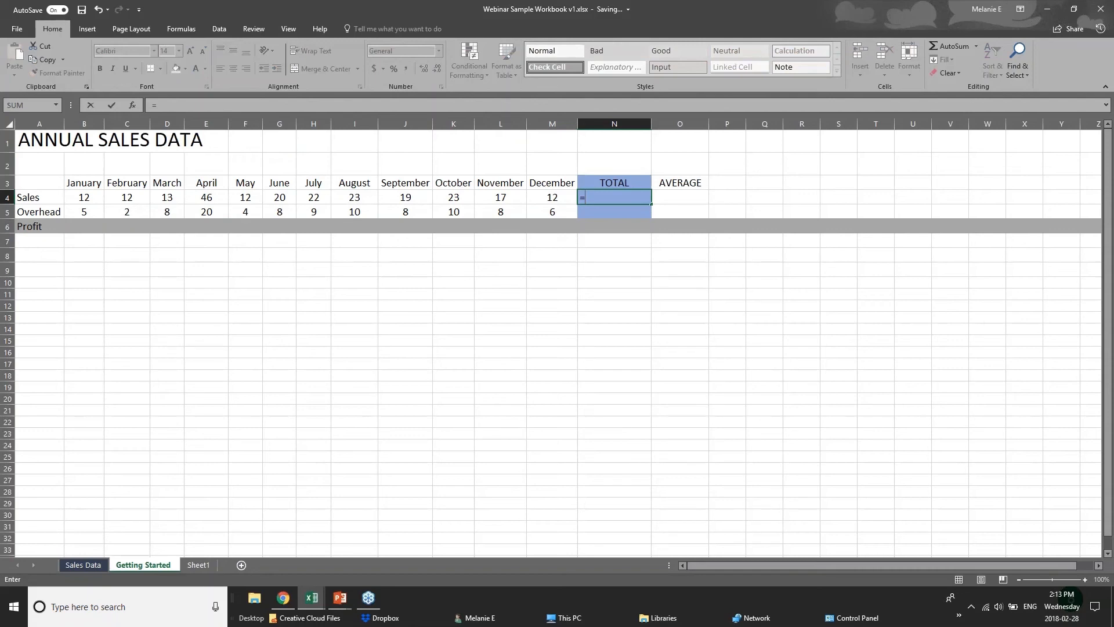
pyautogui.write('su')
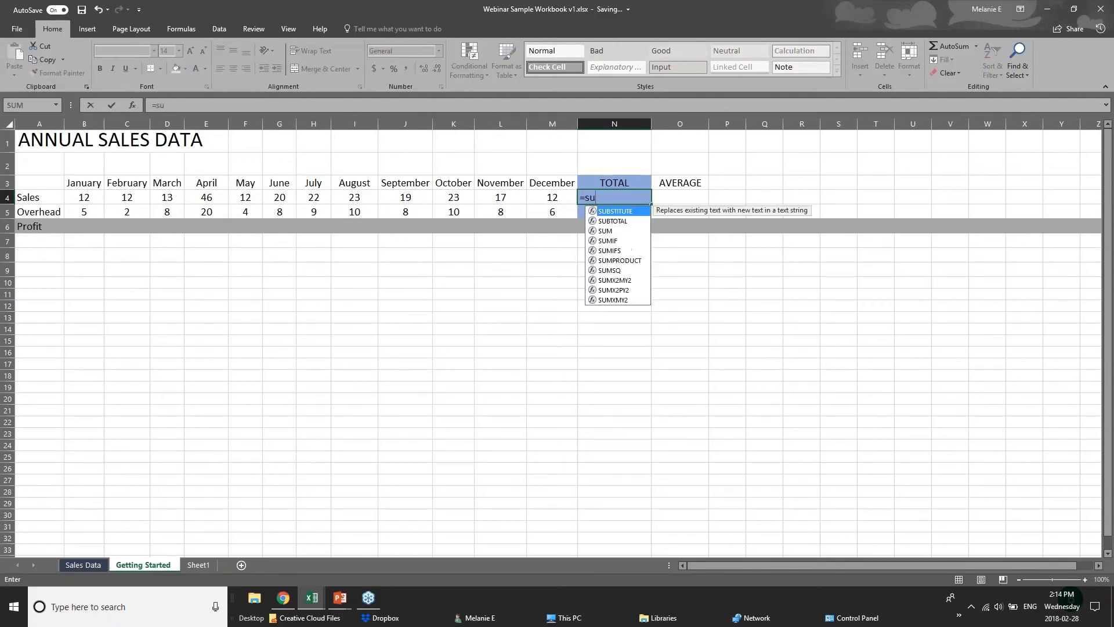
pyautogui.write('m')
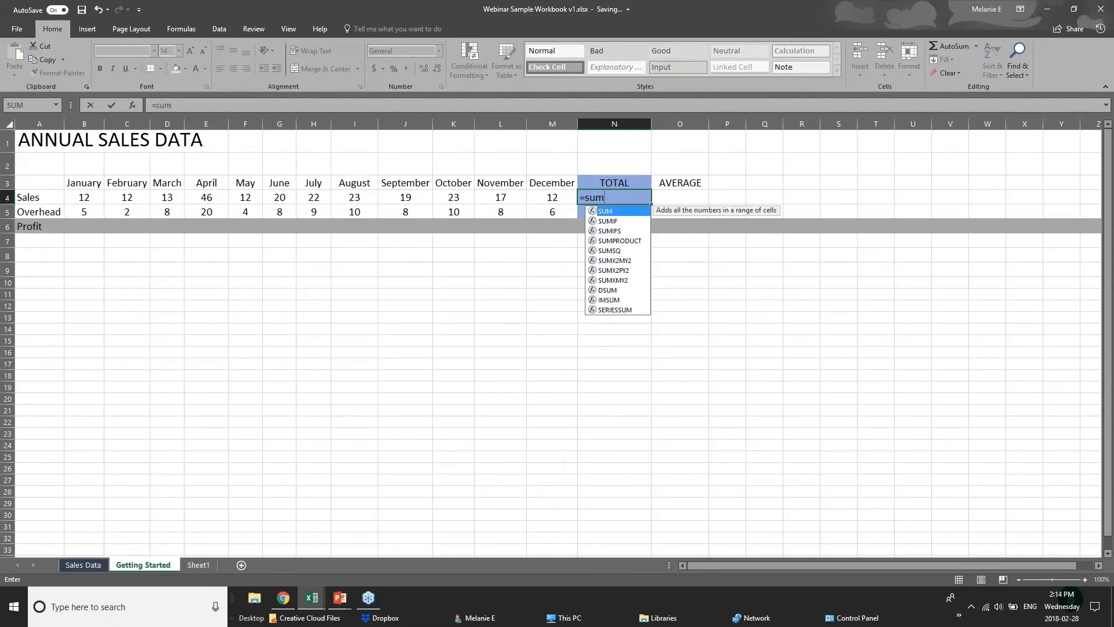
pyautogui.press('BackSpace')
pyautogui.press('BackSpace')
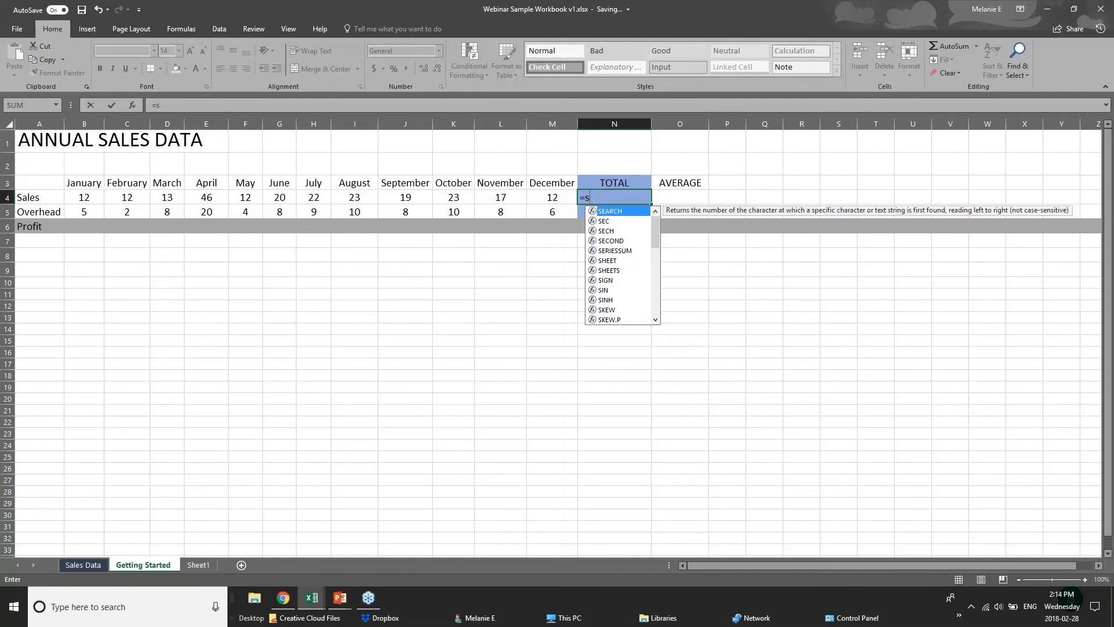
pyautogui.press('Escape')
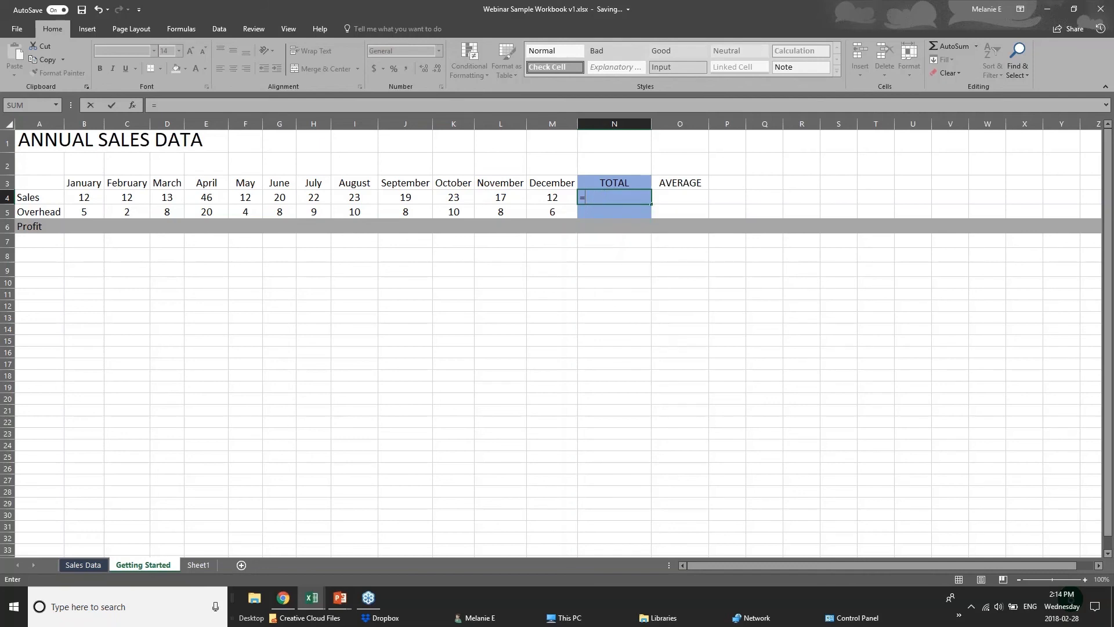
pyautogui.write('sum')
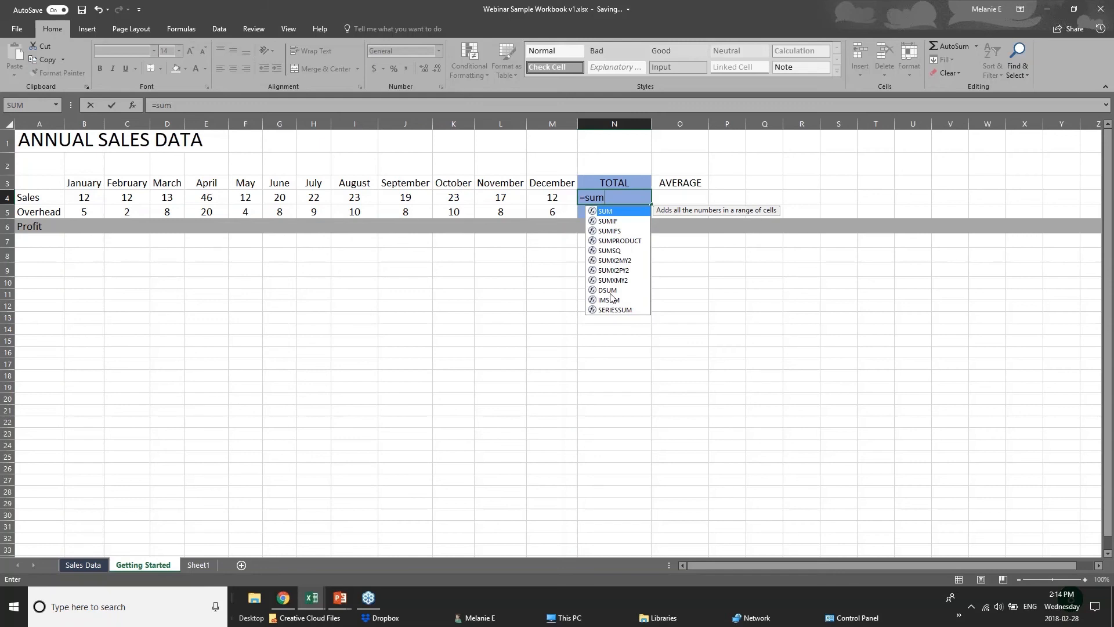
pyautogui.write('(')
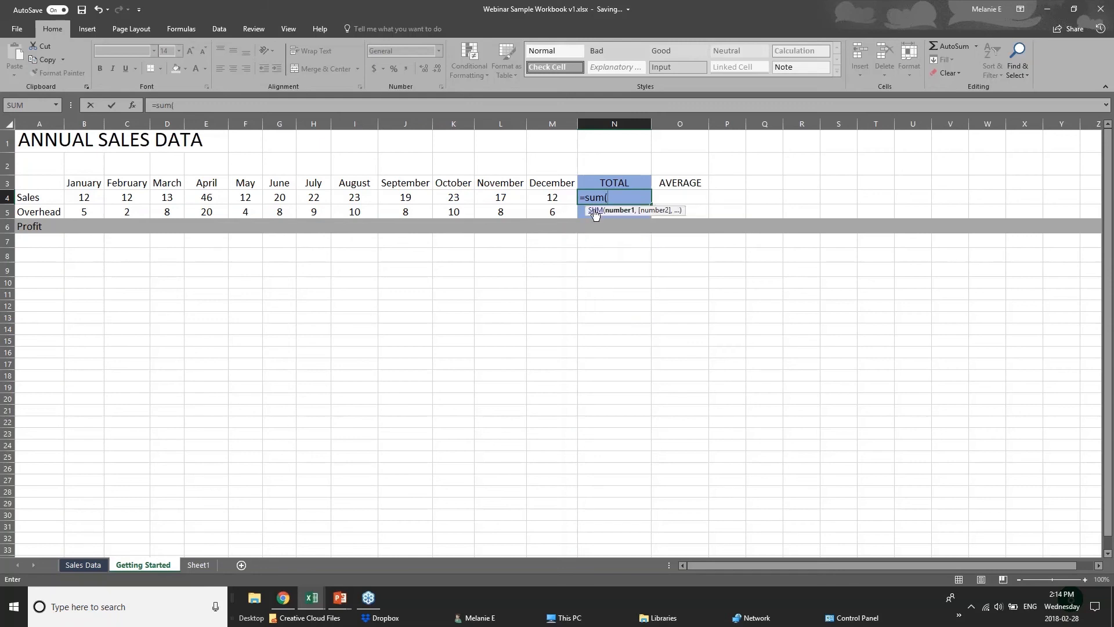
pyautogui.click(620, 193)
pyautogui.press('BackSpace')
pyautogui.press('BackSpace')
pyautogui.press('BackSpace')
pyautogui.press('BackSpace')
pyautogui.press('BackSpace')
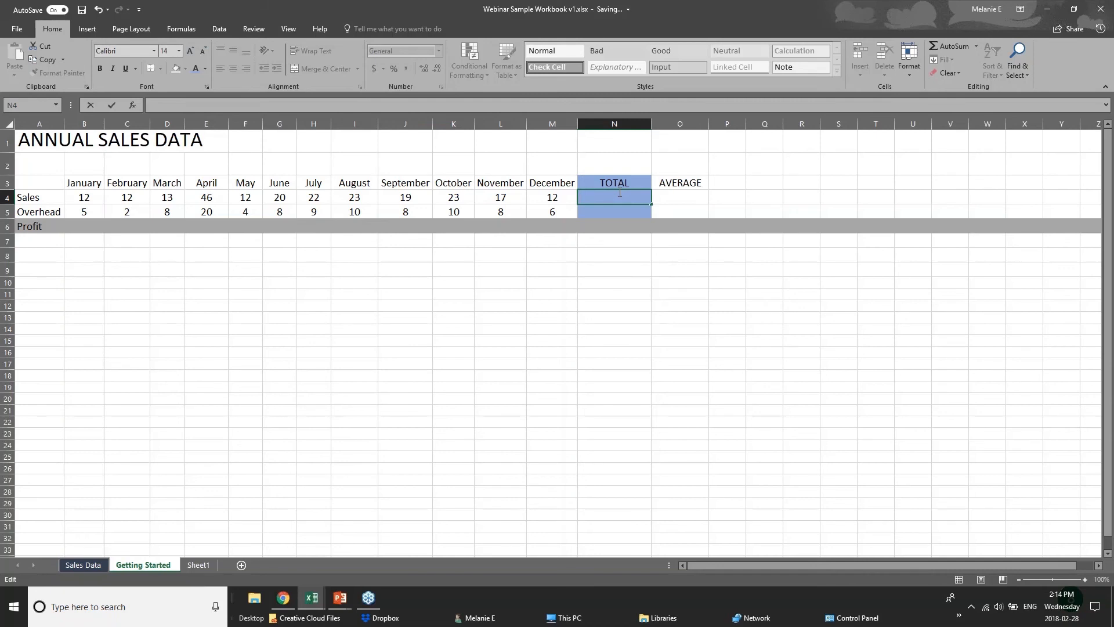
# Step: Enter the formula =12+12 in the Sales TOTAL cell N4
pyautogui.write('=')
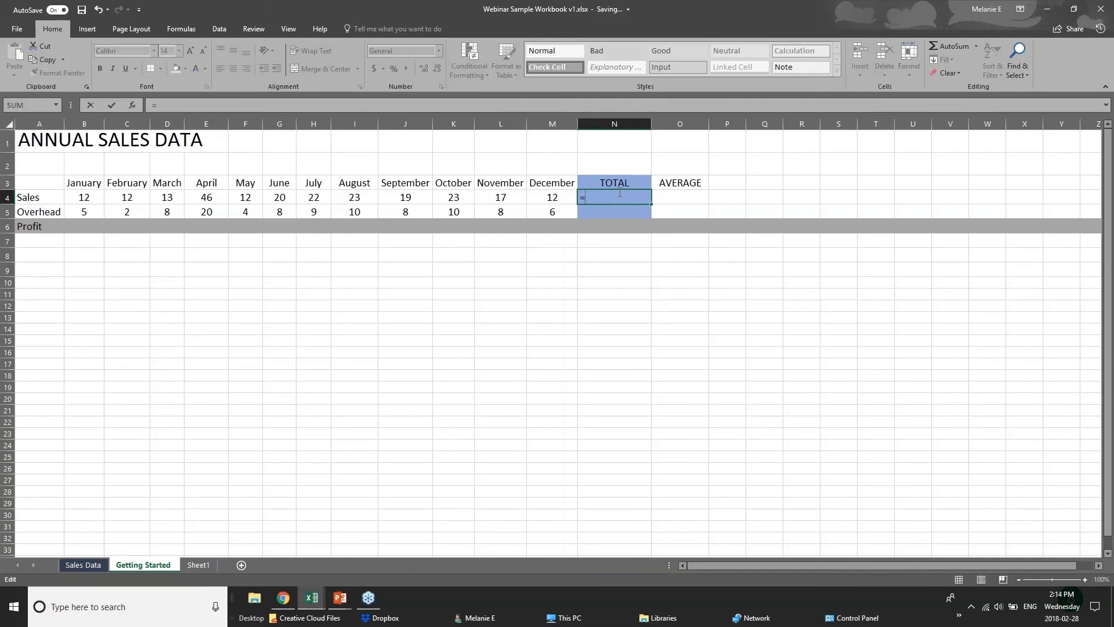
pyautogui.write('12=')
pyautogui.press('BackSpace')
pyautogui.write('=')
pyautogui.press('BackSpace')
pyautogui.write('+12')
pyautogui.click(88, 200)
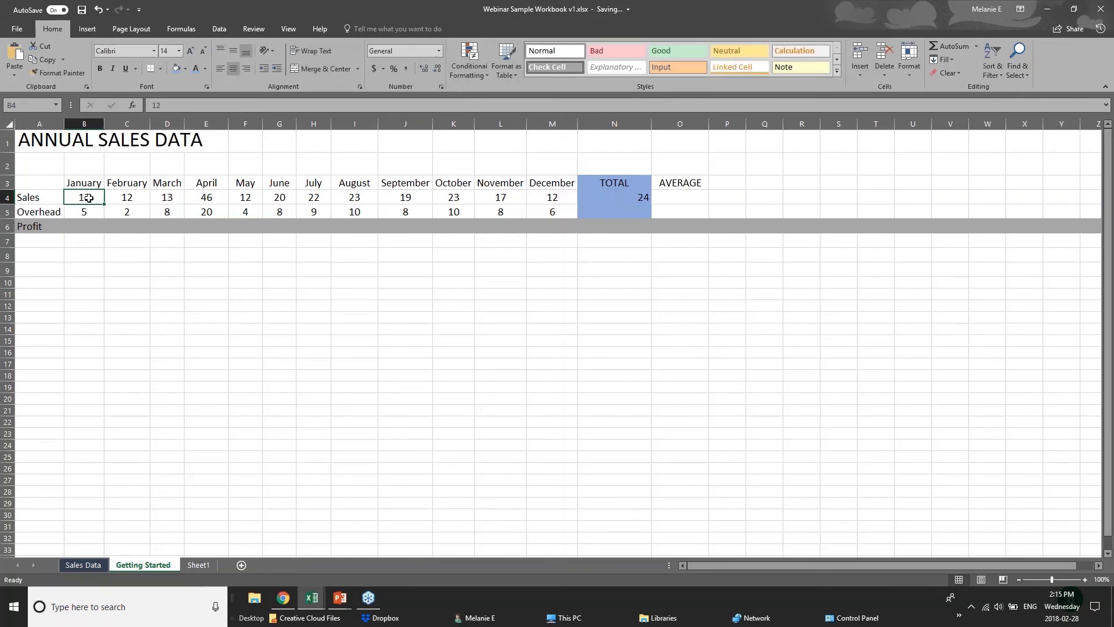
# Step: Examine the January to April sales cells and compare them with the formula in the Sales TOTAL cell
pyautogui.click(139, 198)
pyautogui.click(174, 201)
pyautogui.click(193, 200)
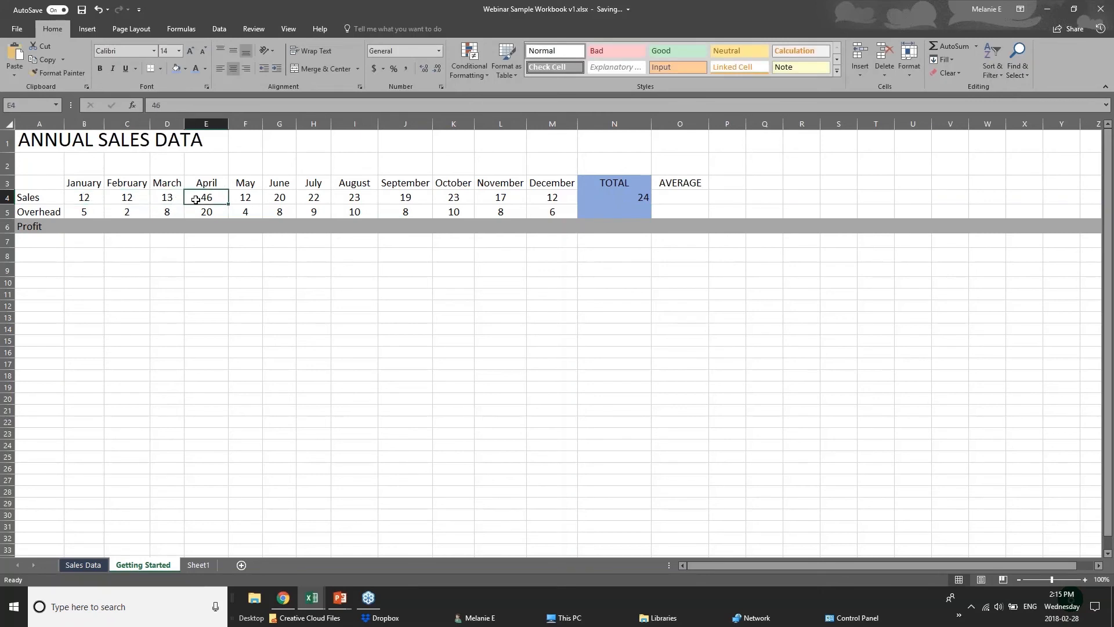
pyautogui.click(626, 198)
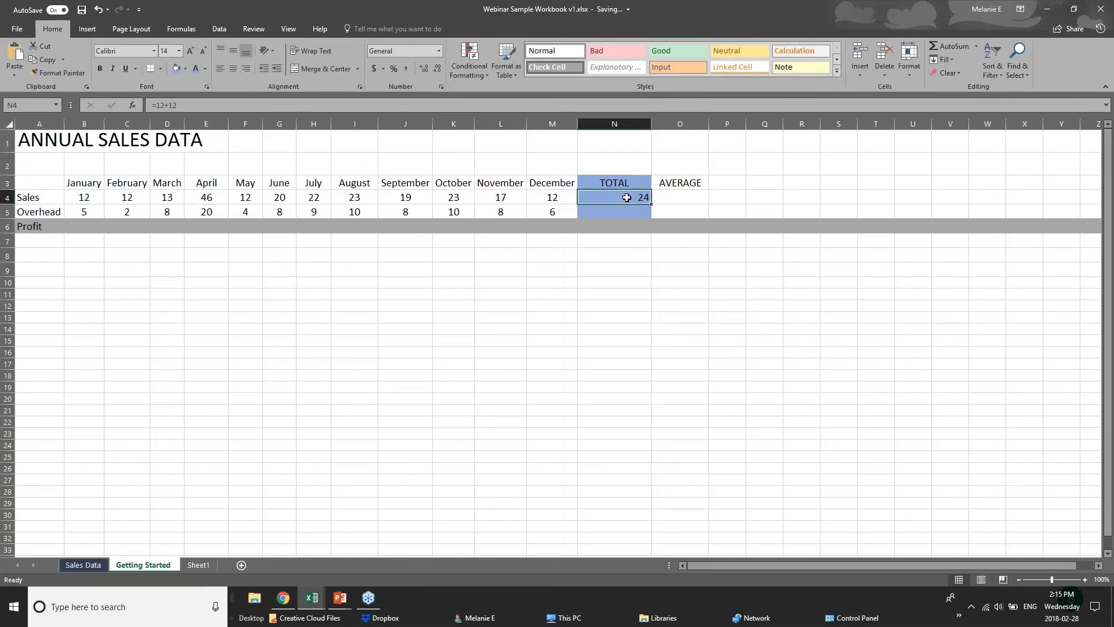
pyautogui.doubleClick(630, 197)
pyautogui.click(595, 275)
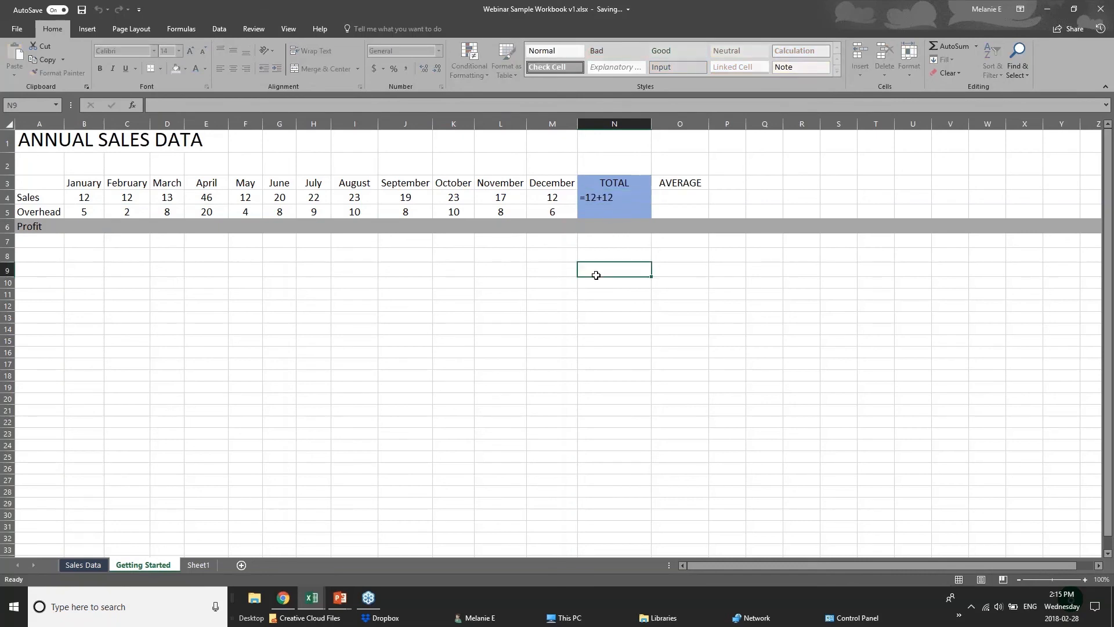
pyautogui.click(609, 199)
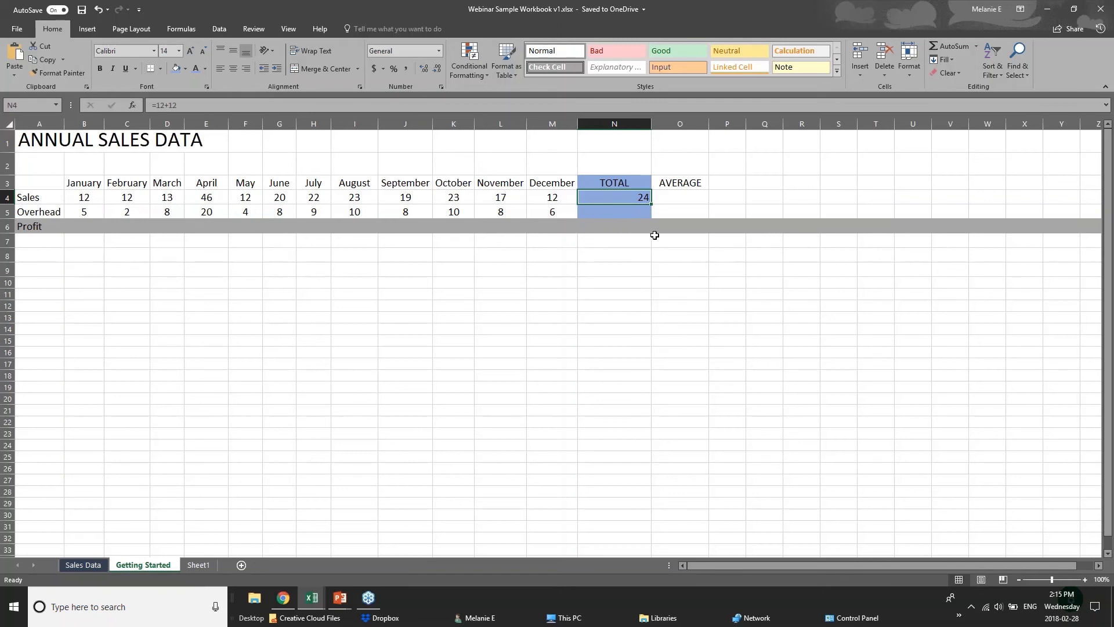
# Step: Clear the contents of the Sales TOTAL cell N4
pyautogui.press('Down')
pyautogui.press('Down')
pyautogui.press('Down')
pyautogui.click(638, 196)
pyautogui.press('Delete')
# Step: Begin a SUM formula in N4 that adds the individual cells b4+c4+d4
pyautogui.write('=')
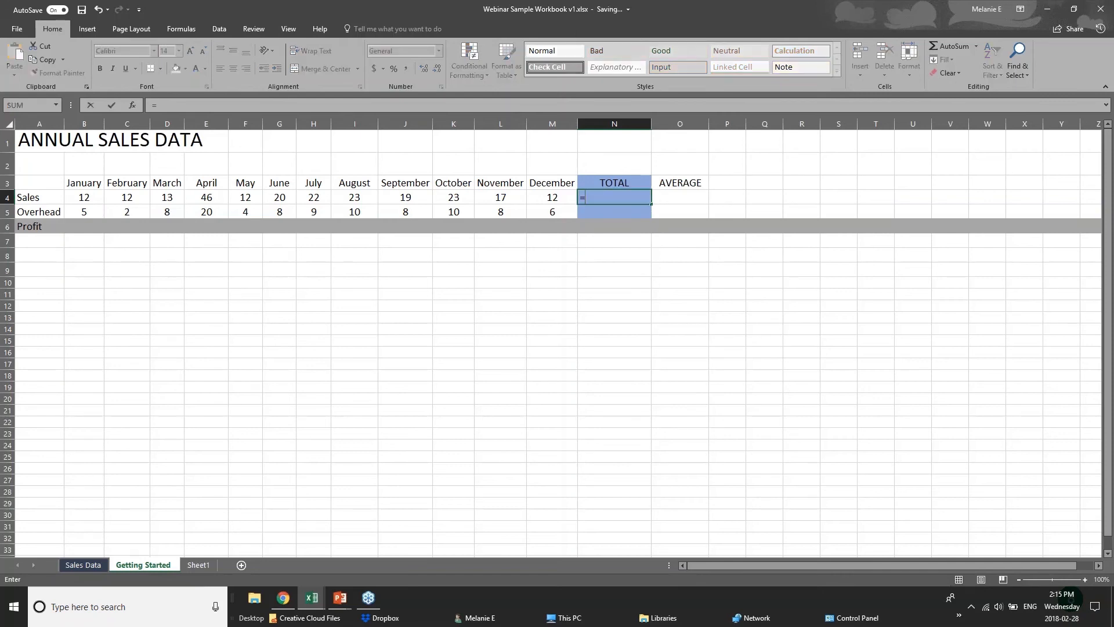
pyautogui.write('sum')
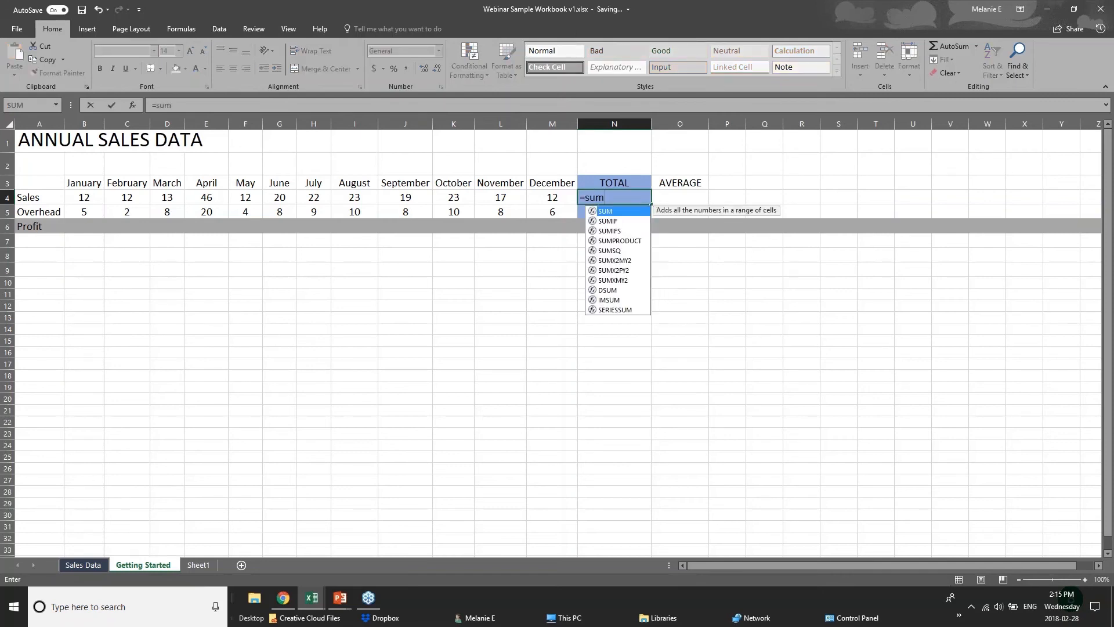
pyautogui.write('(')
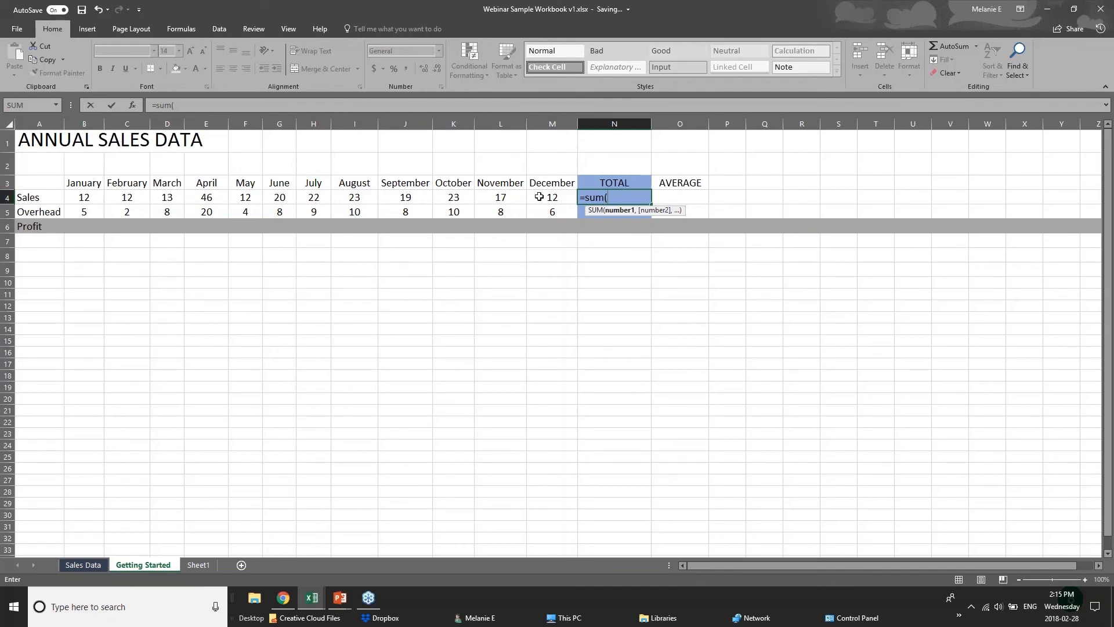
pyautogui.write('b4')
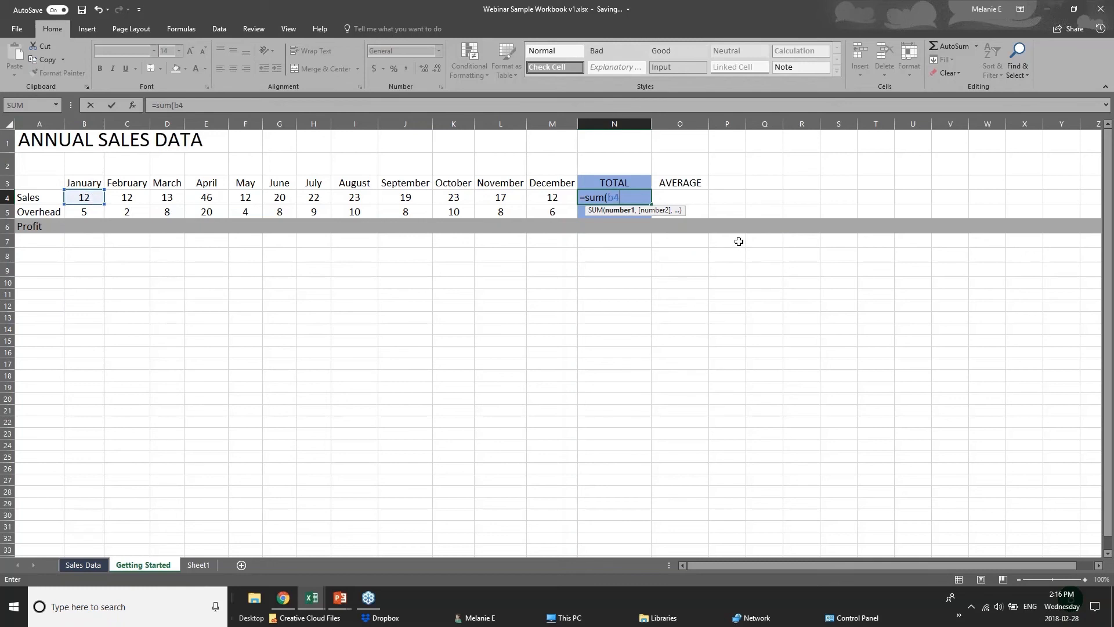
pyautogui.write('=')
pyautogui.press('BackSpace')
pyautogui.write('+c4')
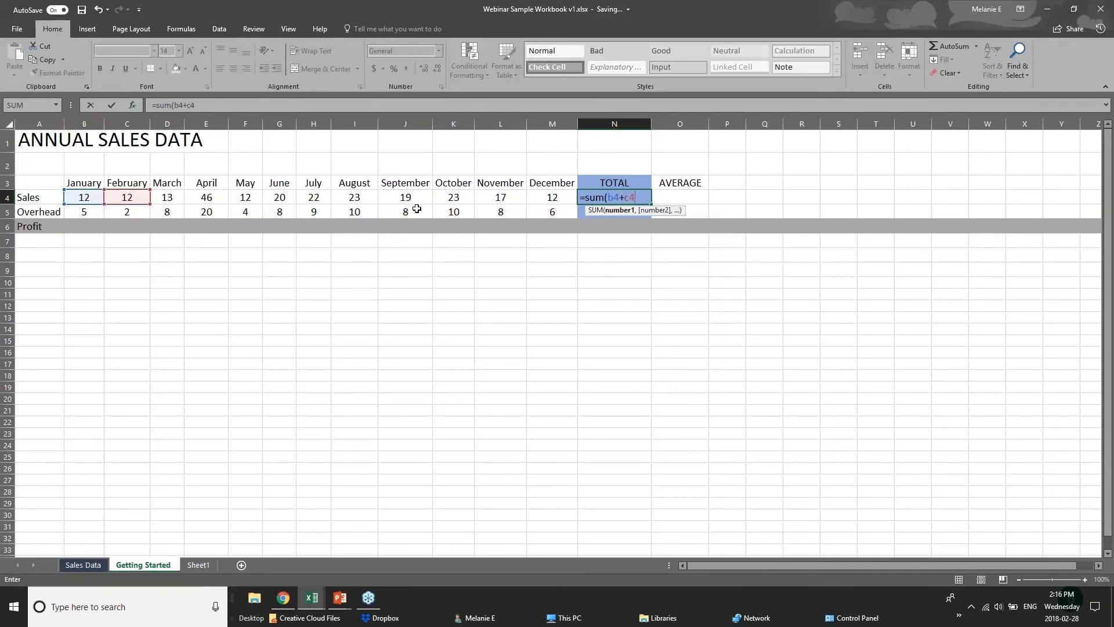
pyautogui.write('+d')
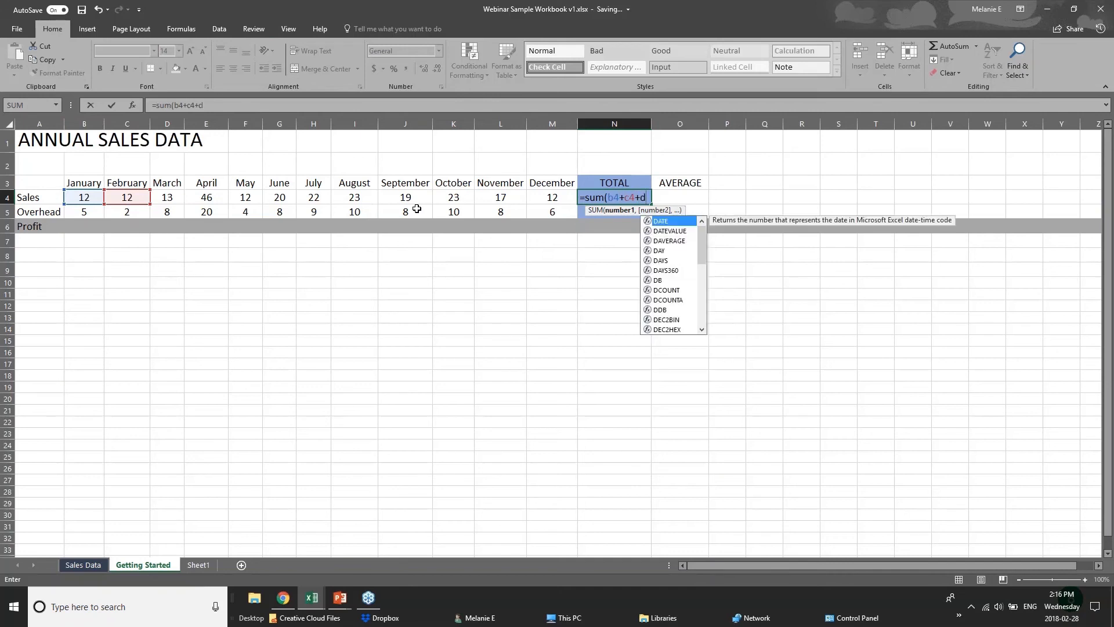
pyautogui.write('4')
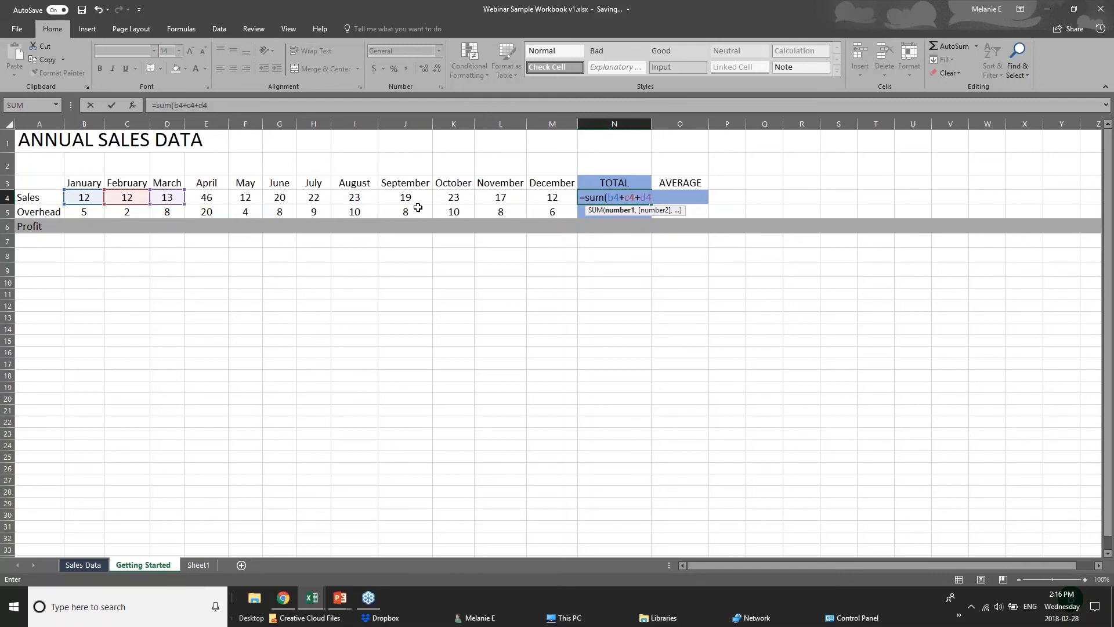
# Step: Replace the individual cell references in the N4 SUM formula with the range B4:M4 and commit it
pyautogui.press('BackSpace')
pyautogui.press('BackSpace')
pyautogui.press('BackSpace')
pyautogui.press('BackSpace')
pyautogui.press('BackSpace')
pyautogui.press('BackSpace')
pyautogui.press('BackSpace')
pyautogui.press('BackSpace')
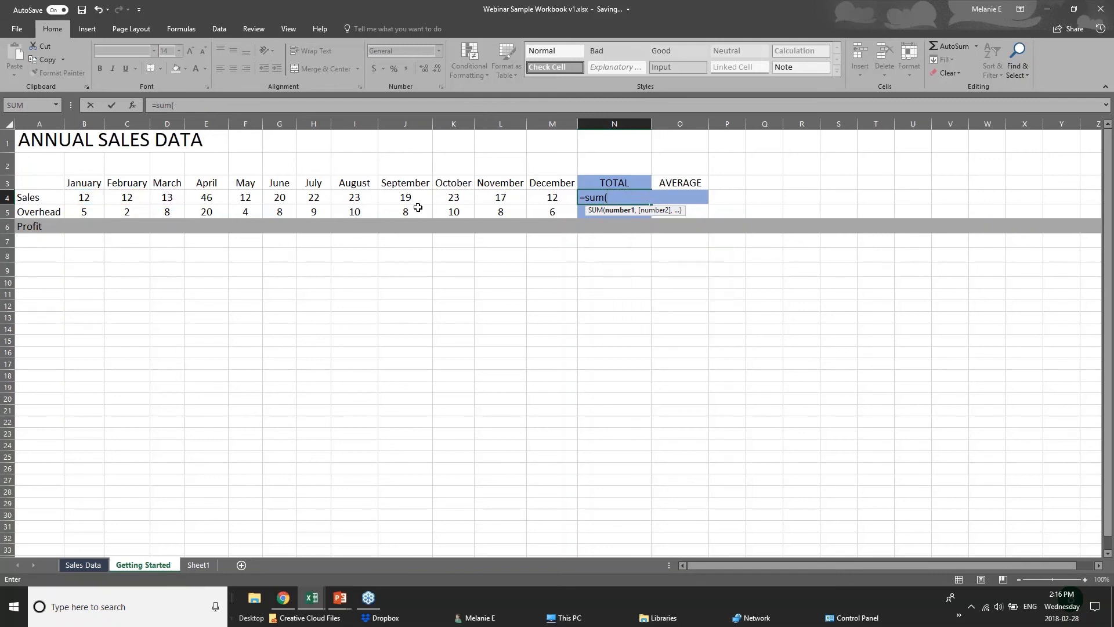
pyautogui.click(87, 199)
pyautogui.moveTo(87, 199); pyautogui.dragTo(538, 199)
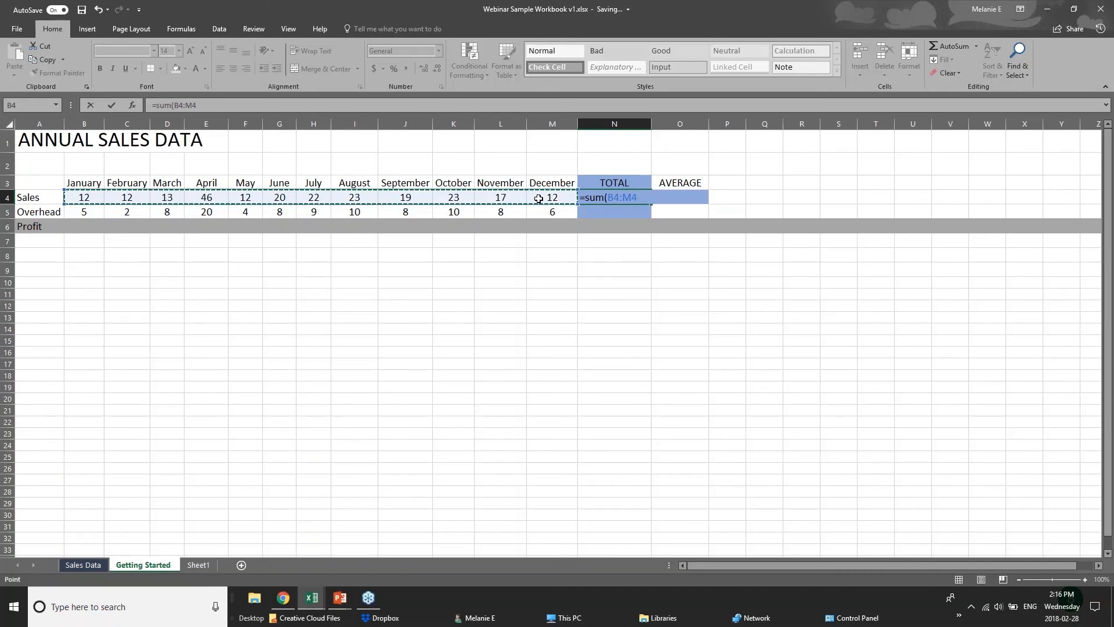
pyautogui.press('Return')
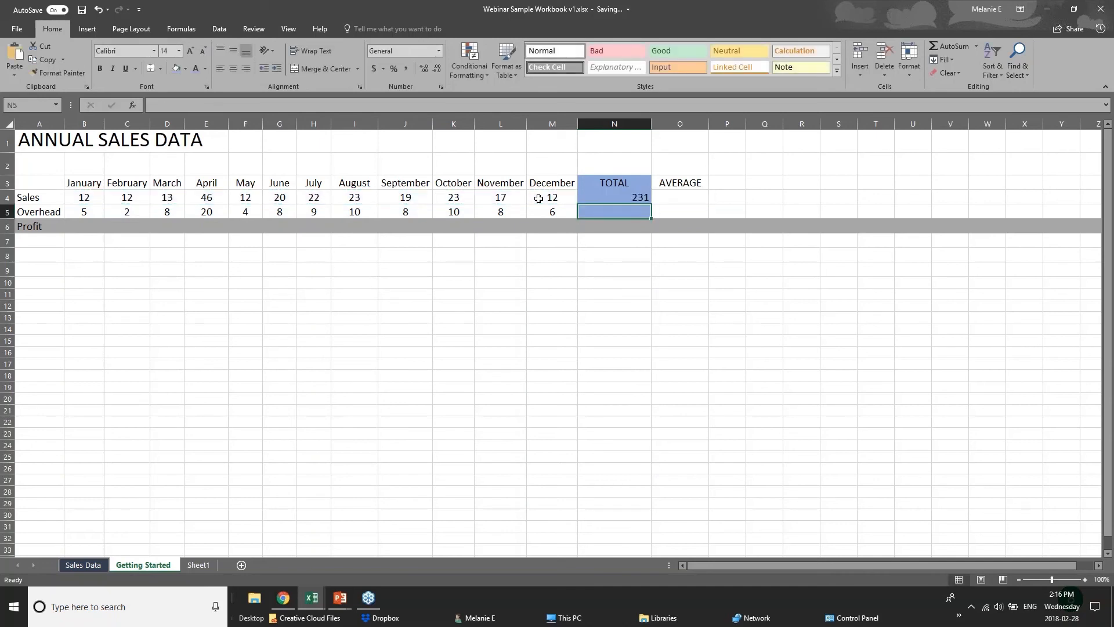
# Step: Delete the manual formula from N4 and total the sales range B4:M4 with AutoSum instead
pyautogui.click(613, 199)
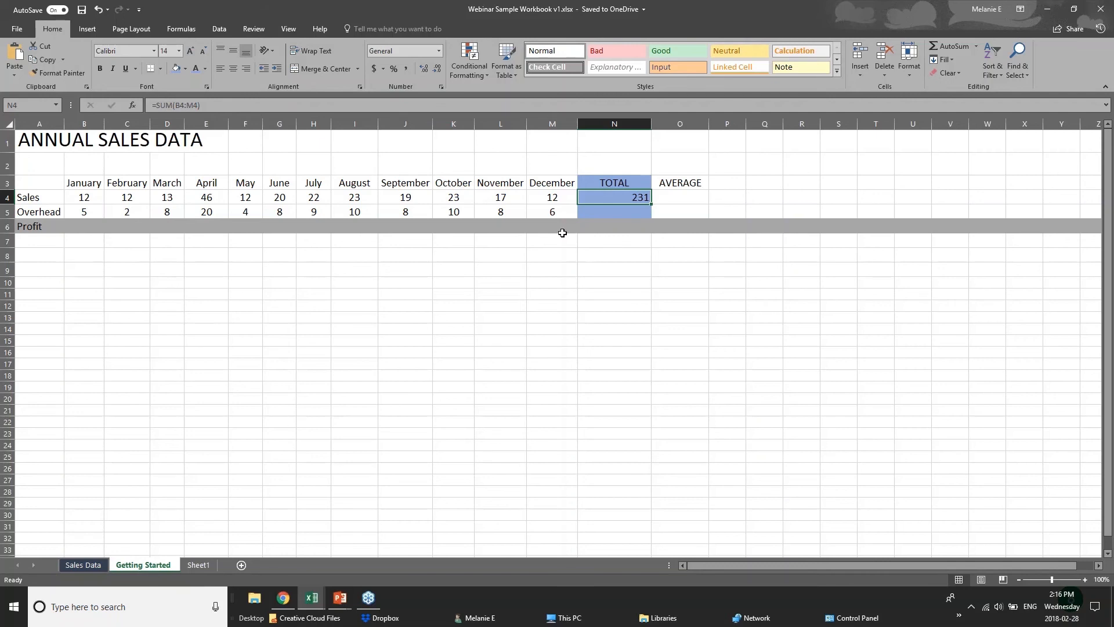
pyautogui.press('Delete')
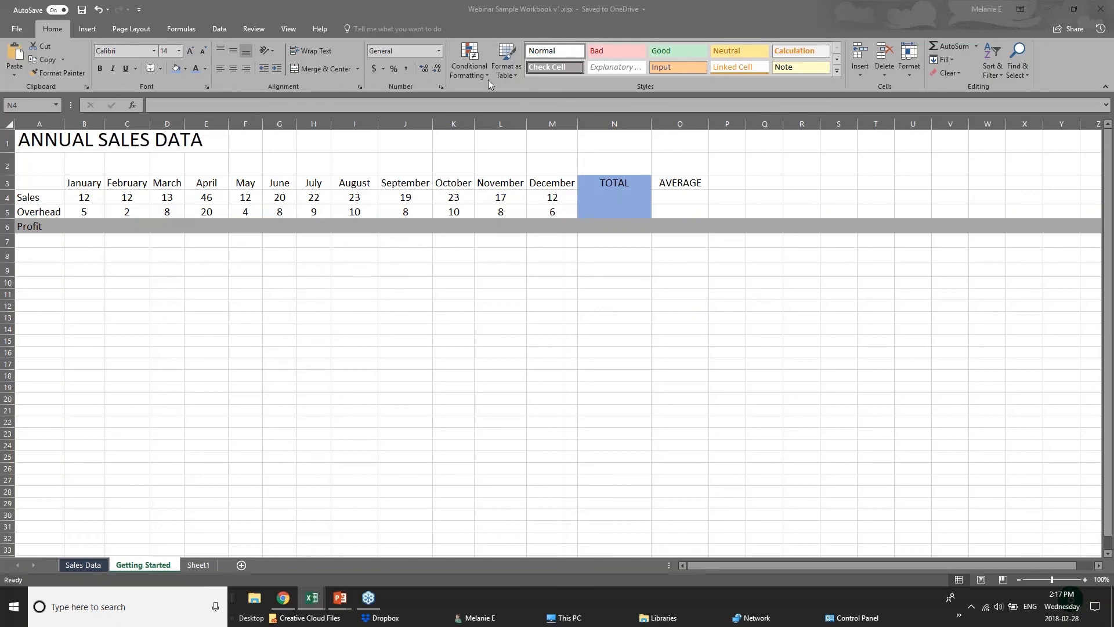
pyautogui.click(973, 45)
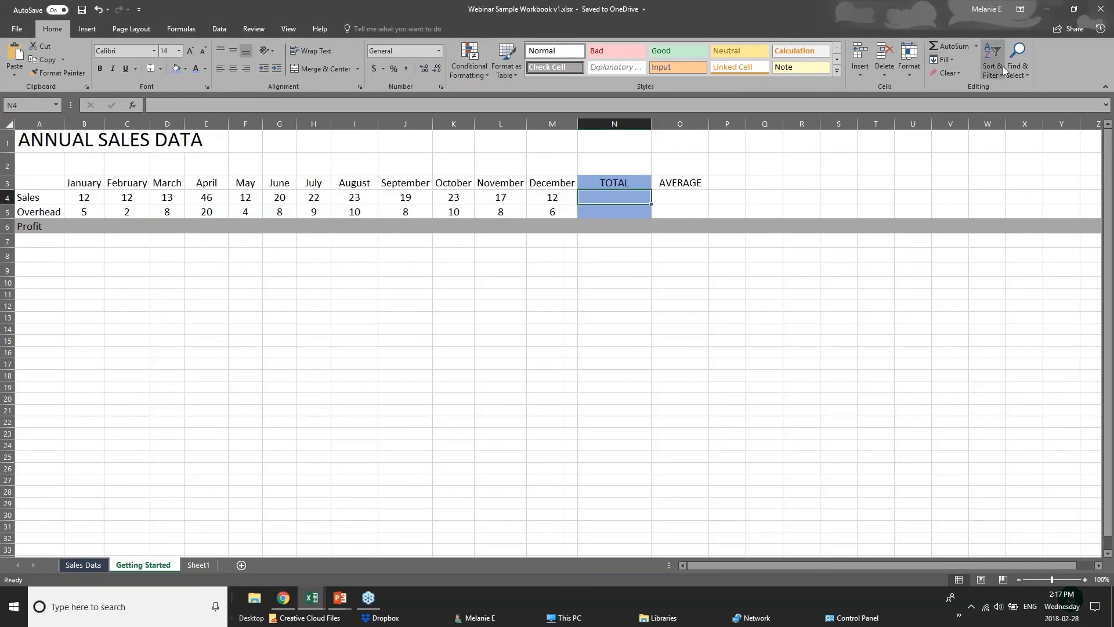
pyautogui.click(942, 47)
pyautogui.click(943, 46)
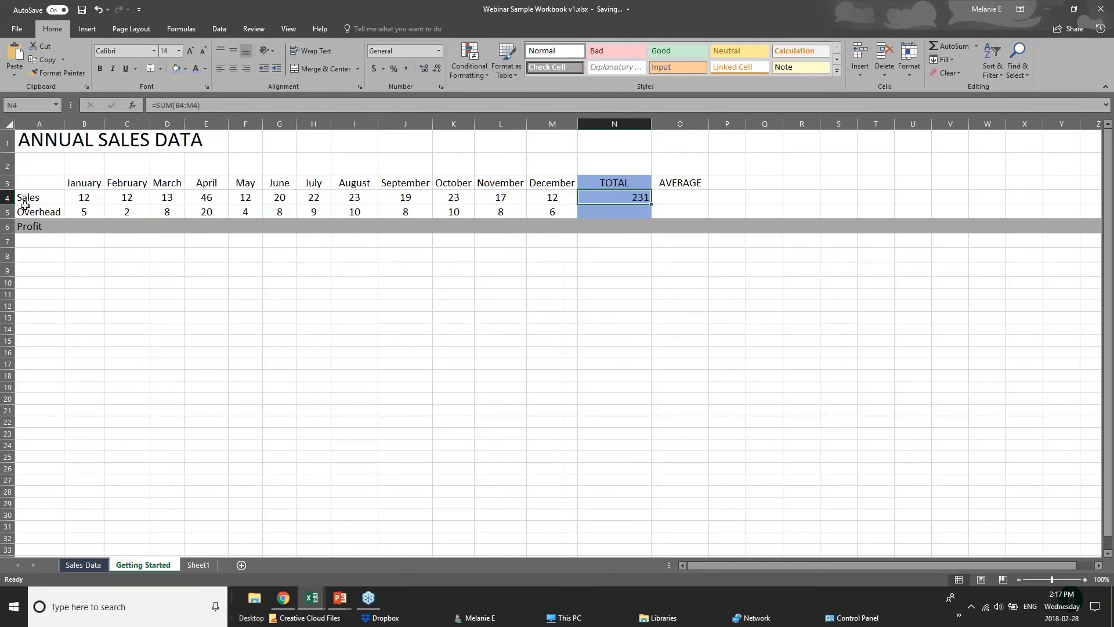
# Step: Review the Sales row from January through TOTAL and the formula in its TOTAL cell
pyautogui.click(77, 197)
pyautogui.moveTo(77, 198); pyautogui.dragTo(585, 199)
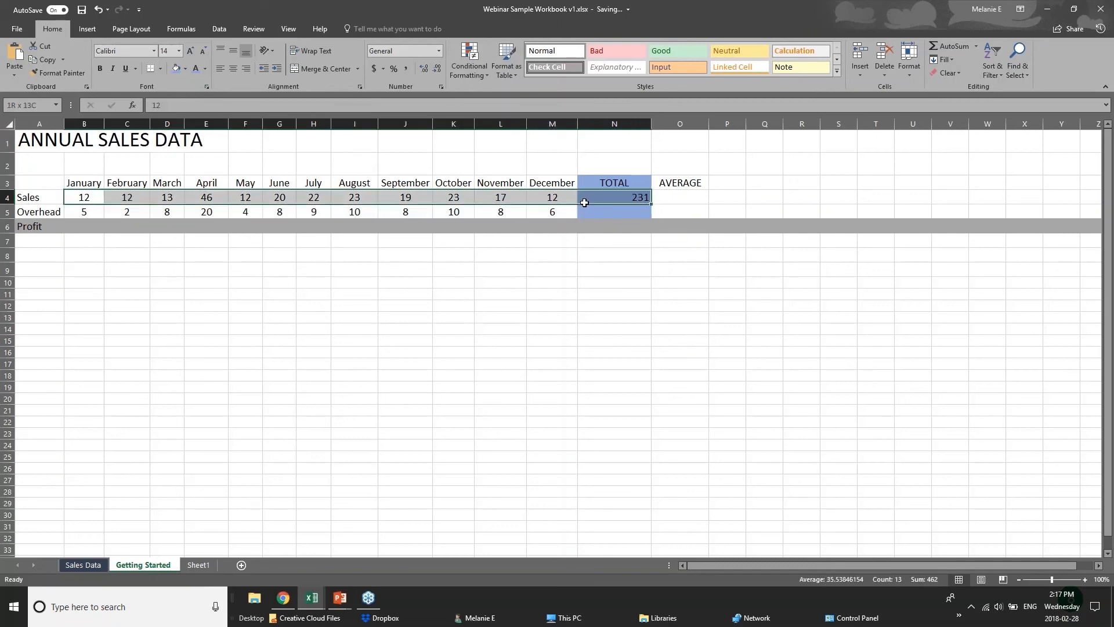
pyautogui.click(584, 198)
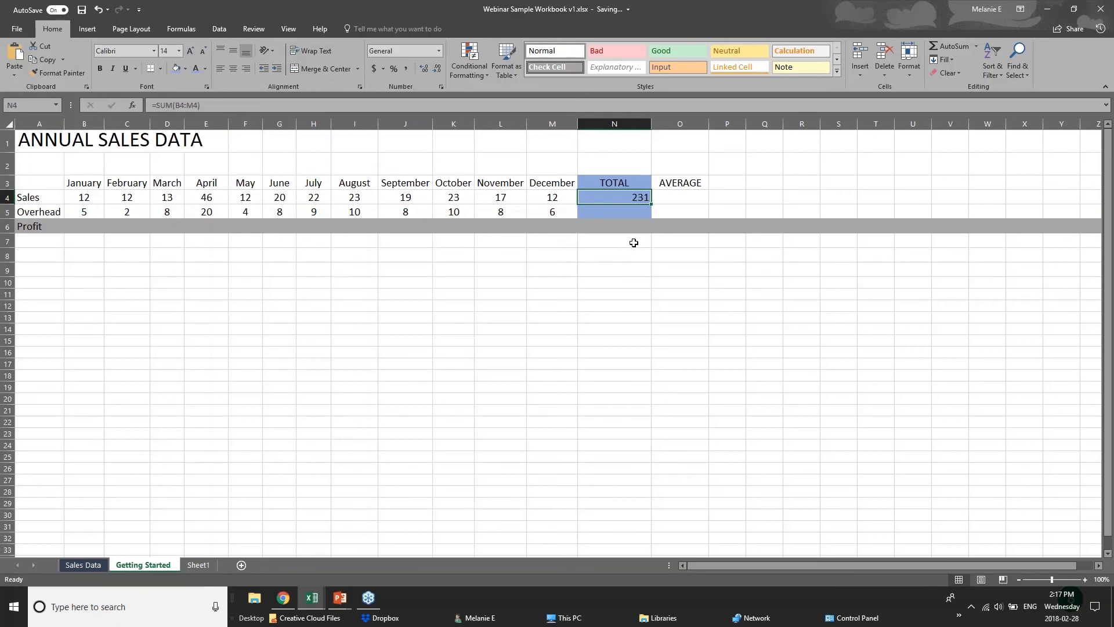
# Step: Try AutoSum in the Overhead TOTAL cell N5 and clear the result
pyautogui.click(644, 213)
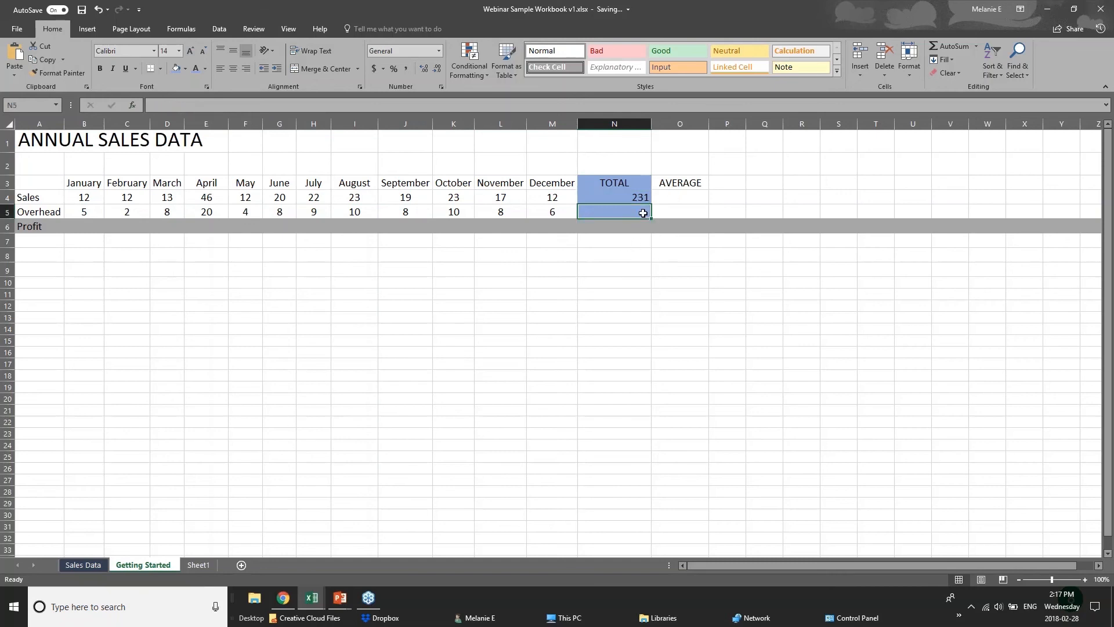
pyautogui.click(955, 47)
pyautogui.click(955, 46)
pyautogui.press('Delete')
# Step: Insert an AVERAGE function over B5:M5 in the Overhead TOTAL cell N5, and check it against the monthly overhead values
pyautogui.click(976, 47)
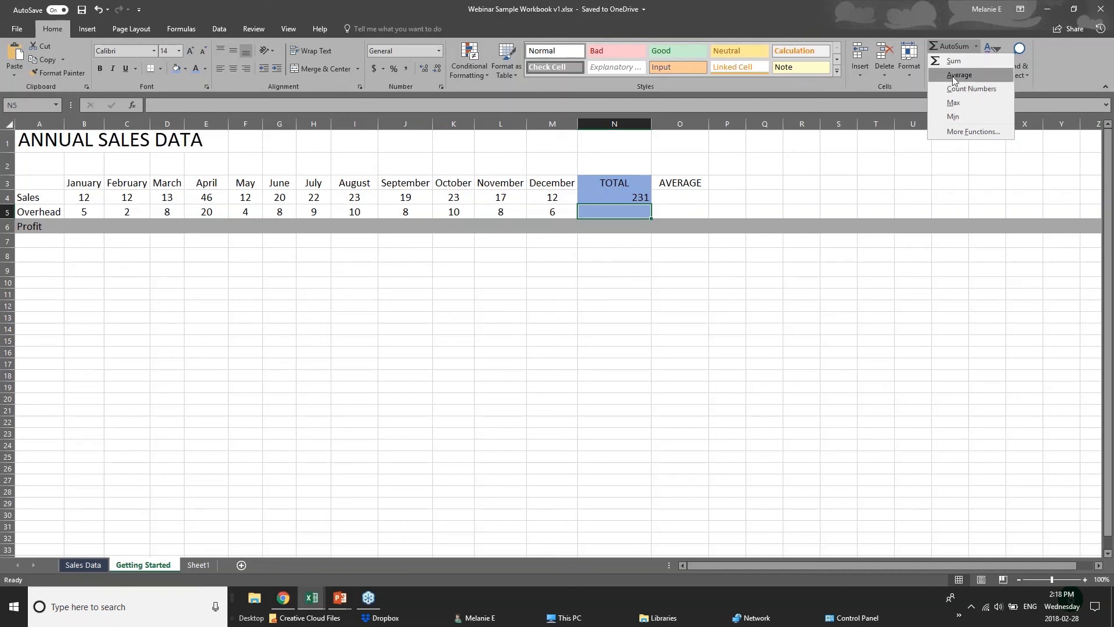
pyautogui.click(954, 75)
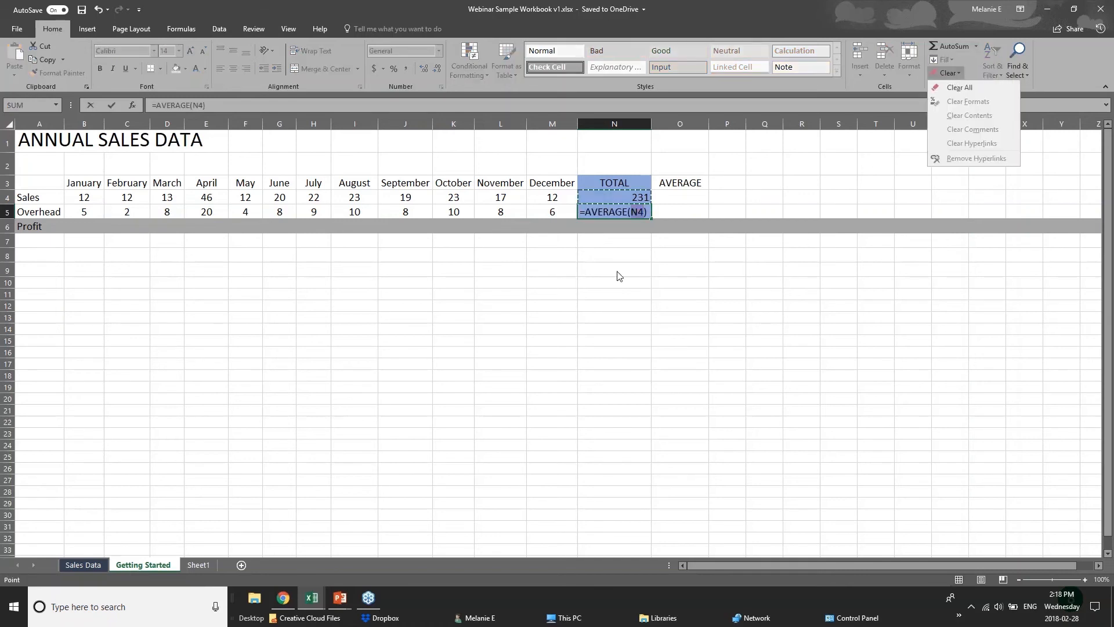
pyautogui.click(632, 212)
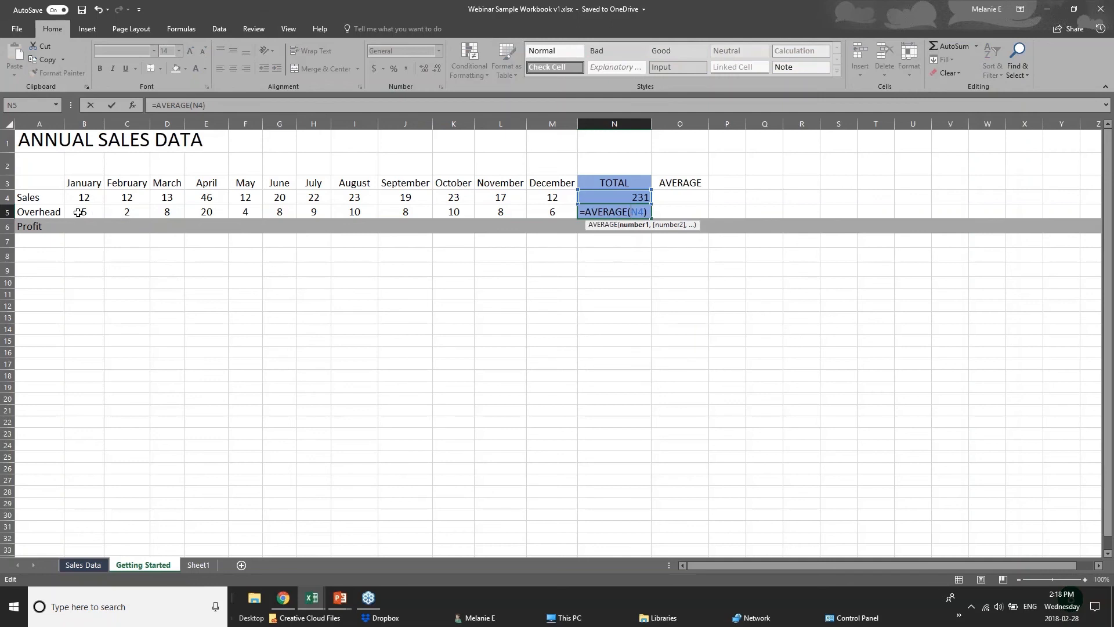
pyautogui.moveTo(78, 213); pyautogui.dragTo(557, 211)
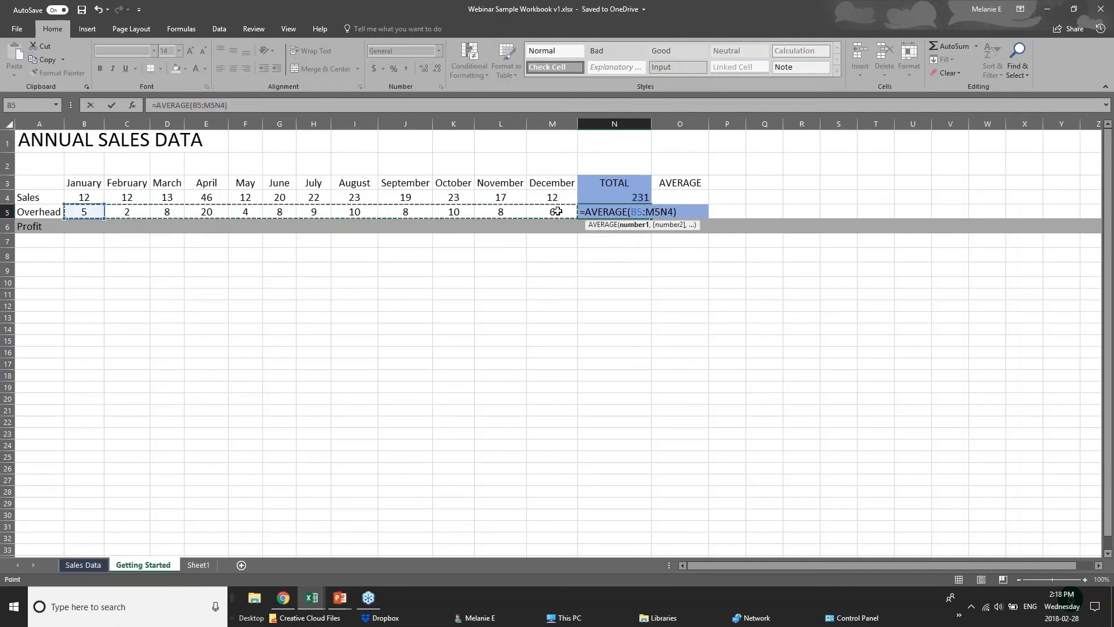
pyautogui.click(629, 225)
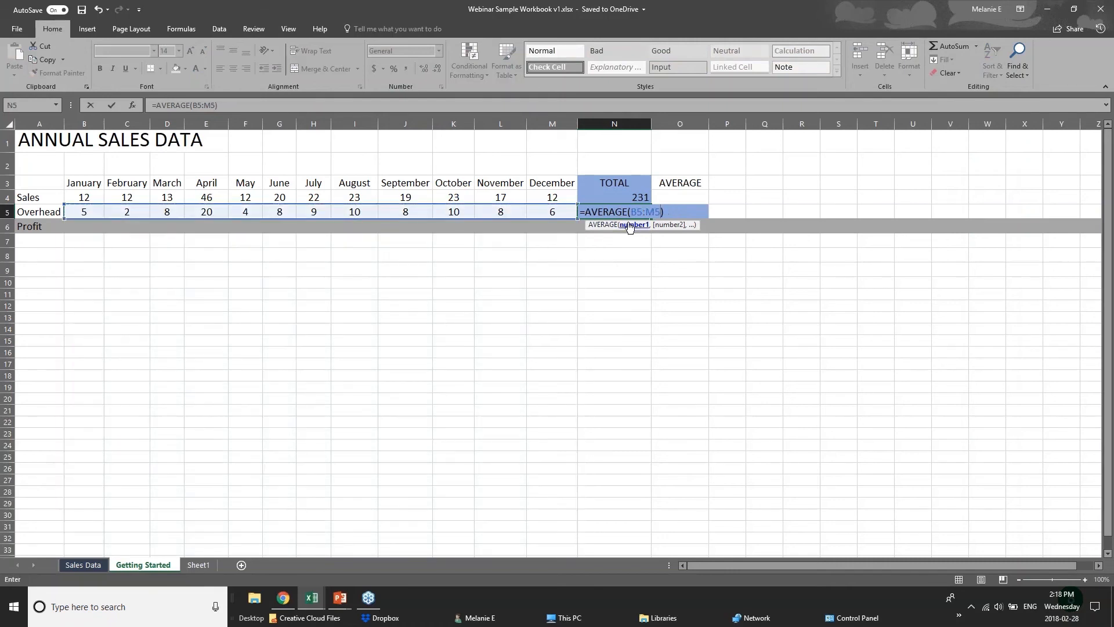
pyautogui.press('Return')
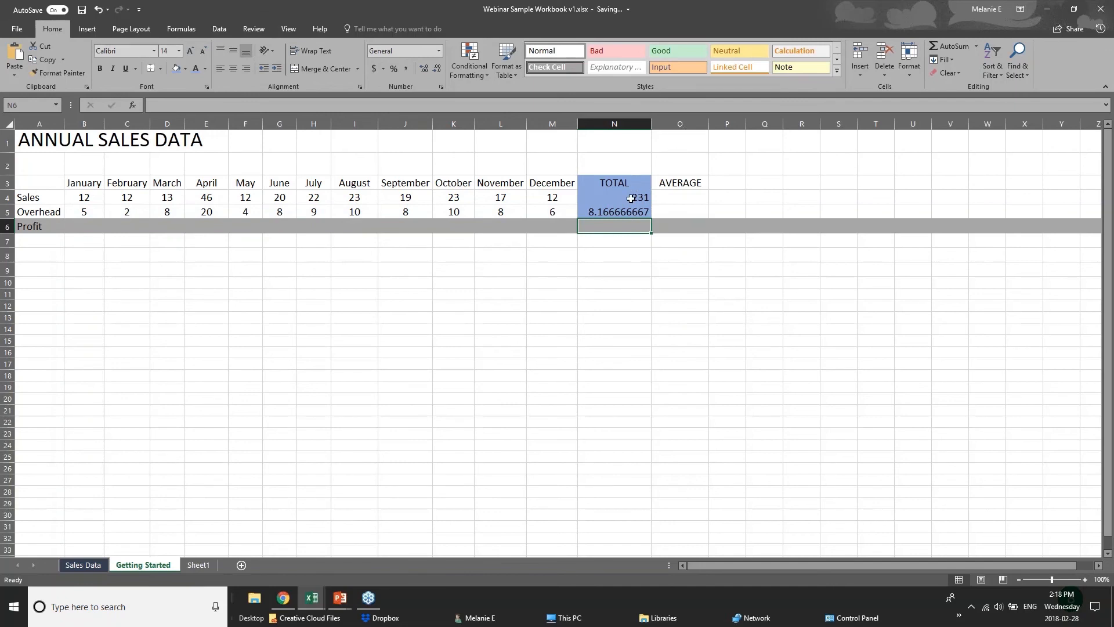
pyautogui.press('Up')
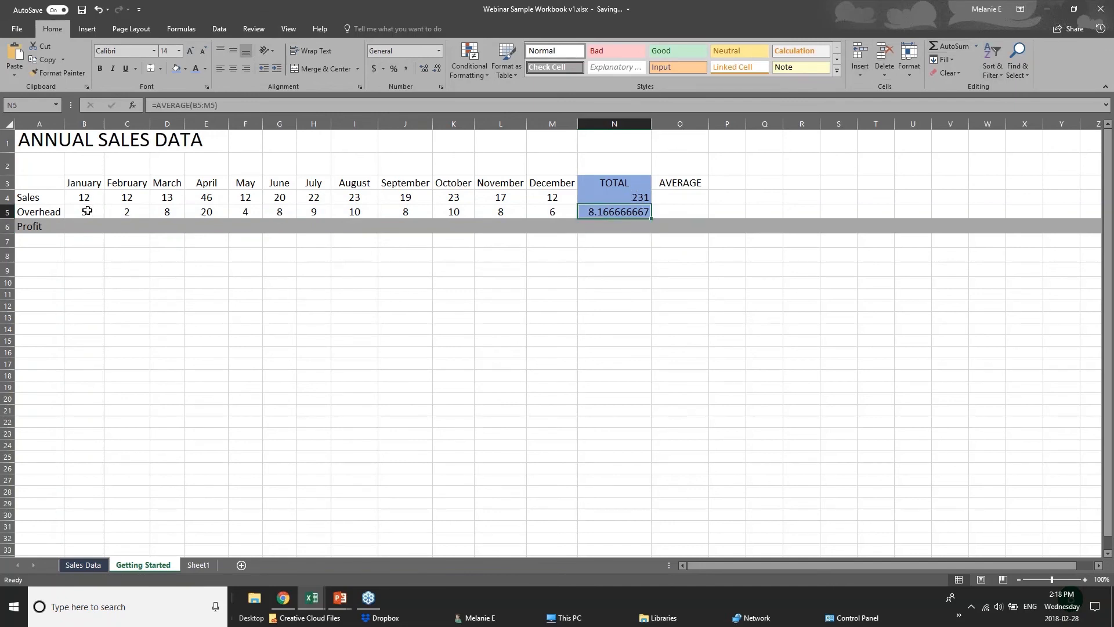
pyautogui.moveTo(89, 210); pyautogui.dragTo(551, 211)
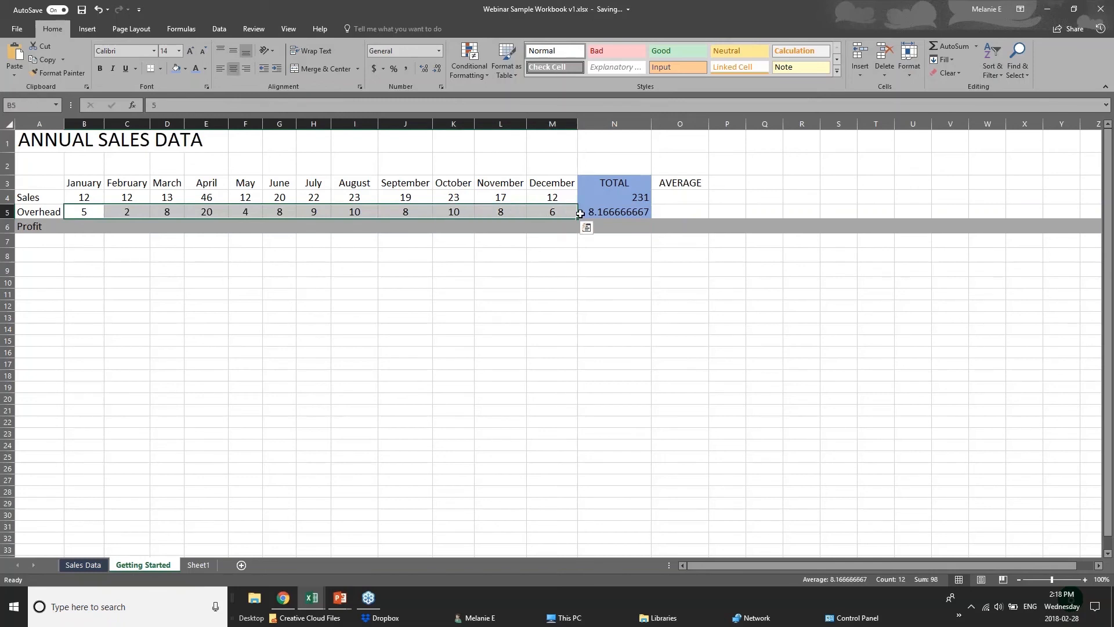
pyautogui.click(596, 213)
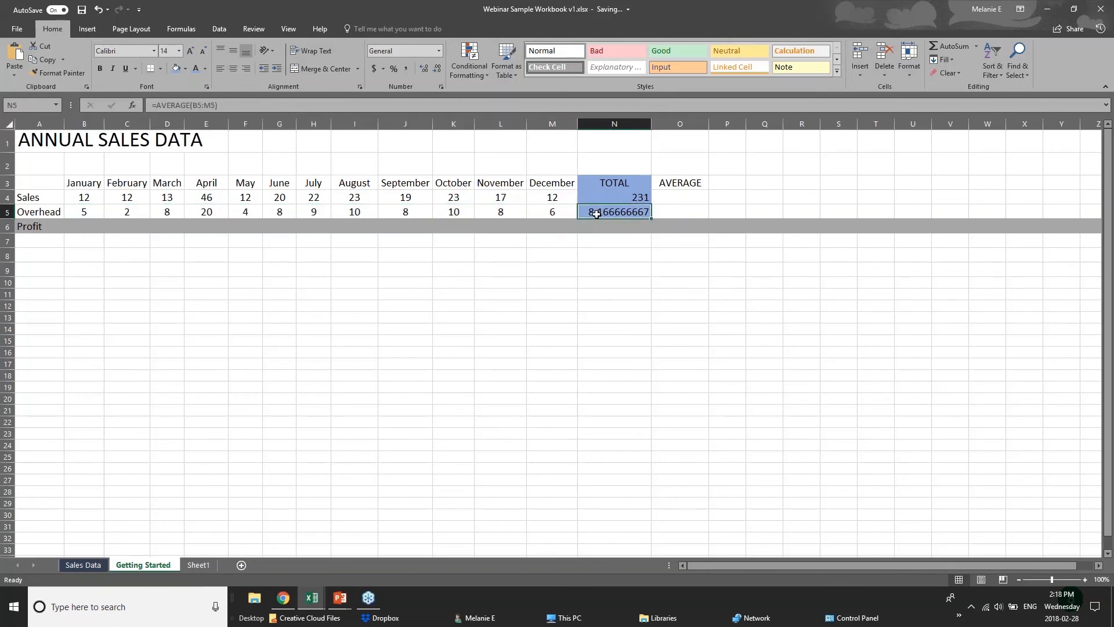
pyautogui.click(79, 198)
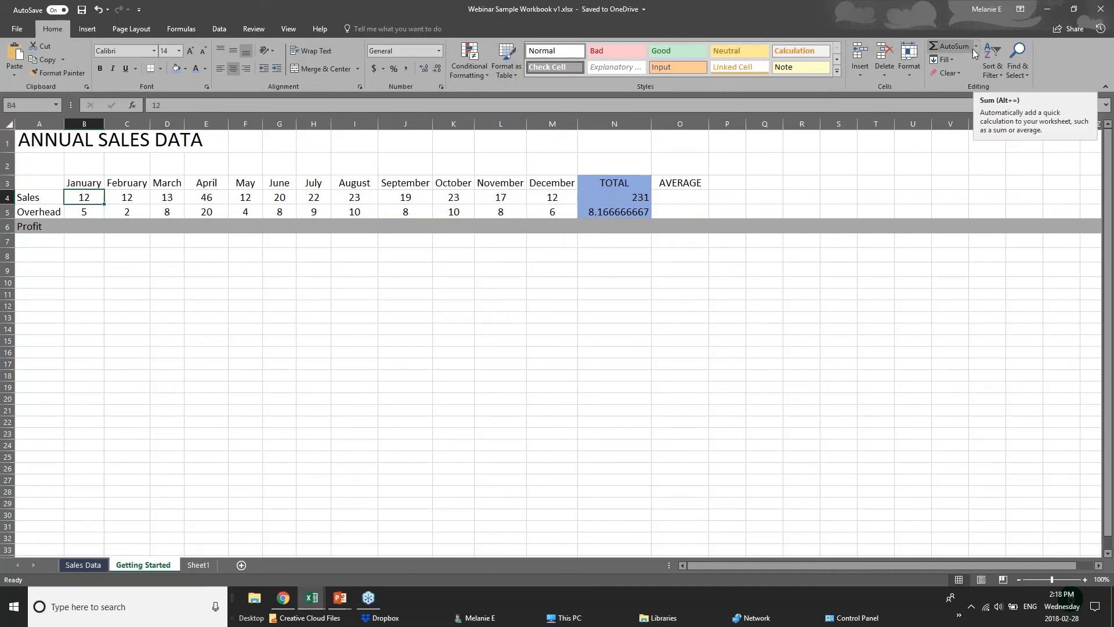
pyautogui.click(189, 28)
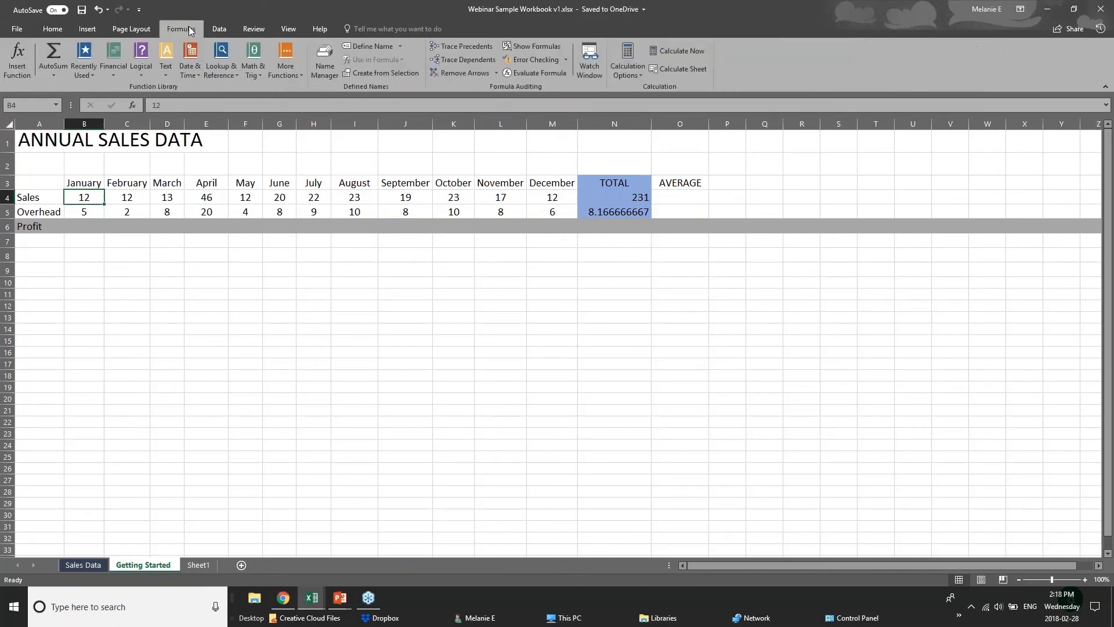
pyautogui.click(61, 77)
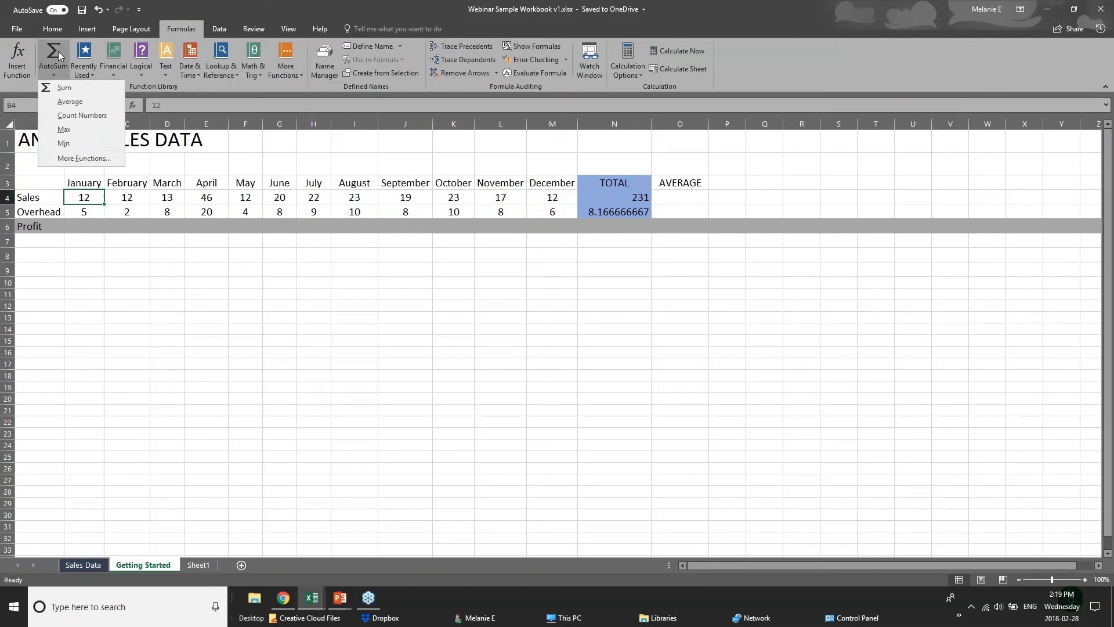
pyautogui.click(58, 51)
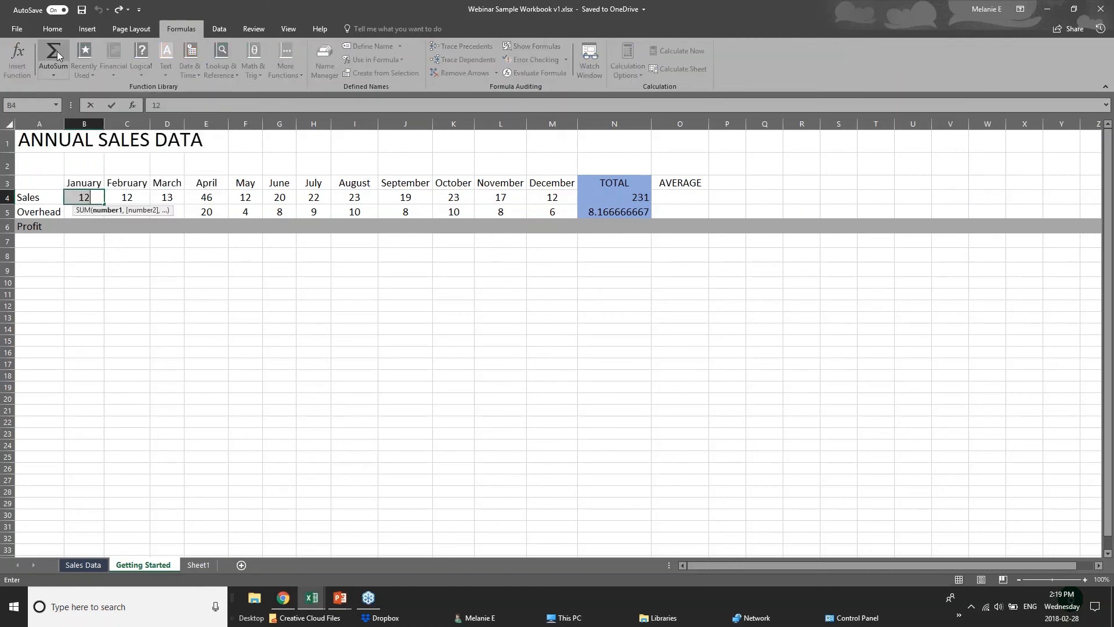
pyautogui.click(189, 306)
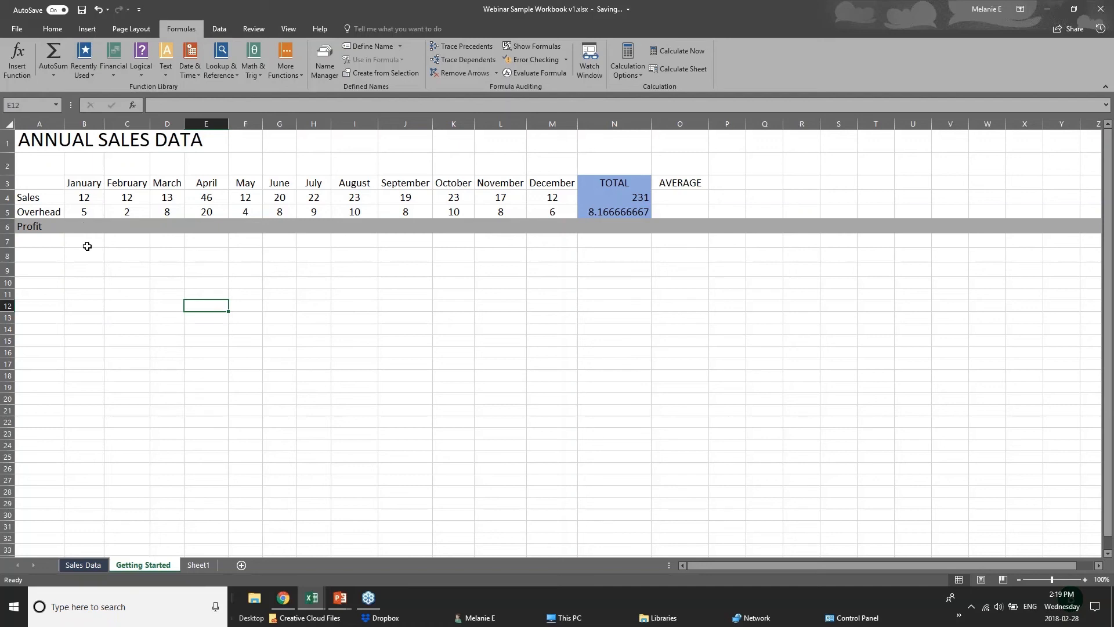
# Step: Examine the function library's Recently Used, Logical, Math & Trig, Lookup & Reference, Date & Time and AutoSum lists
pyautogui.click(94, 242)
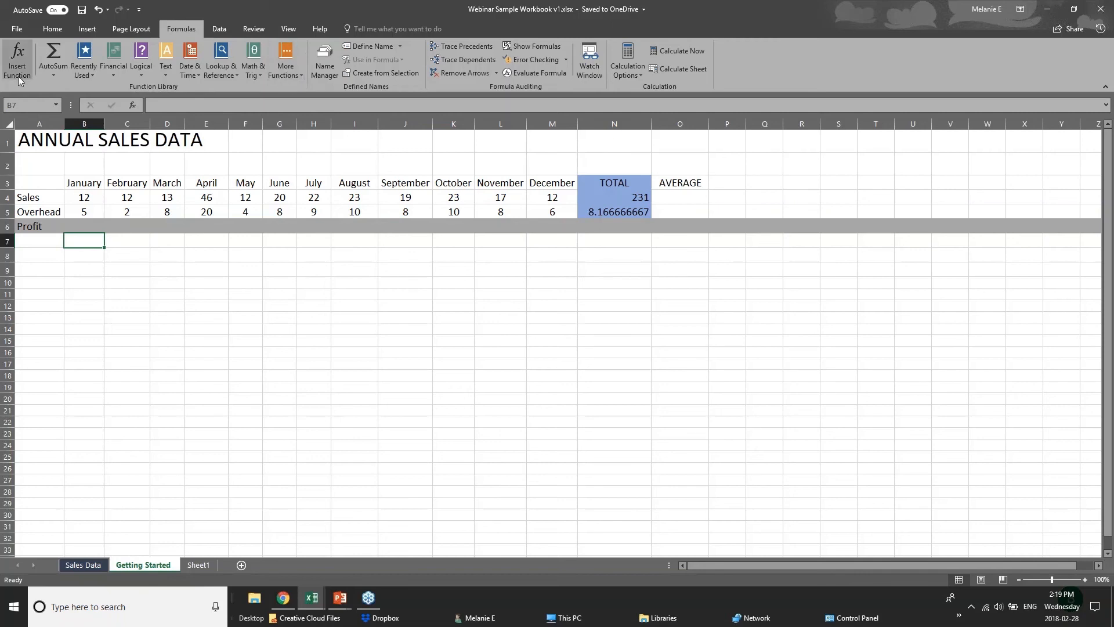
pyautogui.click(82, 75)
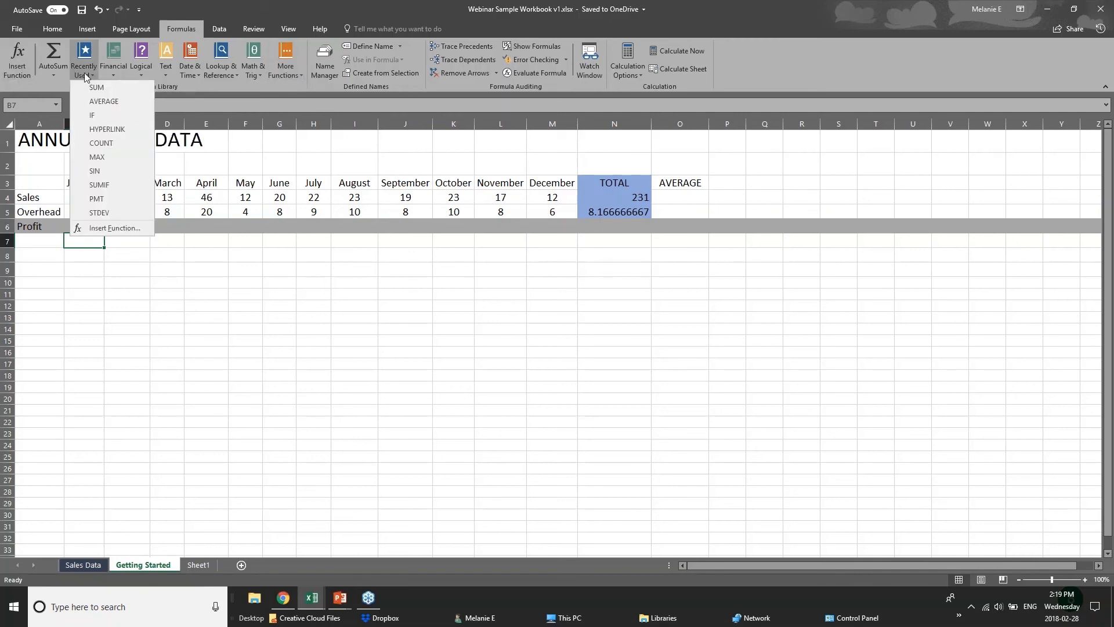
pyautogui.click(142, 74)
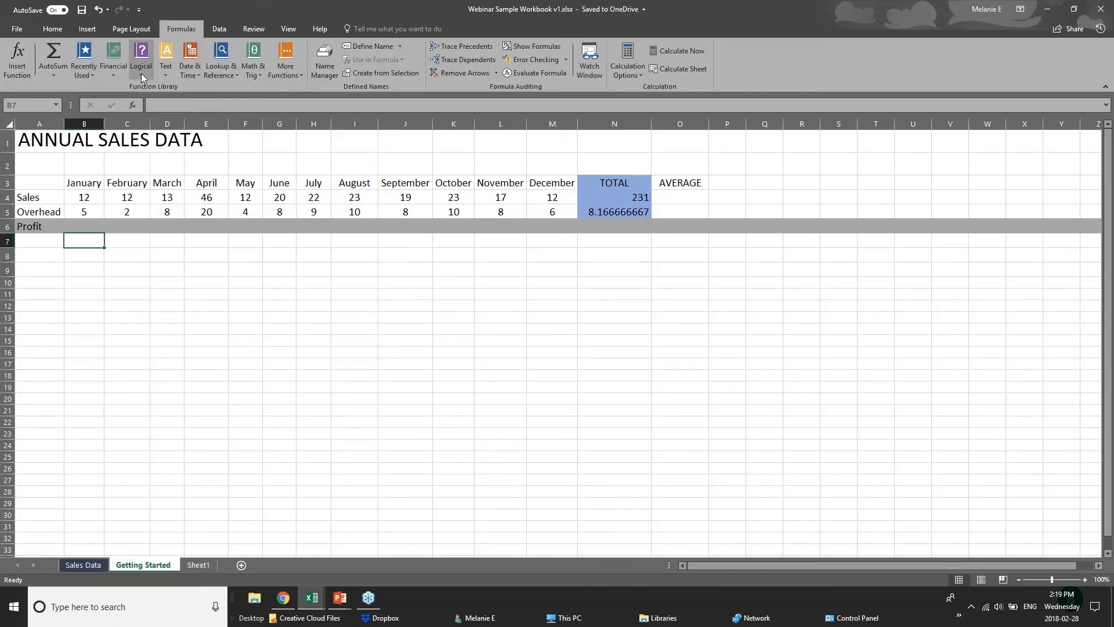
pyautogui.click(141, 73)
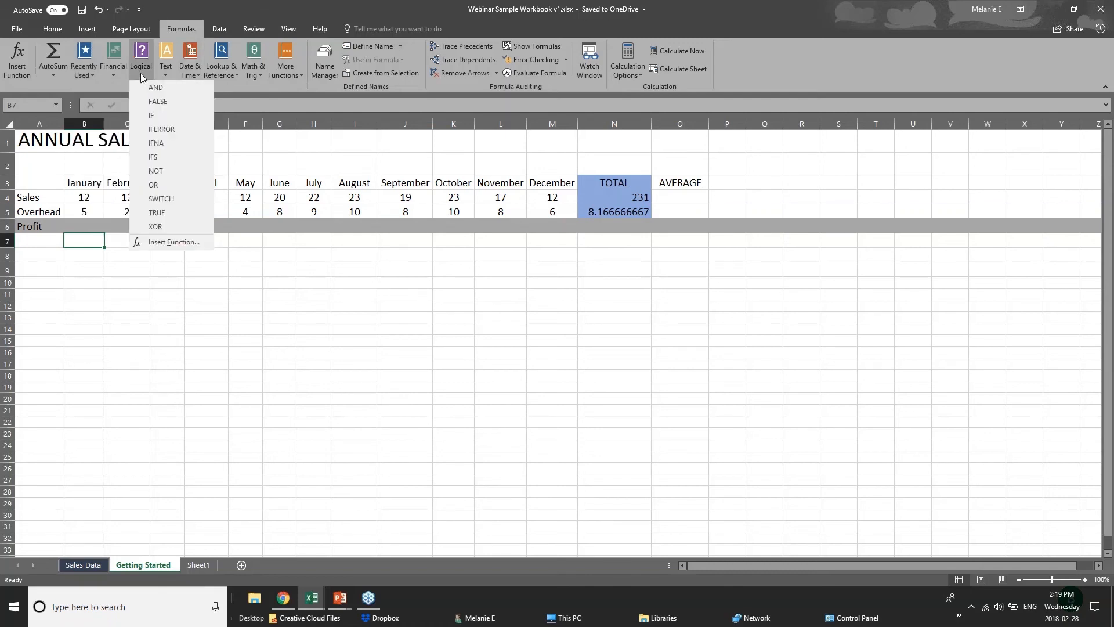
pyautogui.click(218, 86)
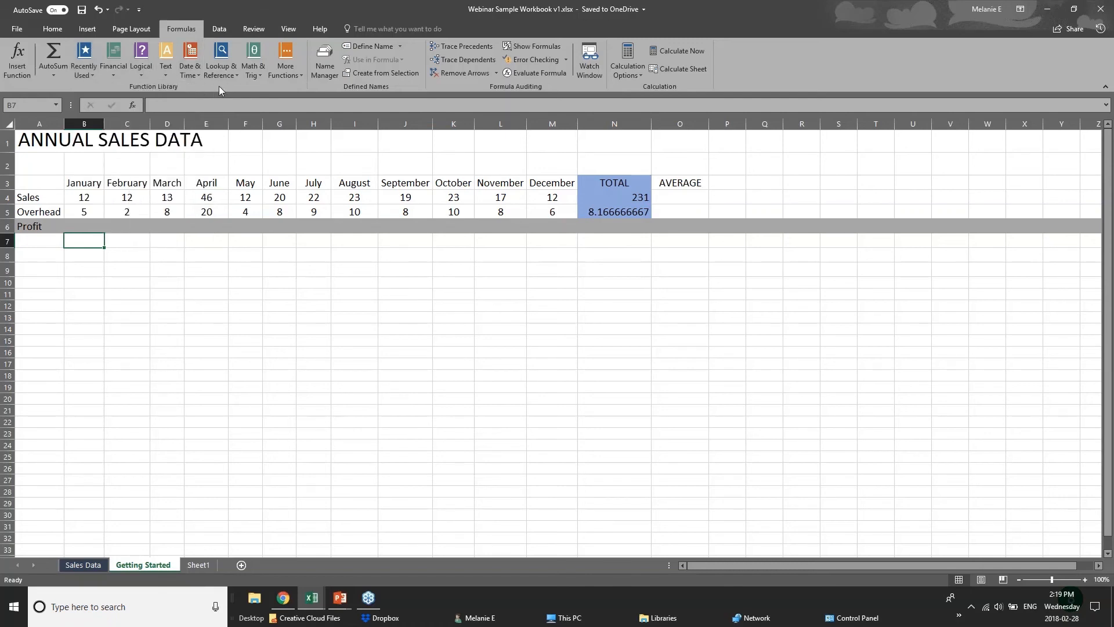
pyautogui.click(167, 77)
pyautogui.click(266, 89)
pyautogui.click(255, 75)
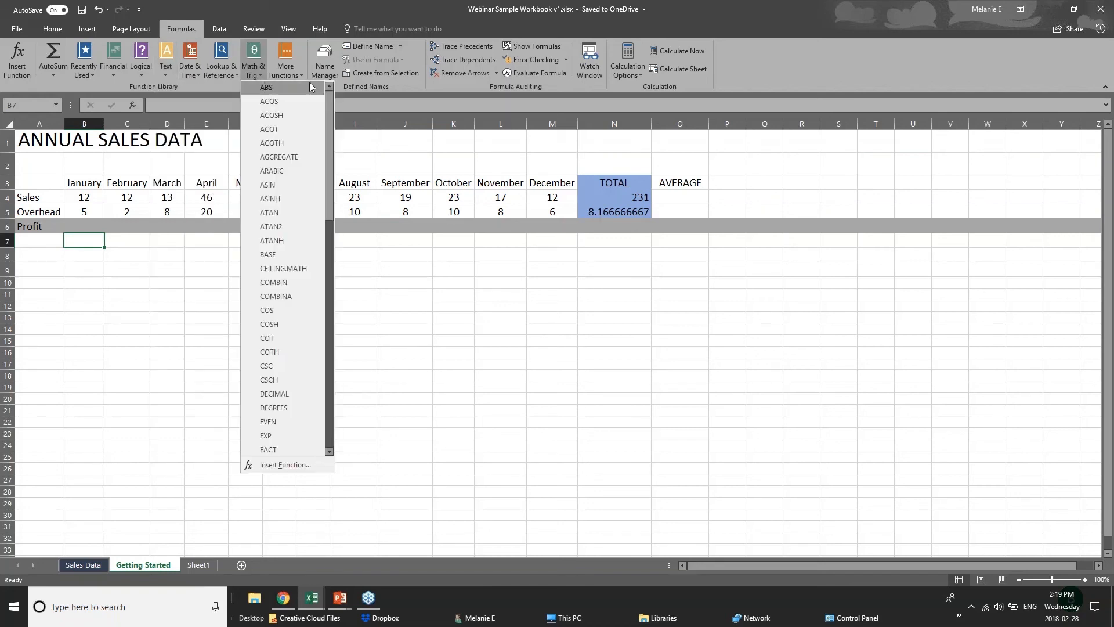
pyautogui.click(218, 76)
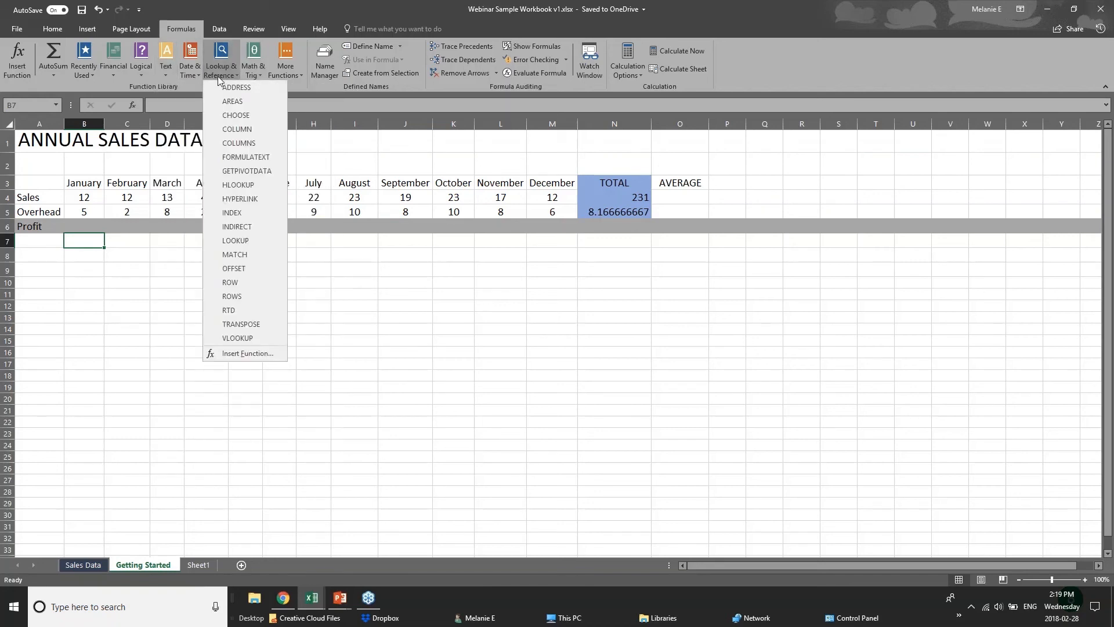
pyautogui.click(187, 79)
pyautogui.click(188, 76)
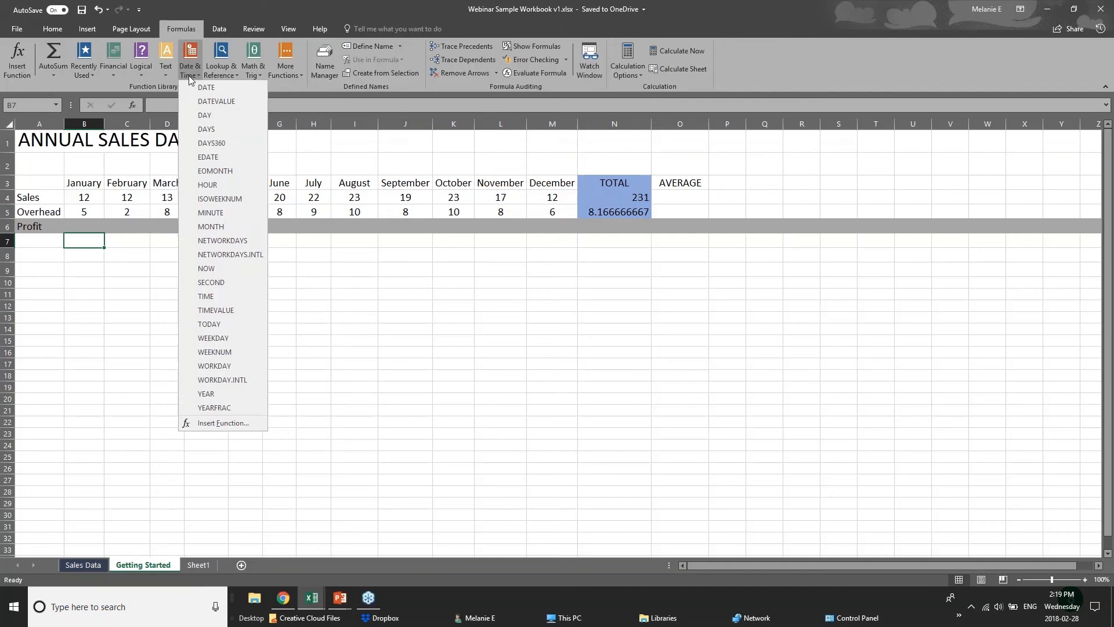
pyautogui.click(268, 84)
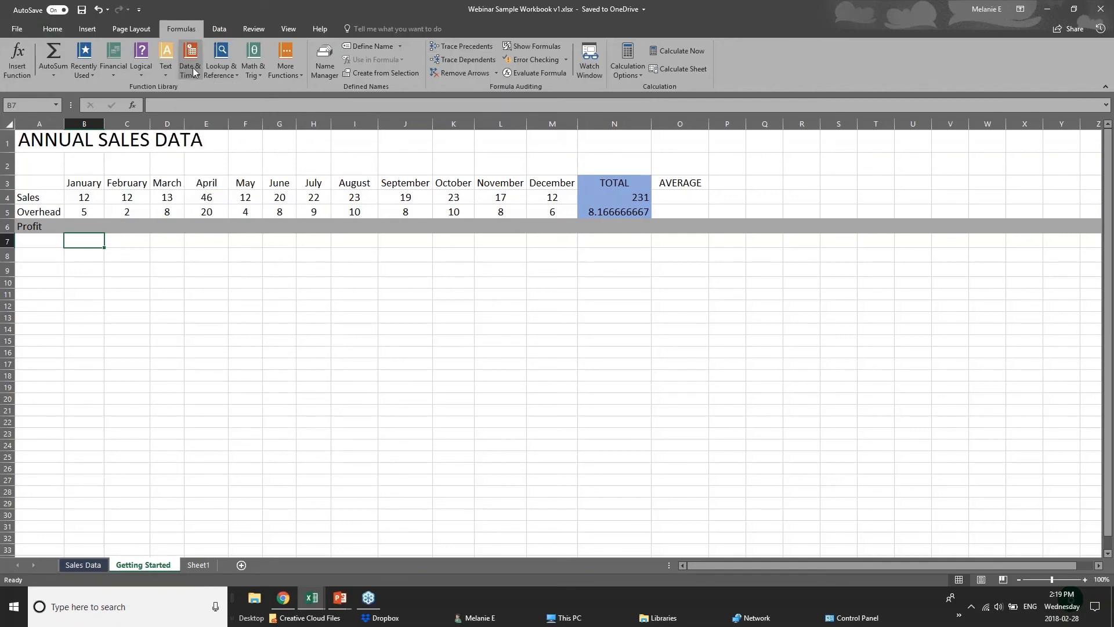
pyautogui.click(60, 75)
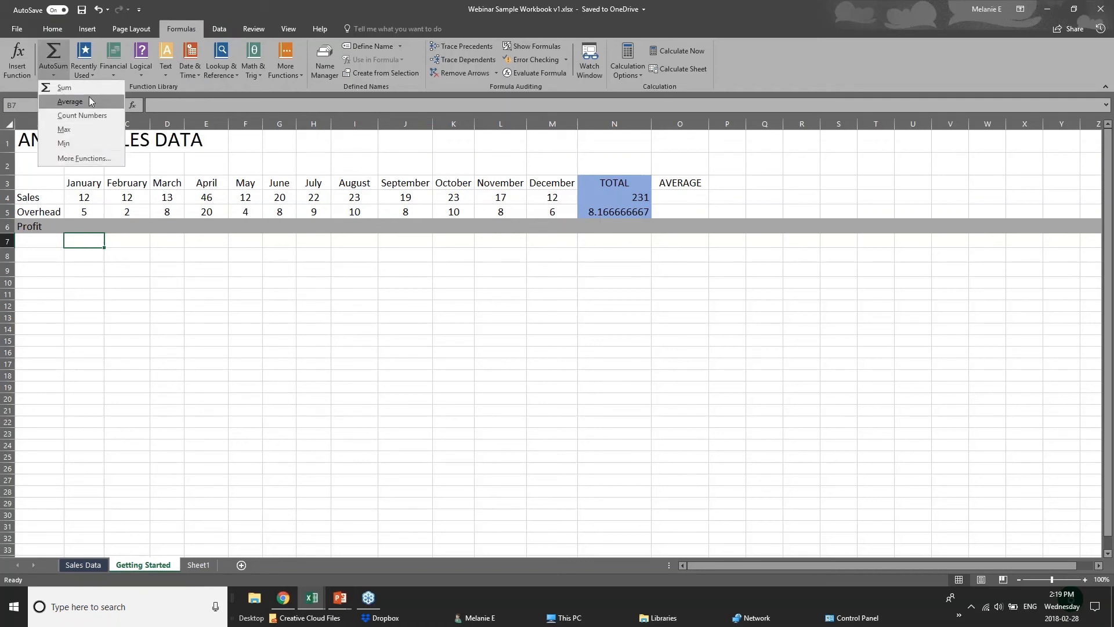
pyautogui.press('Escape')
# Step: Start a formula in the January Profit cell B6, below the January Sales and Overhead values
pyautogui.click(92, 226)
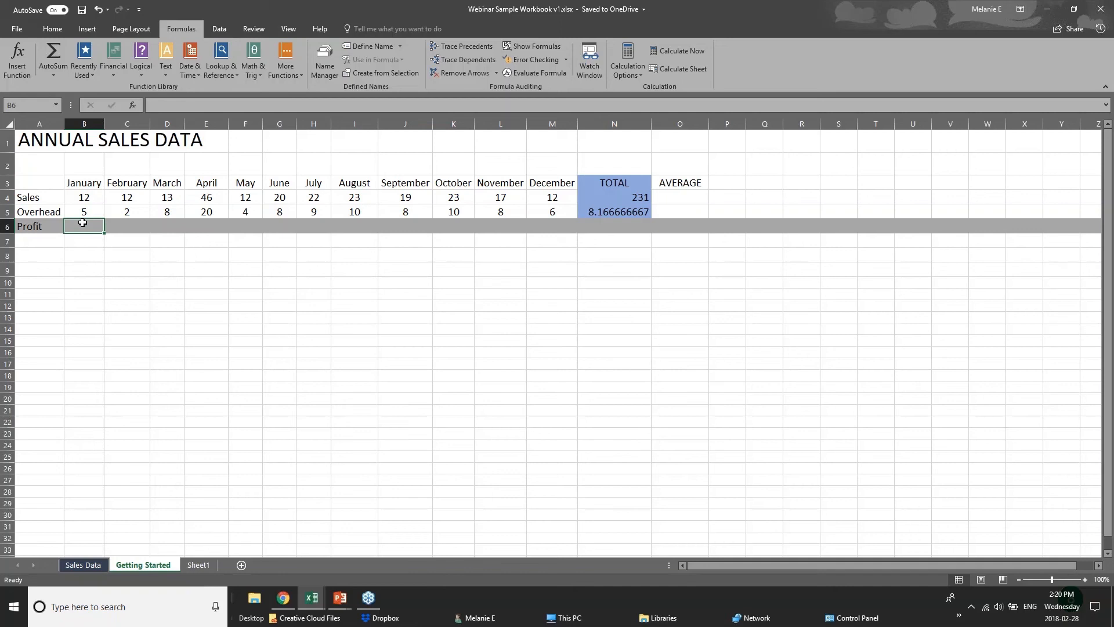
pyautogui.click(84, 199)
pyautogui.click(88, 209)
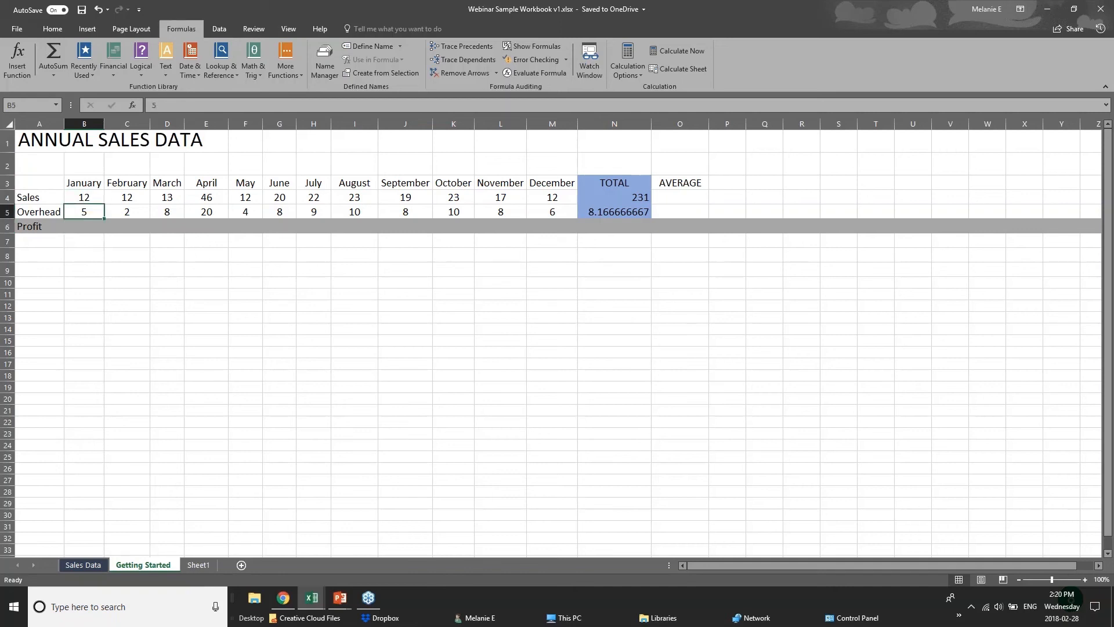
pyautogui.click(86, 226)
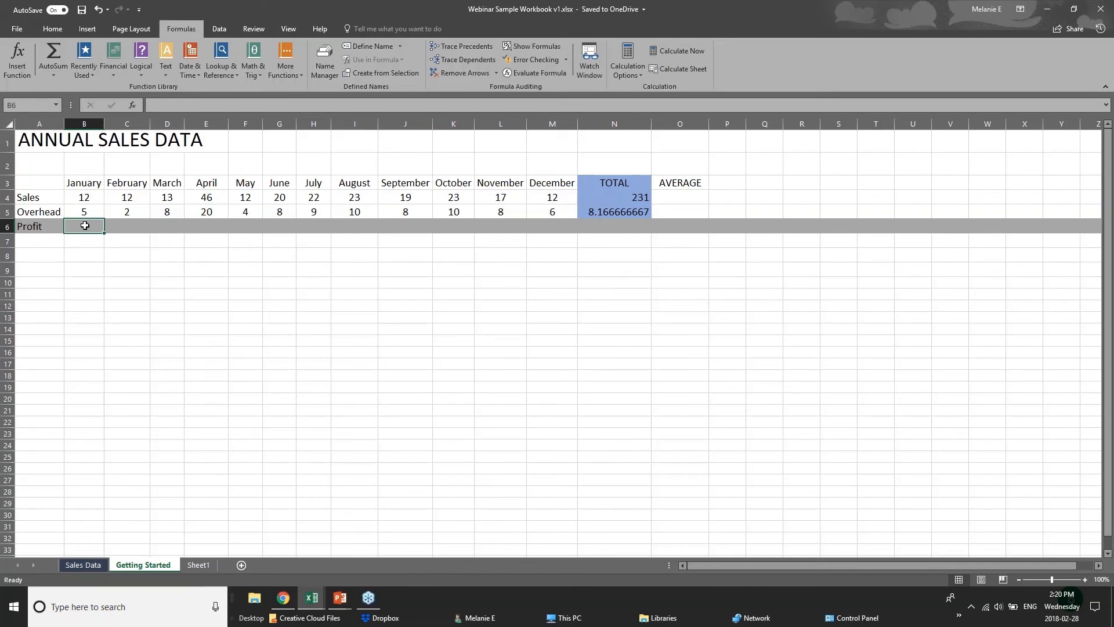
pyautogui.write('=')
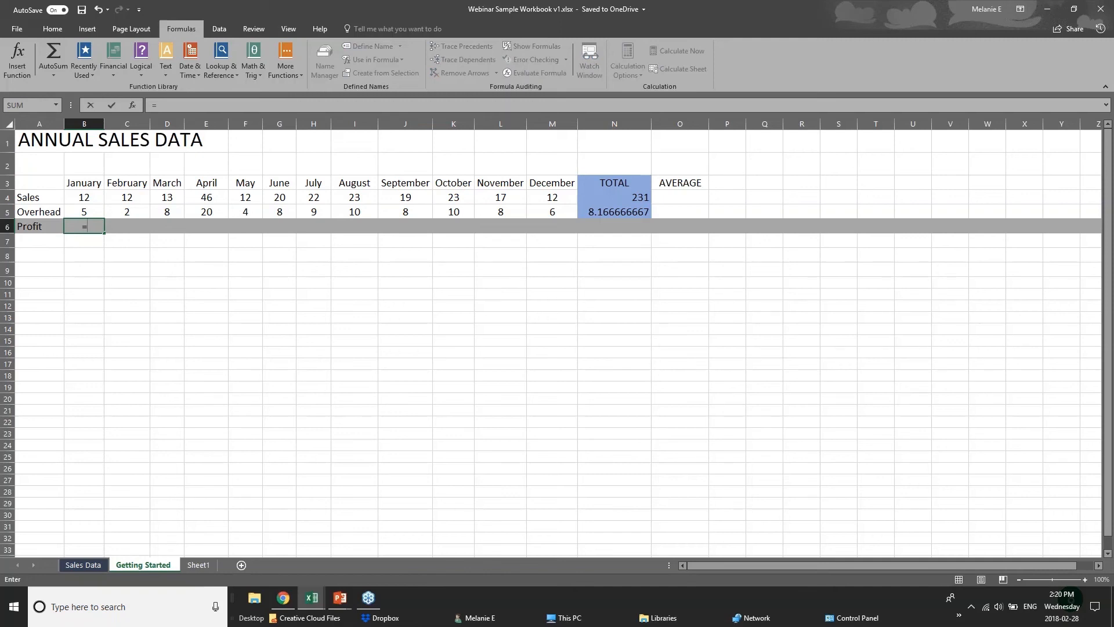
pyautogui.write('sub')
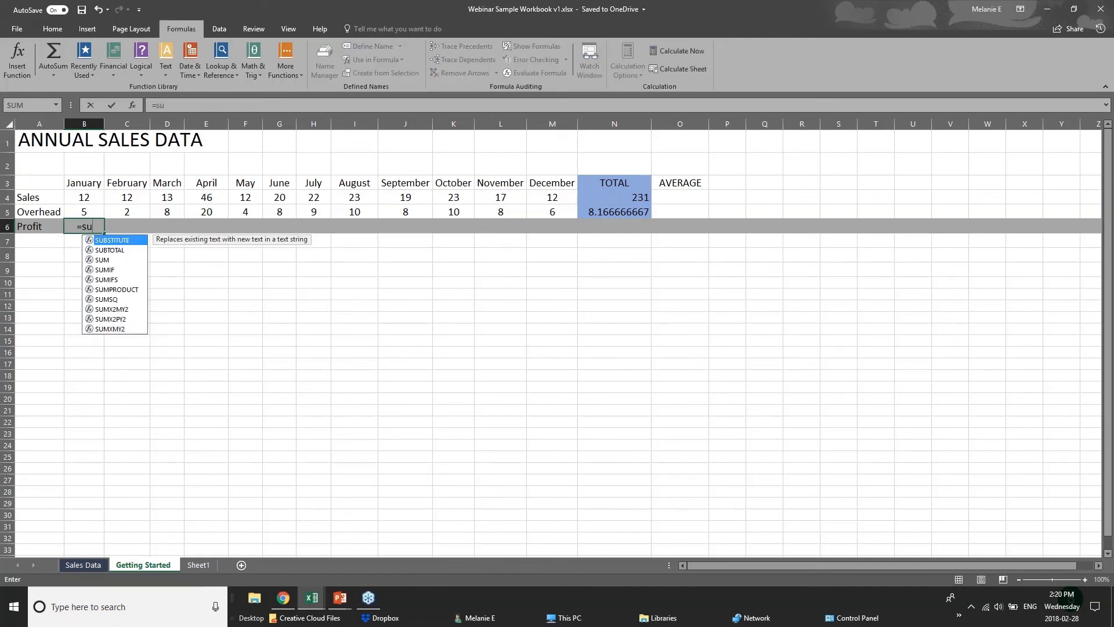
pyautogui.press('BackSpace')
pyautogui.press('BackSpace')
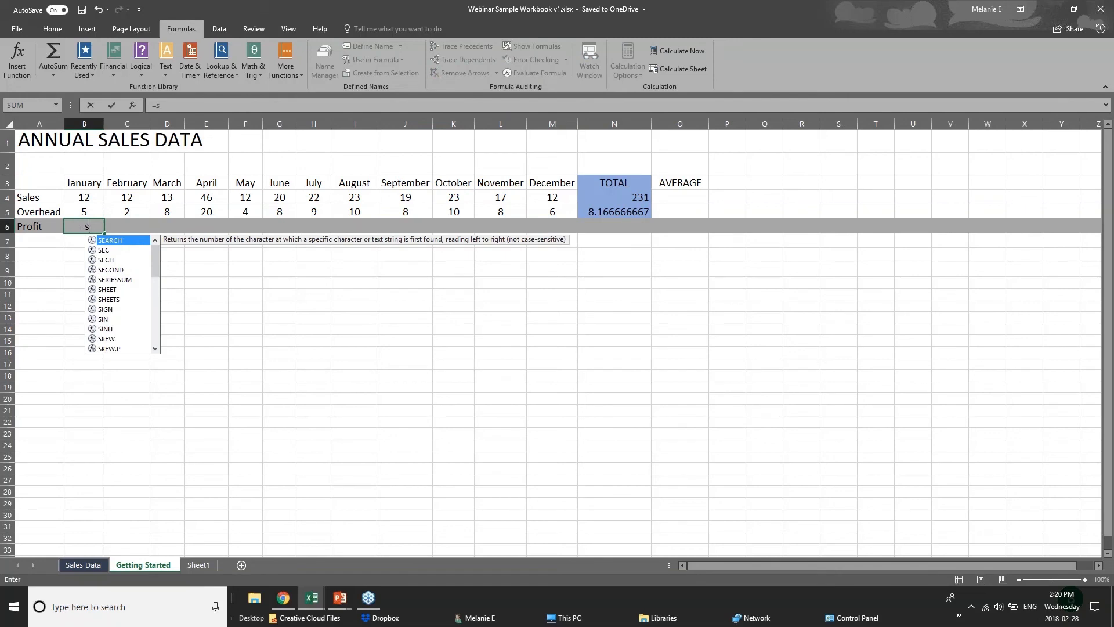
pyautogui.write('ub')
pyautogui.press('BackSpace')
pyautogui.press('BackSpace')
pyautogui.press('BackSpace')
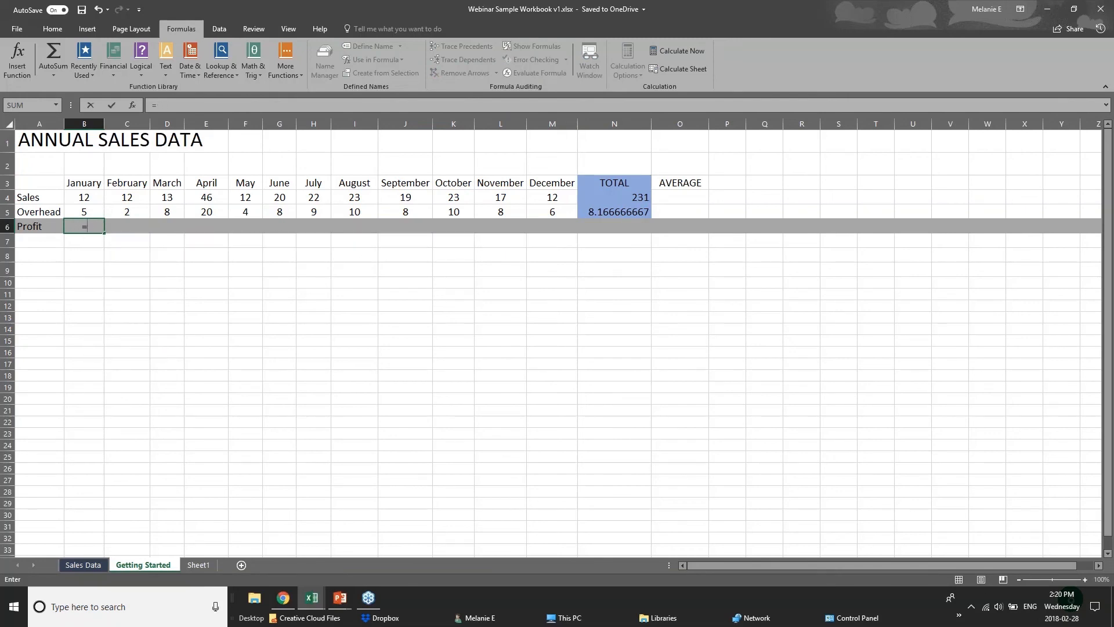
# Step: Complete the January Profit formula as =B4-B5, commit it, and select the February Profit cell C6
pyautogui.click(91, 197)
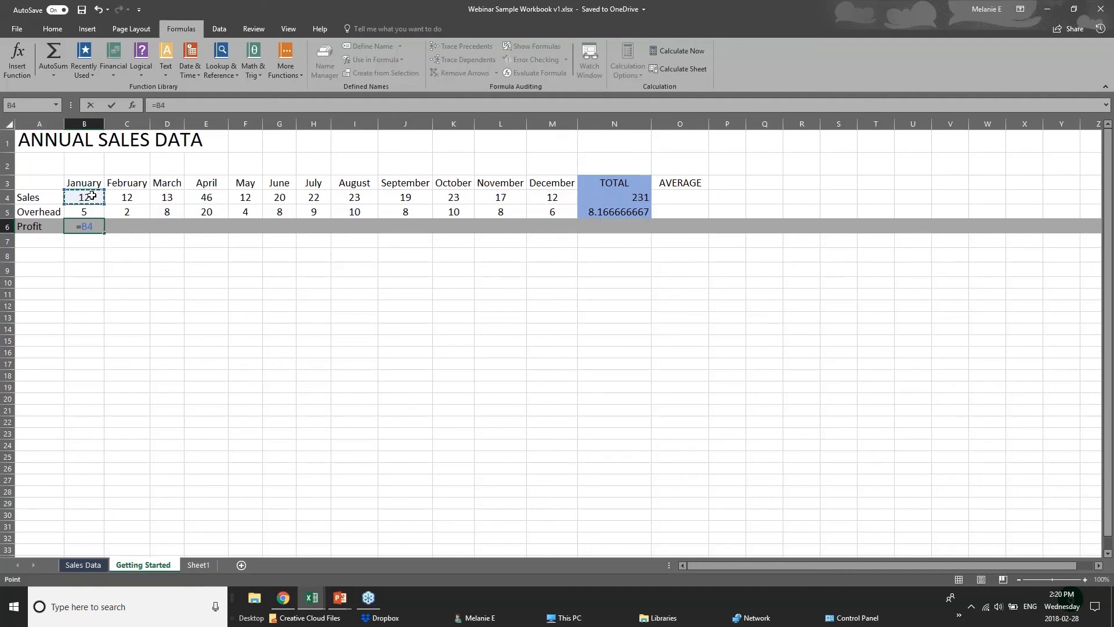
pyautogui.write('-')
pyautogui.click(94, 211)
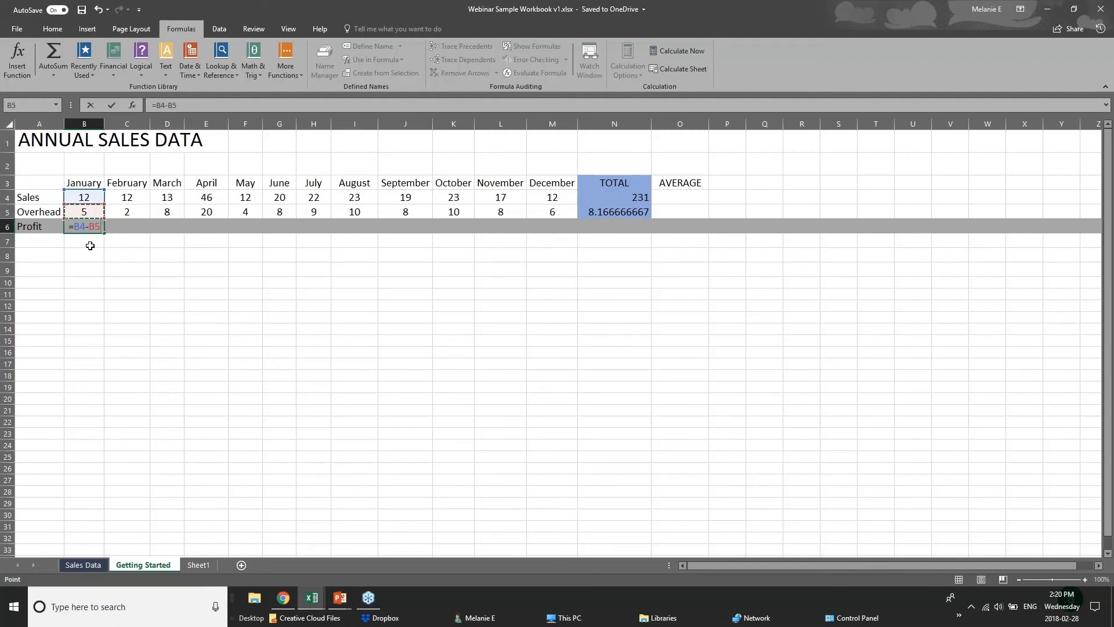
pyautogui.press('Return')
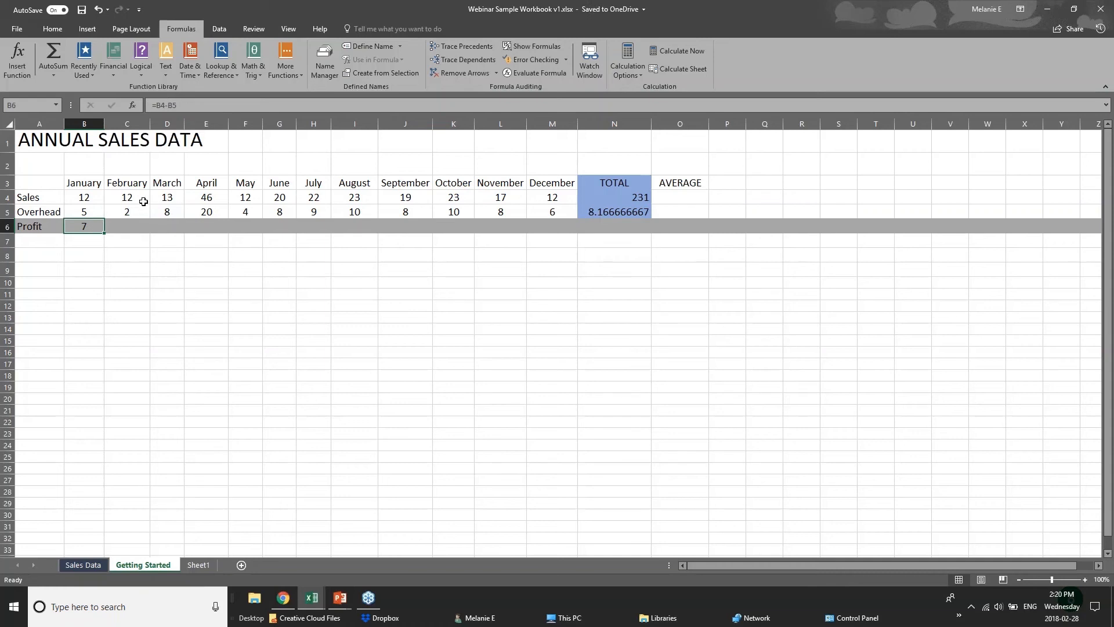
pyautogui.click(138, 226)
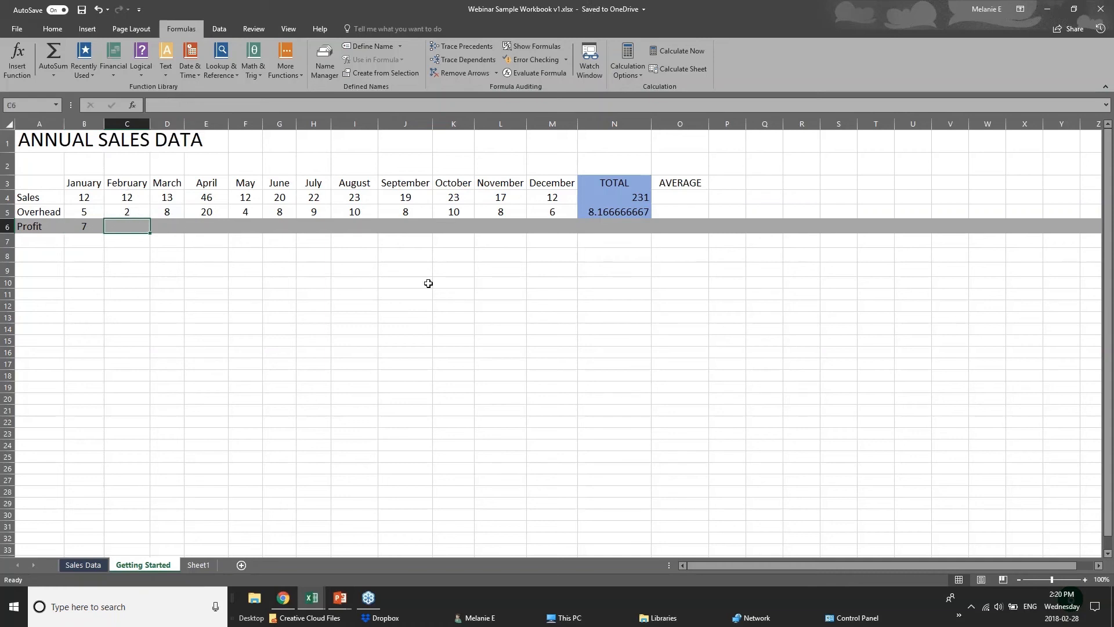
# Step: Copy the January Profit cell B6 and paste only its formula into the February Profit cell C6
pyautogui.click(74, 227)
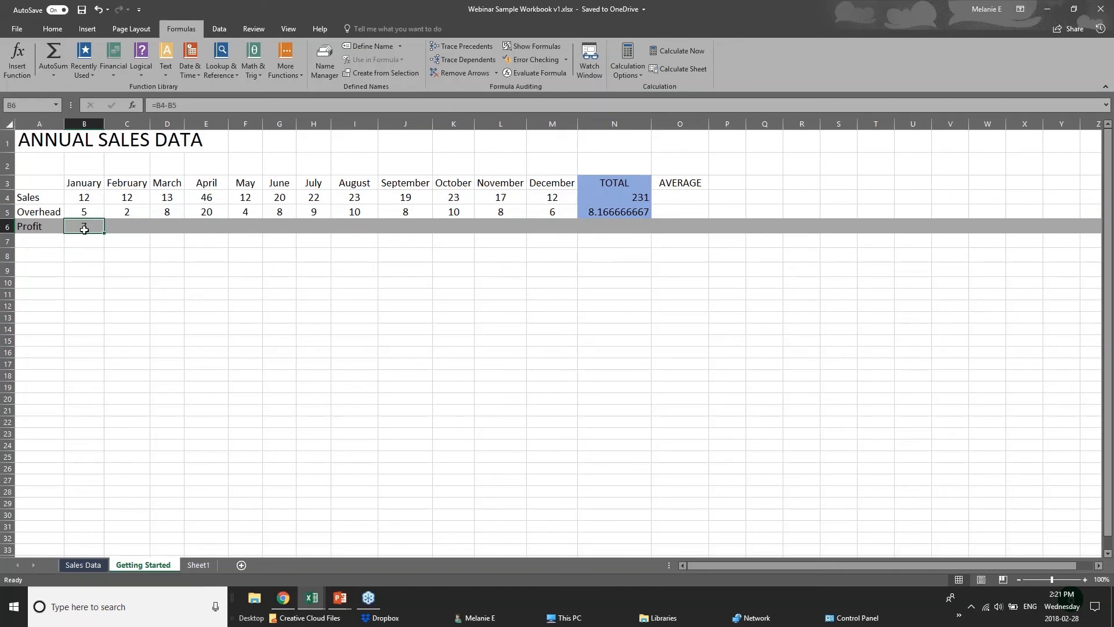
pyautogui.rightClick(85, 228)
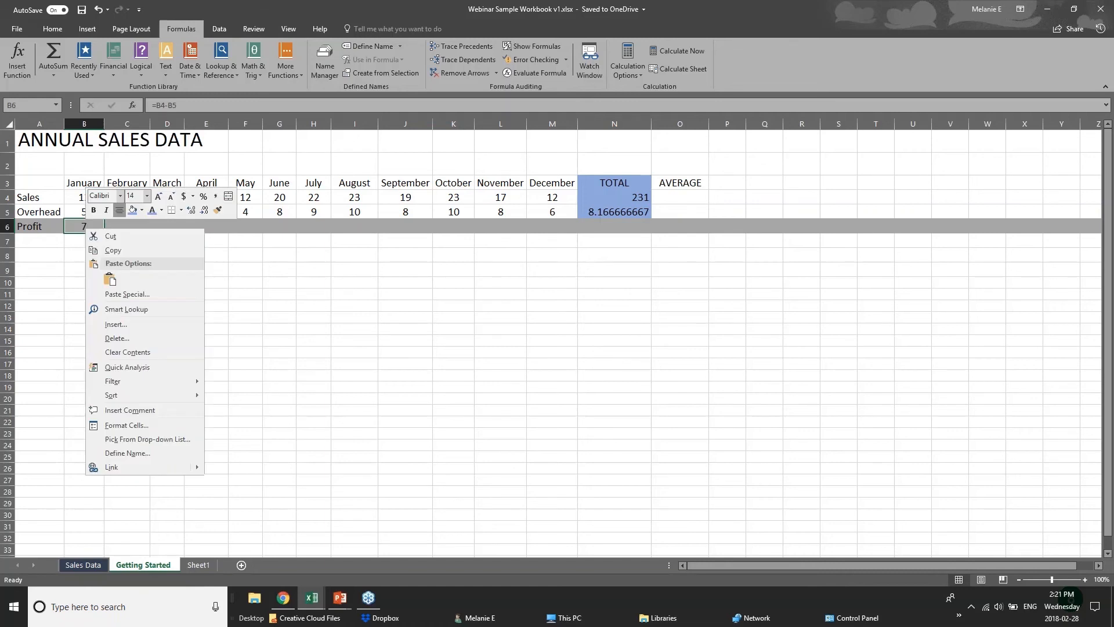
pyautogui.click(107, 251)
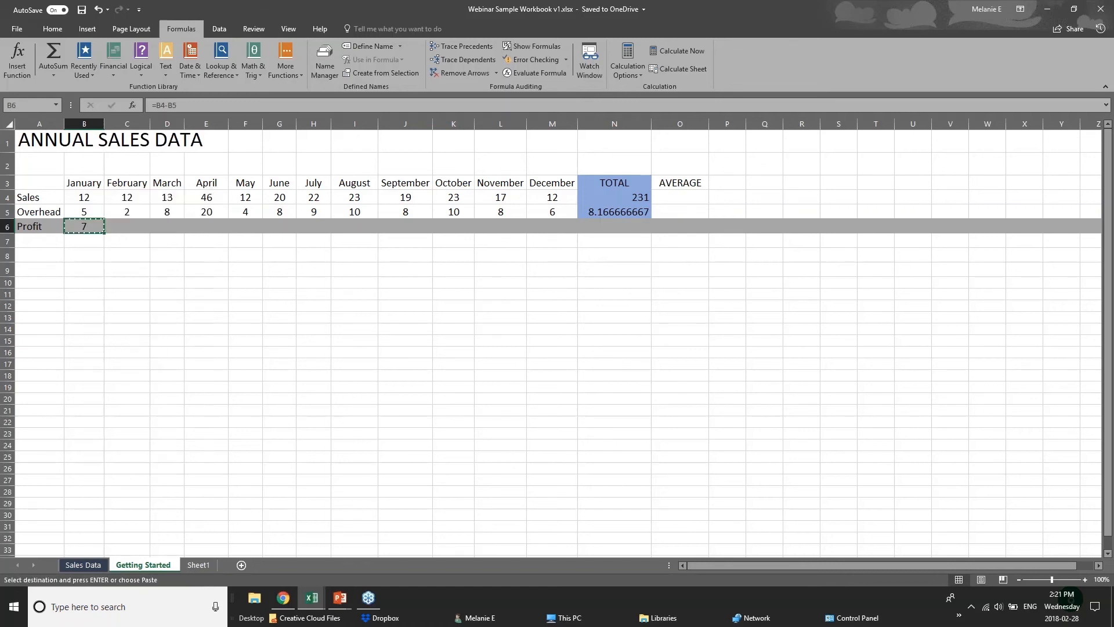
pyautogui.rightClick(124, 229)
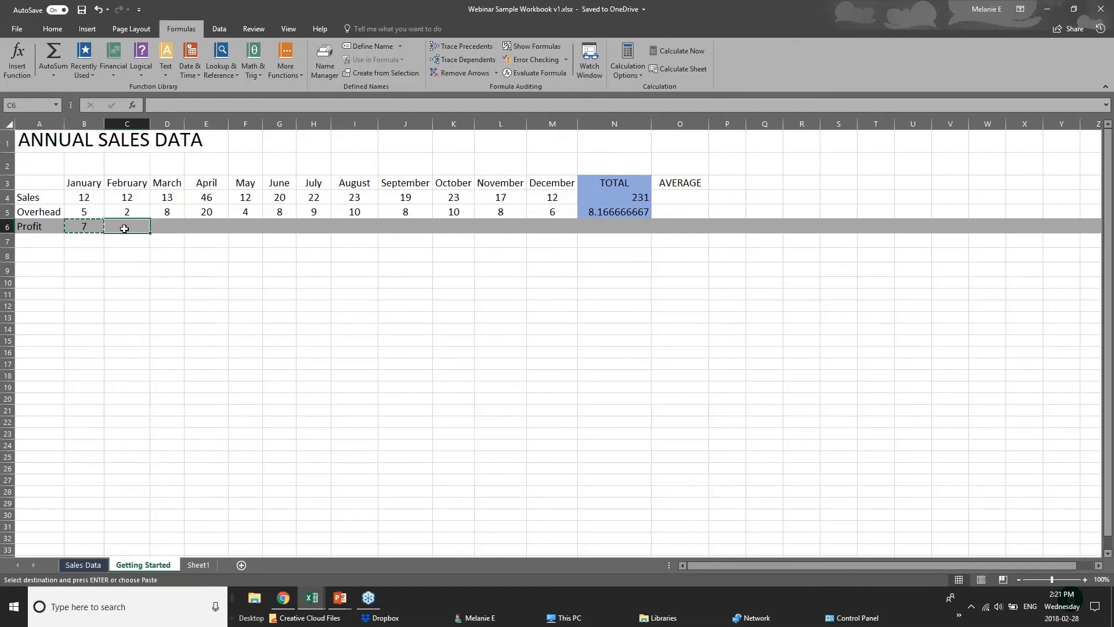
pyautogui.click(148, 280)
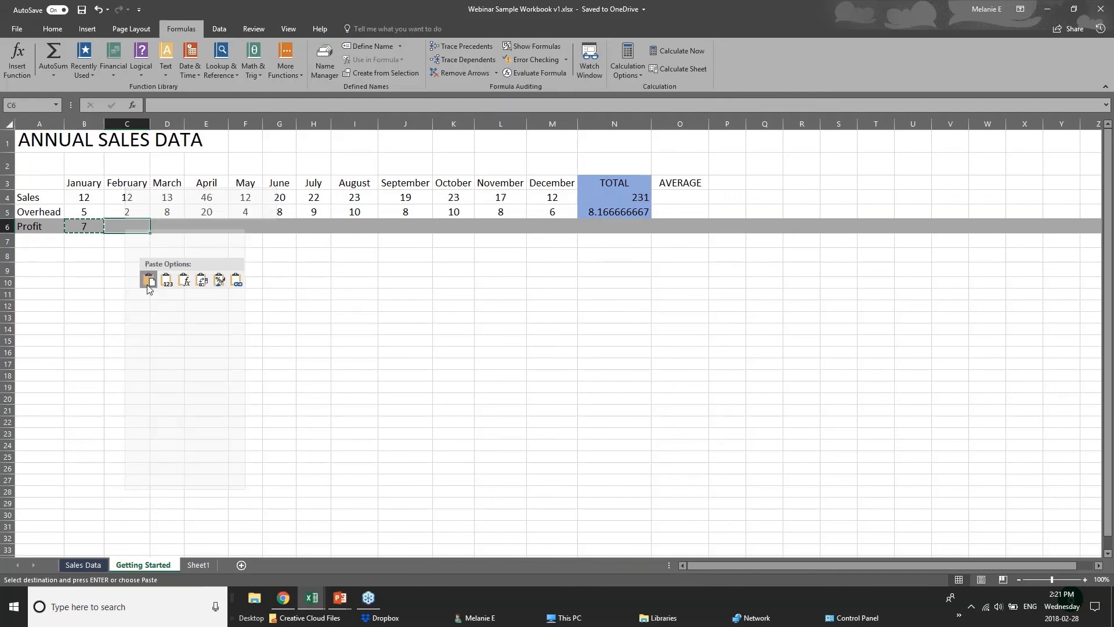
pyautogui.click(185, 283)
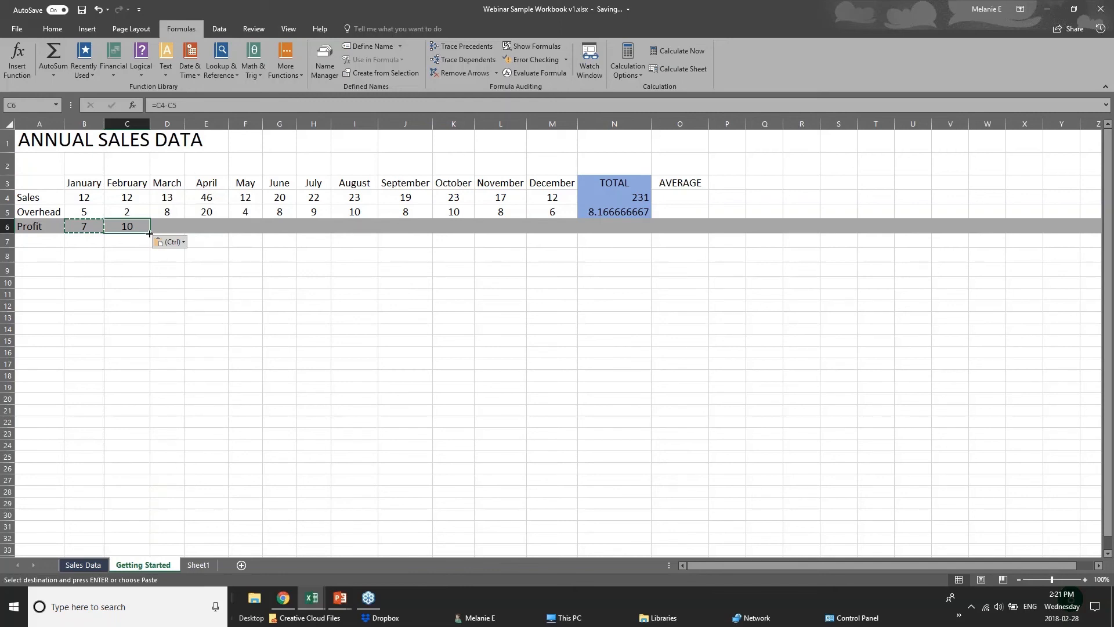
# Step: Fill the February Profit formula across through December in M6, and select the Profit TOTAL cell N6
pyautogui.moveTo(148, 233); pyautogui.dragTo(560, 233)
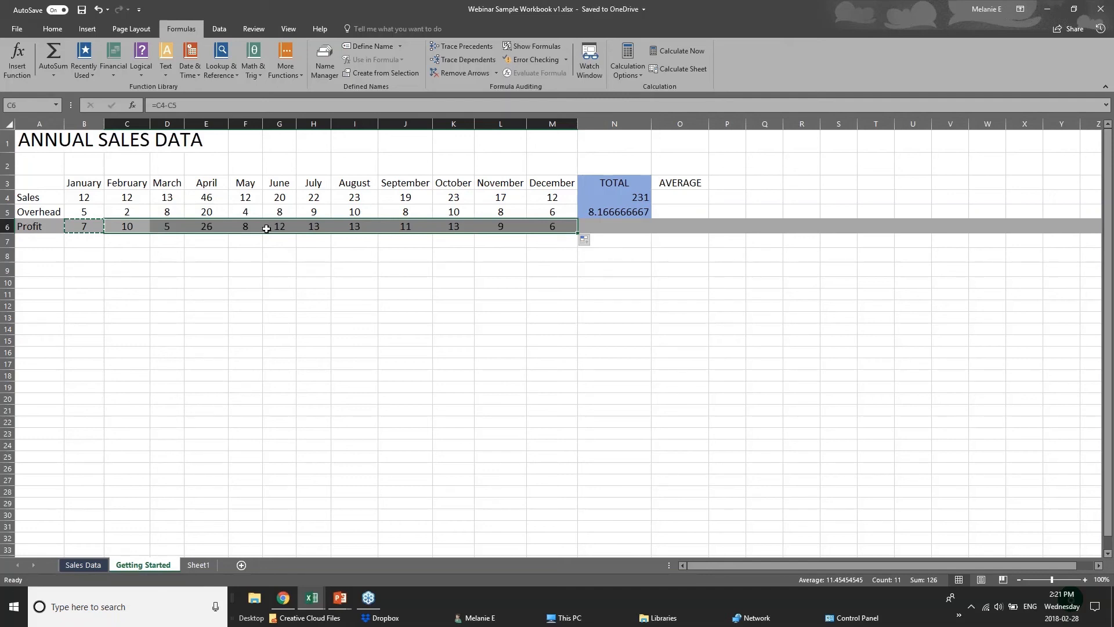
pyautogui.click(70, 193)
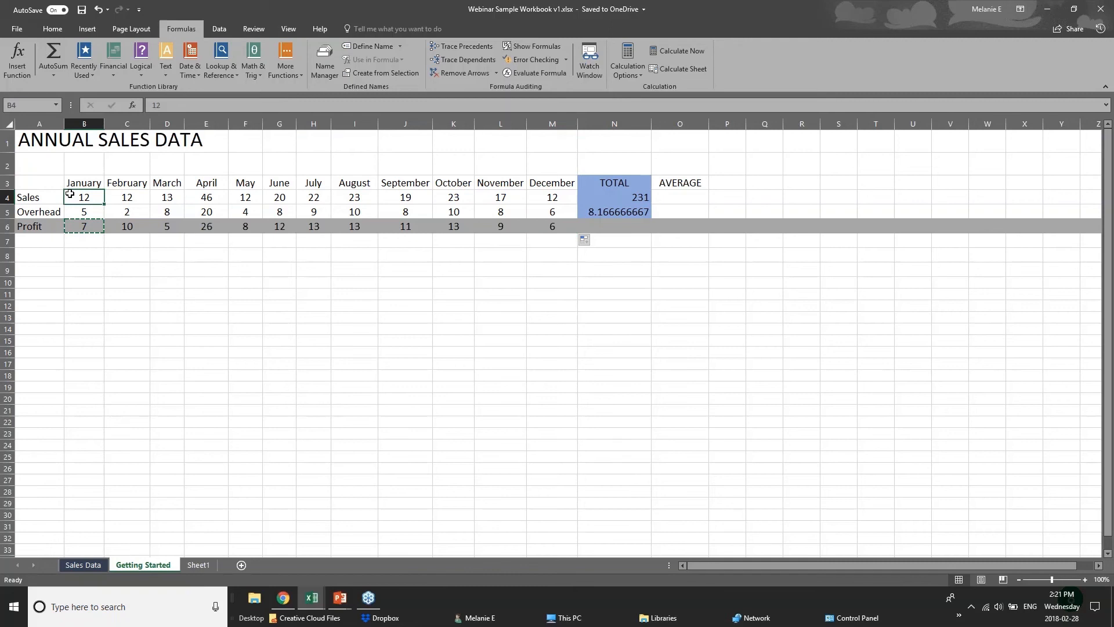
pyautogui.click(96, 238)
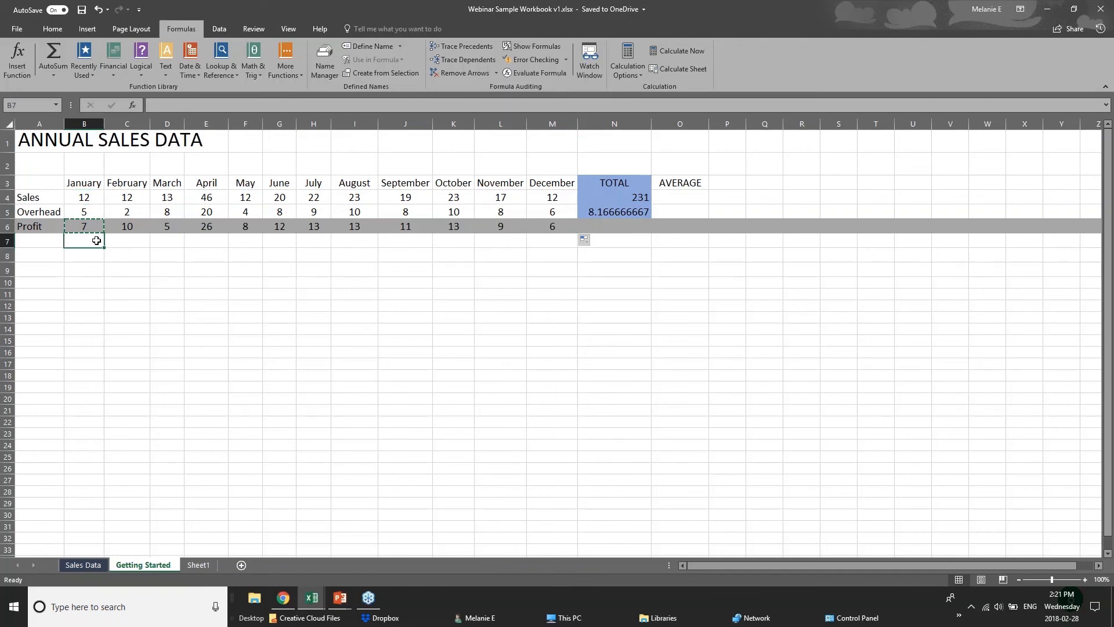
pyautogui.click(636, 227)
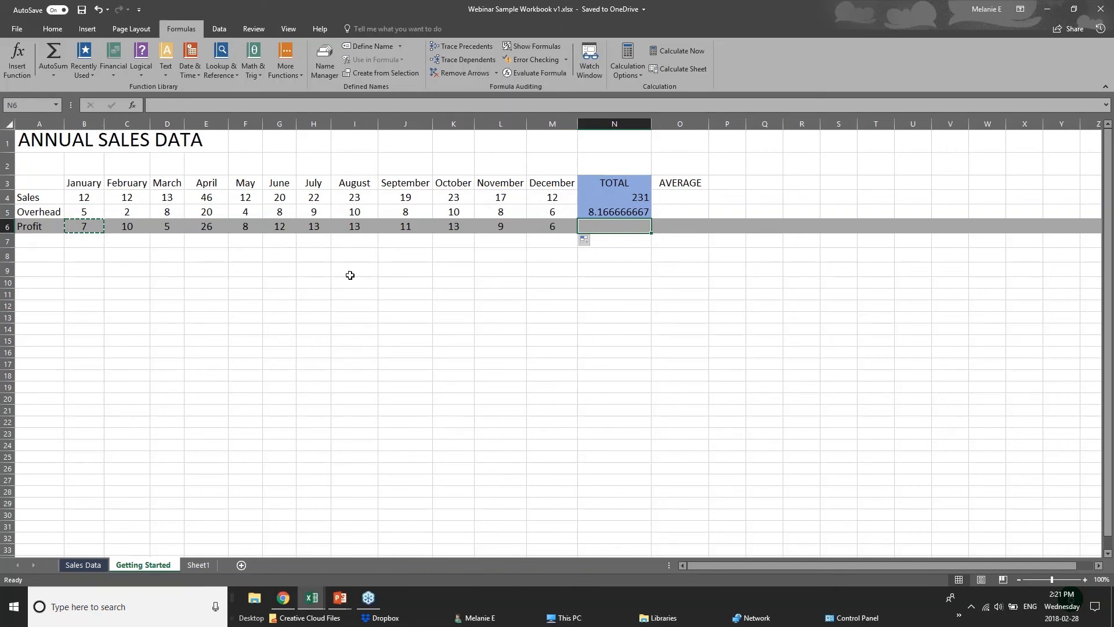
# Step: Switch to the PowerPoint slideshow and advance from Adding Formulas to the Formatting Worksheets slide
pyautogui.click(340, 598)
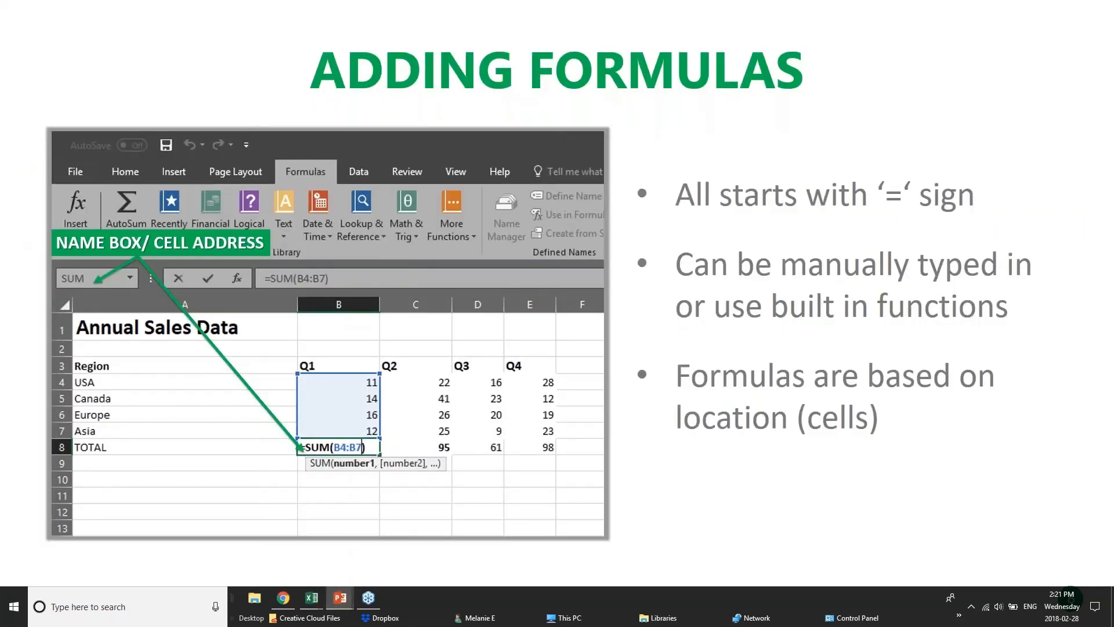
pyautogui.press('Right')
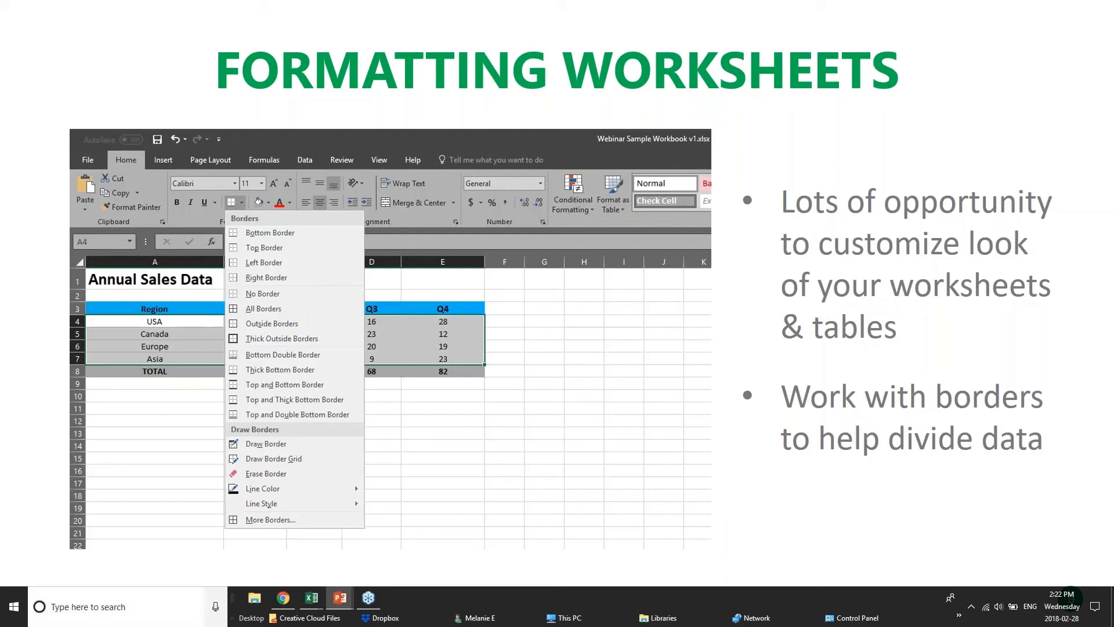
# Step: Switch back to the Webinar Sample Workbook in Excel and open its Sales Data sheet
pyautogui.moveTo(315, 601)
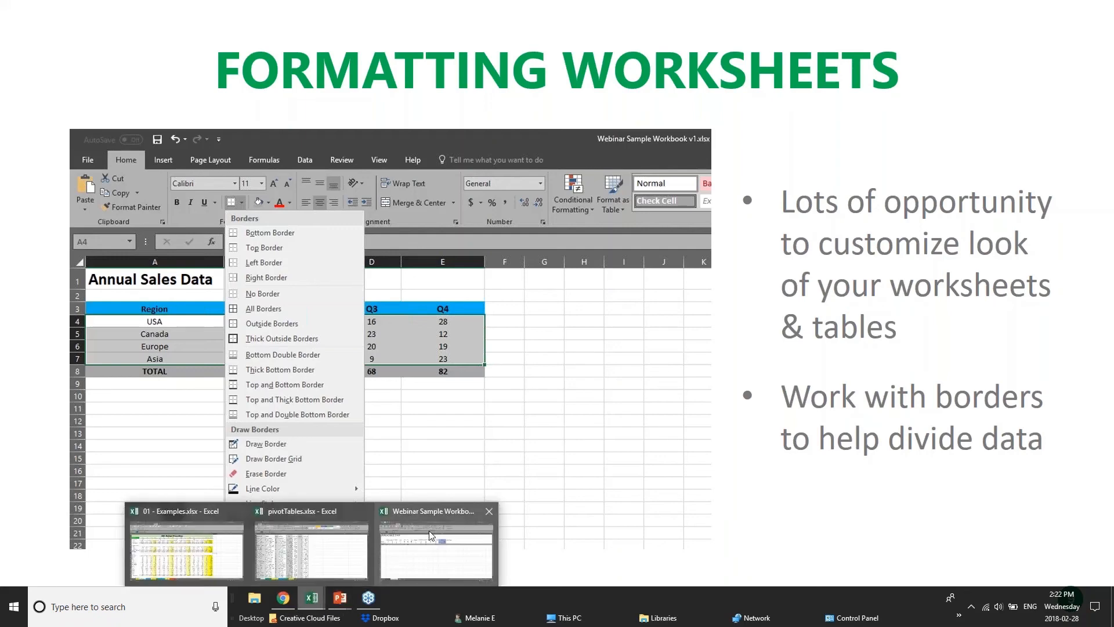
pyautogui.click(436, 549)
pyautogui.click(323, 268)
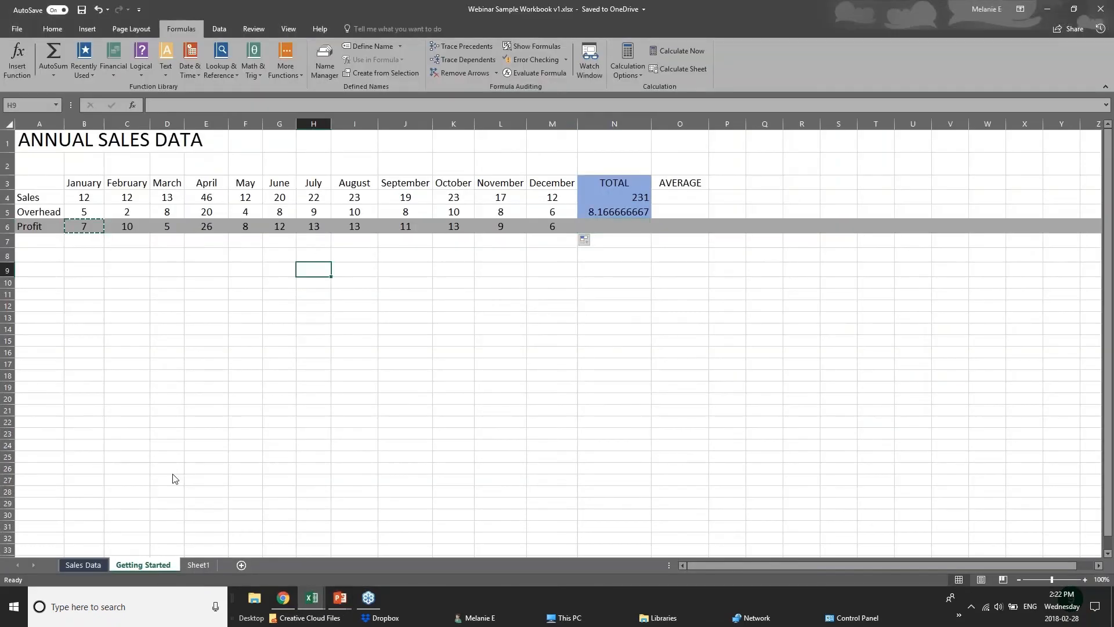
pyautogui.click(83, 565)
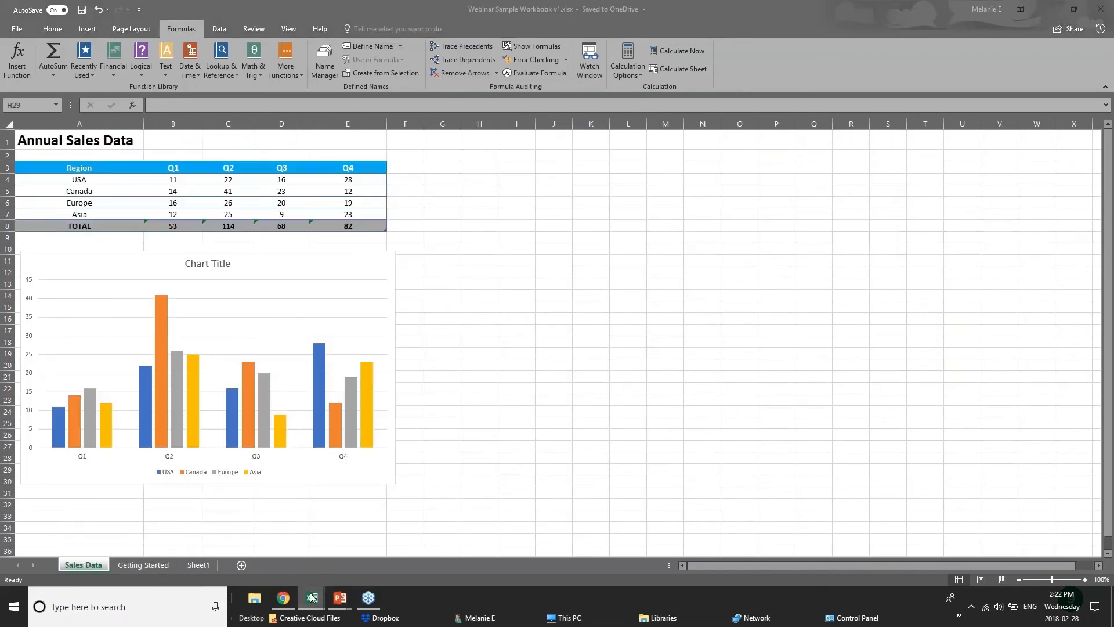
# Step: Switch to the pivotTables.xlsx workbook and look through the sales records on the Creating sheet
pyautogui.moveTo(313, 600)
pyautogui.click(334, 566)
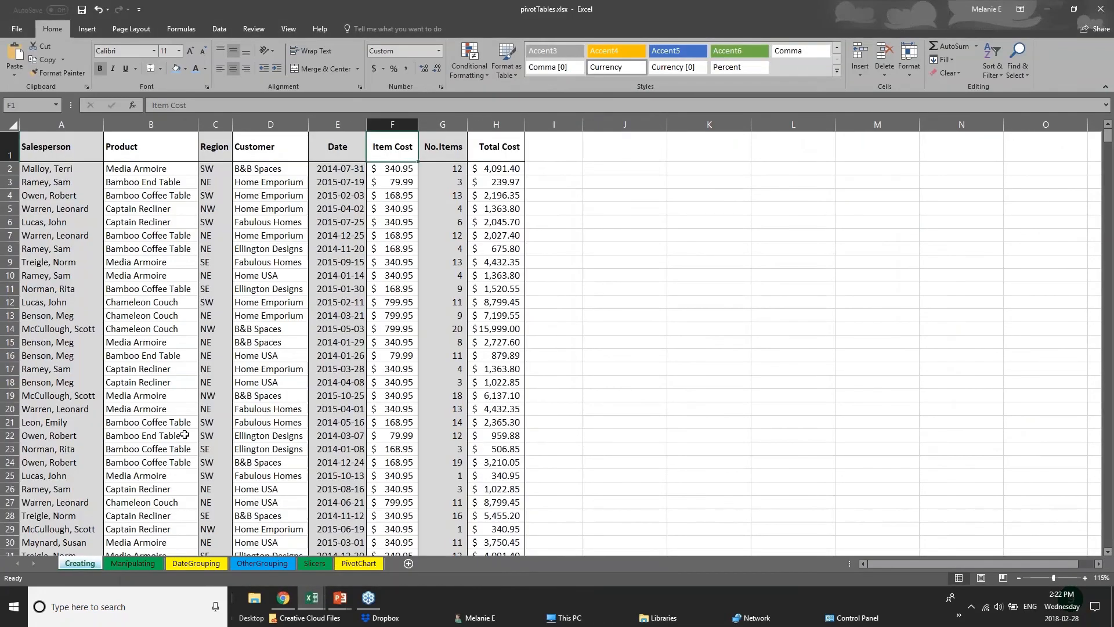
pyautogui.scroll(-13, 184, 433)
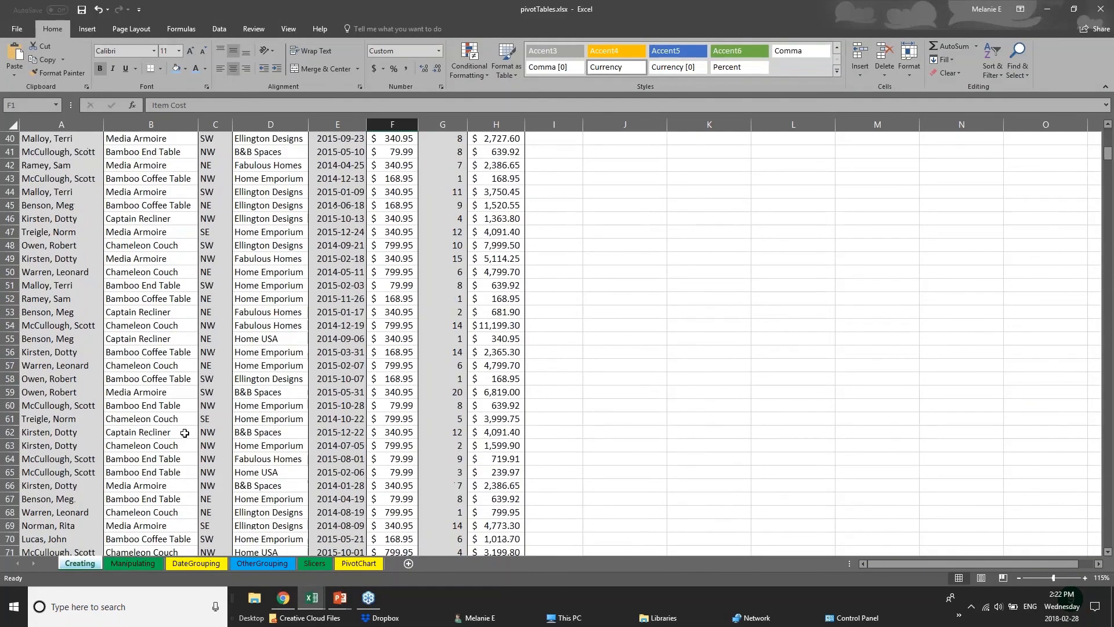
pyautogui.scroll(-20, 185, 433)
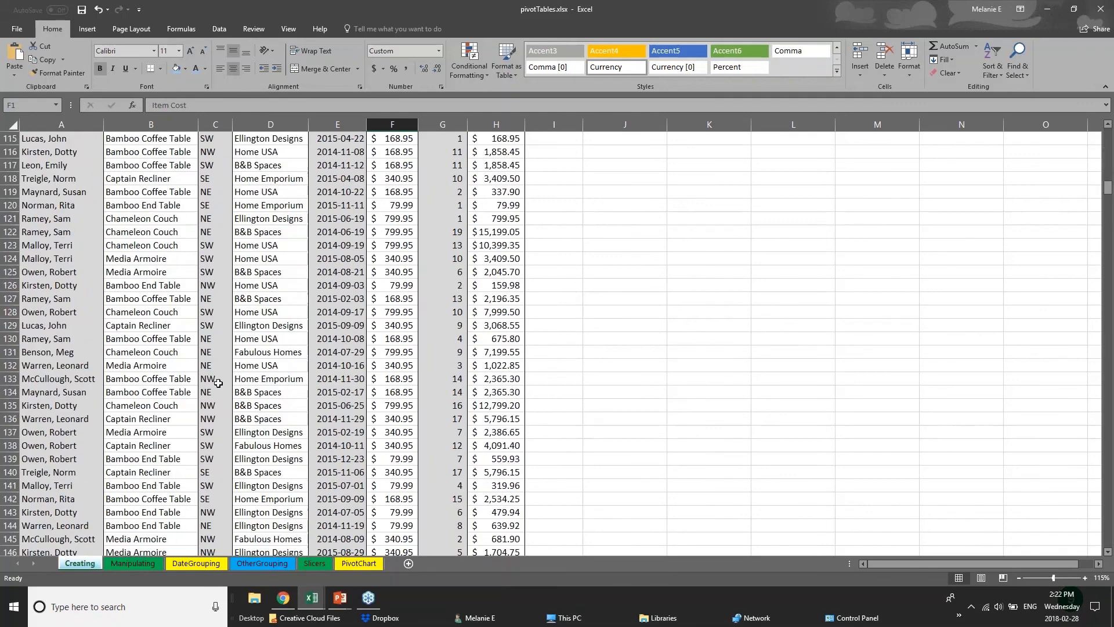
pyautogui.scroll(20, 218, 383)
# Step: Examine the shading and dividers of the data columns by selecting each one from Salesperson to Total Cost
pyautogui.click(66, 184)
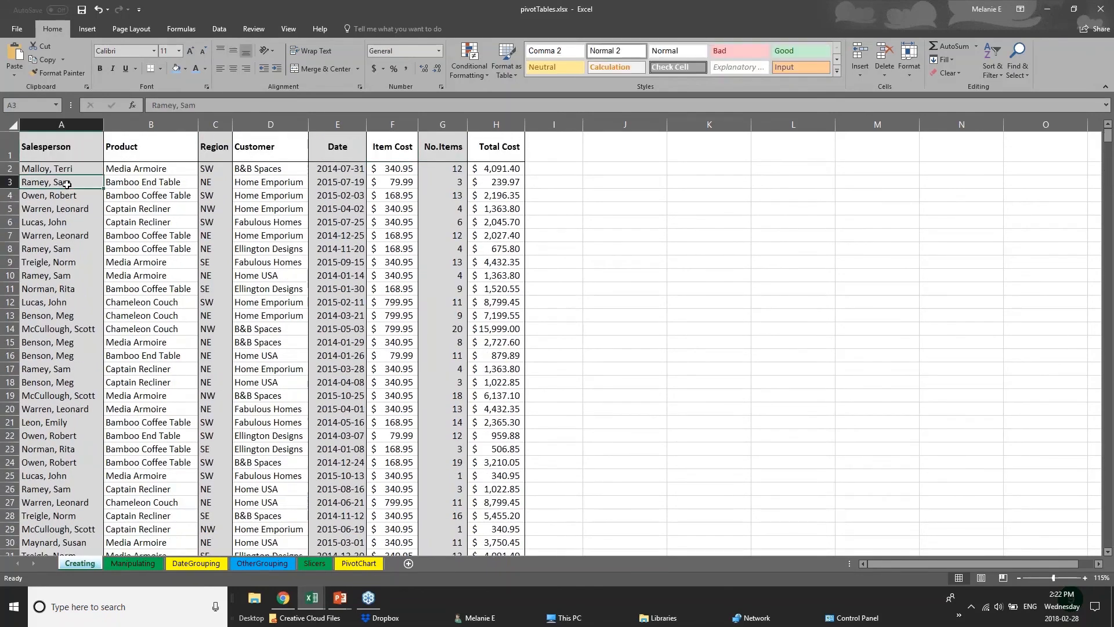
pyautogui.click(63, 120)
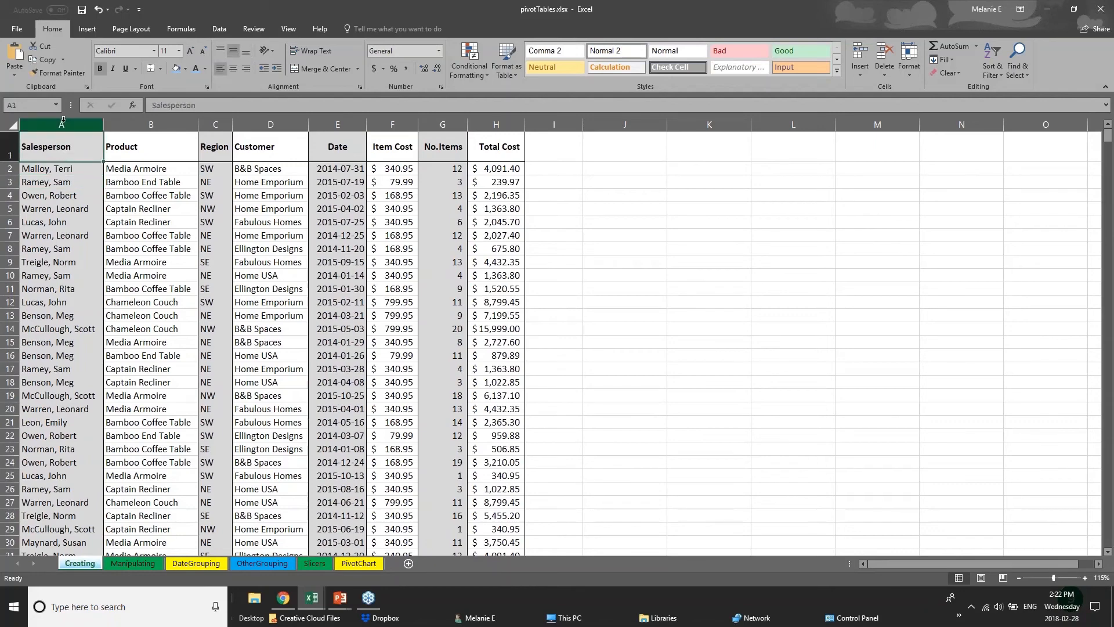
pyautogui.click(63, 121)
pyautogui.click(143, 119)
pyautogui.click(217, 119)
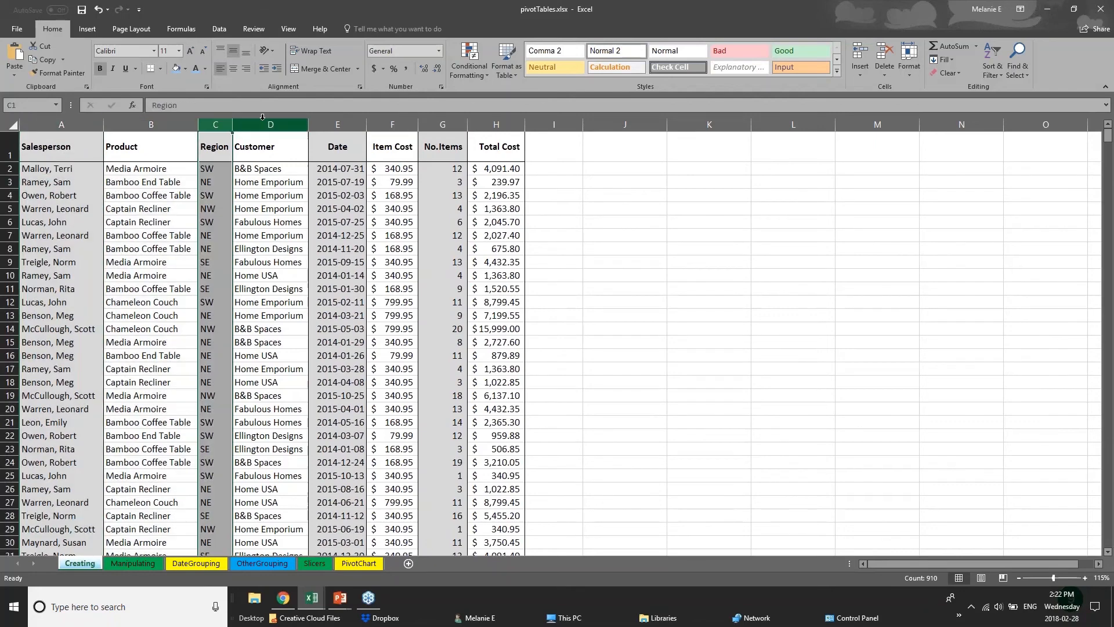
pyautogui.click(266, 120)
pyautogui.click(338, 120)
pyautogui.click(392, 120)
pyautogui.click(443, 120)
pyautogui.click(496, 120)
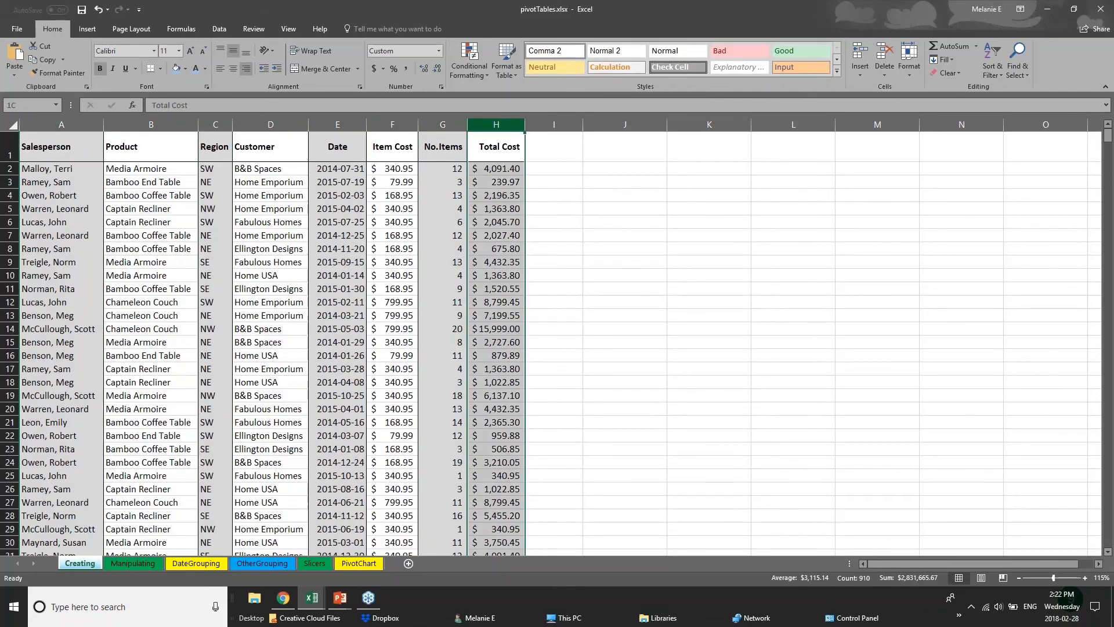
# Step: Fill the entire Salesperson column A with a light blue theme color
pyautogui.click(46, 121)
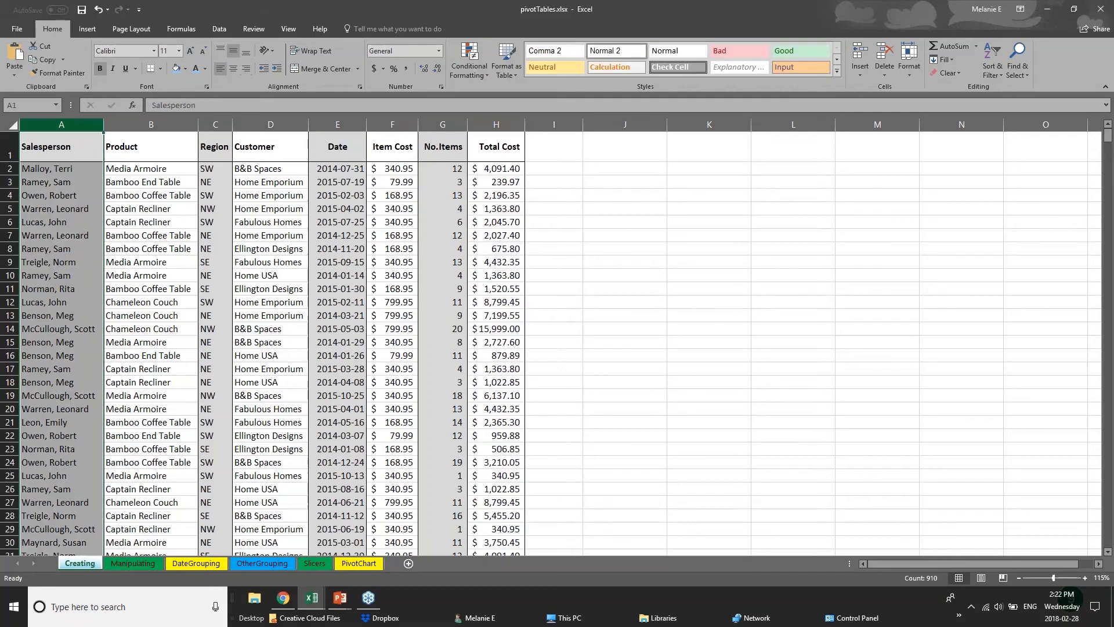
pyautogui.rightClick(63, 122)
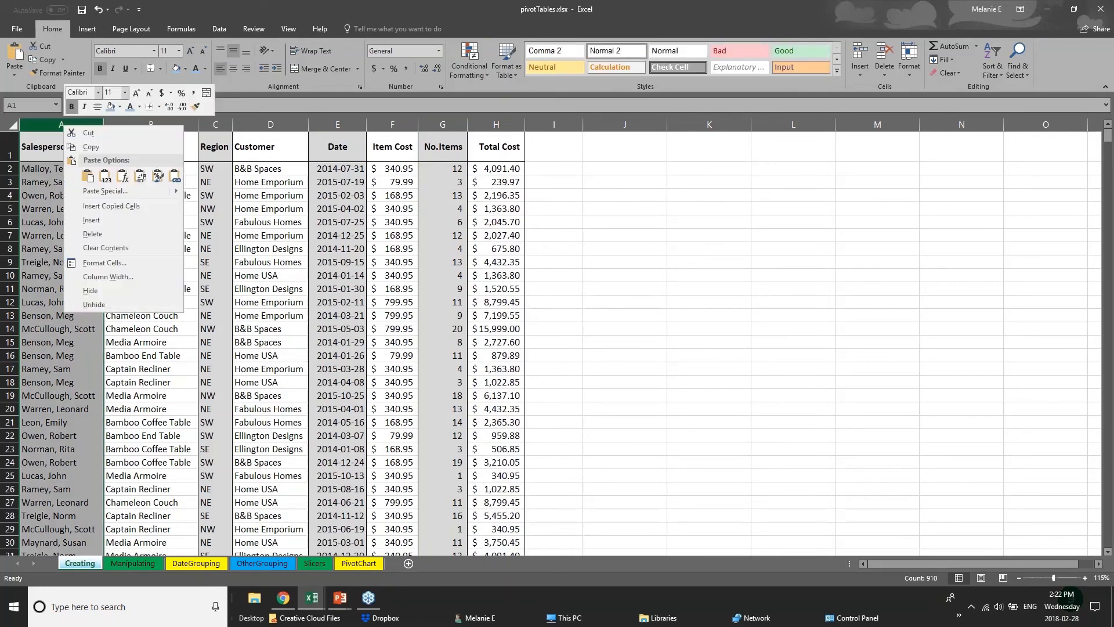
pyautogui.click(119, 106)
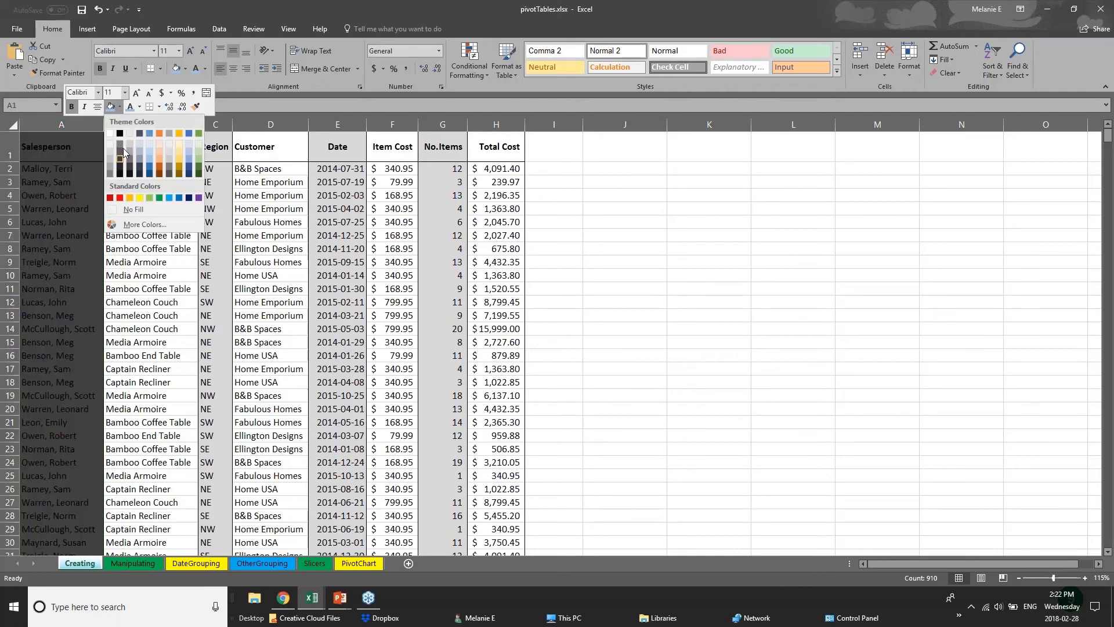
pyautogui.click(149, 163)
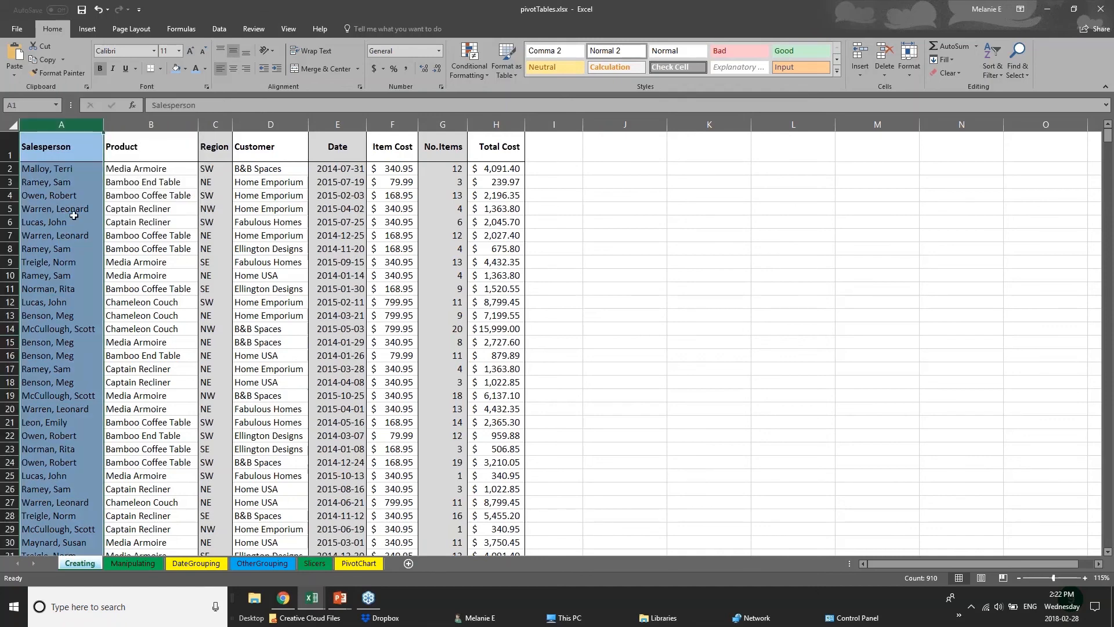
pyautogui.click(58, 185)
# Step: Apply a Thick Bottom Border to the whole header row 1, and check it beneath the column headings
pyautogui.moveTo(44, 152); pyautogui.dragTo(500, 154)
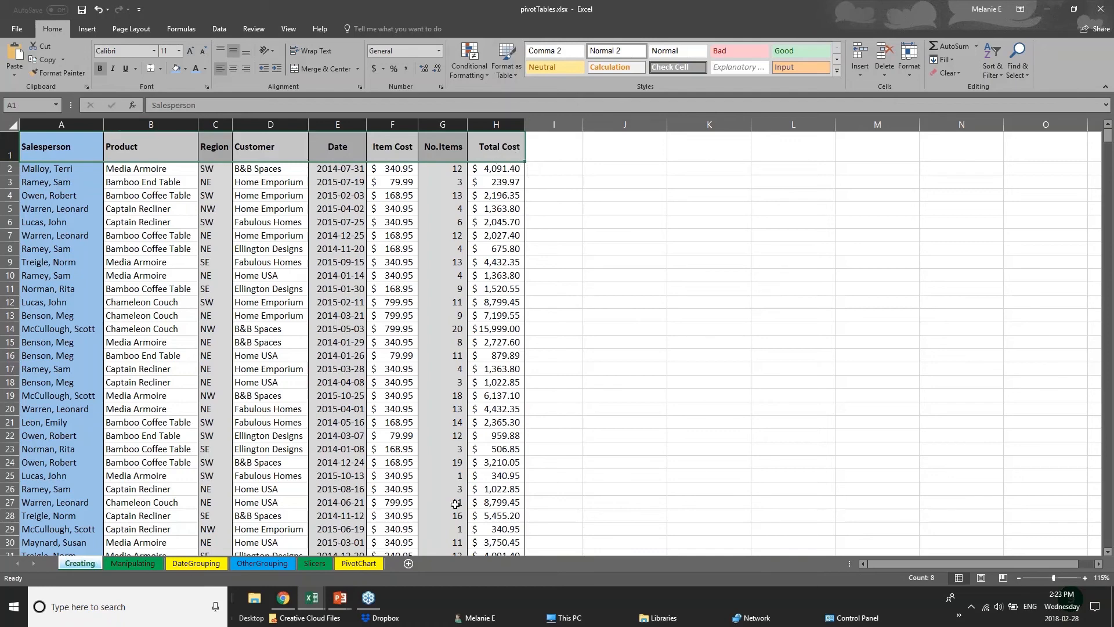
pyautogui.click(12, 148)
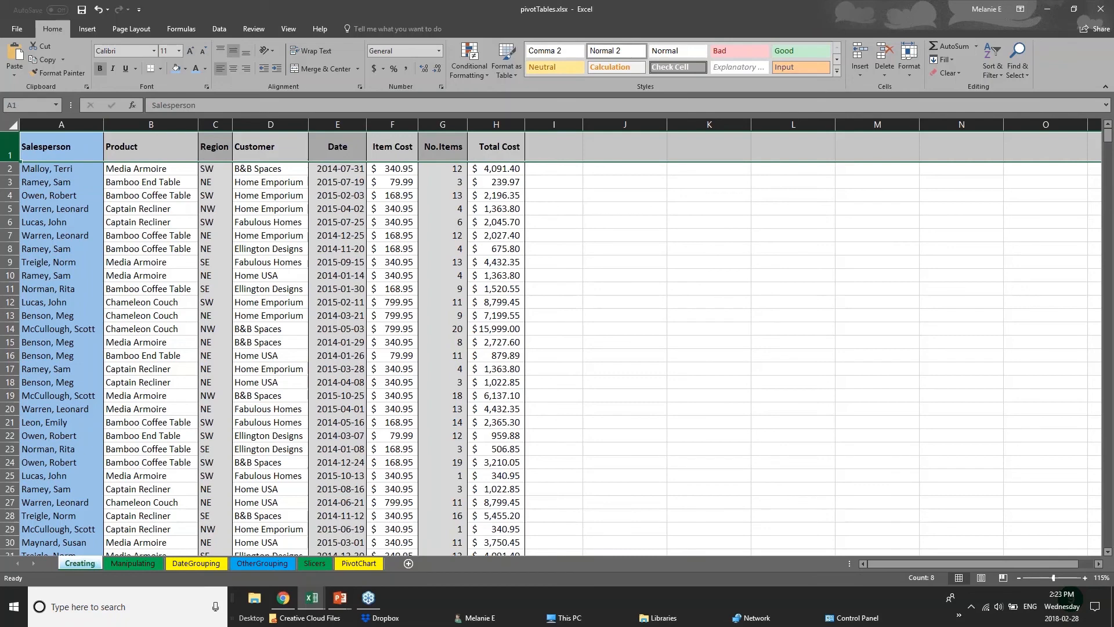
pyautogui.click(163, 70)
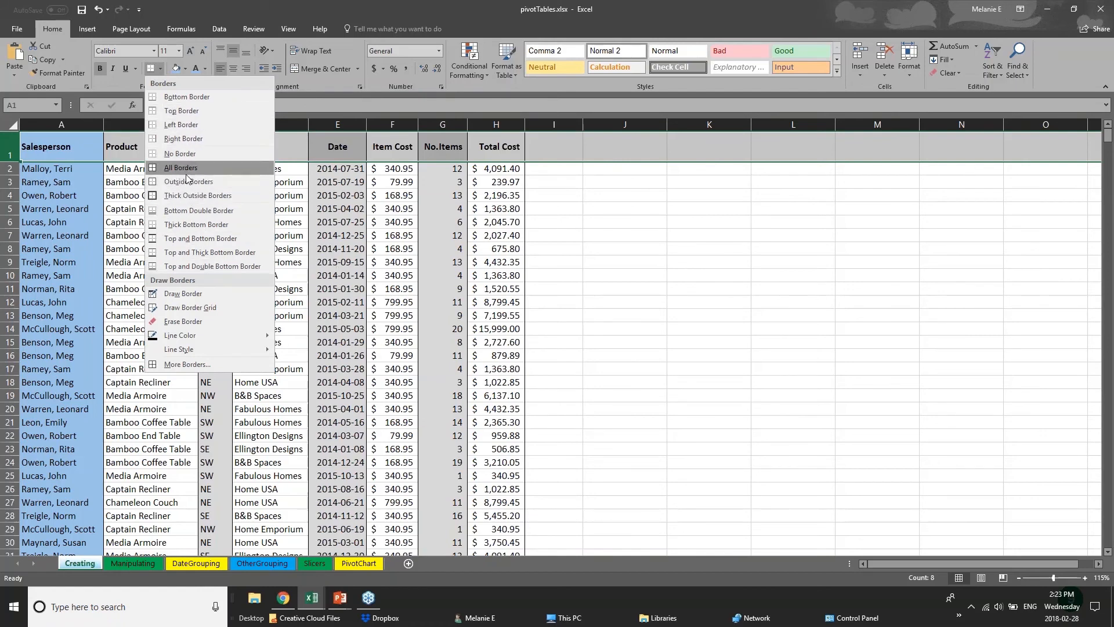
pyautogui.click(9, 147)
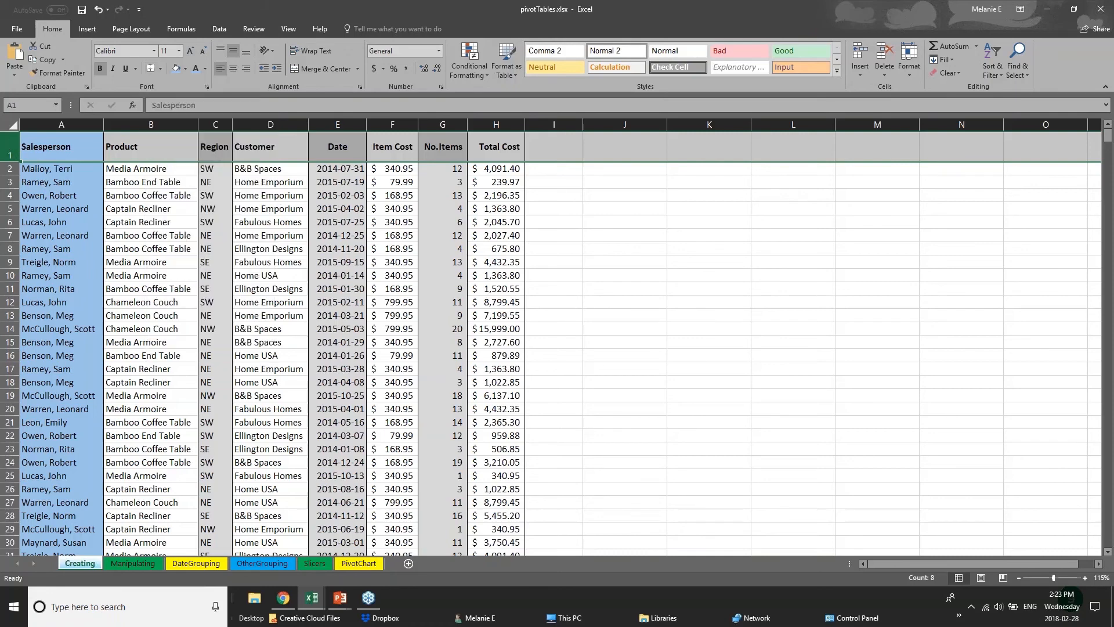
pyautogui.click(160, 69)
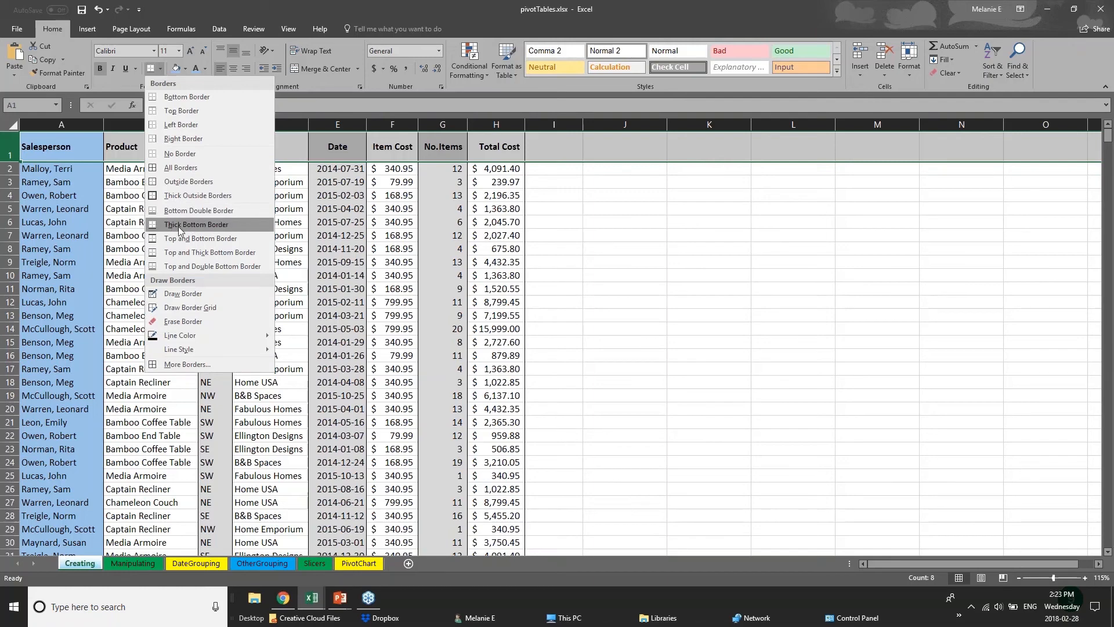
pyautogui.click(153, 224)
pyautogui.moveTo(64, 150); pyautogui.dragTo(507, 144)
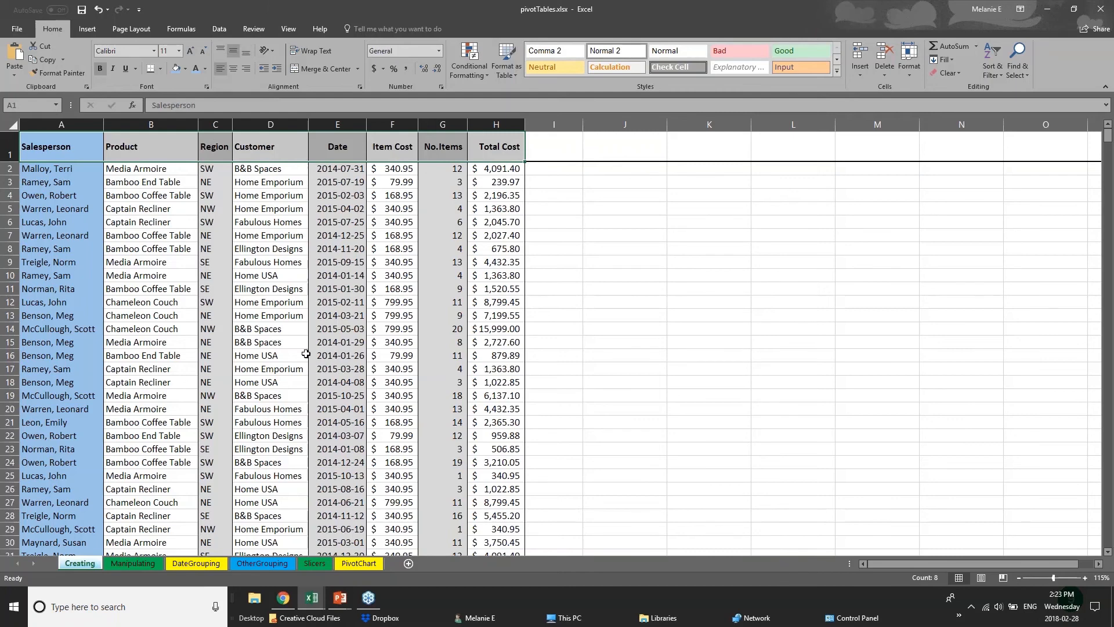
pyautogui.click(260, 351)
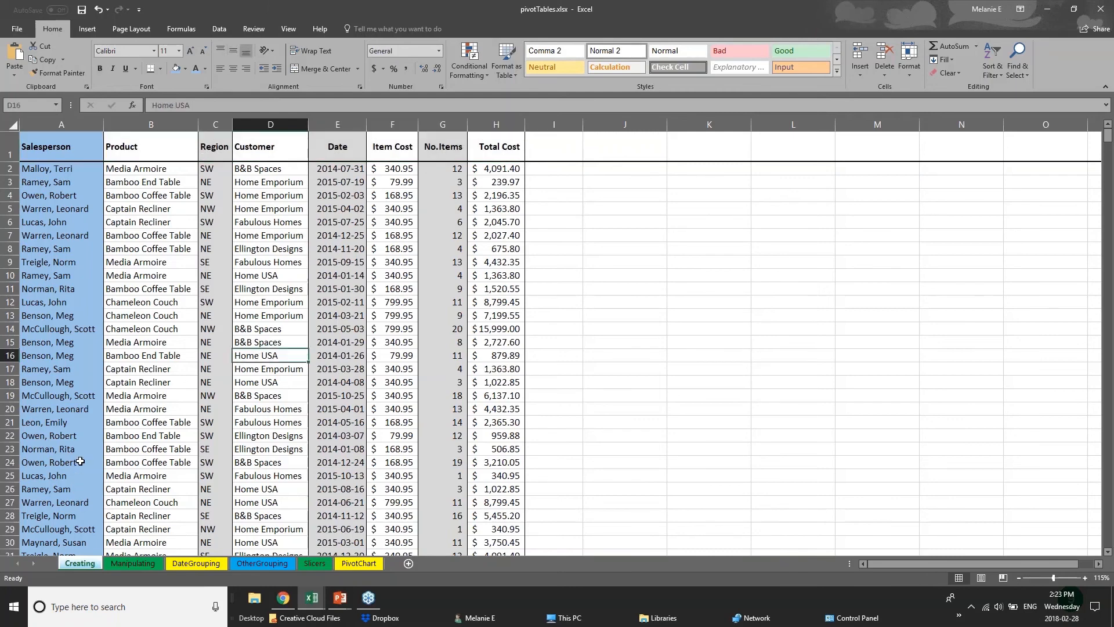
# Step: Look through the pivot table sheets Manipulating, DateGrouping and Slicers
pyautogui.scroll(-14, 80, 461)
pyautogui.click(117, 567)
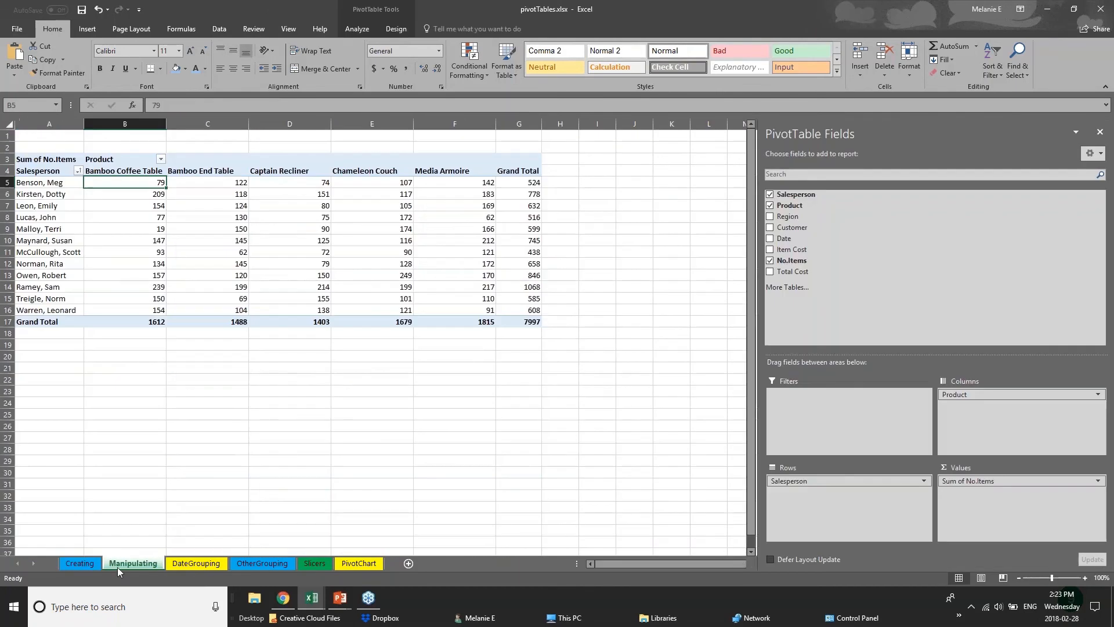
pyautogui.click(171, 565)
pyautogui.click(314, 563)
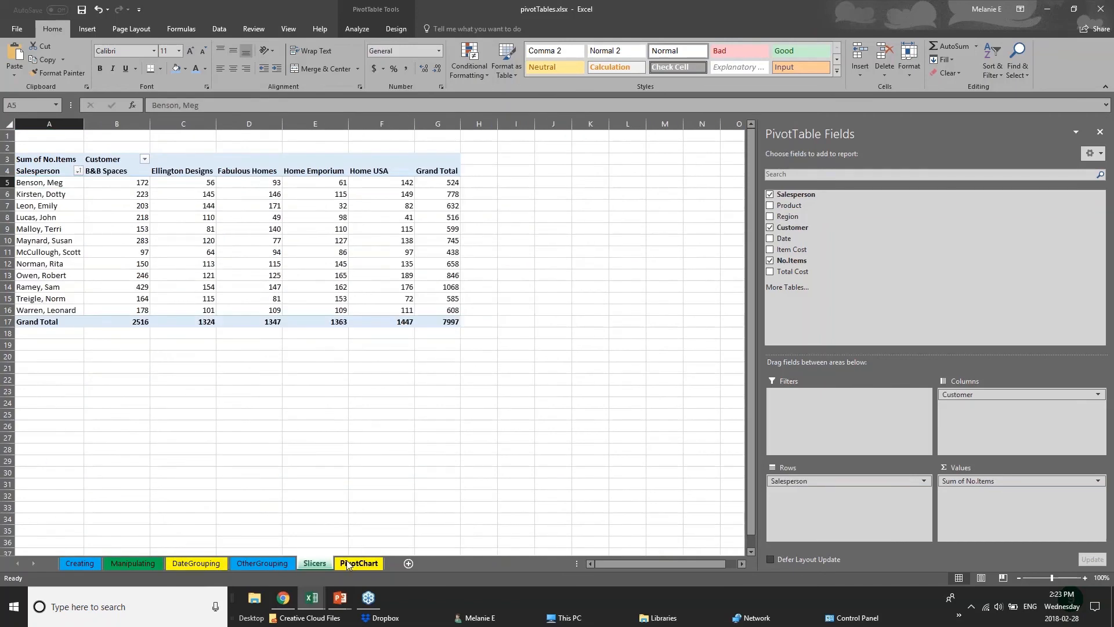
# Step: Switch from pivotTables.xlsx to the 01 - Examples workbook and examine the 2017 Budget sheet's quarter columns, Gross Revenue row and month headings
pyautogui.click(347, 564)
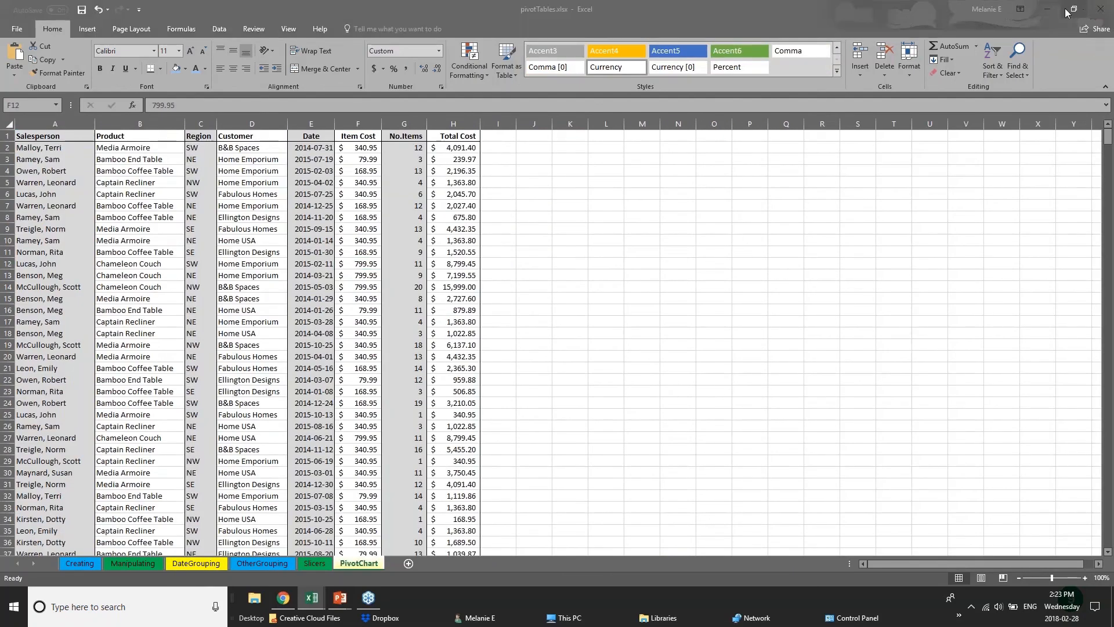
pyautogui.moveTo(316, 601)
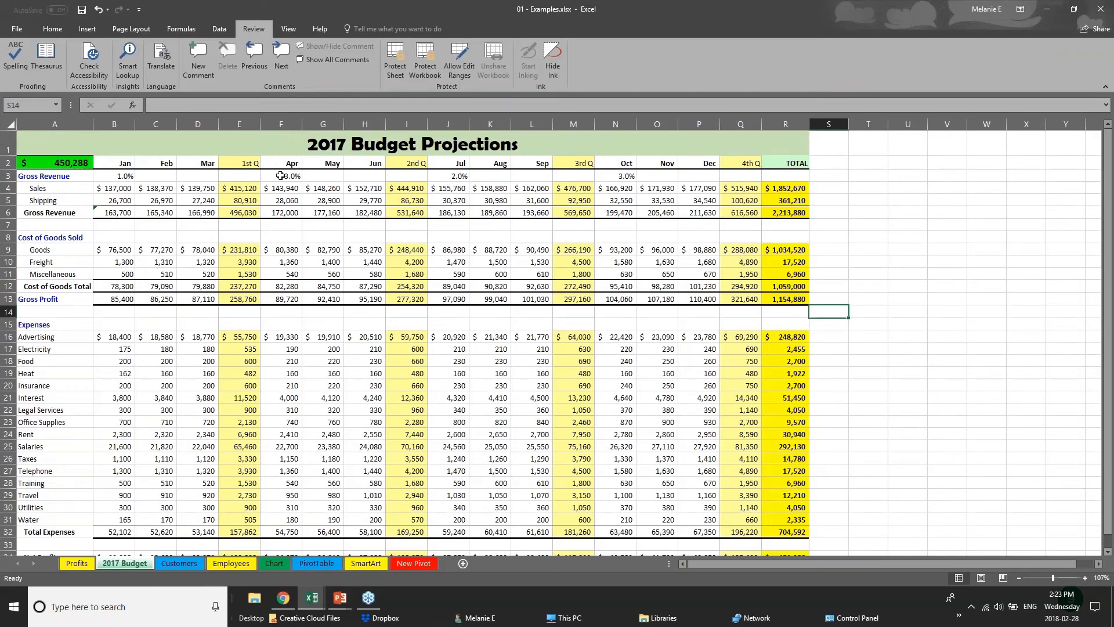
pyautogui.click(243, 159)
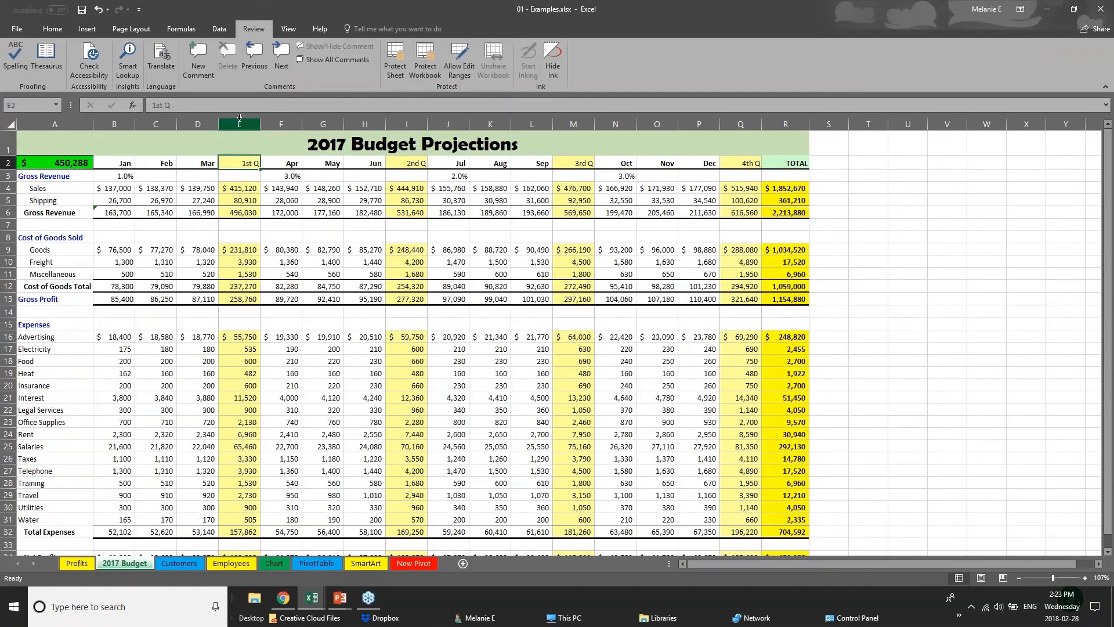
pyautogui.click(239, 118)
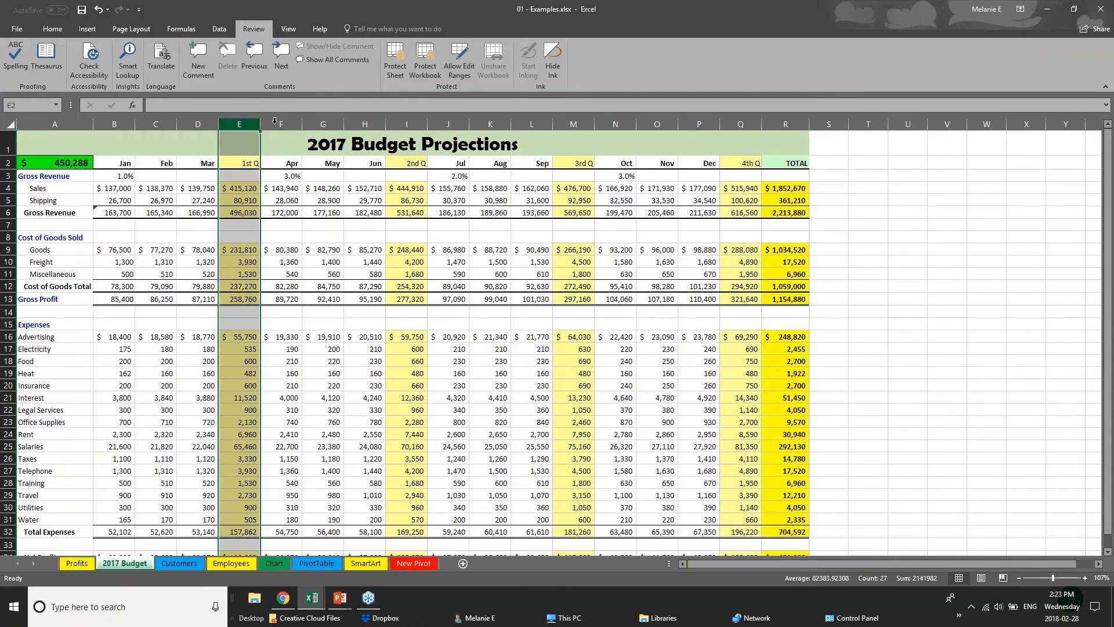
pyautogui.click(412, 120)
pyautogui.click(743, 121)
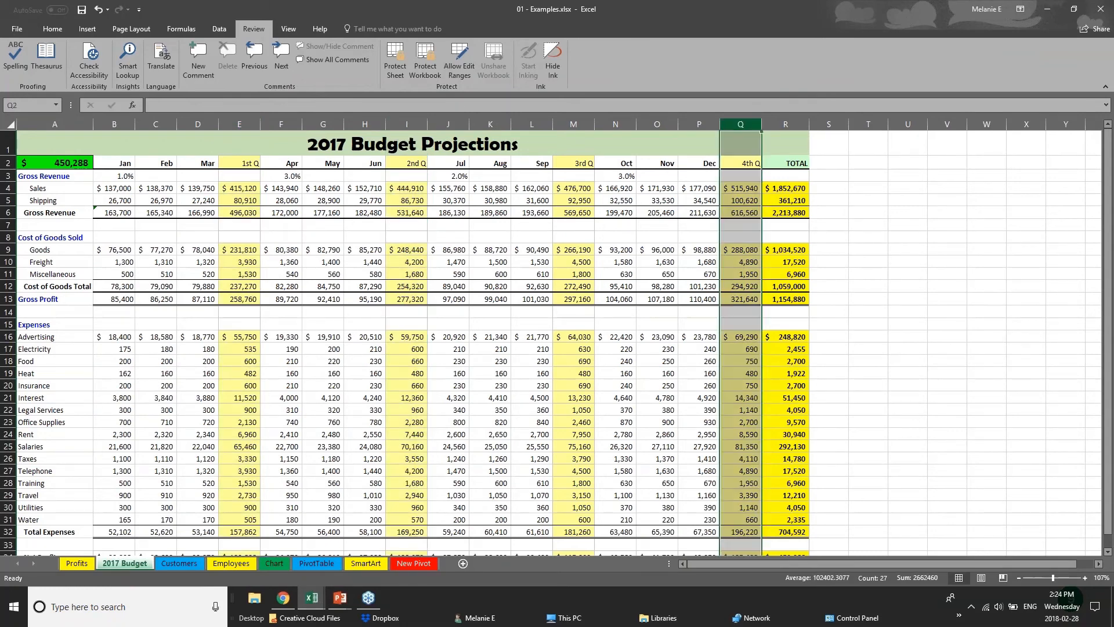
pyautogui.click(573, 123)
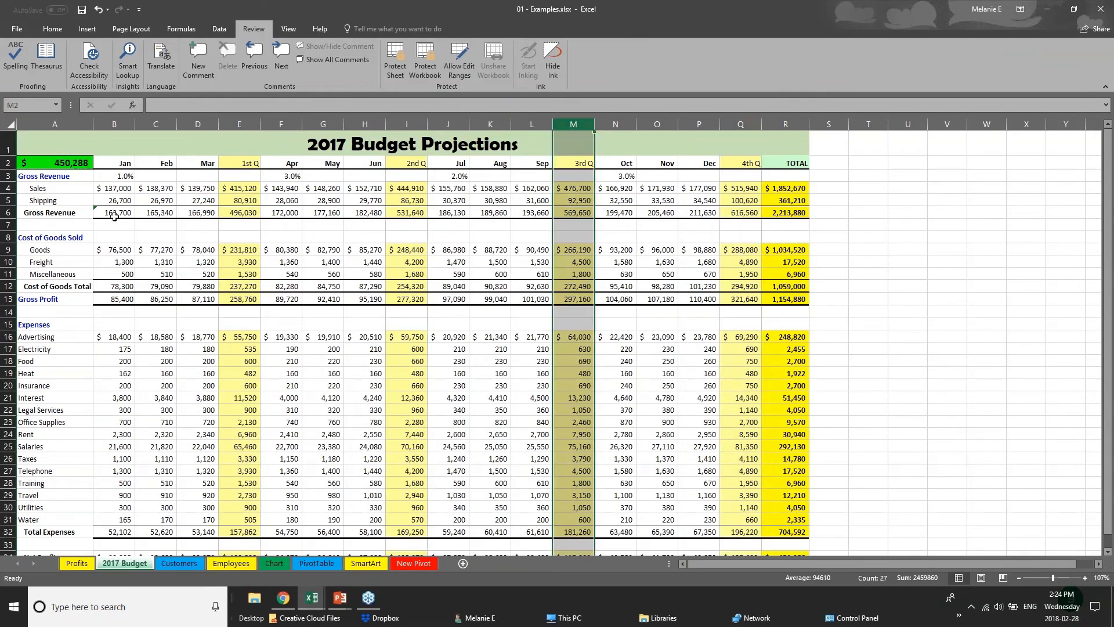
pyautogui.moveTo(115, 216); pyautogui.dragTo(799, 211)
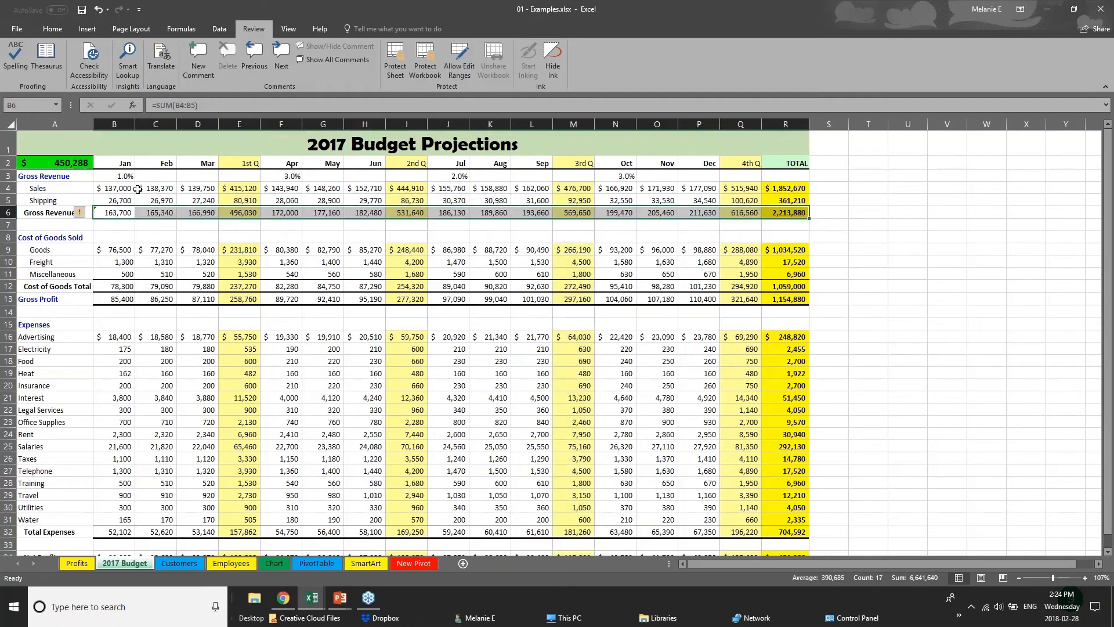
pyautogui.moveTo(128, 164); pyautogui.dragTo(785, 161)
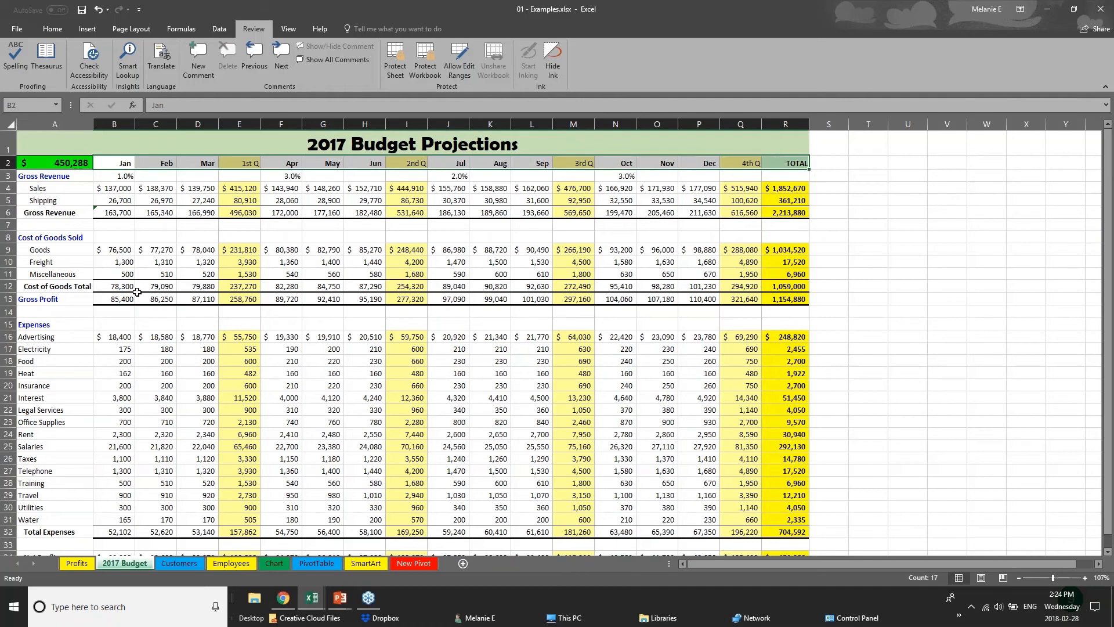
# Step: Remove all borders from the entire 2017 Budget sheet
pyautogui.scroll(-1, 529, 483)
pyautogui.scroll(1, 527, 486)
pyautogui.click(12, 124)
pyautogui.click(40, 29)
pyautogui.click(160, 69)
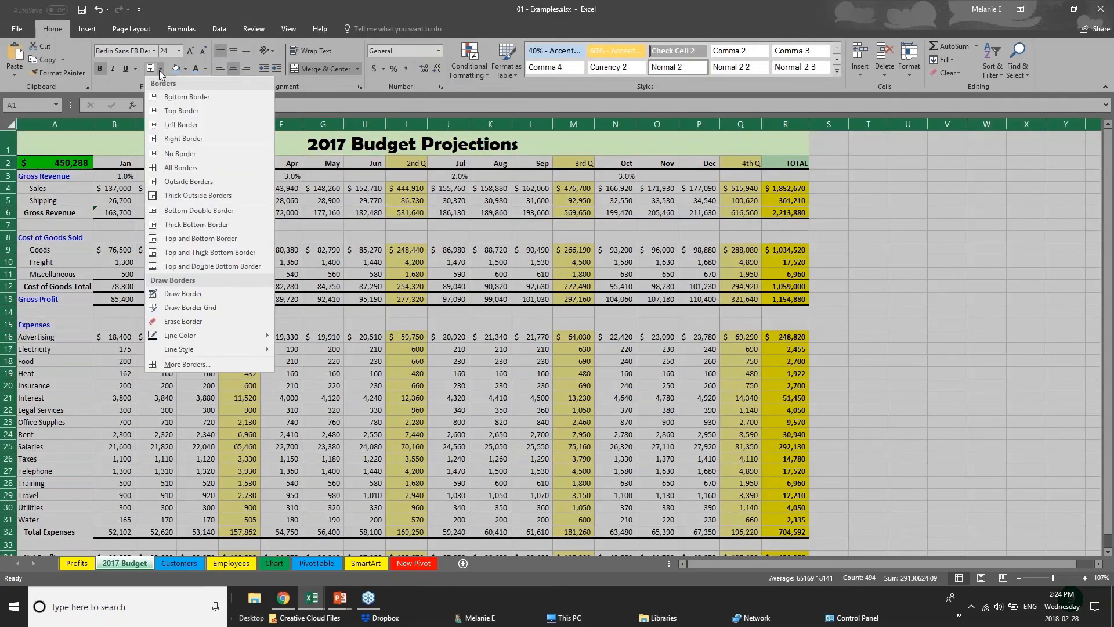
pyautogui.click(190, 154)
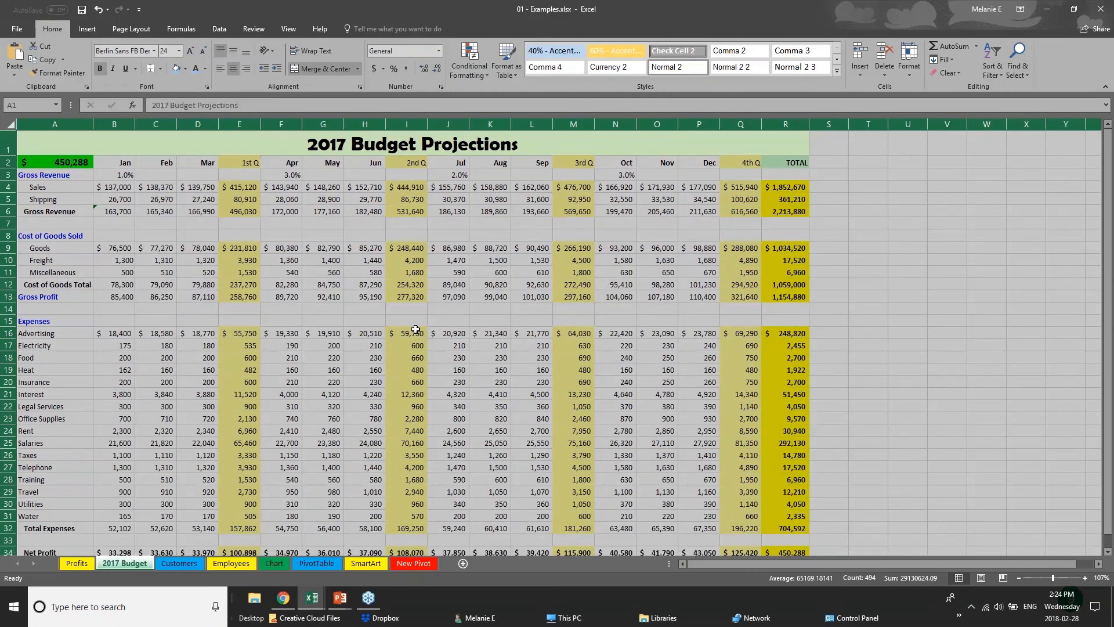
pyautogui.click(429, 317)
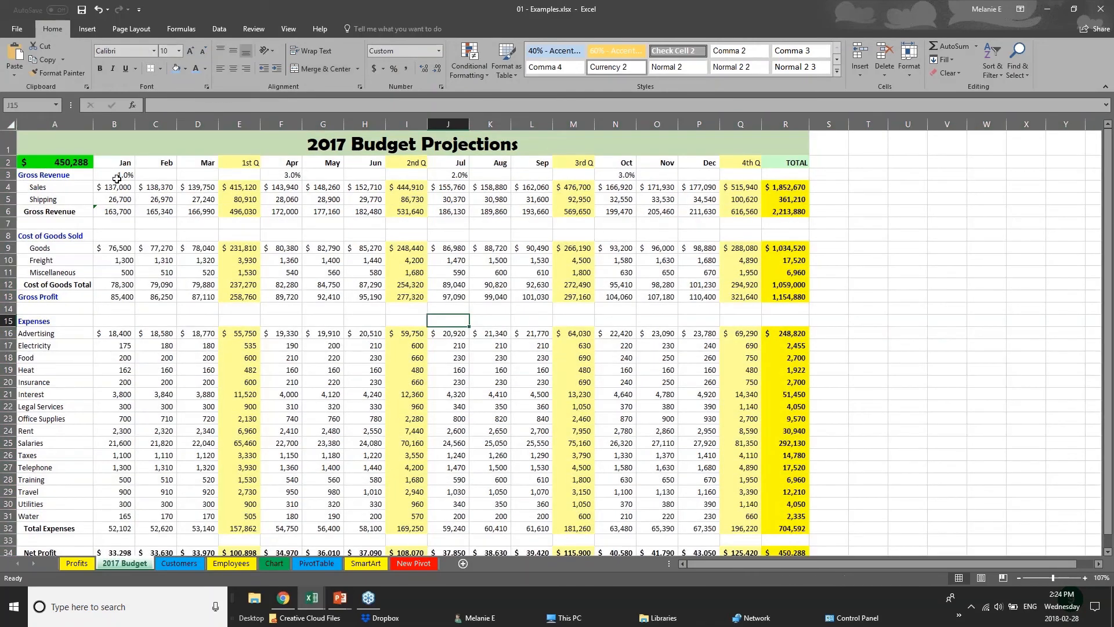
# Step: Apply a Top and Bottom Border and a light blue fill to the heading cells from Jan to TOTAL in row 2
pyautogui.moveTo(126, 165); pyautogui.dragTo(789, 163)
pyautogui.click(161, 69)
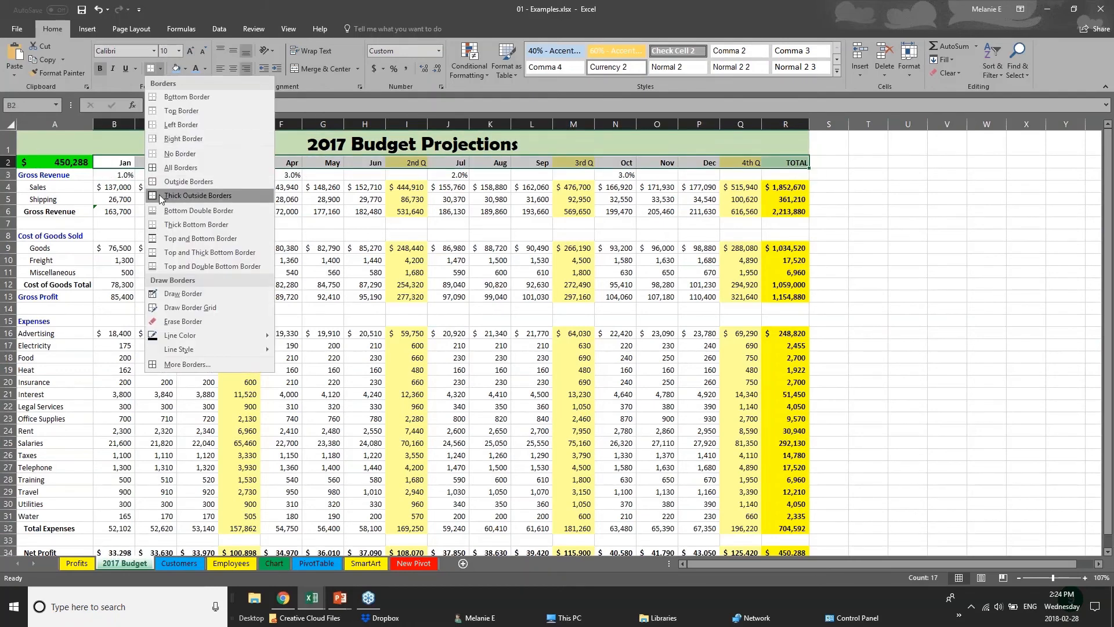
pyautogui.click(174, 240)
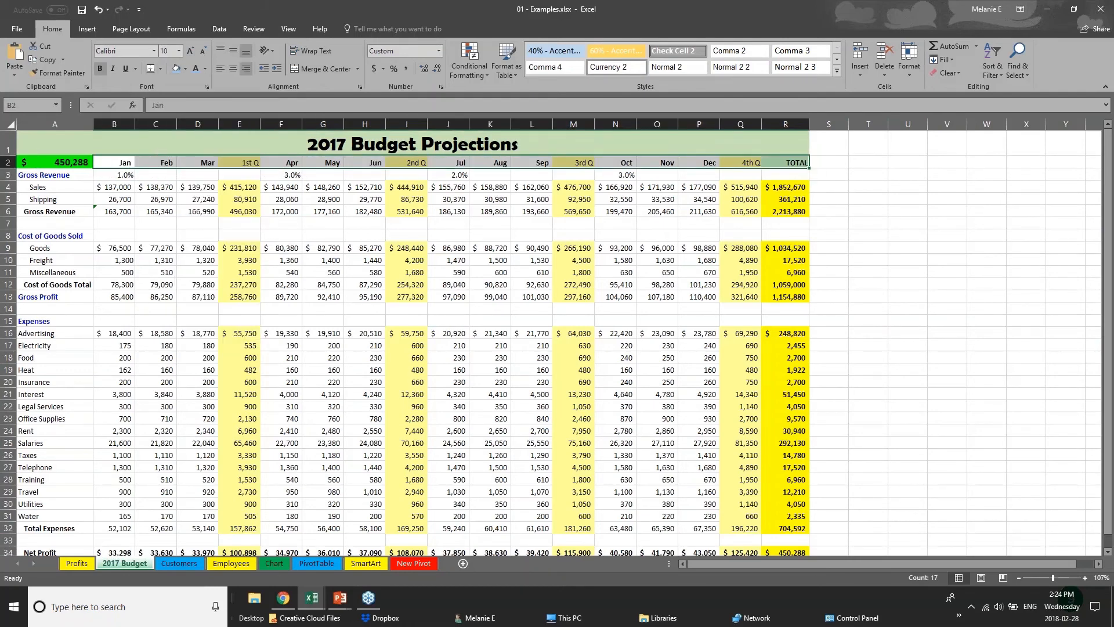
pyautogui.click(179, 73)
pyautogui.click(167, 272)
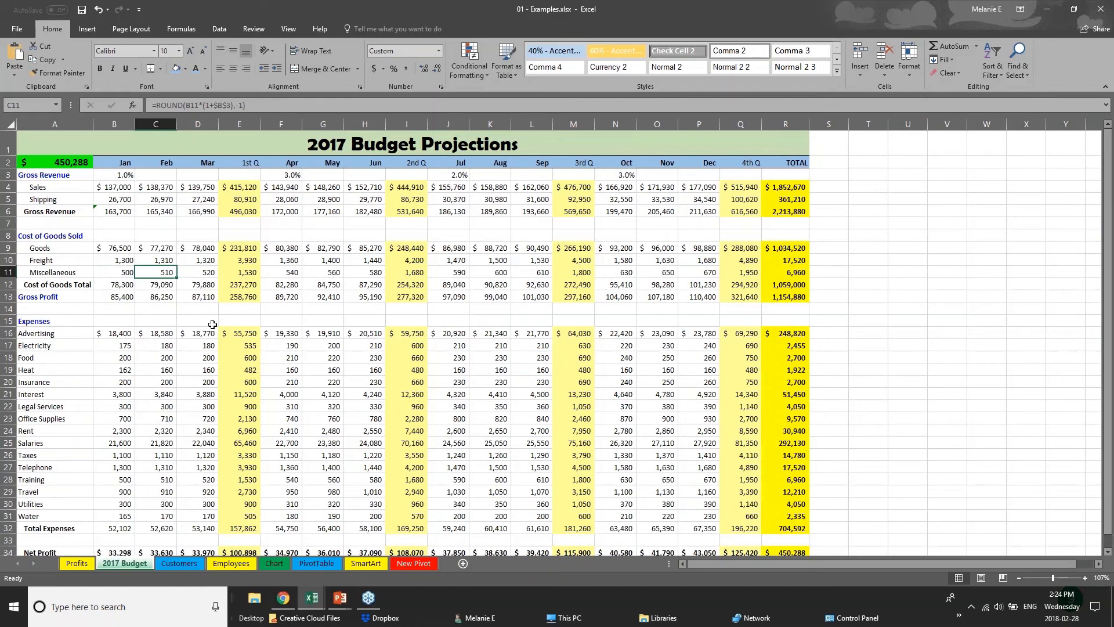
pyautogui.click(175, 210)
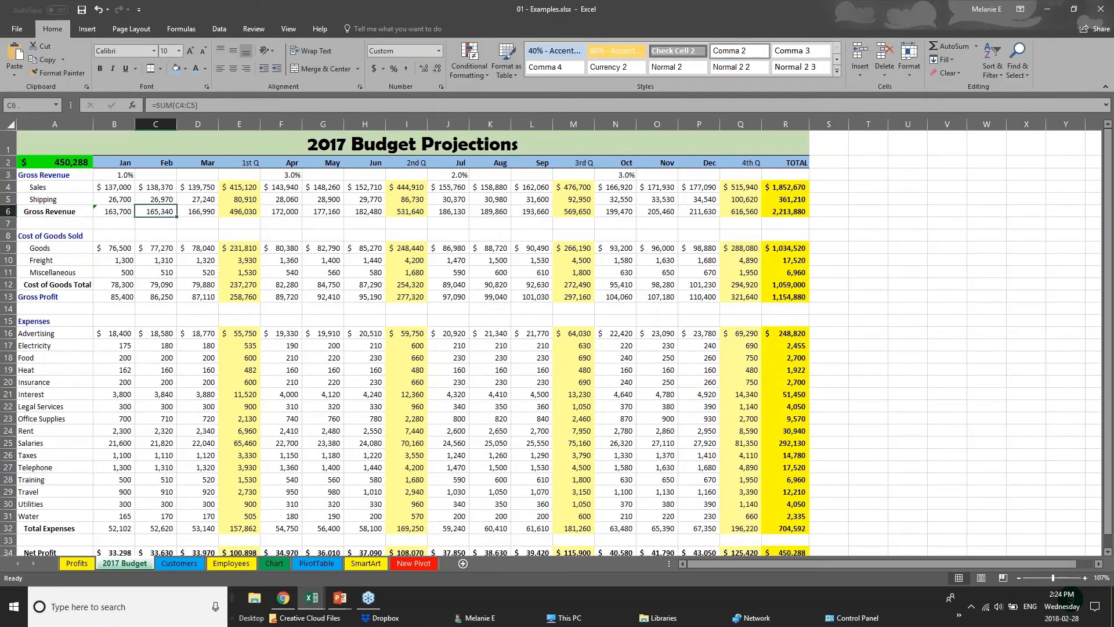
pyautogui.click(309, 144)
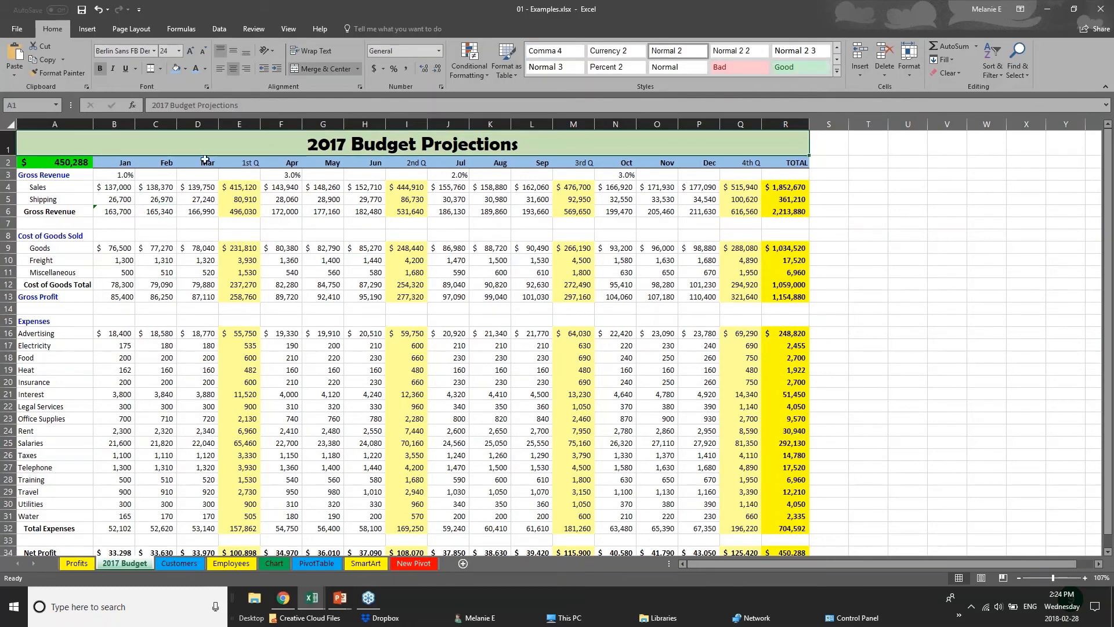
pyautogui.click(105, 187)
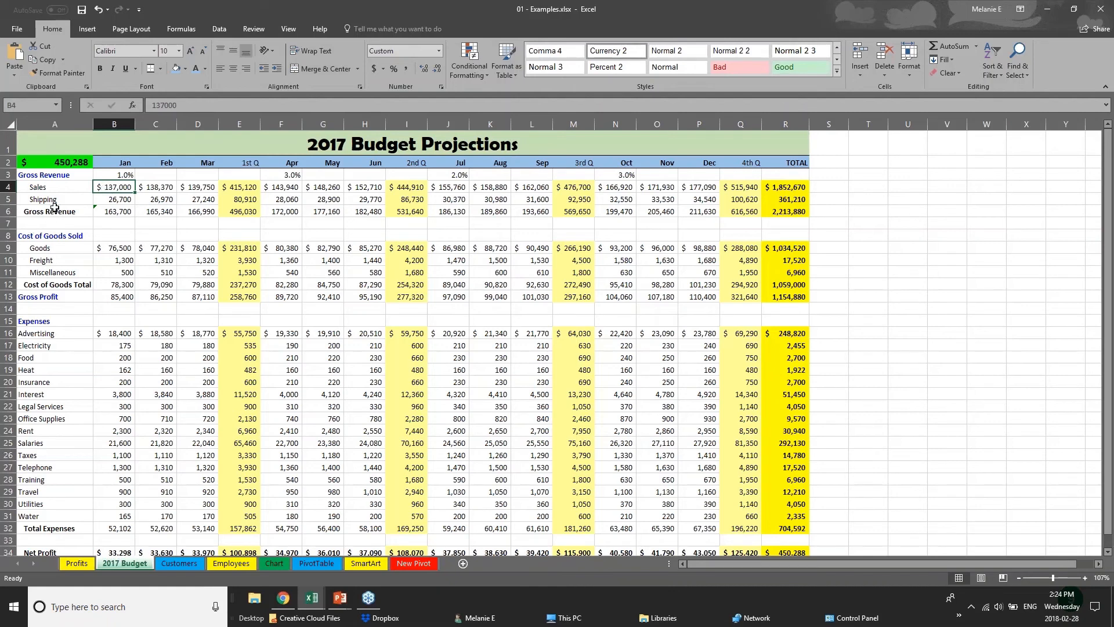
# Step: Change the font of the 2017 Budget Projections title text to Arial
pyautogui.click(9, 143)
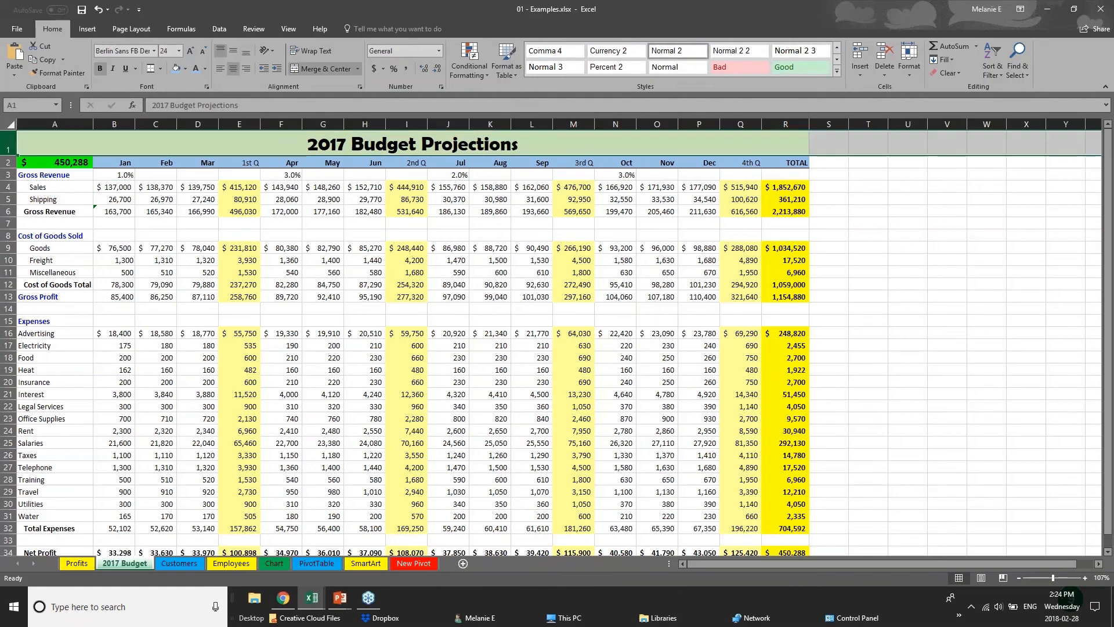
pyautogui.doubleClick(305, 145)
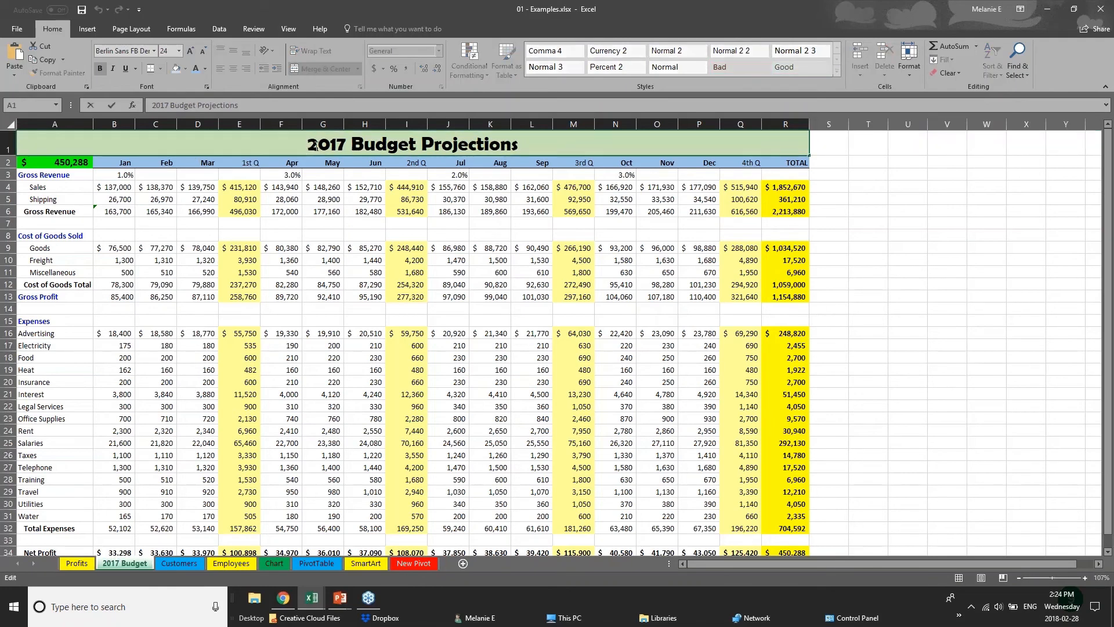
pyautogui.moveTo(307, 145); pyautogui.dragTo(519, 148)
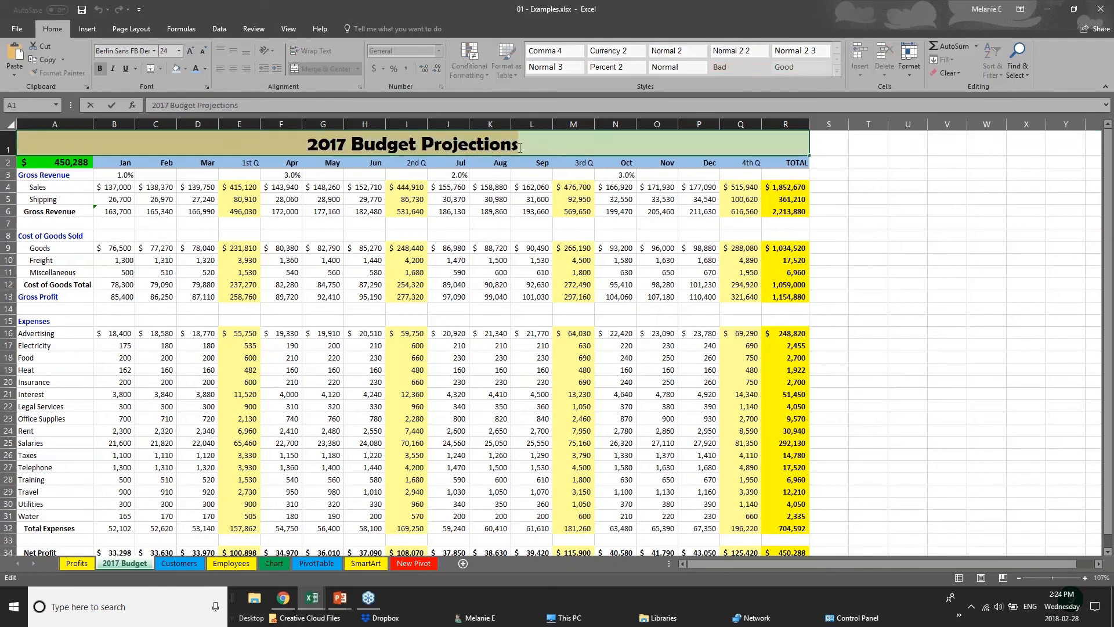
pyautogui.click(155, 51)
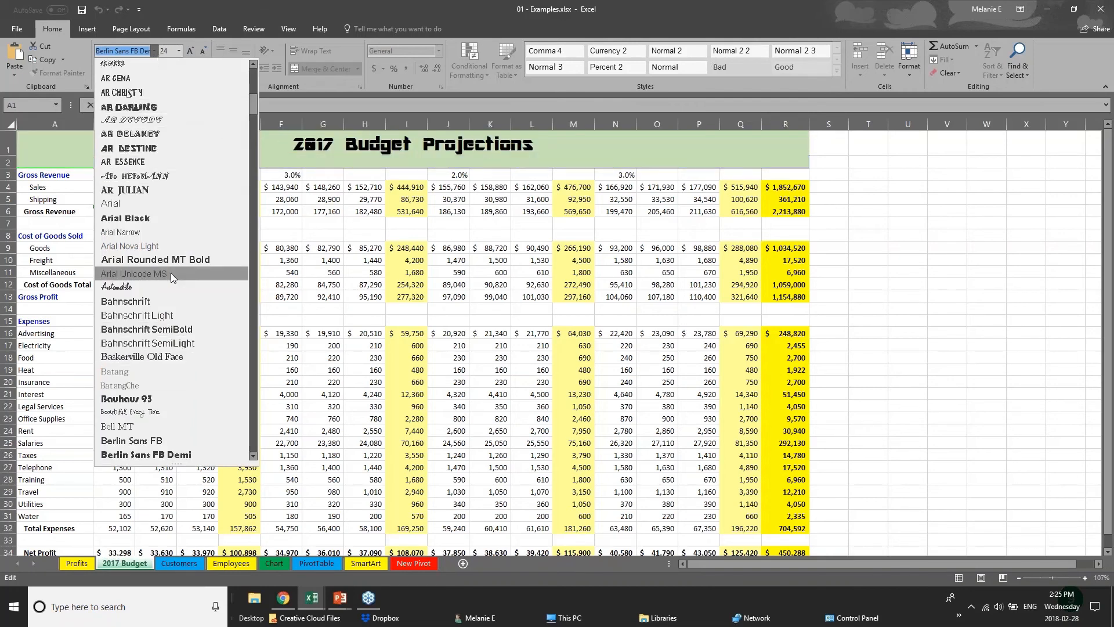
pyautogui.click(175, 206)
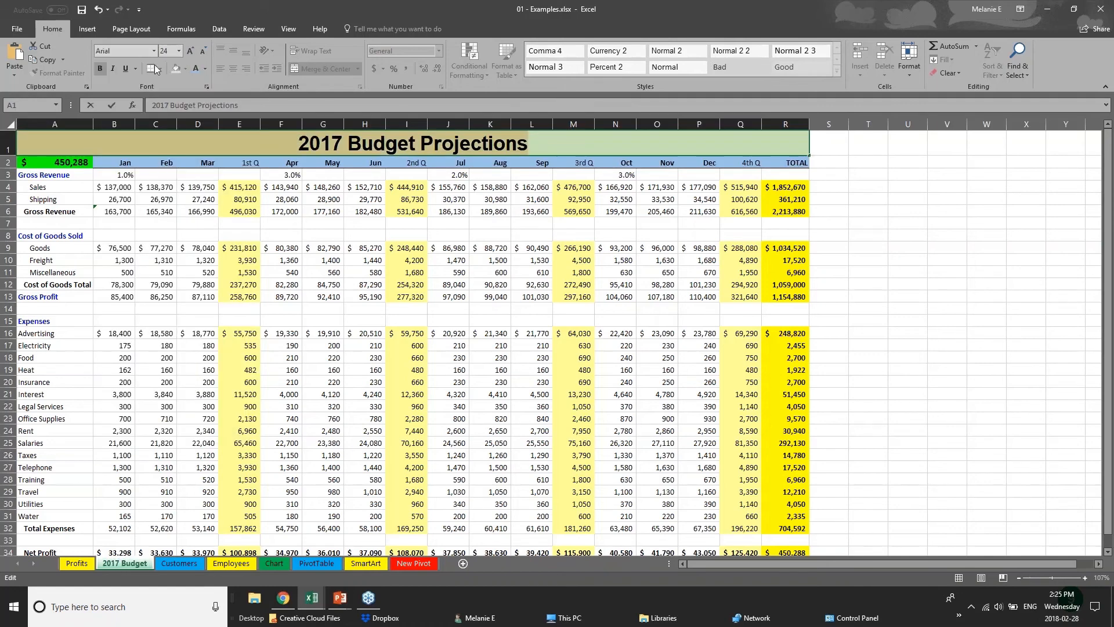
pyautogui.rightClick(395, 145)
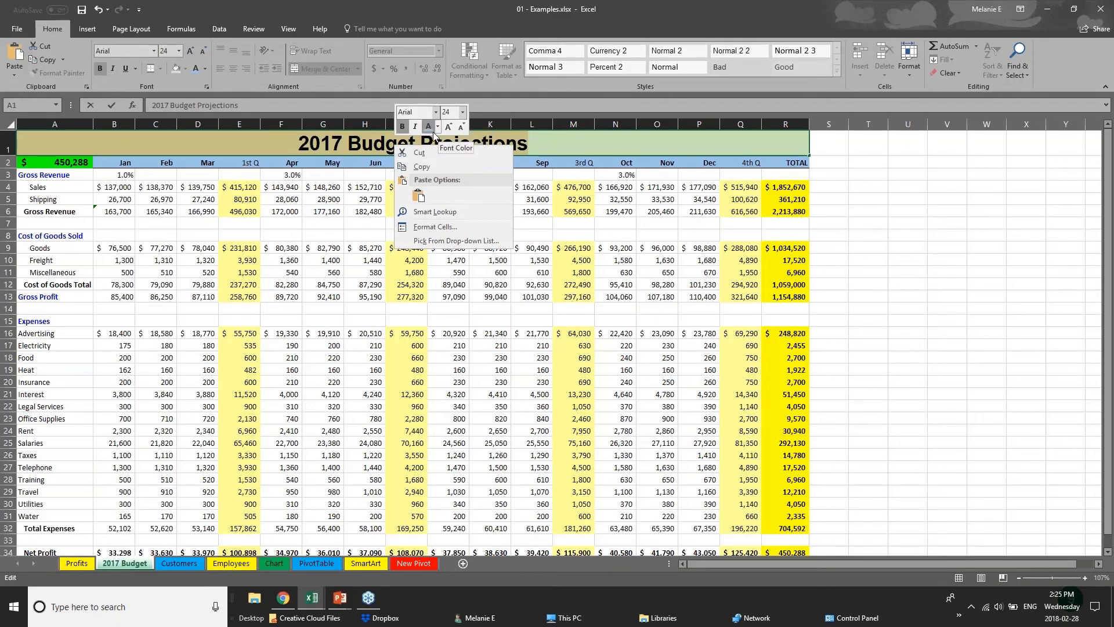
pyautogui.click(264, 141)
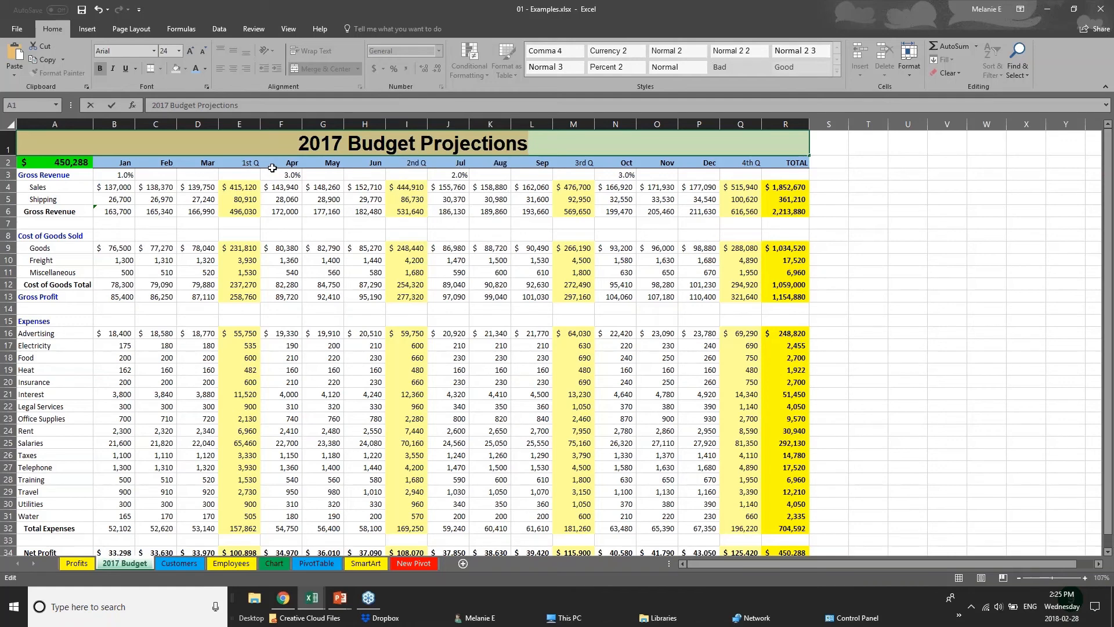
pyautogui.click(294, 476)
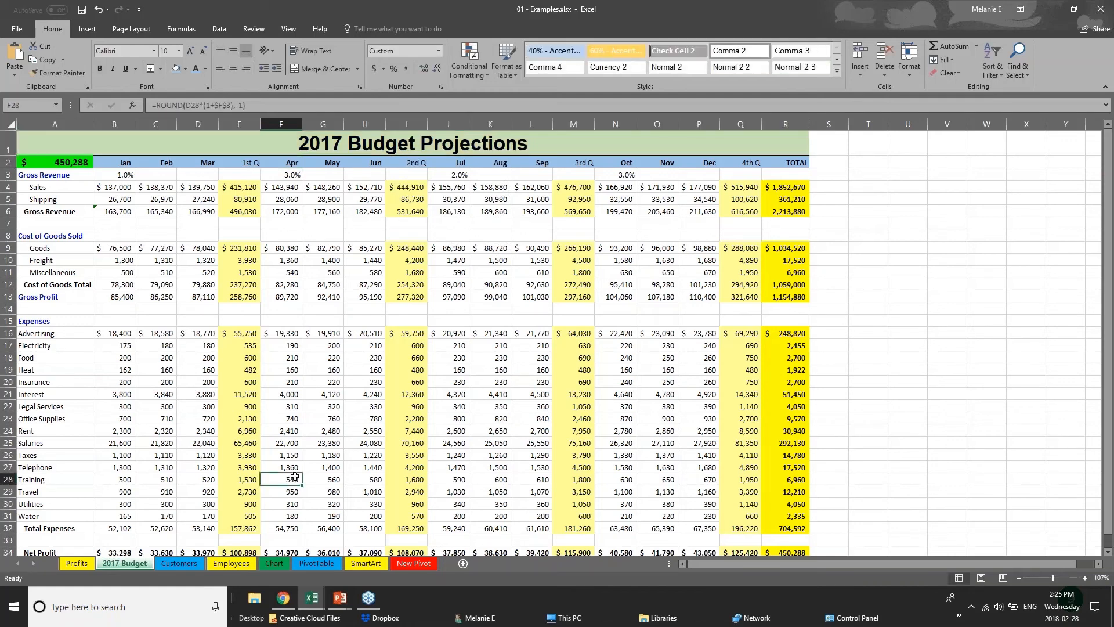
# Step: Fill the Net Profit cells A34:R34 with black and make their text white
pyautogui.scroll(-2, 295, 476)
pyautogui.scroll(-1, 294, 476)
pyautogui.moveTo(786, 429); pyautogui.dragTo(35, 429)
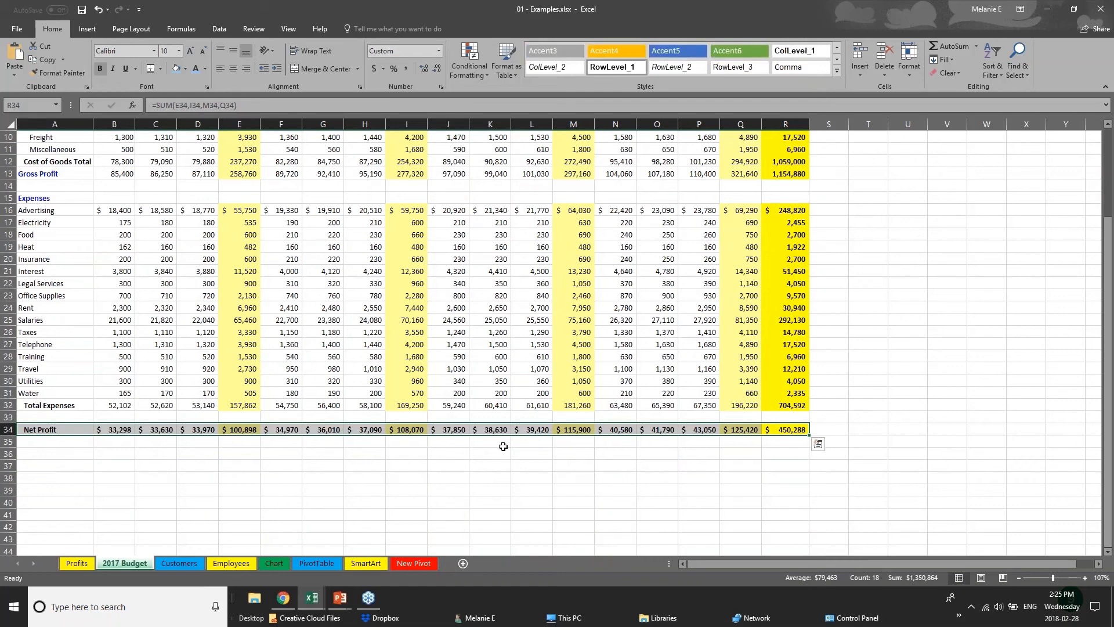
pyautogui.click(185, 68)
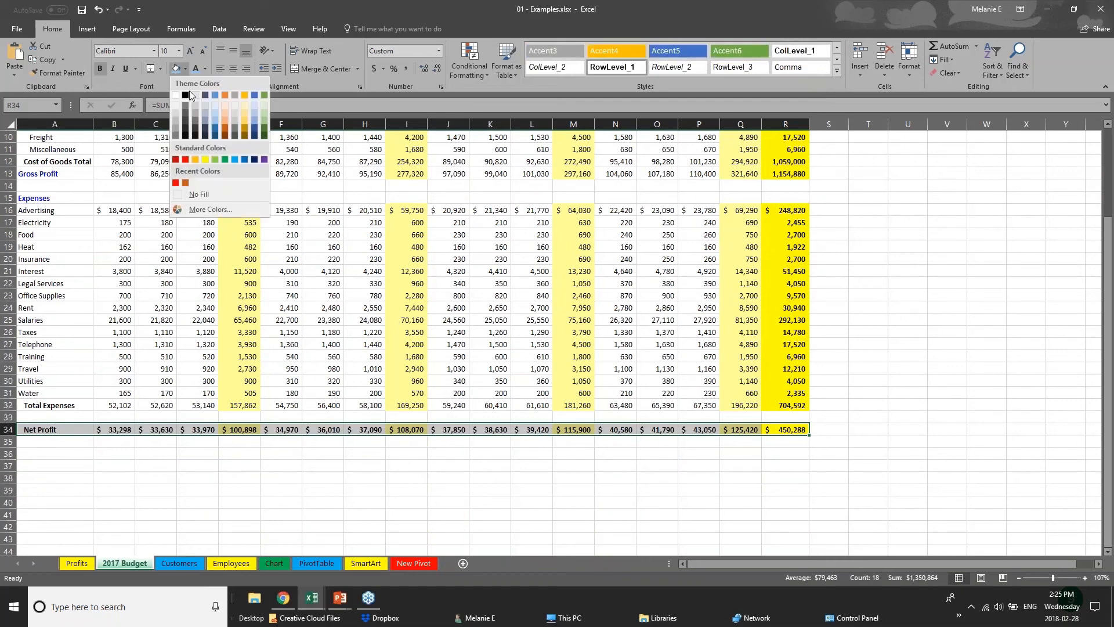
pyautogui.click(186, 95)
pyautogui.click(204, 69)
pyautogui.click(204, 117)
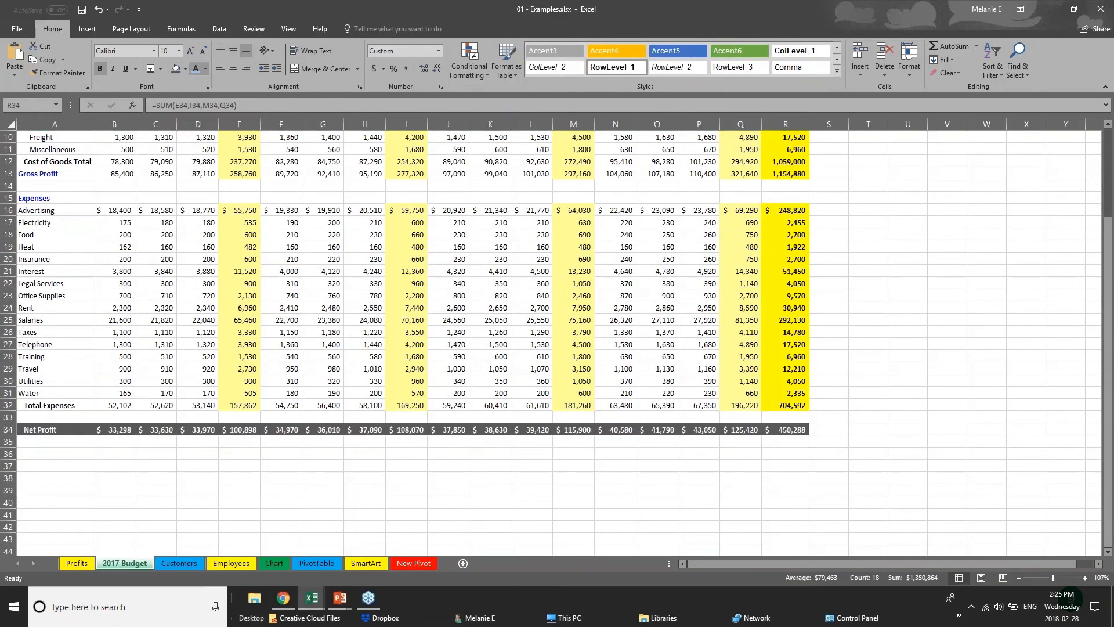
pyautogui.click(438, 455)
pyautogui.scroll(1, 438, 456)
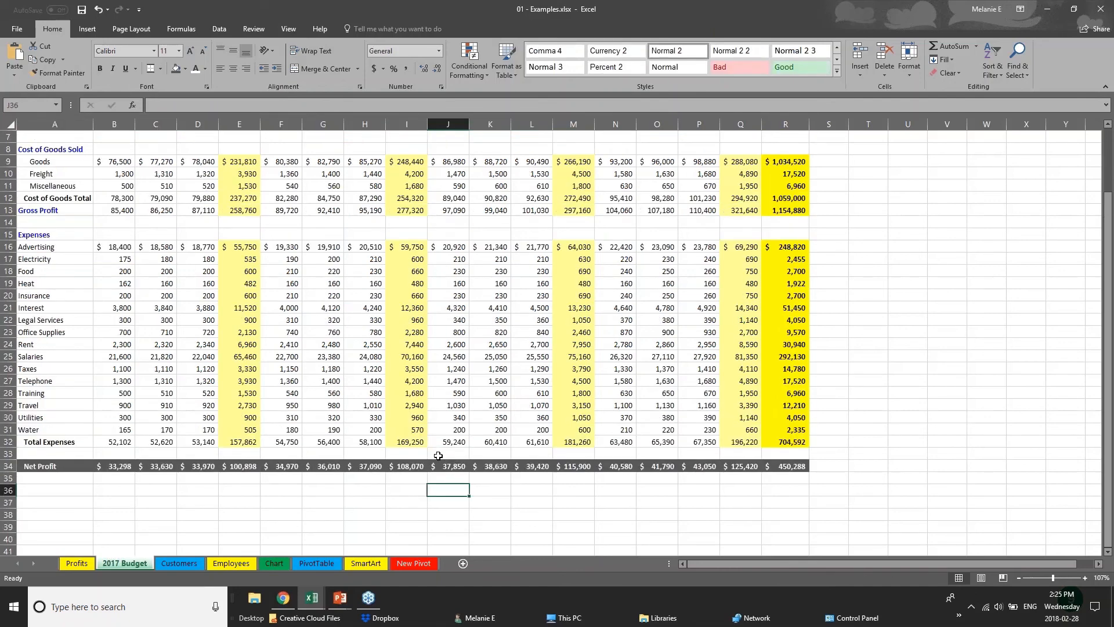
pyautogui.scroll(2, 438, 455)
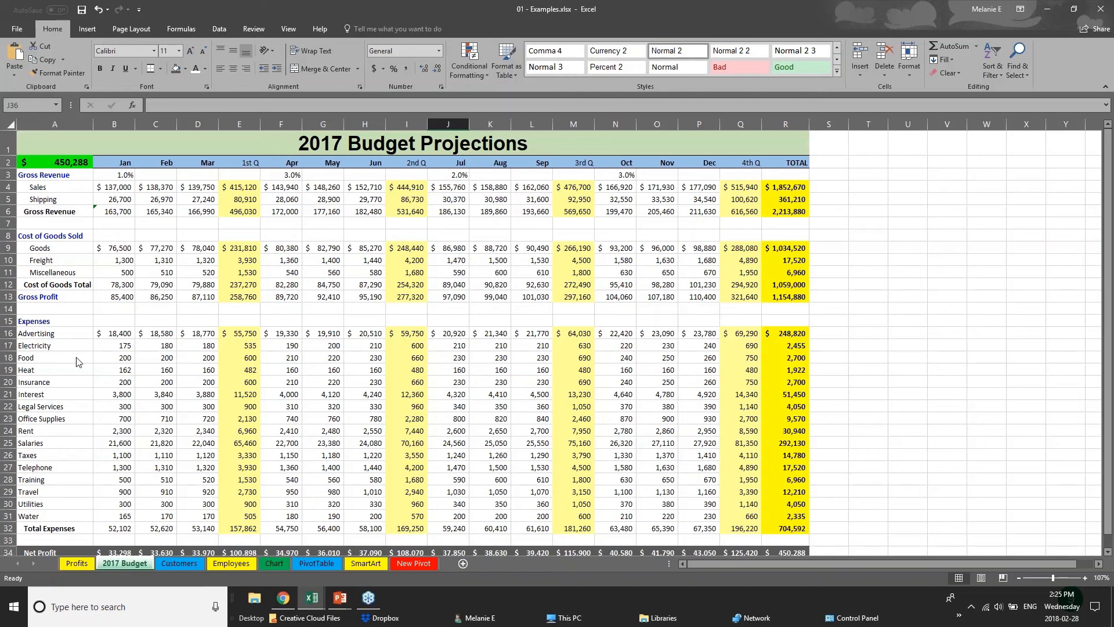
# Step: View the Creating Charts slide in PowerPoint, and examine the quarterly values and totals on the Sales Data sheet of Webinar Sample Workbook v1 in Excel
pyautogui.click(340, 597)
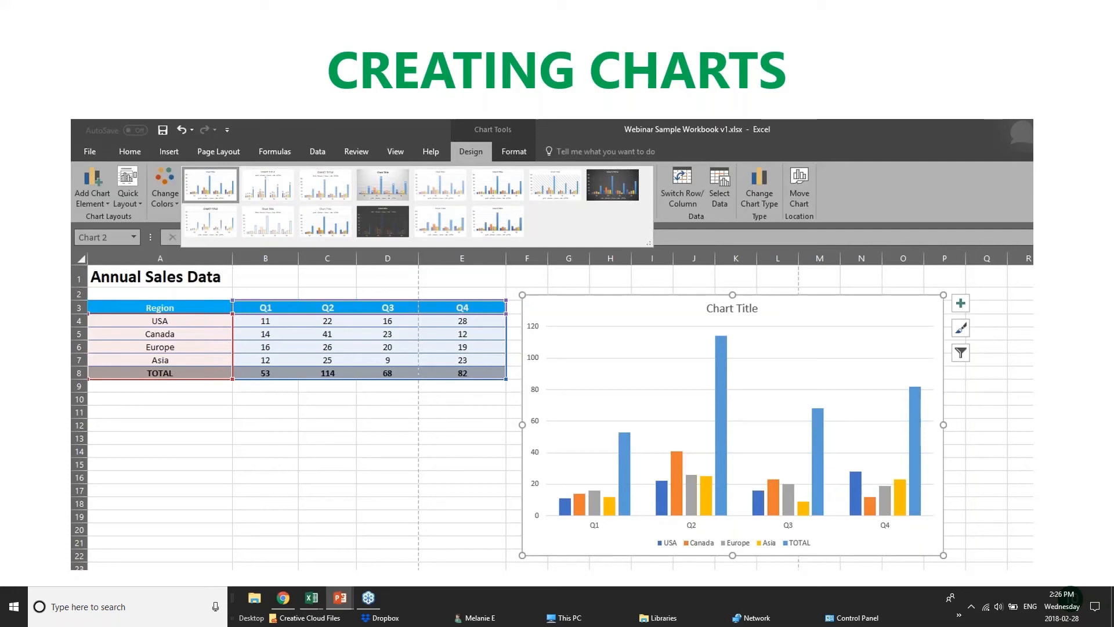
pyautogui.click(311, 598)
pyautogui.click(300, 189)
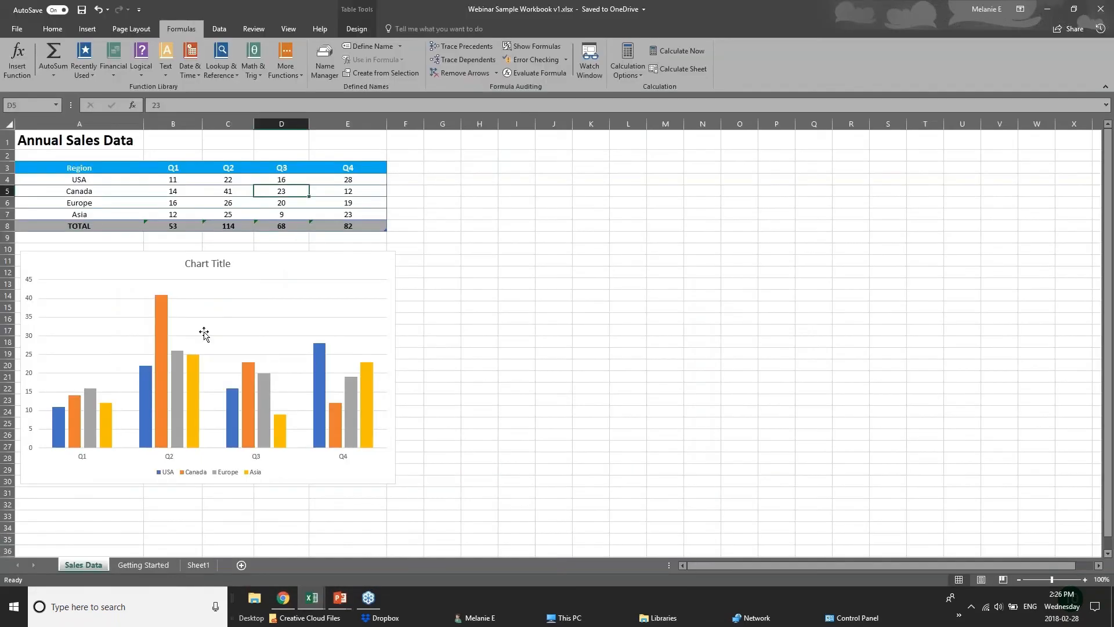
pyautogui.click(195, 182)
pyautogui.click(238, 182)
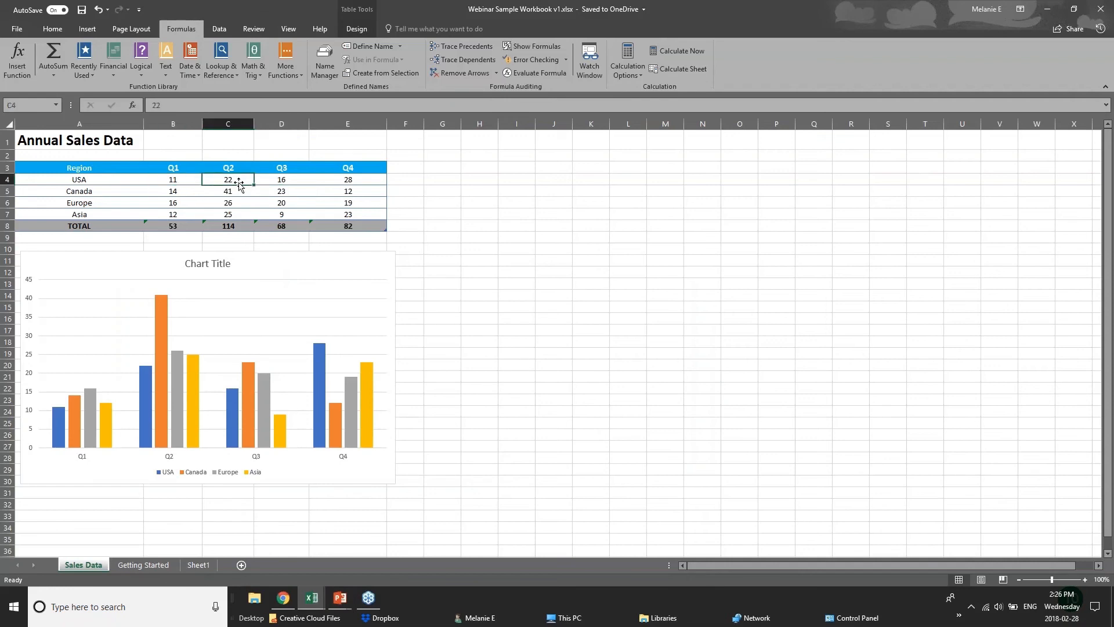
pyautogui.click(292, 182)
pyautogui.click(347, 177)
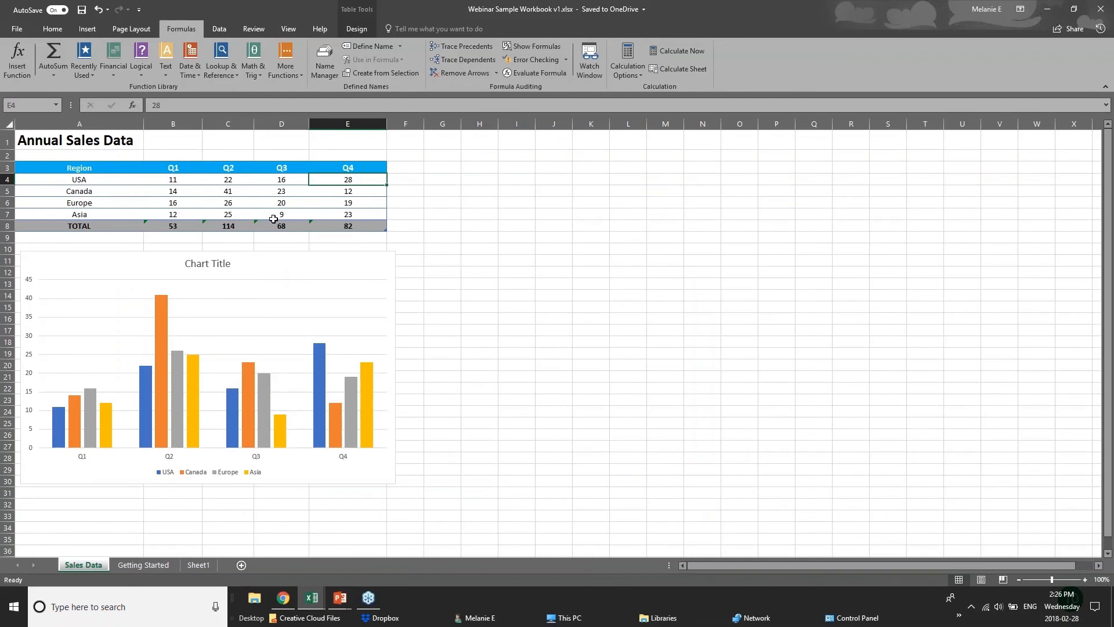
pyautogui.click(365, 224)
pyautogui.click(174, 226)
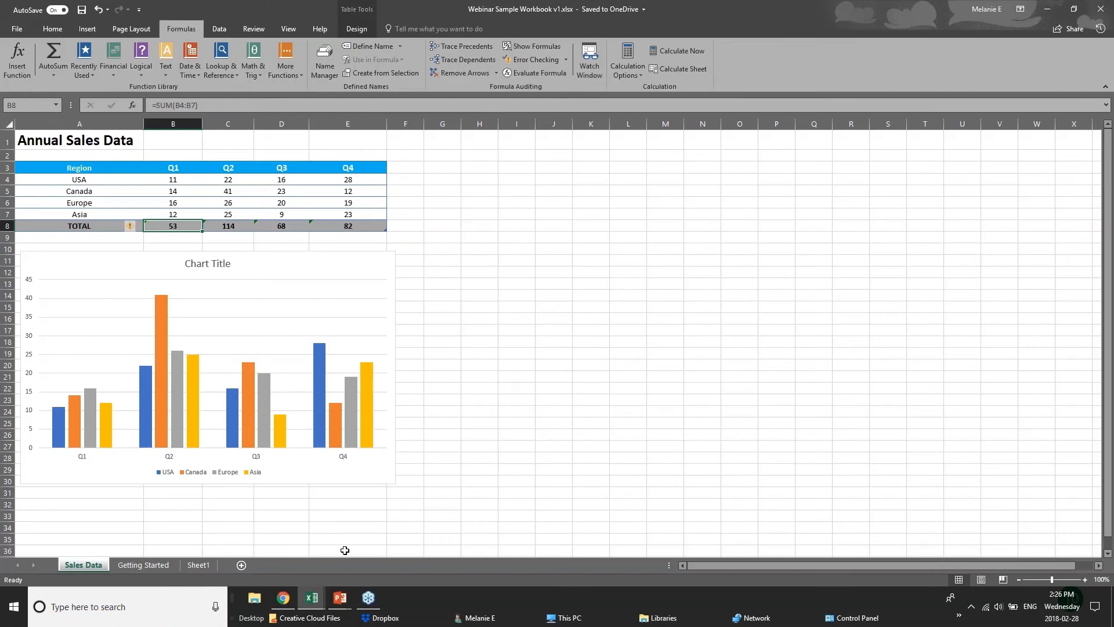
# Step: Switch to the Chart sheet of the 01 - Examples workbook and delete the existing Furniture Sales by Region column chart
pyautogui.moveTo(309, 601)
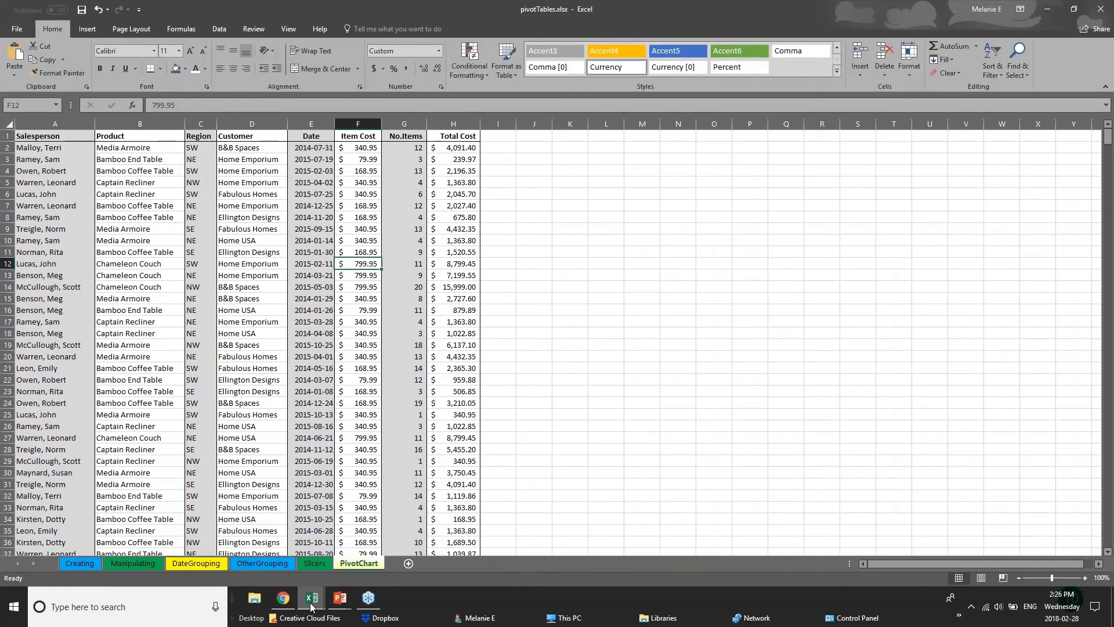
pyautogui.click(229, 560)
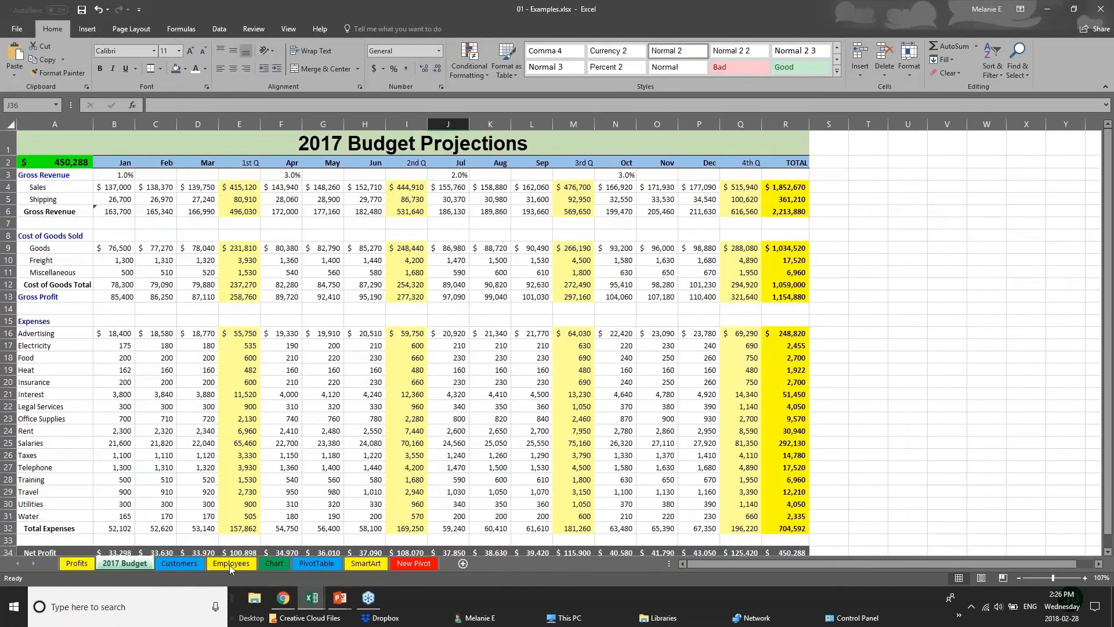
pyautogui.click(273, 562)
pyautogui.moveTo(723, 340); pyautogui.dragTo(881, 364)
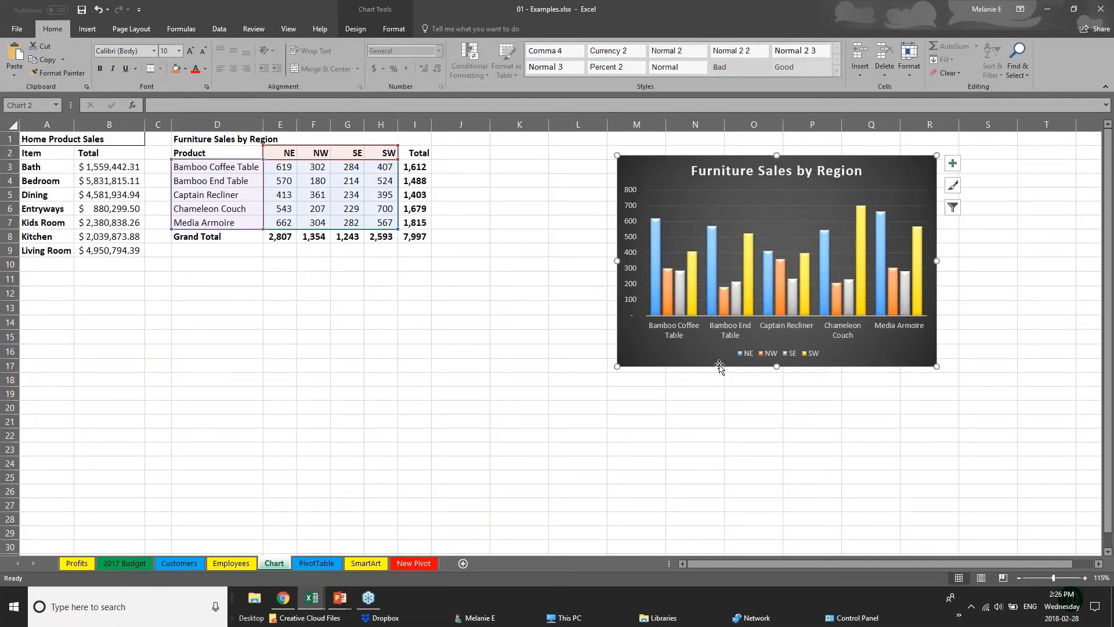
pyautogui.moveTo(718, 364); pyautogui.dragTo(834, 358)
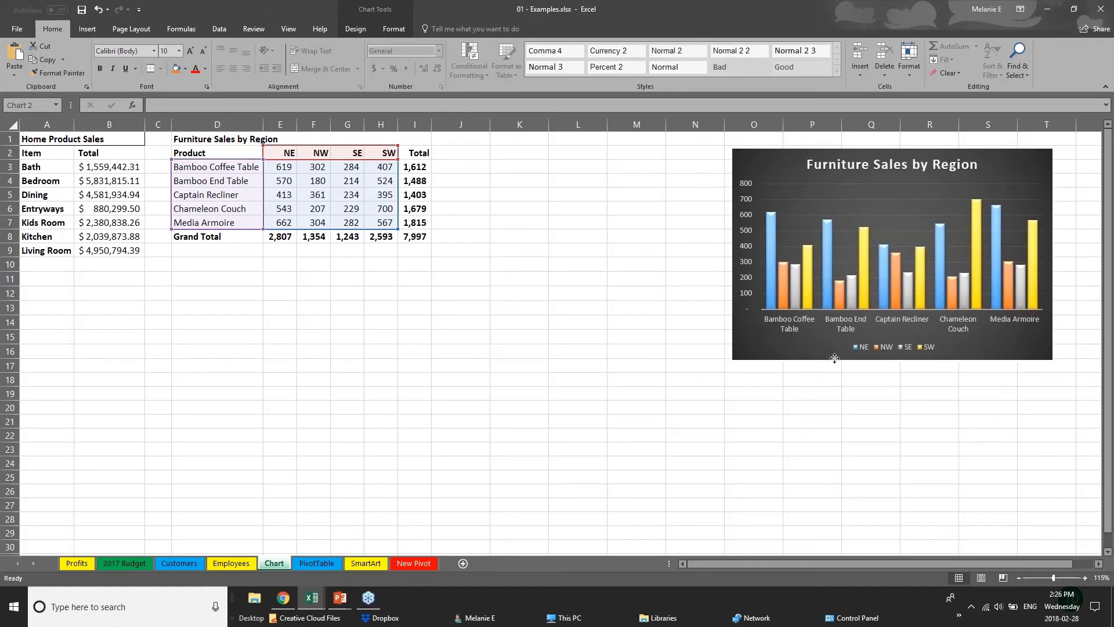
pyautogui.press('Delete')
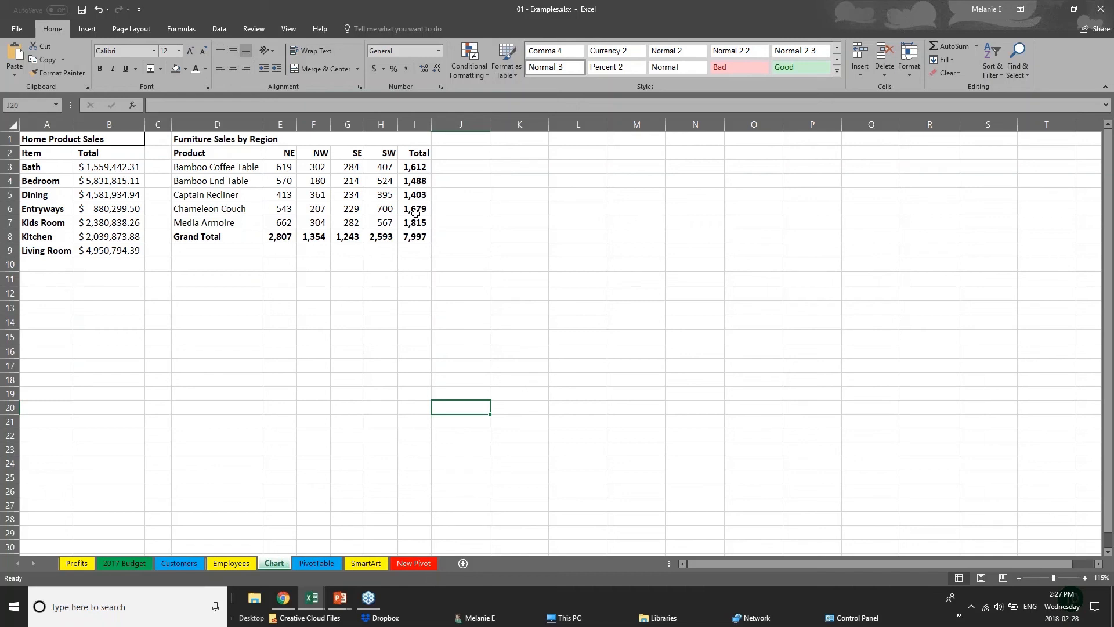
# Step: Examine the Total column and the Grand Total row of the Furniture Sales by Region table
pyautogui.click(204, 153)
pyautogui.click(299, 311)
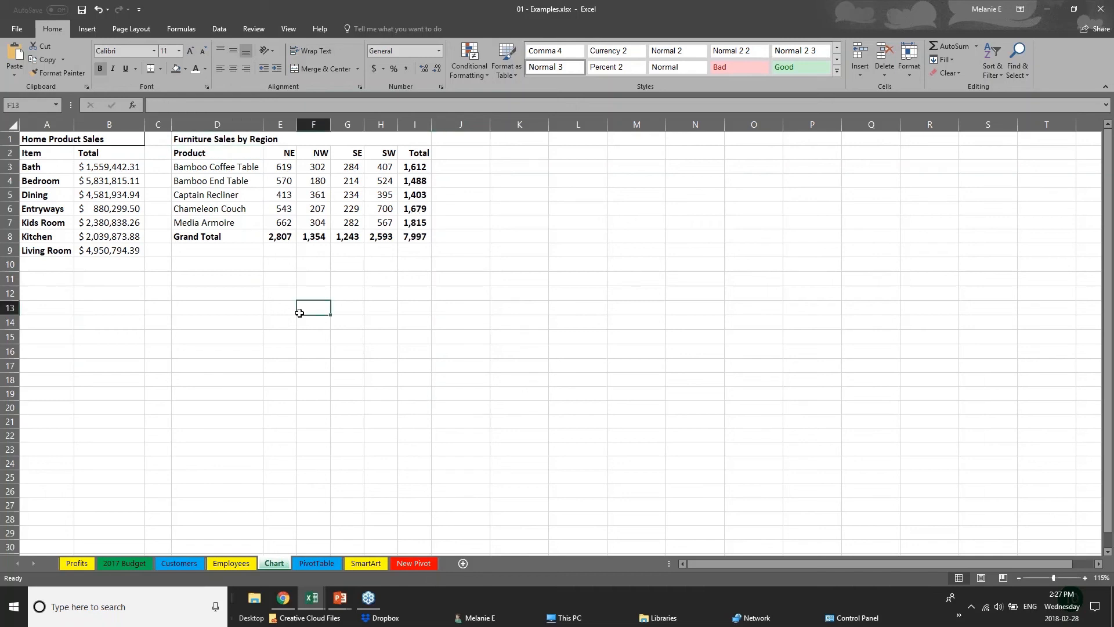
pyautogui.moveTo(413, 167); pyautogui.dragTo(424, 232)
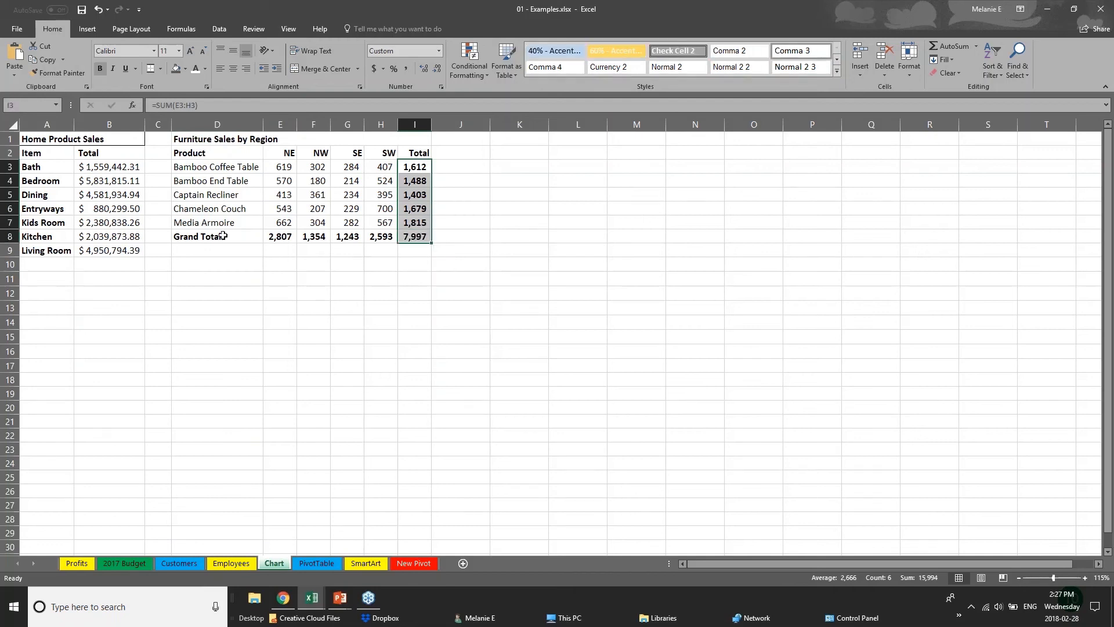
pyautogui.moveTo(222, 235); pyautogui.dragTo(419, 236)
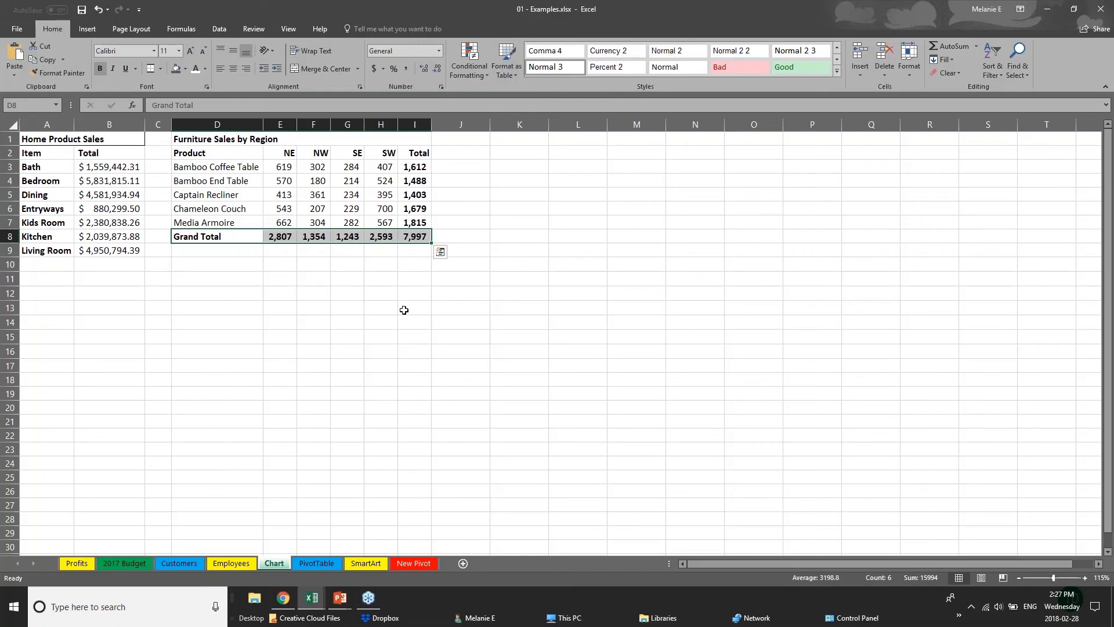
pyautogui.click(282, 294)
# Step: Select the product and region sales data in D2:H7, excluding the totals, and open the recommended charts for it
pyautogui.click(197, 154)
pyautogui.moveTo(197, 154); pyautogui.dragTo(393, 222)
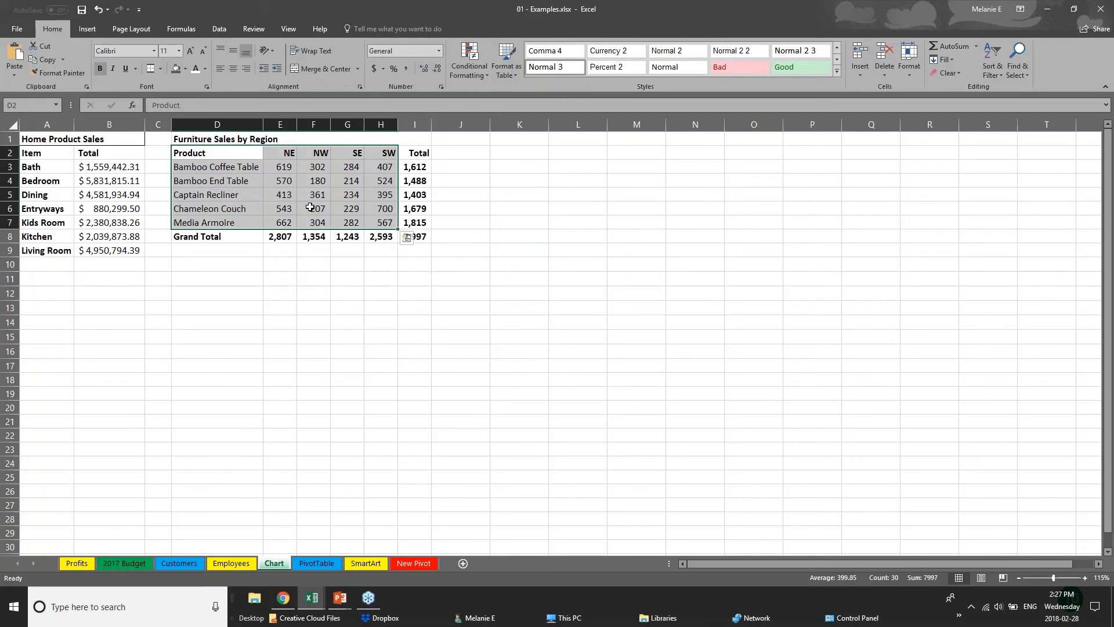
pyautogui.click(87, 29)
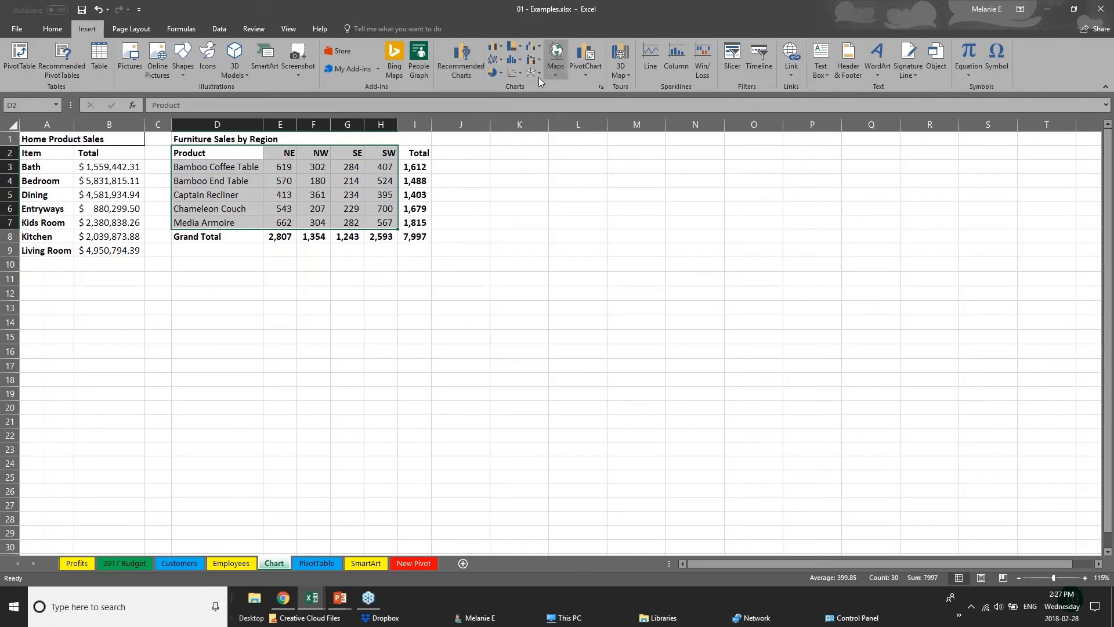
pyautogui.click(520, 48)
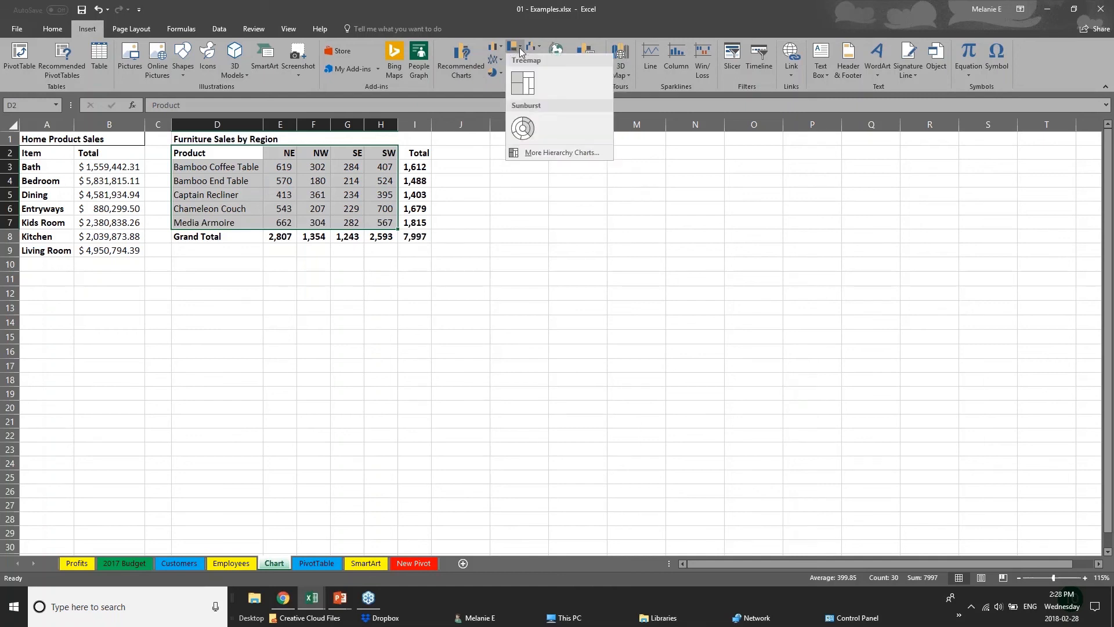
pyautogui.click(502, 47)
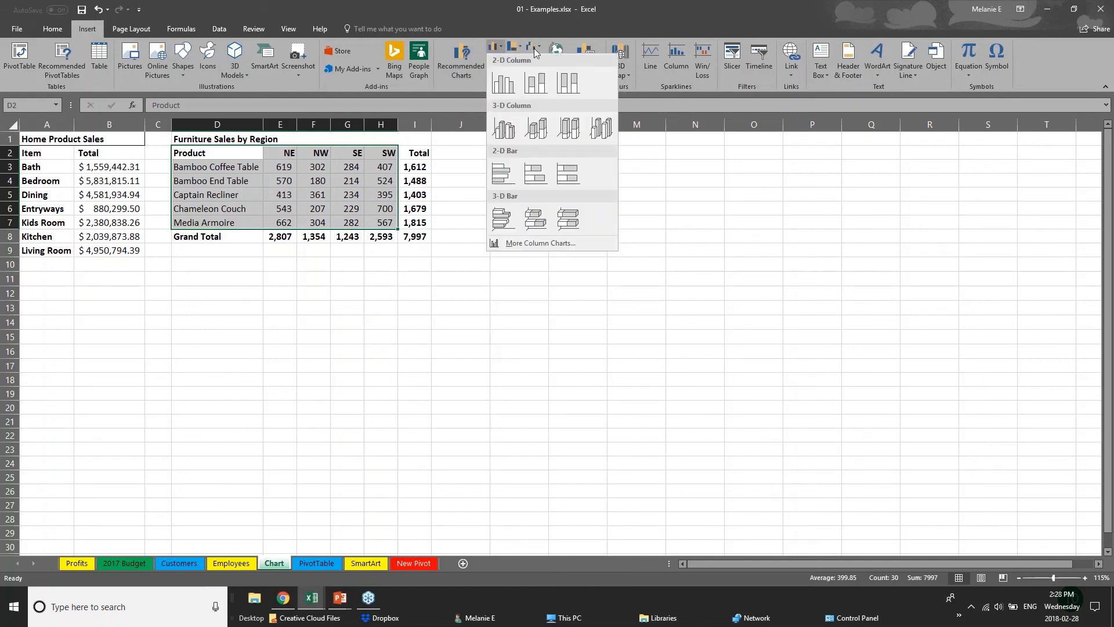
pyautogui.click(456, 69)
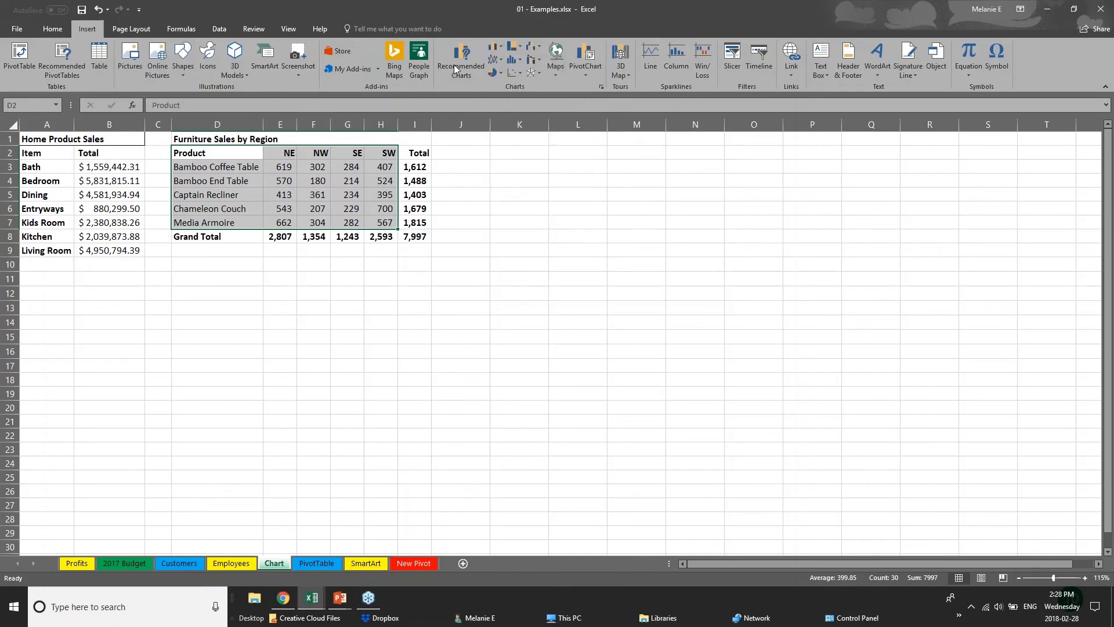
pyautogui.click(456, 69)
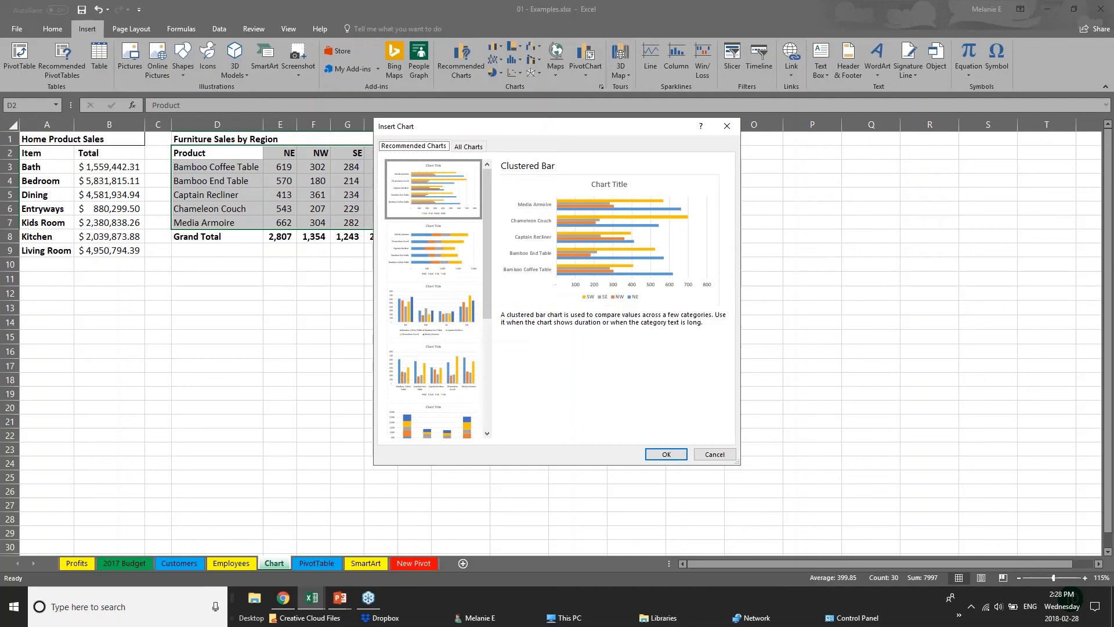
# Step: Preview the recommended chart types for the furniture sales, including Stacked Bar, Clustered Column and Stacked Column
pyautogui.click(434, 268)
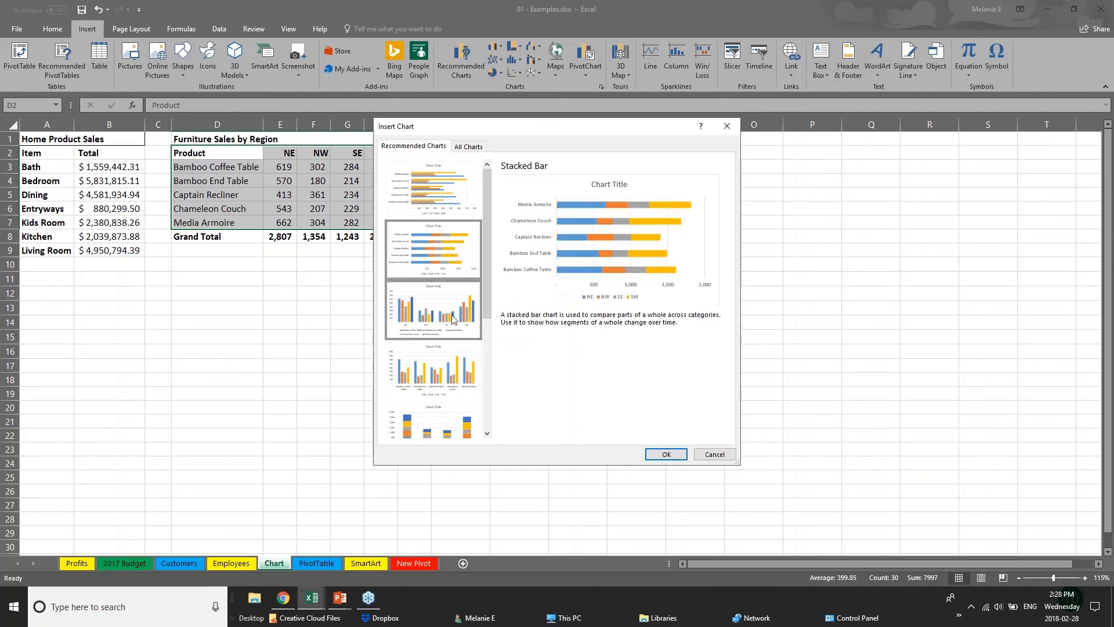
pyautogui.click(448, 334)
pyautogui.click(465, 383)
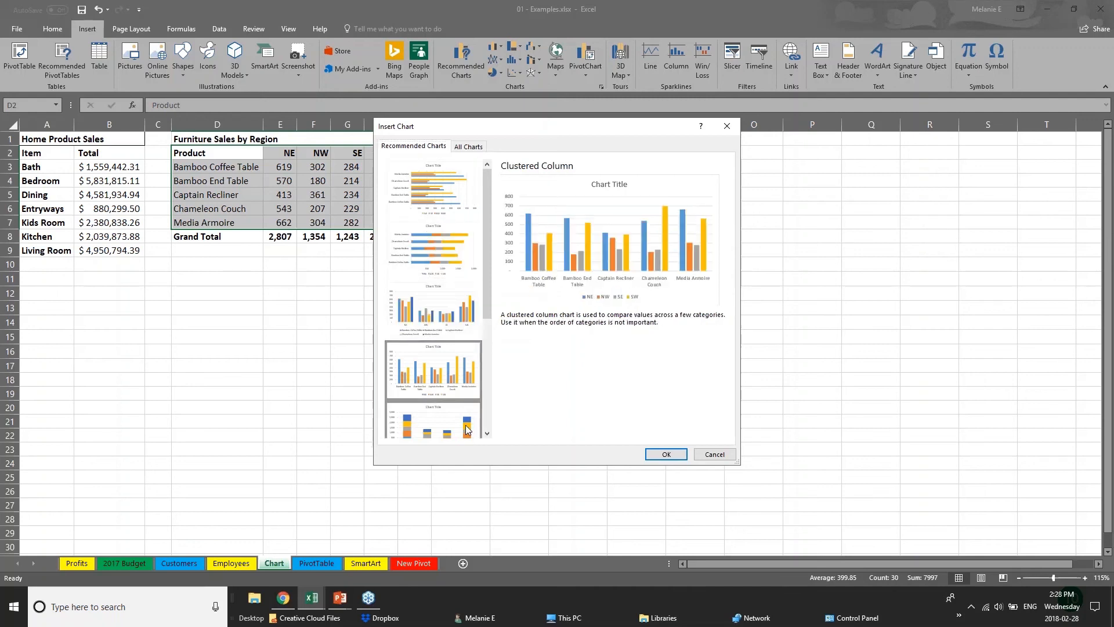
pyautogui.click(466, 421)
pyautogui.moveTo(486, 299); pyautogui.dragTo(498, 405)
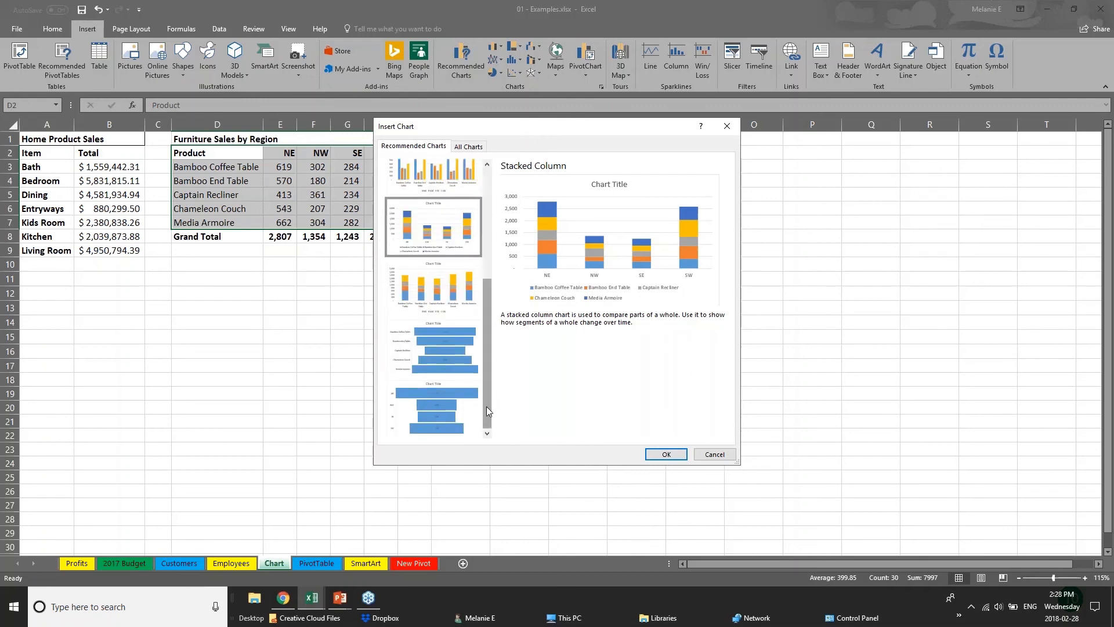
pyautogui.moveTo(486, 385); pyautogui.dragTo(486, 299)
pyautogui.click(467, 187)
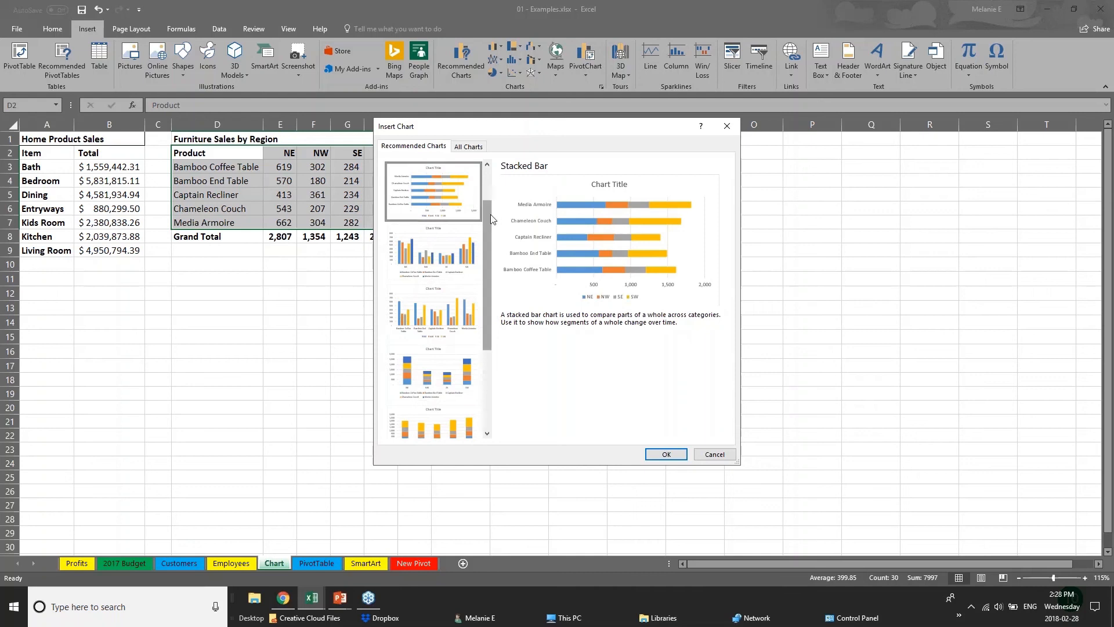
pyautogui.scroll(1, 488, 214)
# Step: Insert the recommended Clustered Bar chart and place it enlarged beside the table, covering about J2:R23
pyautogui.click(422, 193)
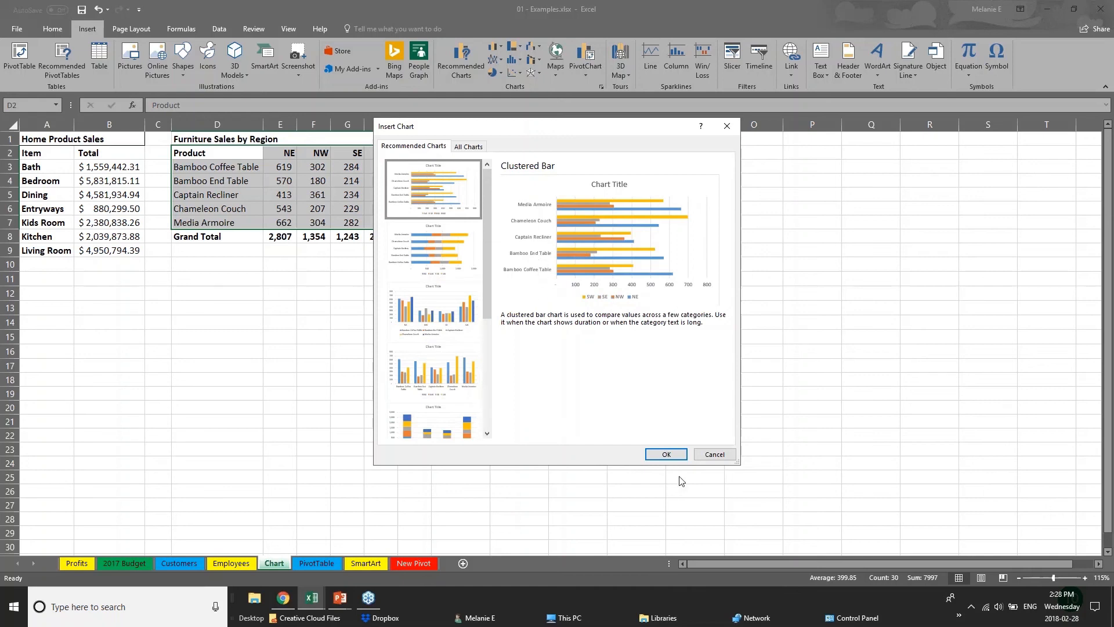
pyautogui.click(671, 455)
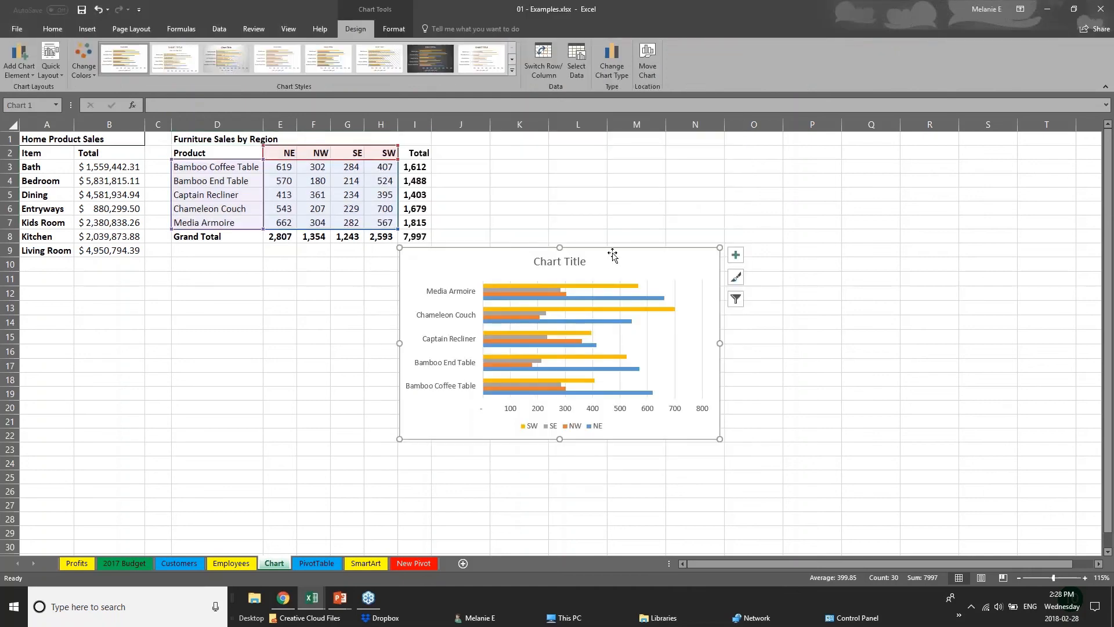
pyautogui.moveTo(610, 251); pyautogui.dragTo(662, 159)
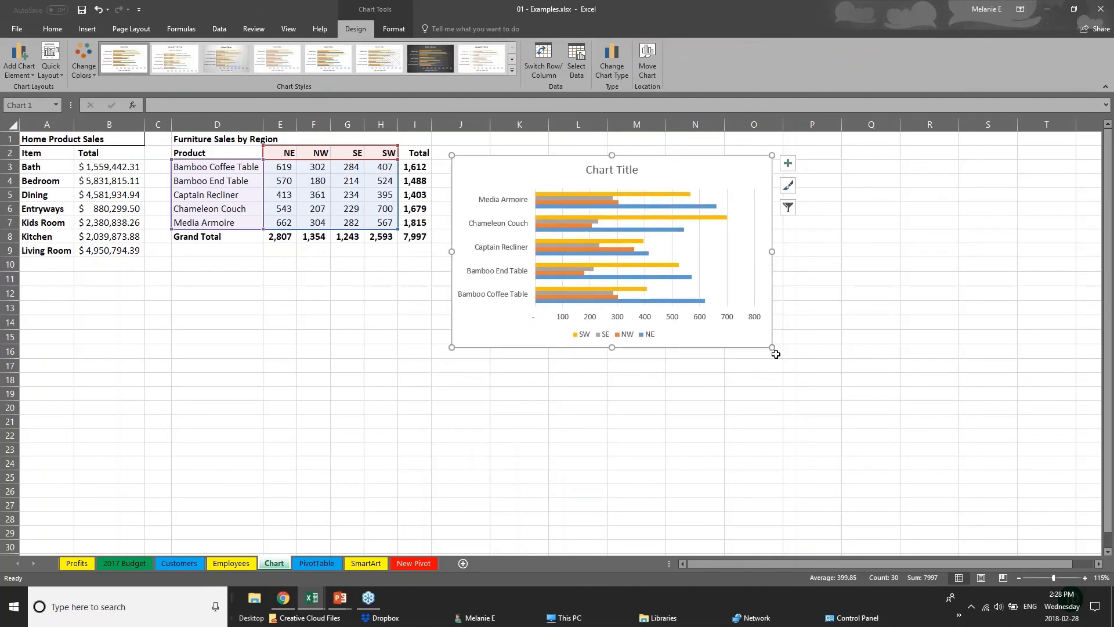
pyautogui.moveTo(772, 348); pyautogui.dragTo(922, 454)
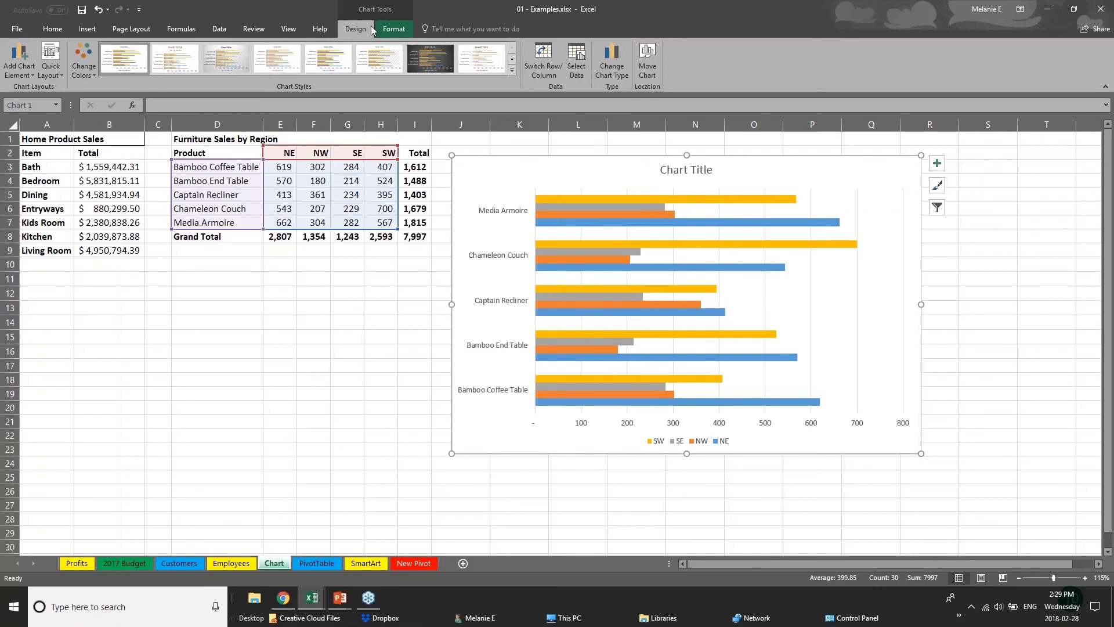
# Step: Recolor the bar chart with the multicolored palette of greens, blue and yellow
pyautogui.click(292, 404)
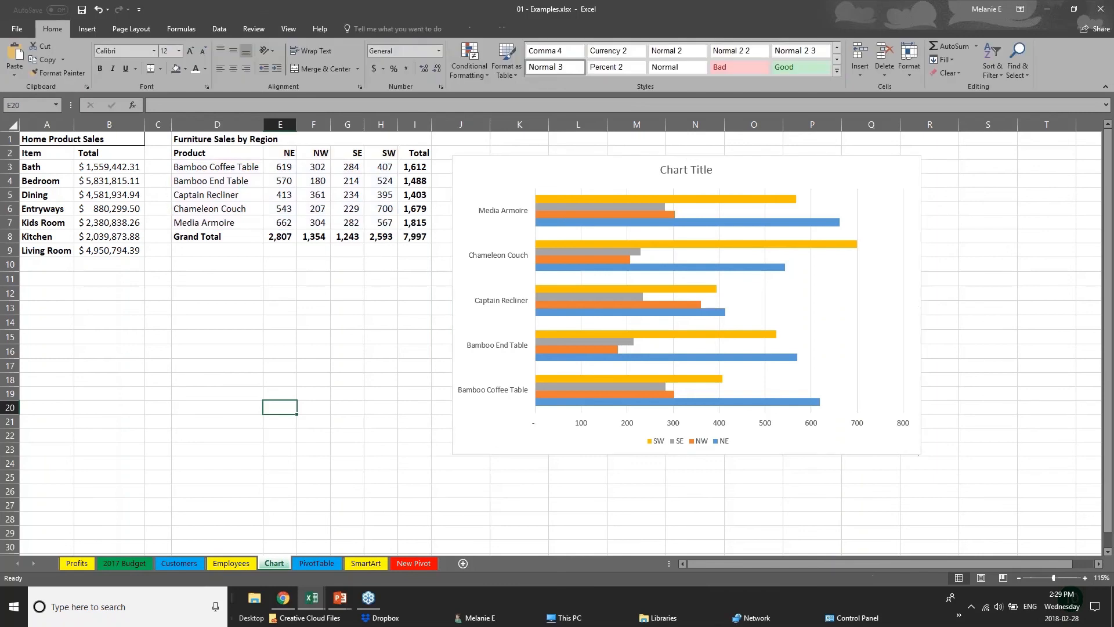
pyautogui.click(515, 450)
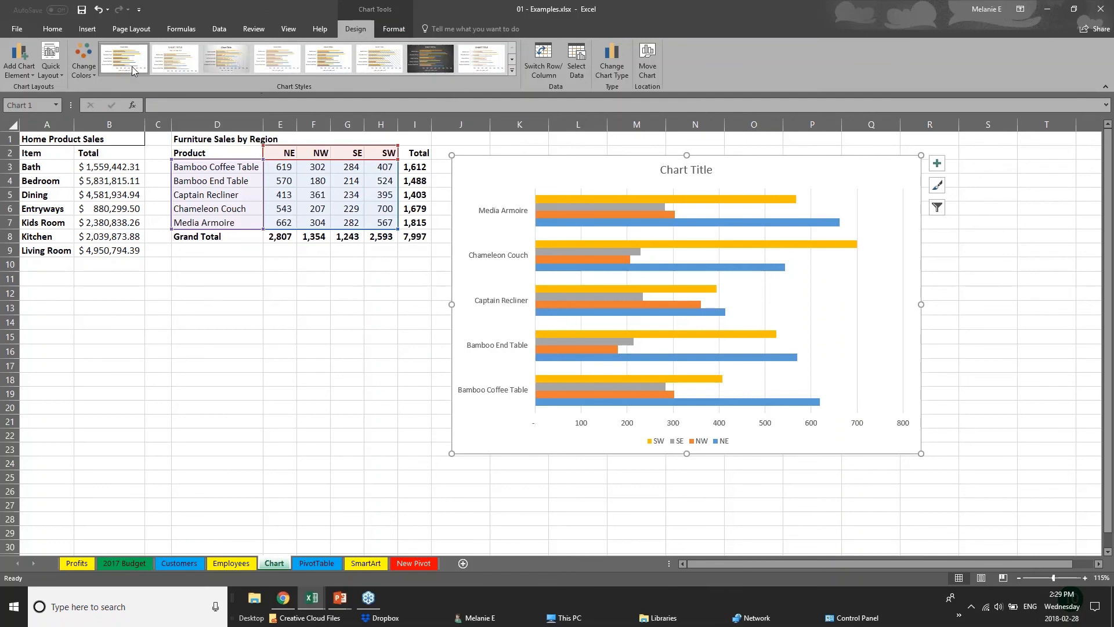
pyautogui.click(90, 74)
pyautogui.click(123, 156)
pyautogui.click(124, 204)
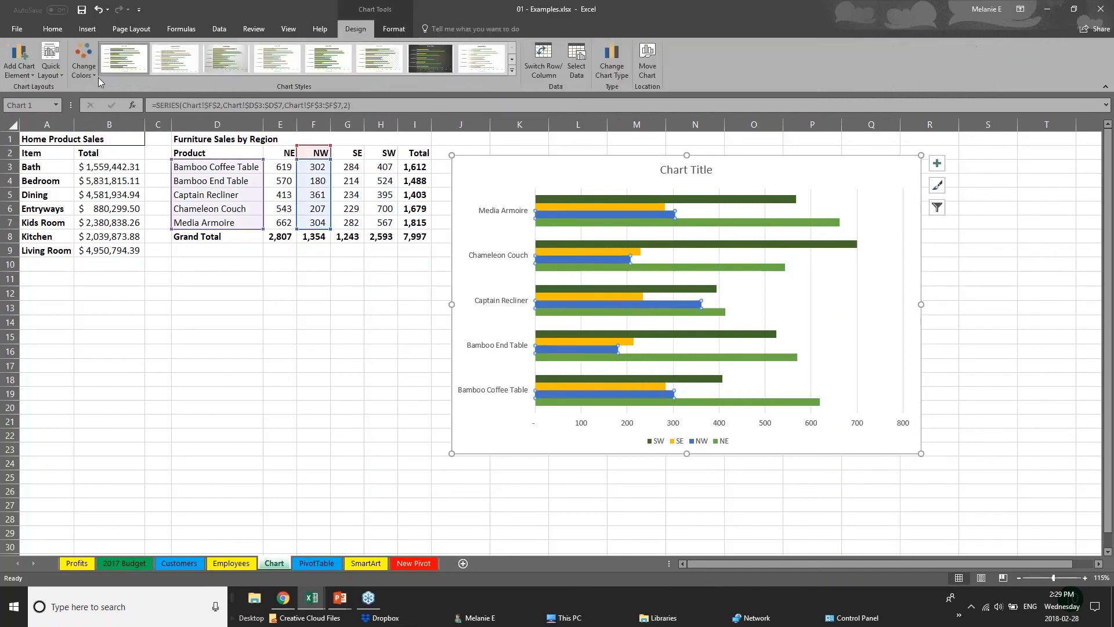
# Step: Try a monochromatic orange palette on the bar chart, and restore the green, blue and yellow palette
pyautogui.click(85, 71)
pyautogui.click(113, 203)
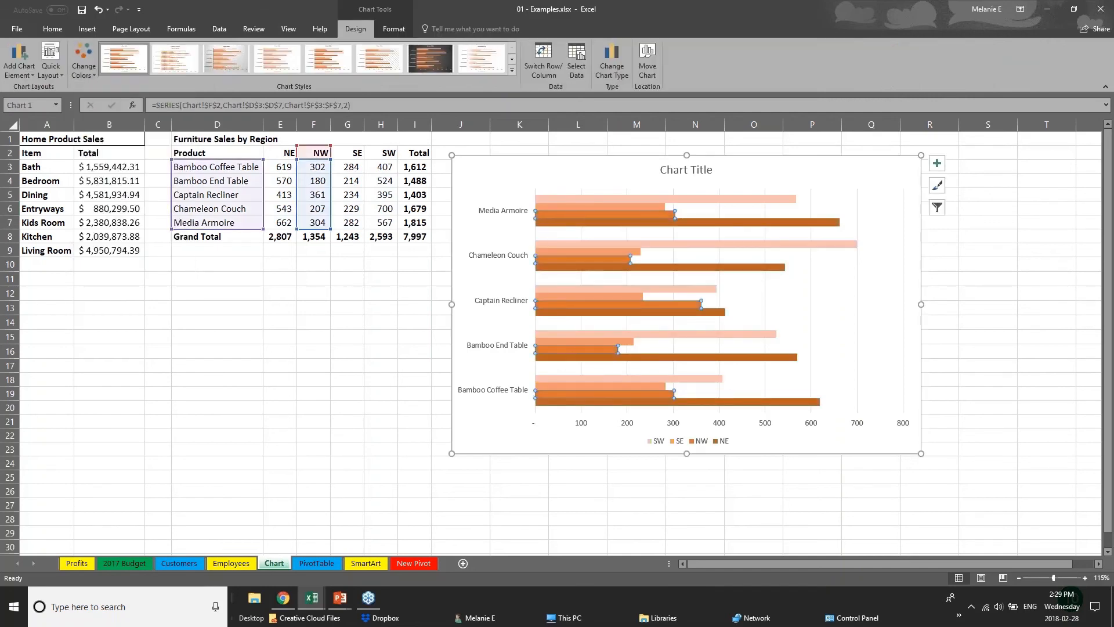
pyautogui.click(84, 67)
pyautogui.click(108, 148)
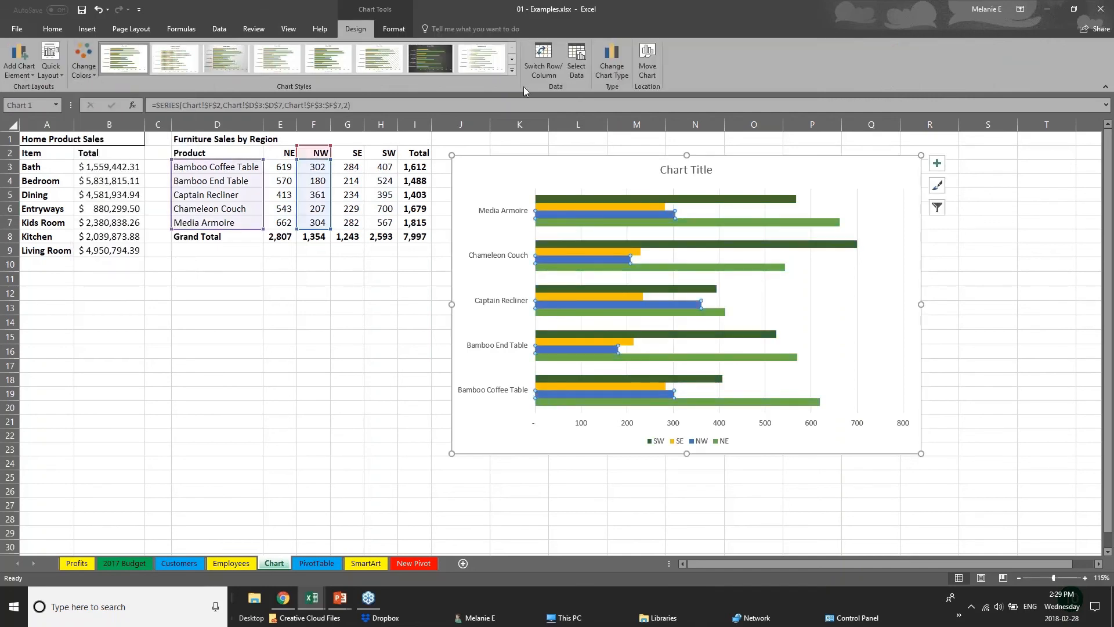
# Step: Try several chart styles on the bar chart, ending with the one that has fading gradient bars and a bold uppercase title
pyautogui.click(512, 70)
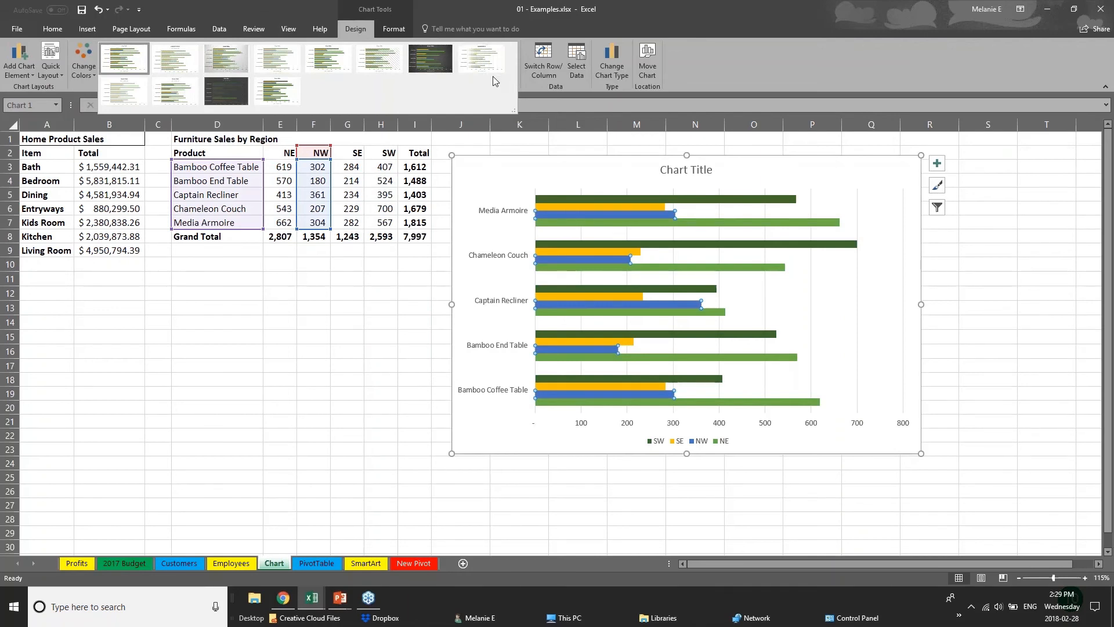
pyautogui.click(226, 58)
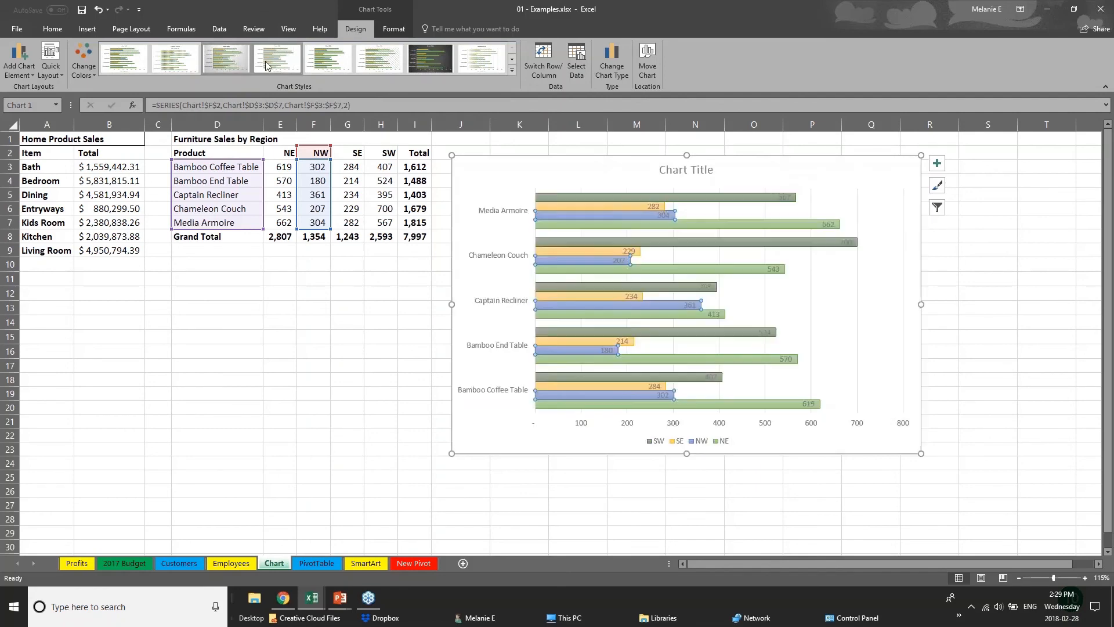
pyautogui.click(331, 59)
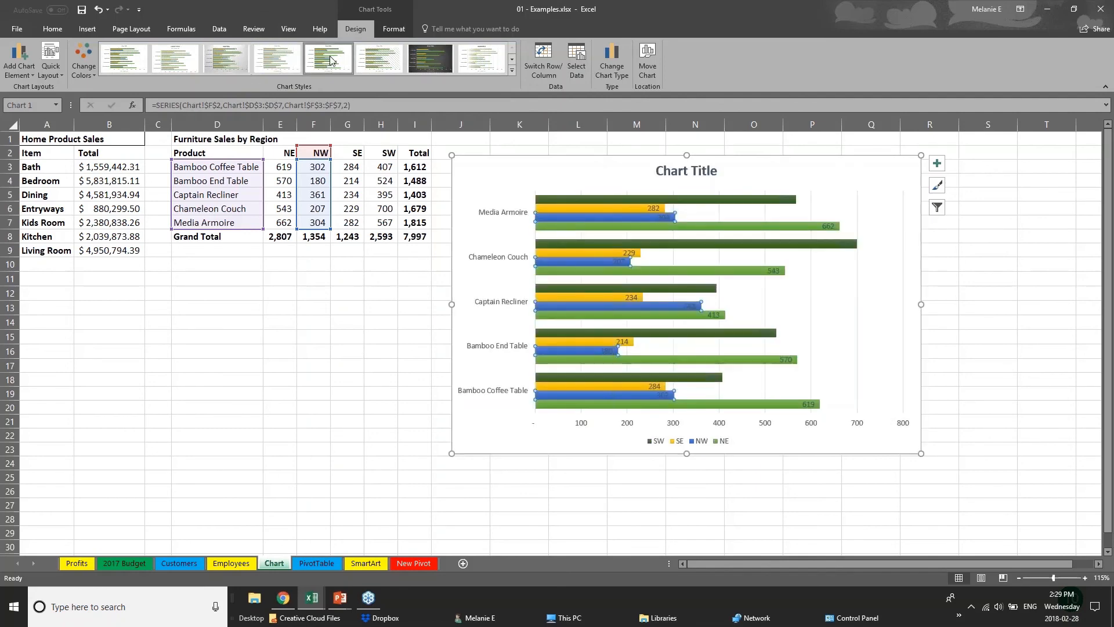
pyautogui.click(482, 58)
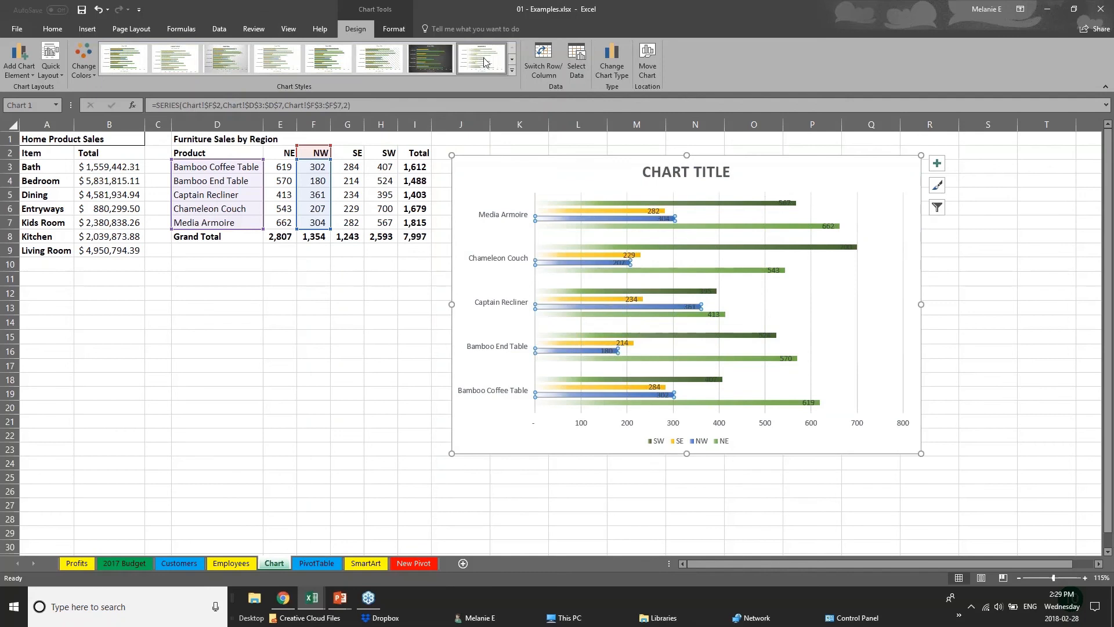
pyautogui.click(511, 69)
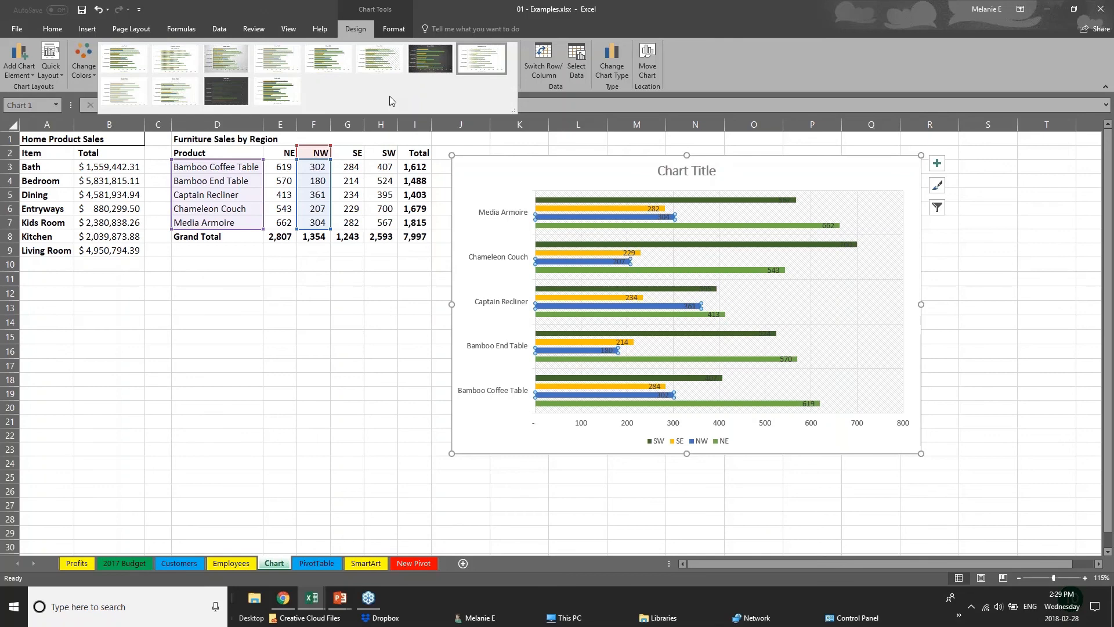
# Step: Fill the SW series bars in the chart with a solid dark orange theme color
pyautogui.click(400, 31)
pyautogui.click(399, 29)
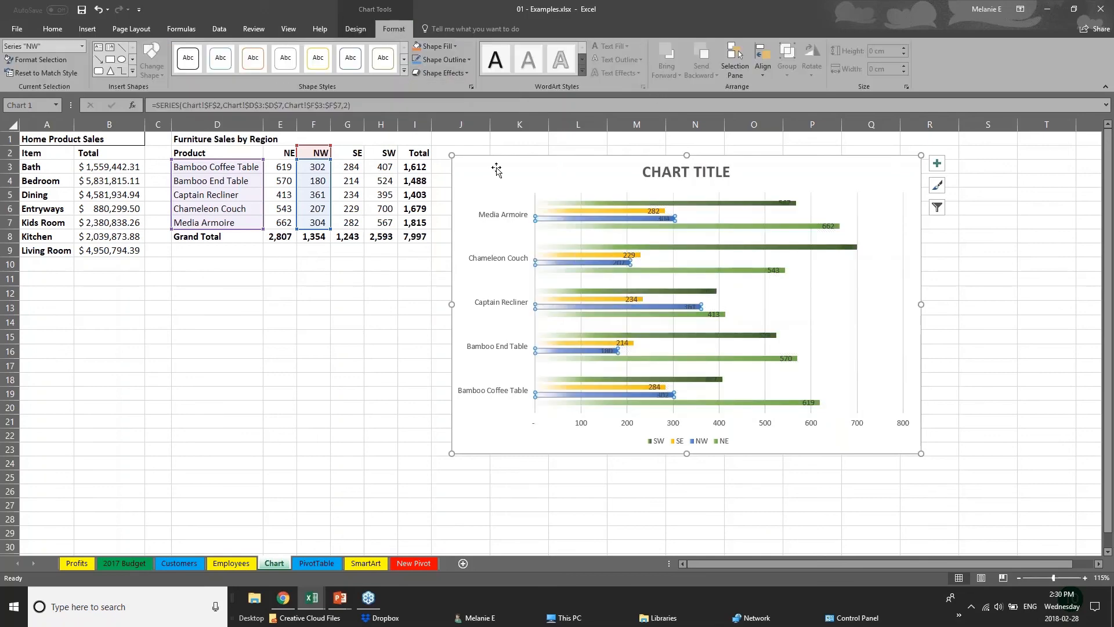
pyautogui.click(592, 211)
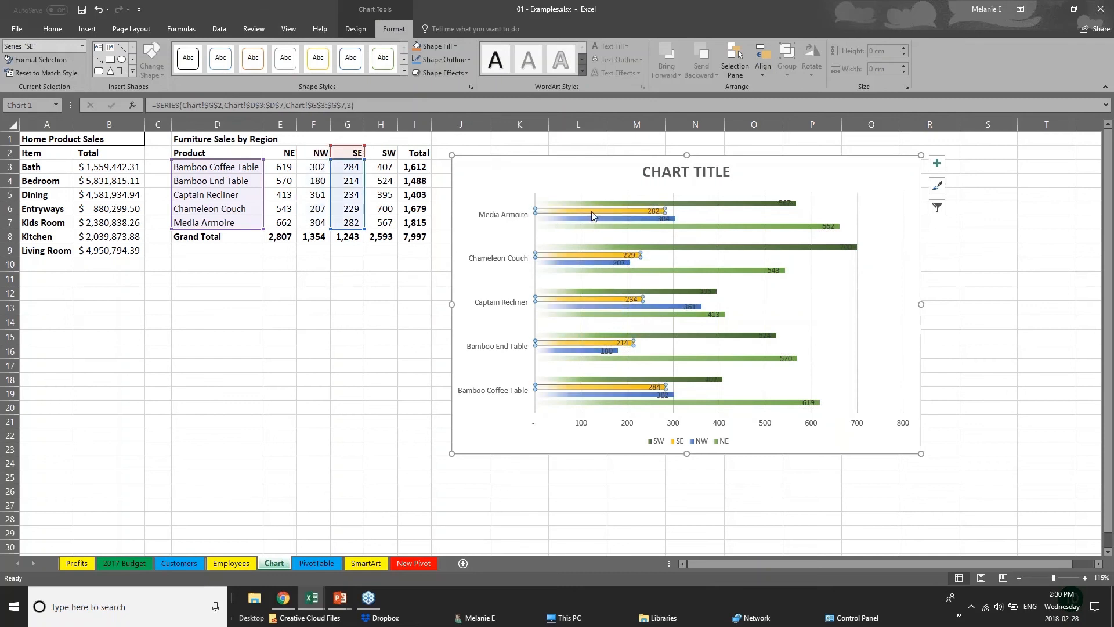
pyautogui.click(593, 203)
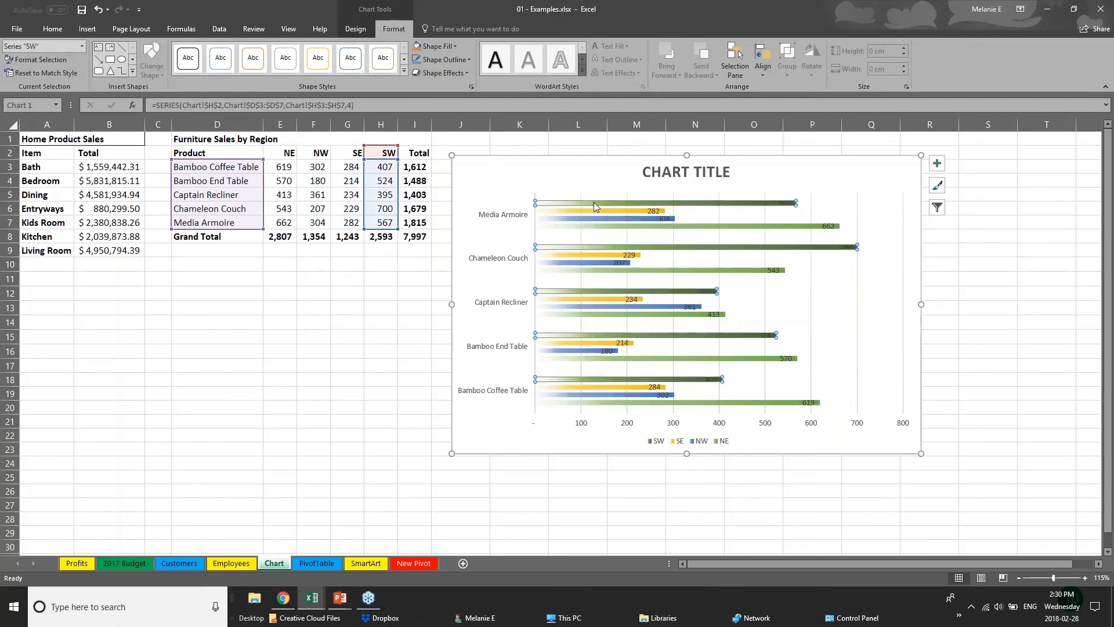
pyautogui.click(441, 47)
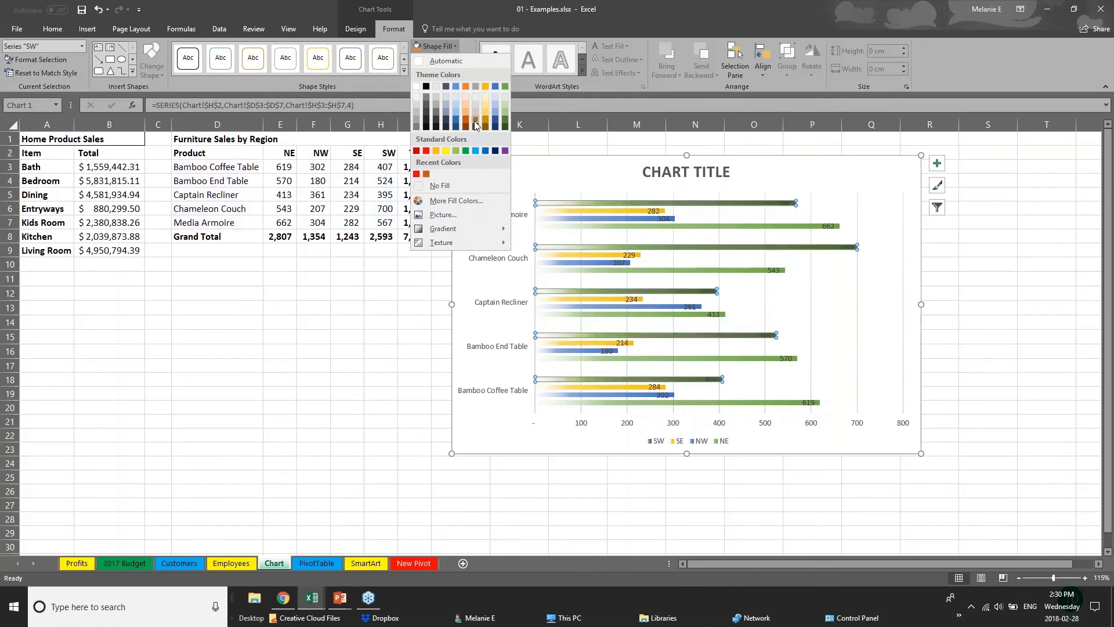
pyautogui.click(475, 121)
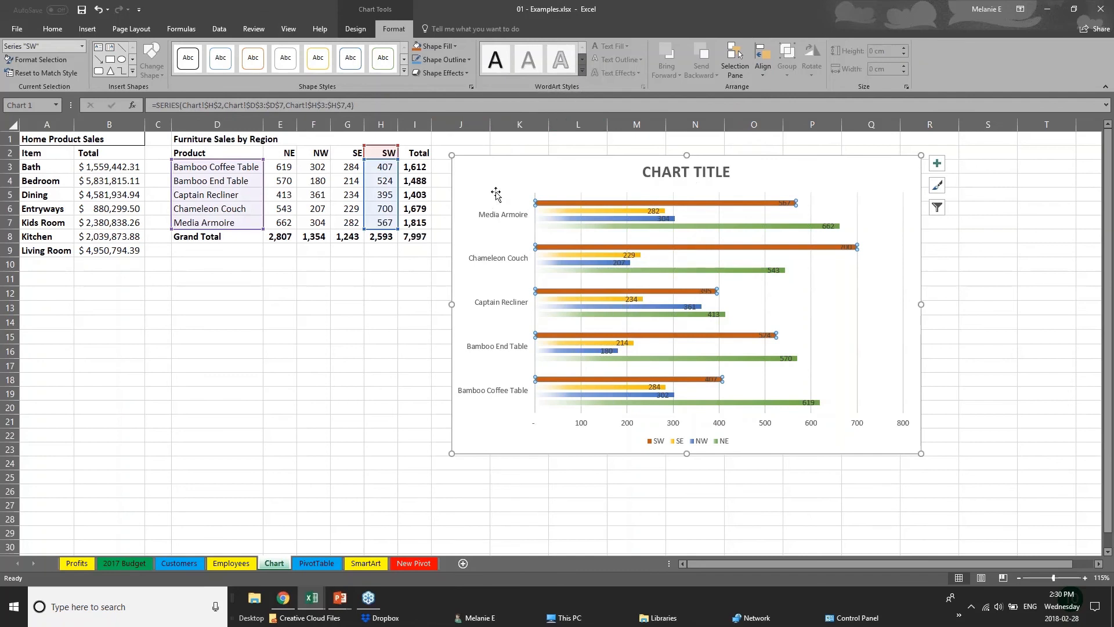
# Step: Replace the chart's placeholder title with "Sales Data"
pyautogui.click(670, 172)
pyautogui.moveTo(643, 172); pyautogui.dragTo(734, 172)
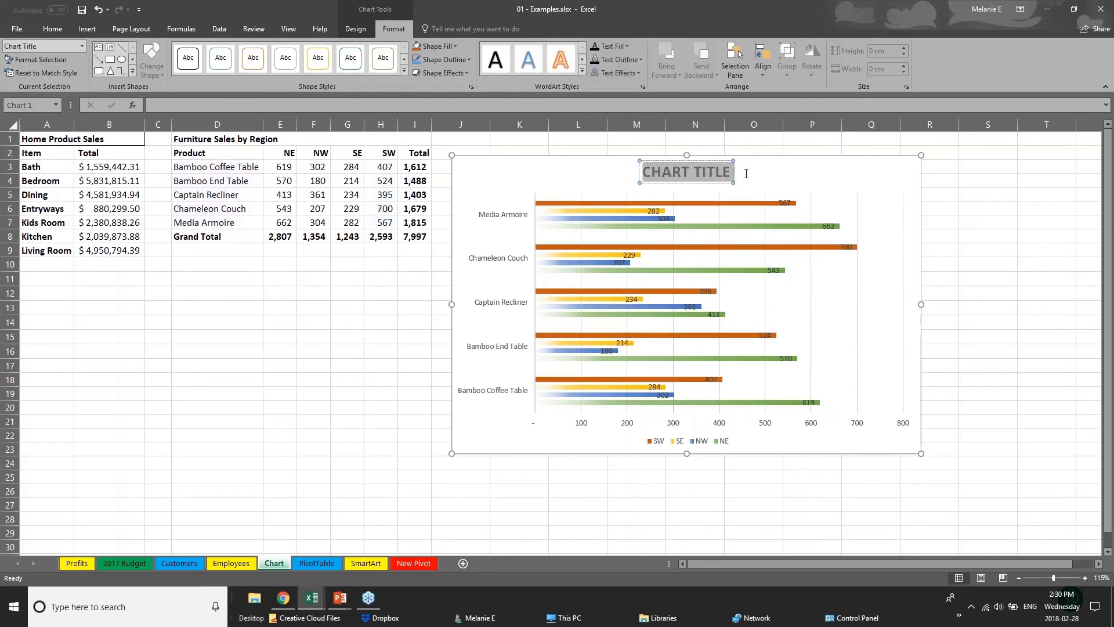
pyautogui.write('S')
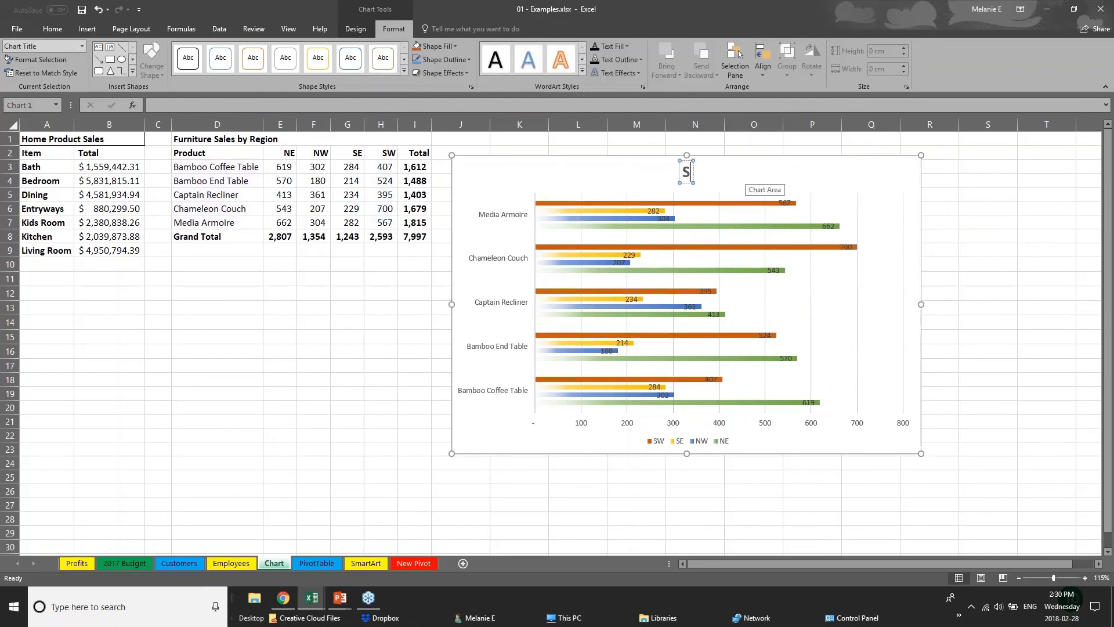
pyautogui.write('ales D')
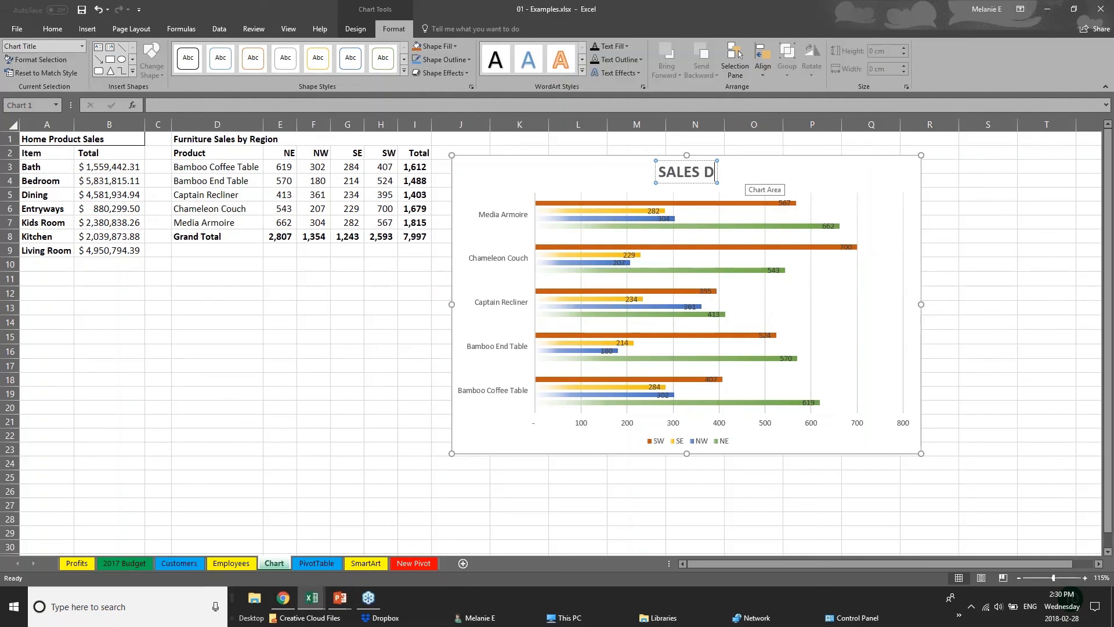
pyautogui.write('ATA')
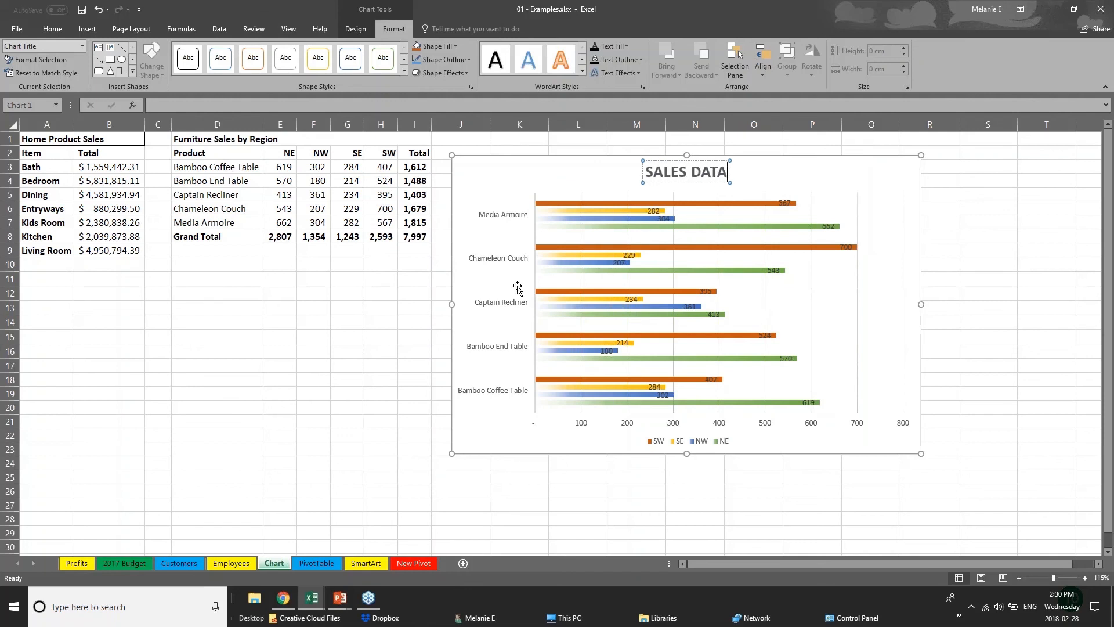
# Step: Enlarge the product names on the chart's vertical category axis to font size 11
pyautogui.click(582, 427)
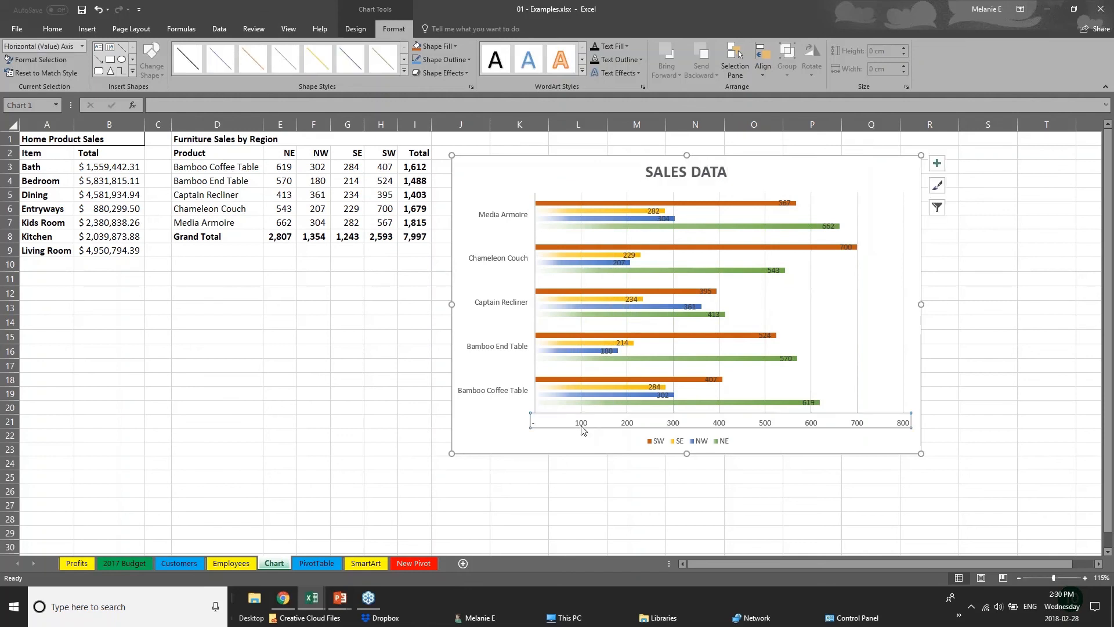
pyautogui.click(527, 348)
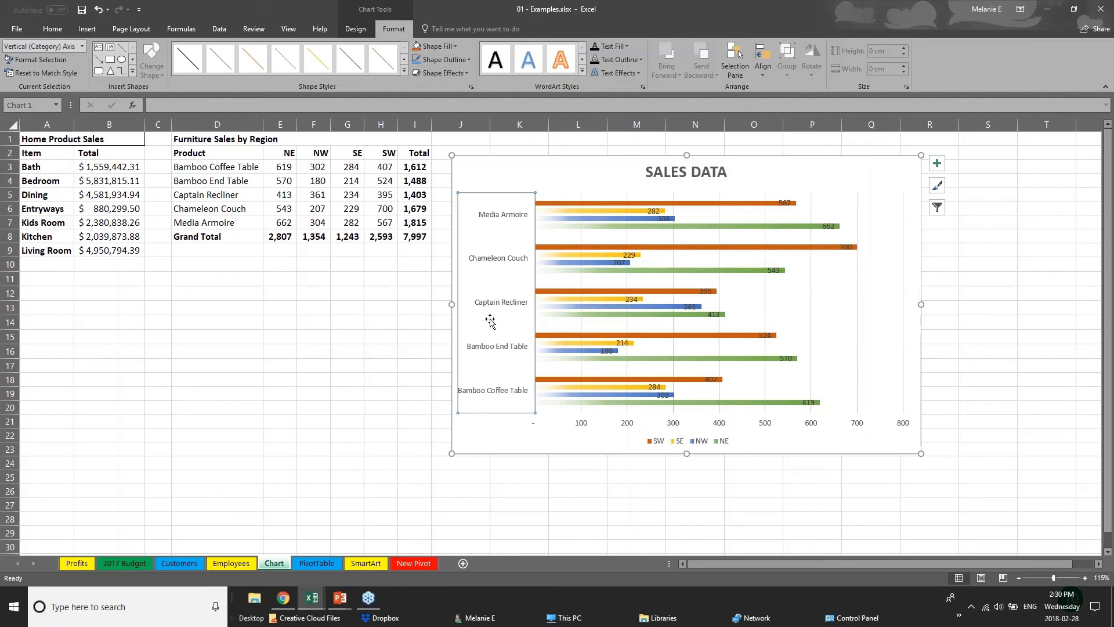
pyautogui.click(52, 28)
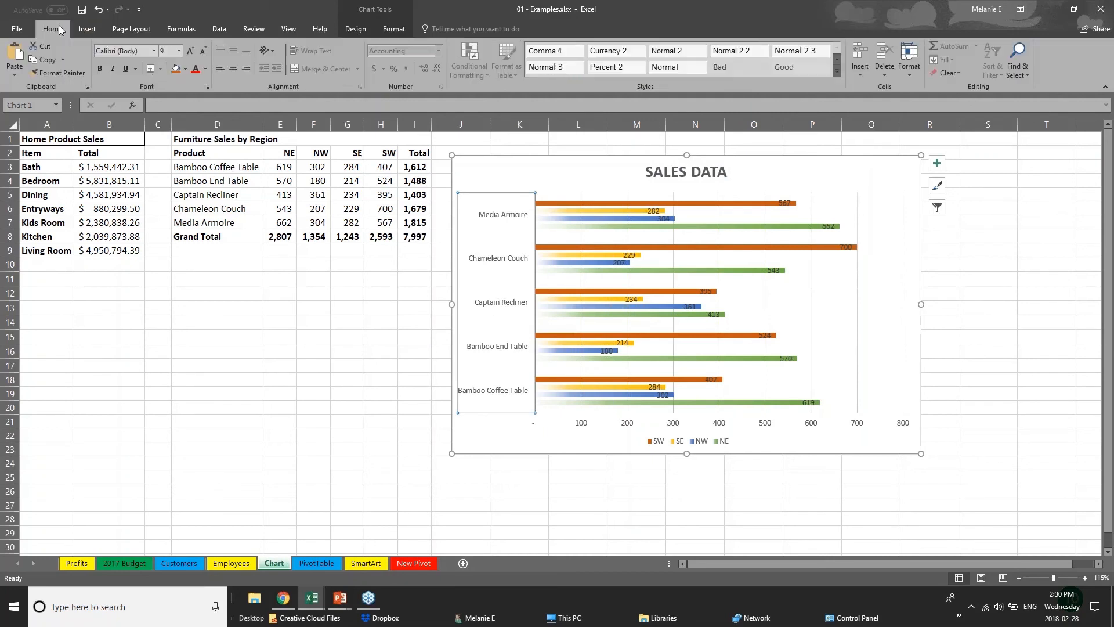
pyautogui.click(191, 51)
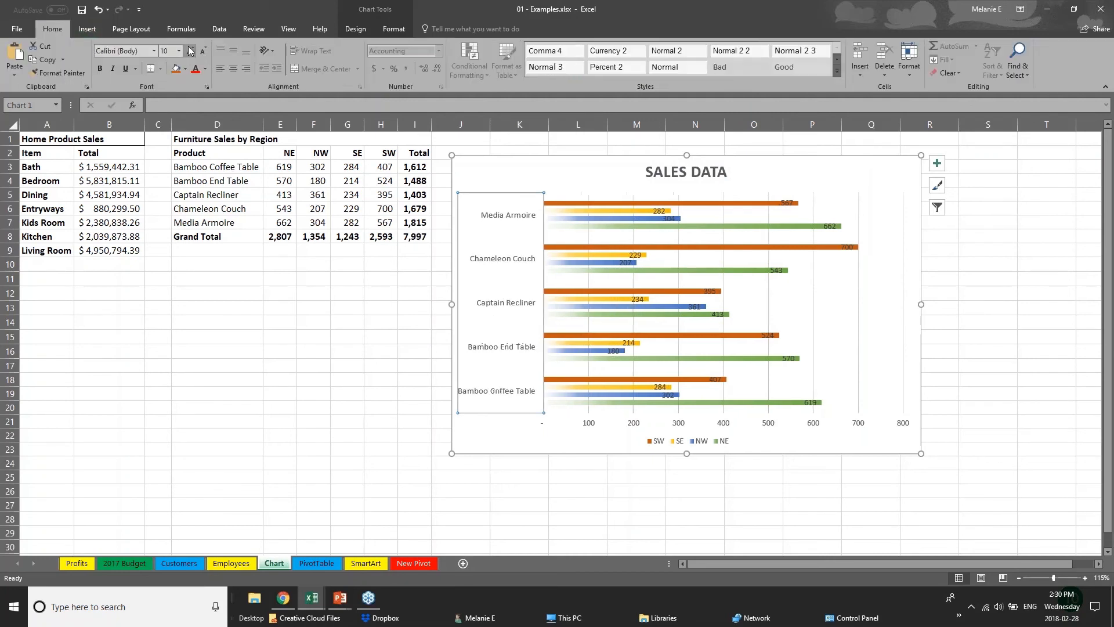
# Step: Move the Chameleon Couch SW data label just beyond the end of its bar, and delete the horizontal value axis
pyautogui.click(604, 423)
pyautogui.click(605, 423)
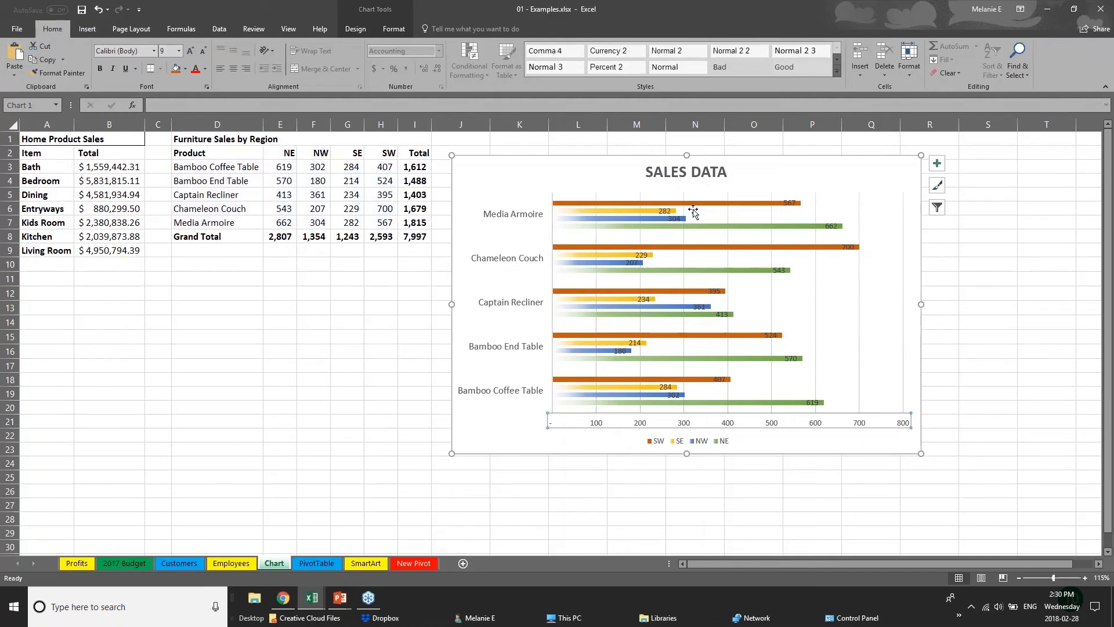
pyautogui.click(789, 203)
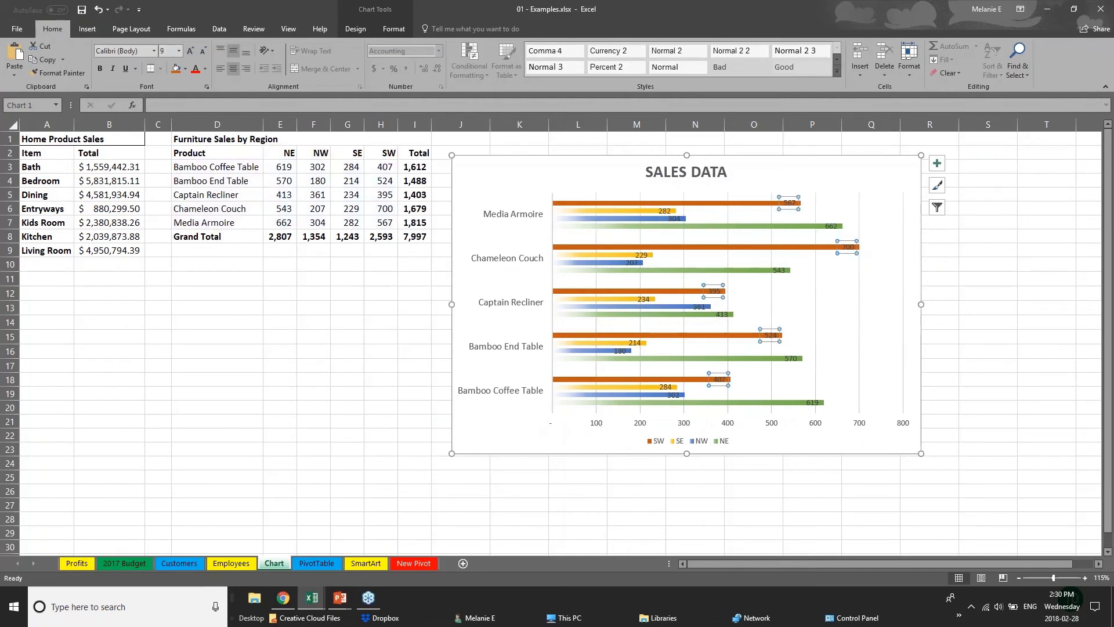
pyautogui.click(846, 253)
pyautogui.moveTo(846, 253); pyautogui.dragTo(872, 251)
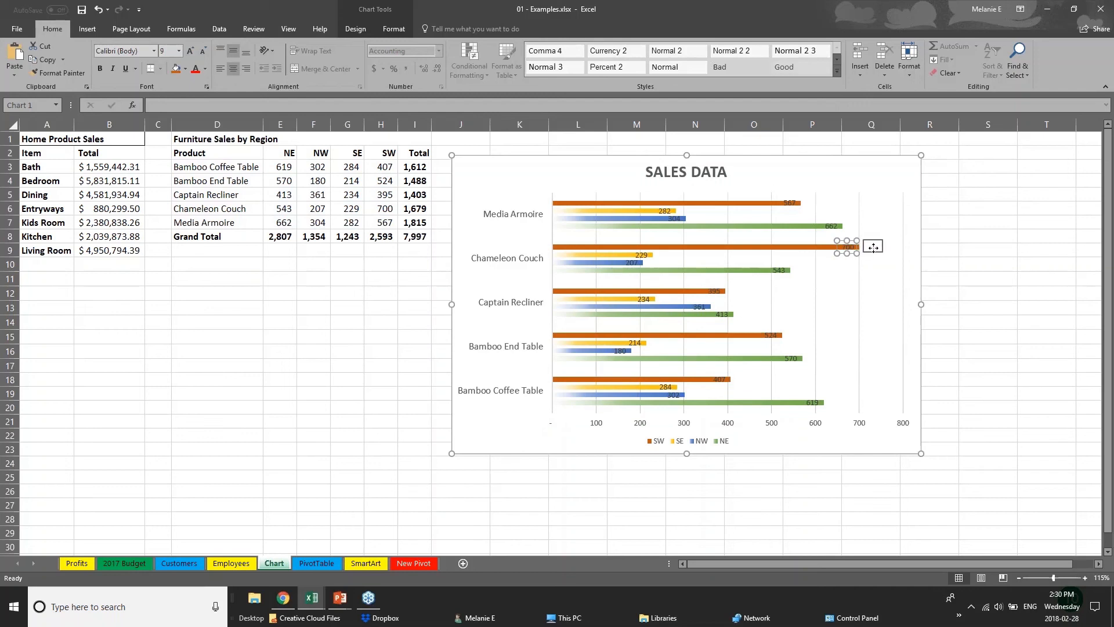
pyautogui.click(792, 205)
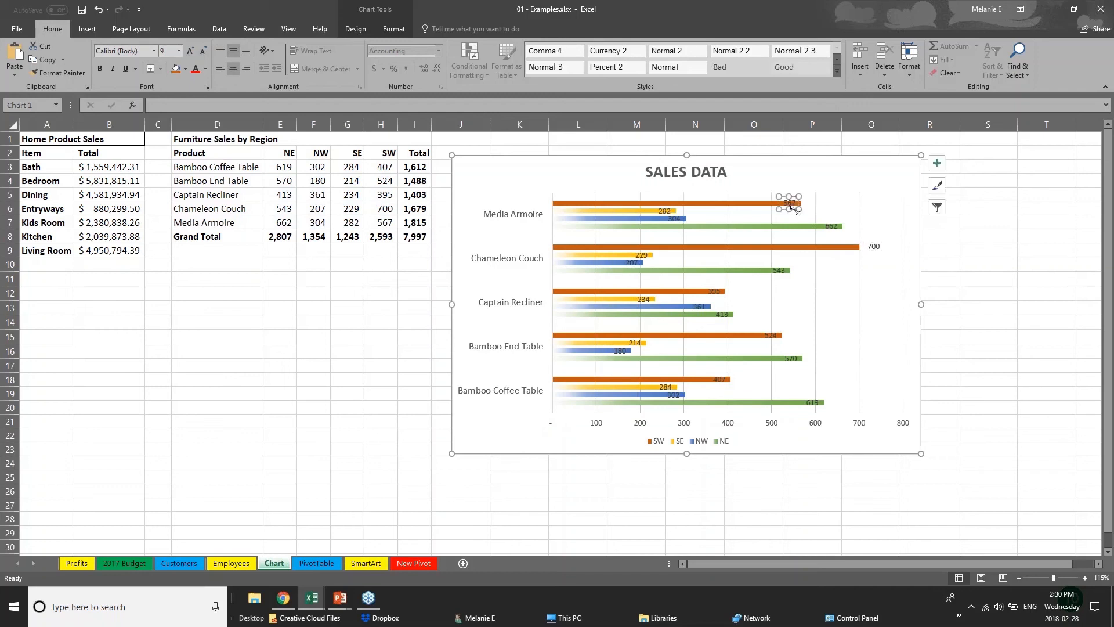
pyautogui.click(793, 202)
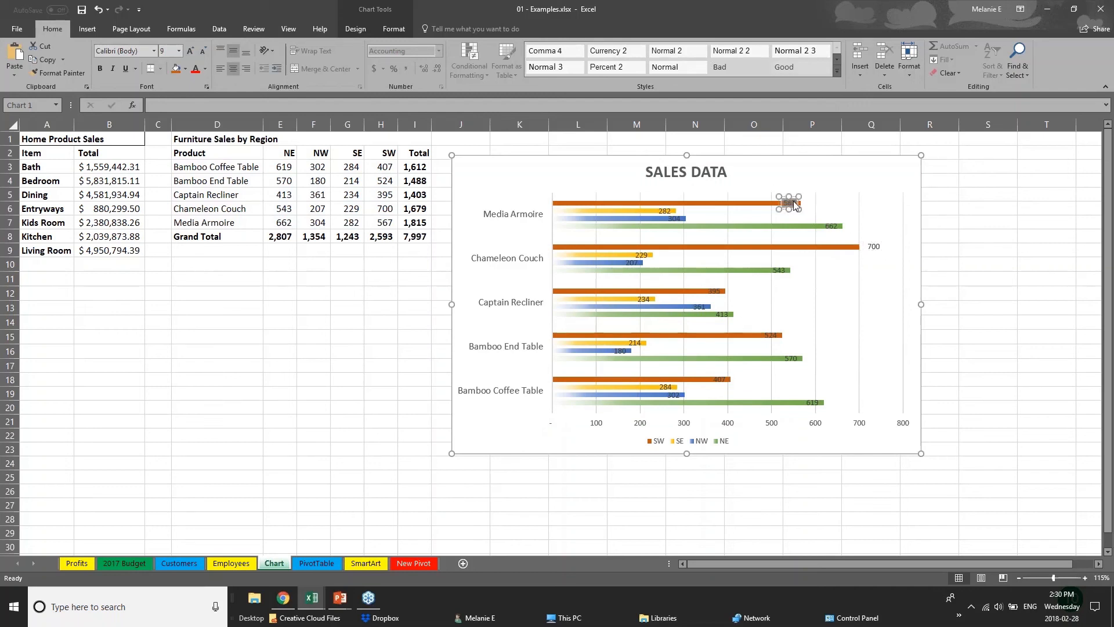
pyautogui.click(726, 429)
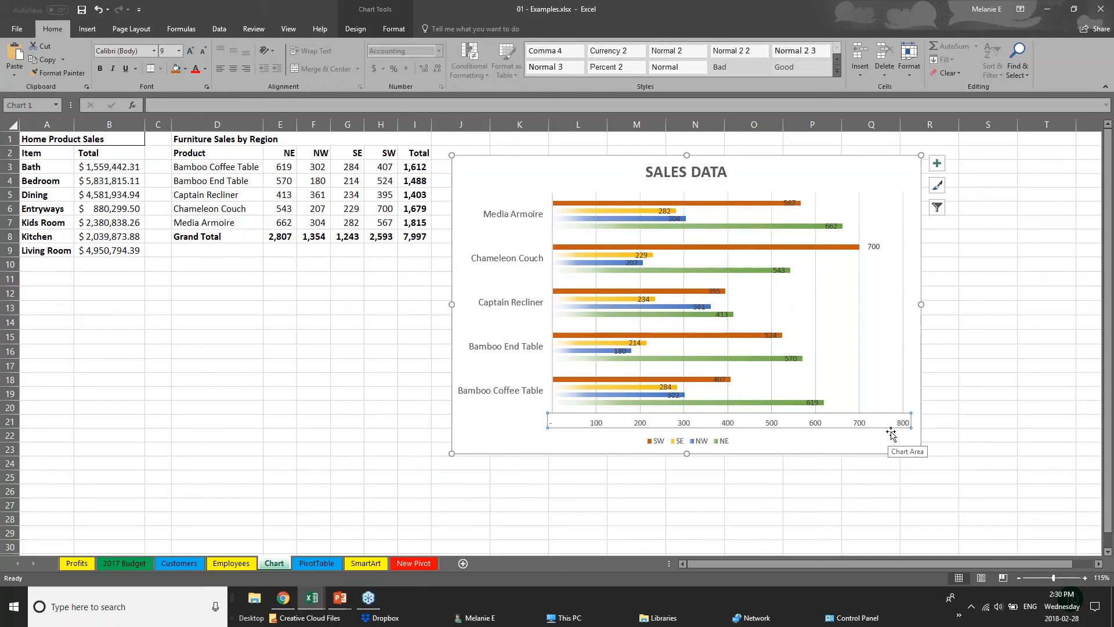
pyautogui.press('Delete')
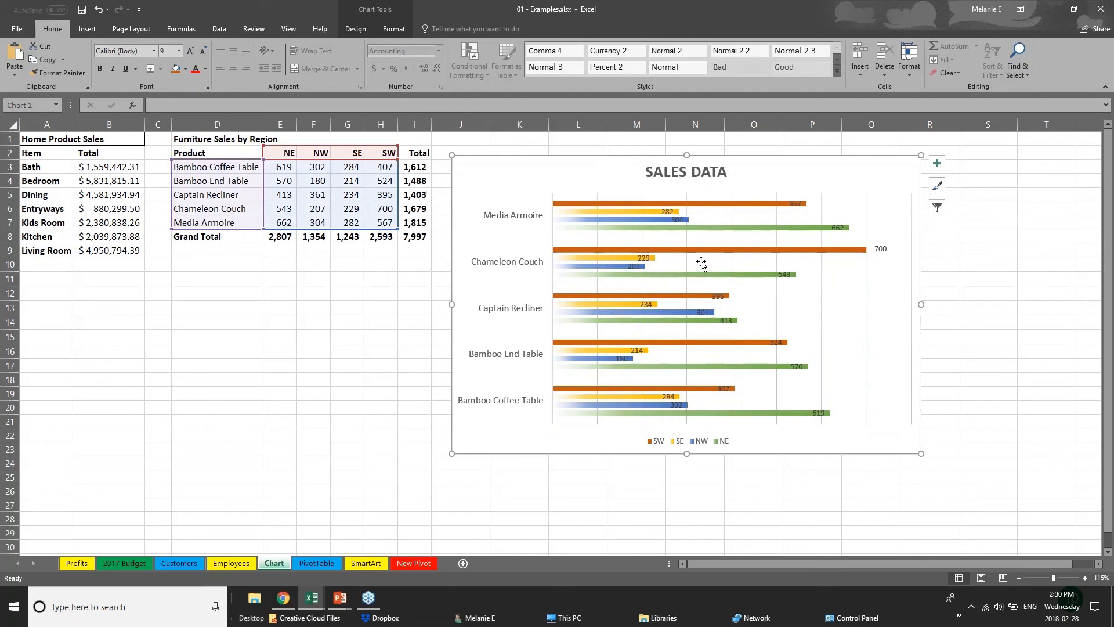
# Step: Select the SE and NW bar series in turn to examine which table columns feed them
pyautogui.click(385, 14)
pyautogui.click(395, 29)
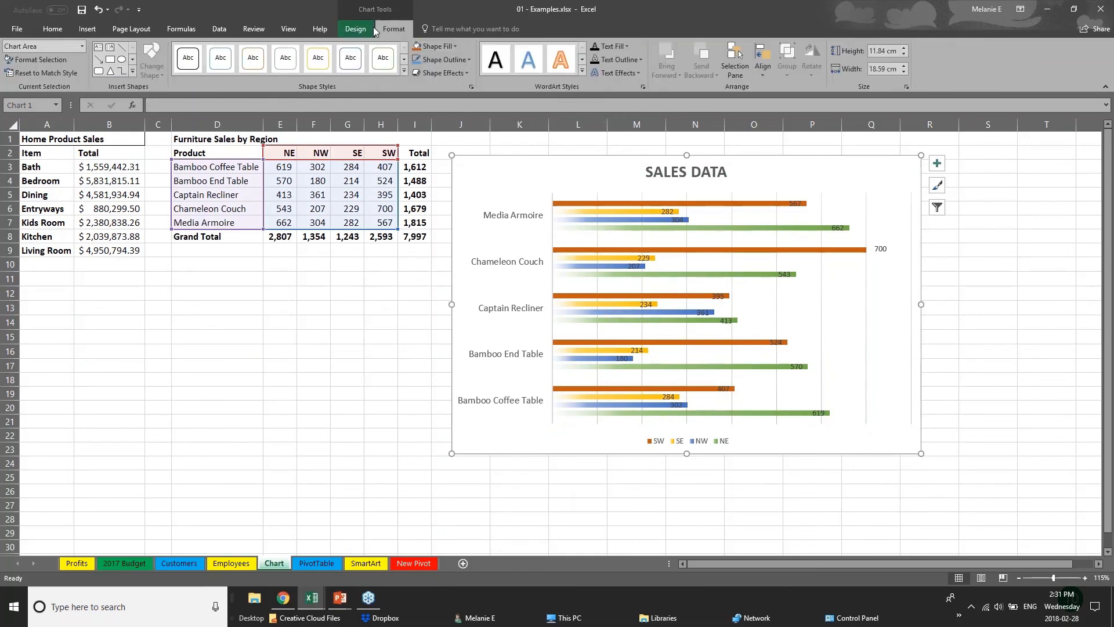
pyautogui.click(372, 28)
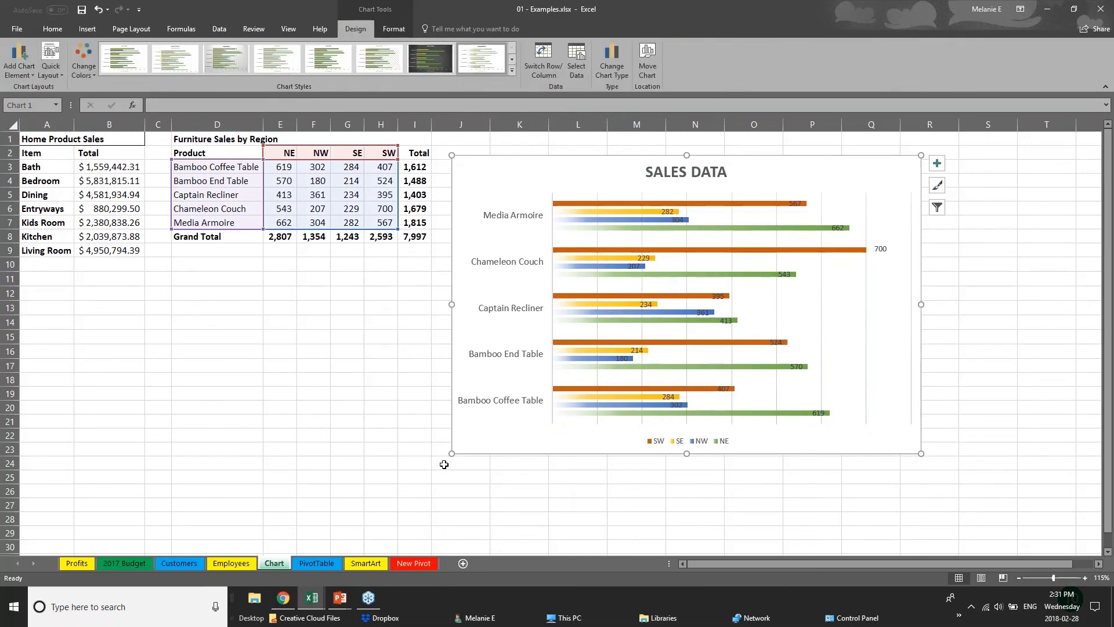
pyautogui.click(354, 169)
pyautogui.click(625, 204)
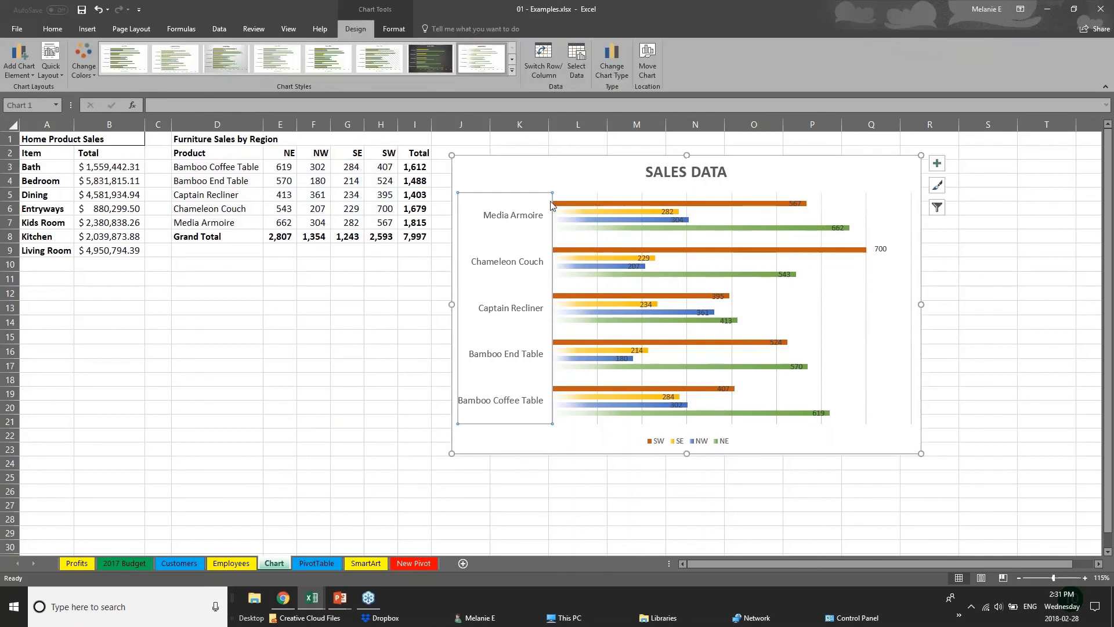
pyautogui.click(624, 204)
pyautogui.click(635, 212)
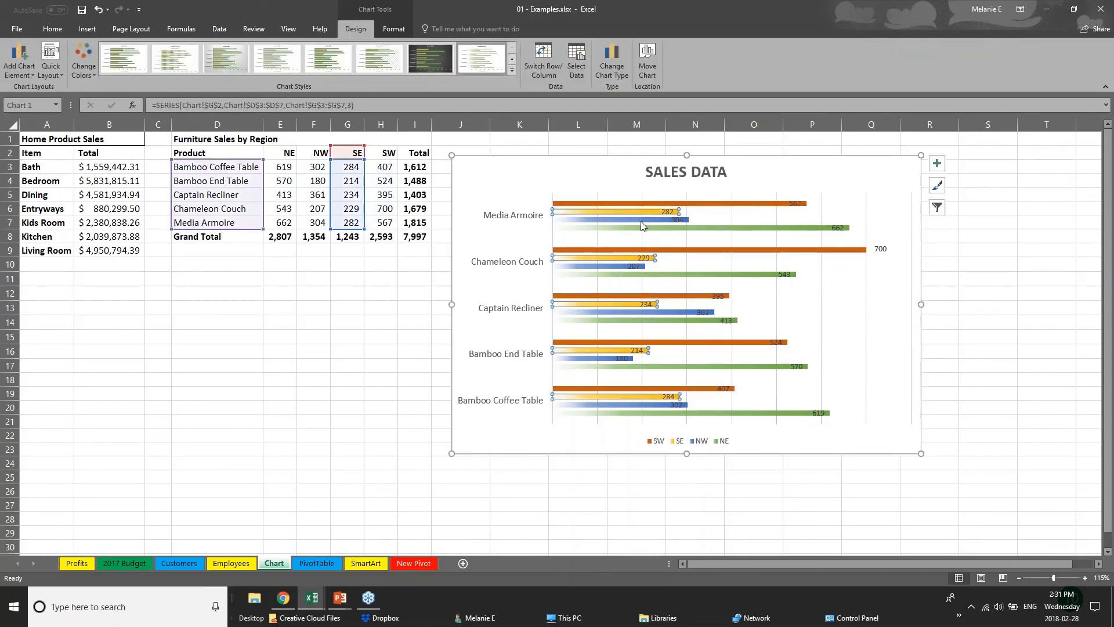
pyautogui.click(640, 221)
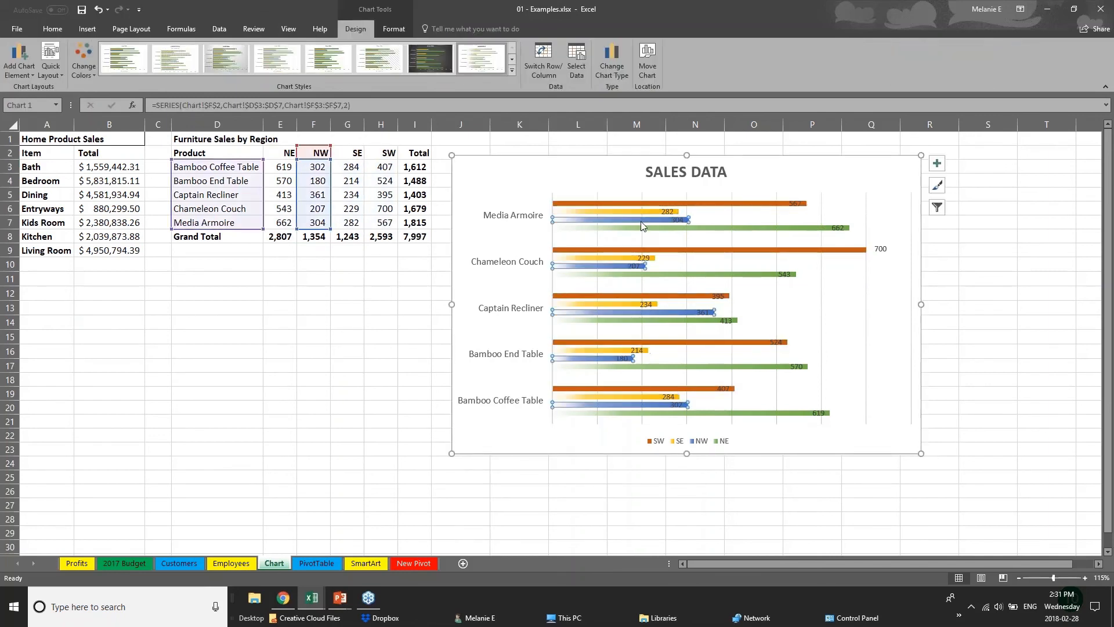
# Step: Change the NW sales value for Bamboo End Table in cell F4 to 181
pyautogui.click(319, 181)
pyautogui.doubleClick(320, 181)
pyautogui.doubleClick(321, 180)
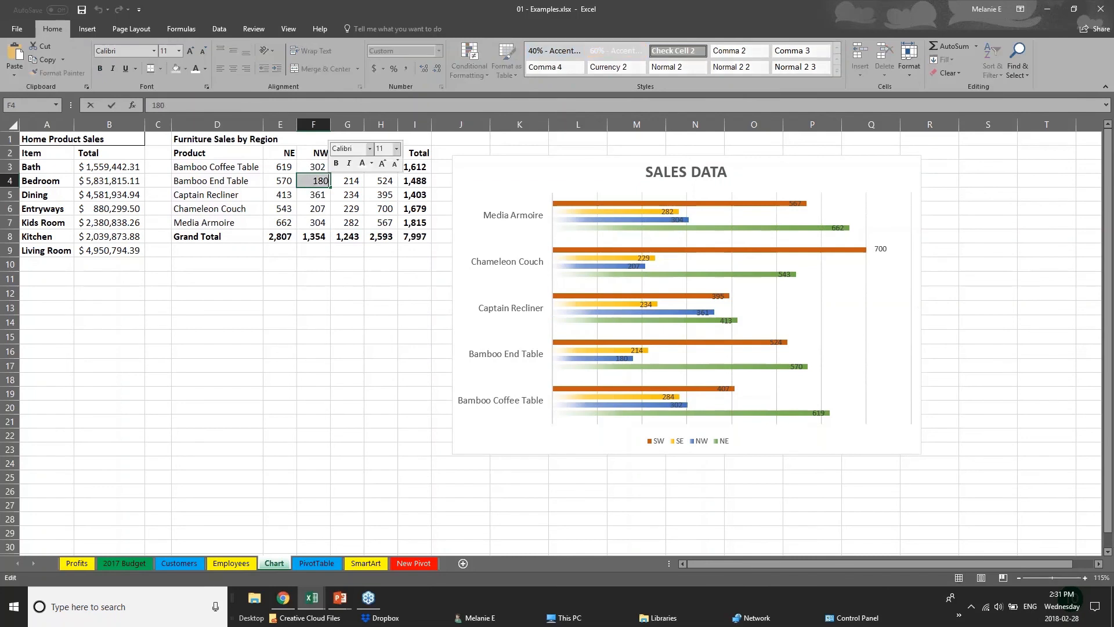
pyautogui.write('181')
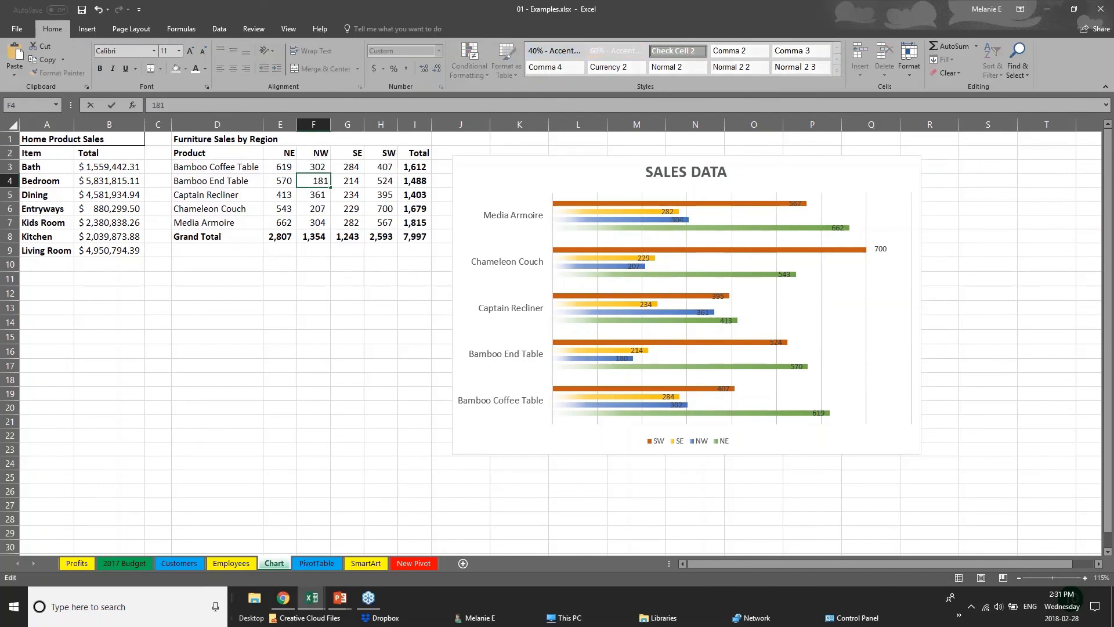
pyautogui.press('Return')
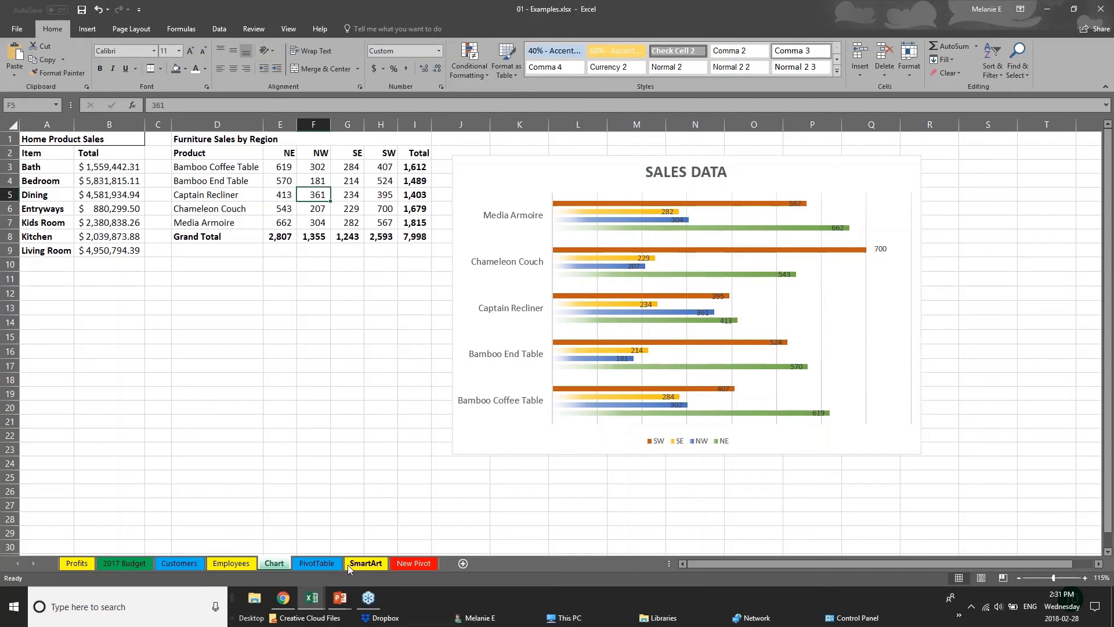
# Step: Switch to the PowerPoint slide show and advance to the "Creating Tables" slide
pyautogui.click(339, 600)
pyautogui.click(381, 572)
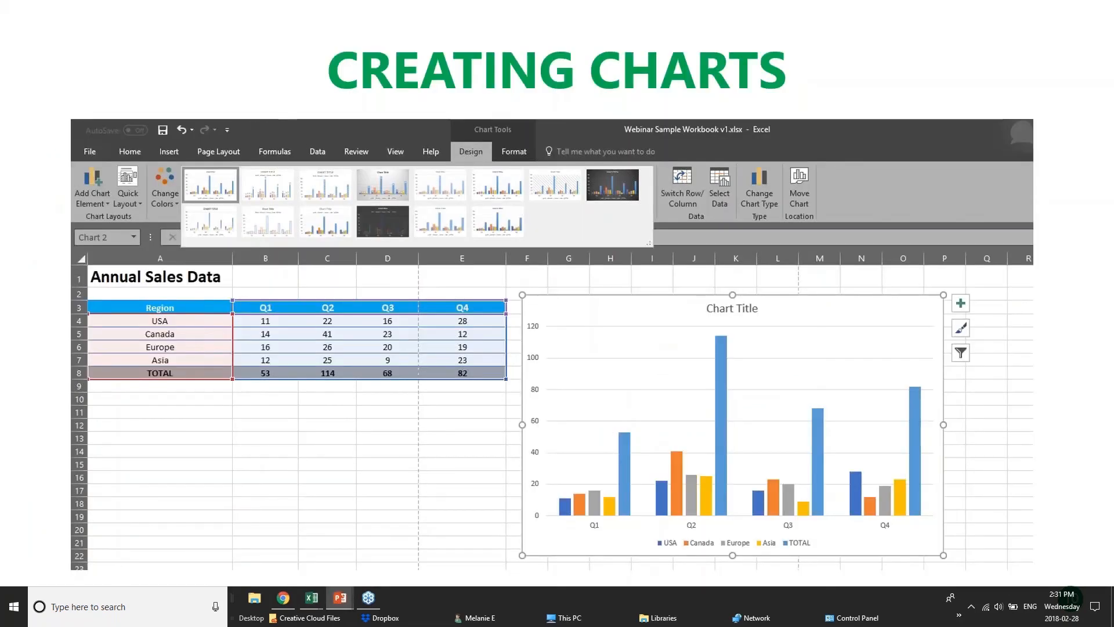
pyautogui.press('Right')
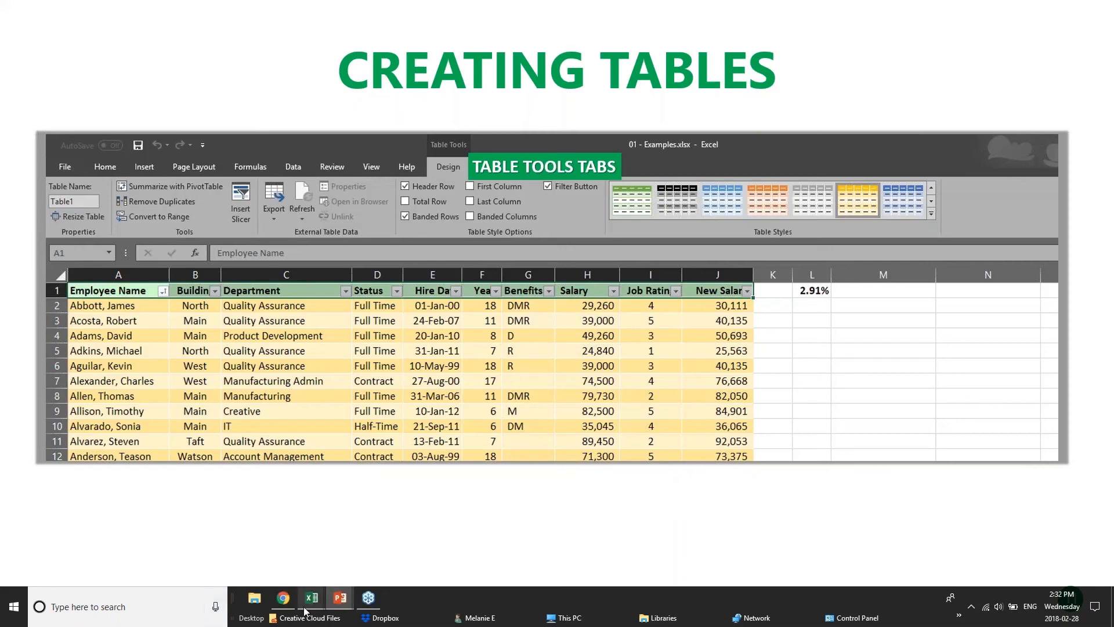
pyautogui.moveTo(306, 610)
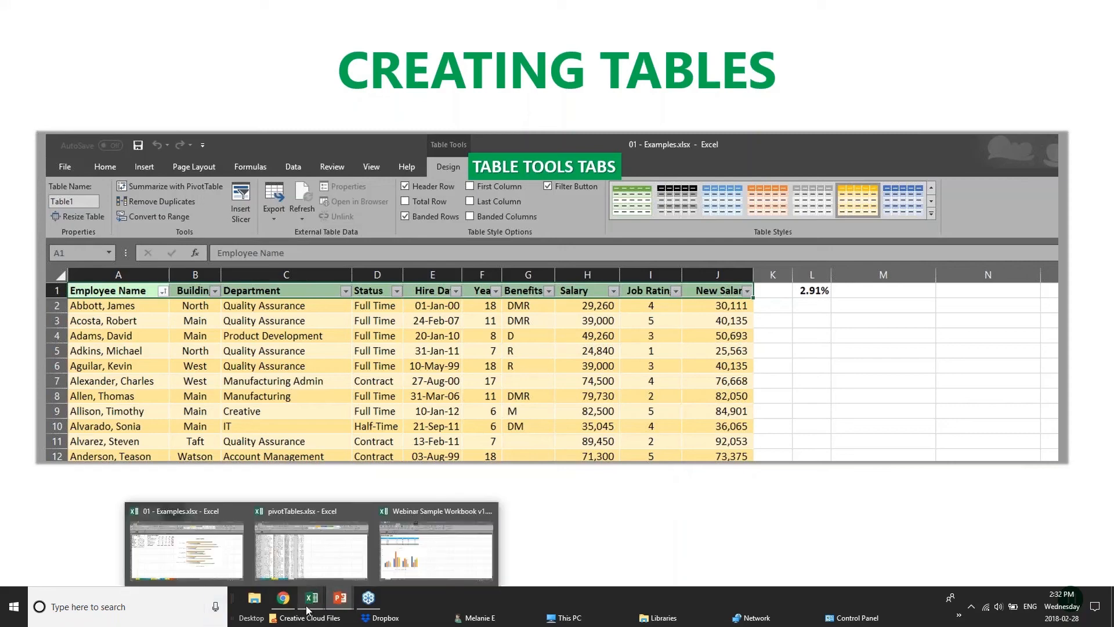
pyautogui.click(426, 555)
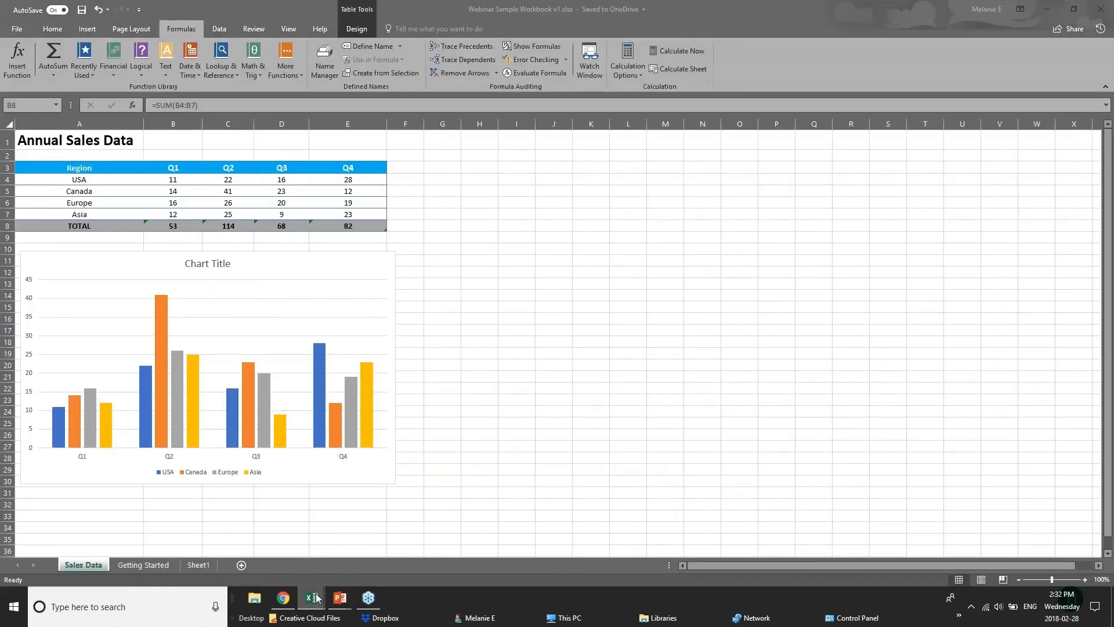
pyautogui.moveTo(311, 597)
pyautogui.click(305, 537)
# Step: Switch to the Excel workbook 01 - Examples.xlsx, open its Customers sheet and select the Name header in cell A2
pyautogui.click(305, 599)
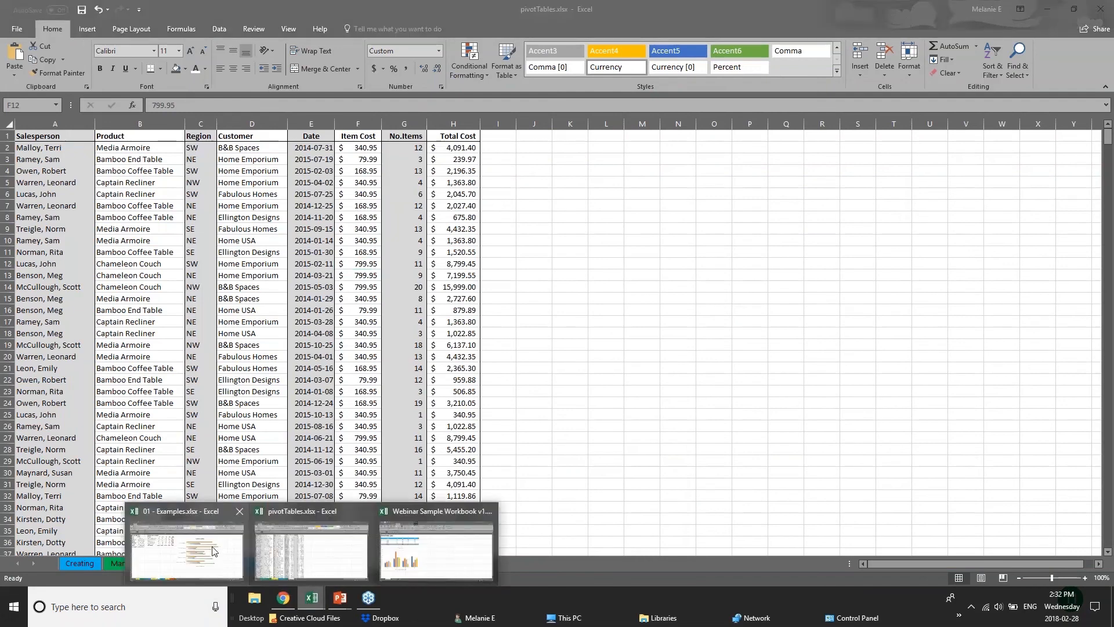
pyautogui.click(185, 547)
pyautogui.click(180, 563)
pyautogui.click(256, 194)
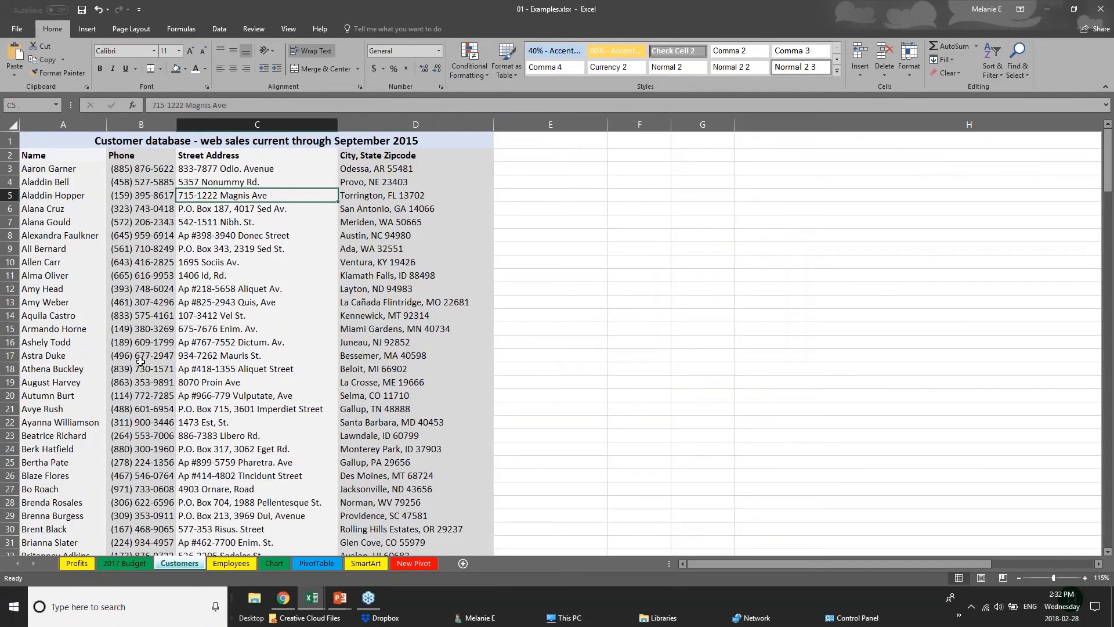
pyautogui.hotkey('ctrl', 'Home')
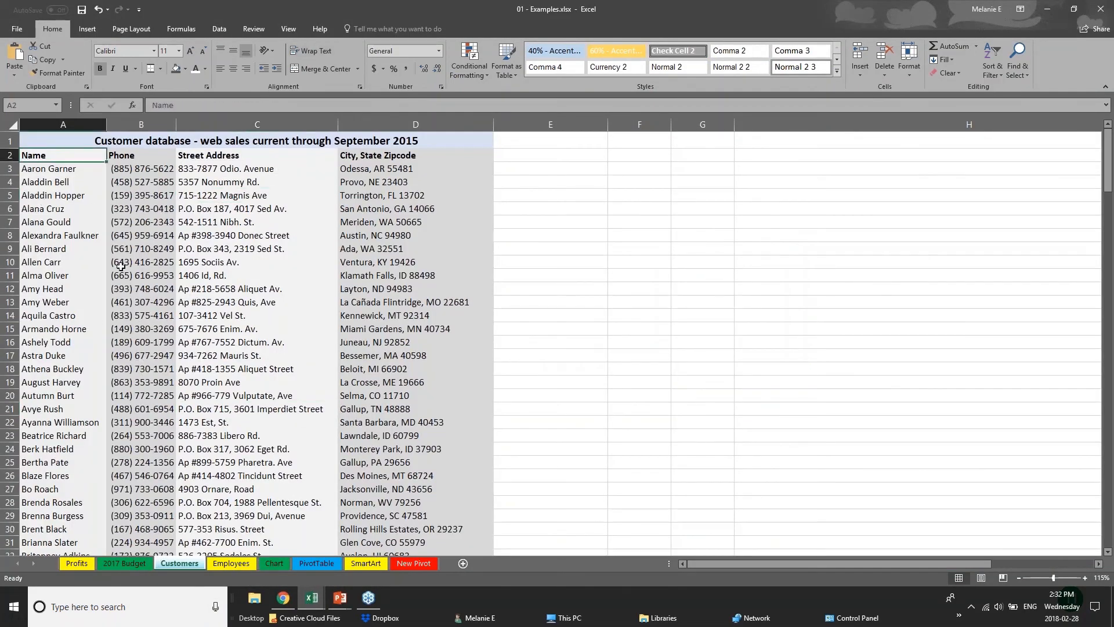
# Step: Look through the customer records on the Customers sheet, from the header row down to the end of the list
pyautogui.scroll(-20, 120, 265)
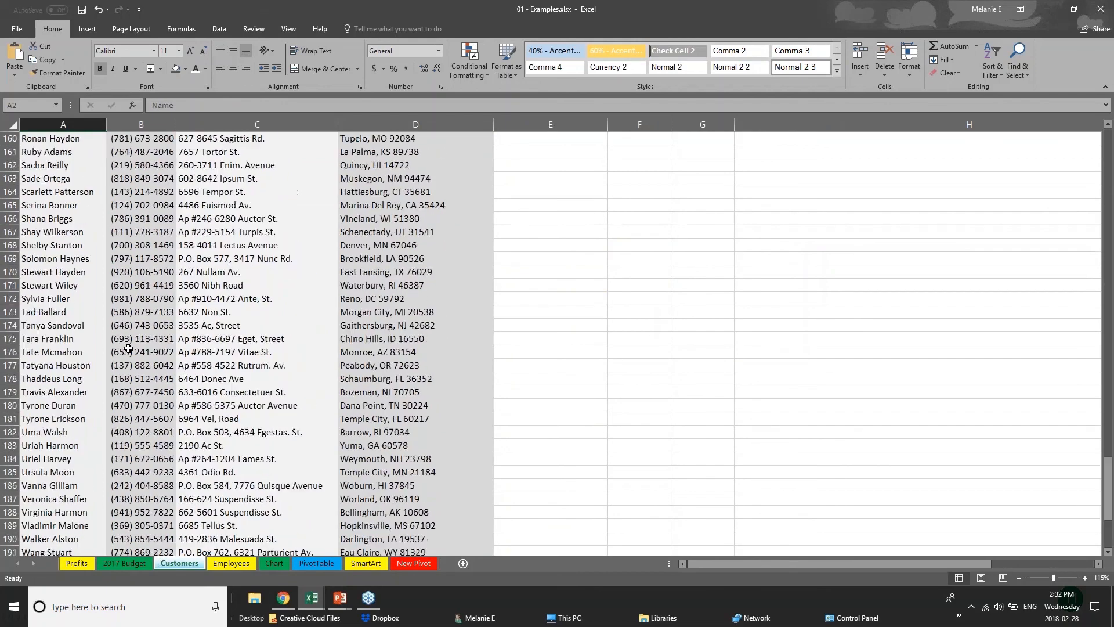
pyautogui.scroll(-3, 128, 349)
pyautogui.moveTo(1107, 525); pyautogui.dragTo(1107, 145)
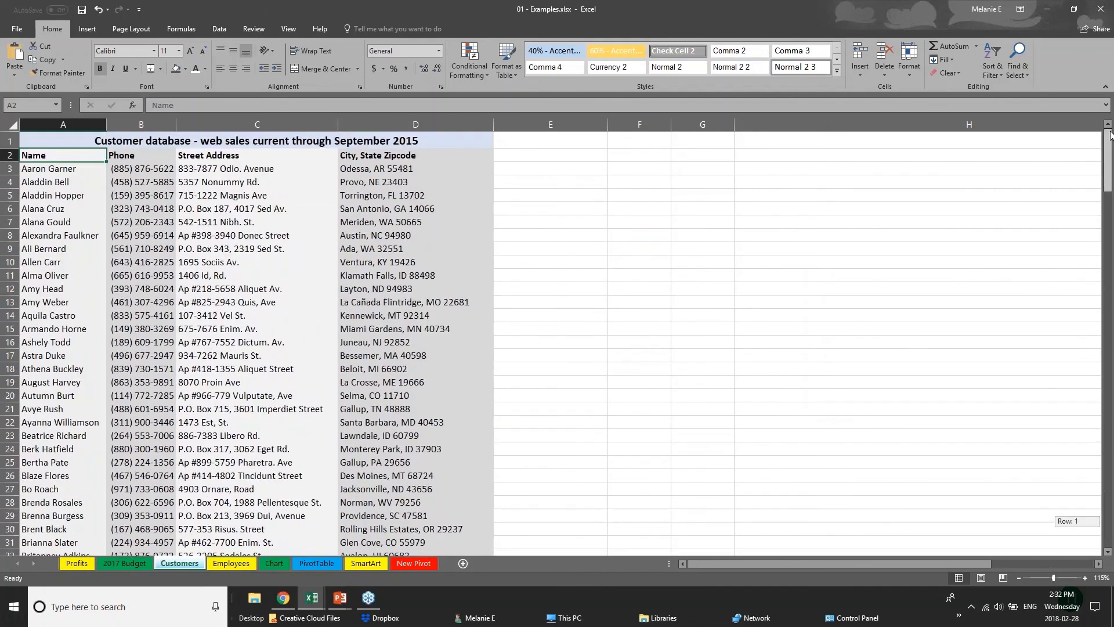
pyautogui.click(141, 183)
pyautogui.click(82, 197)
pyautogui.scroll(-2, 45, 386)
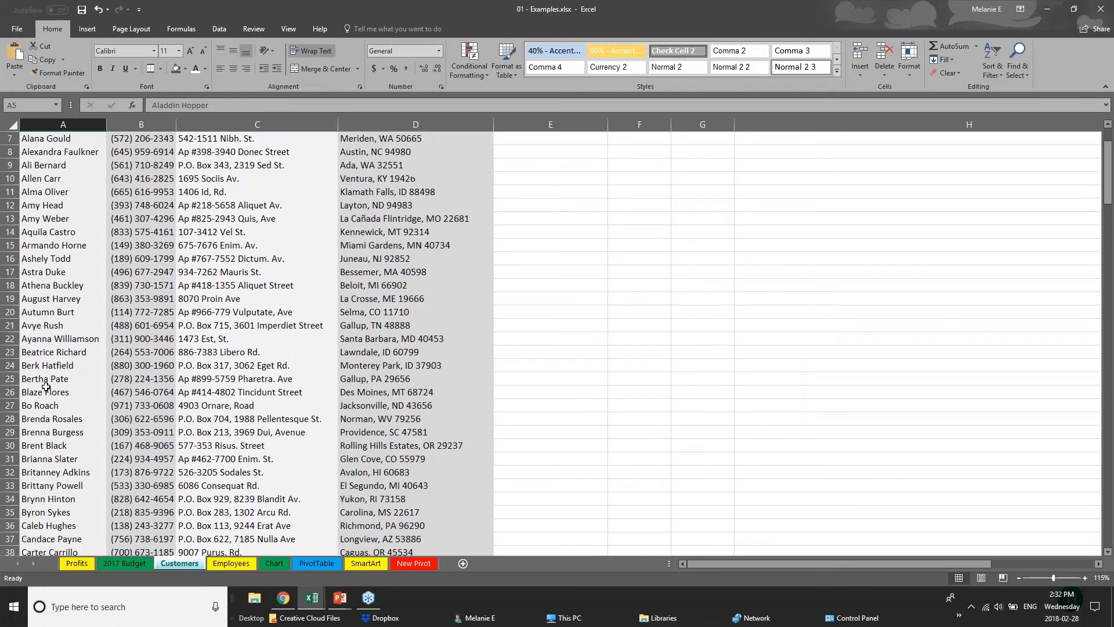
pyautogui.scroll(2, 46, 386)
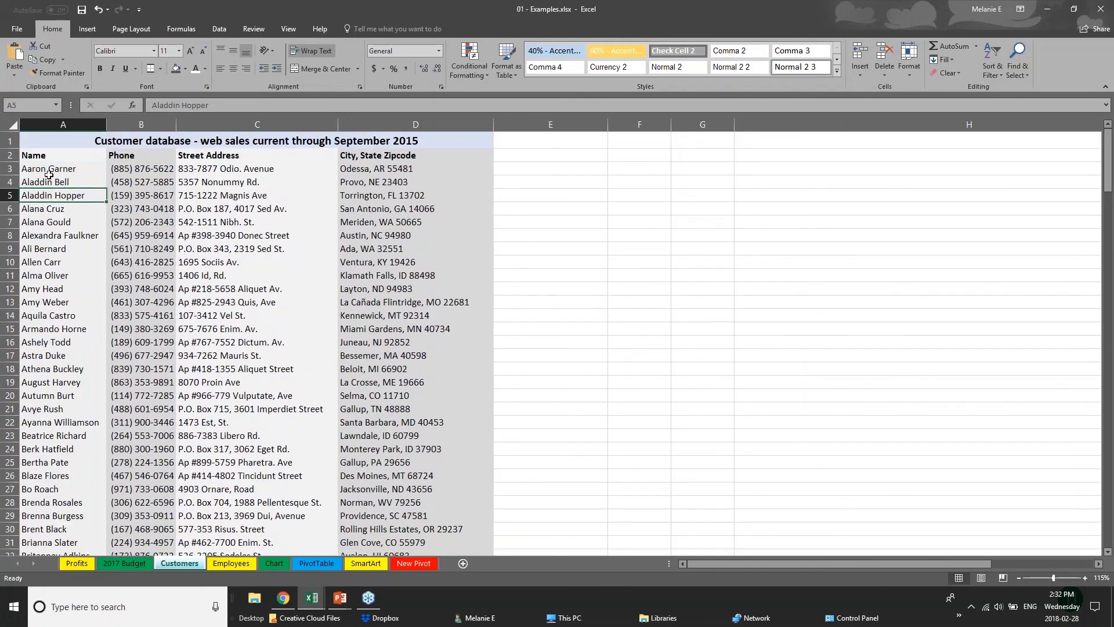
# Step: Try to convert the entire Customers sheet into a table with headers
pyautogui.click(13, 126)
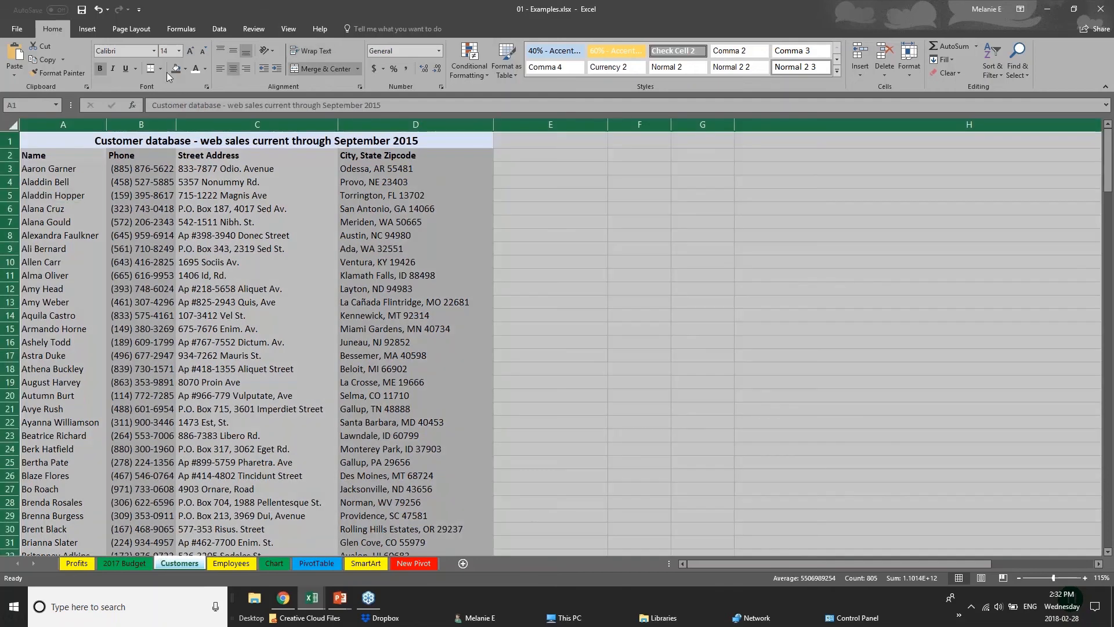
pyautogui.click(81, 29)
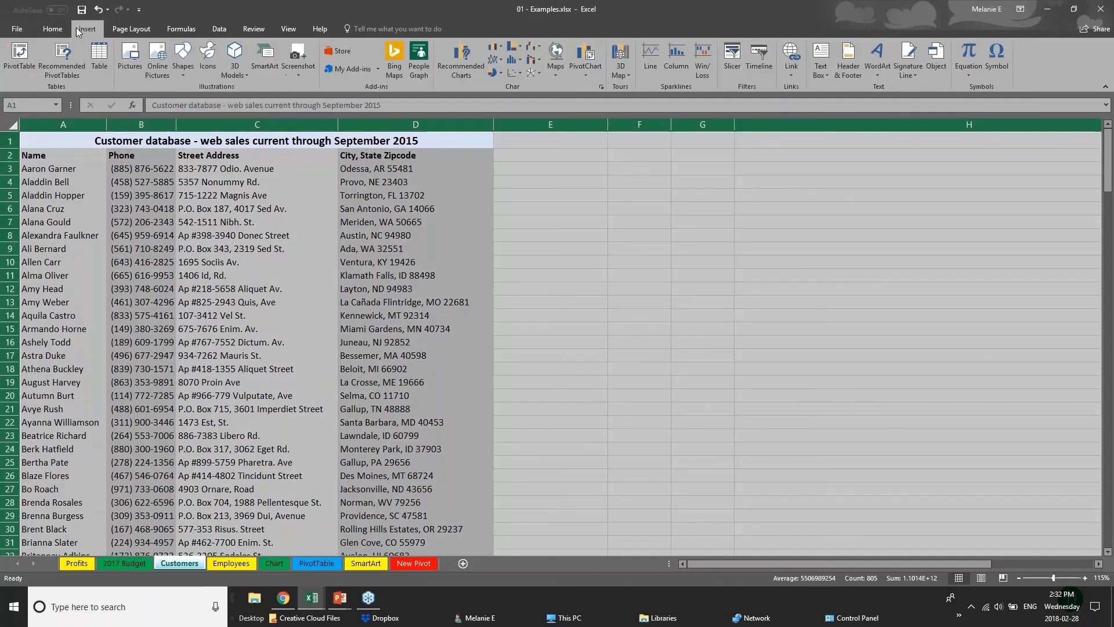
pyautogui.click(102, 64)
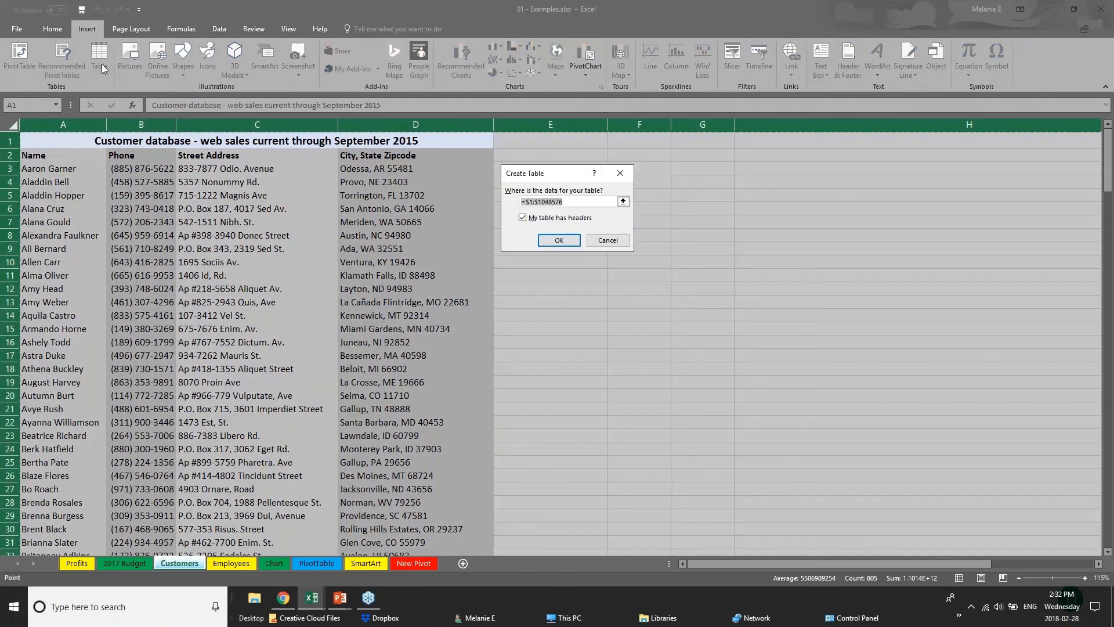
pyautogui.click(559, 240)
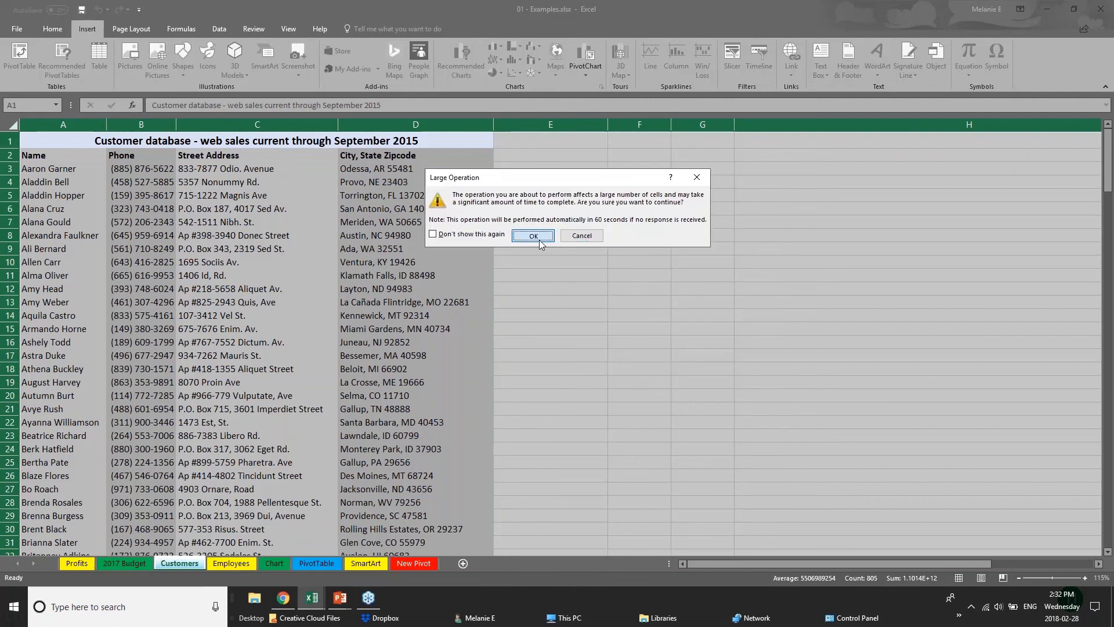
pyautogui.click(582, 237)
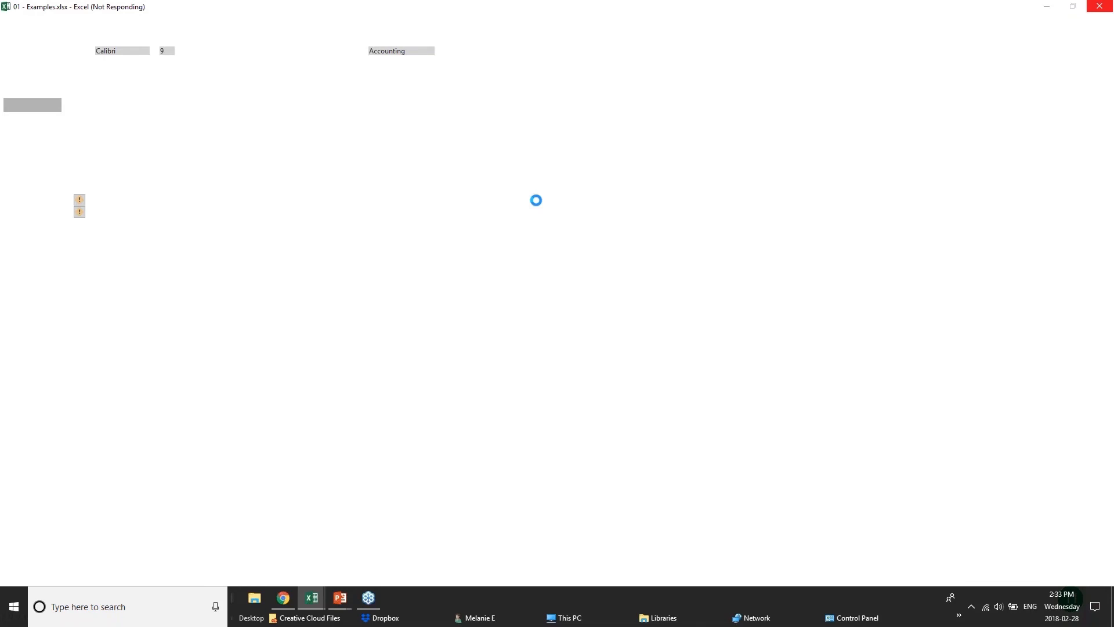
# Step: Switch to the PowerPoint slide show at the "Creating Tables" slide
pyautogui.moveTo(340, 598)
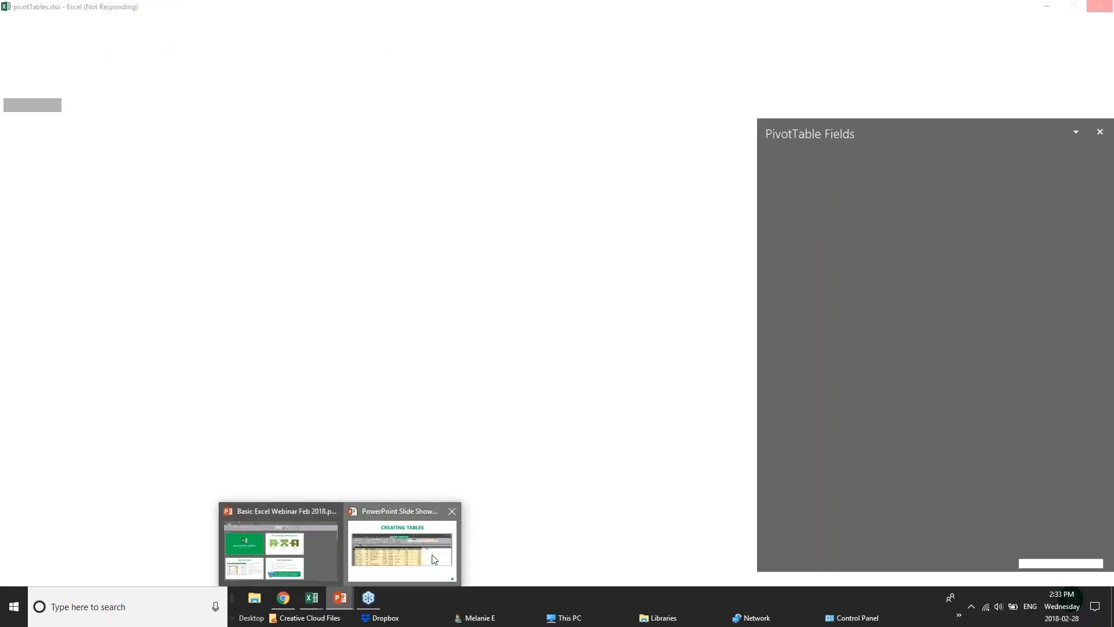
pyautogui.click(430, 554)
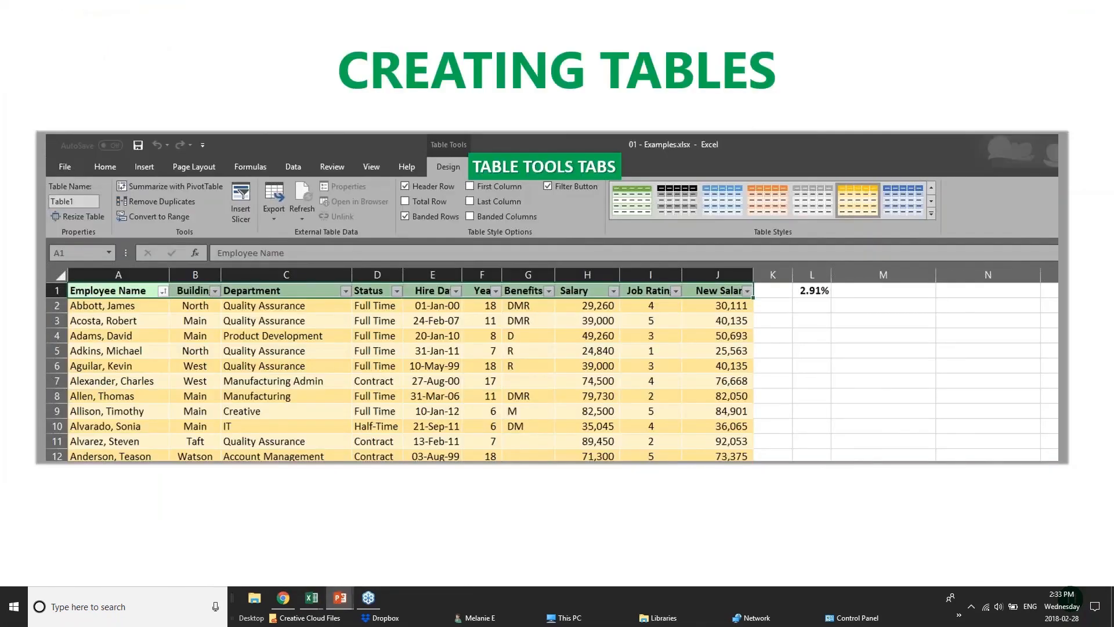
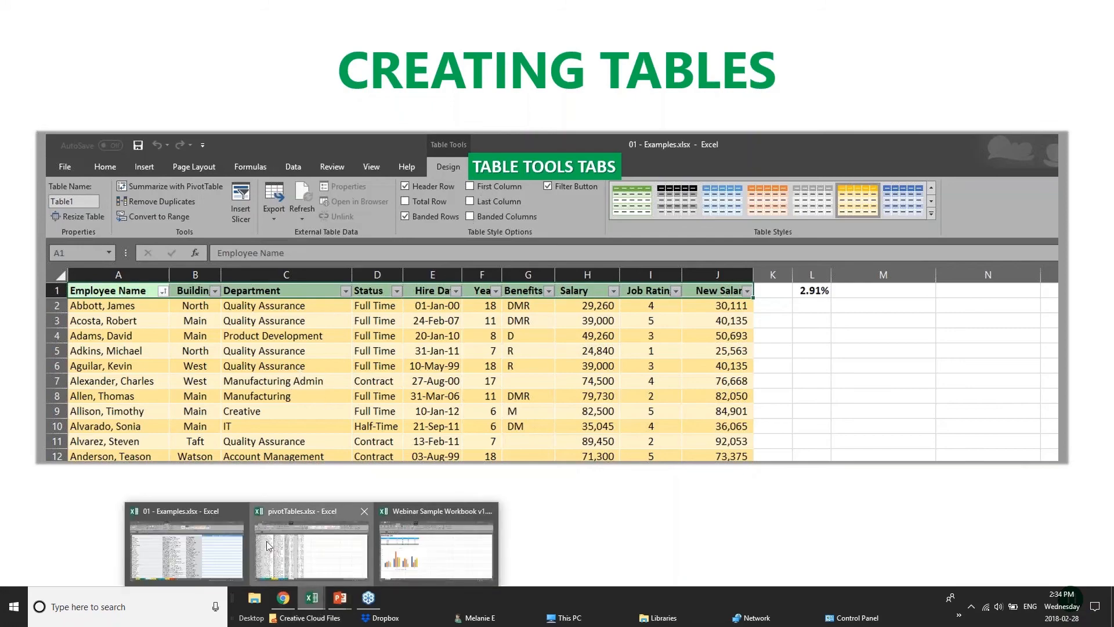
# Step: Switch to the 01 - Examples.xlsx workbook and undo the whole-sheet table conversion on the Customers sheet
pyautogui.click(268, 545)
pyautogui.moveTo(311, 598)
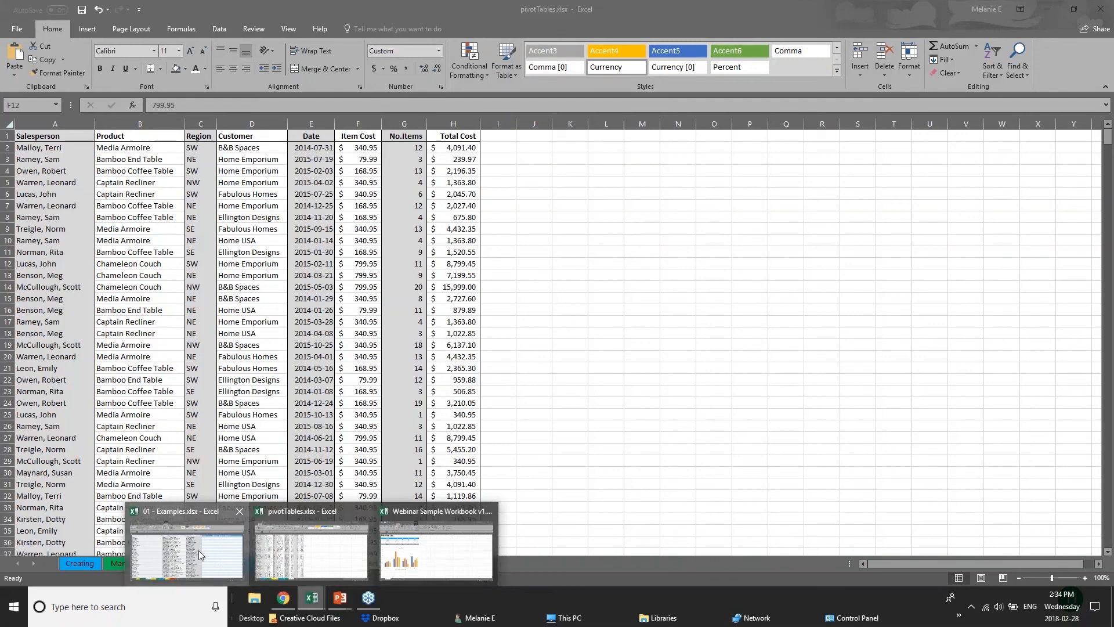
pyautogui.click(198, 550)
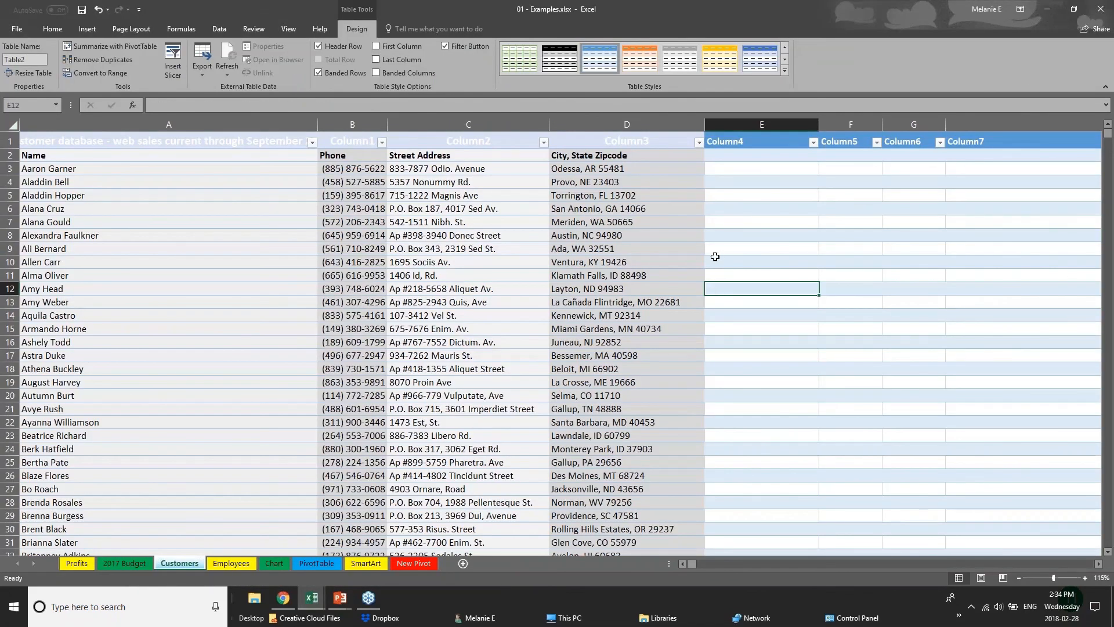
pyautogui.click(12, 124)
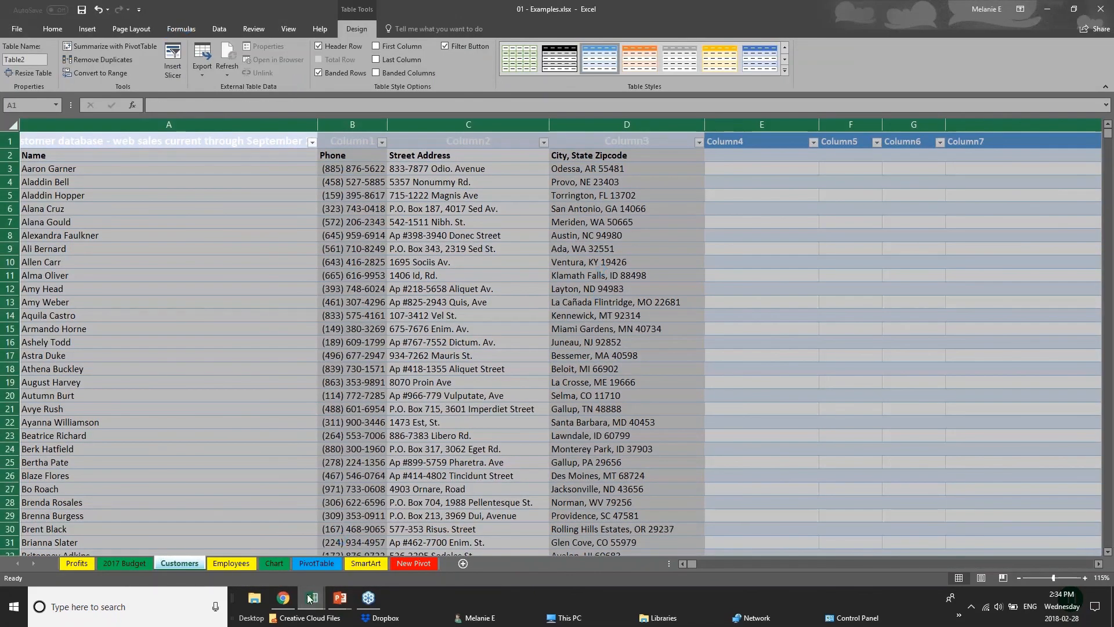
pyautogui.moveTo(311, 598)
pyautogui.hotkey('ctrl', 'z')
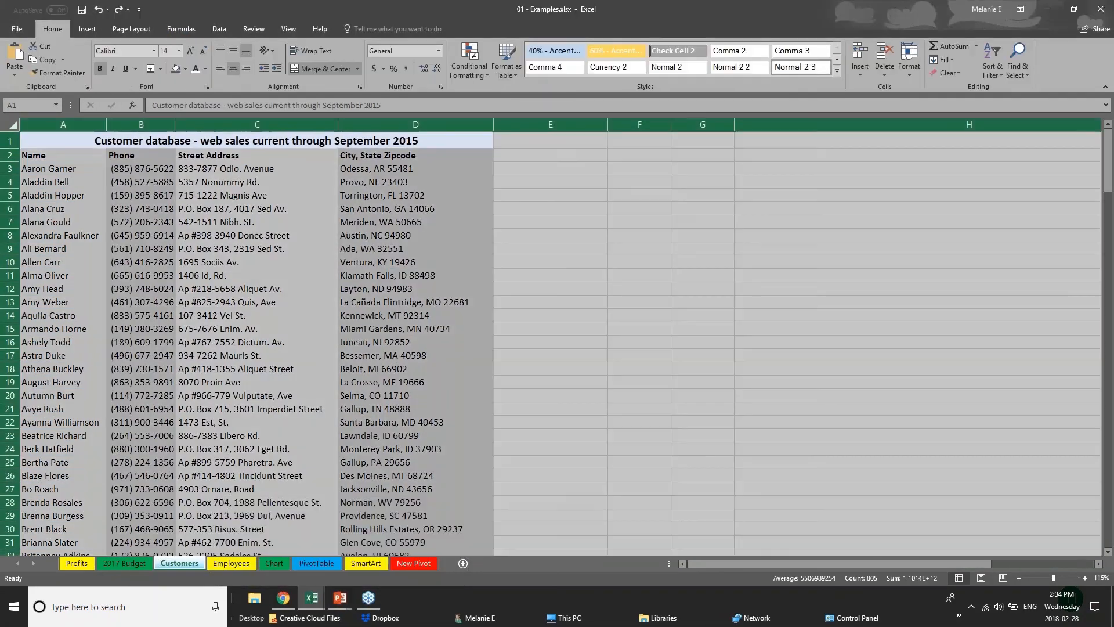
pyautogui.click(69, 144)
pyautogui.click(13, 125)
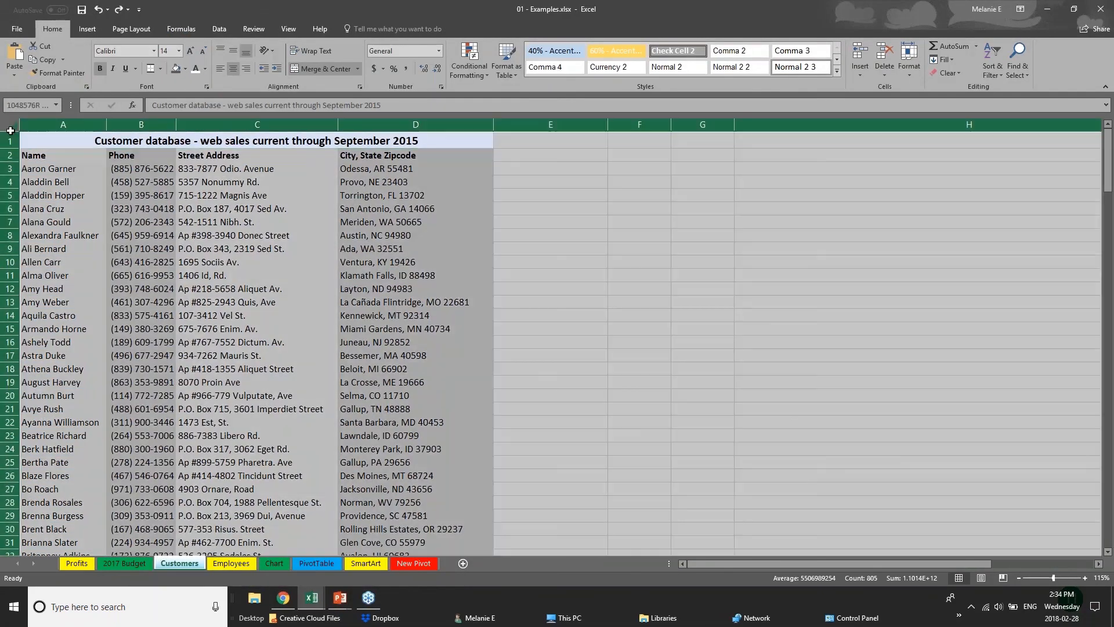
pyautogui.click(185, 181)
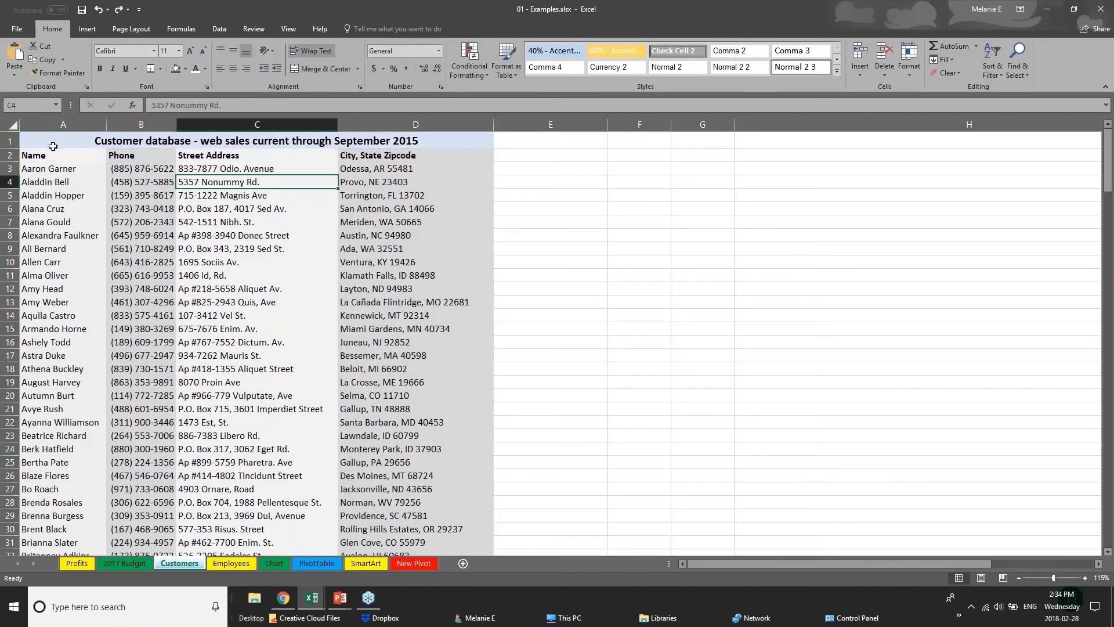
# Step: Try to create a table without headers from the merged title row A1:D1 of the Customers sheet, and undo it
pyautogui.click(52, 145)
pyautogui.click(87, 29)
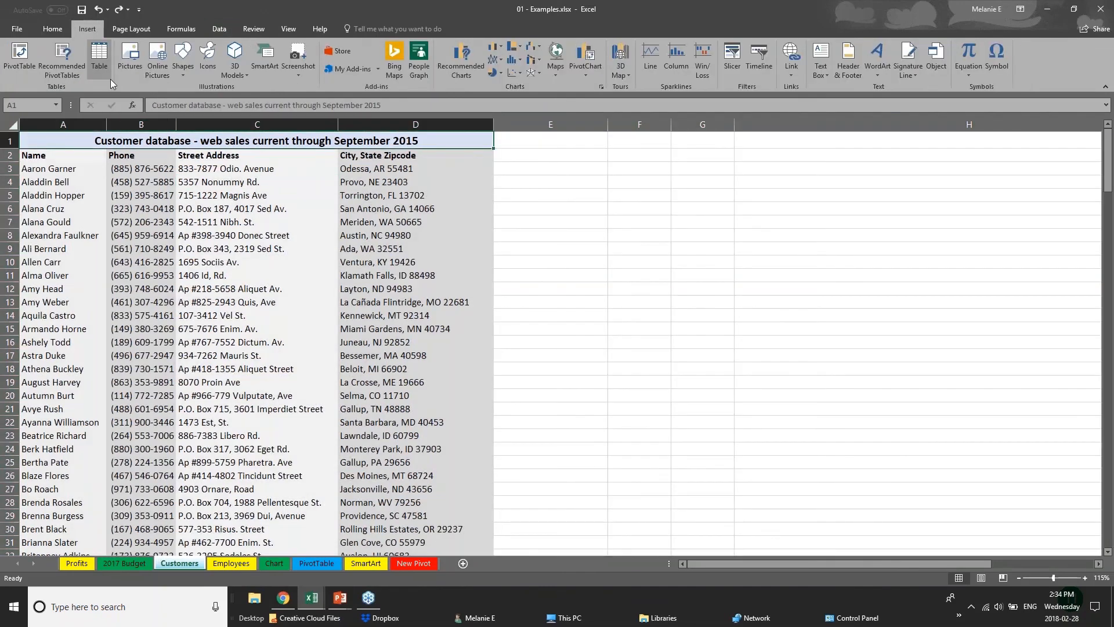
pyautogui.click(96, 64)
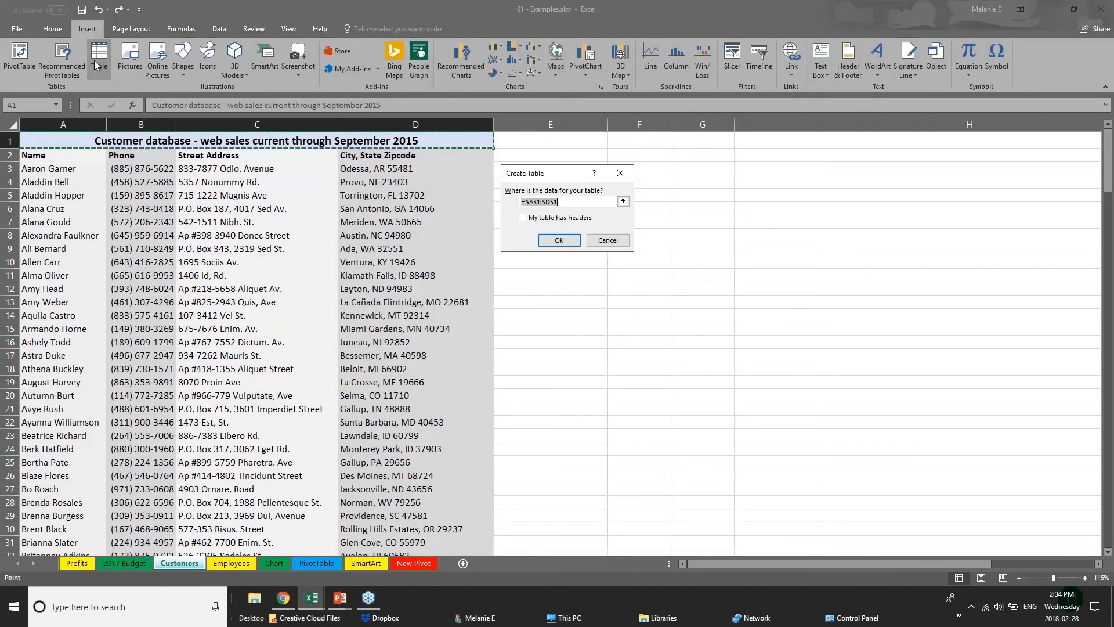
pyautogui.click(547, 241)
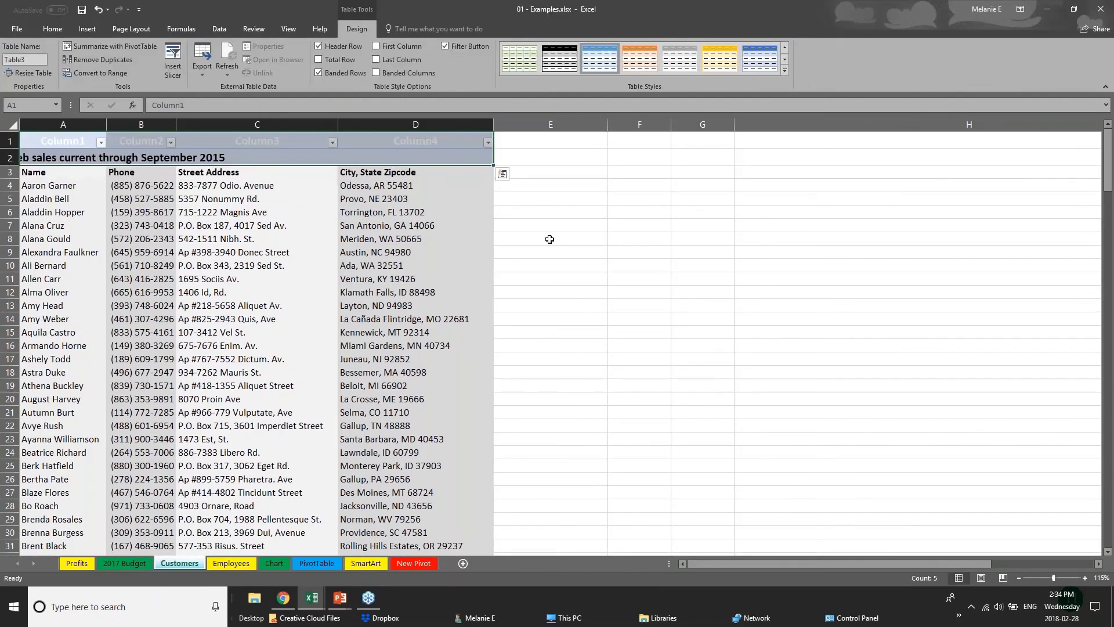
pyautogui.hotkey('ctrl', 'z')
pyautogui.click(13, 125)
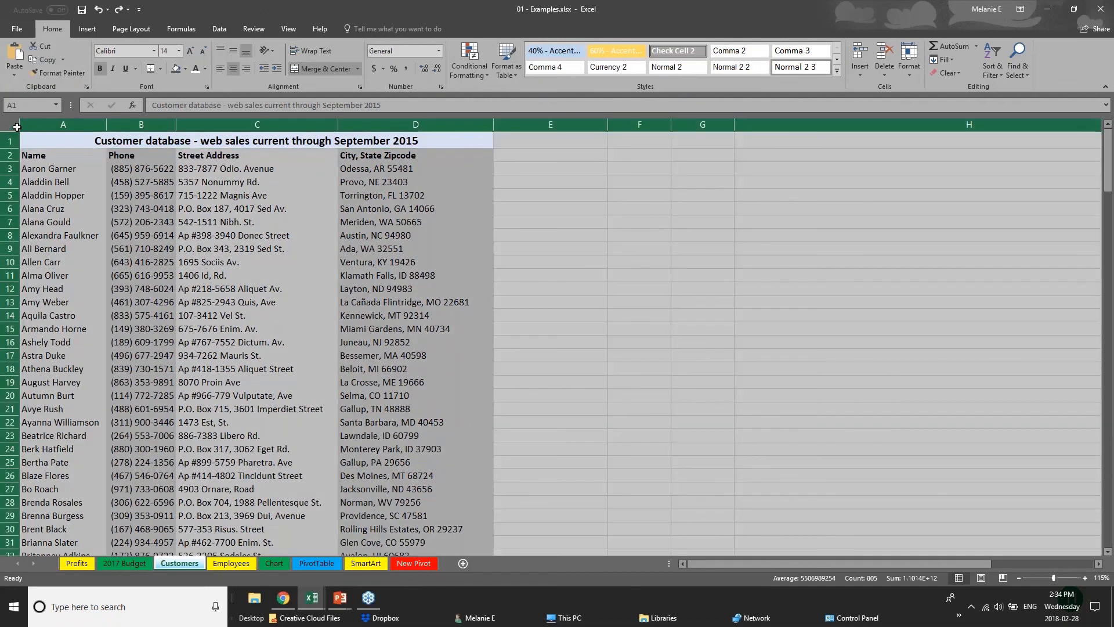
pyautogui.click(249, 432)
# Step: Convert the Furniture Sales by Region range D1:I8 on the Chart sheet into a table with headers
pyautogui.click(275, 564)
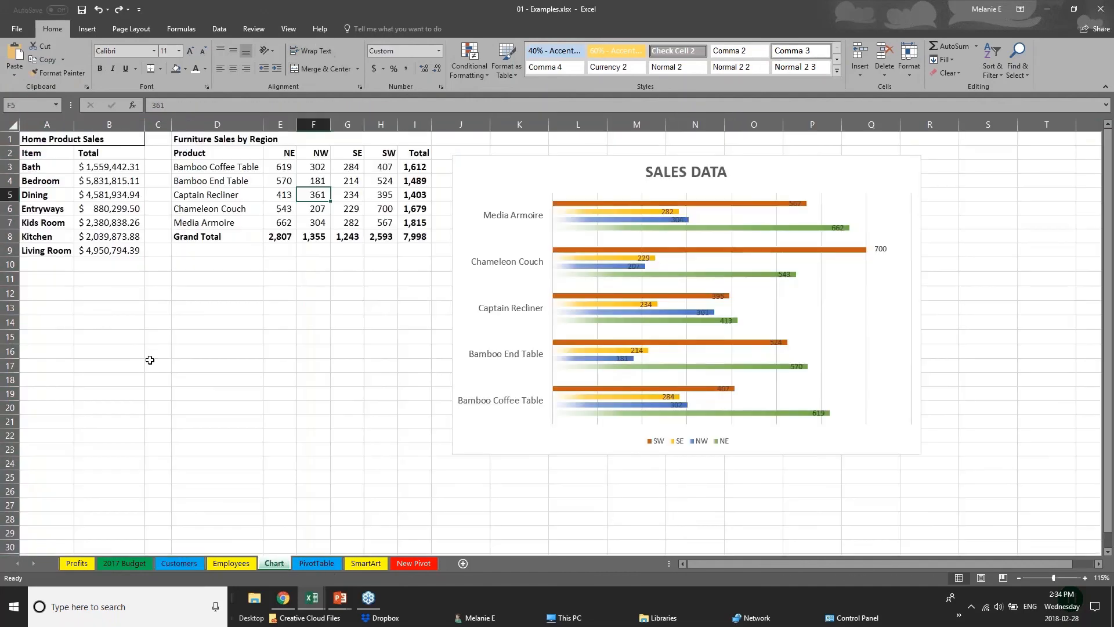
pyautogui.moveTo(209, 144); pyautogui.dragTo(414, 236)
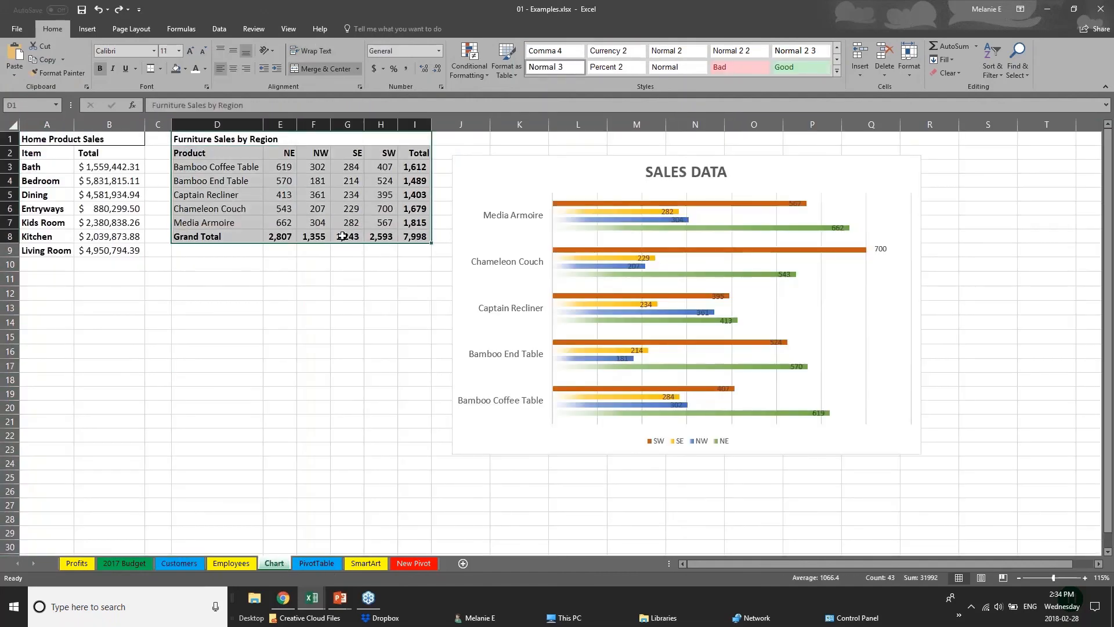
pyautogui.click(87, 29)
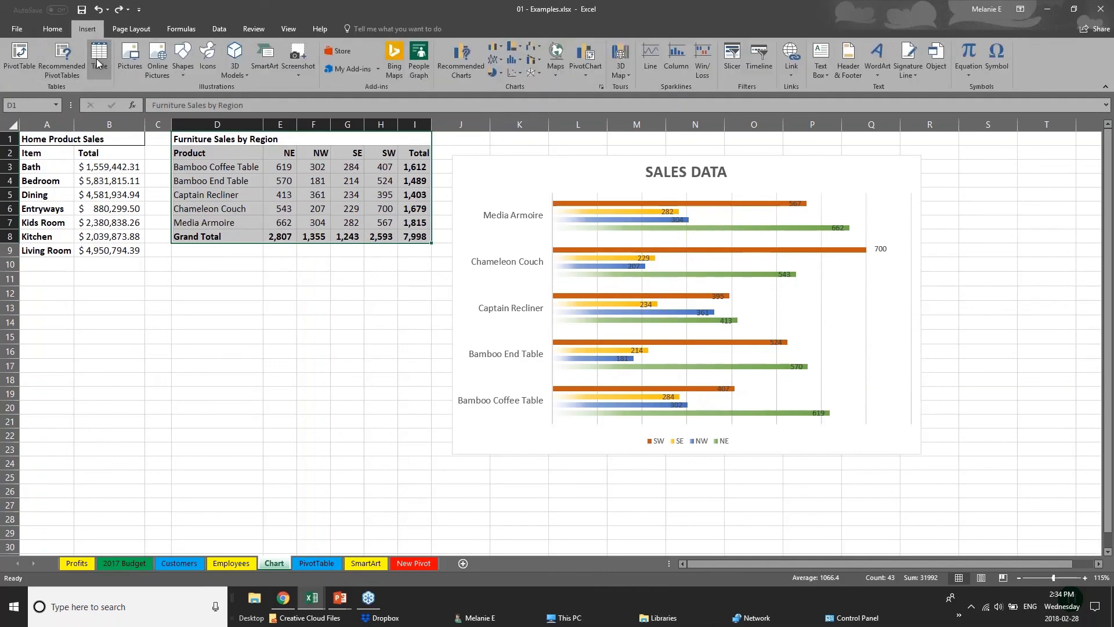
pyautogui.click(99, 58)
pyautogui.click(559, 240)
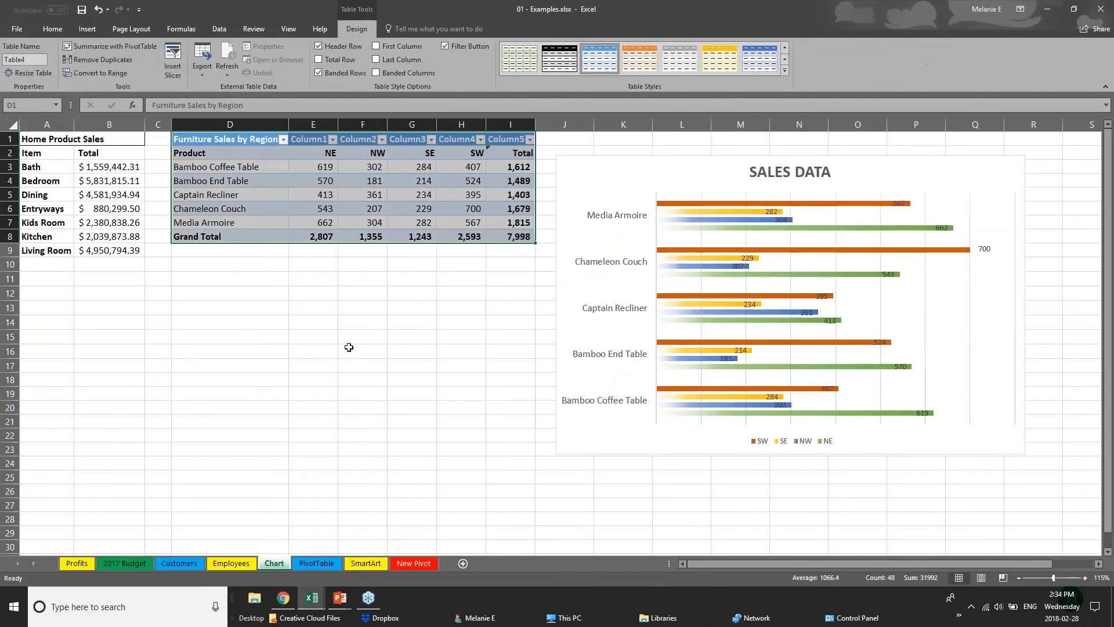
# Step: Apply the orange Medium table style with grey banded rows to the entire furniture sales table
pyautogui.click(349, 347)
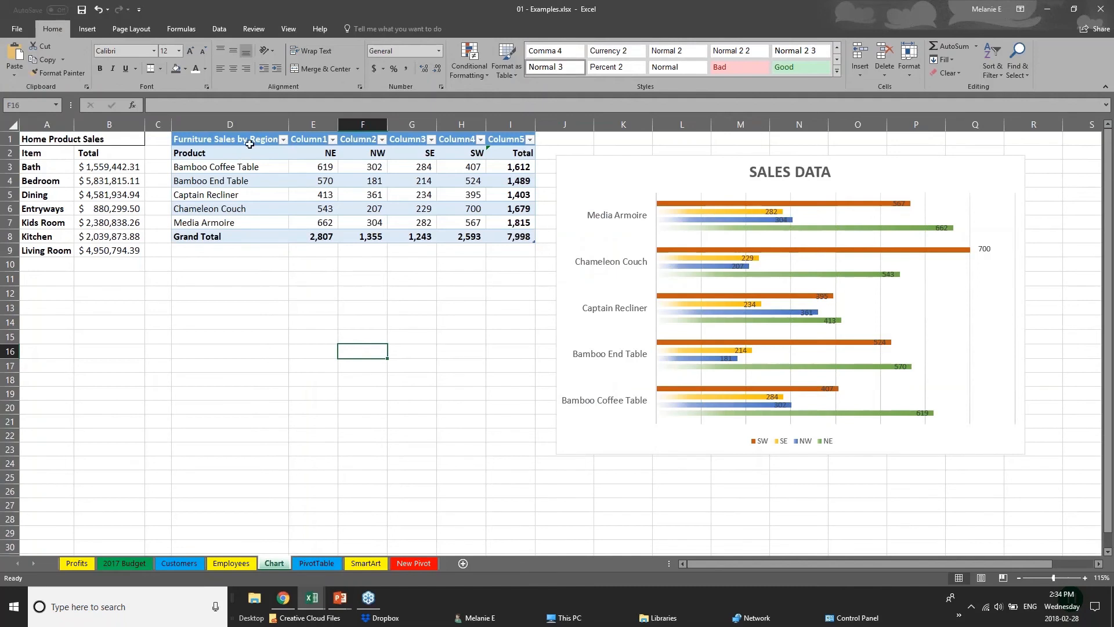
pyautogui.click(255, 144)
pyautogui.moveTo(254, 145); pyautogui.dragTo(526, 243)
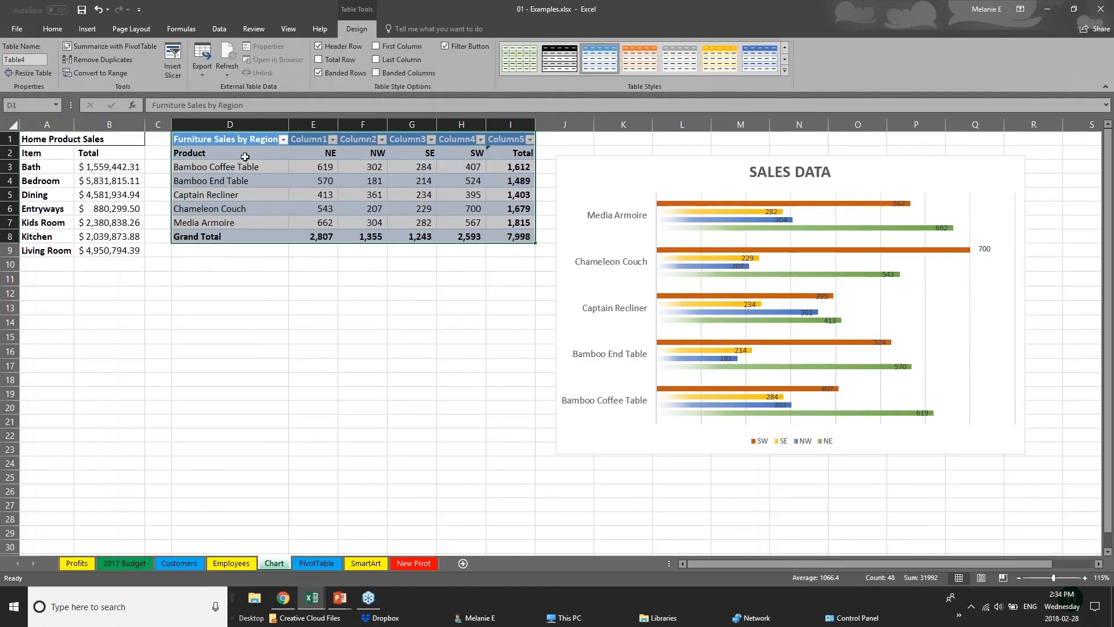
pyautogui.click(785, 71)
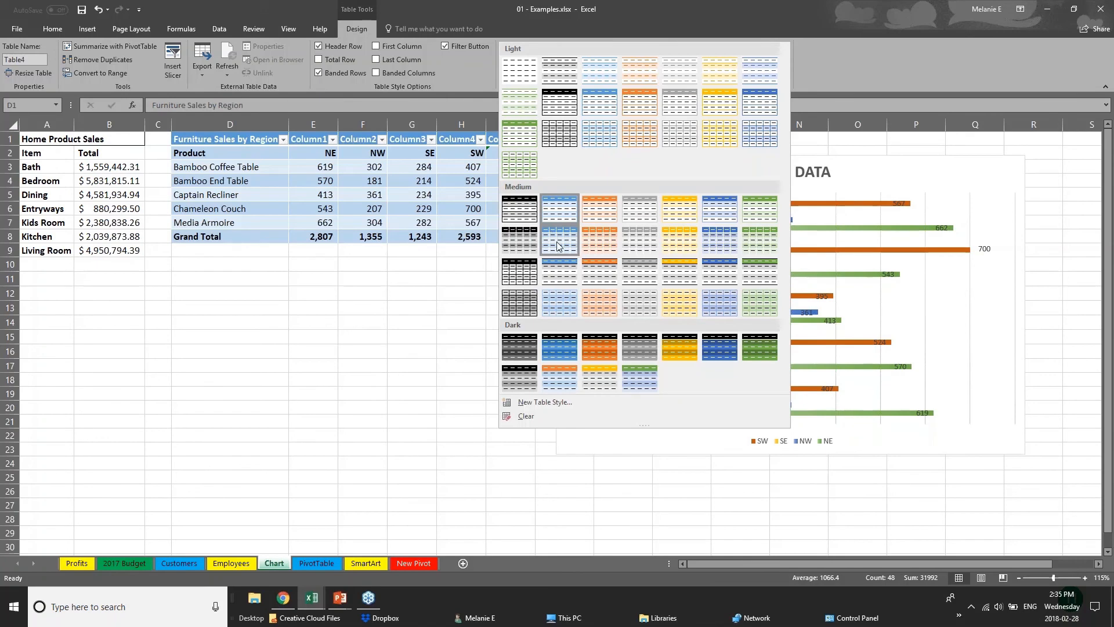
pyautogui.click(607, 280)
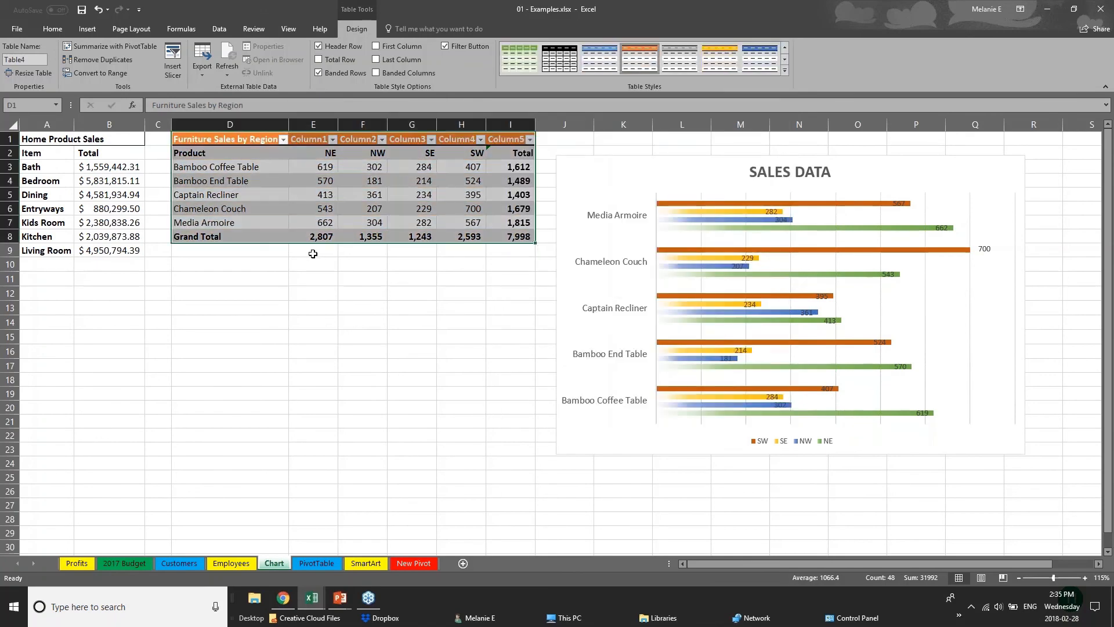
# Step: Turn on the First Column formatting option to emphasise the product names in the furniture sales table
pyautogui.click(264, 236)
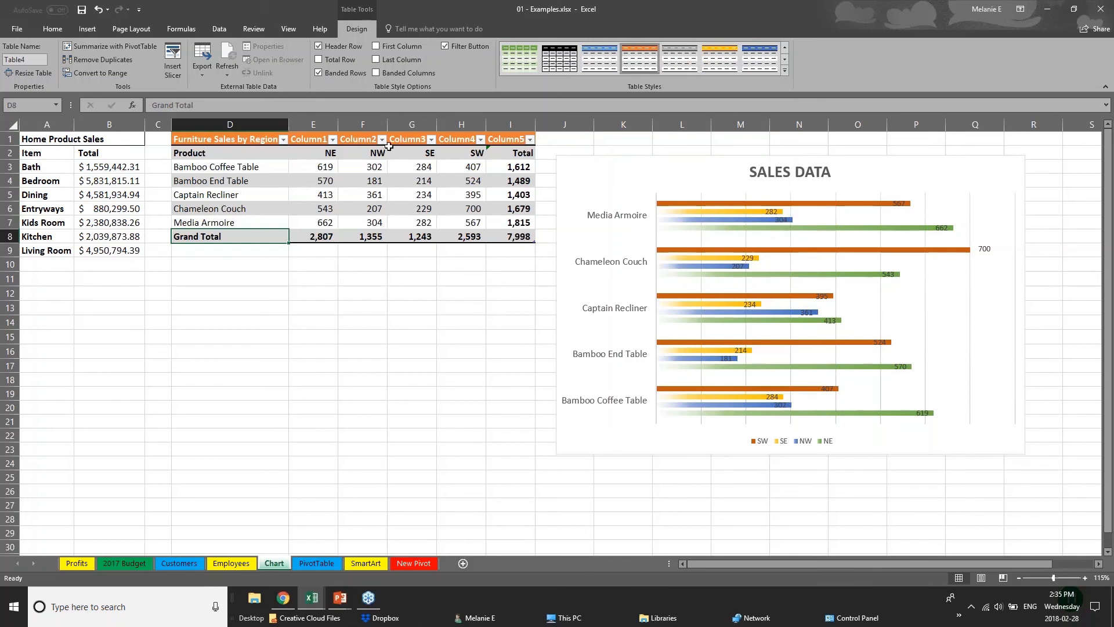
pyautogui.click(212, 152)
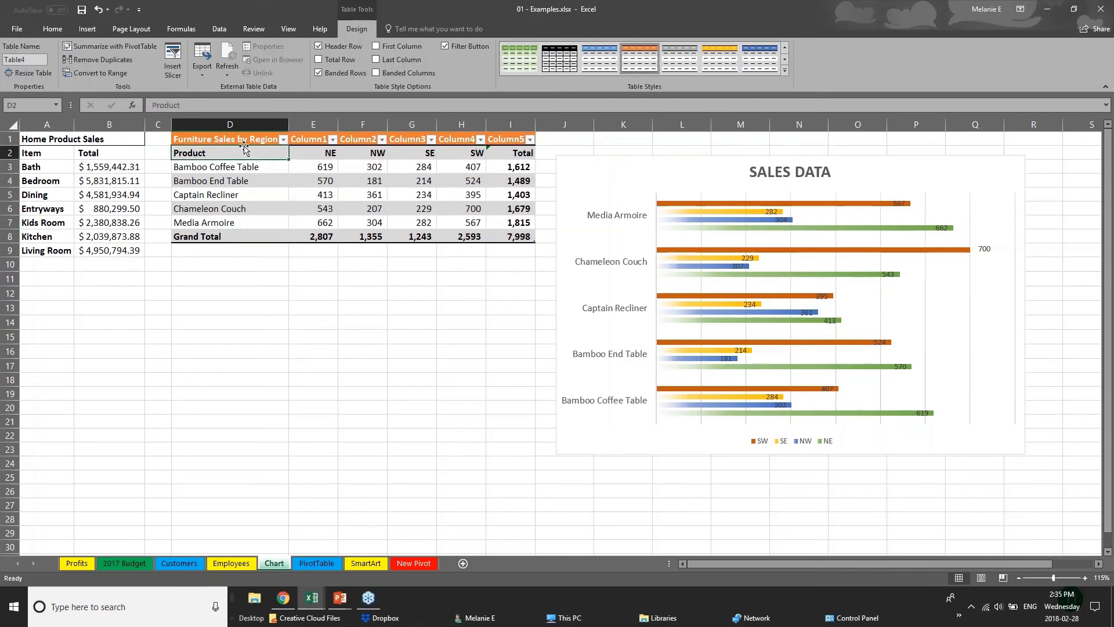
pyautogui.moveTo(243, 153); pyautogui.dragTo(244, 222)
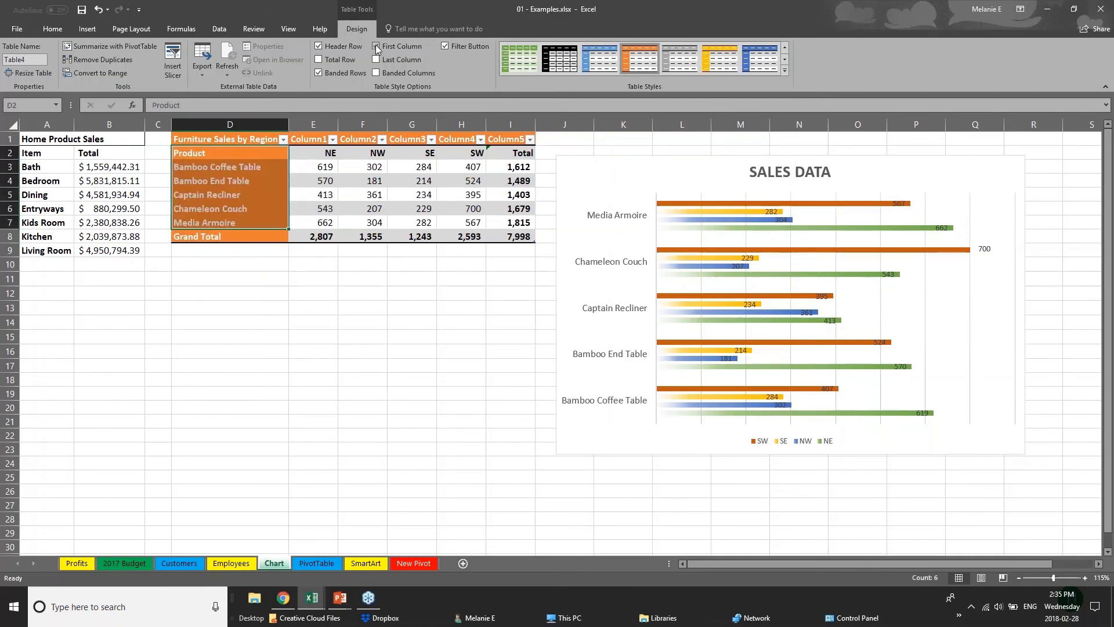
pyautogui.click(292, 327)
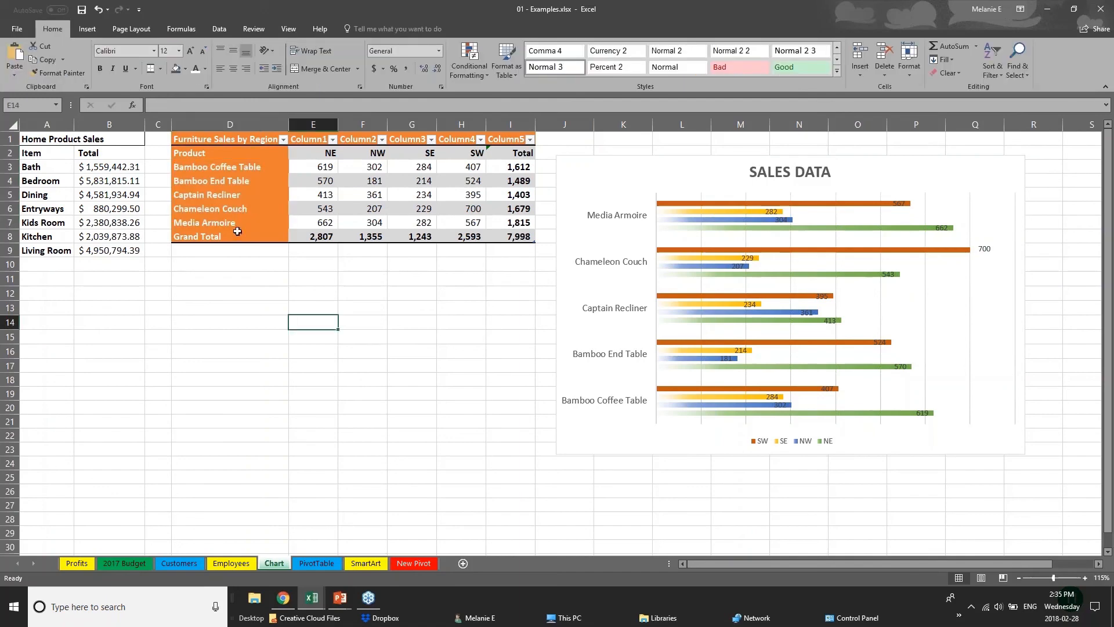
pyautogui.click(211, 145)
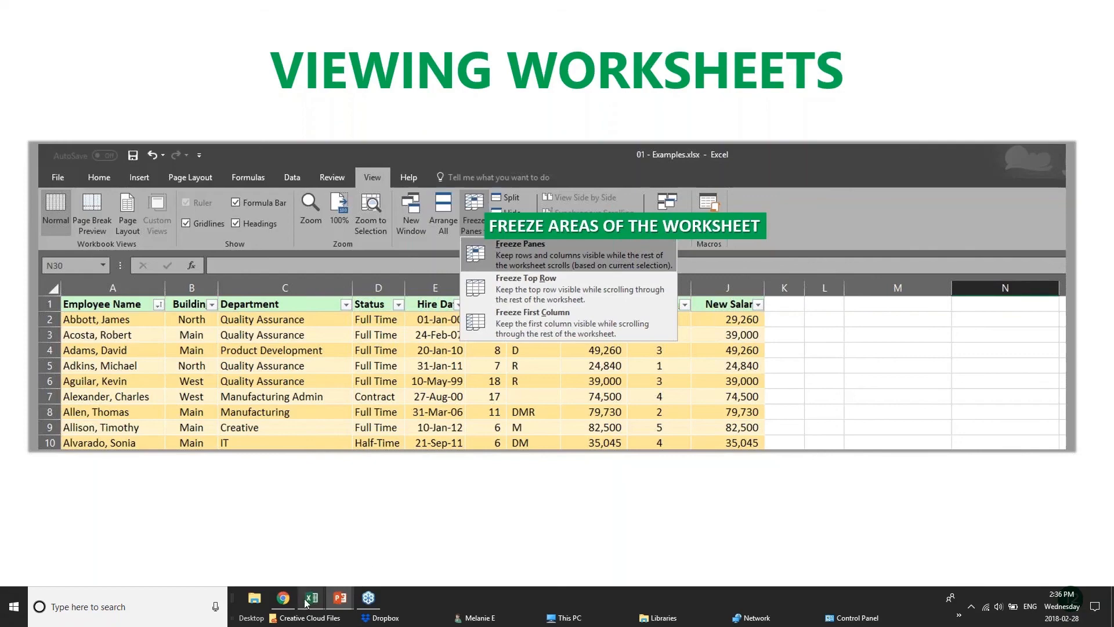
# Step: Switch to pivotTables.xlsx and look through the PivotChart sheet's sales records beyond row 360, returning to the header row
pyautogui.moveTo(310, 604)
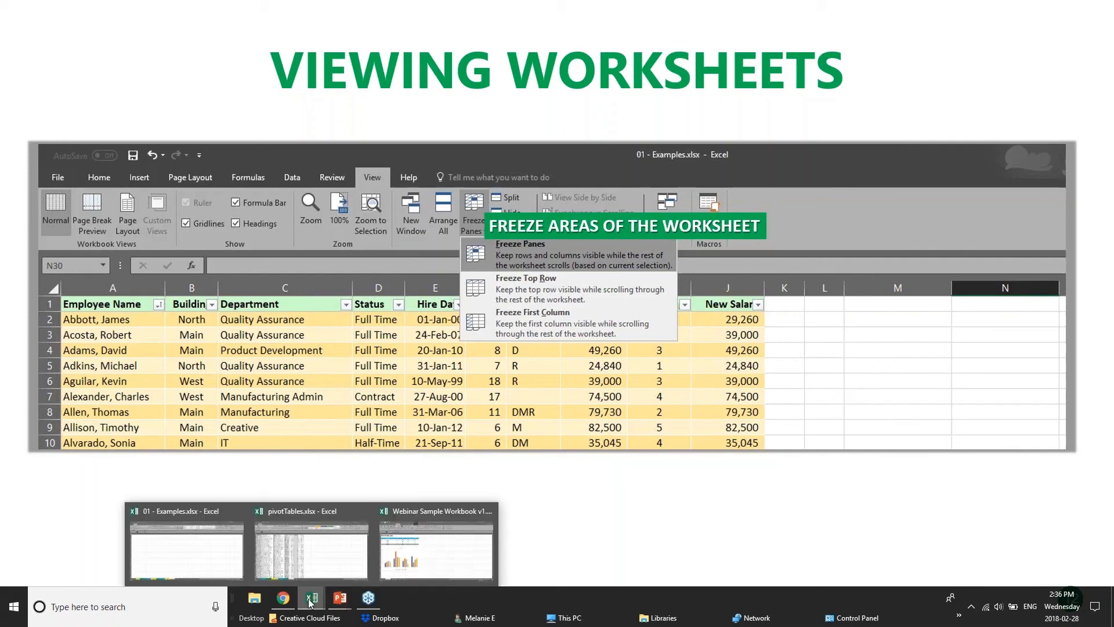
pyautogui.click(298, 559)
pyautogui.scroll(-2, 244, 337)
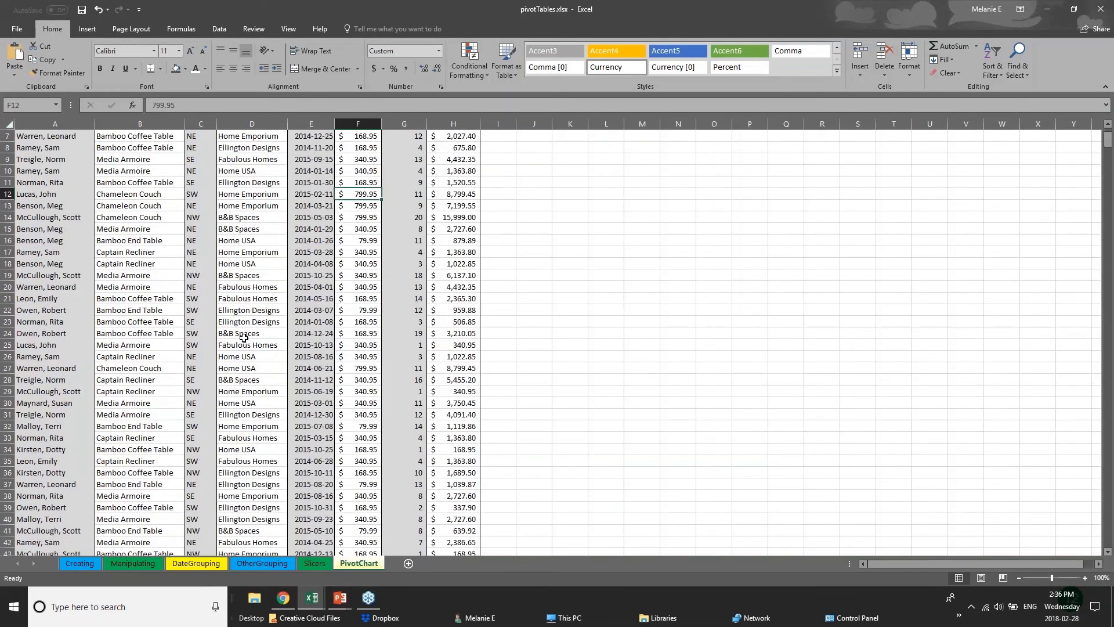
pyautogui.scroll(-20, 244, 336)
pyautogui.scroll(10, 243, 338)
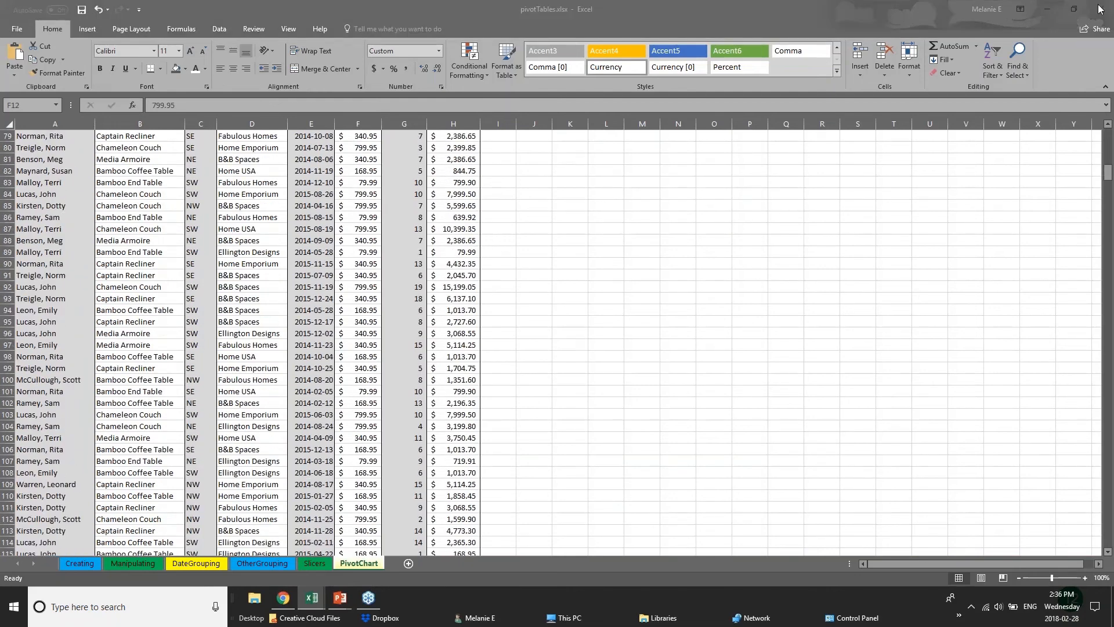
pyautogui.click(1109, 174)
pyautogui.moveTo(1108, 174); pyautogui.dragTo(1109, 322)
pyautogui.click(64, 262)
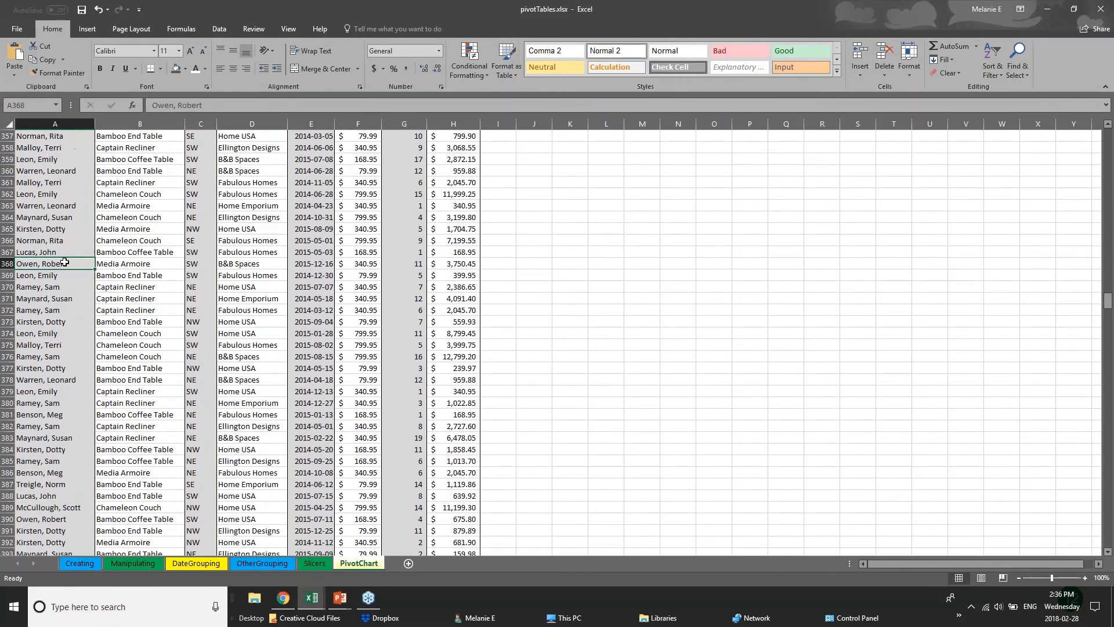
pyautogui.click(158, 256)
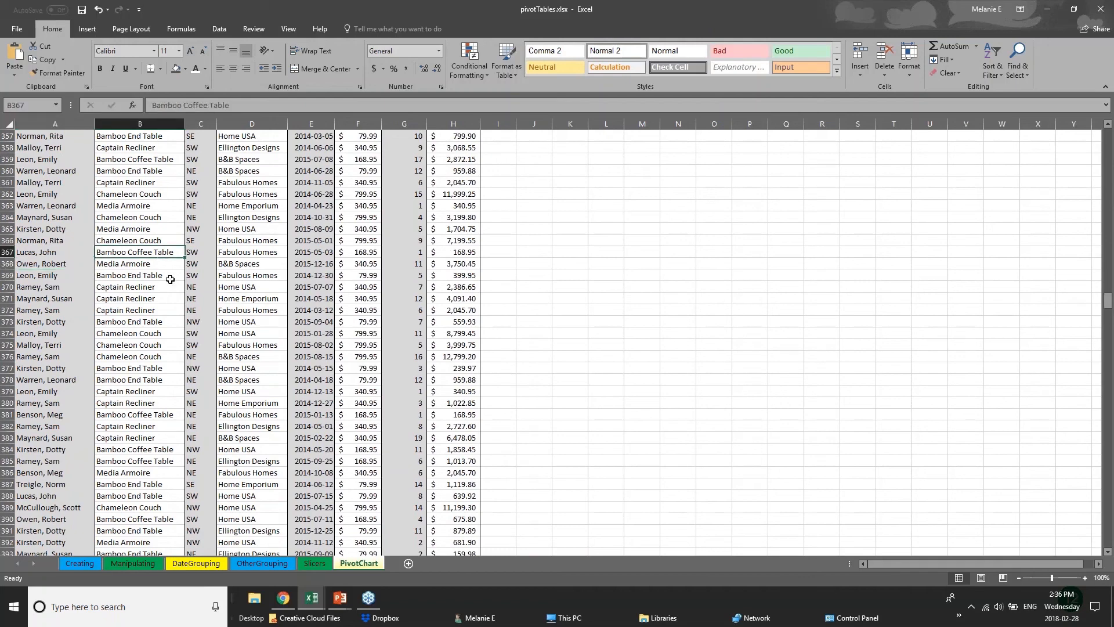
pyautogui.click(274, 284)
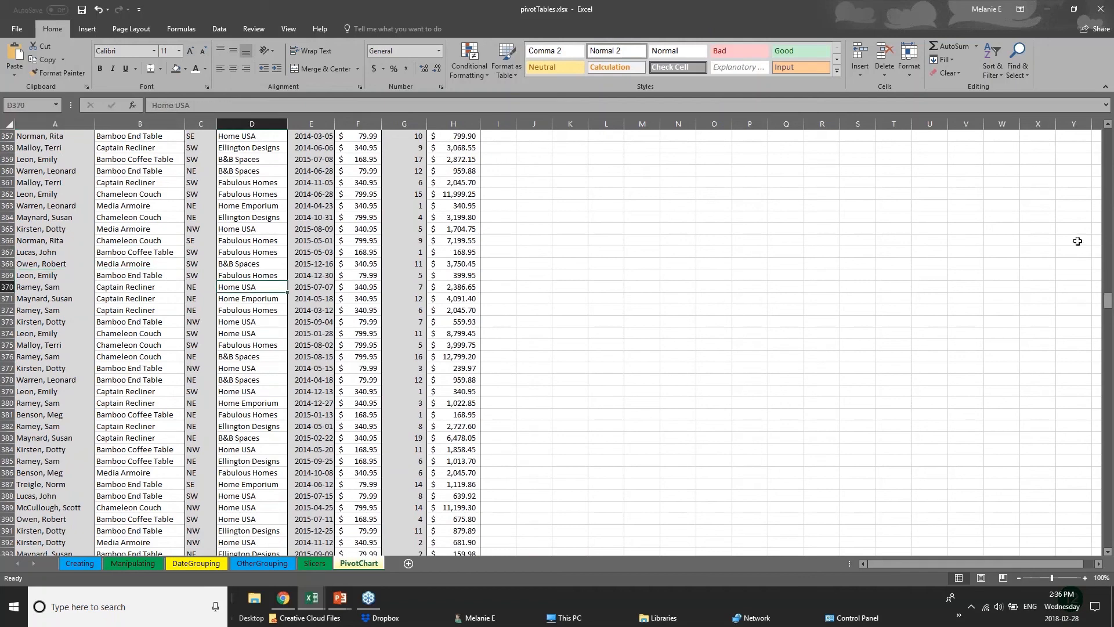
pyautogui.moveTo(1108, 299); pyautogui.dragTo(1108, 137)
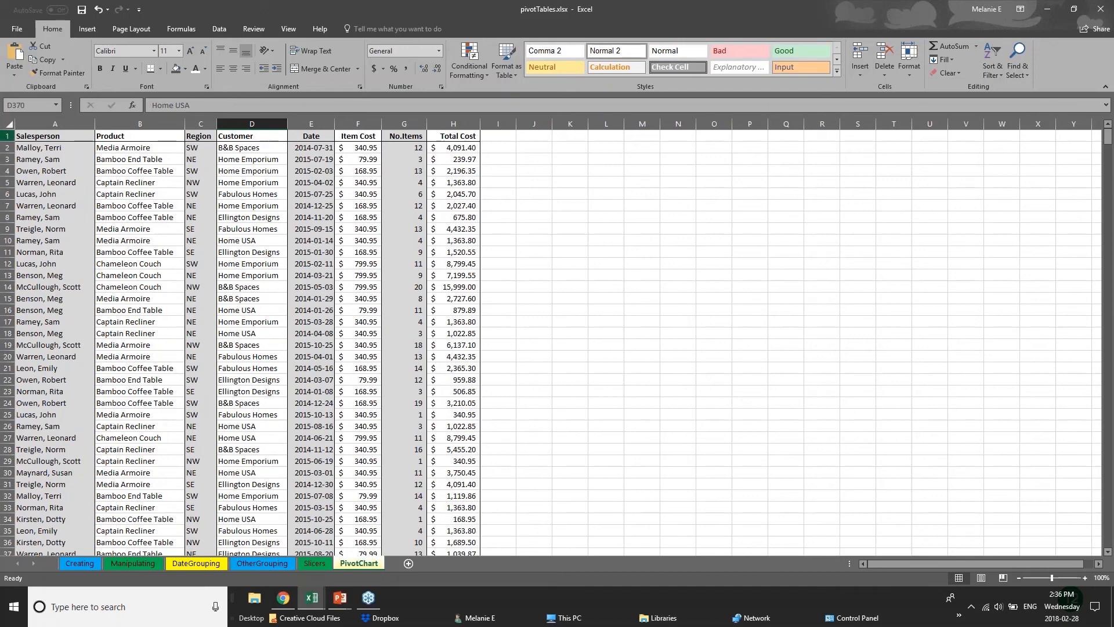
# Step: Select header row 1 of the PivotChart sheet and review the available Freeze Panes options
pyautogui.click(7, 136)
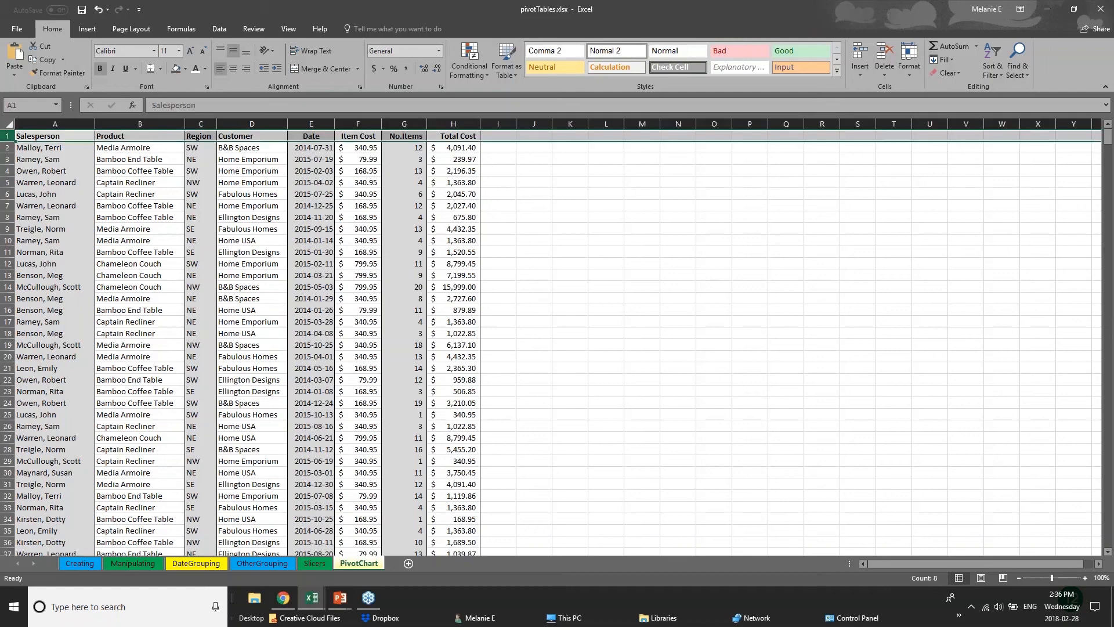
pyautogui.click(290, 30)
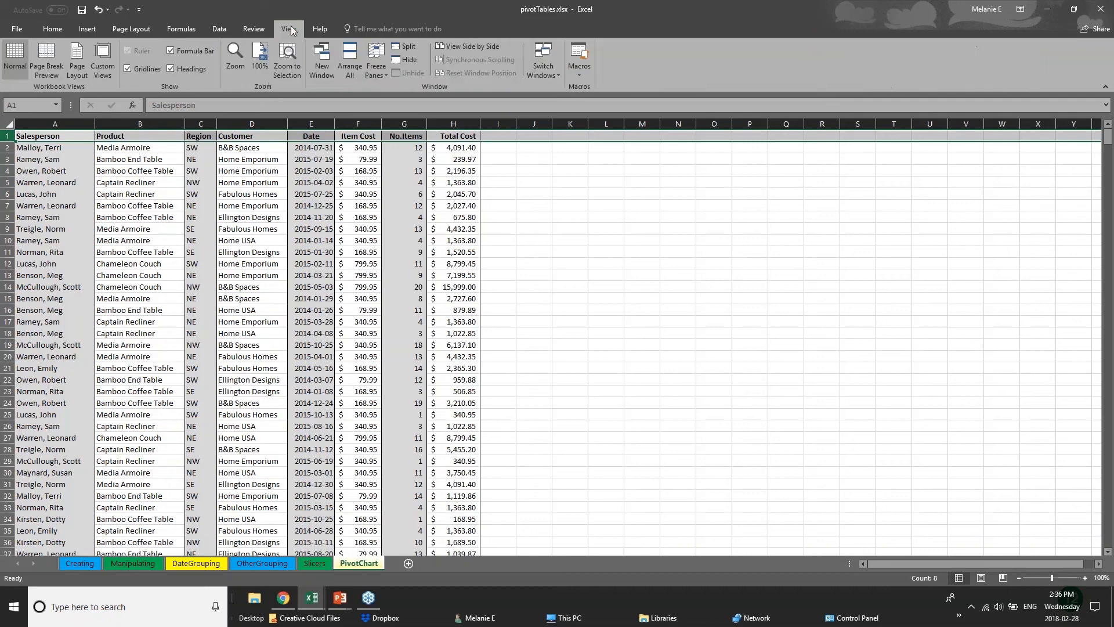
pyautogui.click(377, 71)
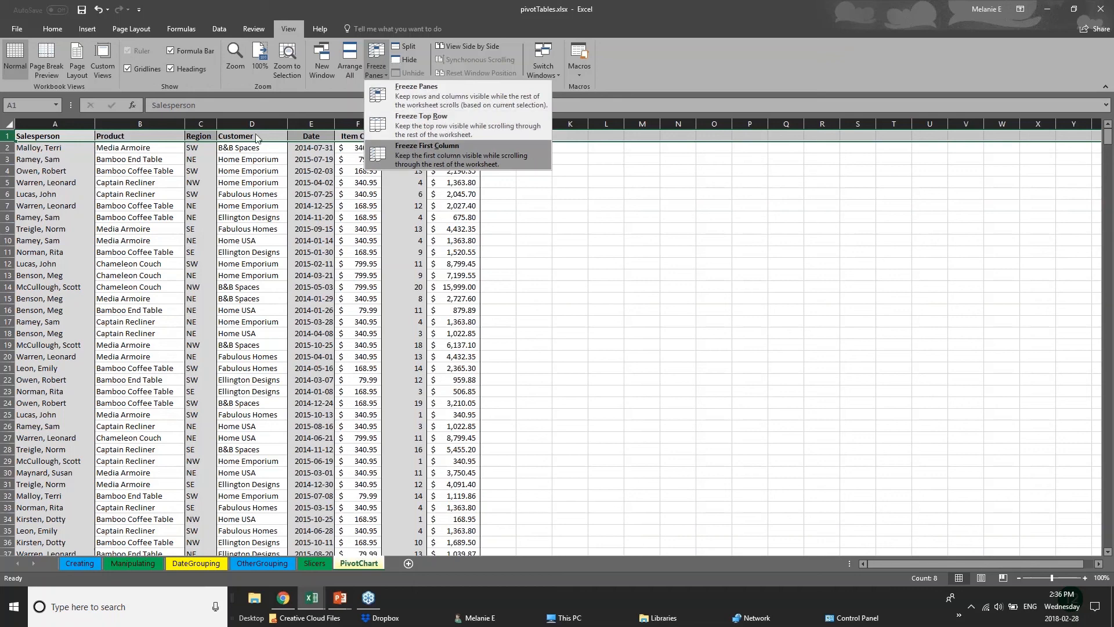
pyautogui.click(452, 155)
# Step: Select the Salesperson column and freeze the first column of the PivotChart sheet
pyautogui.click(43, 182)
pyautogui.hotkey('ctrl', 'space')
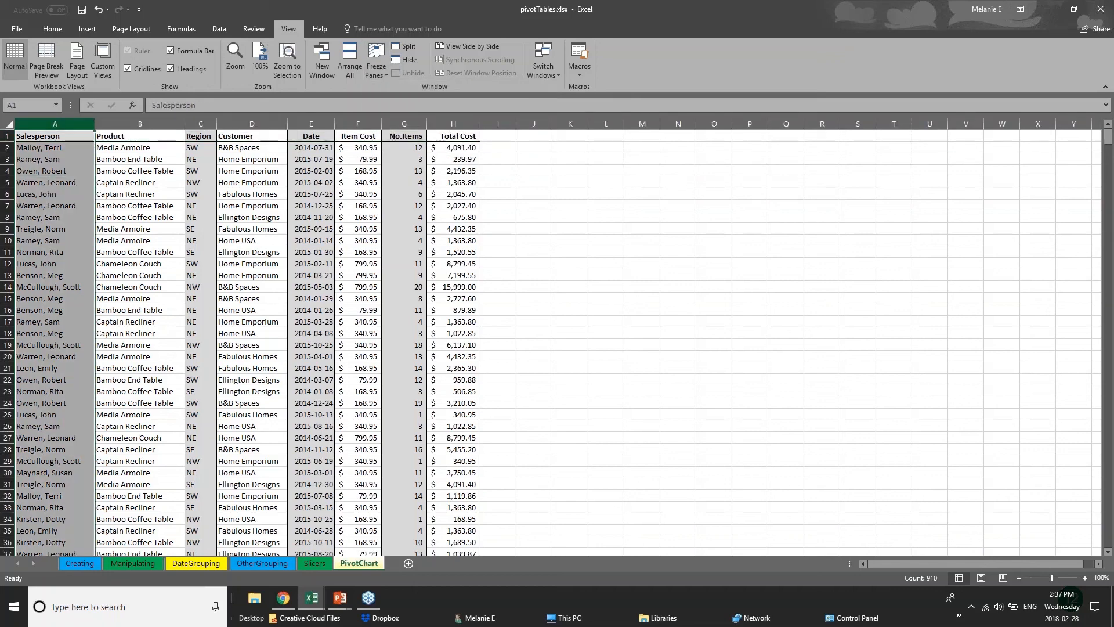
pyautogui.click(375, 68)
pyautogui.click(390, 153)
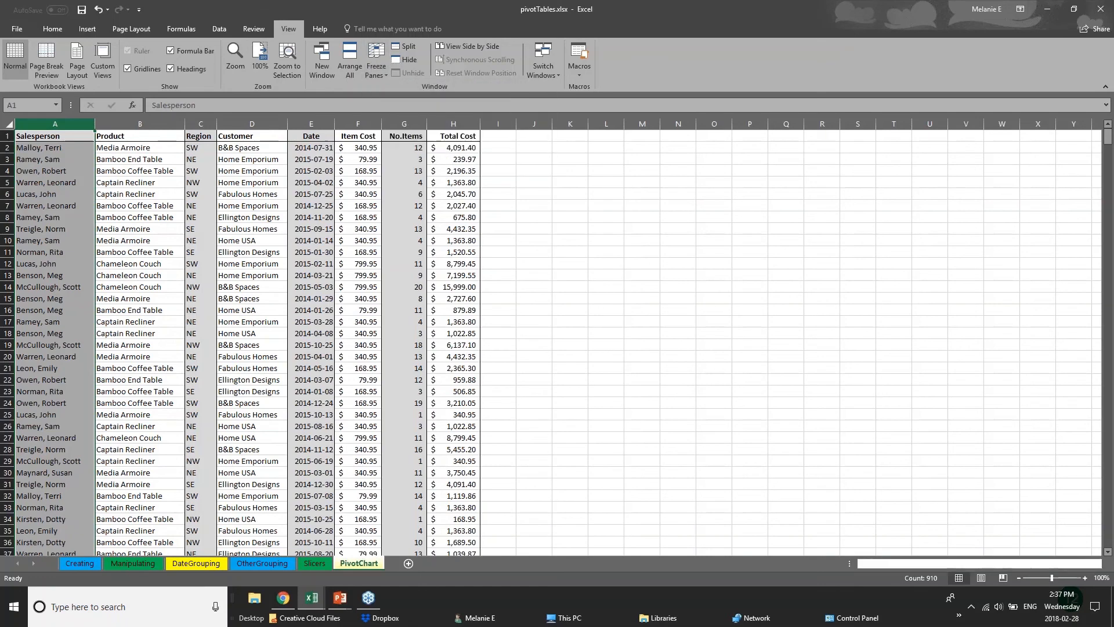
# Step: Widen the Total Cost, No.Items and Item Cost columns so the data extends beyond the visible sheet area
pyautogui.moveTo(479, 124); pyautogui.dragTo(981, 157)
pyautogui.moveTo(428, 124); pyautogui.dragTo(696, 141)
pyautogui.moveTo(377, 118); pyautogui.dragTo(474, 119)
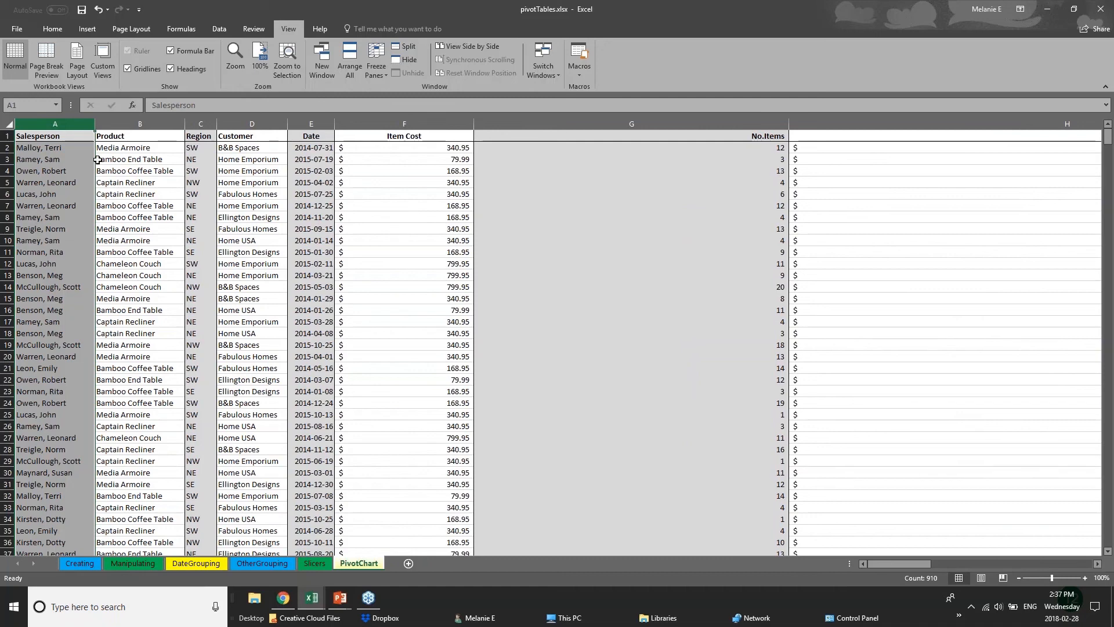
# Step: Freeze the top row of the PivotChart sheet and test it by scrolling the records and returning to the header
pyautogui.click(9, 136)
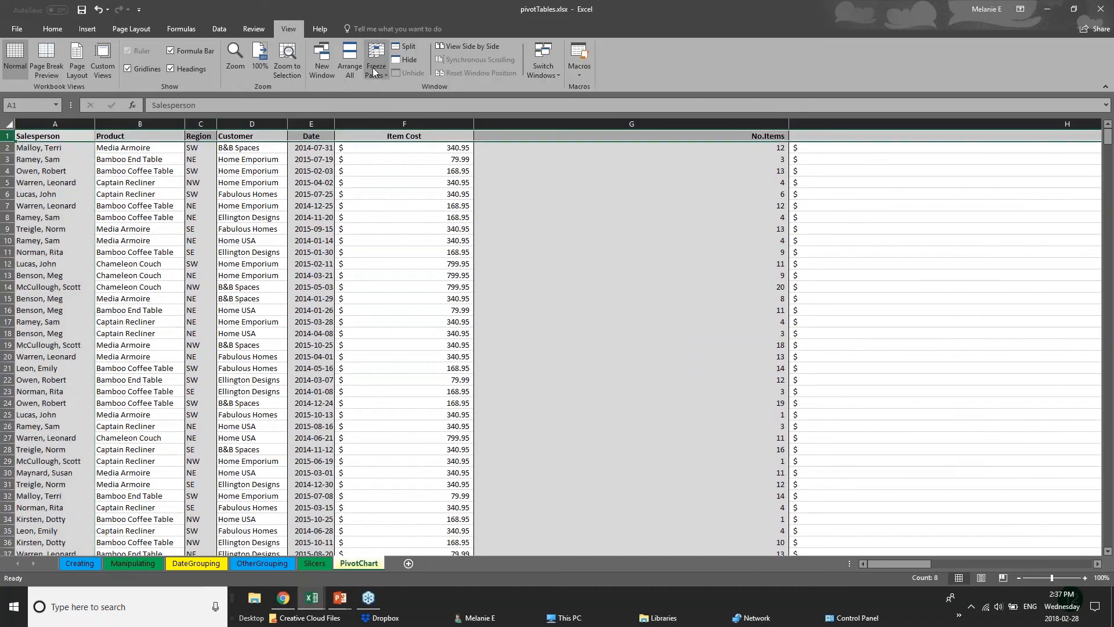
pyautogui.click(374, 72)
pyautogui.click(407, 118)
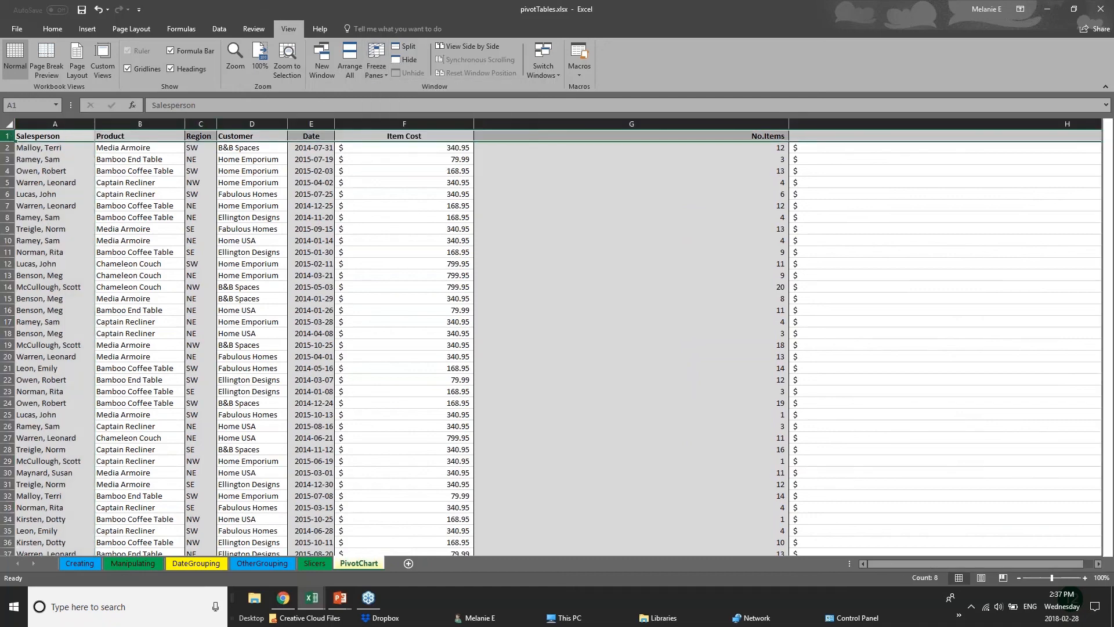
pyautogui.click(518, 344)
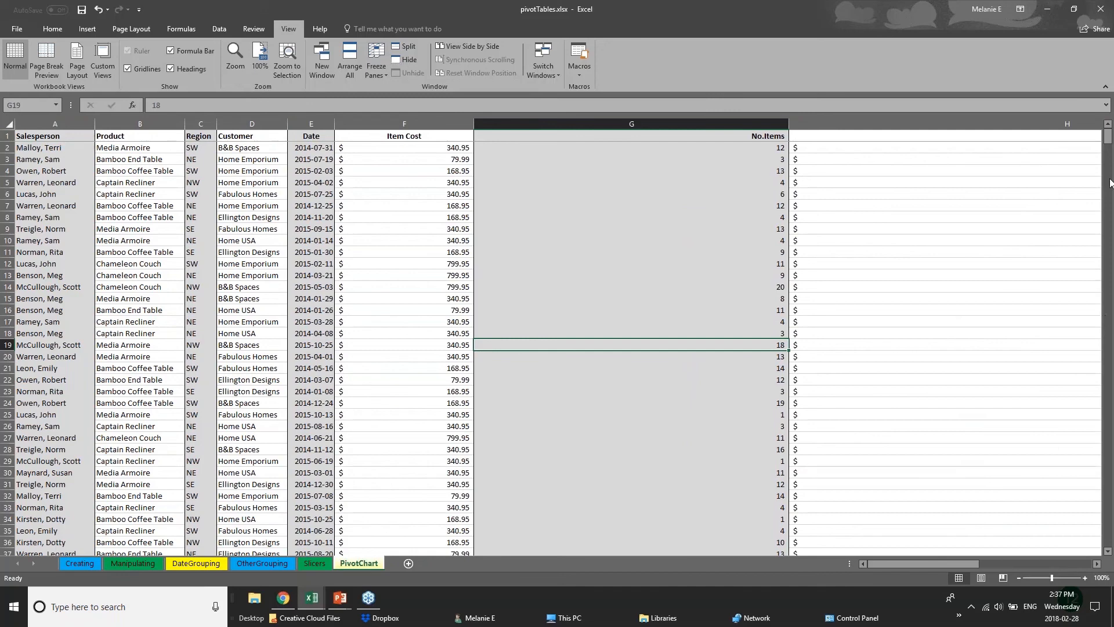
pyautogui.scroll(-3, 1111, 158)
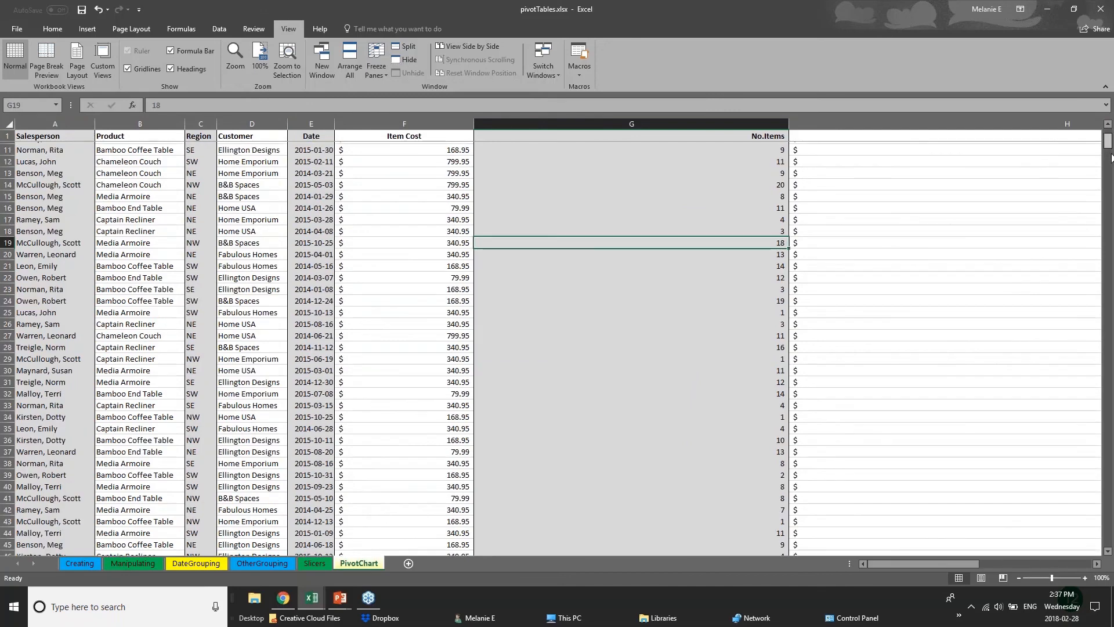
pyautogui.moveTo(1112, 158)
pyautogui.mouseDown()
pyautogui.moveTo(1113, 373)
pyautogui.moveTo(1111, 152)
pyautogui.mouseUp()
pyautogui.click(75, 136)
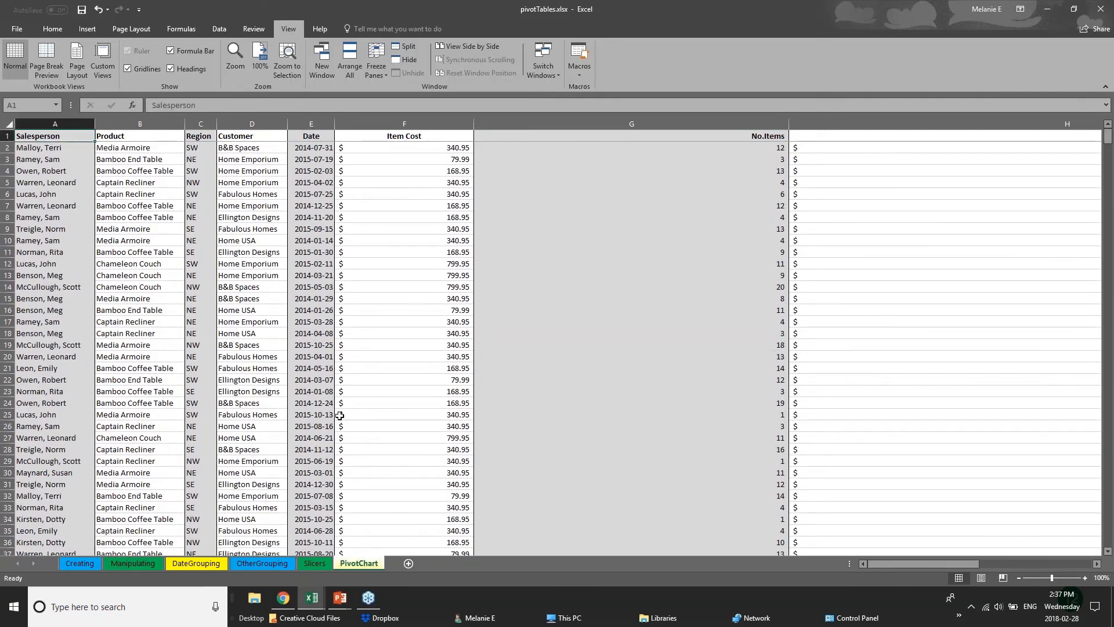
# Step: Scroll through the sales records to about row 78 and back, examining how the frozen header row behaves
pyautogui.click(355, 356)
pyautogui.scroll(-6, 336, 394)
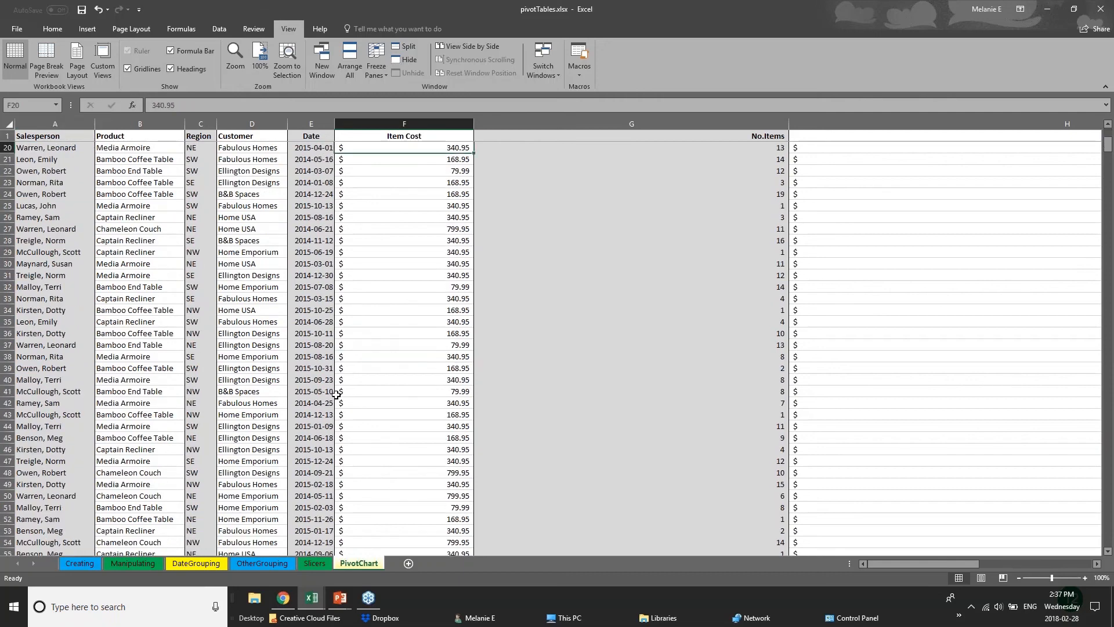
pyautogui.scroll(4, 336, 394)
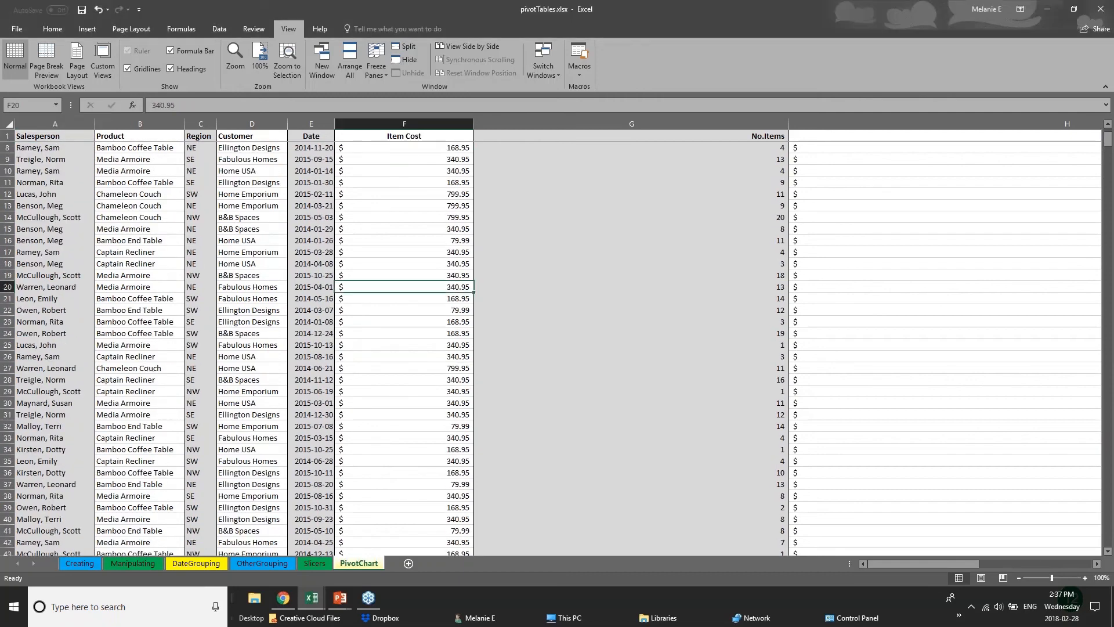
pyautogui.click(260, 393)
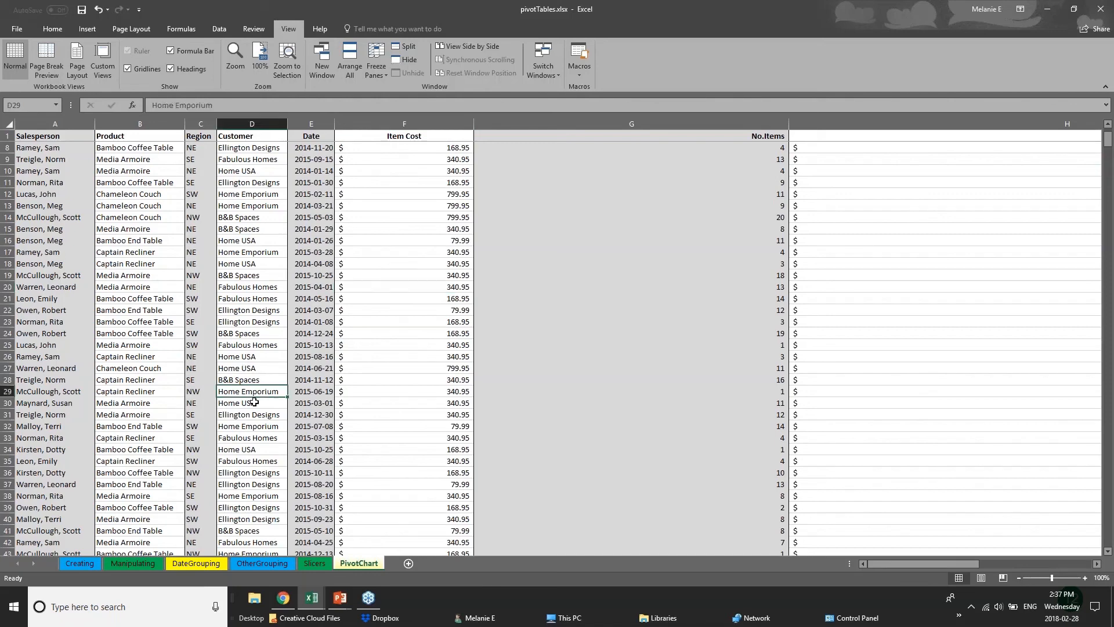
pyautogui.scroll(-2, 120, 403)
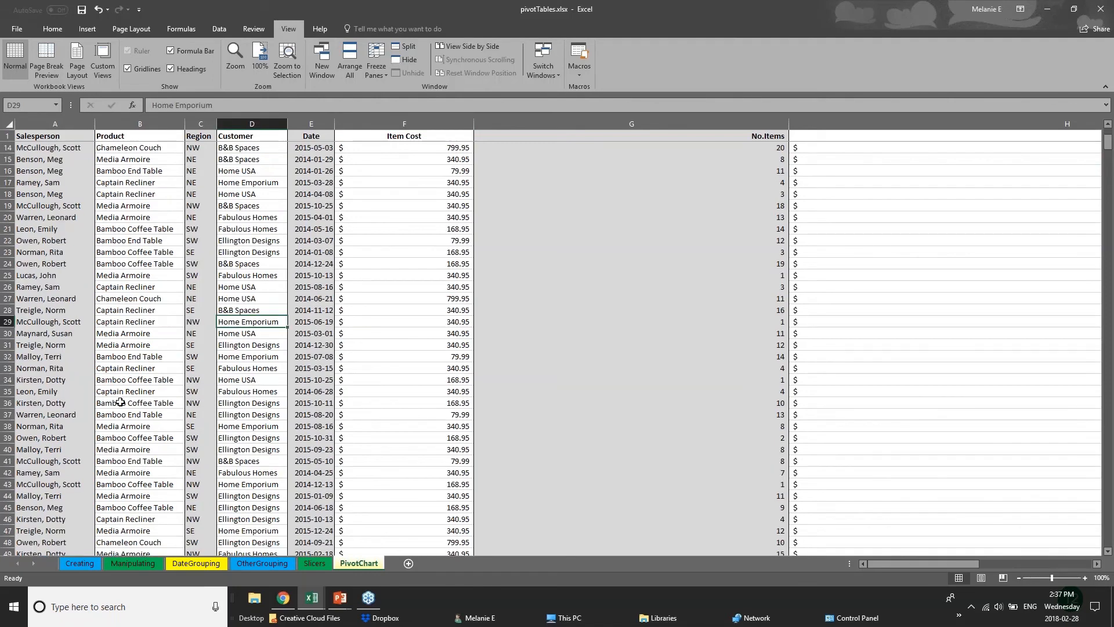
pyautogui.scroll(-10, 120, 402)
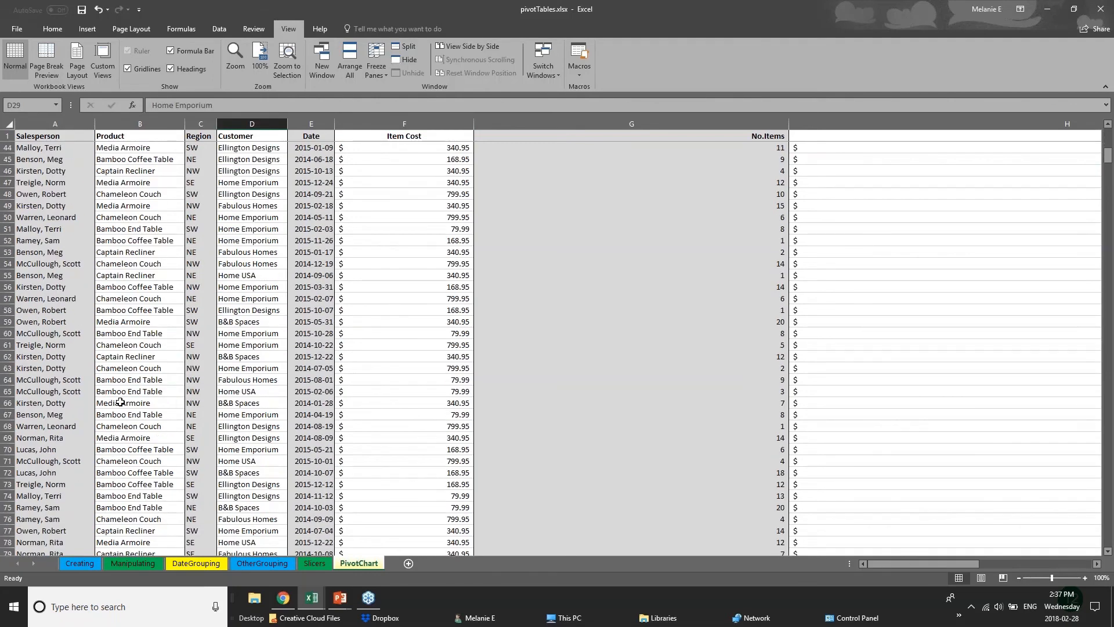
pyautogui.scroll(-3, 120, 402)
pyautogui.scroll(4, 57, 442)
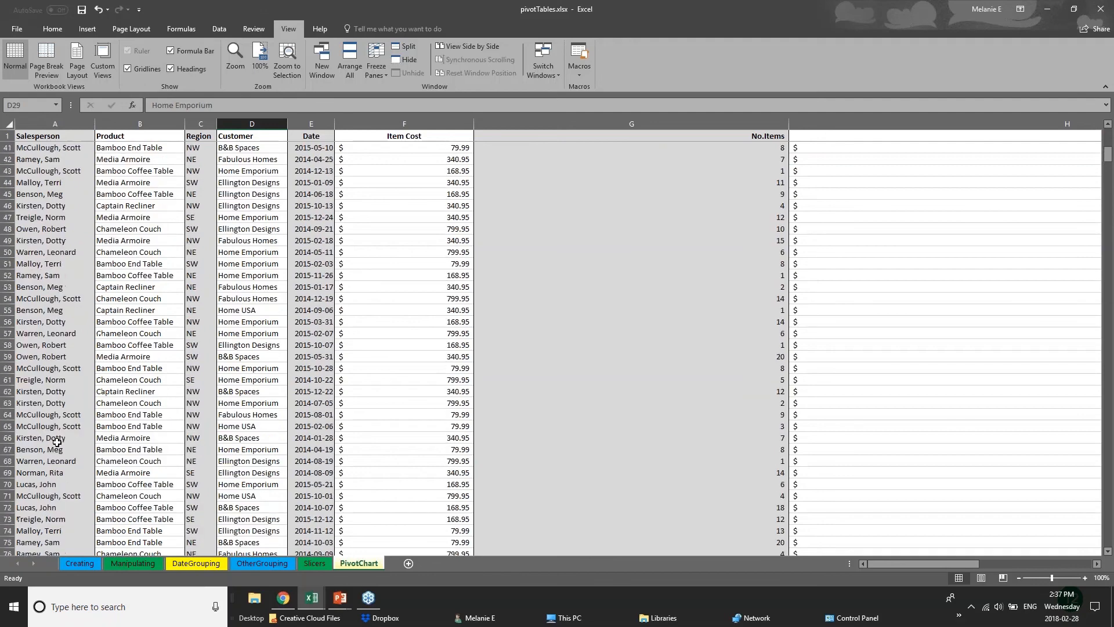
pyautogui.scroll(8, 57, 442)
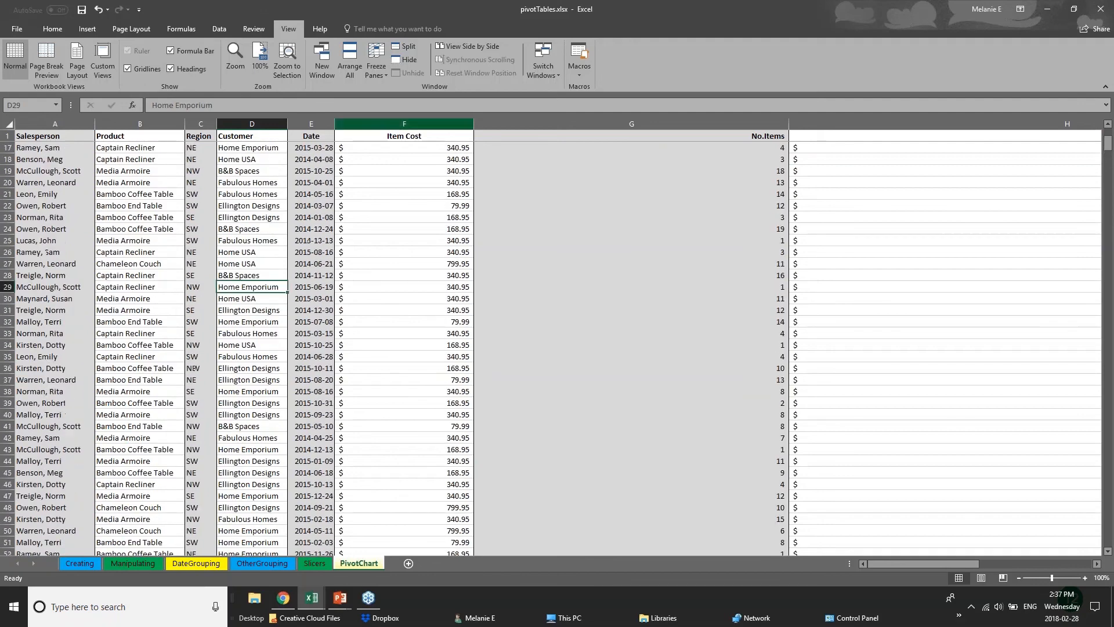
# Step: Narrow the Item Cost and No.Items columns to bring Total Cost into view, and go down to the records around row 110
pyautogui.moveTo(730, 123); pyautogui.dragTo(511, 114)
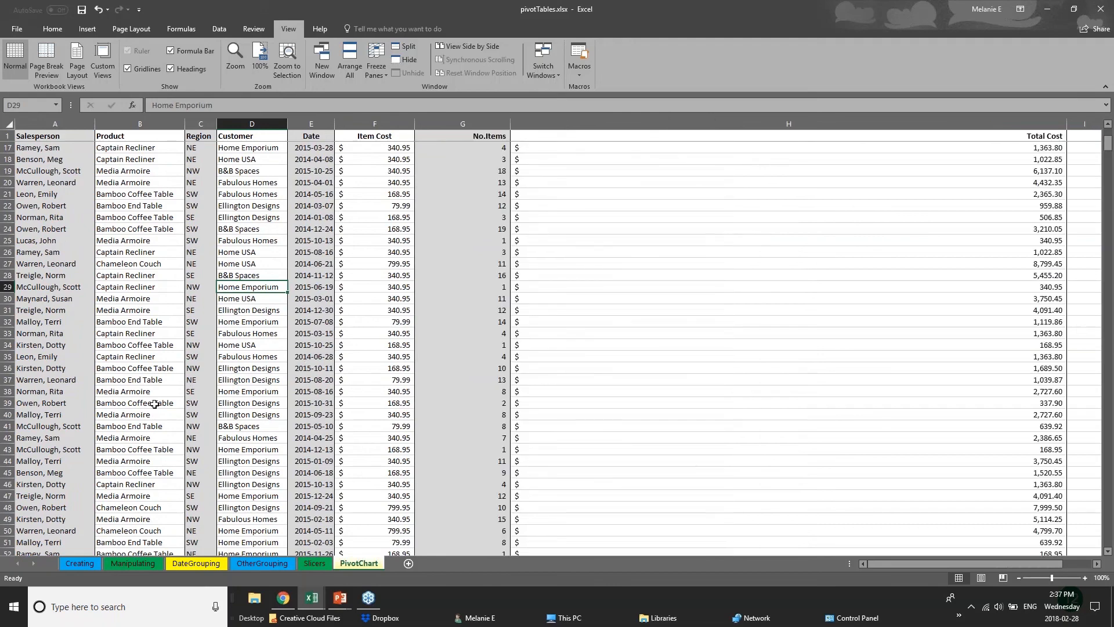
pyautogui.scroll(-3, 97, 463)
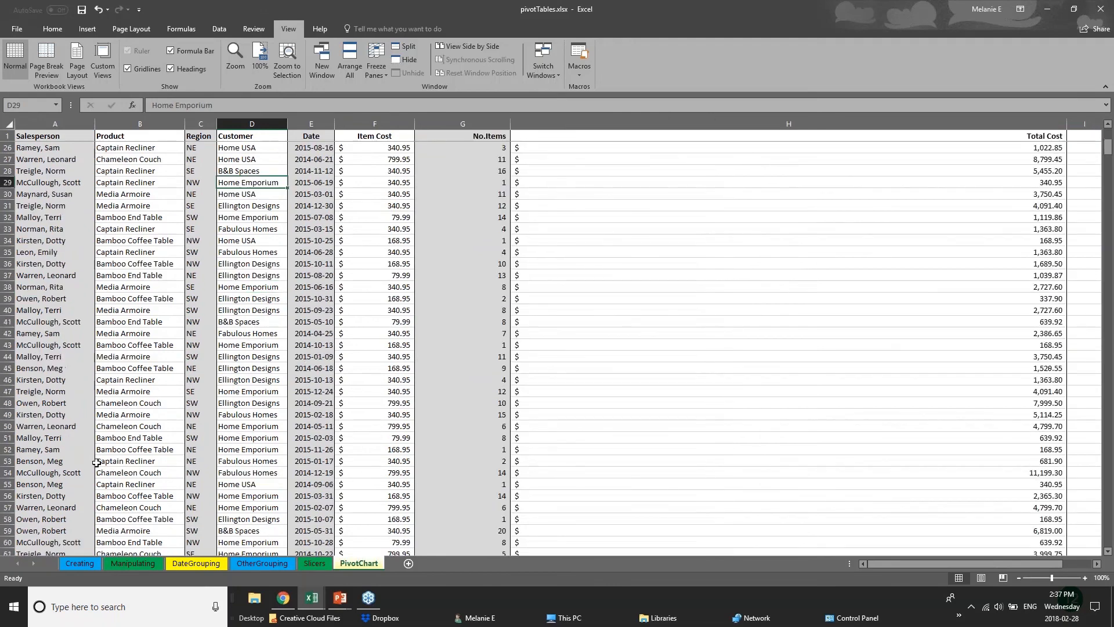
pyautogui.scroll(-19, 97, 463)
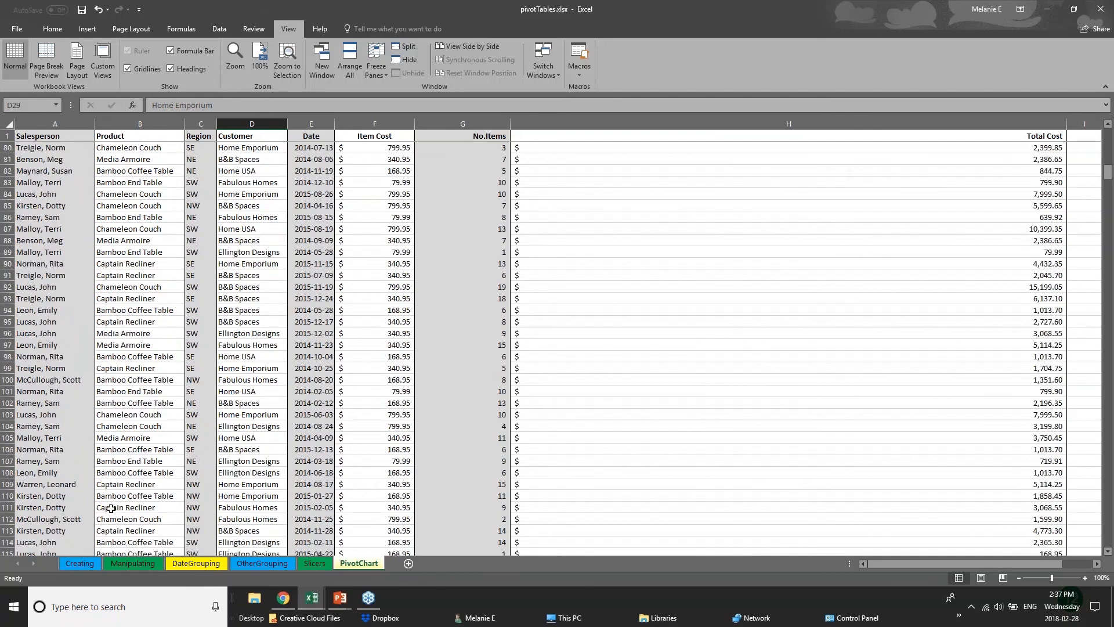
pyautogui.scroll(-1, 111, 508)
# Step: Try to split the window at row 110 and check the result by scrolling through the records below
pyautogui.click(7, 426)
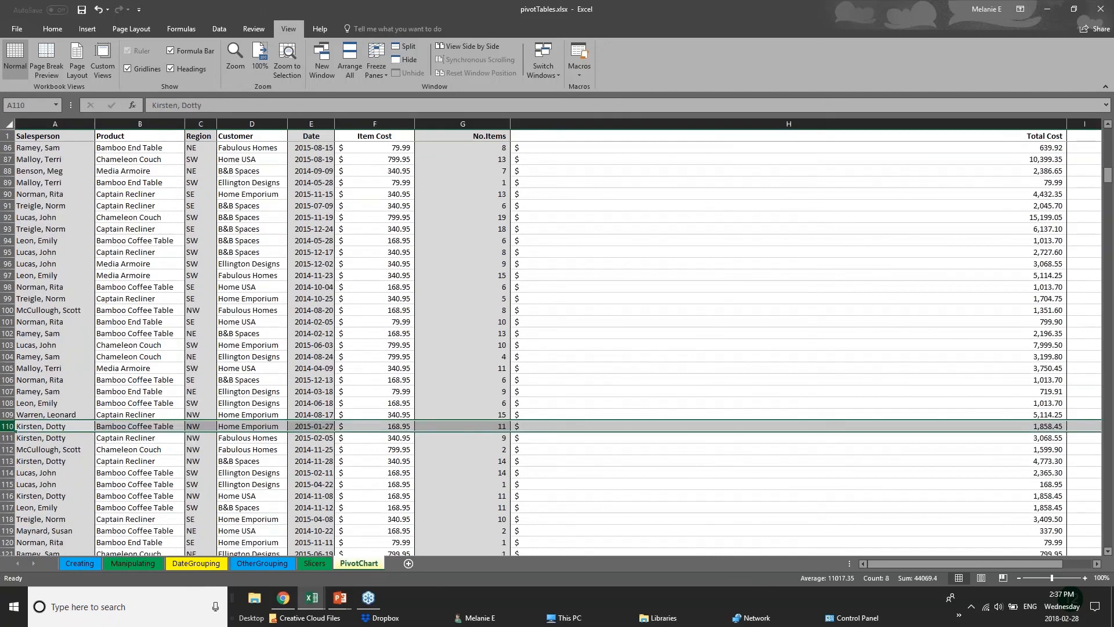
pyautogui.click(398, 51)
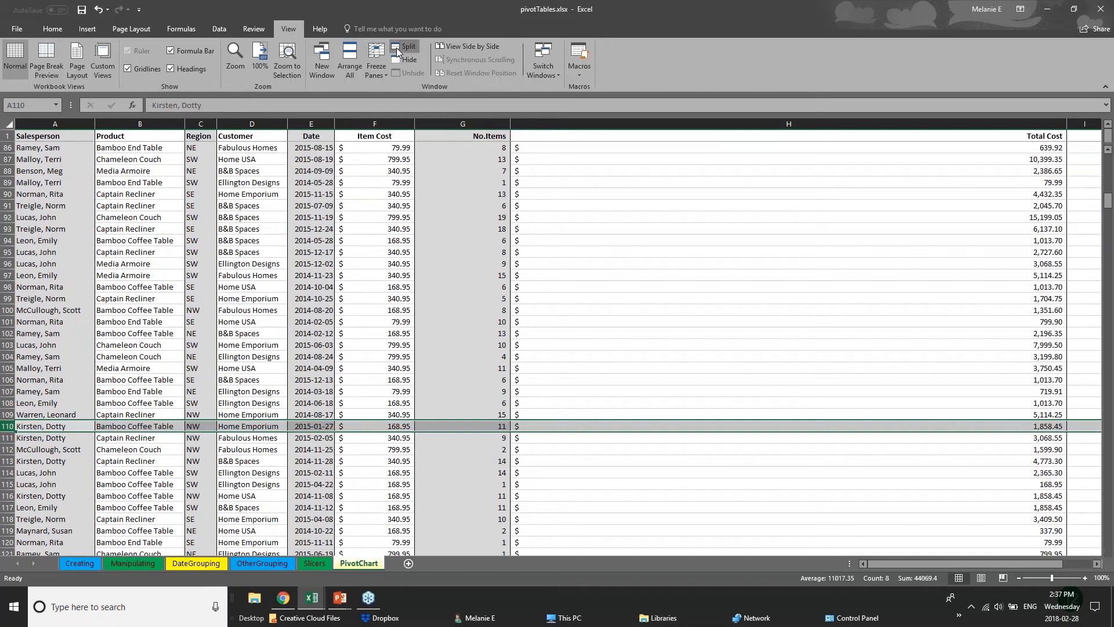
pyautogui.click(480, 378)
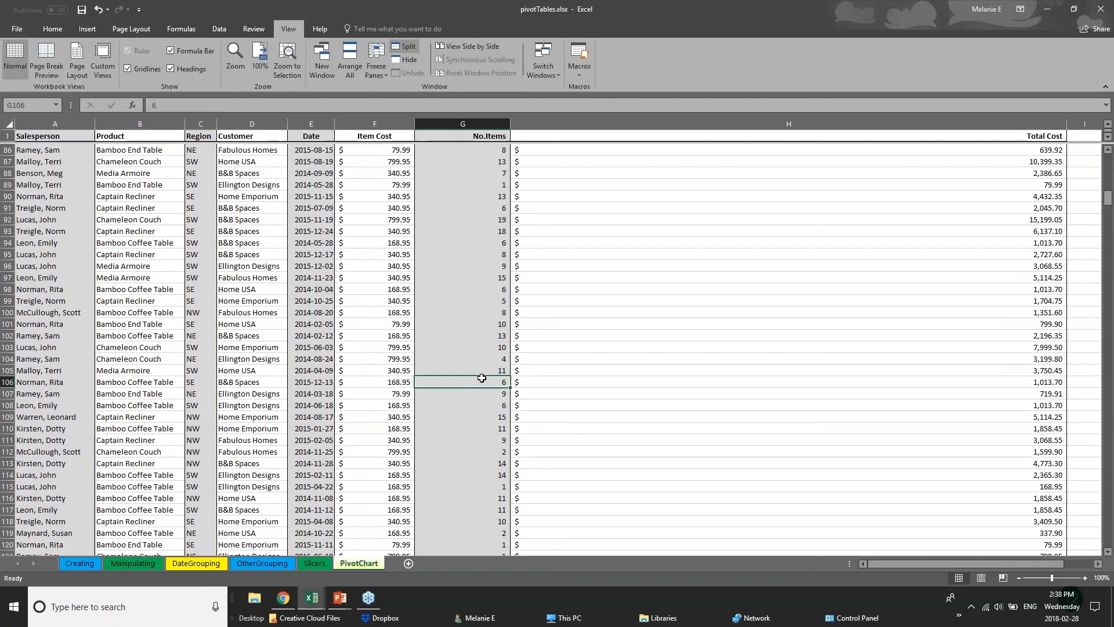
pyautogui.scroll(-1, 214, 453)
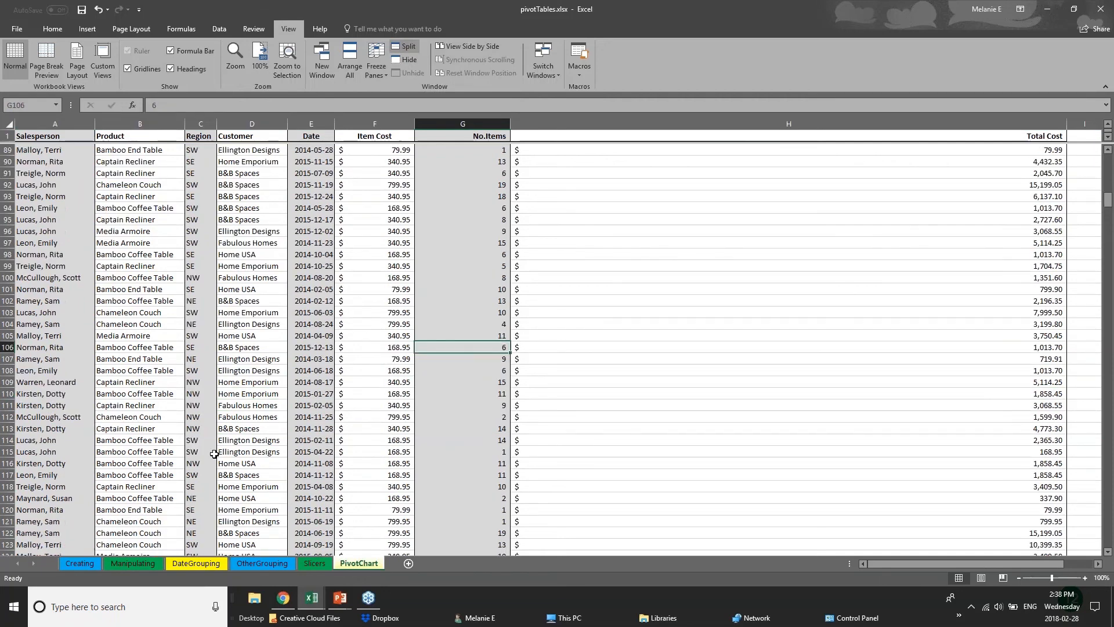
pyautogui.scroll(-6, 214, 453)
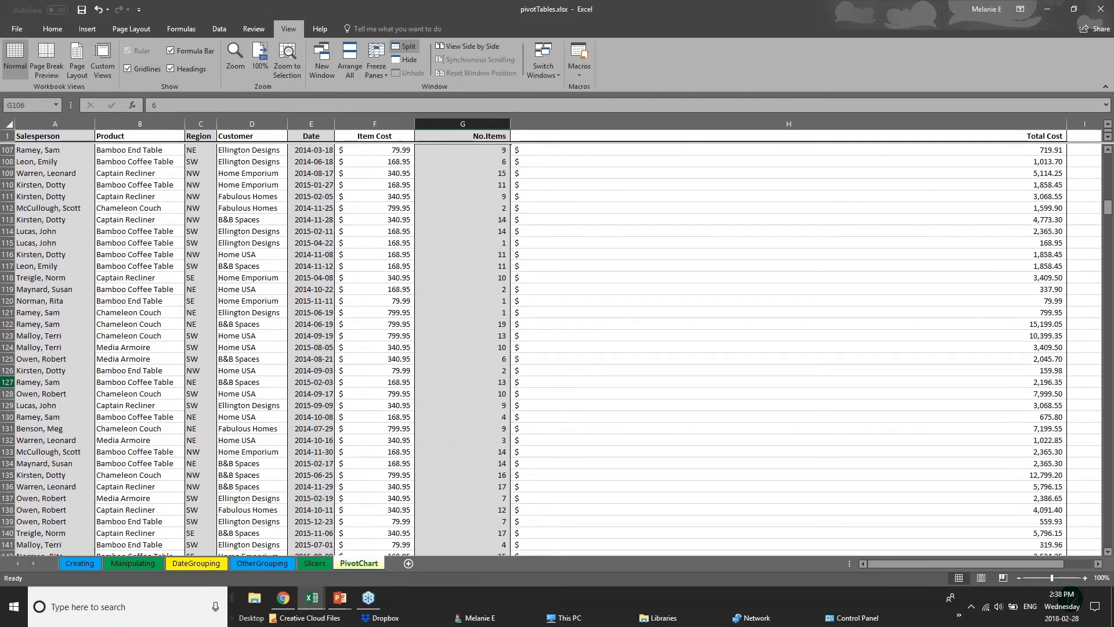
pyautogui.scroll(6, 9, 342)
# Step: Select row 106, turn the existing split off, and reapply Split to divide the sheet into separate panes
pyautogui.click(6, 347)
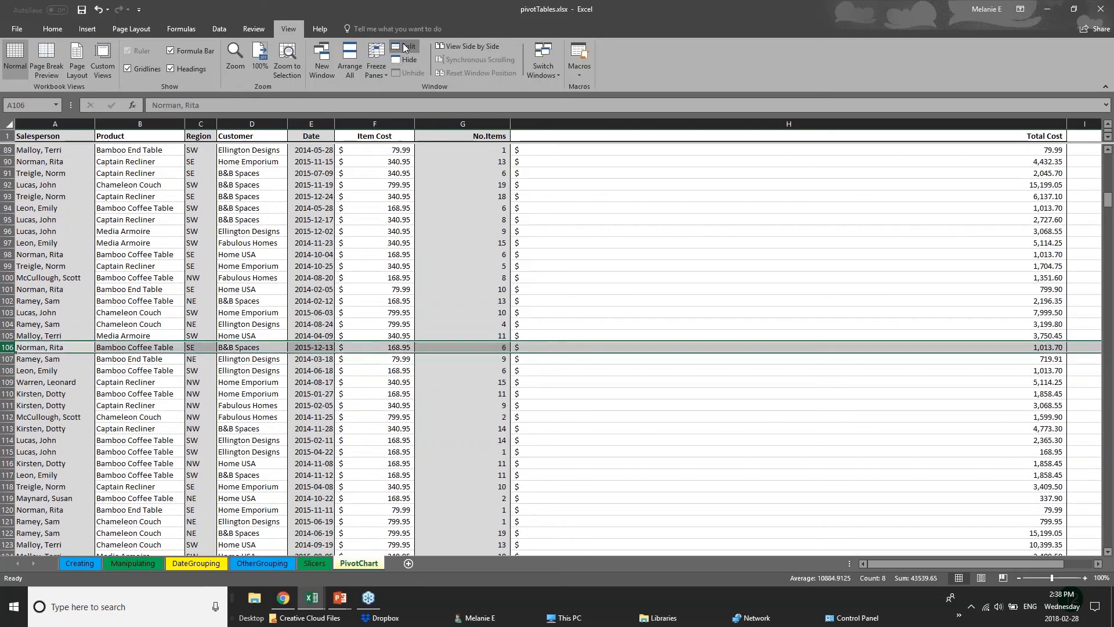
pyautogui.click(404, 47)
pyautogui.click(405, 48)
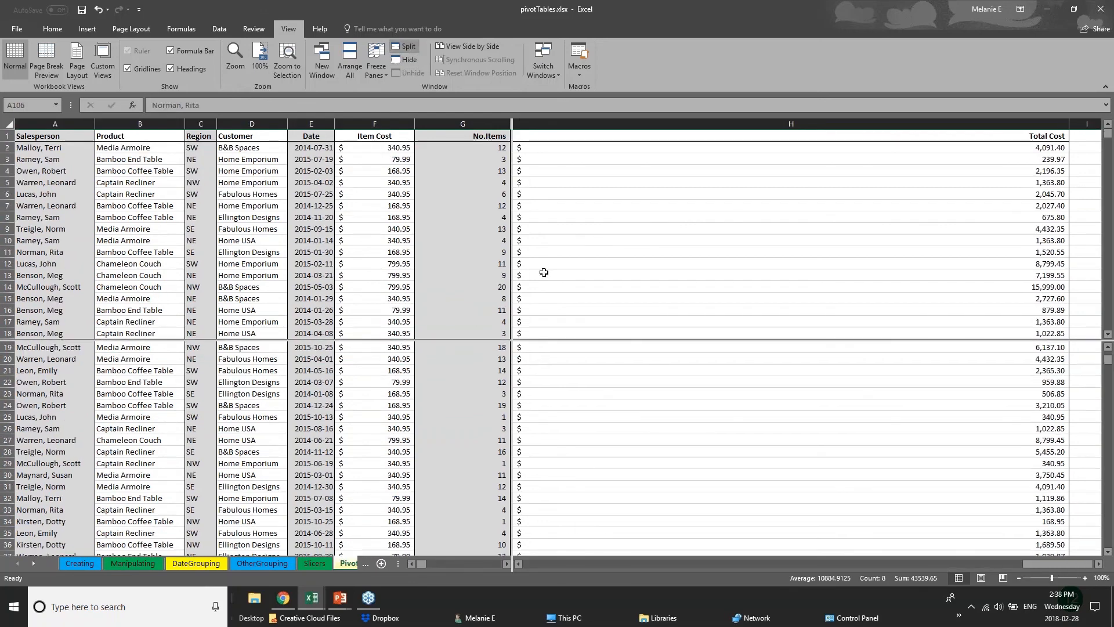
pyautogui.click(525, 238)
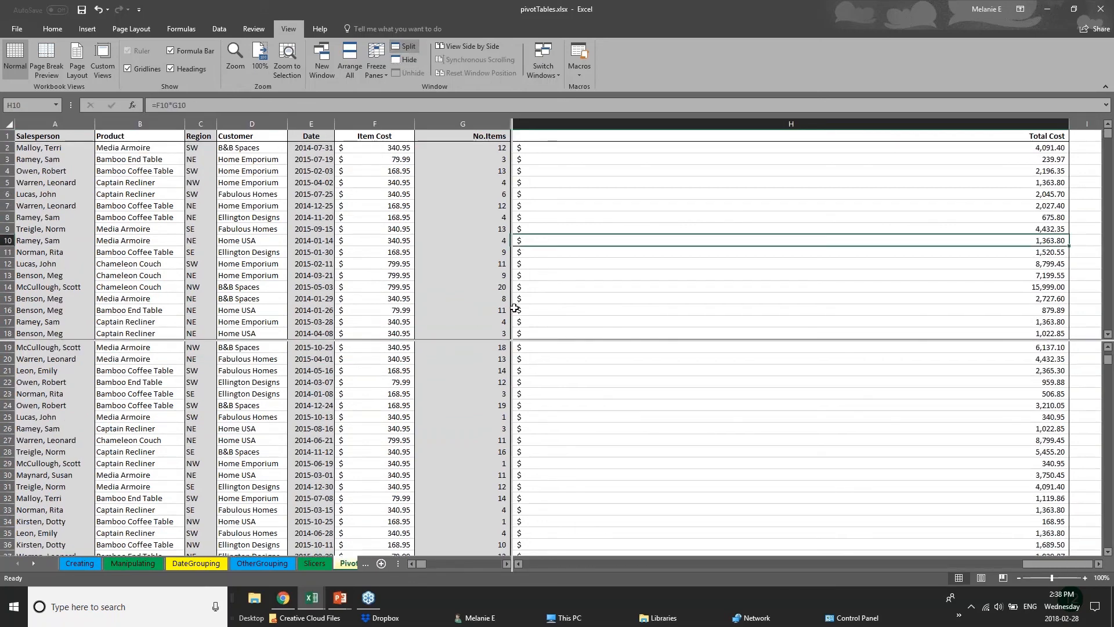
pyautogui.click(483, 346)
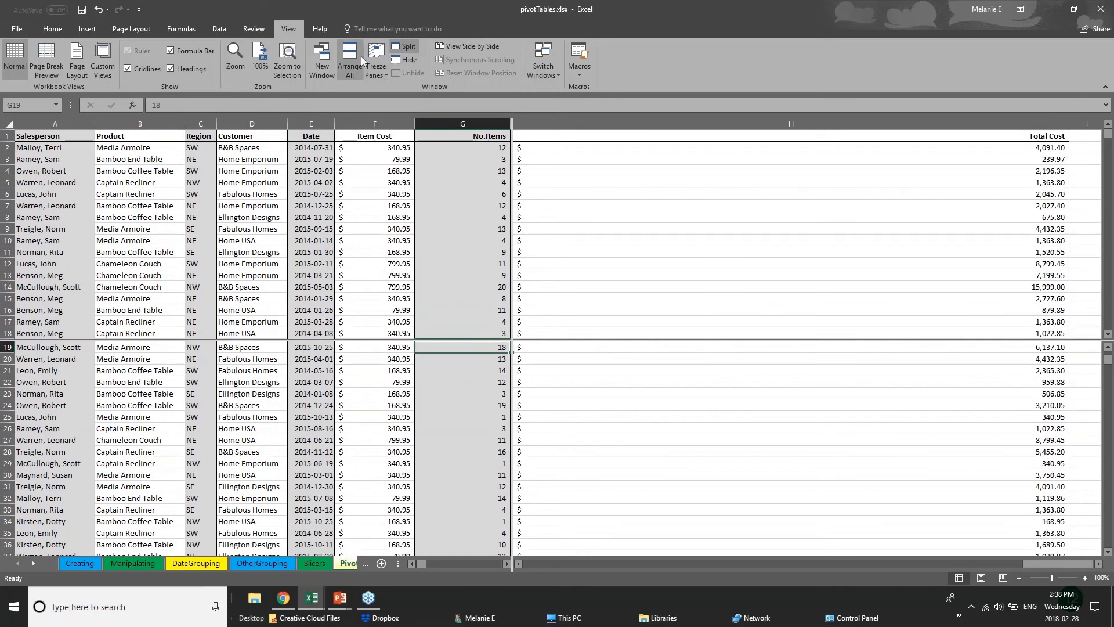
pyautogui.click(378, 68)
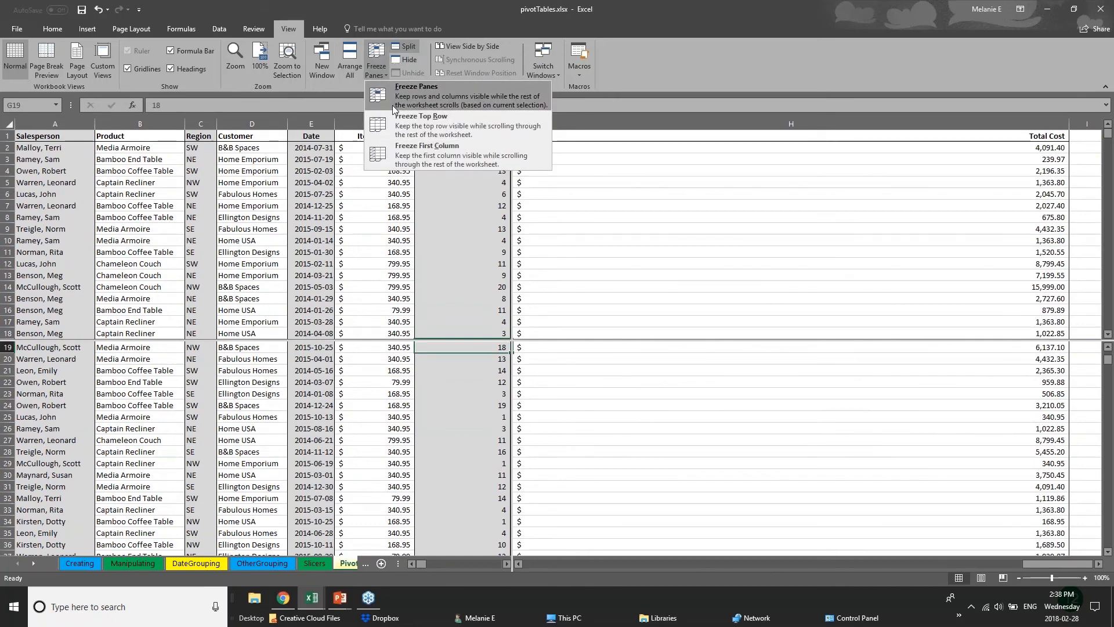
pyautogui.click(615, 222)
# Step: Scroll the lower pane's records independently, moving to about row 91 while the upper pane stays at the header
pyautogui.scroll(4, 462, 435)
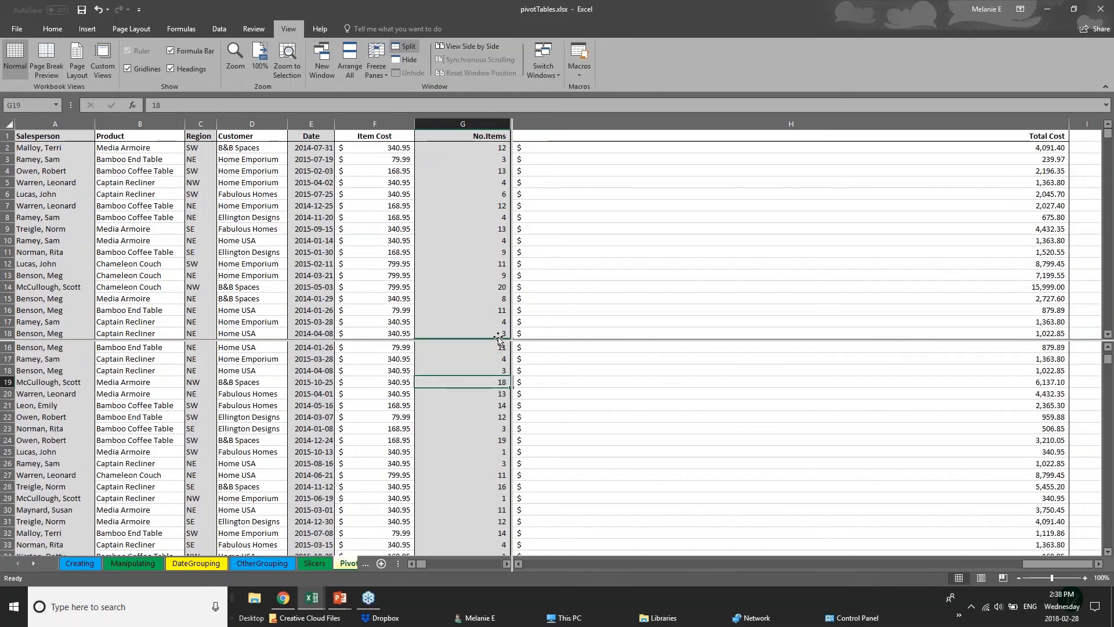
pyautogui.scroll(-4, 461, 436)
pyautogui.scroll(6, 461, 465)
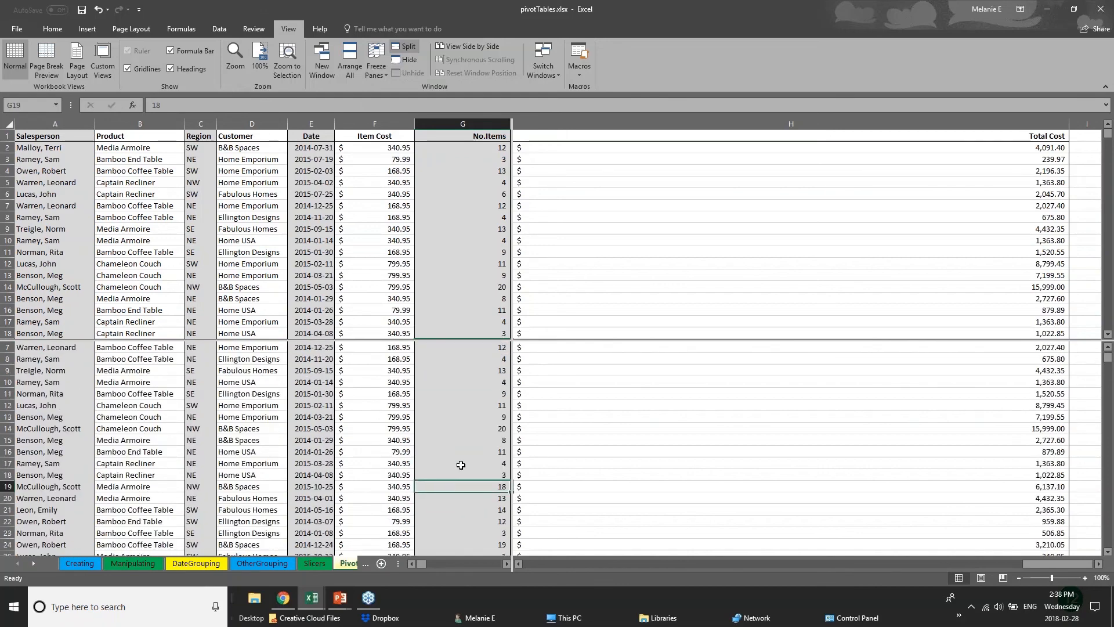
pyautogui.scroll(-8, 461, 464)
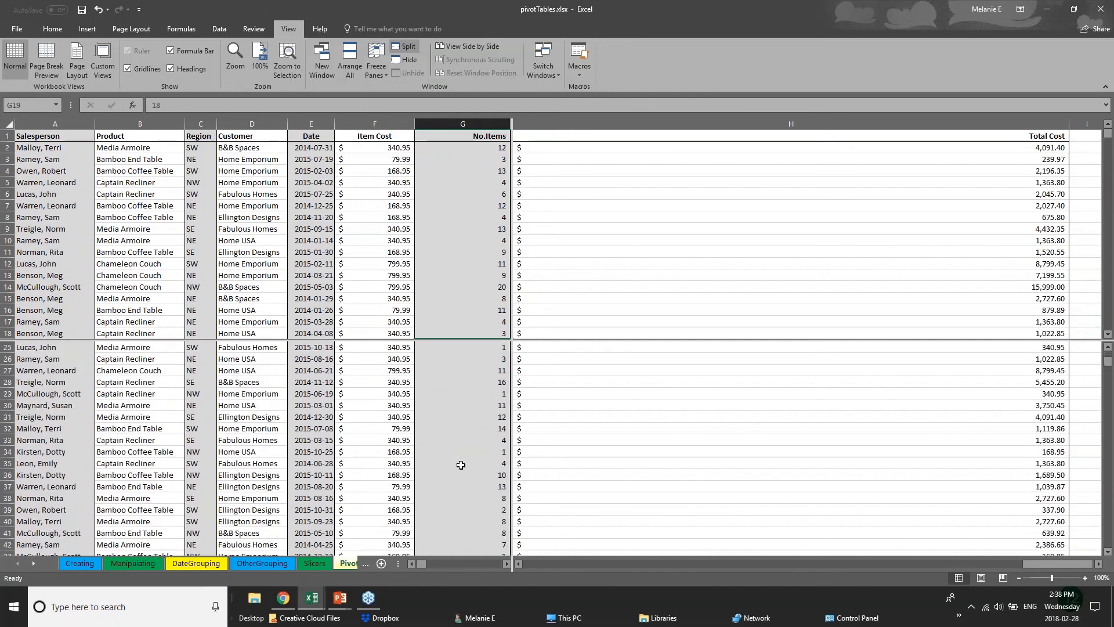
pyautogui.scroll(-20, 461, 464)
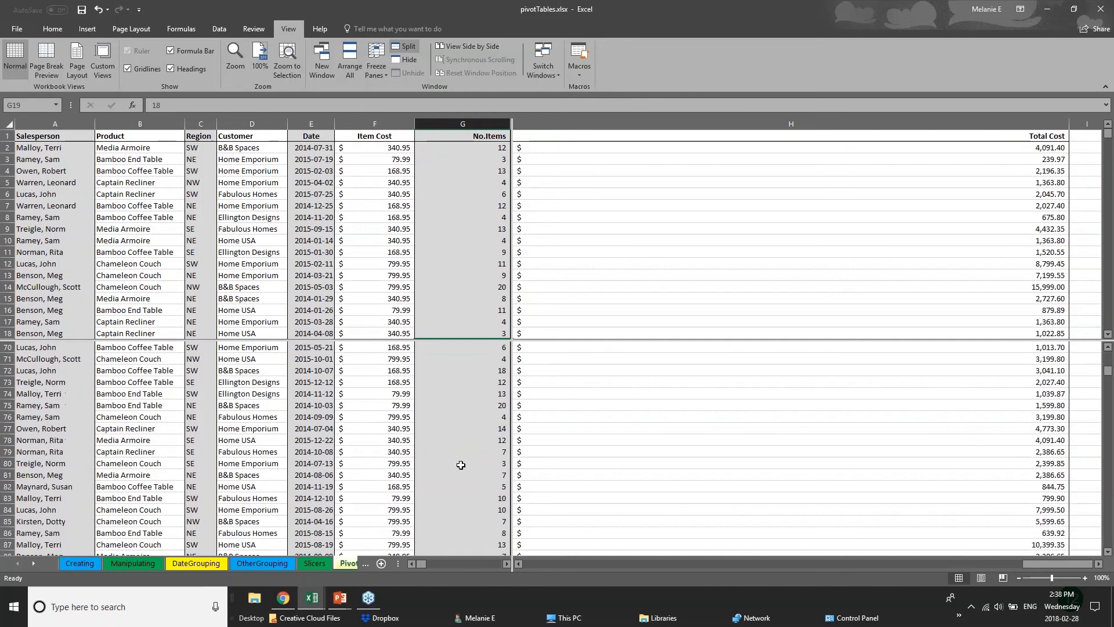
pyautogui.scroll(2, 460, 465)
# Step: Scroll the upper pane to the records around rows 34 to 51 and compare them with rows 91 to 108 below
pyautogui.click(436, 217)
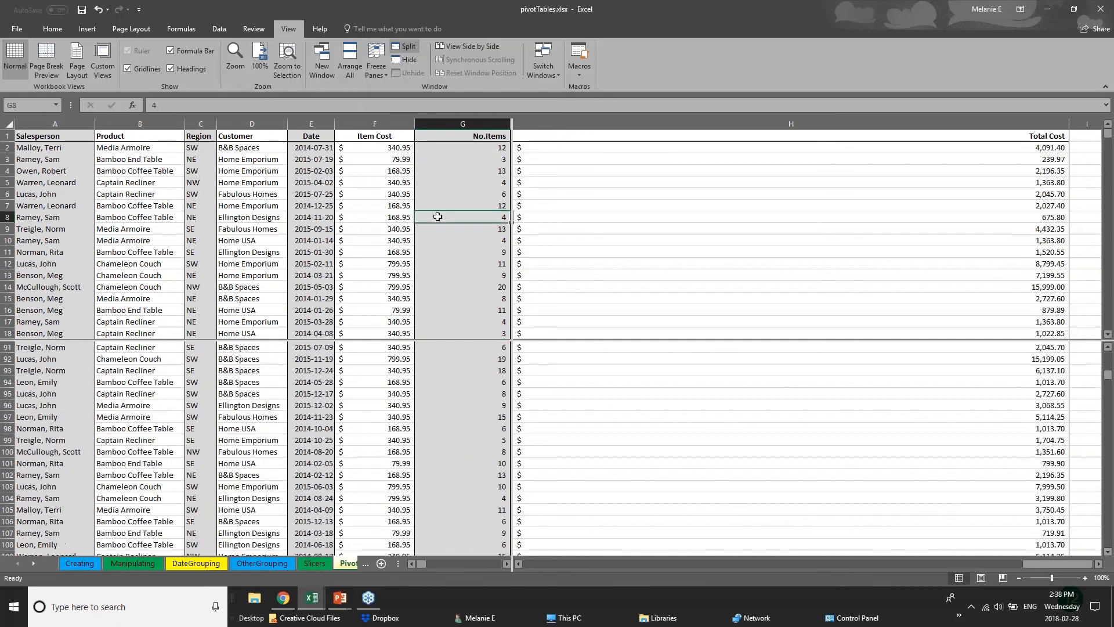
pyautogui.click(316, 259)
pyautogui.scroll(-14, 315, 260)
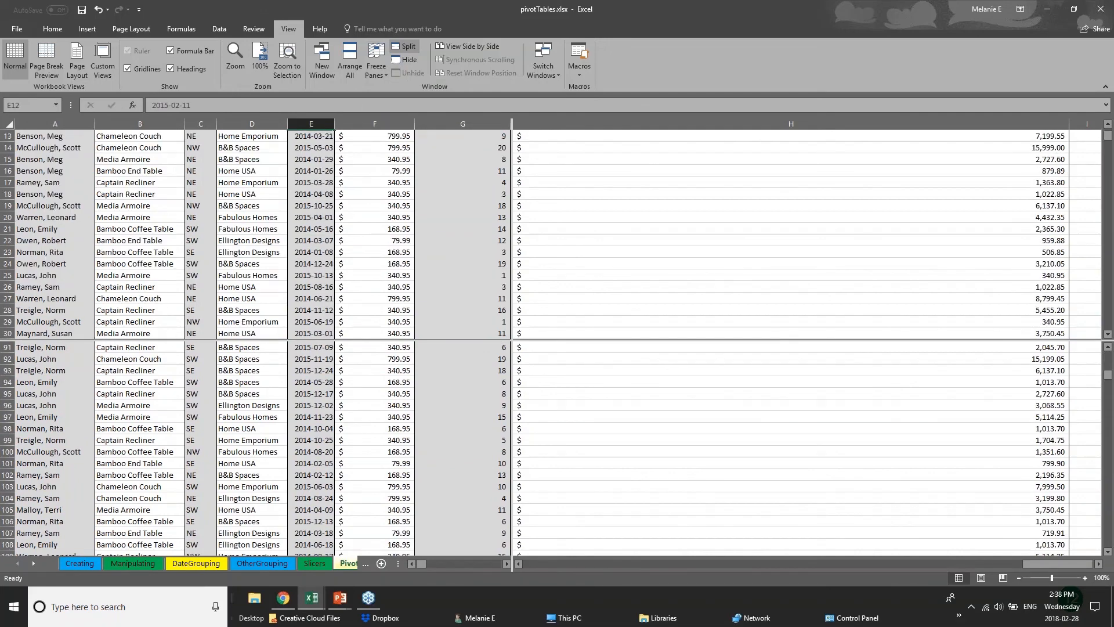
pyautogui.scroll(-1, 314, 260)
pyautogui.click(21, 238)
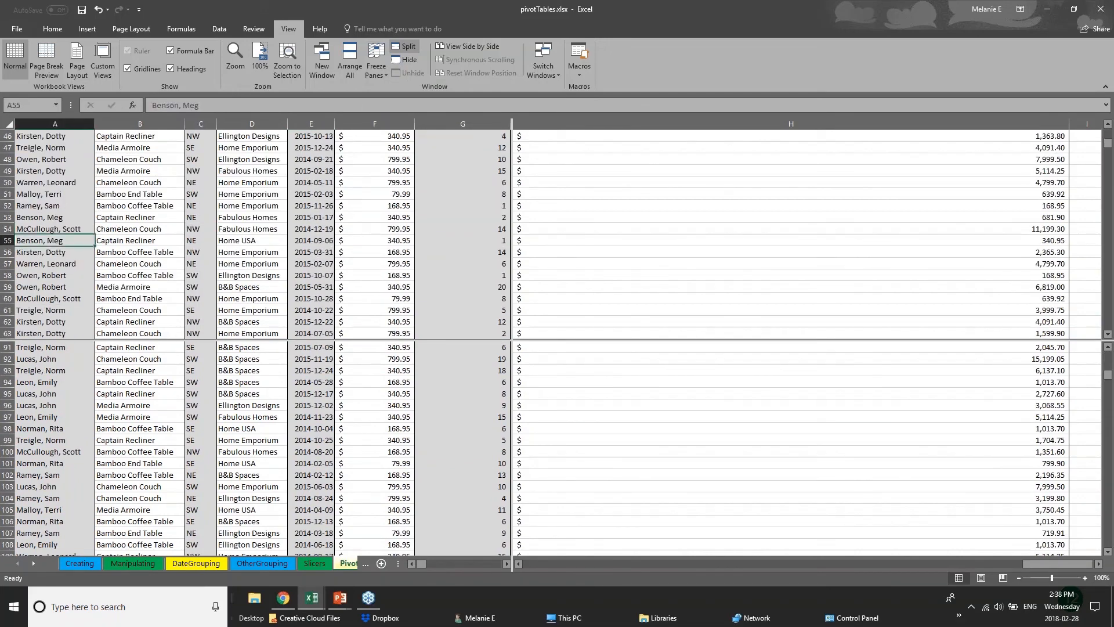
pyautogui.scroll(4, 46, 302)
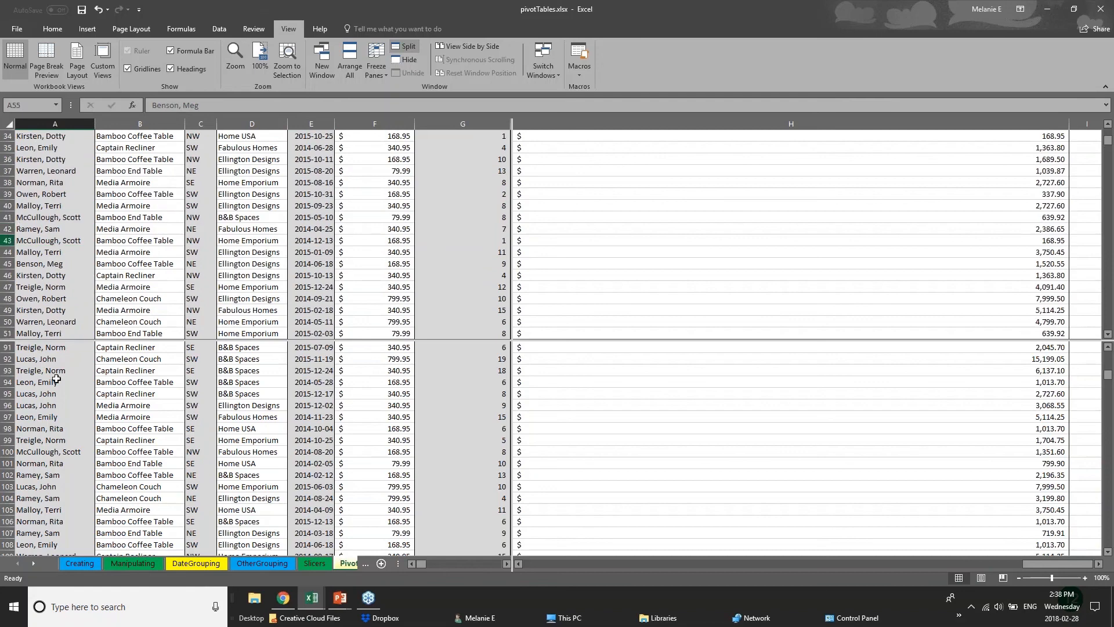
pyautogui.click(72, 412)
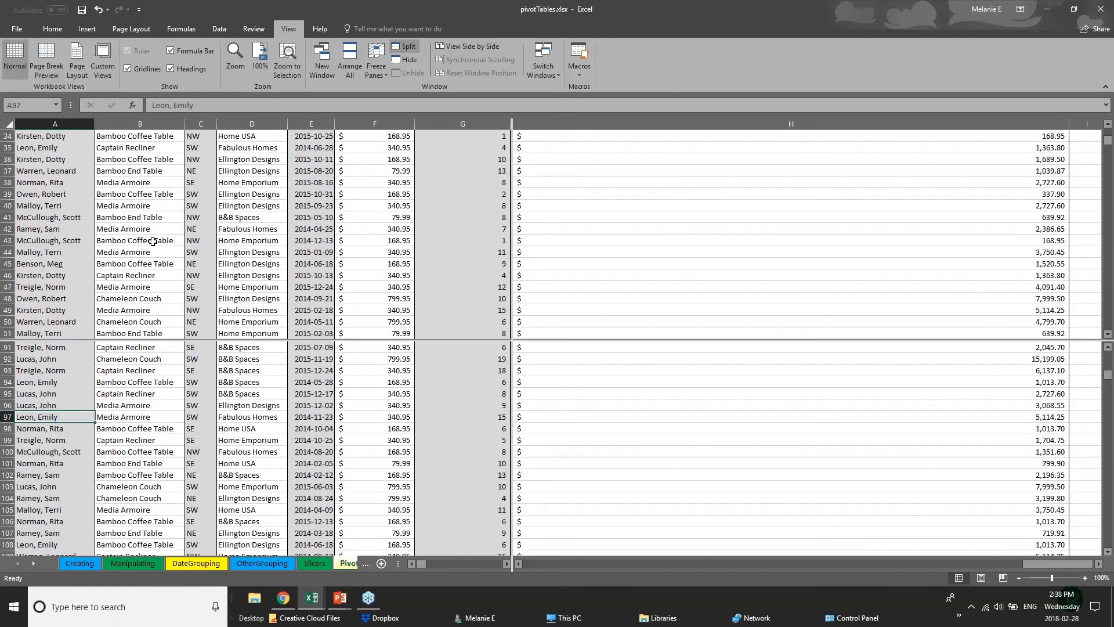
# Step: Look through the OtherGrouping and DateGrouping sheets, return to PivotChart and browse the records in its lower pane
pyautogui.click(349, 564)
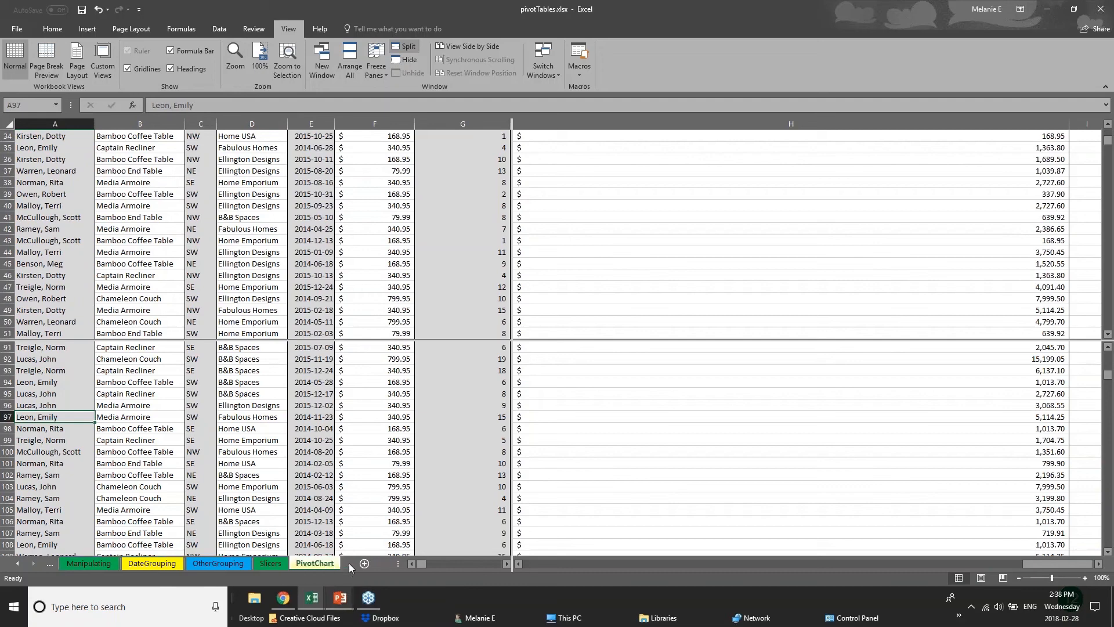
pyautogui.click(238, 564)
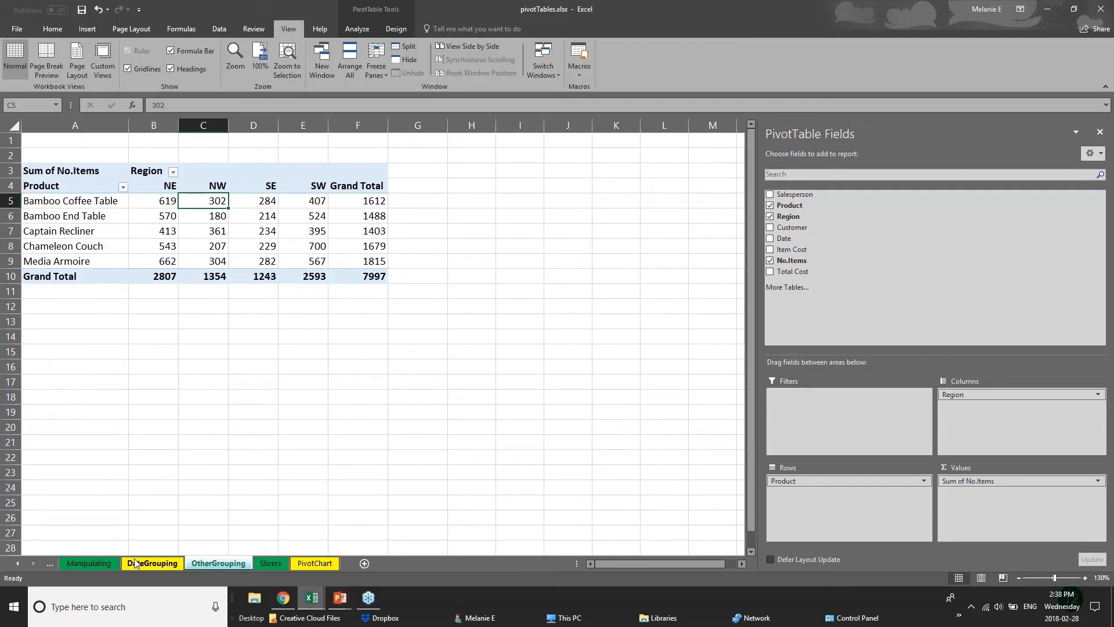
pyautogui.click(98, 568)
pyautogui.click(129, 565)
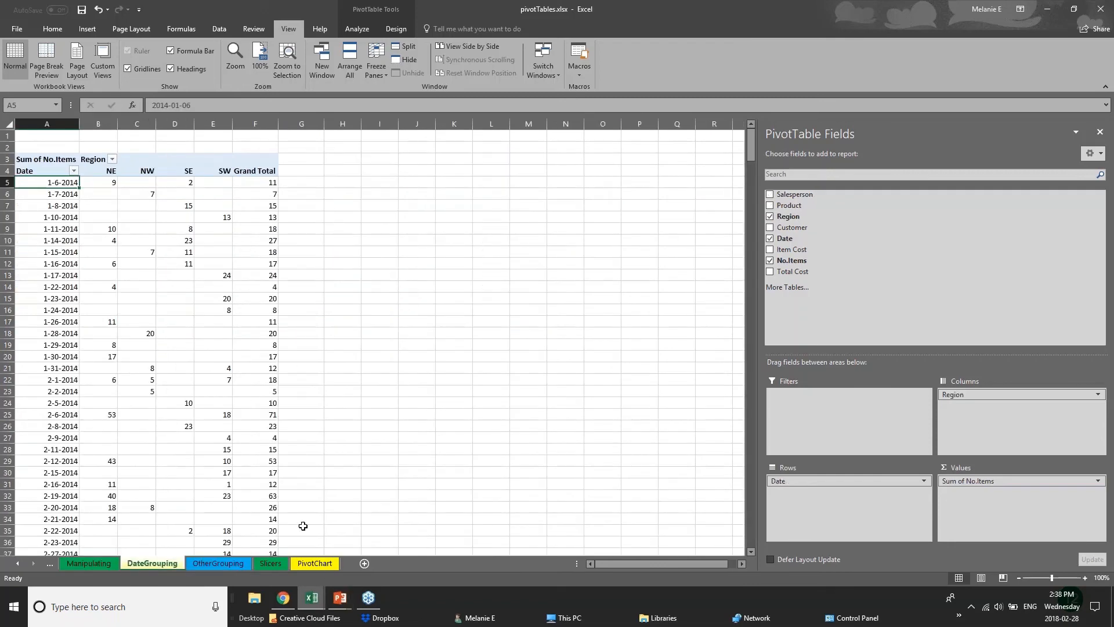
pyautogui.click(207, 568)
pyautogui.click(312, 566)
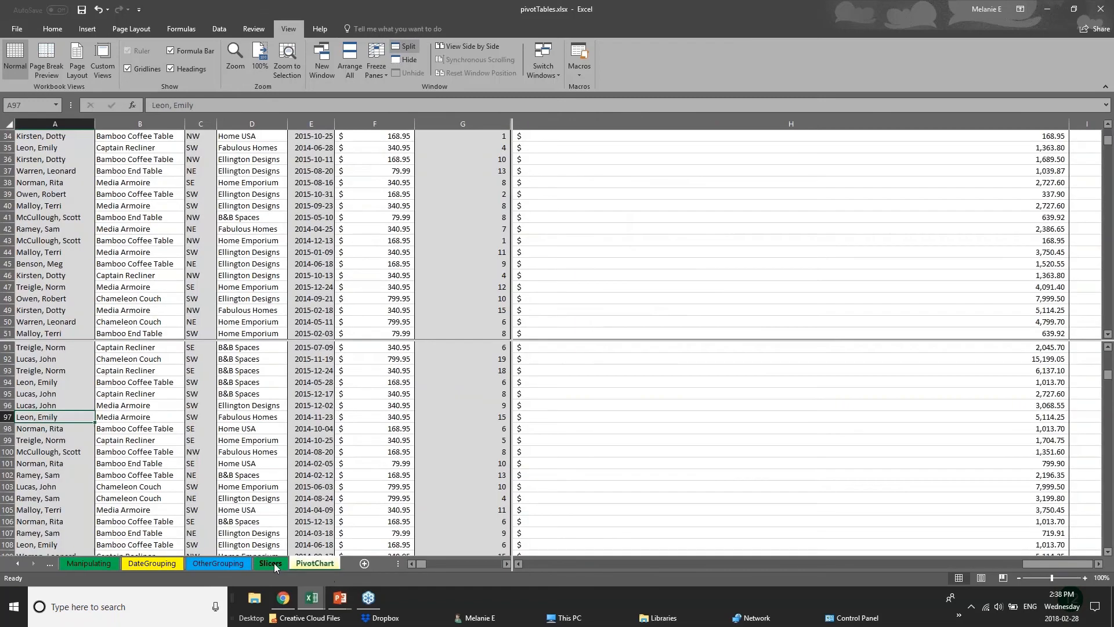
pyautogui.scroll(-3, 272, 414)
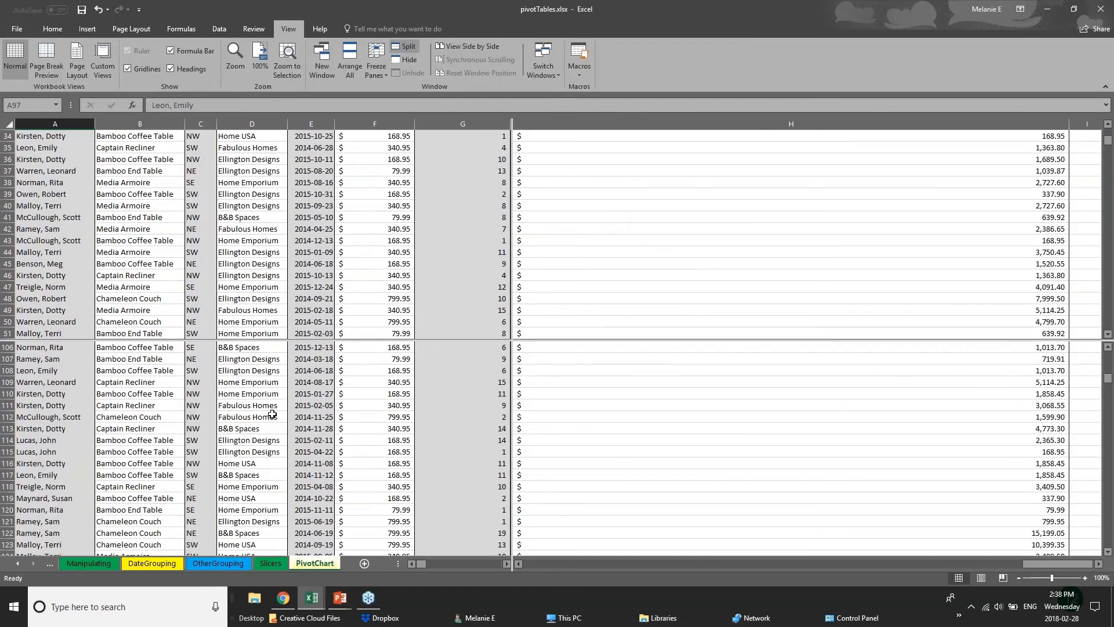
pyautogui.scroll(8, 271, 394)
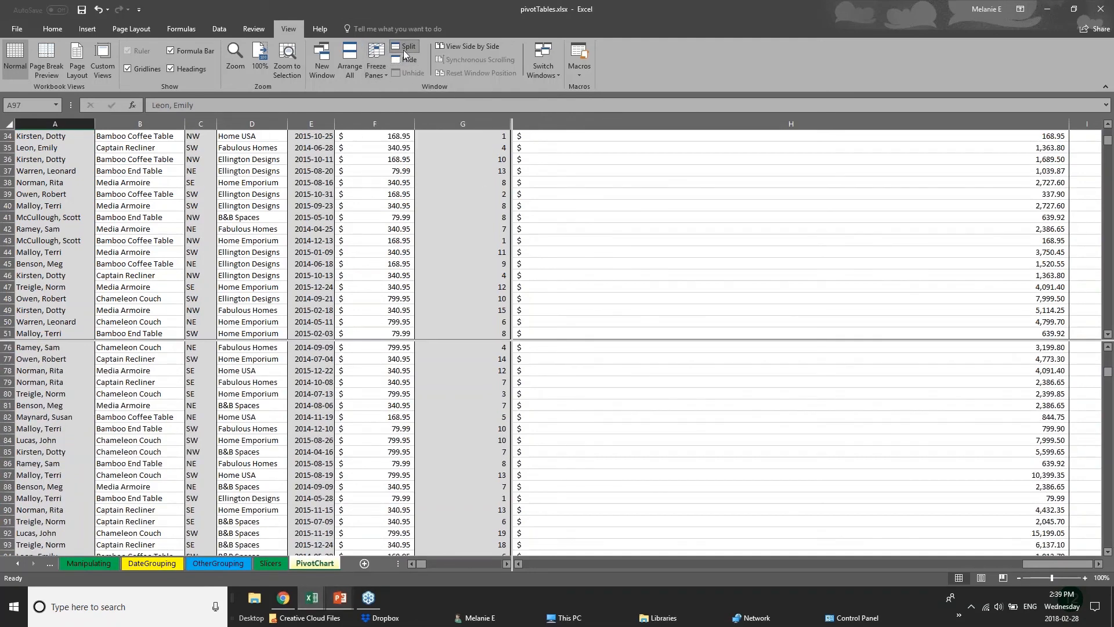
# Step: Switch to the PowerPoint slide show and advance to the Saving & Printing slide
pyautogui.click(341, 600)
pyautogui.click(400, 545)
pyautogui.press('Right')
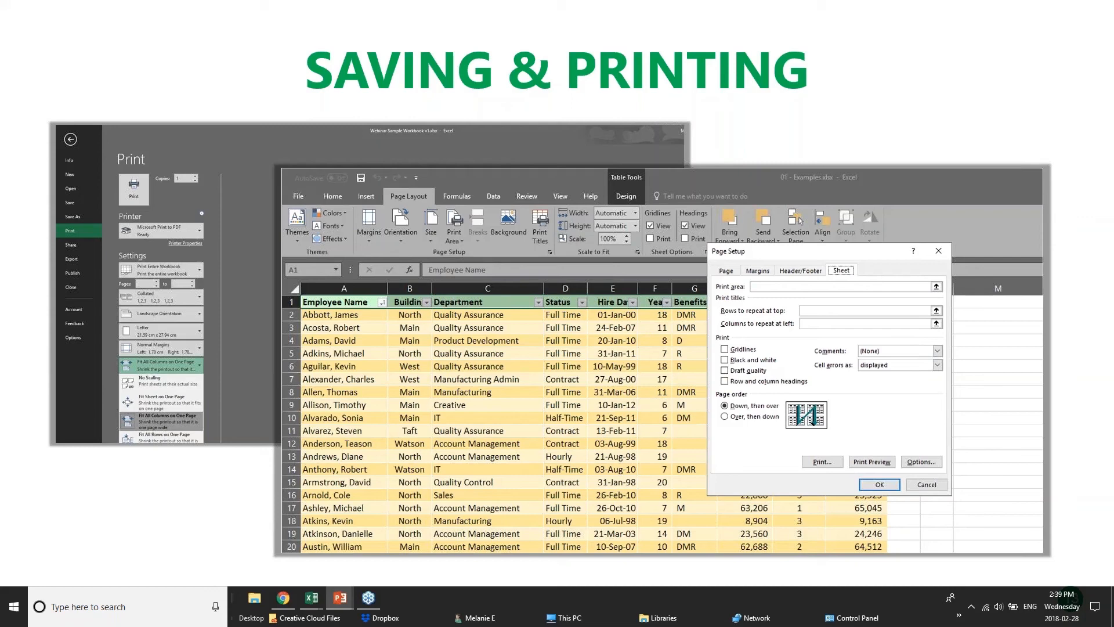
# Step: Switch back to the pivotTables workbook in Excel and look through its records, grouping sheets and Manipulating sheet
pyautogui.moveTo(310, 600)
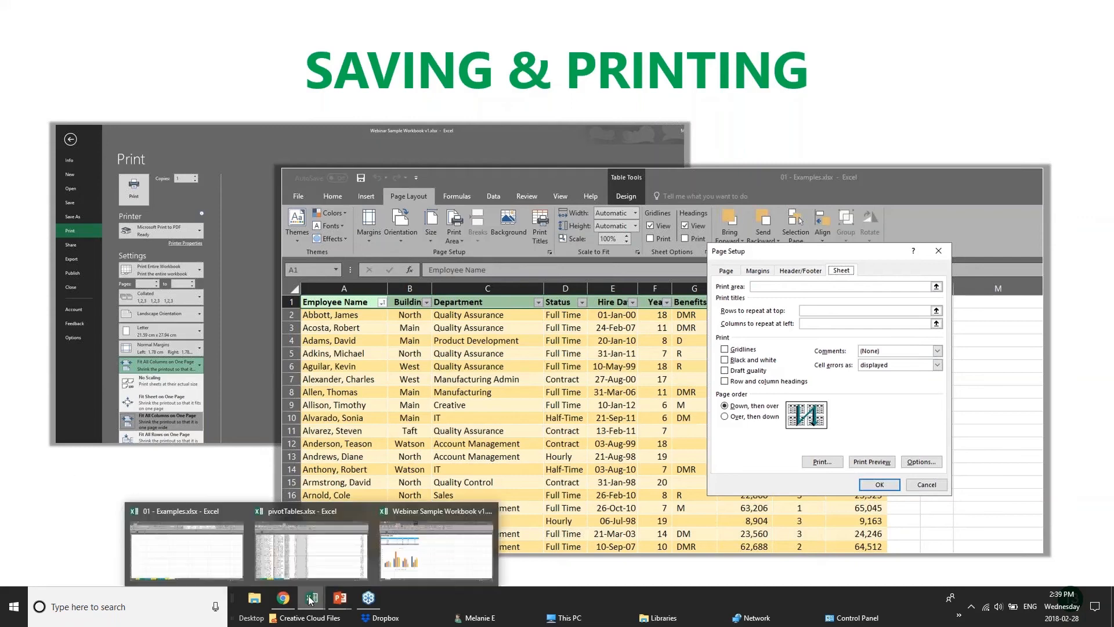
pyautogui.click(337, 555)
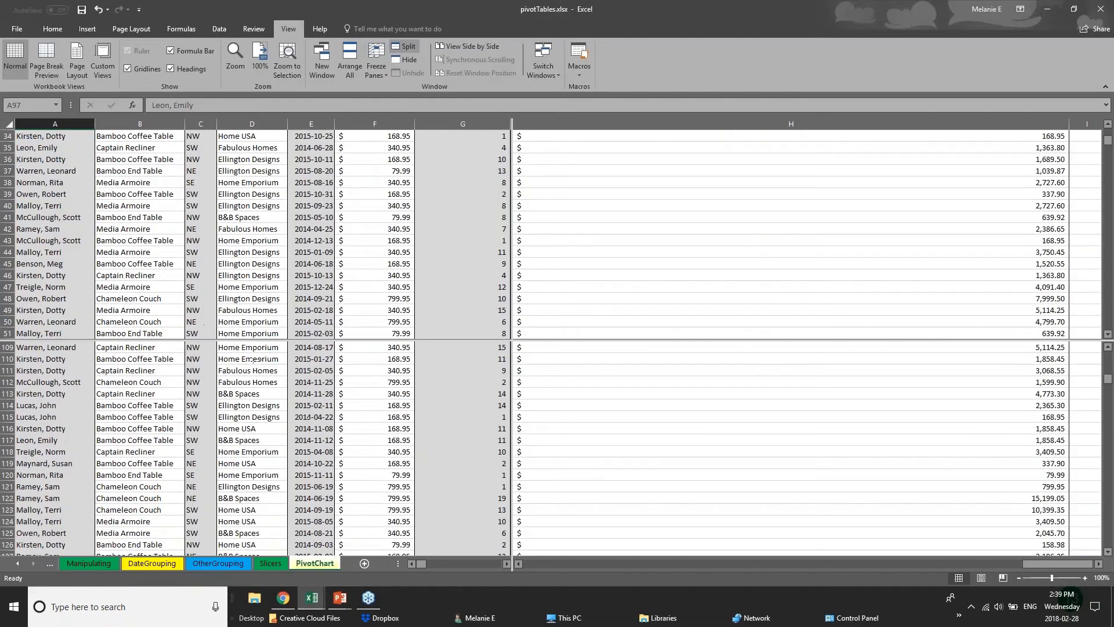
pyautogui.scroll(-11, 252, 359)
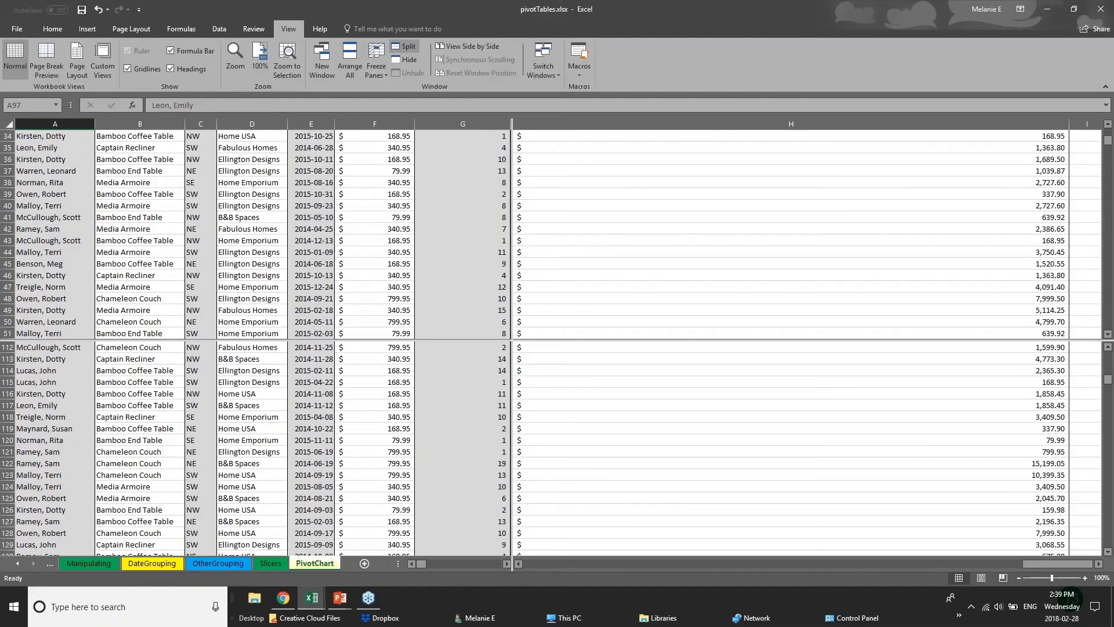
pyautogui.click(218, 563)
pyautogui.click(132, 564)
pyautogui.click(89, 564)
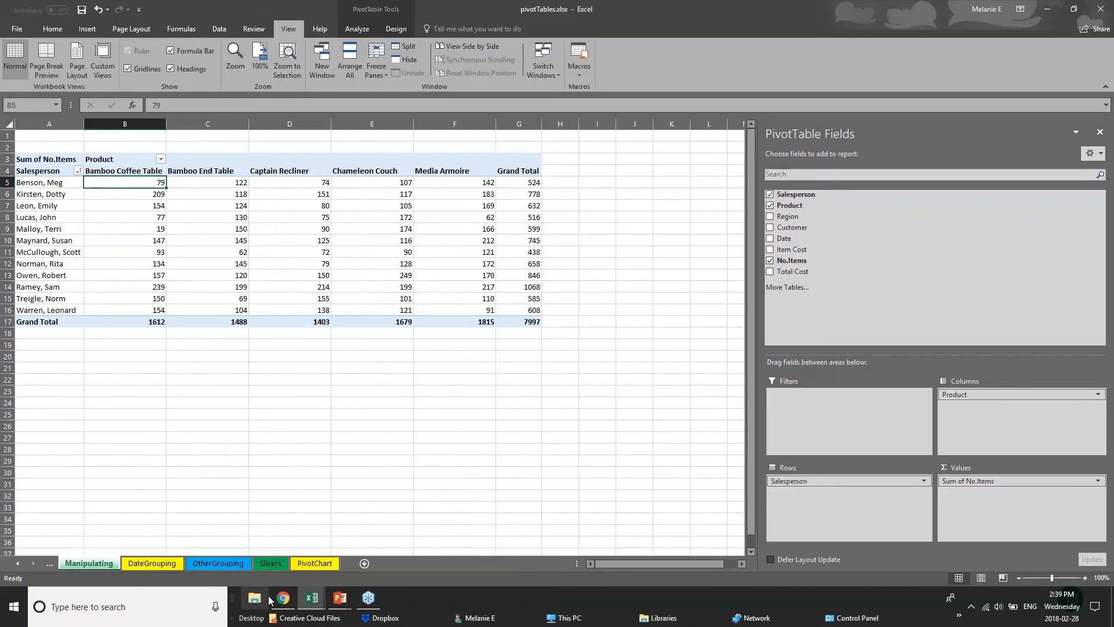
# Step: Switch to the 01 - Examples workbook and display the 2017 Budget sheet
pyautogui.click(320, 601)
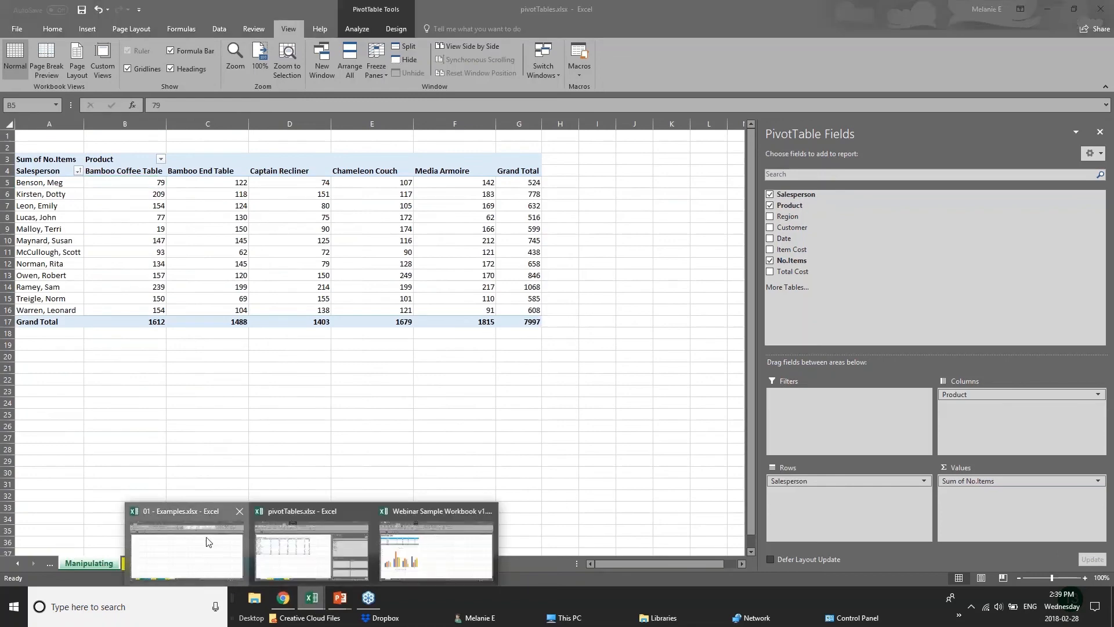
pyautogui.click(172, 563)
pyautogui.click(173, 563)
pyautogui.click(124, 563)
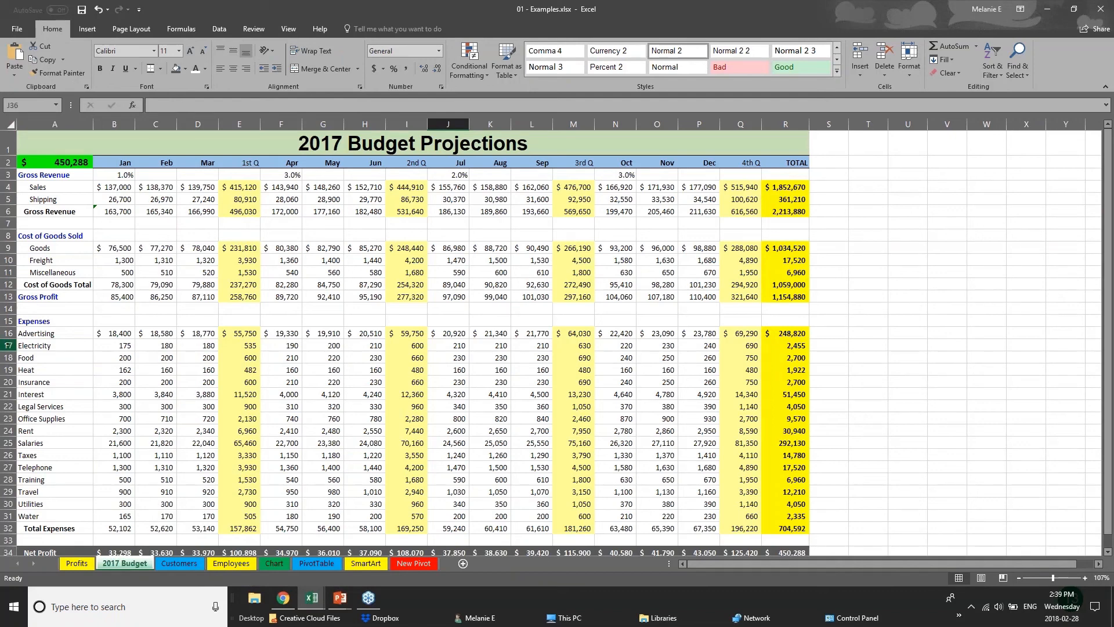
# Step: Save the 01 - Examples workbook and bring up the Save As locations and file type options
pyautogui.click(15, 30)
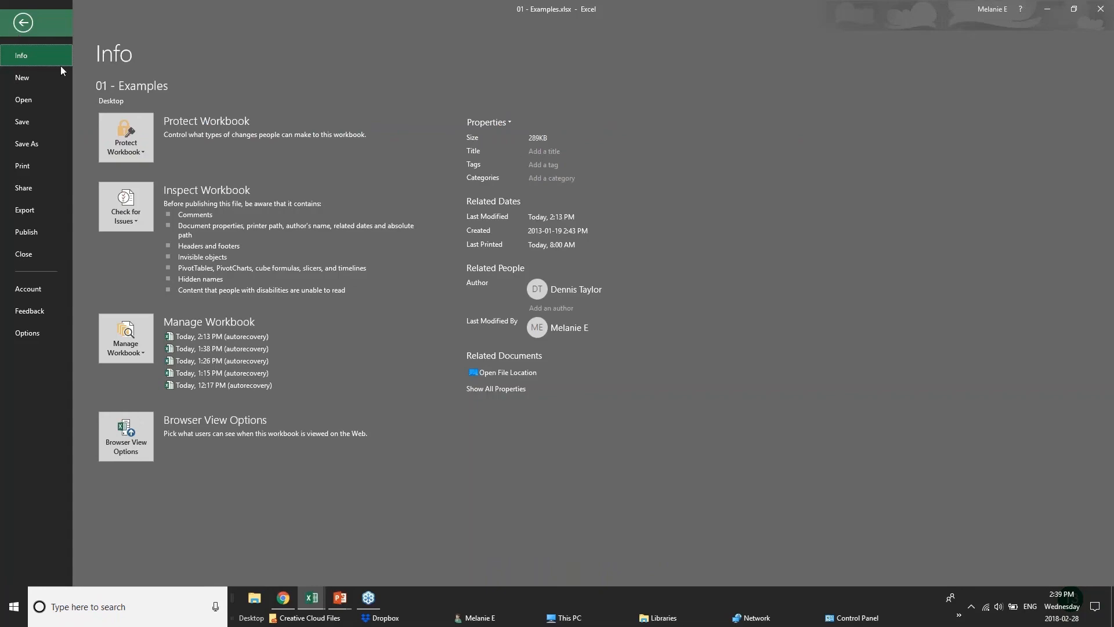
pyautogui.click(46, 125)
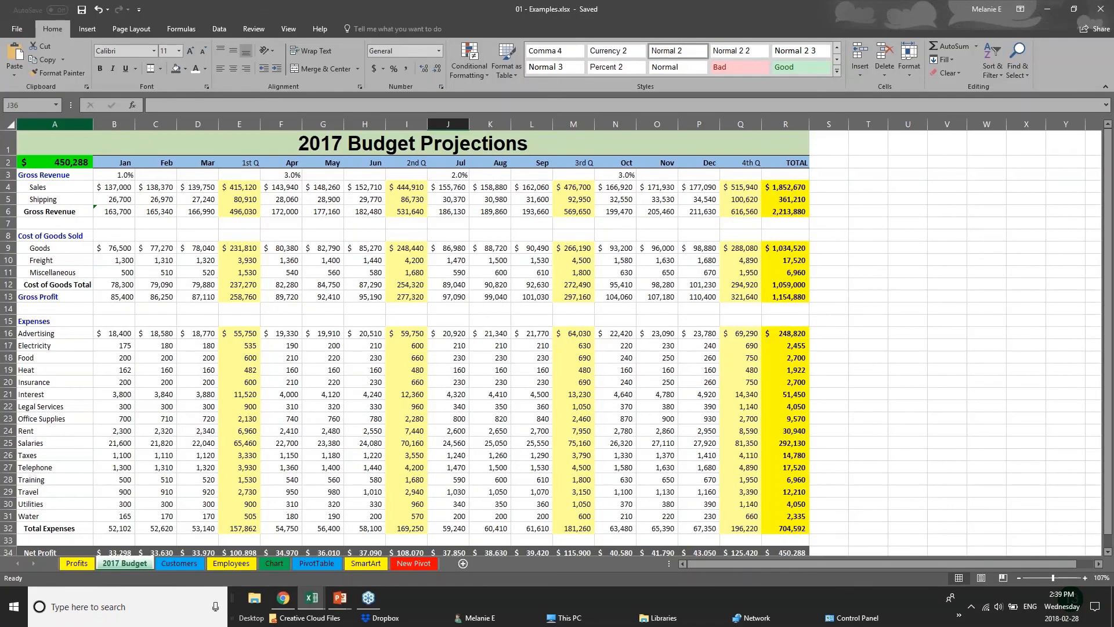
pyautogui.click(12, 27)
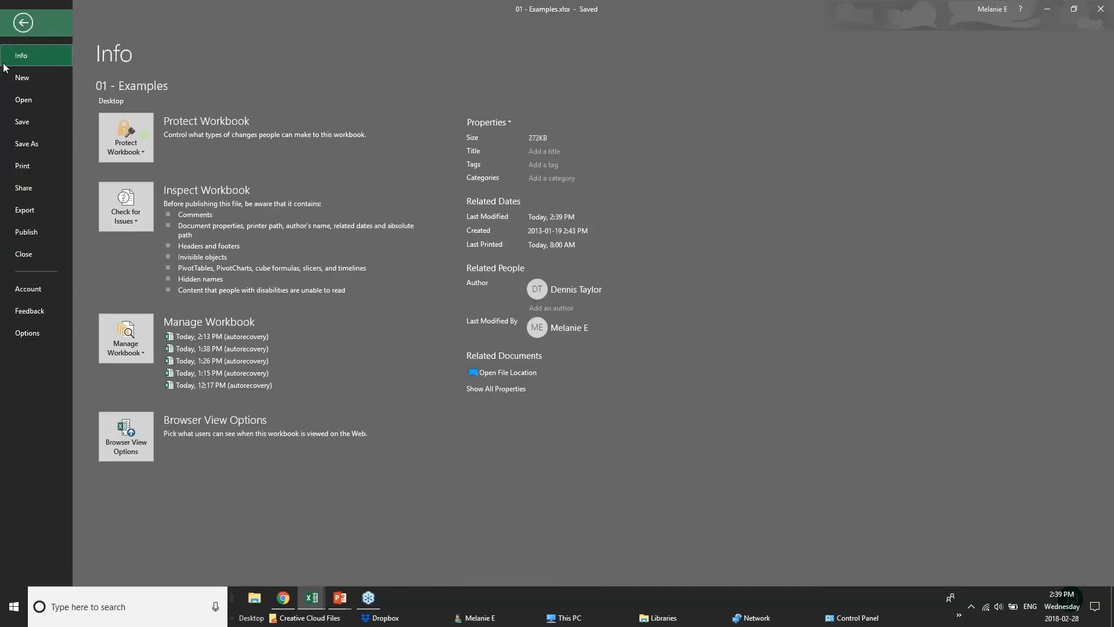
pyautogui.click(27, 151)
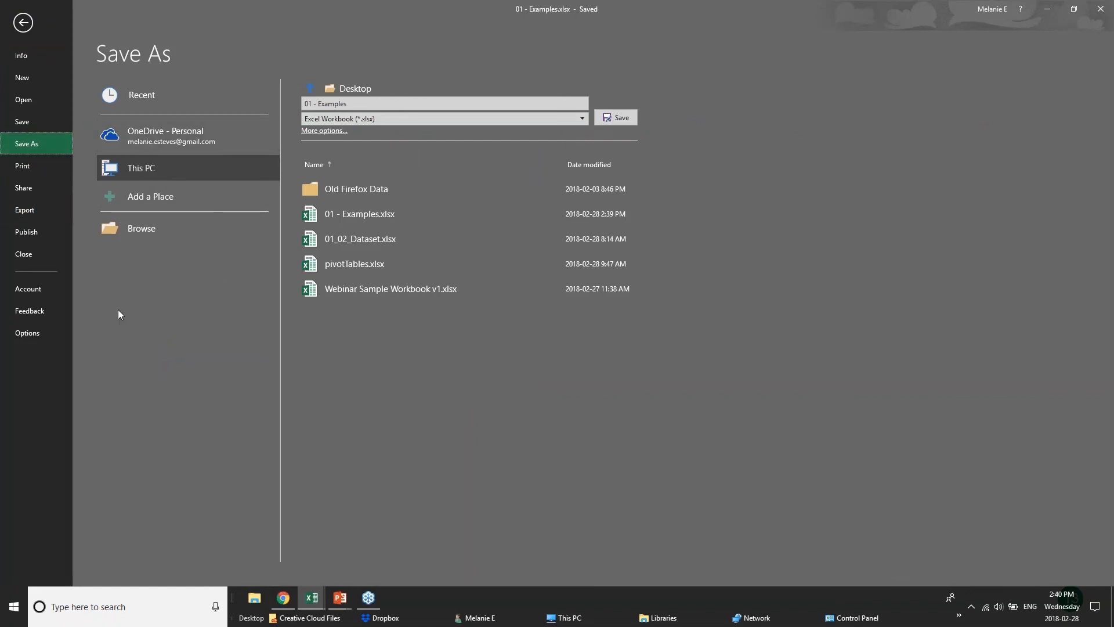
# Step: Bring up the print preview of the 2017 Budget sheet and choose Microsoft Print to PDF as the printer
pyautogui.click(24, 165)
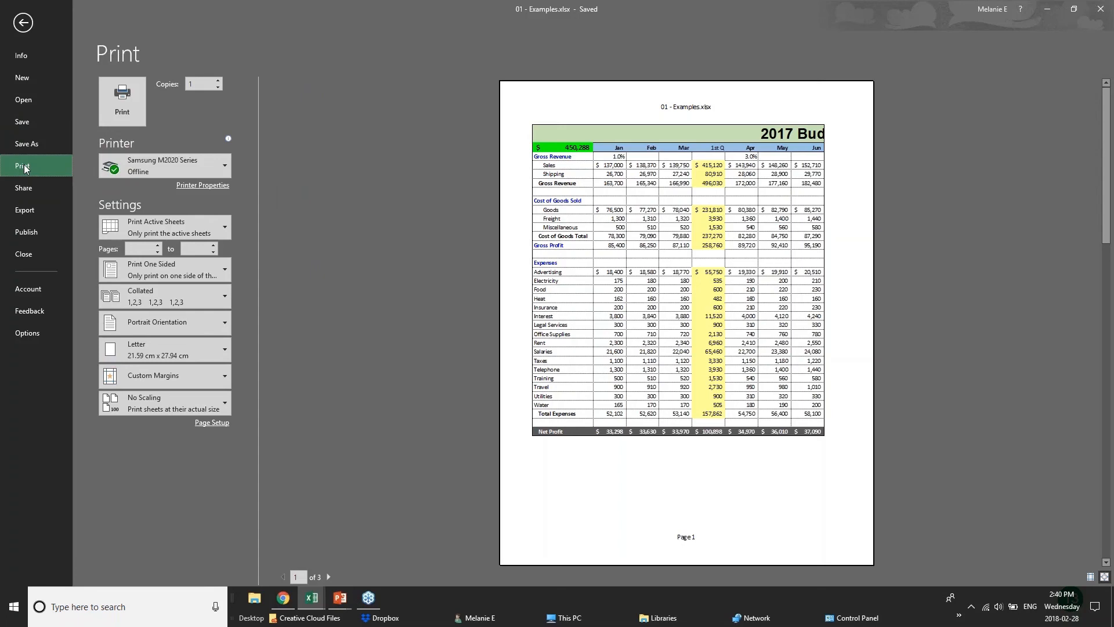
pyautogui.moveTo(203, 172)
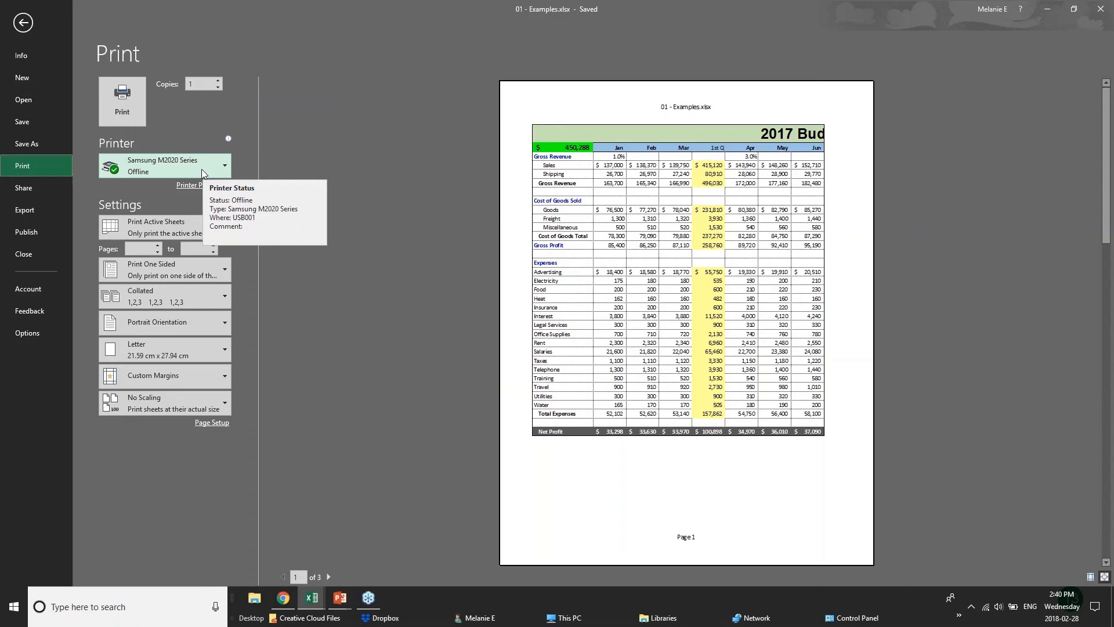
pyautogui.click(203, 169)
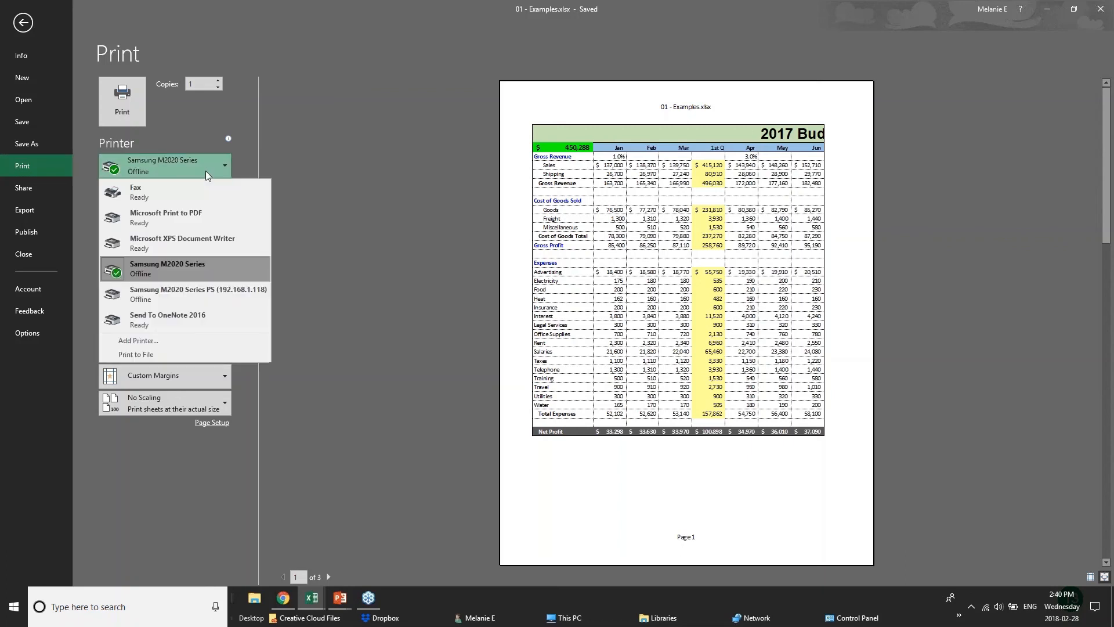
pyautogui.click(200, 220)
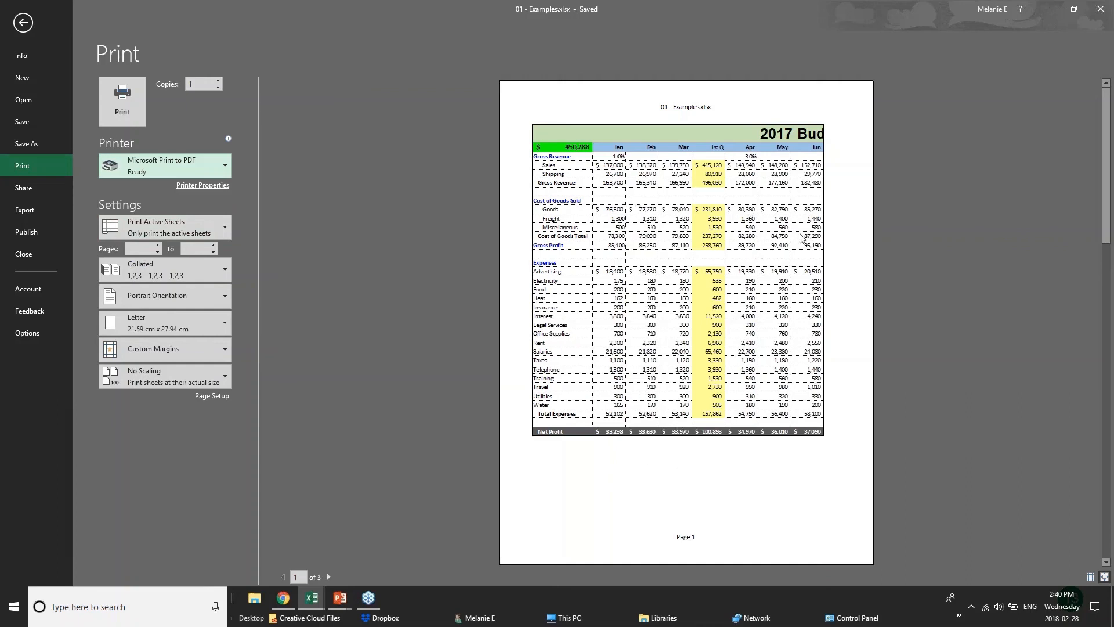
# Step: Page through the print preview and back to page 1, and set the page orientation to Landscape
pyautogui.click(329, 577)
pyautogui.click(329, 577)
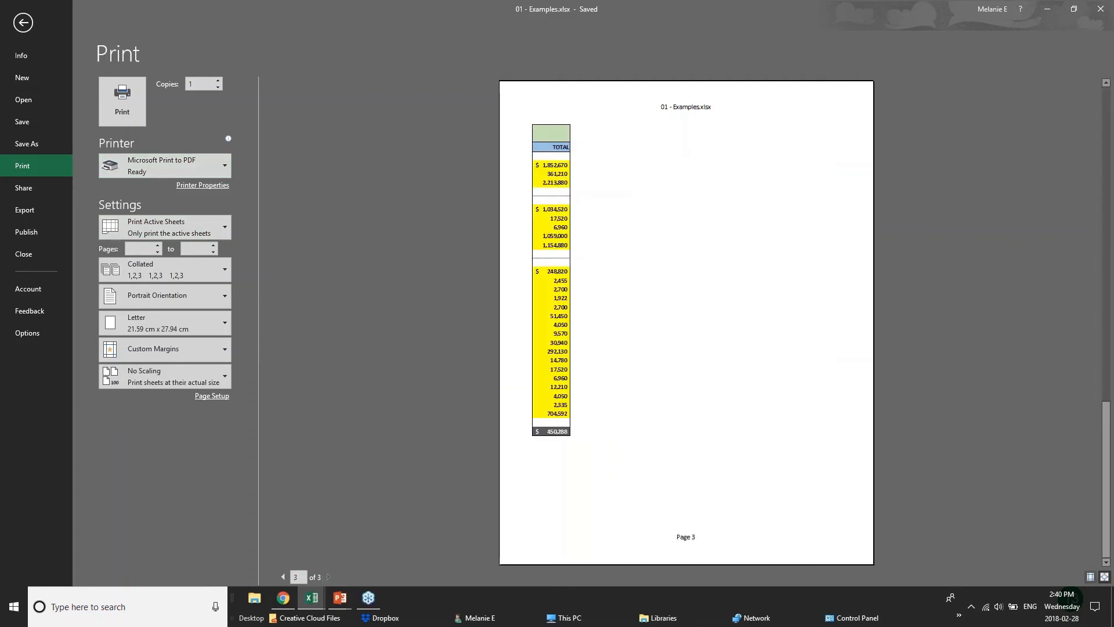
pyautogui.click(282, 576)
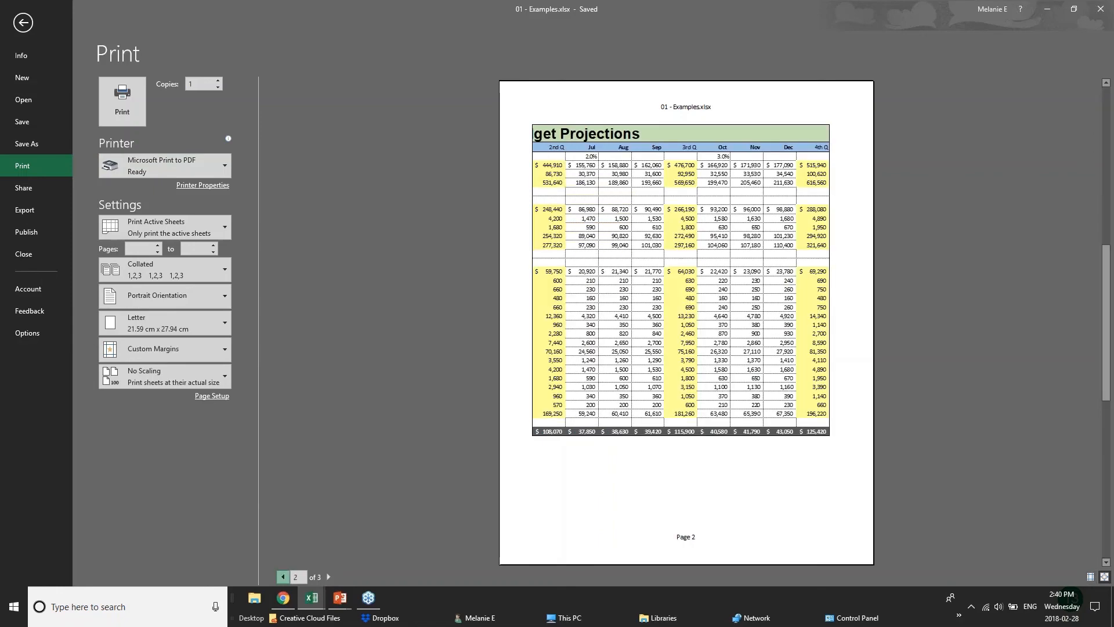
pyautogui.click(283, 577)
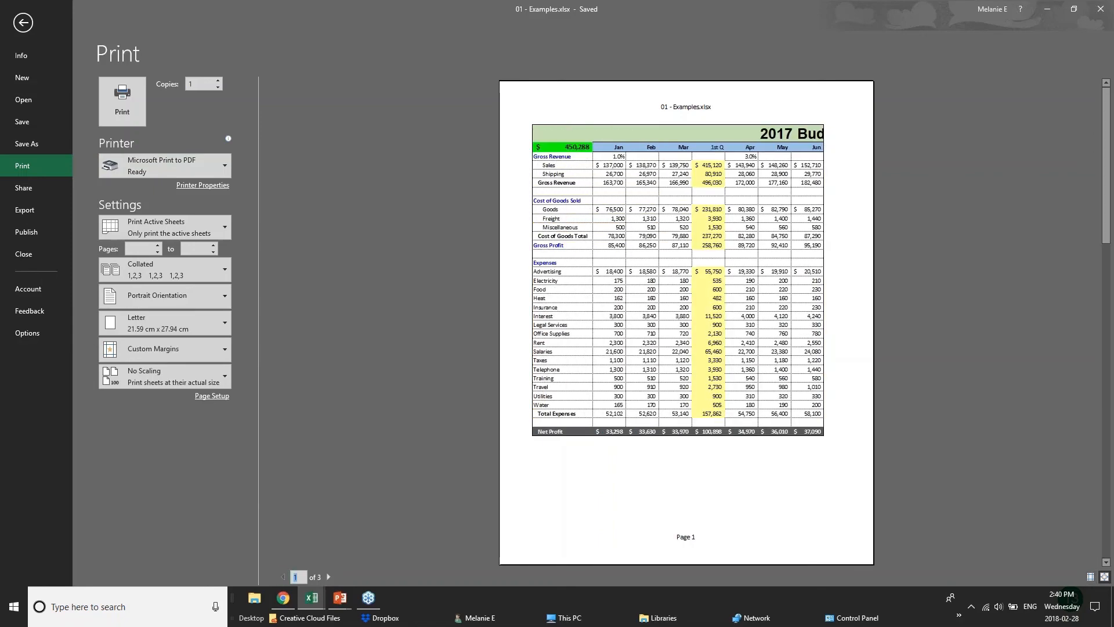
pyautogui.click(207, 301)
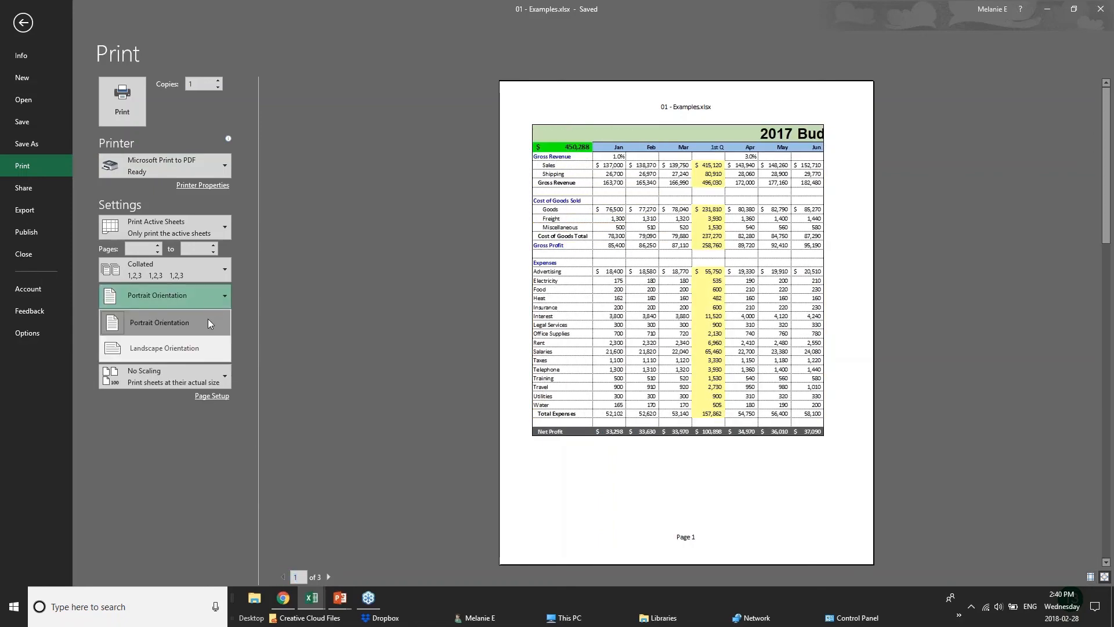
pyautogui.click(208, 319)
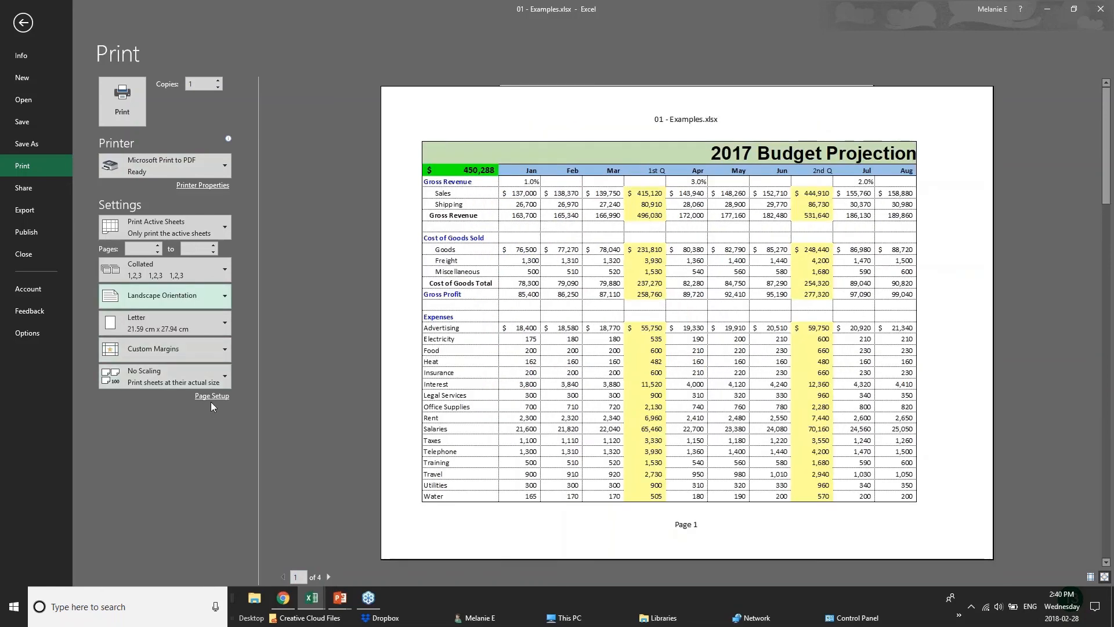
# Step: Try printing only the current selection, and return the print range to the active sheets
pyautogui.click(180, 227)
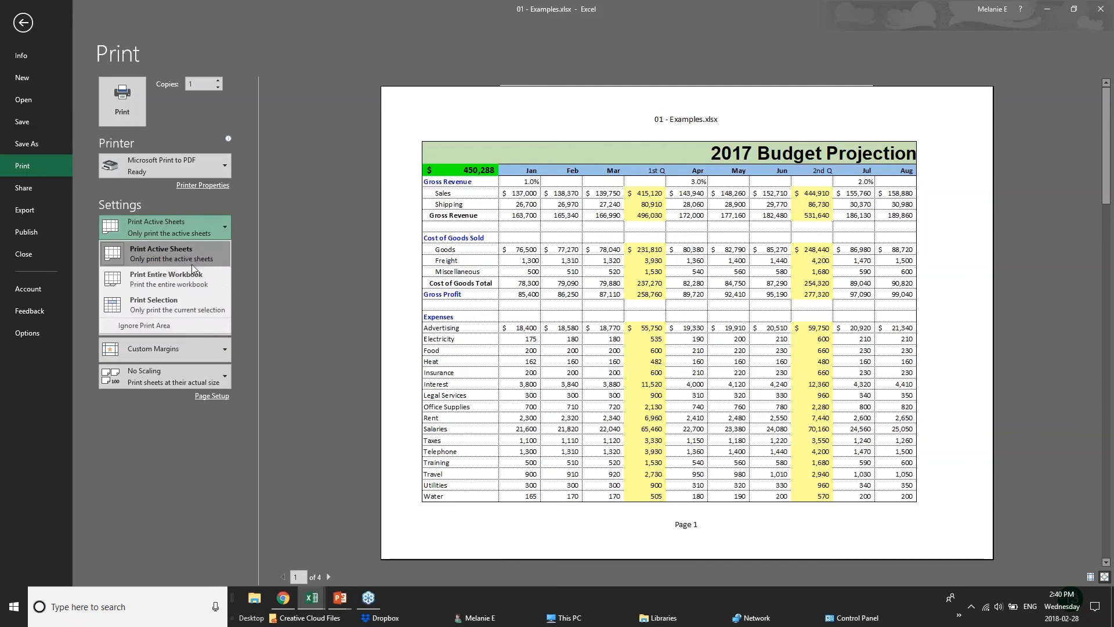
pyautogui.click(193, 303)
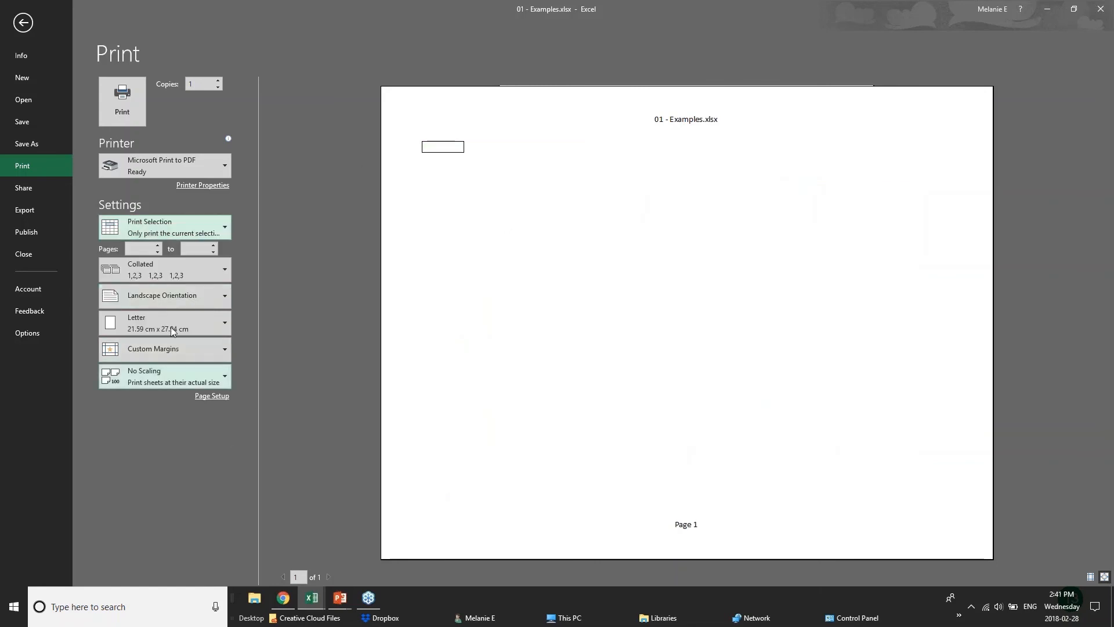
pyautogui.click(199, 221)
pyautogui.click(186, 263)
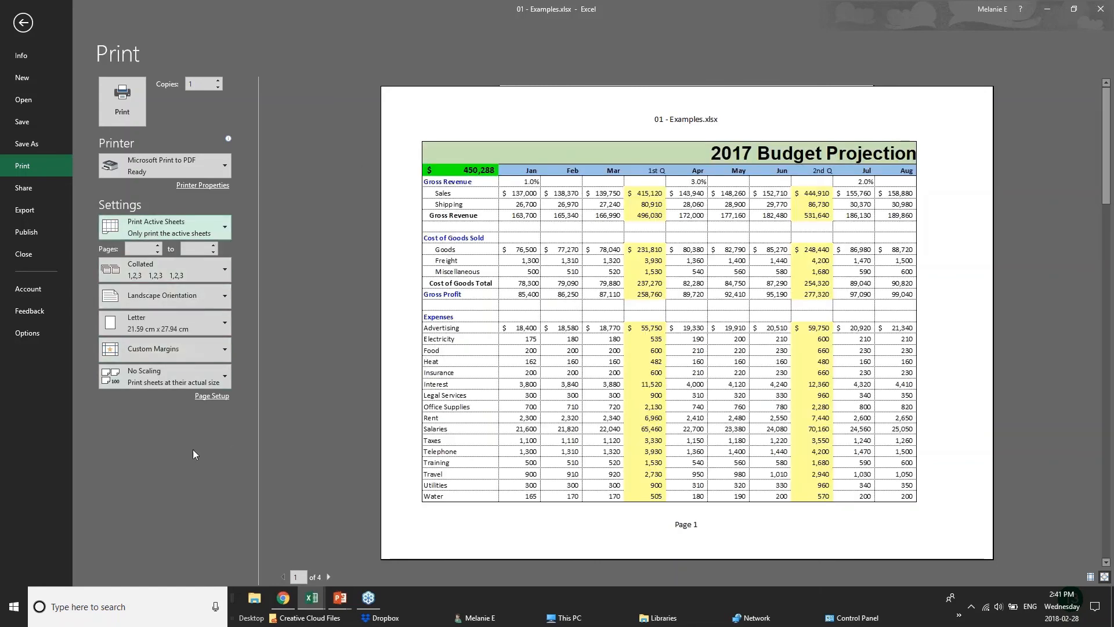
# Step: Apply Narrow margins and set the Page Setup scaling to fit 1 page wide by 1 page tall
pyautogui.click(217, 348)
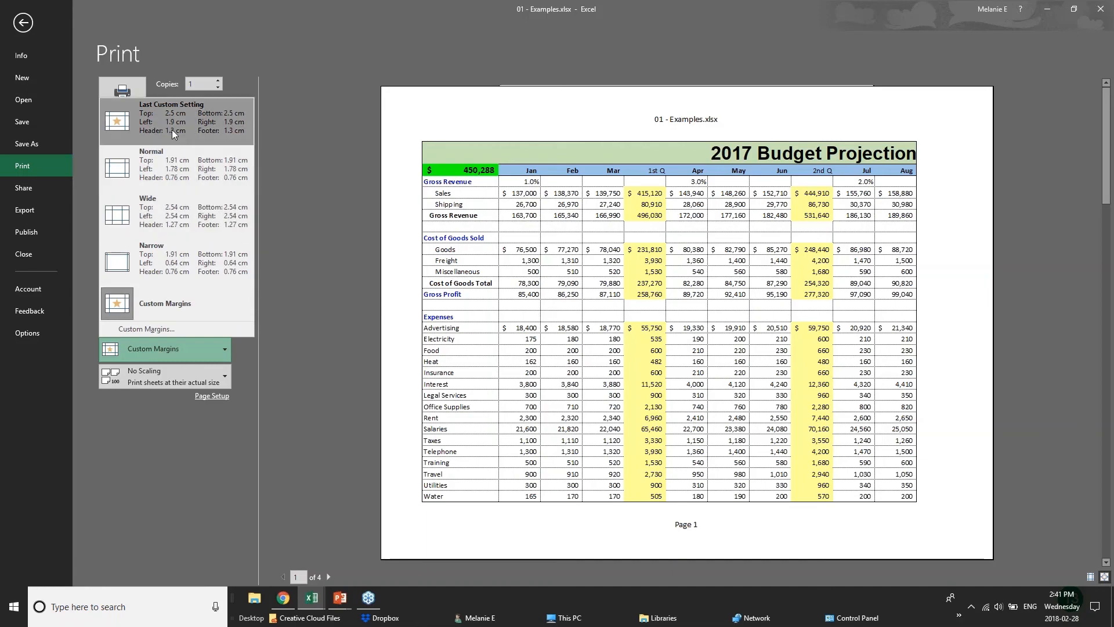
pyautogui.click(178, 250)
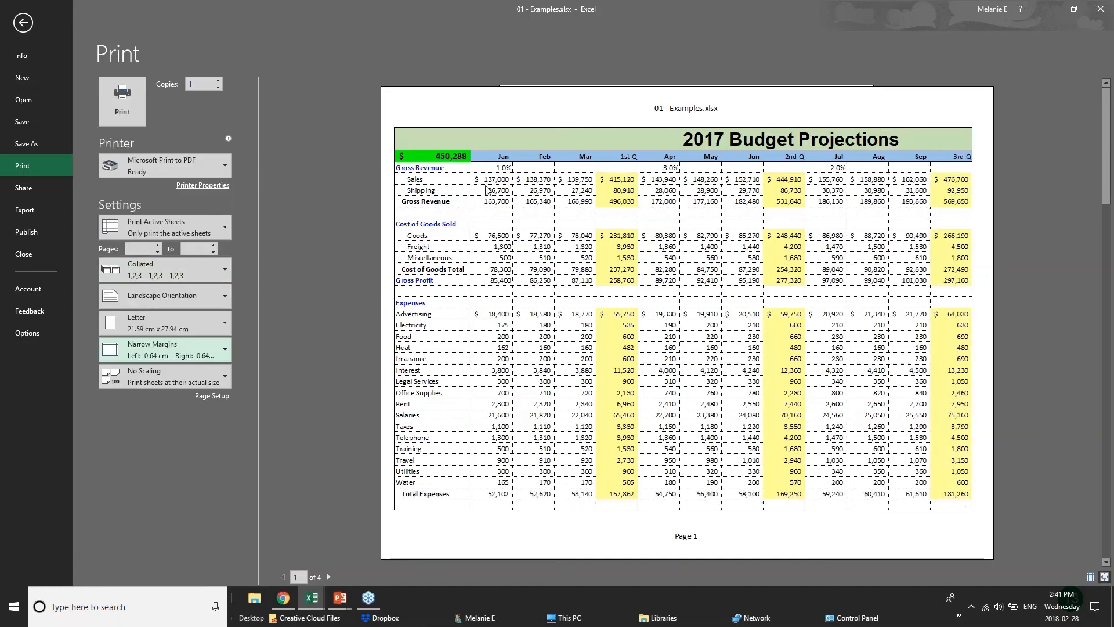
pyautogui.click(210, 396)
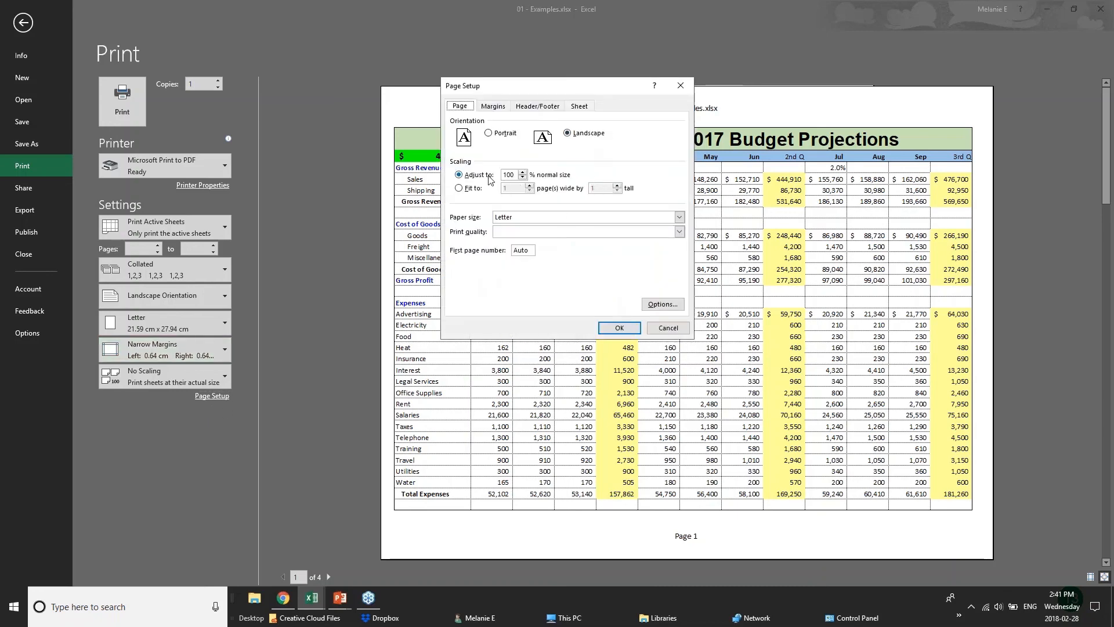
pyautogui.click(525, 177)
pyautogui.click(523, 173)
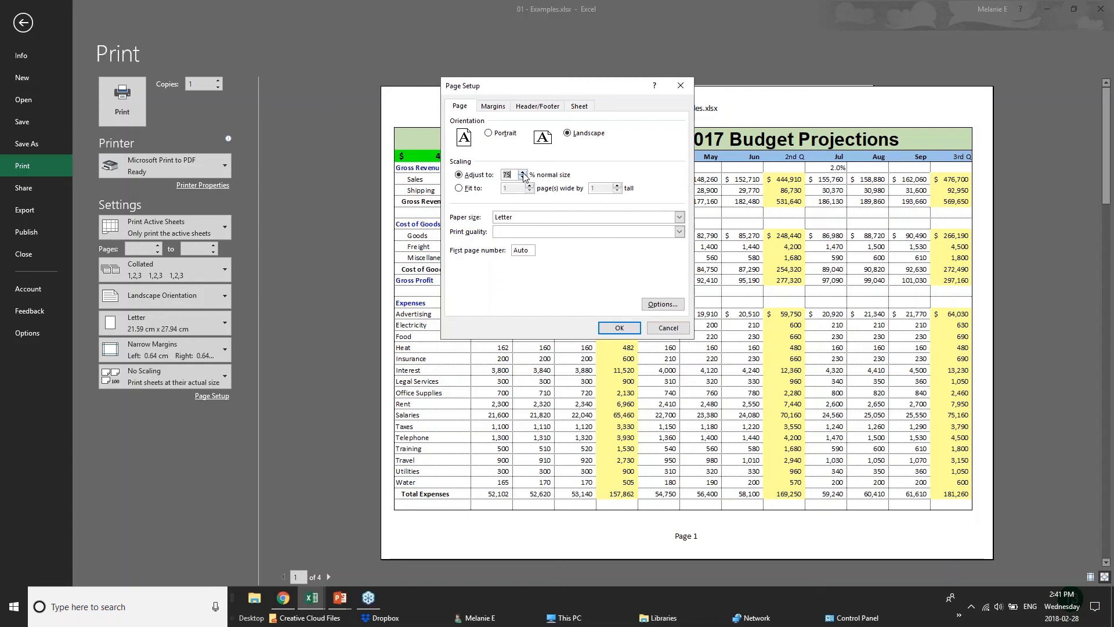
pyautogui.click(466, 191)
# Step: Start a custom header in Page Setup and enter BUDGET PROJECTIONS in its left section
pyautogui.click(494, 107)
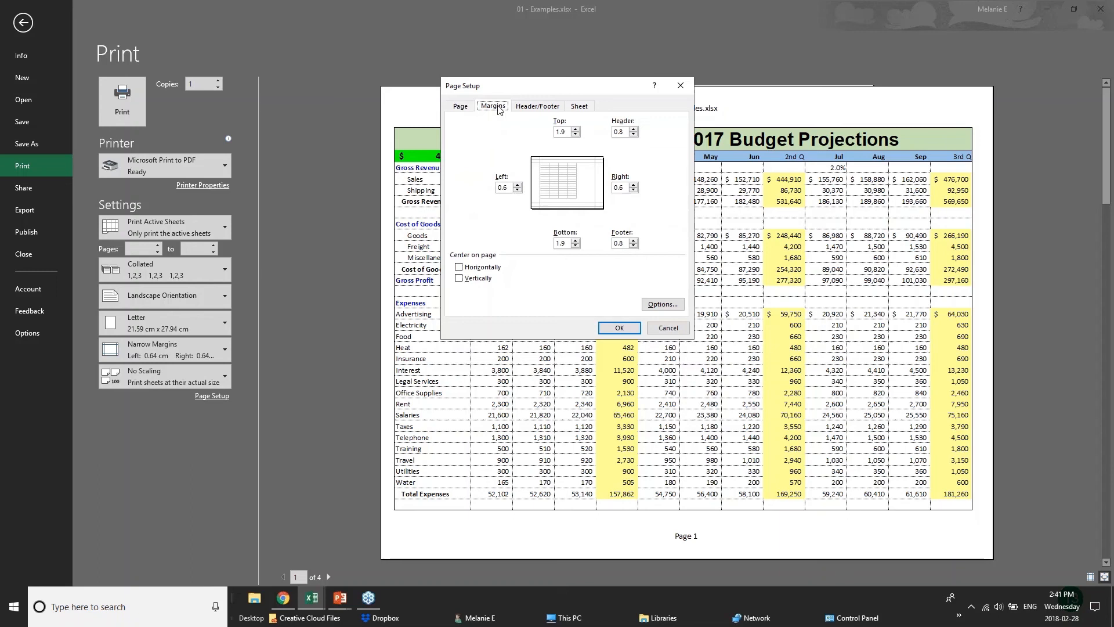
pyautogui.click(537, 107)
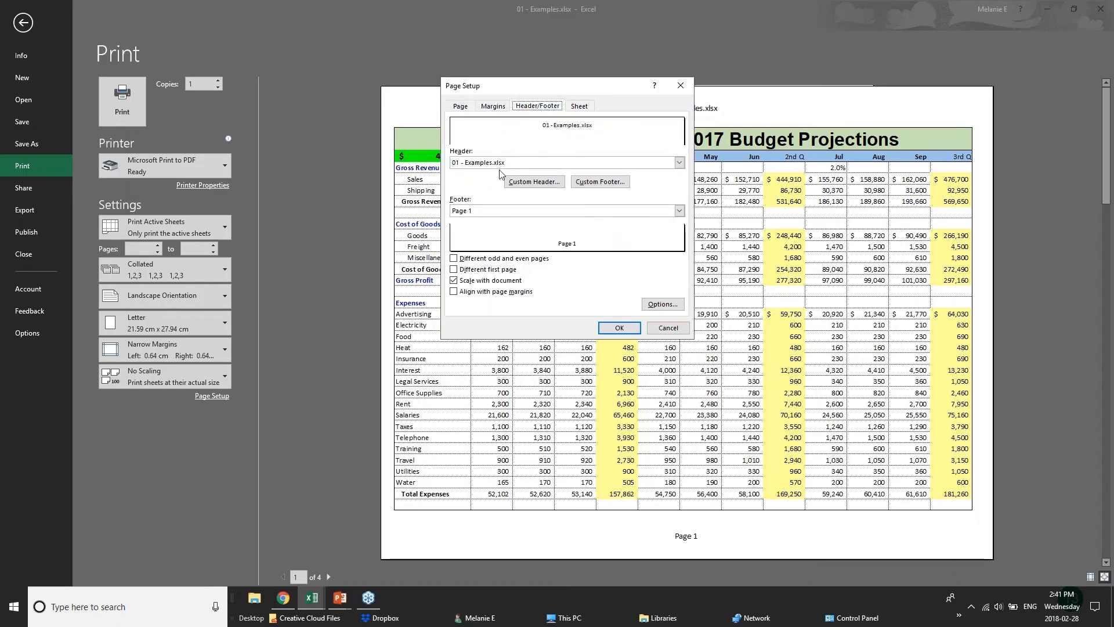
pyautogui.click(520, 165)
pyautogui.click(521, 166)
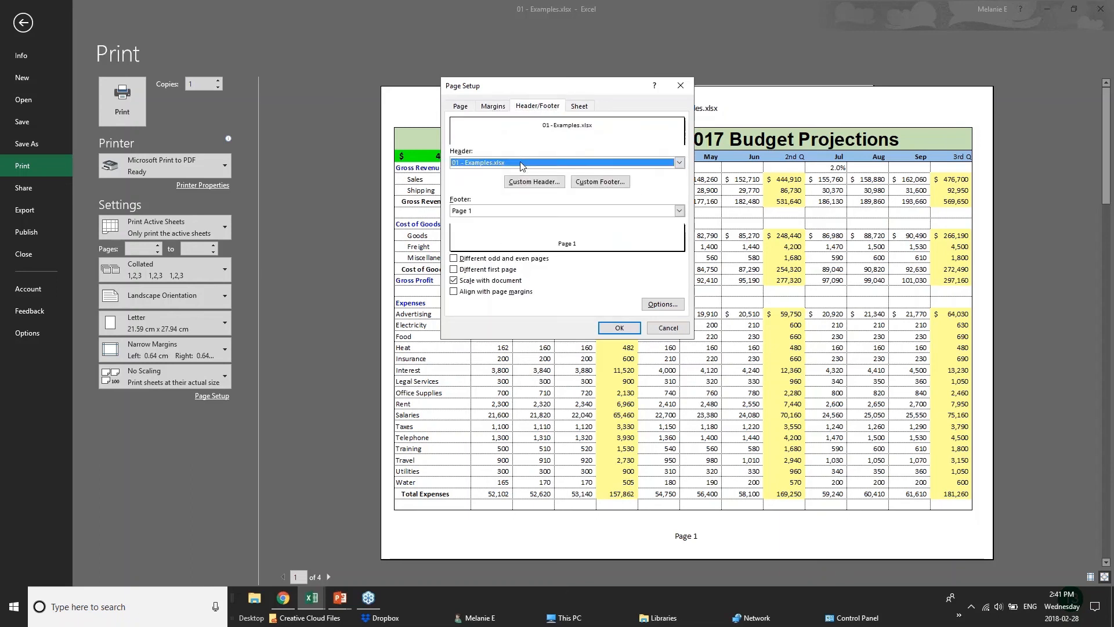
pyautogui.click(533, 181)
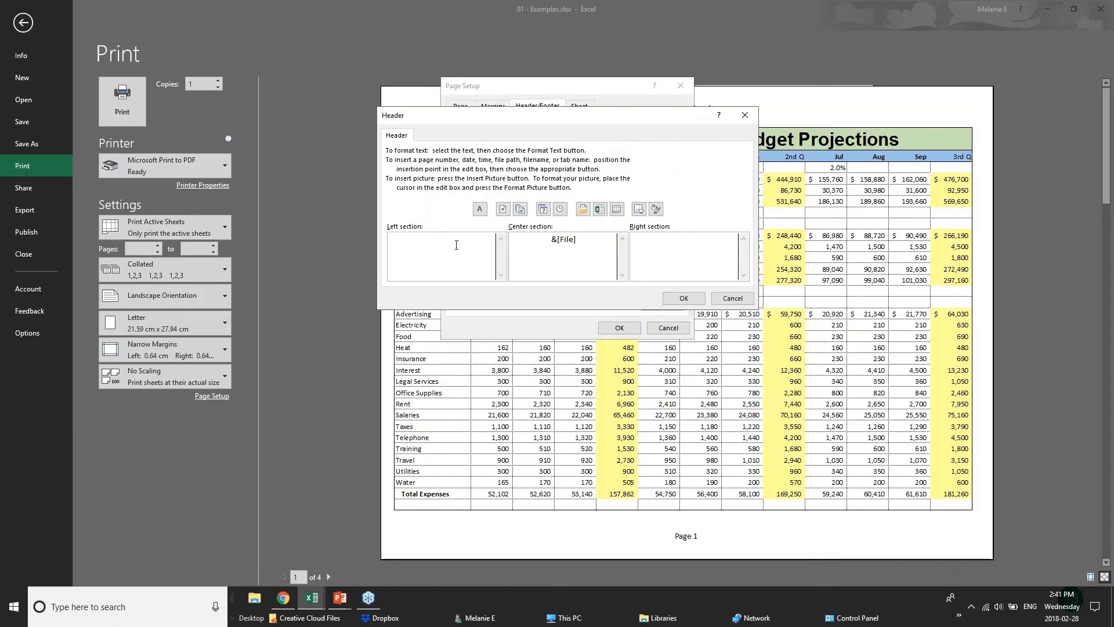
pyautogui.write('BUDGET ')
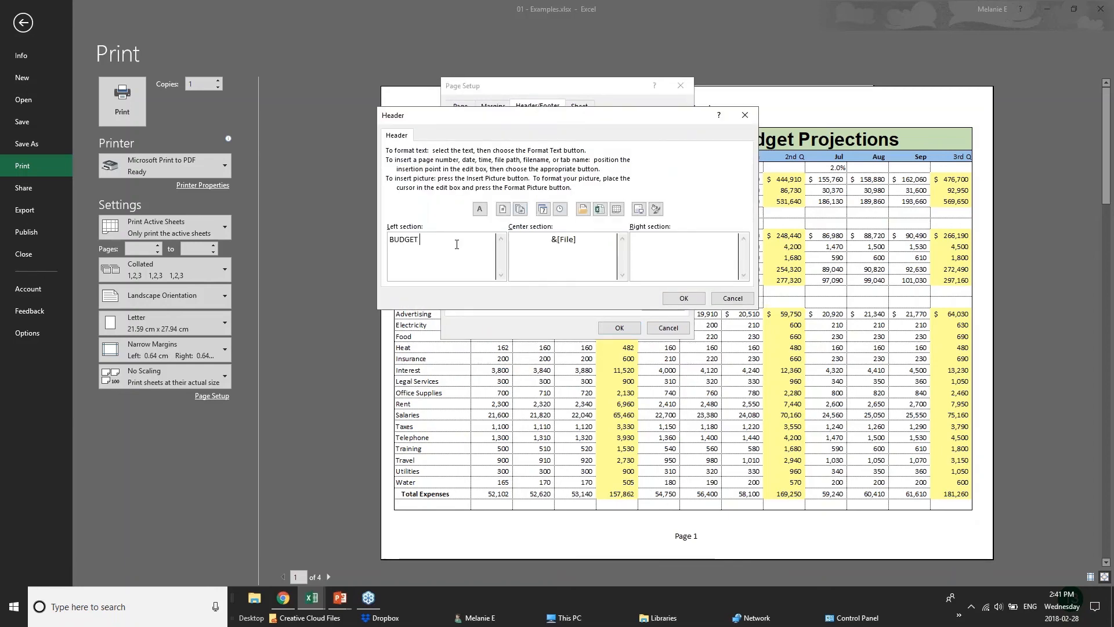
pyautogui.write('PROJECTIONS')
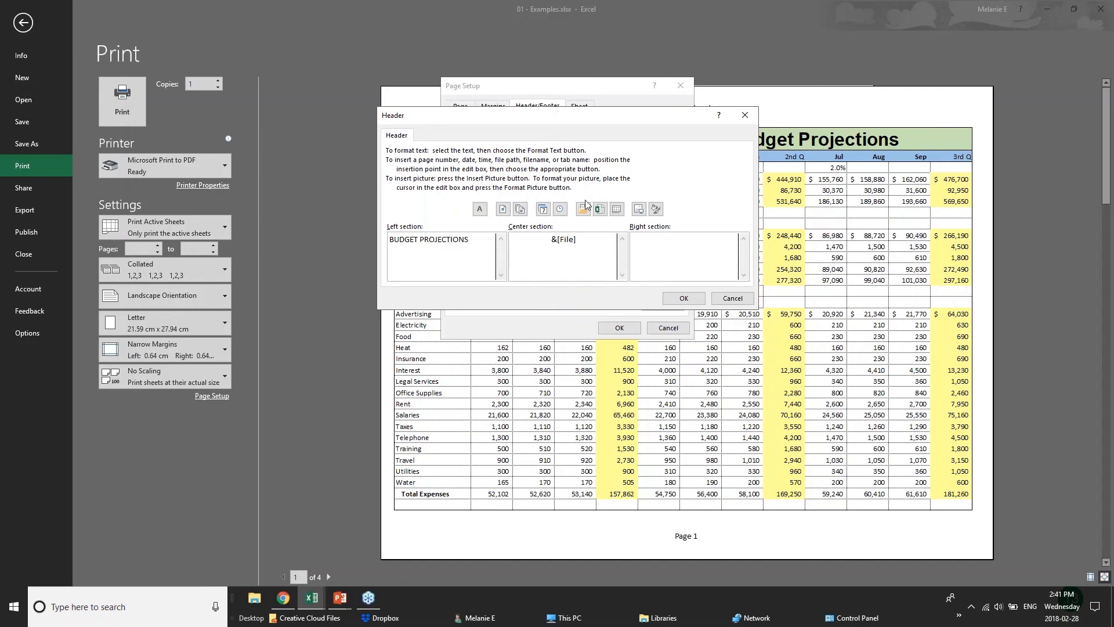
# Step: Replace the file name in the header's center section with CONFIDENTIAL and apply the header and page setup
pyautogui.moveTo(577, 240); pyautogui.dragTo(509, 235)
pyautogui.write('CONFIDENTIAL')
pyautogui.click(684, 298)
pyautogui.click(625, 333)
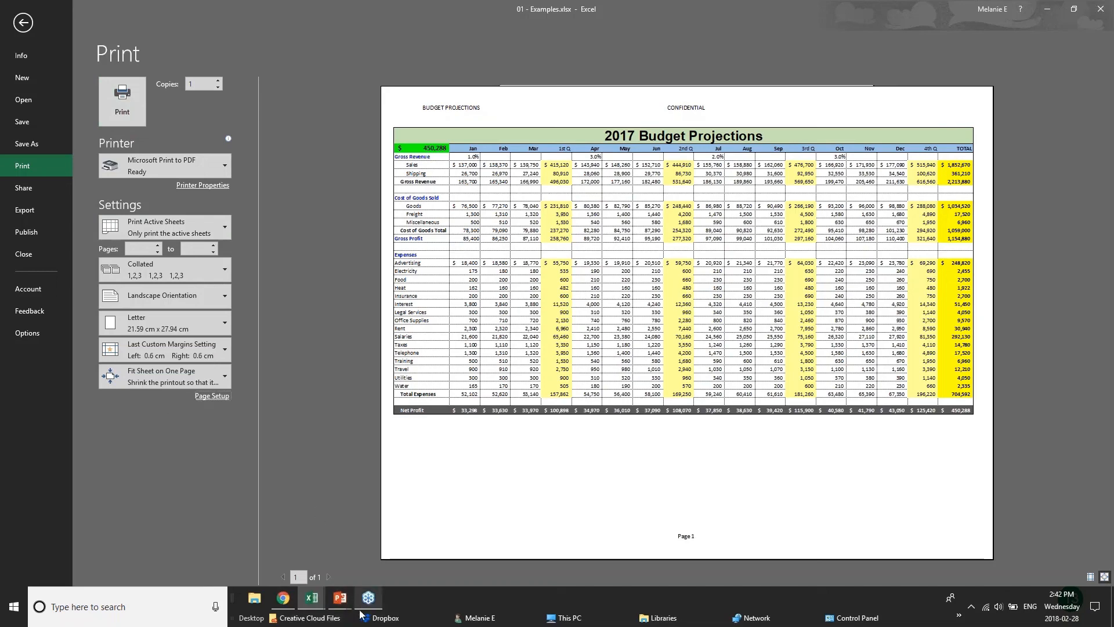
# Step: Switch to the PowerPoint slide show for the Sharing & Security slide, and return to the 2017 Budget sheet in Excel
pyautogui.moveTo(337, 606)
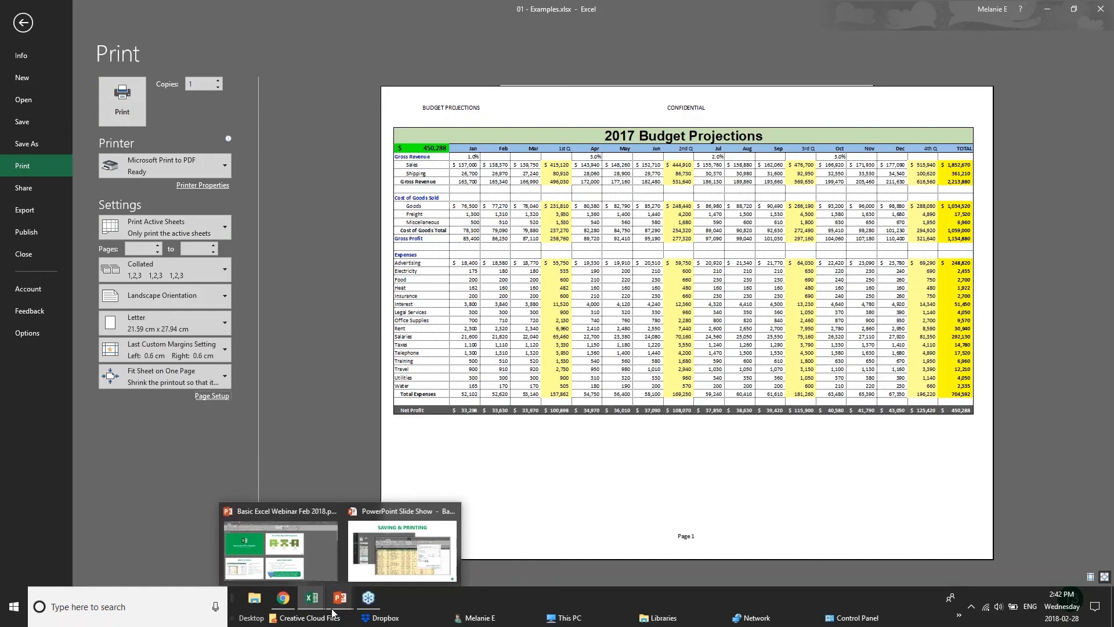
pyautogui.click(337, 603)
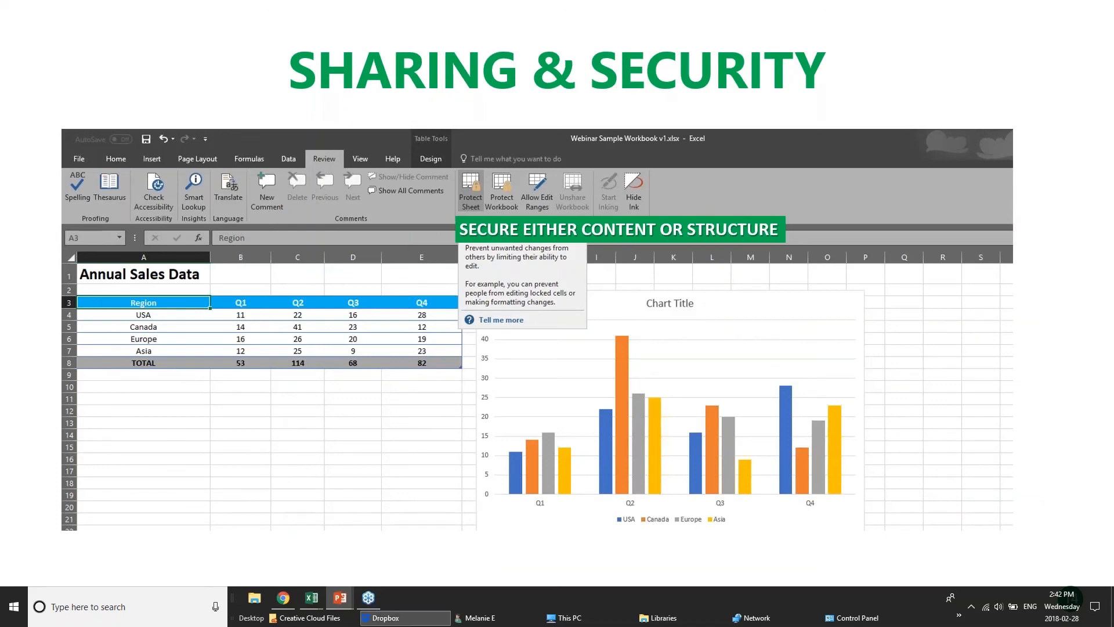
pyautogui.click(286, 595)
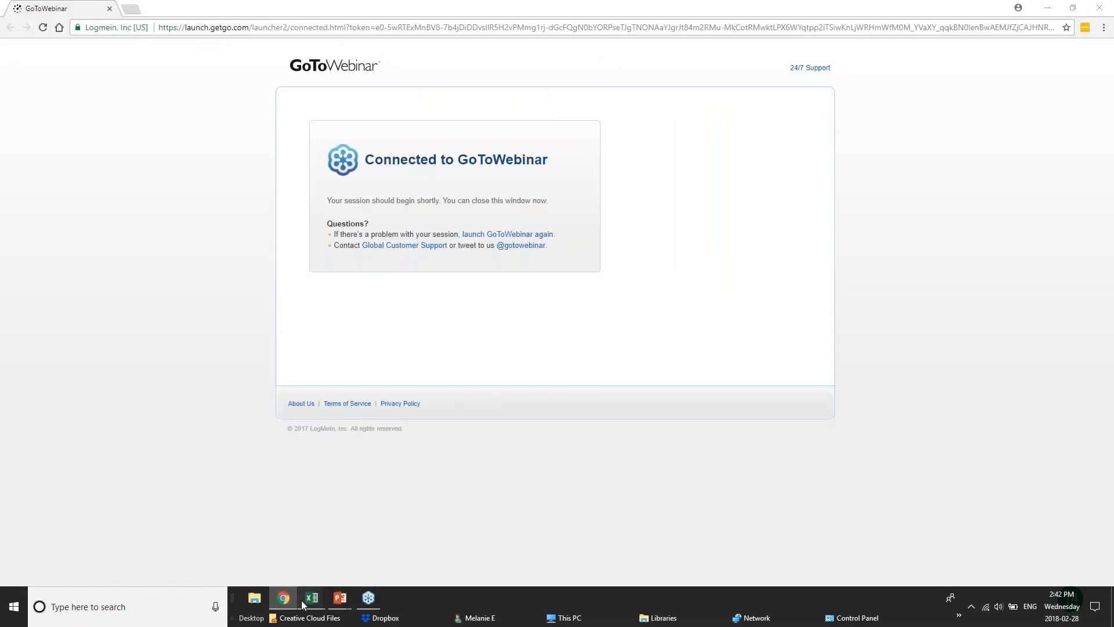
pyautogui.moveTo(311, 598)
pyautogui.click(185, 548)
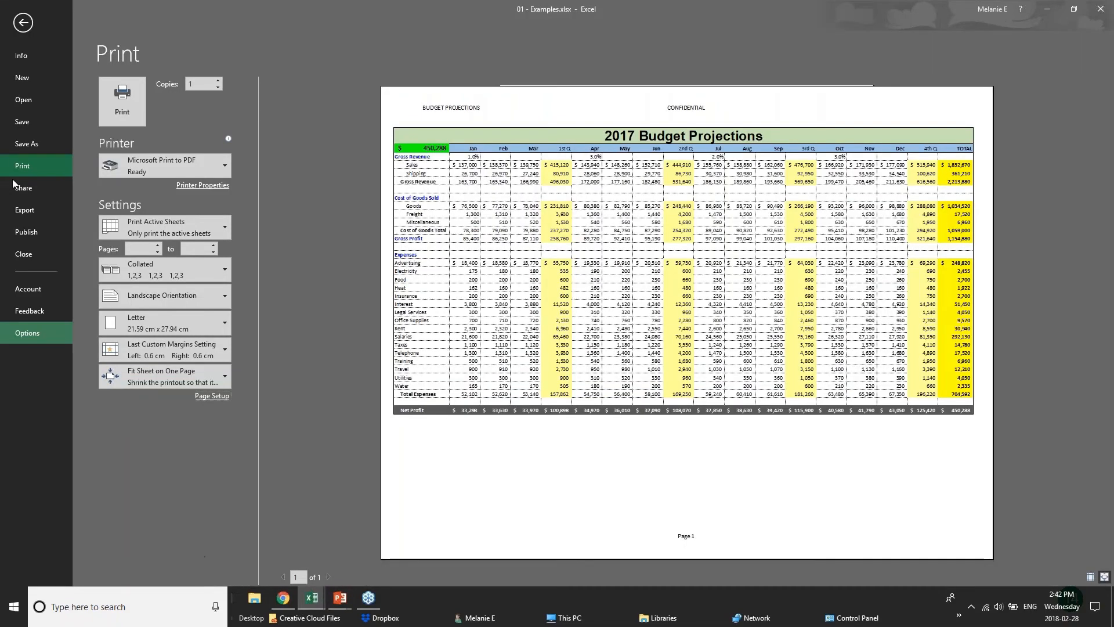
pyautogui.click(22, 21)
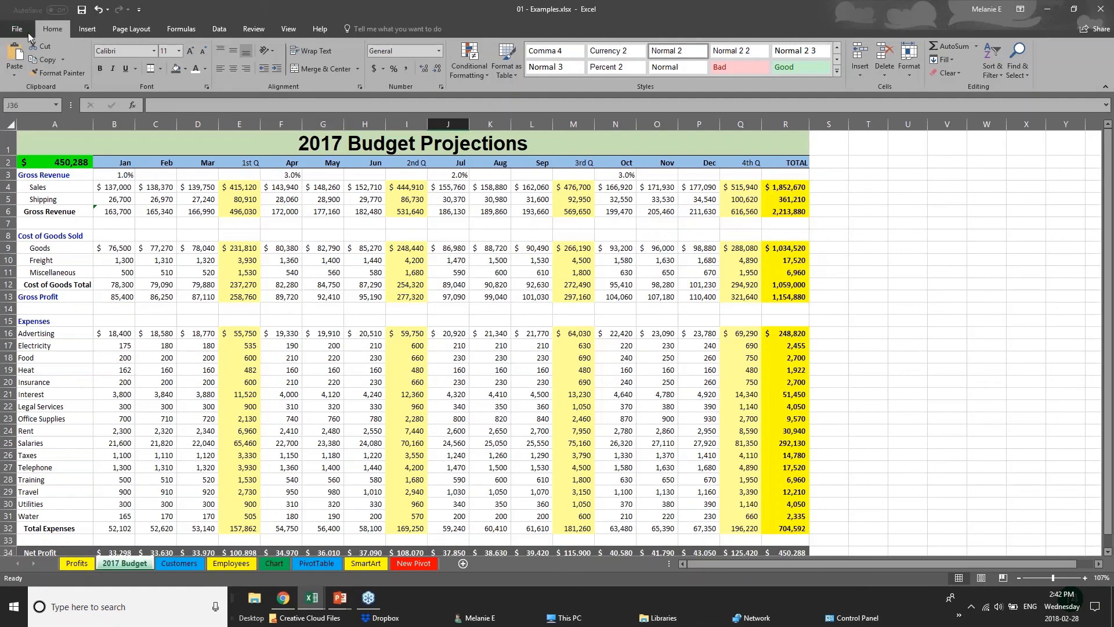
# Step: Show the open and modify password options for saving a copy of the workbook on this PC, and return to the sheet without saving
pyautogui.click(28, 32)
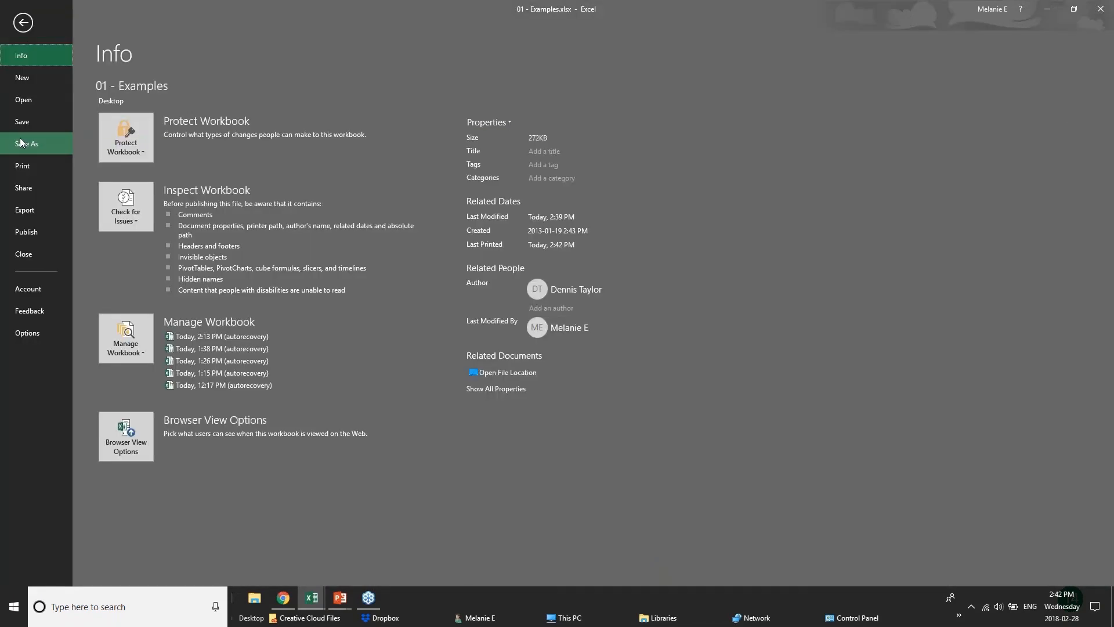
pyautogui.click(21, 143)
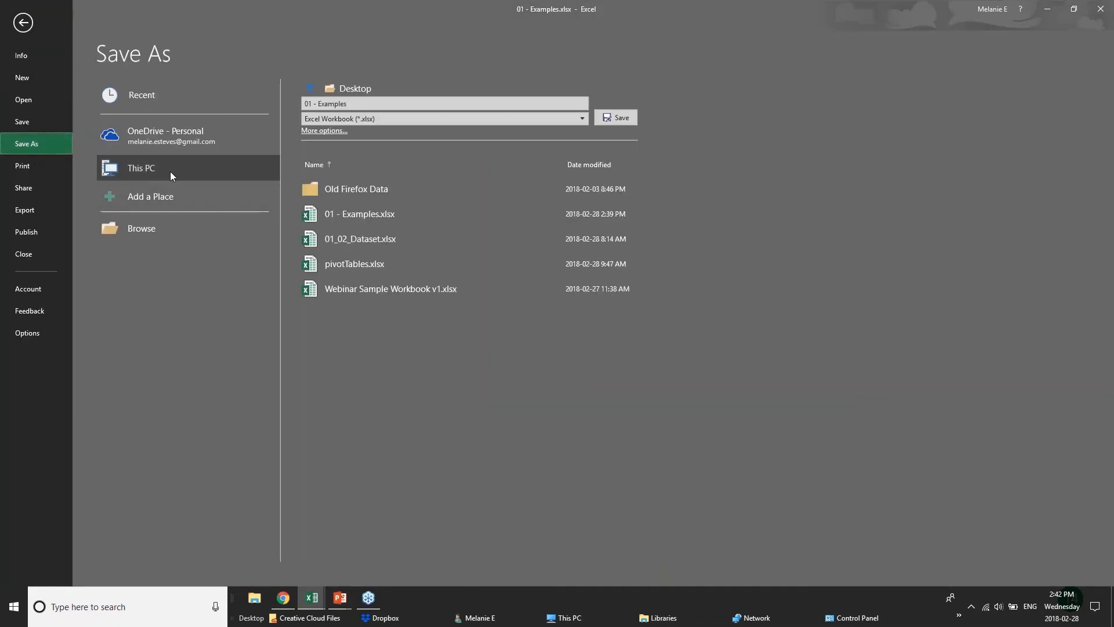
pyautogui.click(138, 140)
pyautogui.click(151, 169)
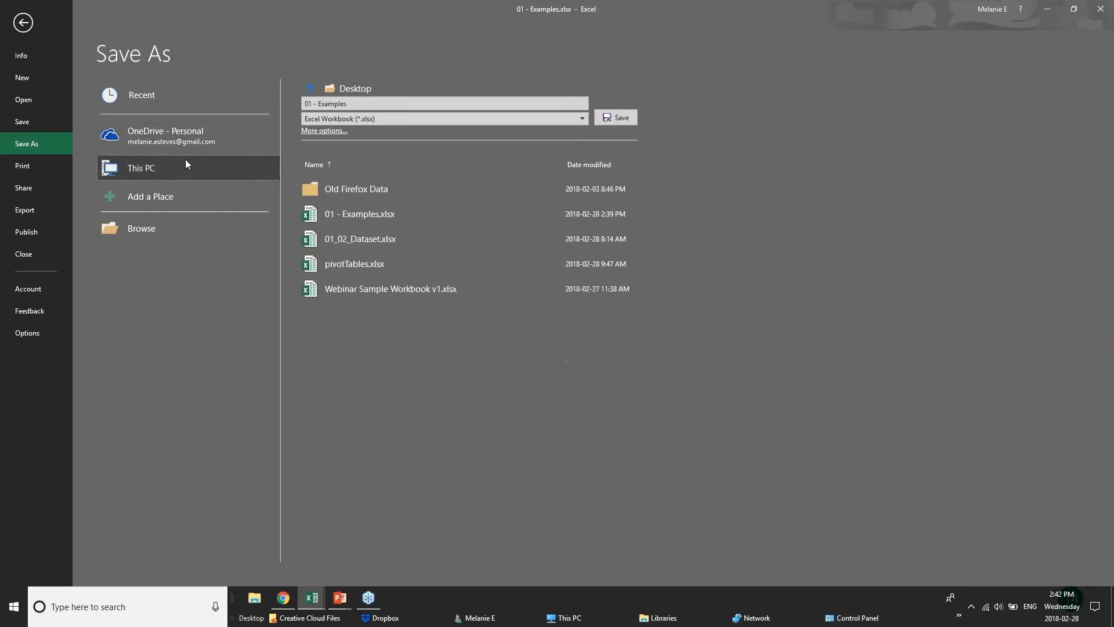
pyautogui.click(316, 131)
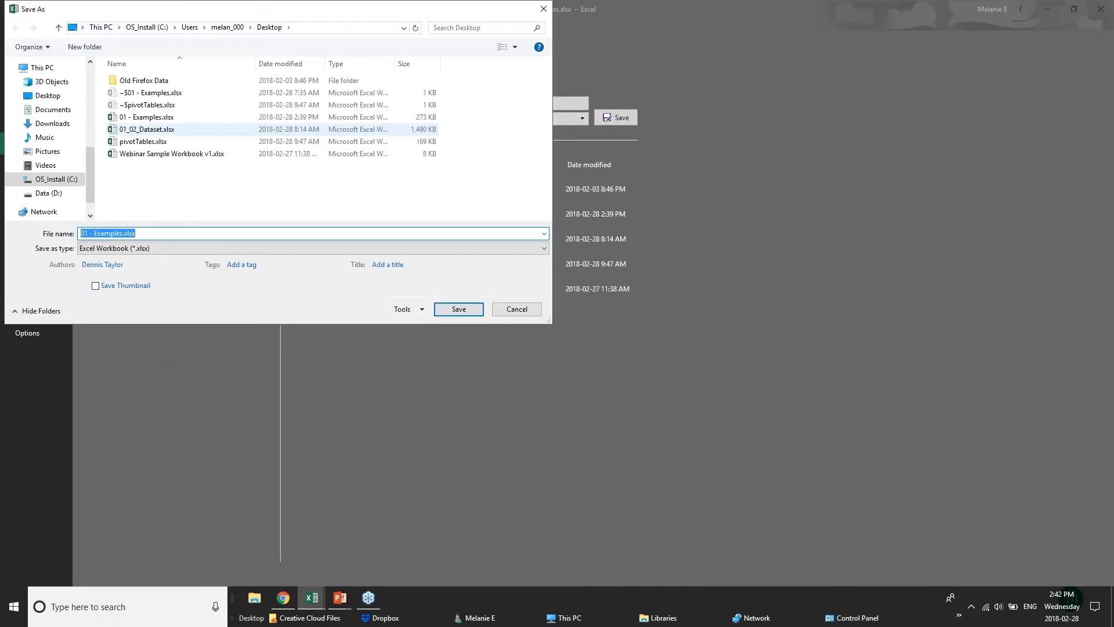
pyautogui.click(402, 310)
pyautogui.click(429, 348)
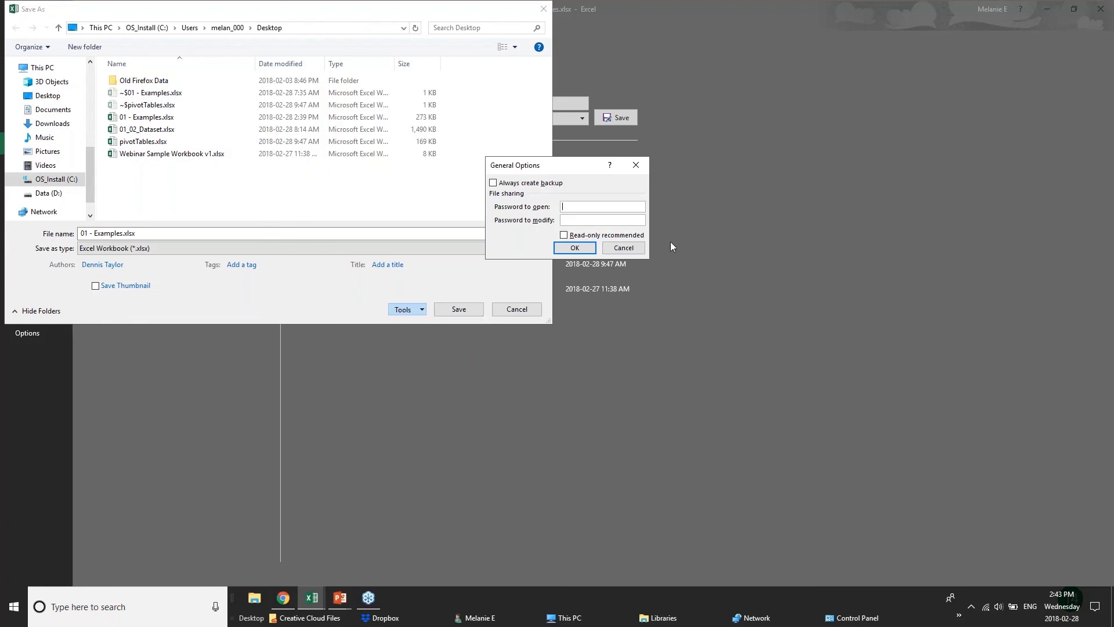
pyautogui.click(624, 248)
pyautogui.click(517, 309)
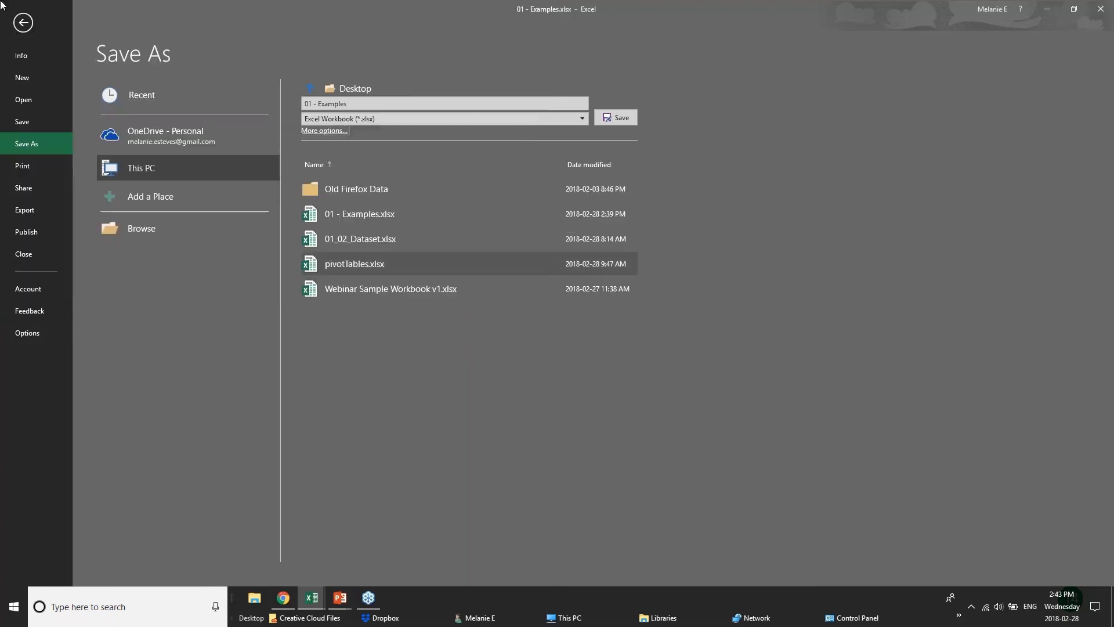
pyautogui.click(22, 22)
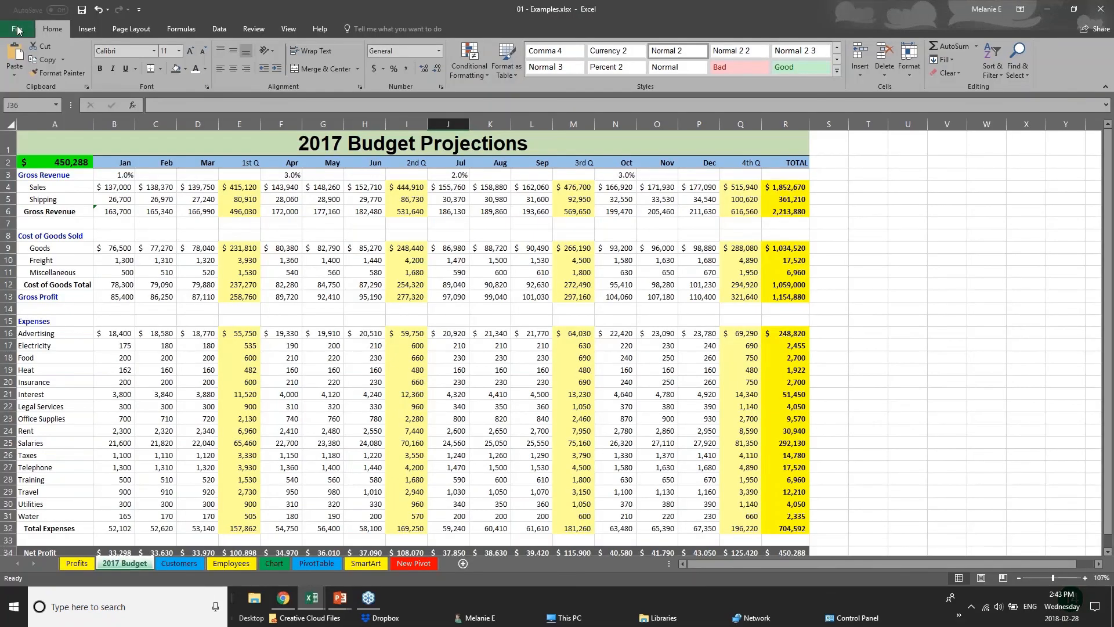
pyautogui.click(145, 317)
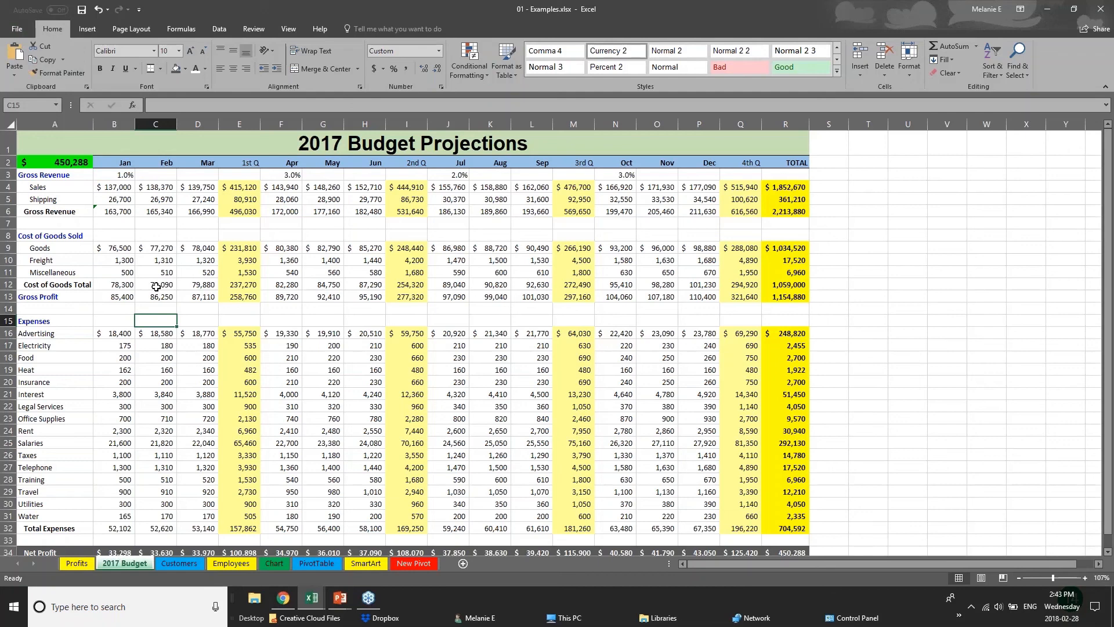
pyautogui.click(228, 281)
pyautogui.click(243, 305)
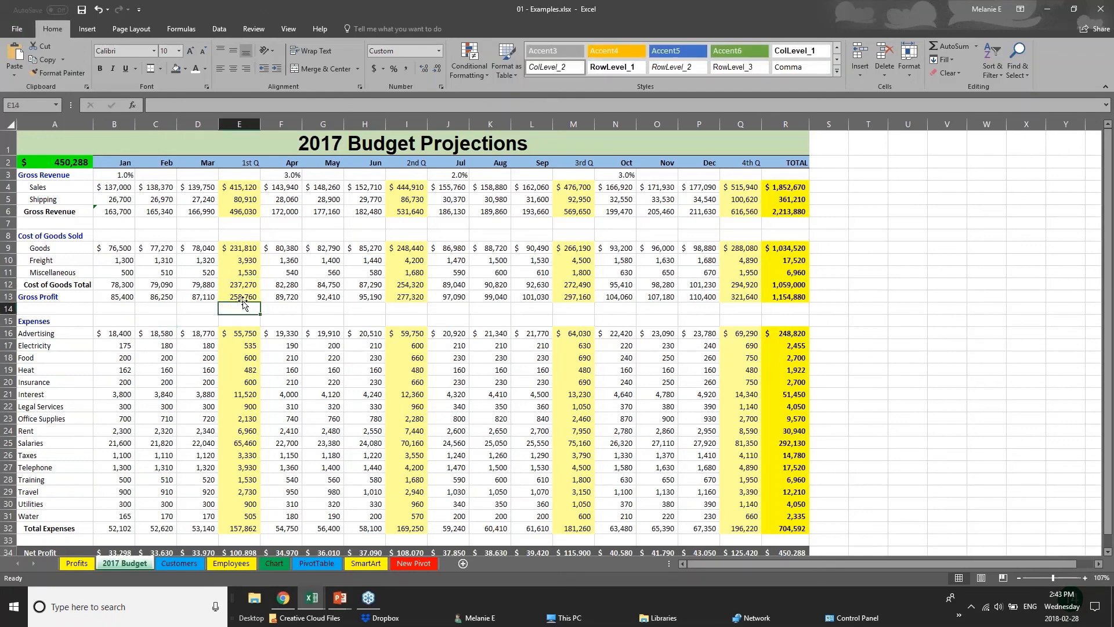
pyautogui.click(245, 295)
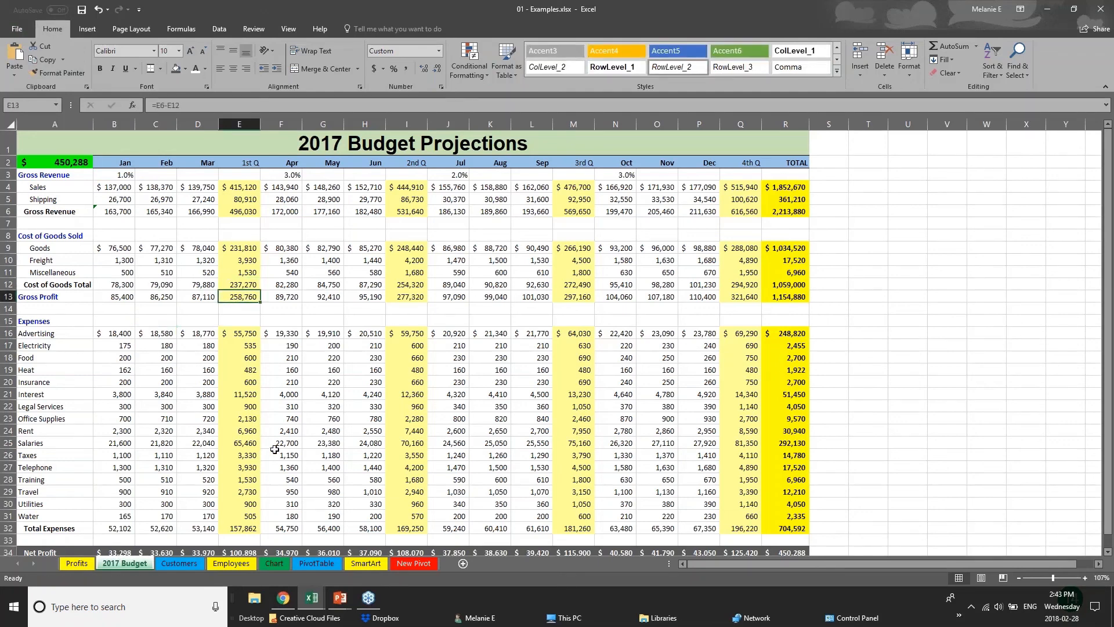
# Step: Look at the Customers sheet and bring up the beginning of the table on the Employees sheet
pyautogui.click(165, 562)
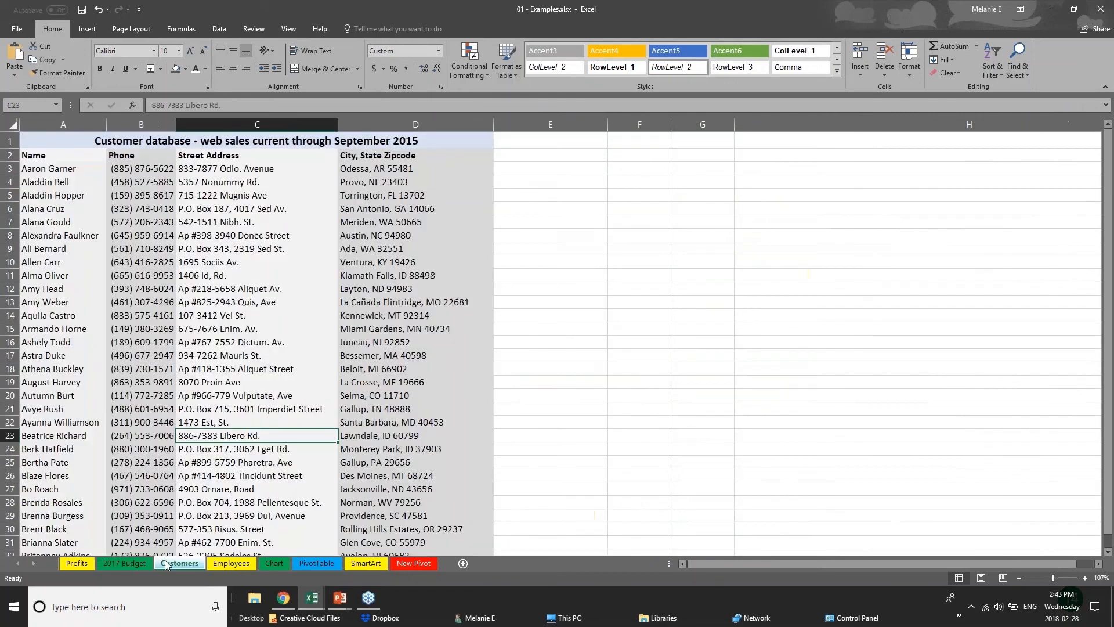
pyautogui.click(241, 565)
pyautogui.scroll(1, 240, 369)
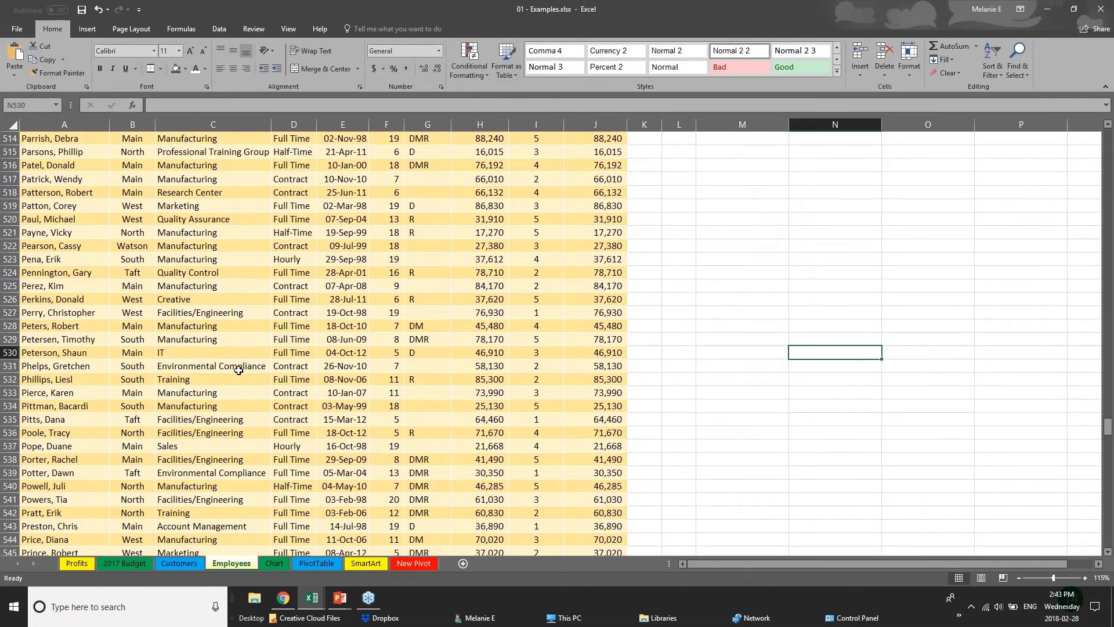
pyautogui.scroll(4, 242, 378)
pyautogui.moveTo(1109, 423); pyautogui.dragTo(1109, 137)
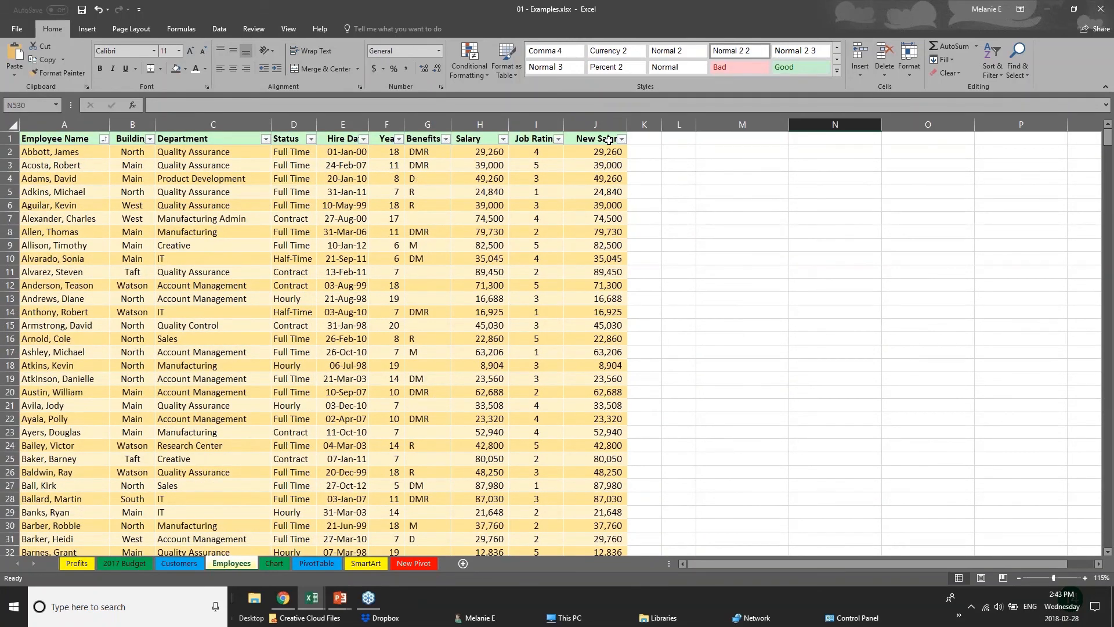
# Step: Examine the first Salary entry and the formulas behind the New Salary column in the Employees table
pyautogui.click(479, 153)
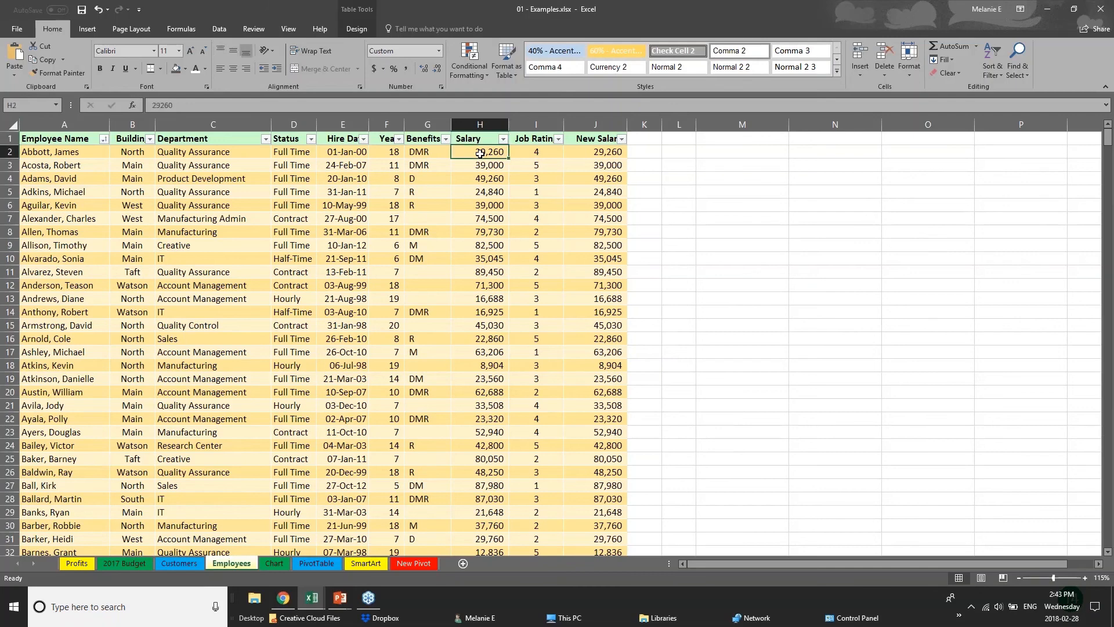
pyautogui.click(607, 153)
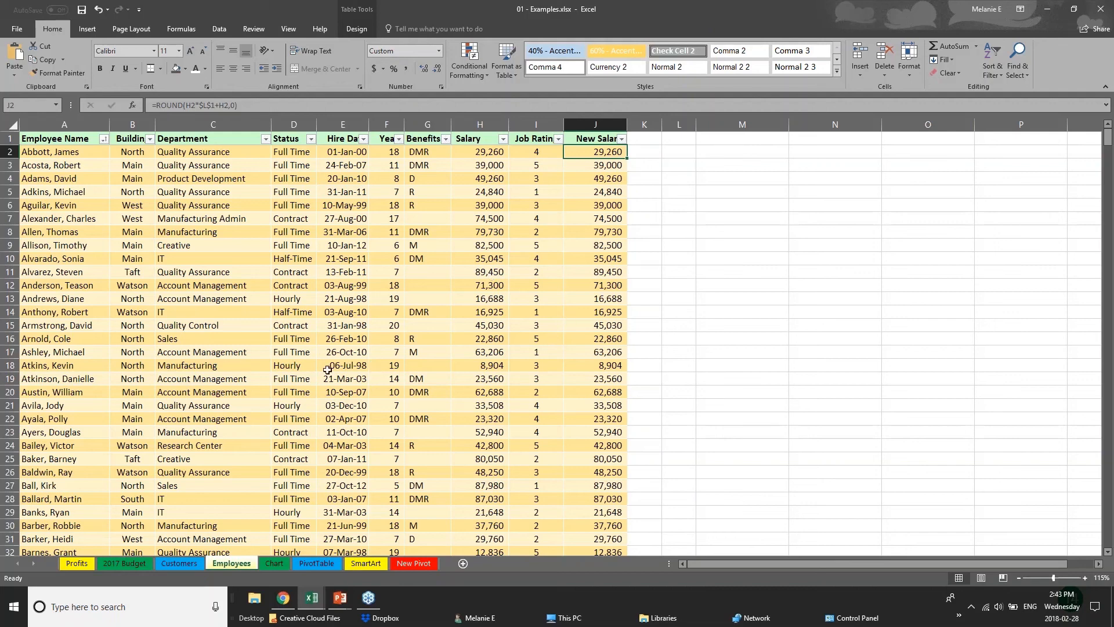
pyautogui.click(589, 139)
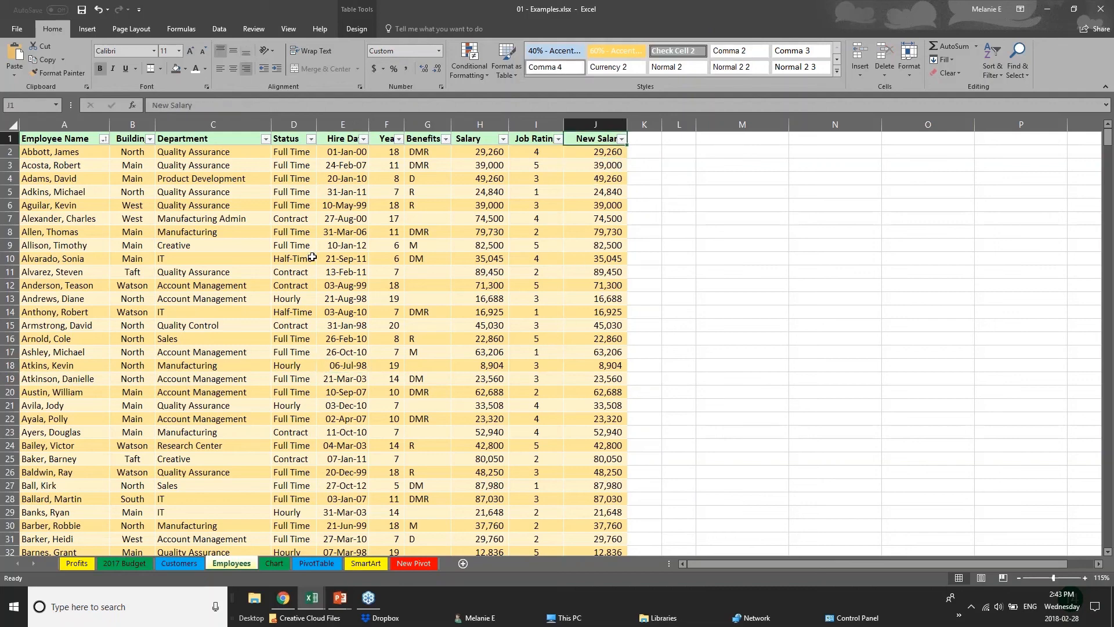
pyautogui.click(617, 153)
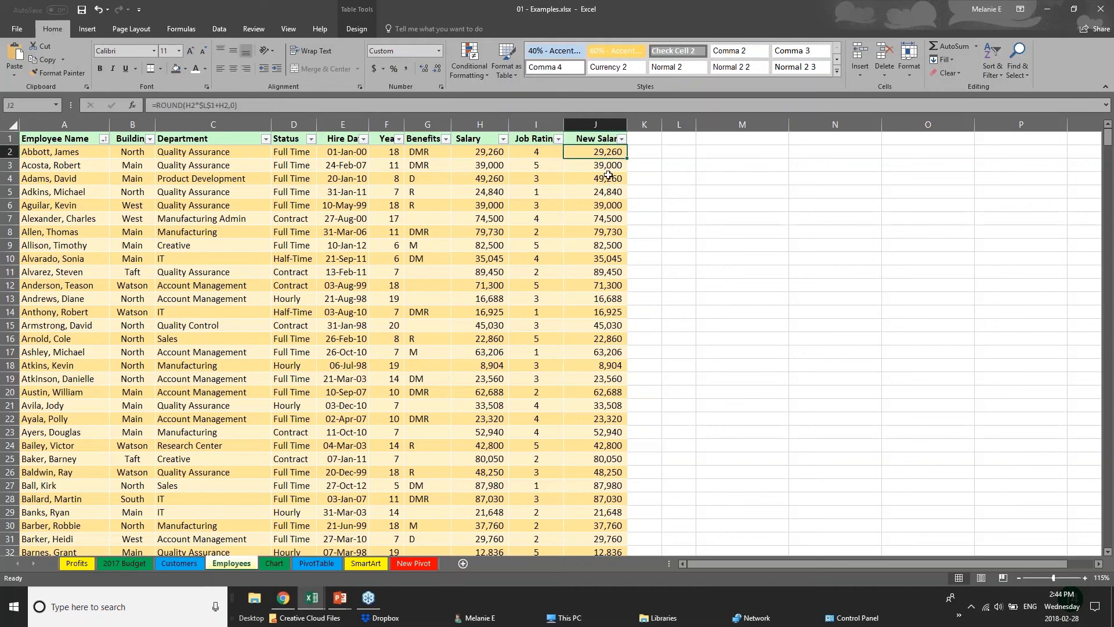
pyautogui.click(608, 176)
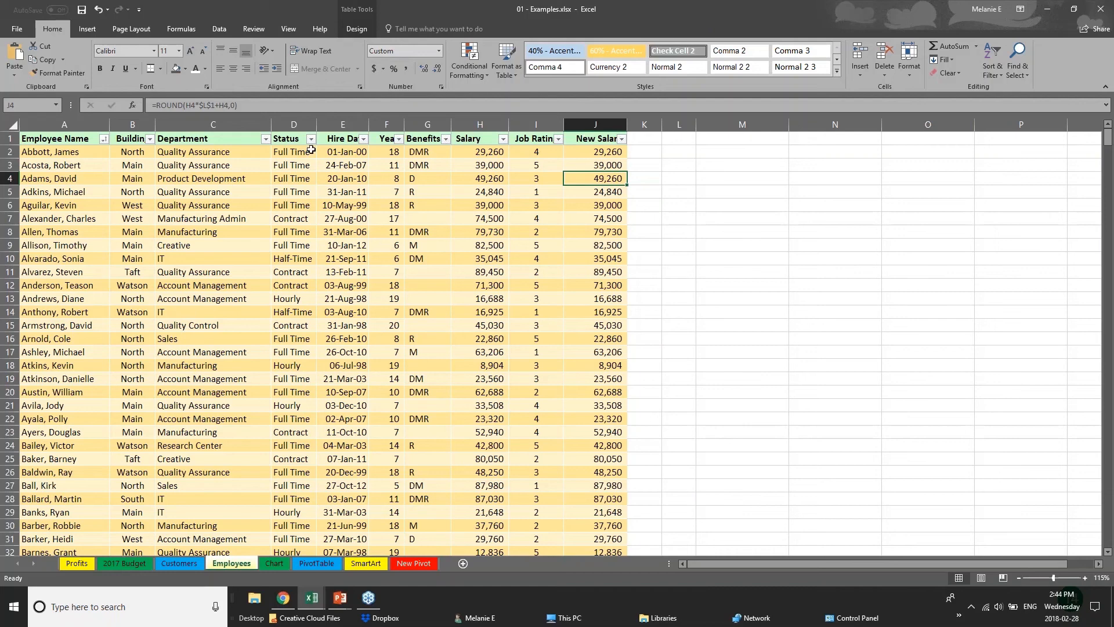
# Step: Bring up the sheet protection commands and select the New Salary cells J1:J11 in the Employees table
pyautogui.click(243, 31)
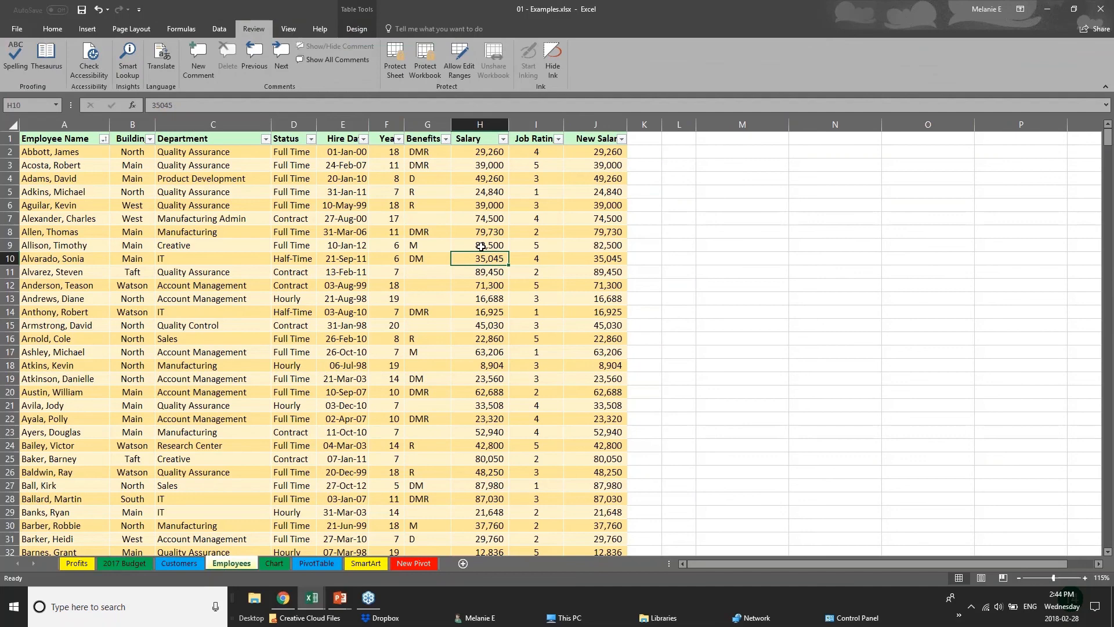
pyautogui.click(480, 152)
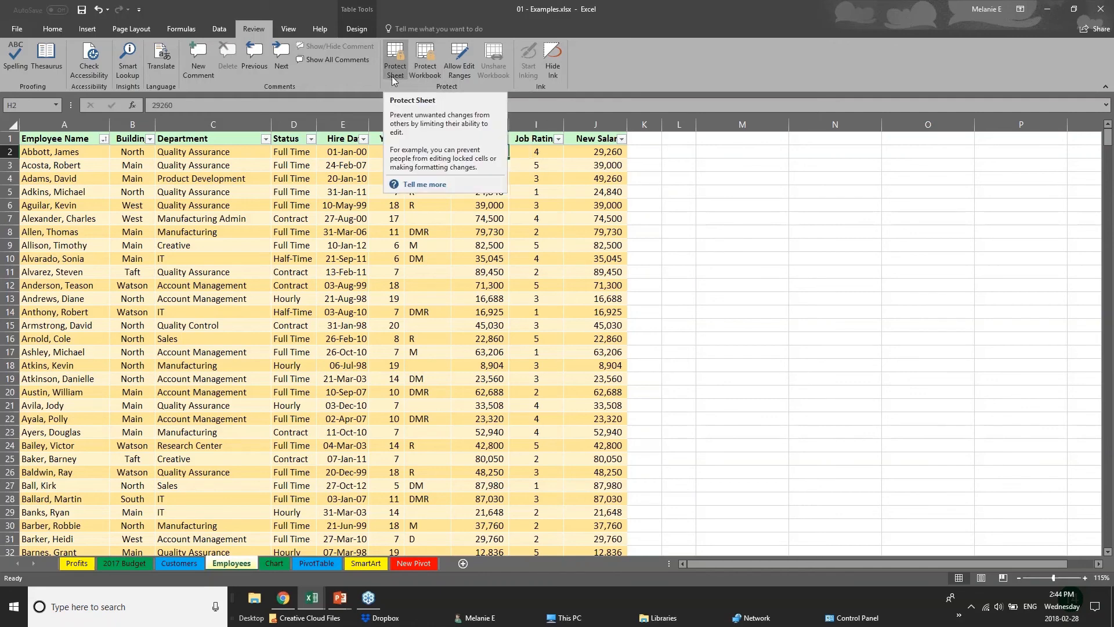
pyautogui.click(377, 246)
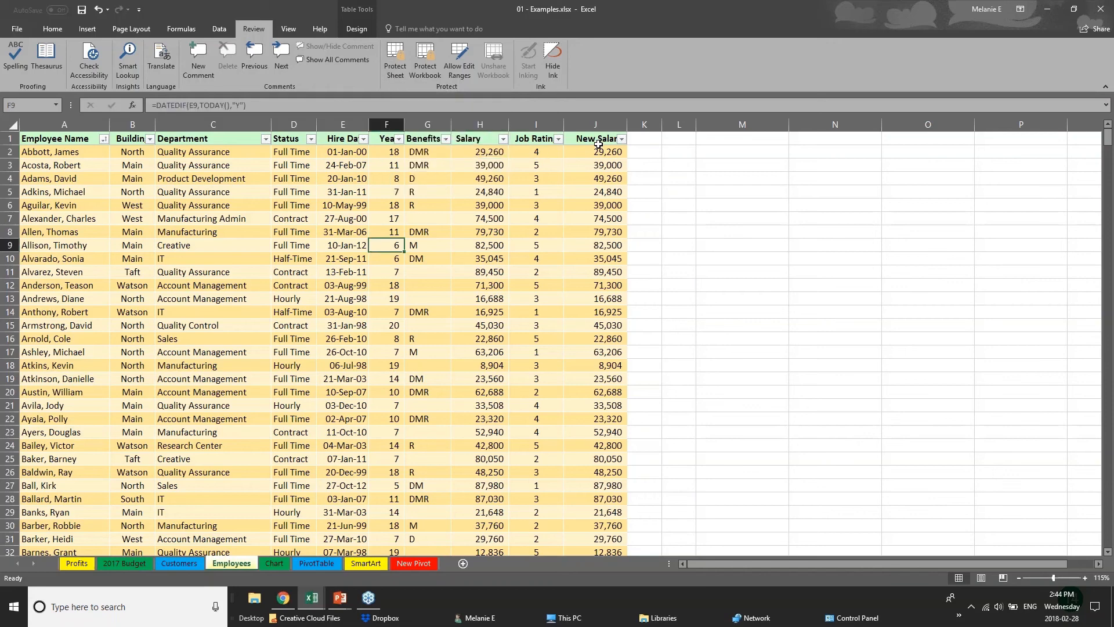
pyautogui.moveTo(602, 142); pyautogui.dragTo(636, 283)
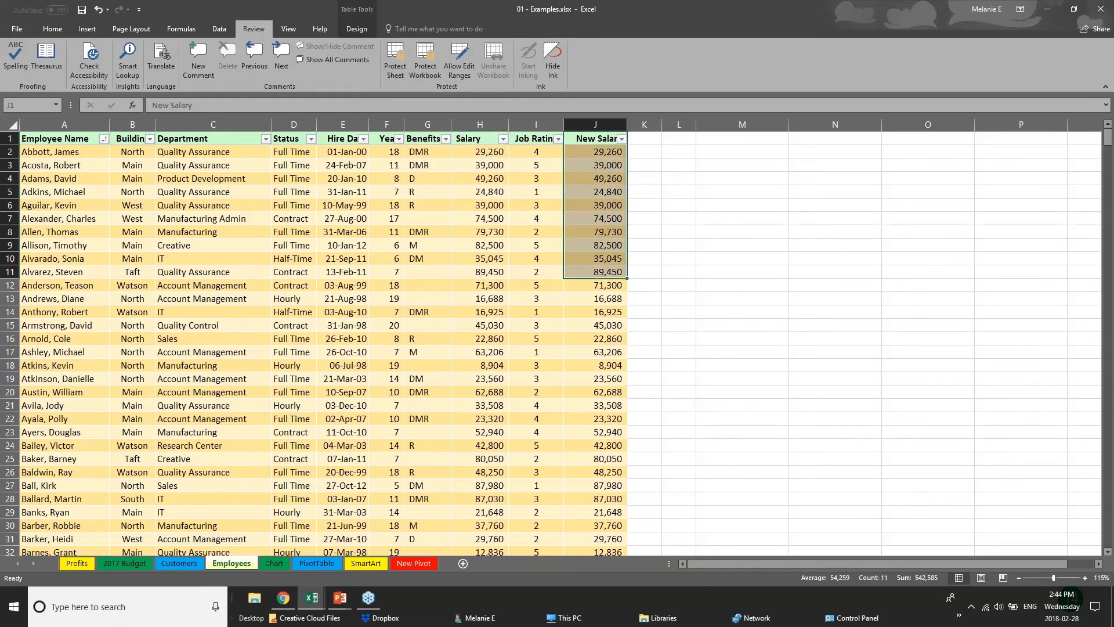
# Step: Bring up the sheet protection options with the Salary column selected, enter the unprotect password, and dismiss them without protecting the sheet
pyautogui.click(481, 124)
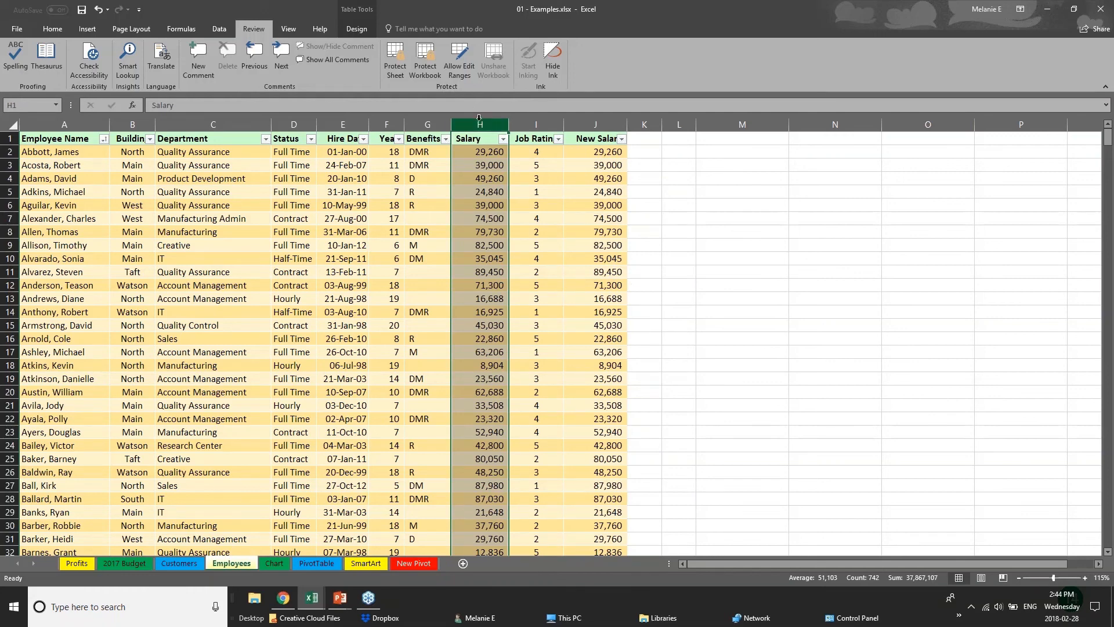
pyautogui.click(393, 70)
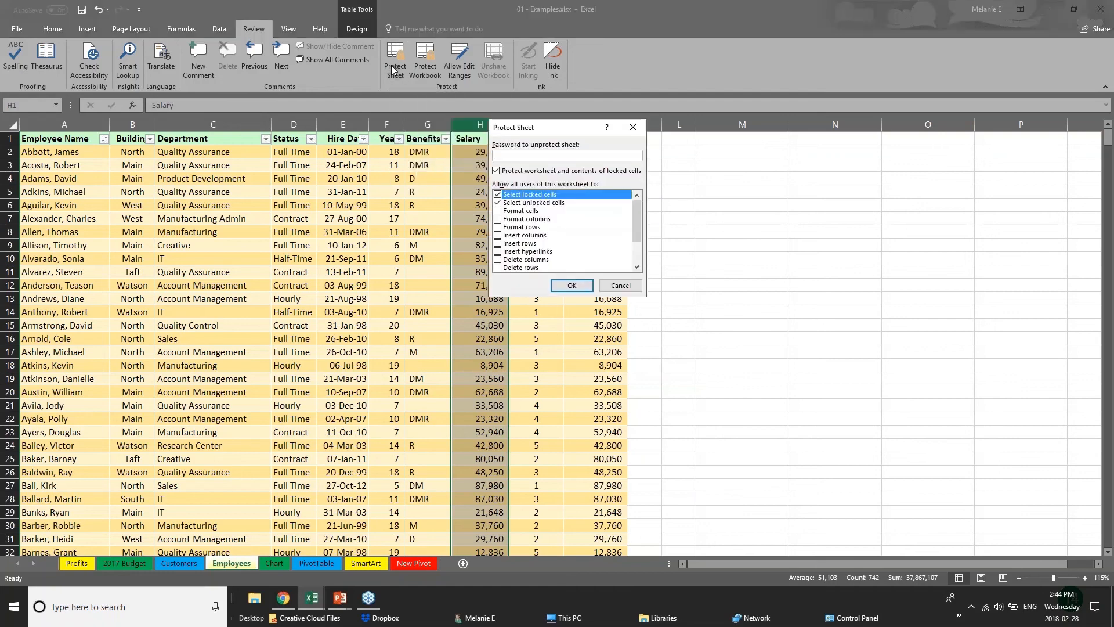
pyautogui.write('••')
pyautogui.click(621, 285)
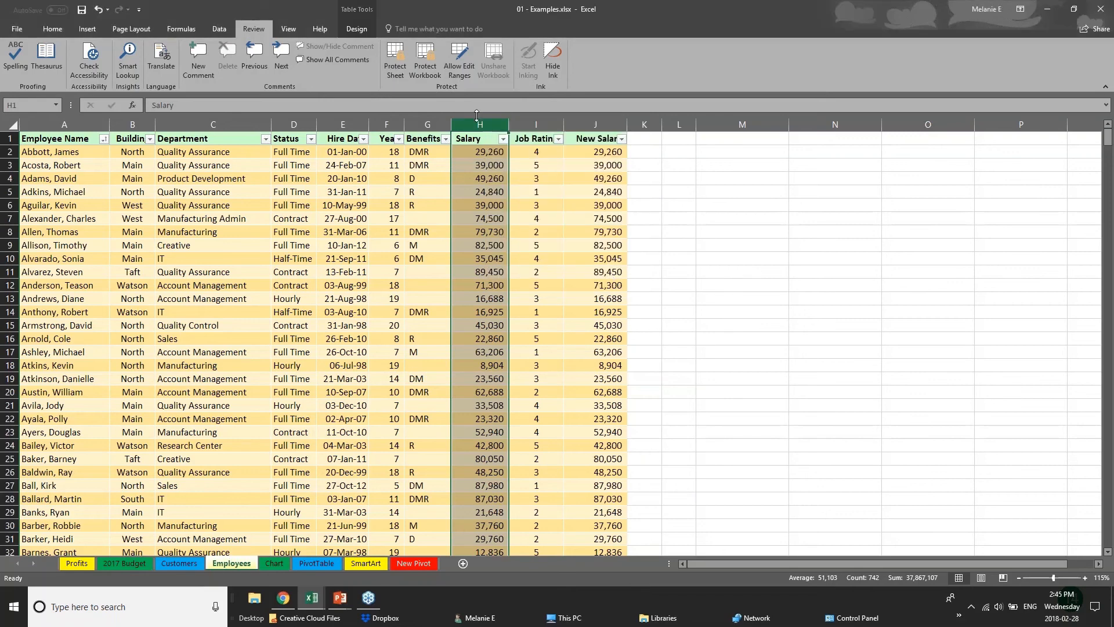
pyautogui.click(326, 468)
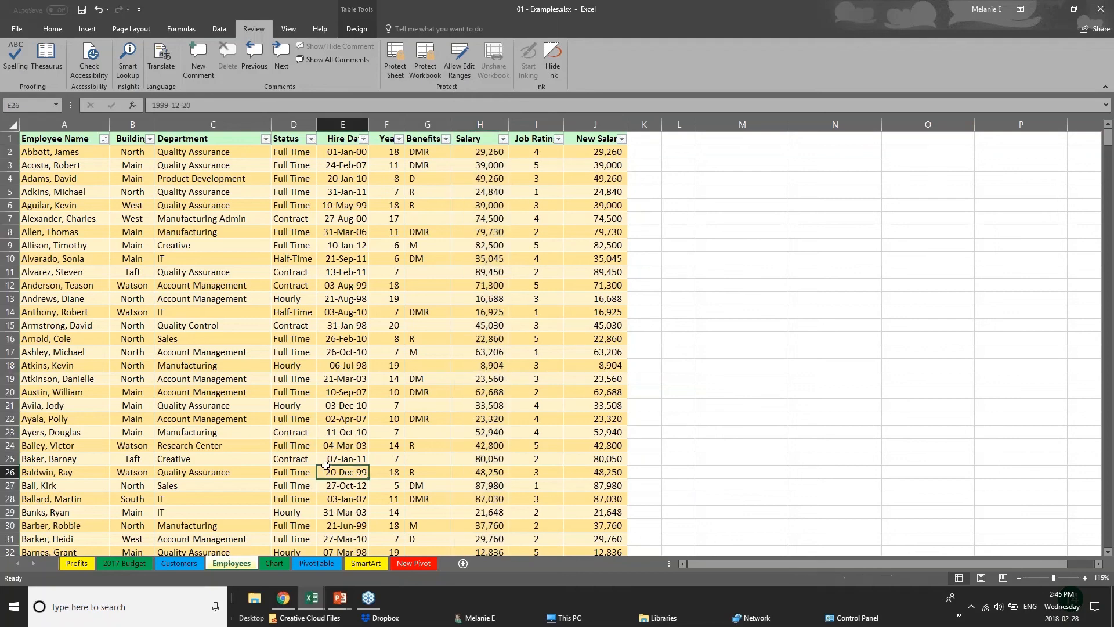
# Step: Try sheet protection settings with an unprotect password, selecting locked cells disallowed and editing objects allowed, and cancel without applying them
pyautogui.click(397, 75)
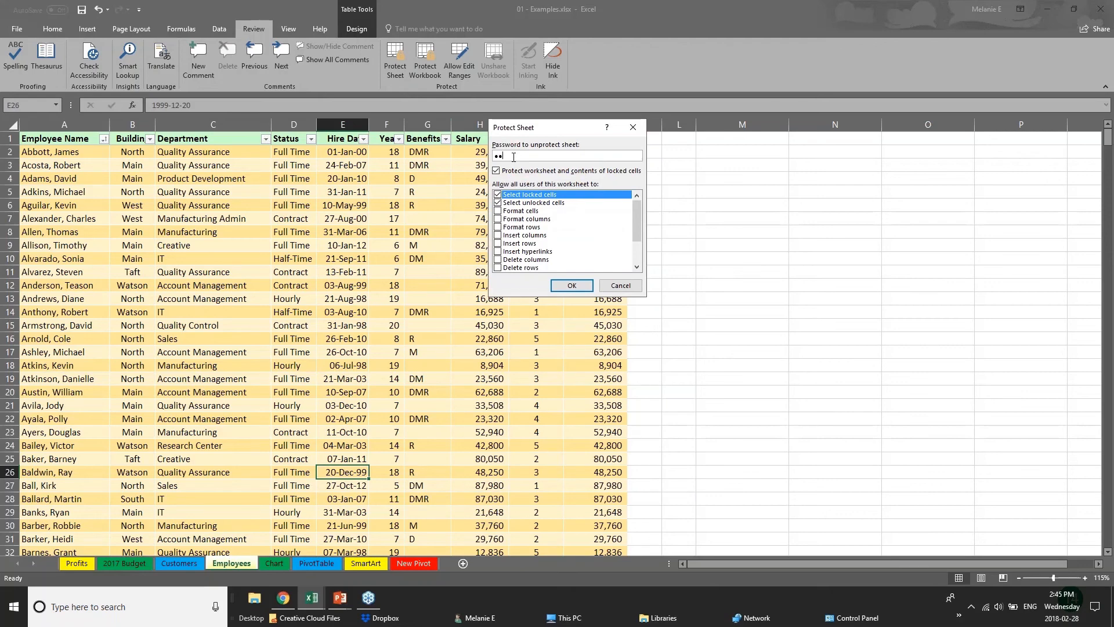
pyautogui.click(497, 195)
pyautogui.moveTo(632, 228); pyautogui.dragTo(617, 266)
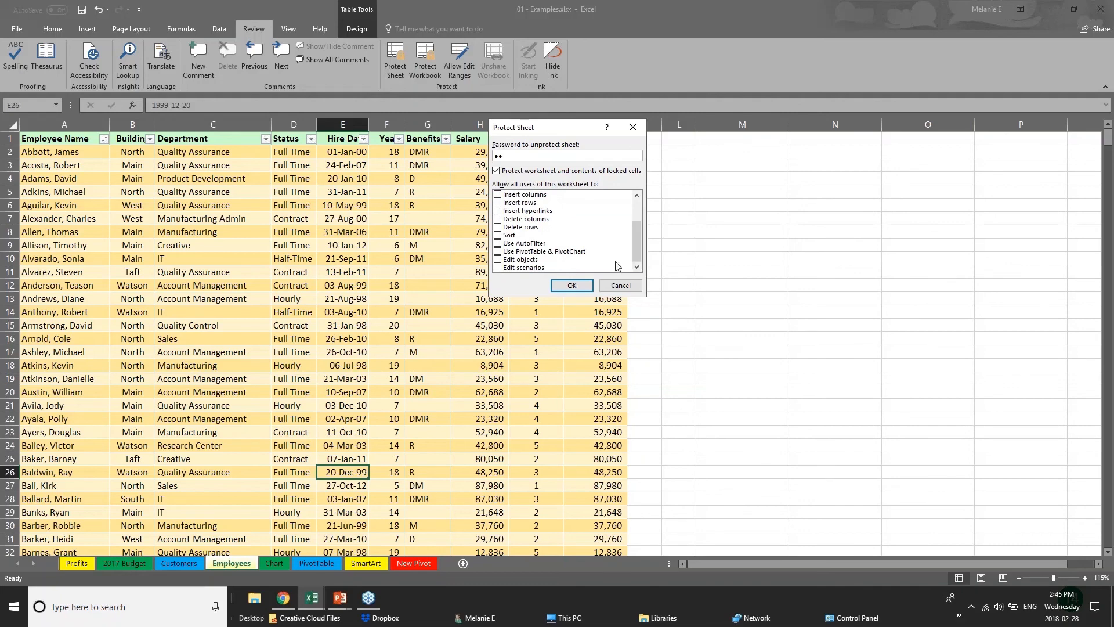
pyautogui.click(498, 259)
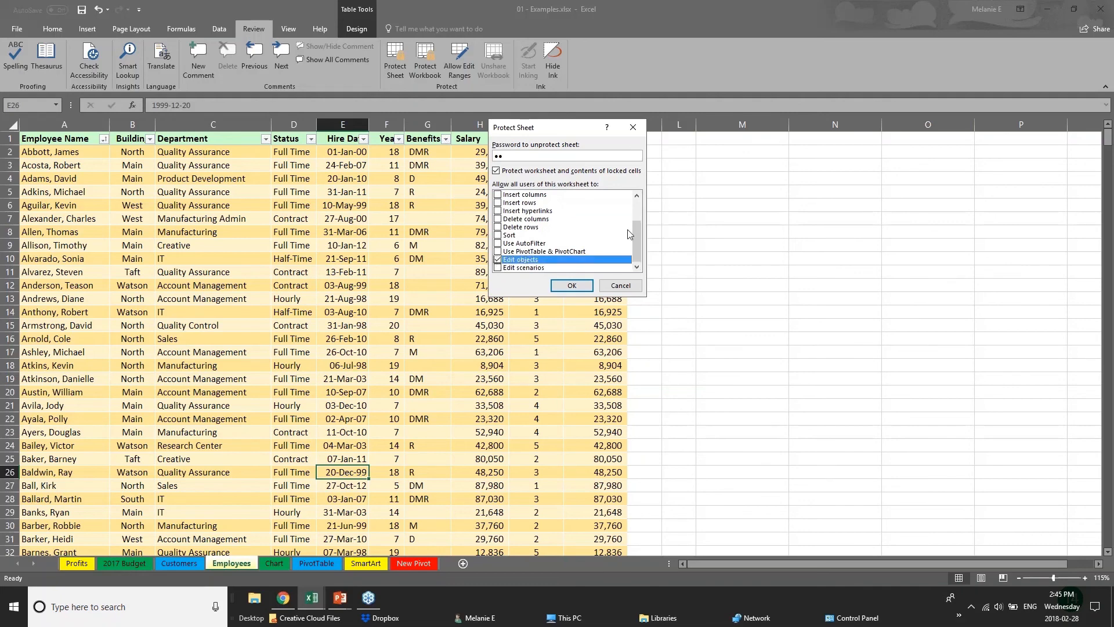
pyautogui.moveTo(635, 235); pyautogui.dragTo(635, 210)
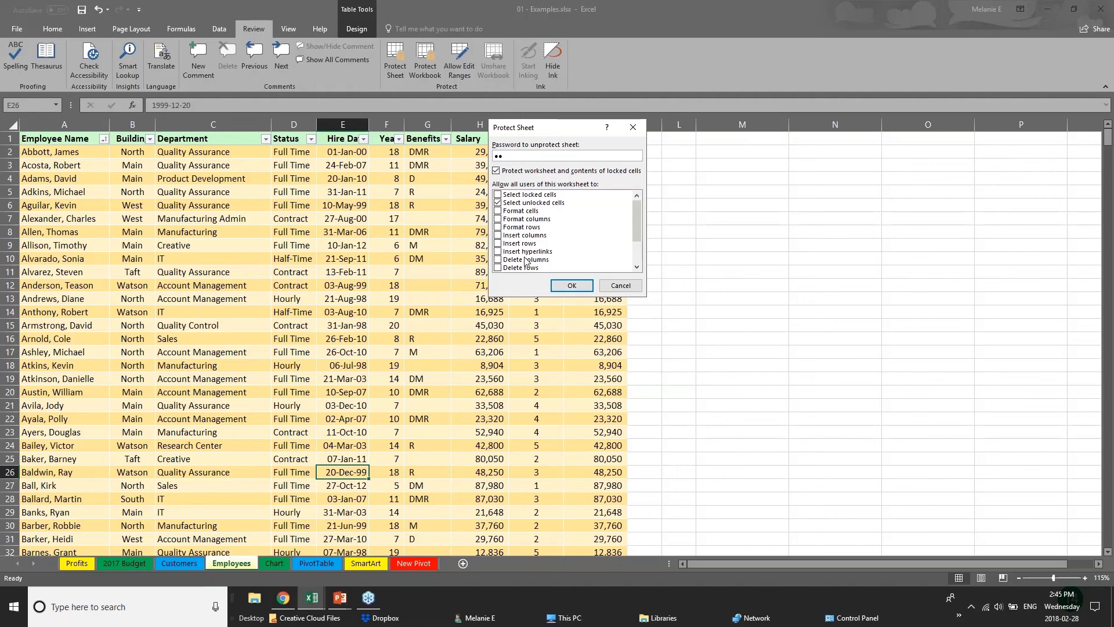
pyautogui.click(607, 285)
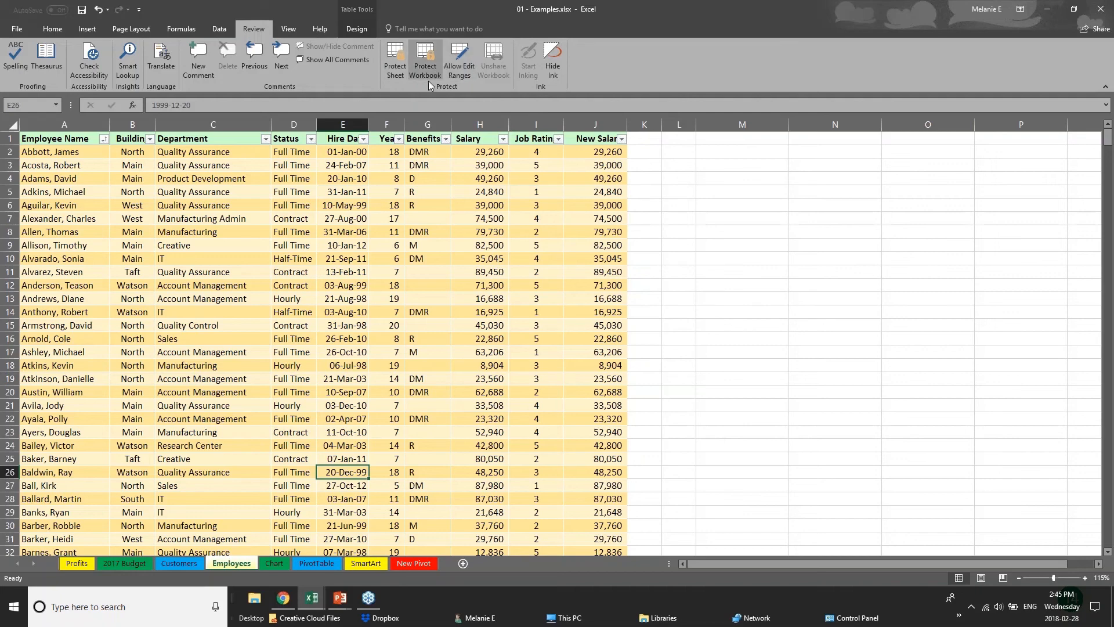
# Step: Select Salary cell H6, look at the workbook structure protection options, and close them without protecting the workbook
pyautogui.click(485, 256)
pyautogui.click(473, 209)
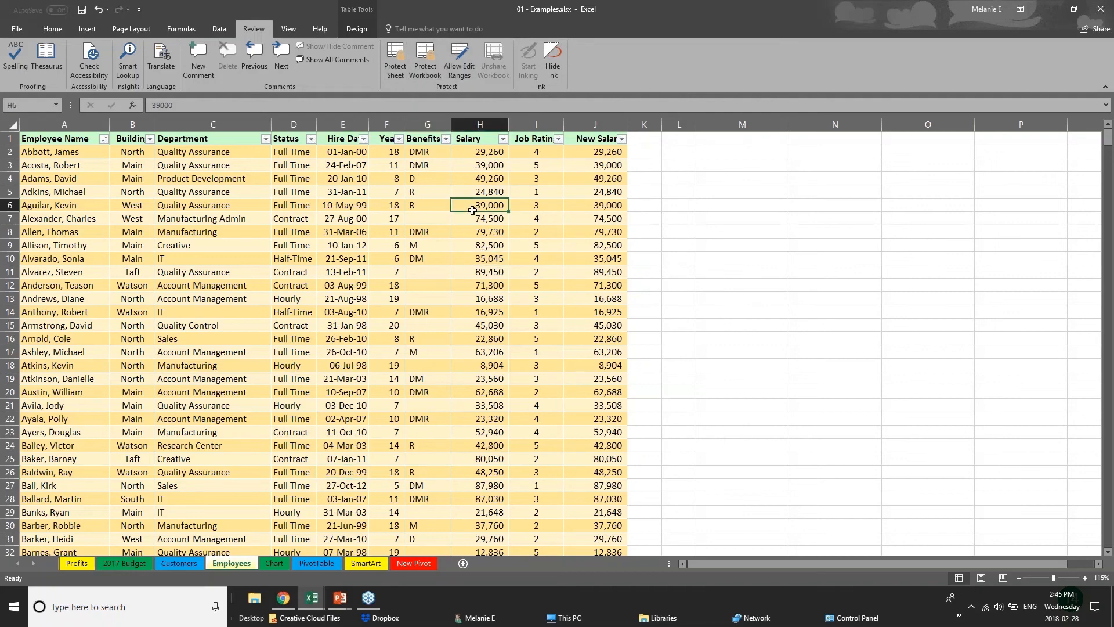
pyautogui.click(425, 76)
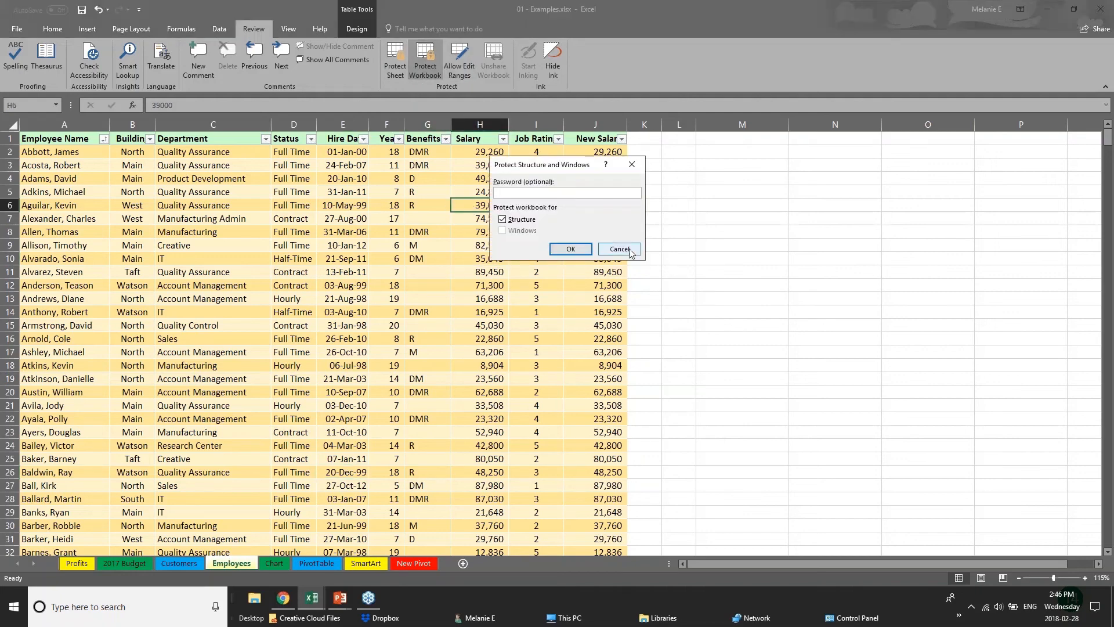
pyautogui.press('Escape')
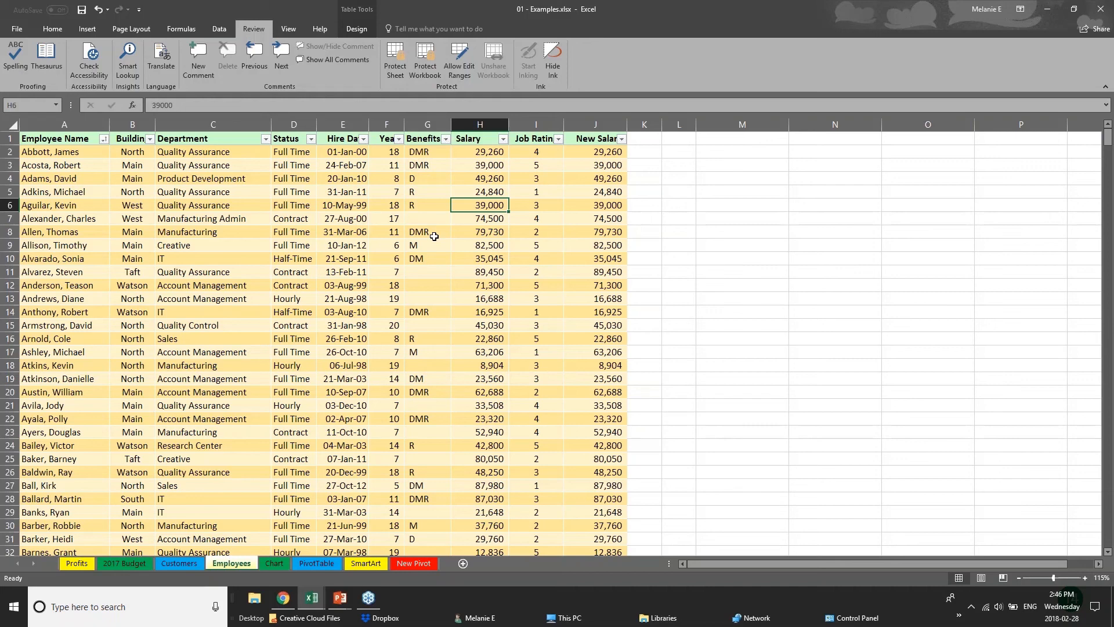
# Step: Hide the Salary column H and the New Salary column J on the Employees sheet
pyautogui.click(343, 124)
pyautogui.click(386, 125)
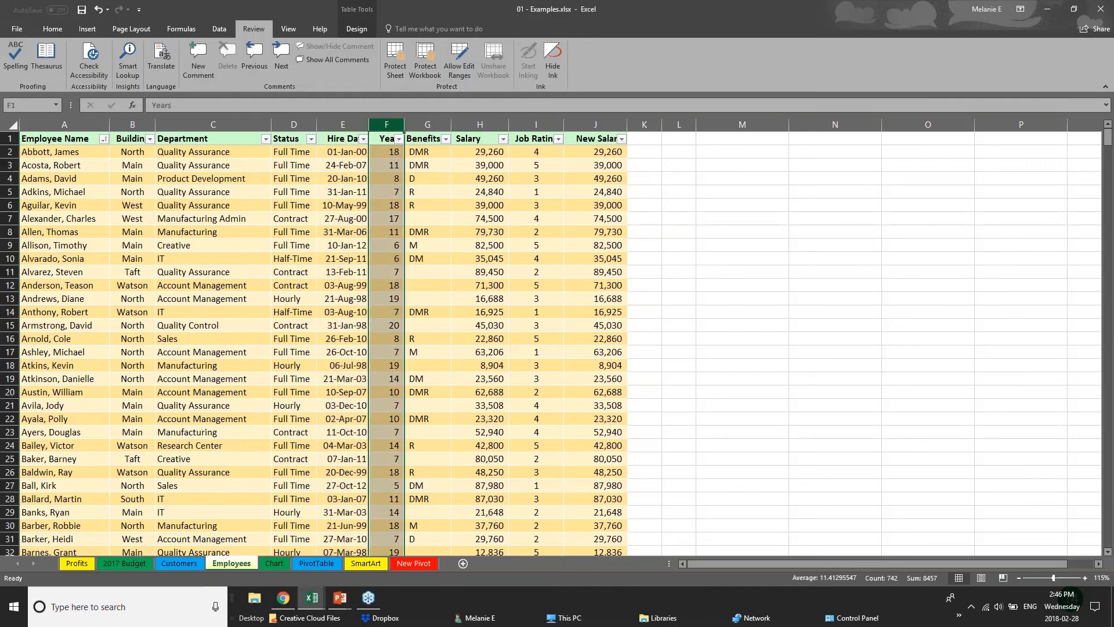
pyautogui.click(485, 124)
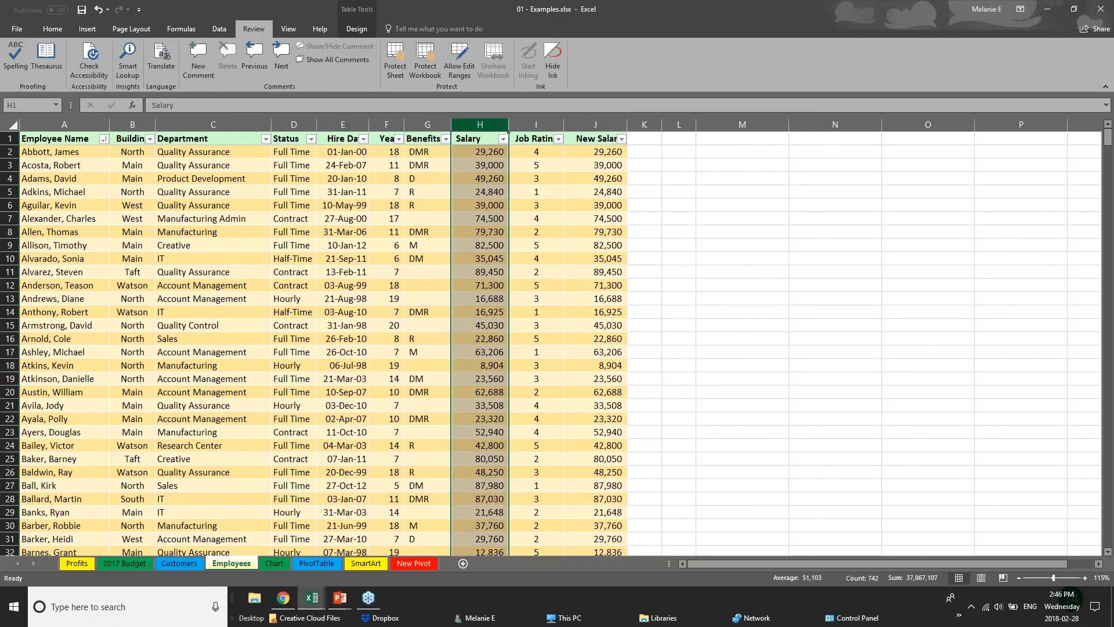
pyautogui.rightClick(487, 126)
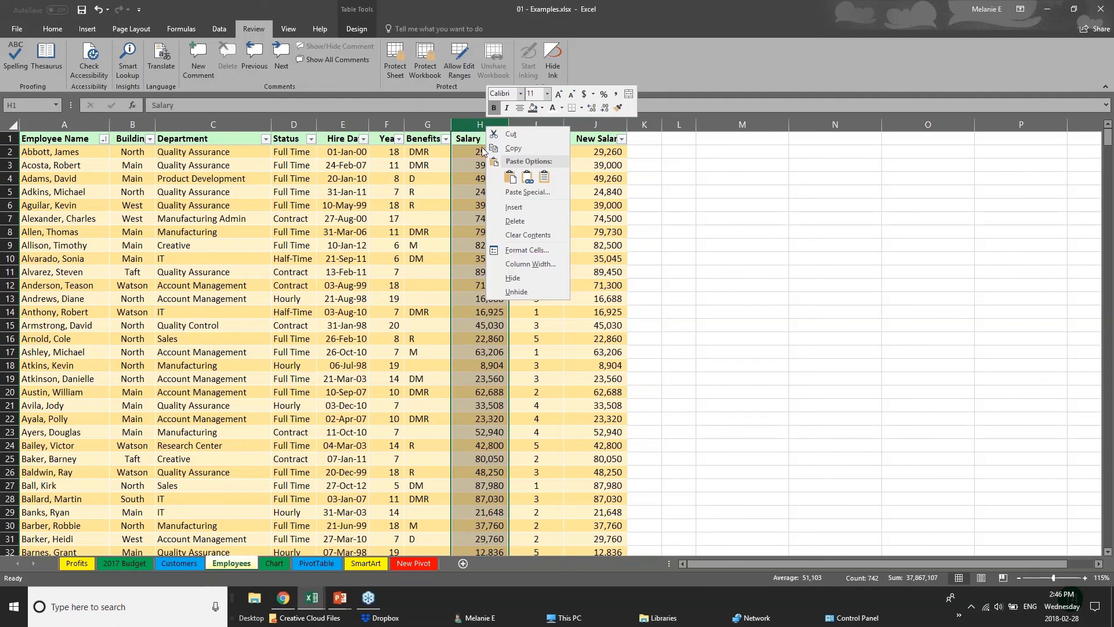
pyautogui.click(513, 278)
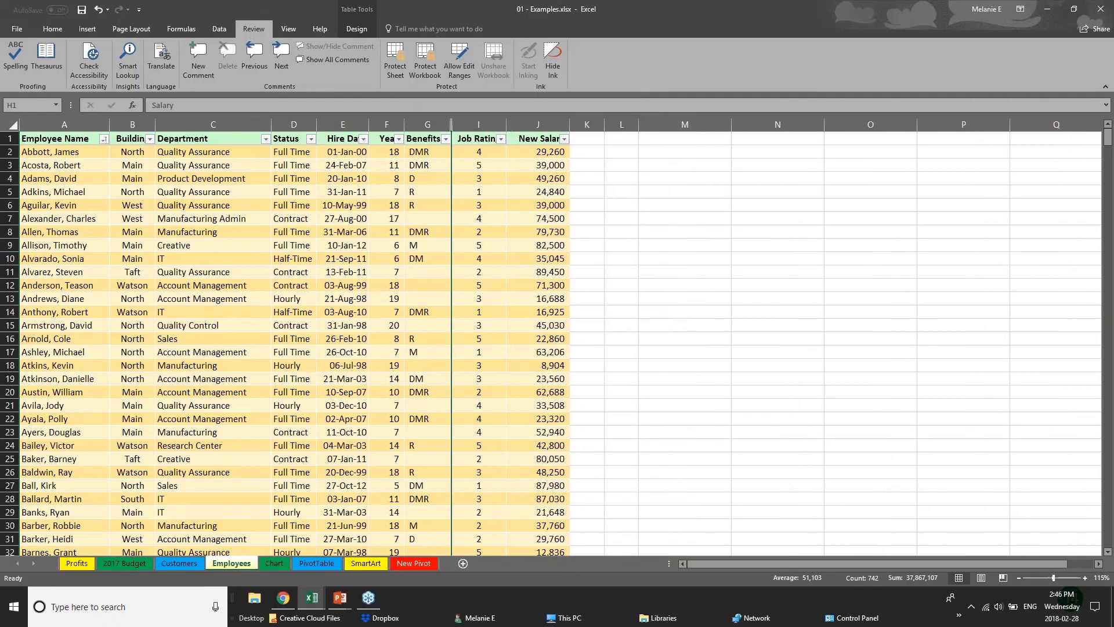
pyautogui.click(525, 120)
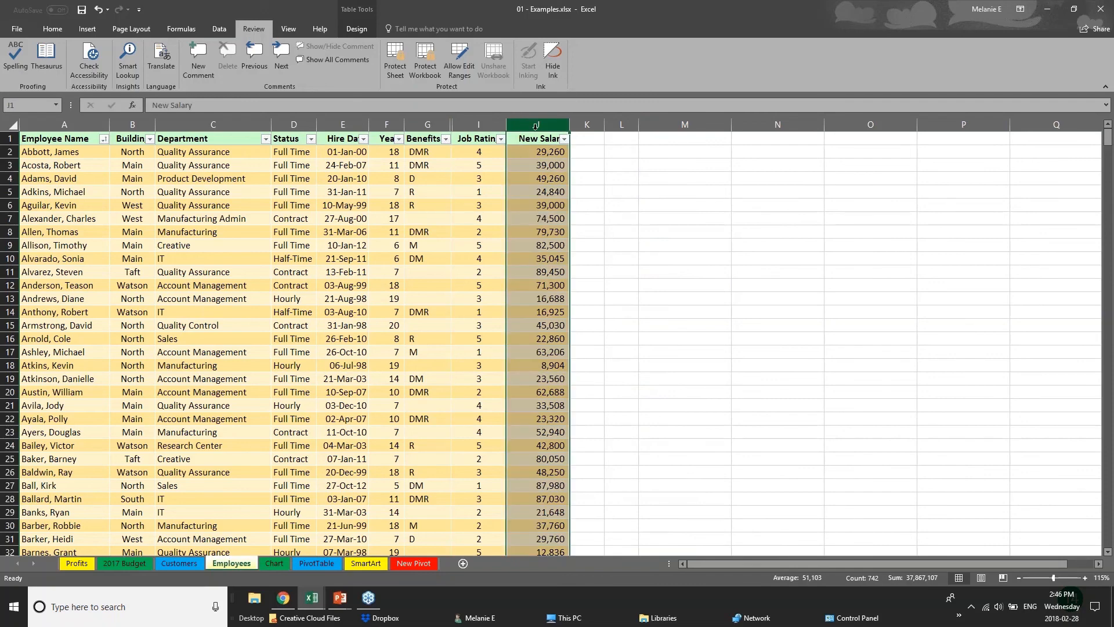
pyautogui.rightClick(532, 127)
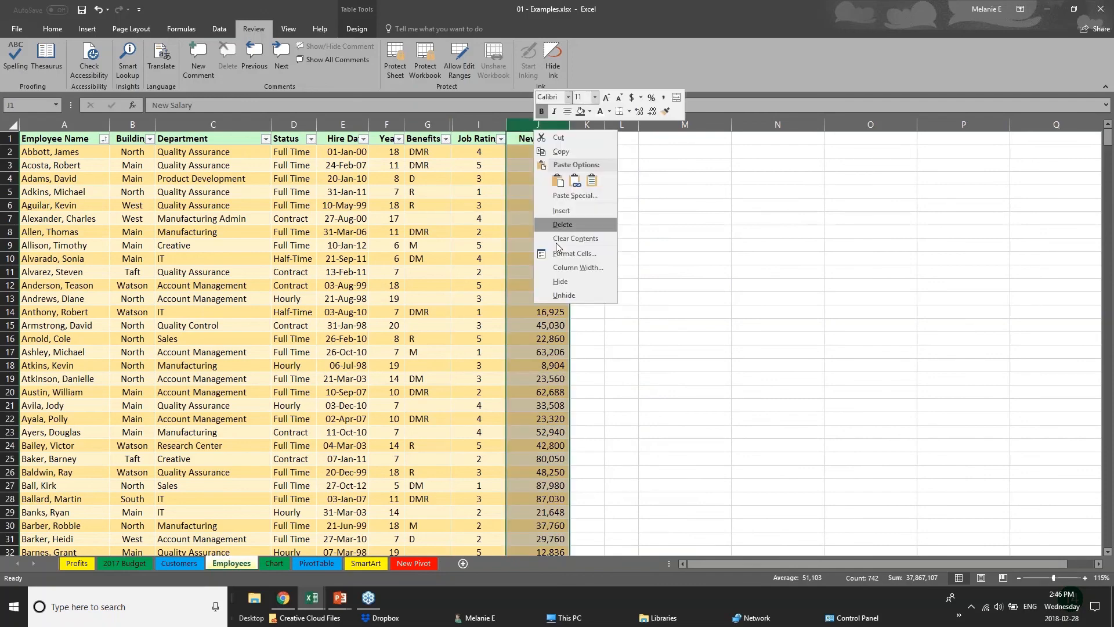
pyautogui.click(565, 281)
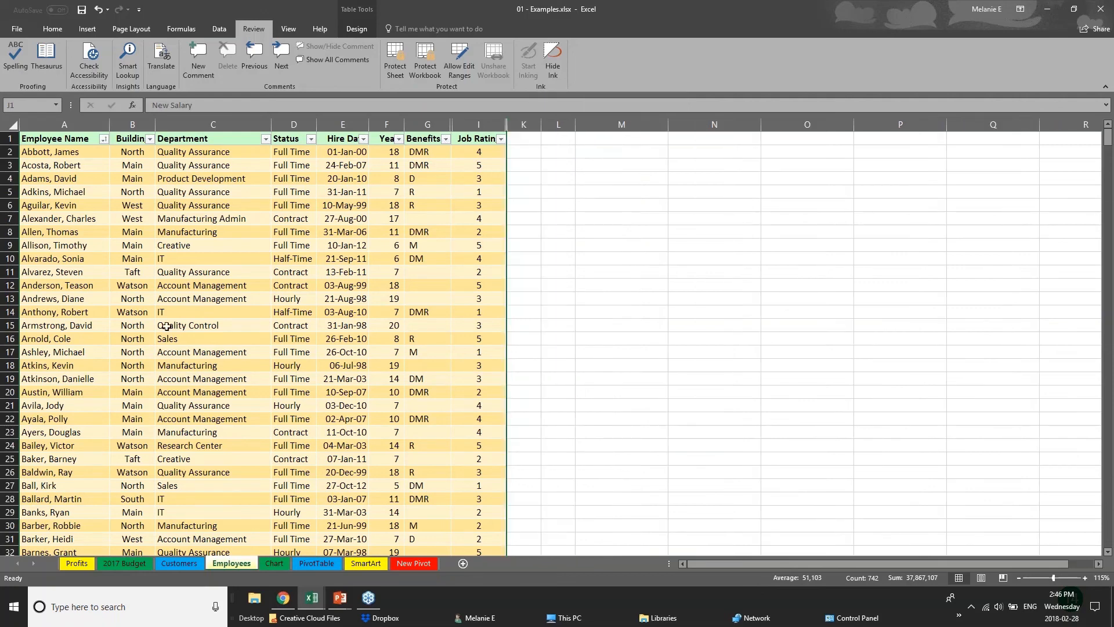
# Step: Protect the workbook's structure with a password, re-entering the password to confirm it
pyautogui.click(431, 58)
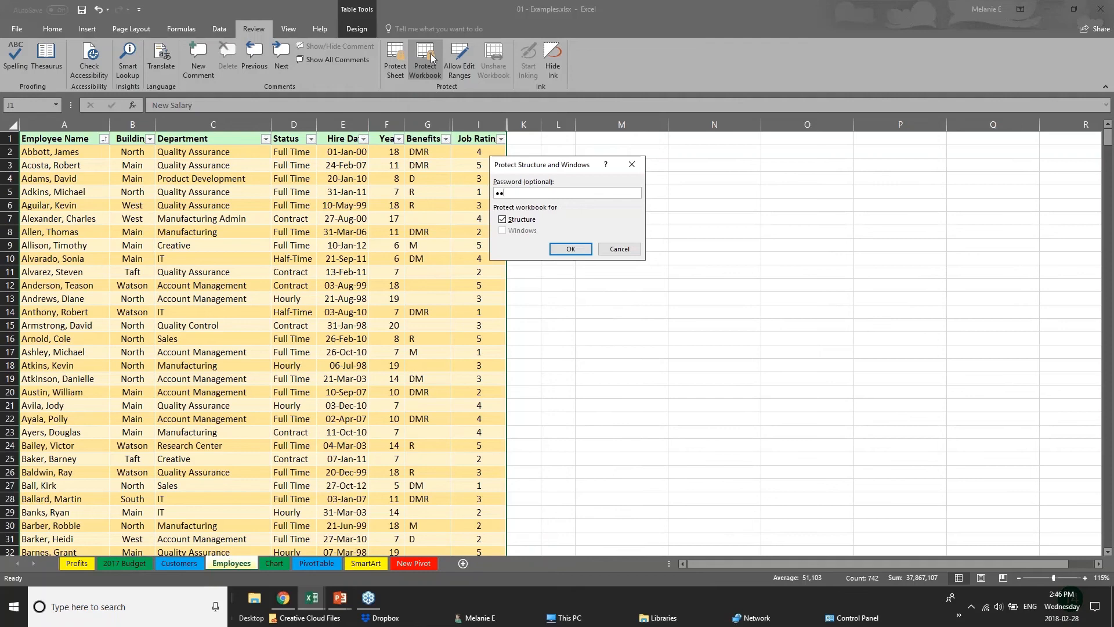
pyautogui.press('Return')
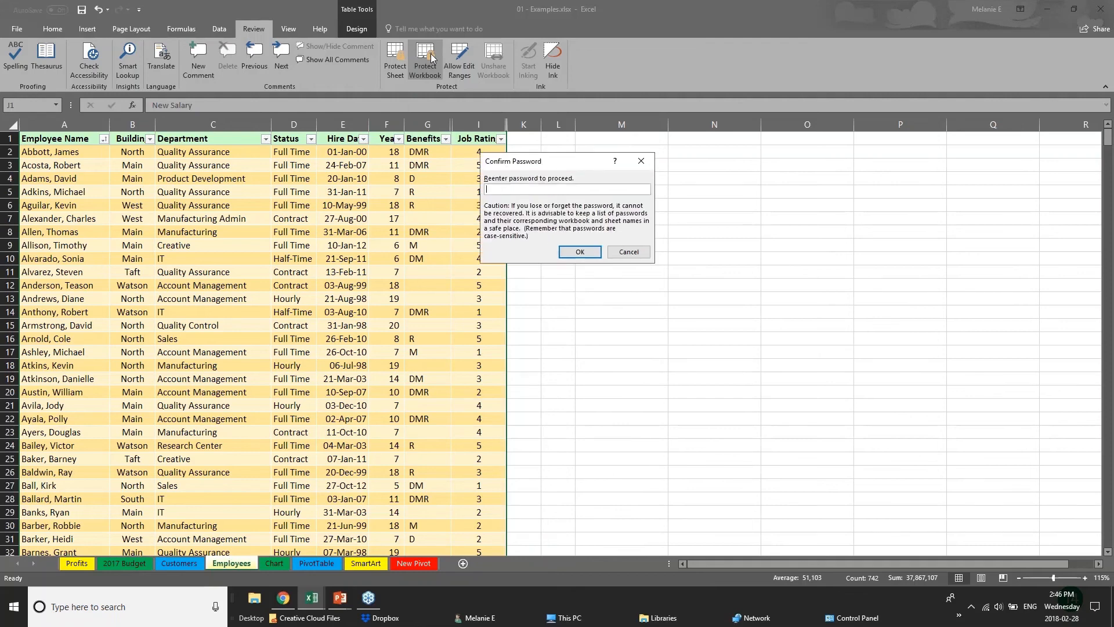
pyautogui.write('●')
pyautogui.press('BackSpace')
pyautogui.write('●●')
pyautogui.press('Return')
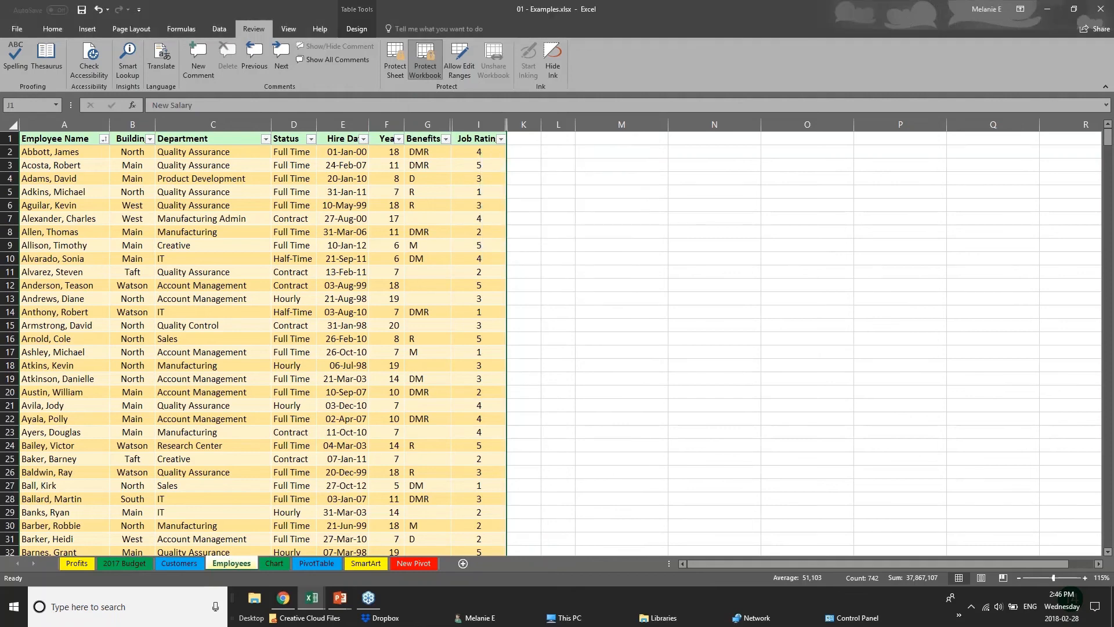
# Step: Check whether individual cells, a table row and the Benefits column can still be selected on the Employees sheet
pyautogui.click(431, 231)
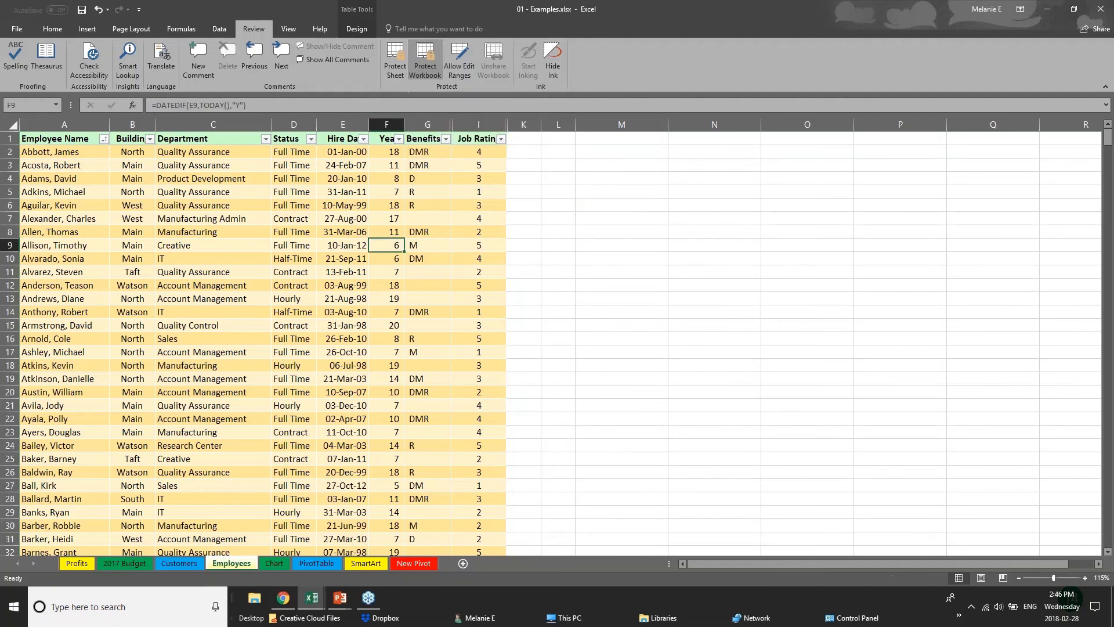
pyautogui.click(144, 150)
pyautogui.click(137, 205)
pyautogui.click(22, 406)
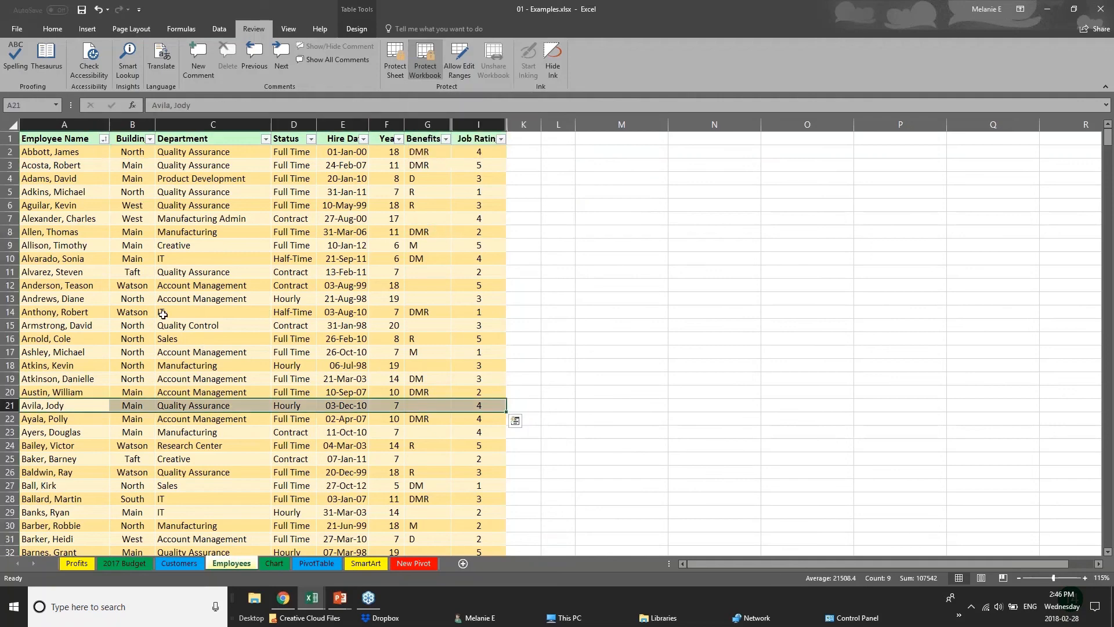
pyautogui.click(164, 312)
pyautogui.click(116, 260)
pyautogui.click(330, 324)
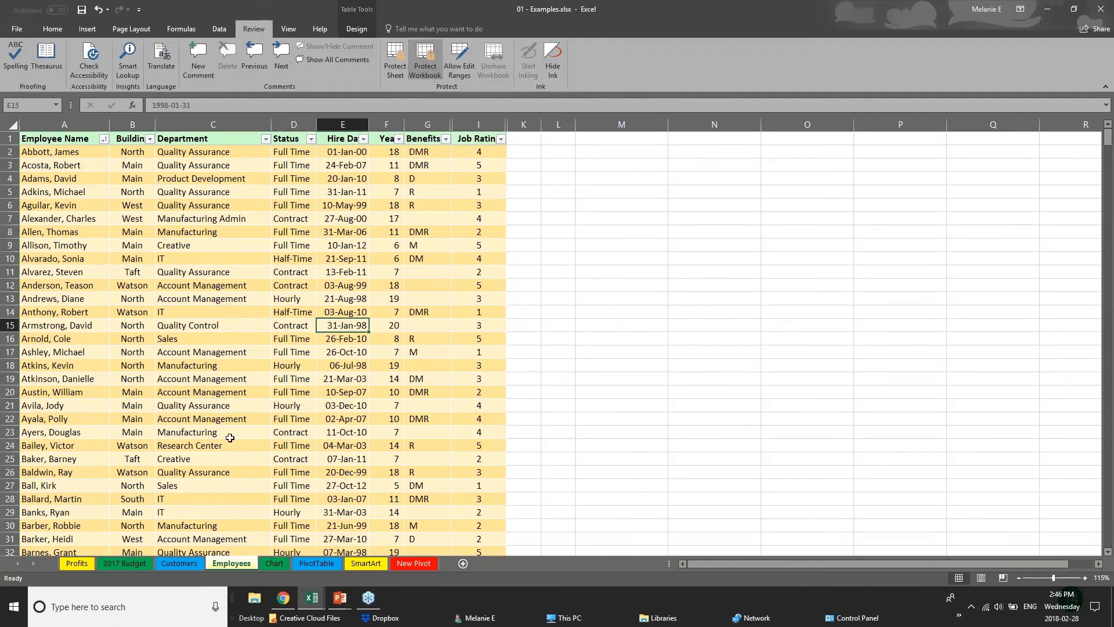
pyautogui.click(428, 124)
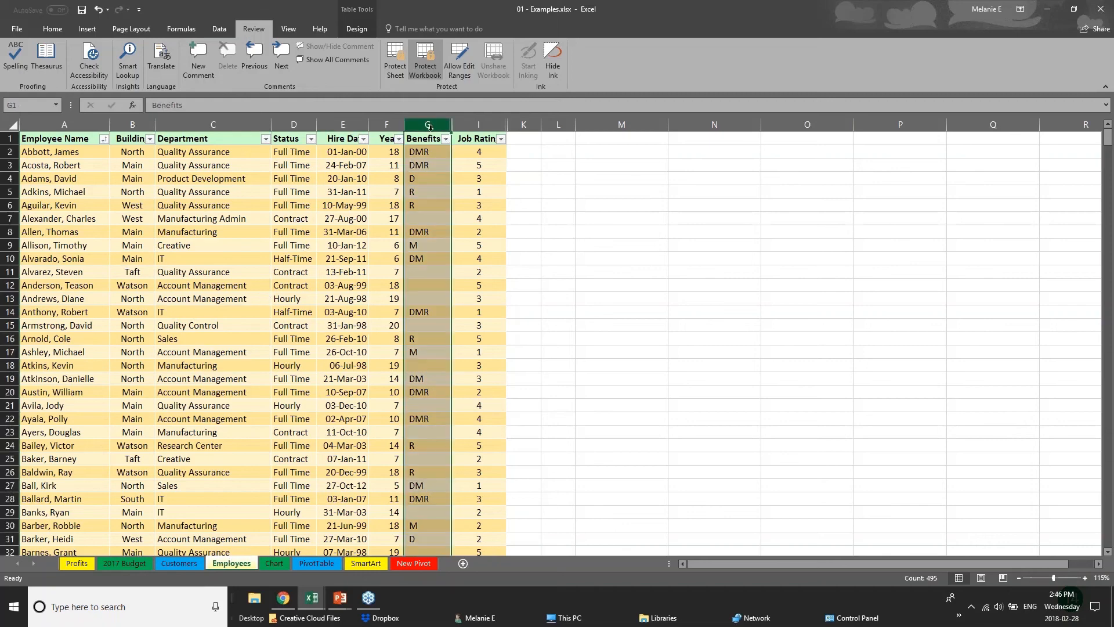
pyautogui.click(351, 193)
pyautogui.click(193, 205)
pyautogui.click(291, 245)
pyautogui.click(192, 285)
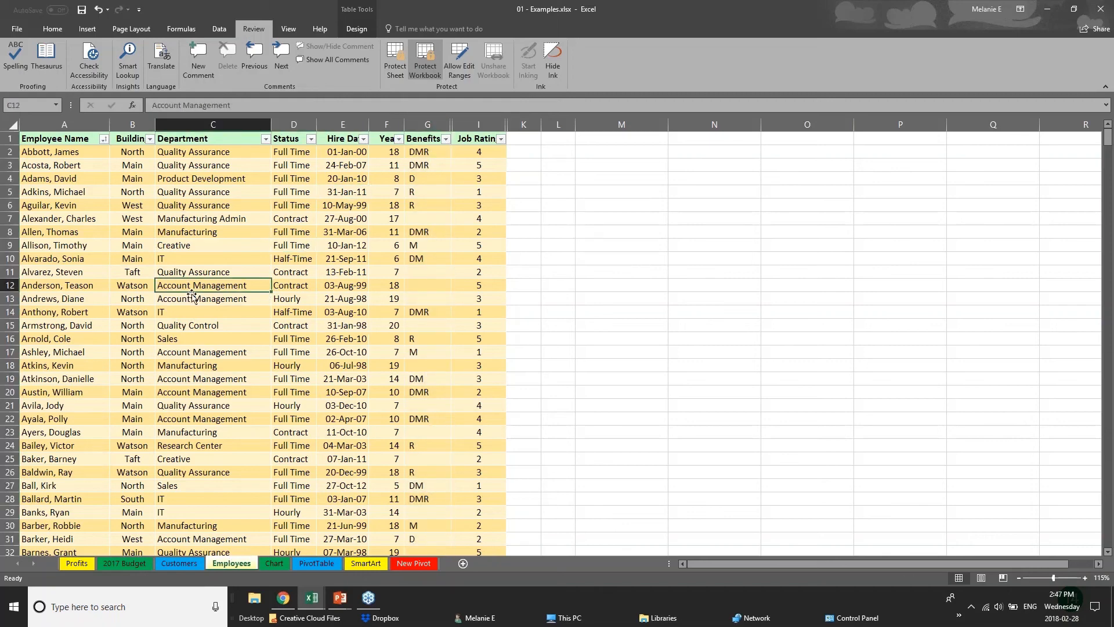
pyautogui.scroll(-12, 192, 297)
pyautogui.scroll(12, 192, 302)
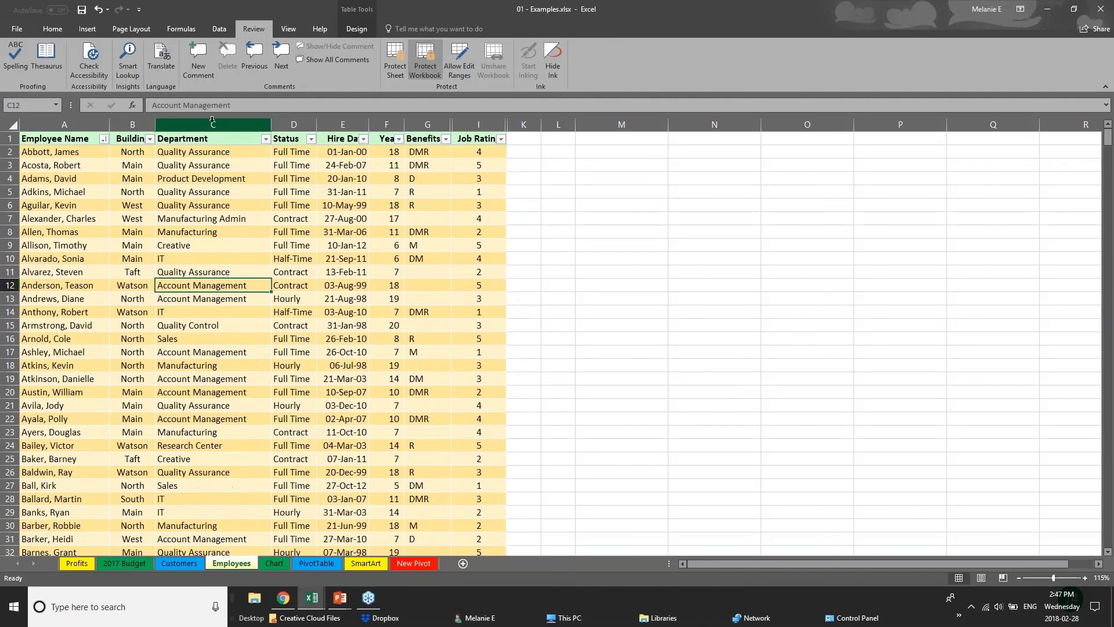
# Step: Try to unhide columns from the Years and Benefits columns, and check the Department and Status columns on the Employees sheet
pyautogui.click(212, 120)
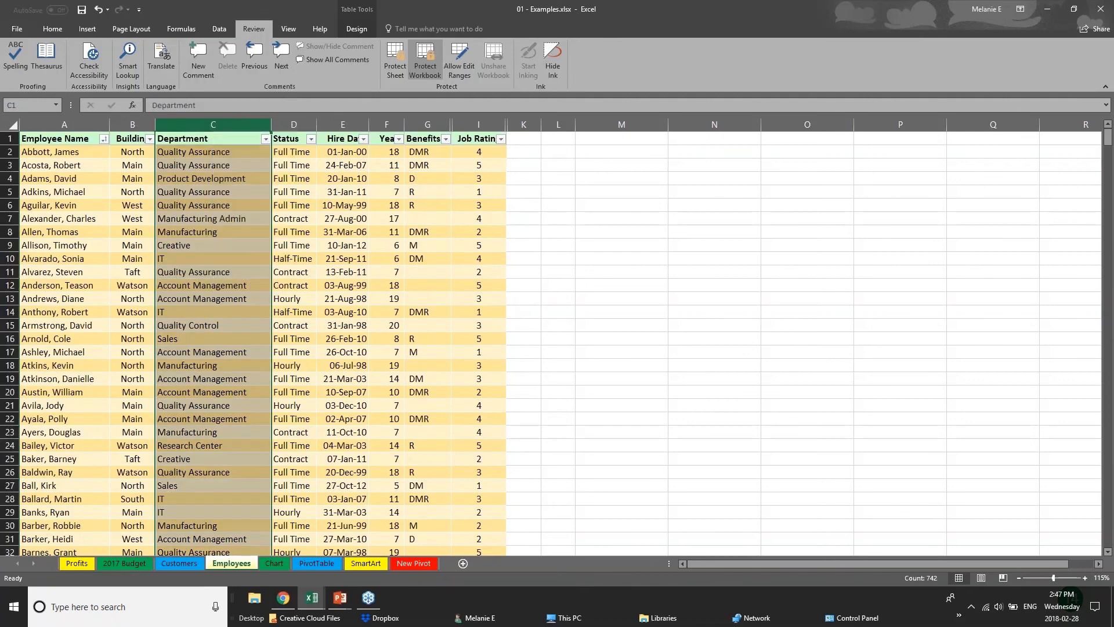
pyautogui.rightClick(289, 123)
pyautogui.click(394, 131)
pyautogui.rightClick(395, 129)
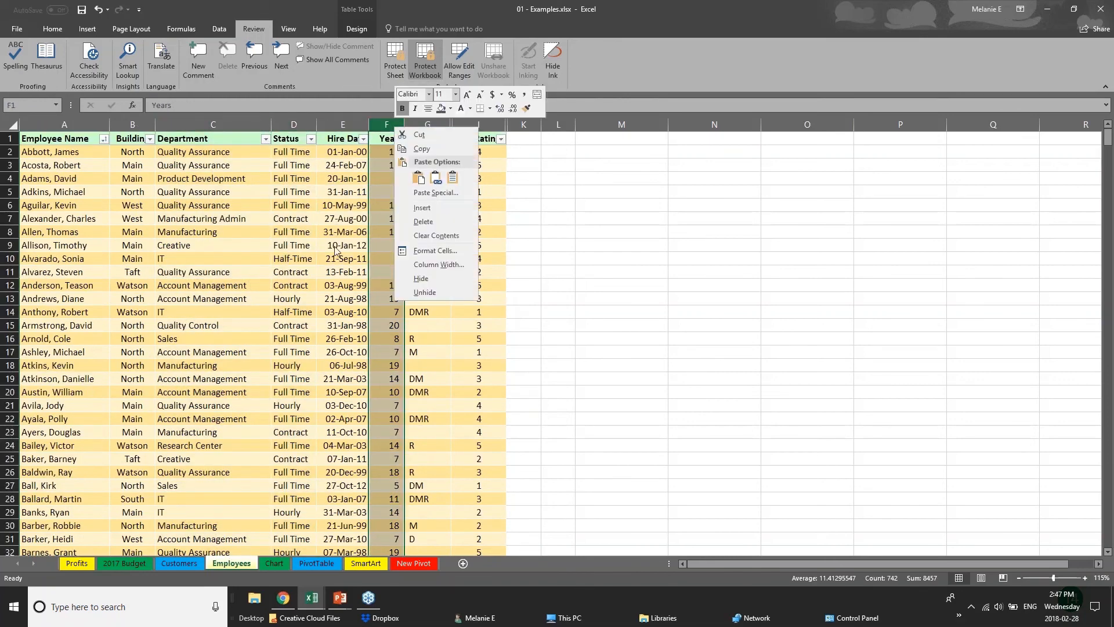
pyautogui.click(441, 292)
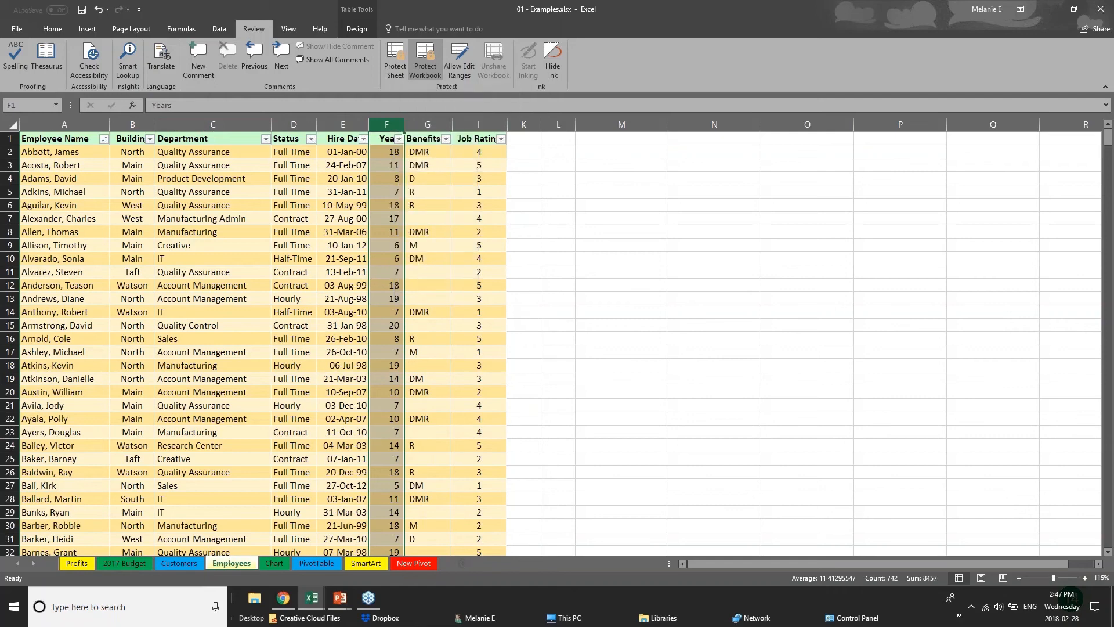
pyautogui.rightClick(442, 127)
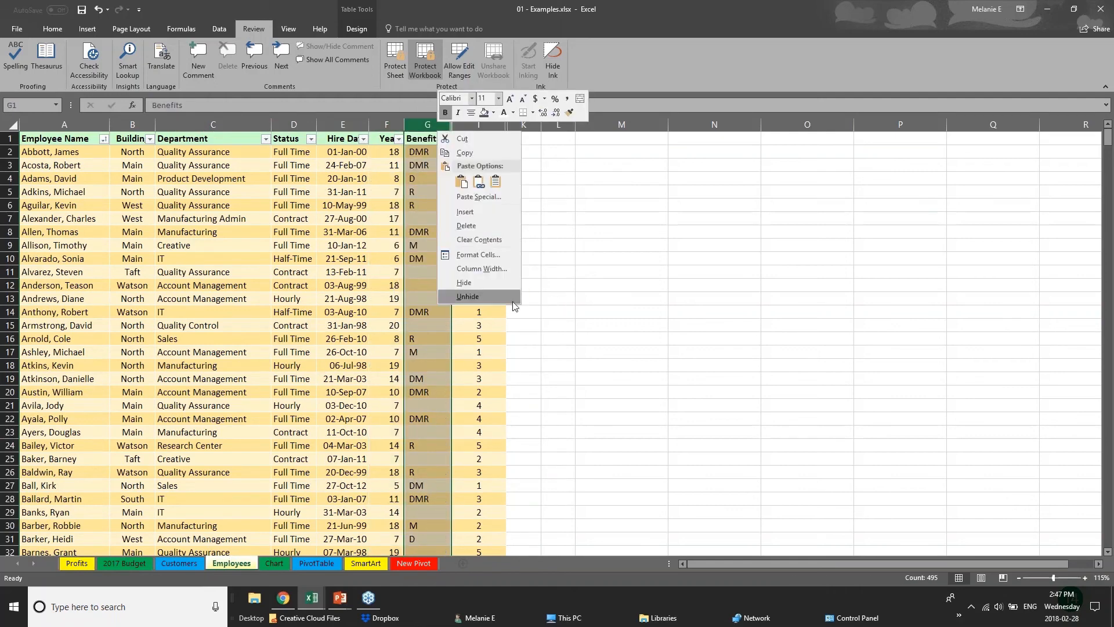
pyautogui.click(487, 296)
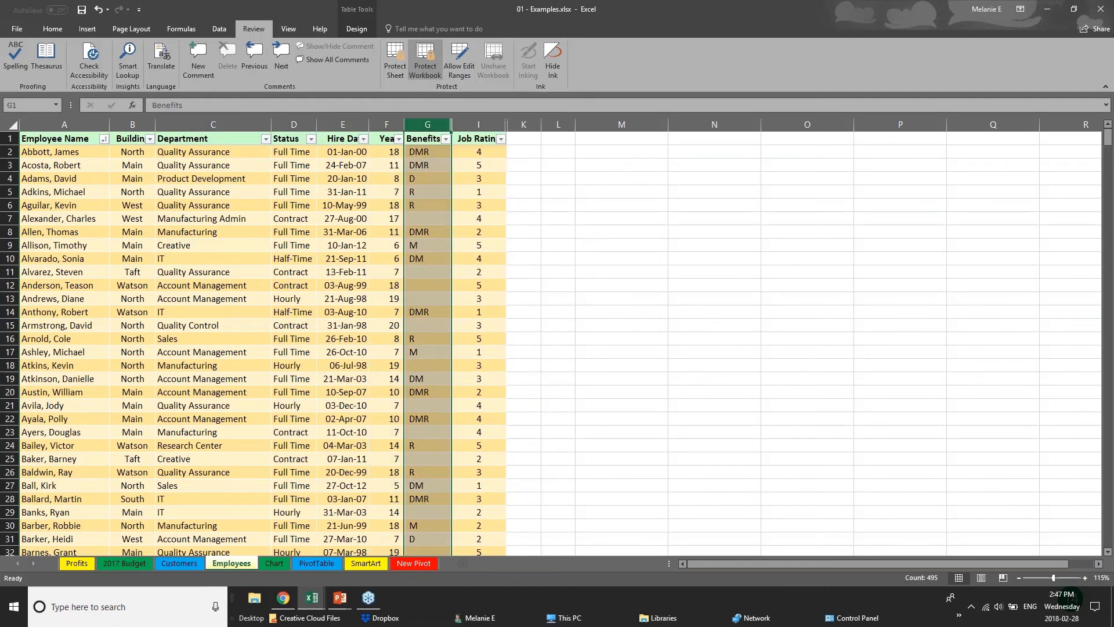
pyautogui.rightClick(417, 123)
pyautogui.press('Escape')
pyautogui.click(213, 125)
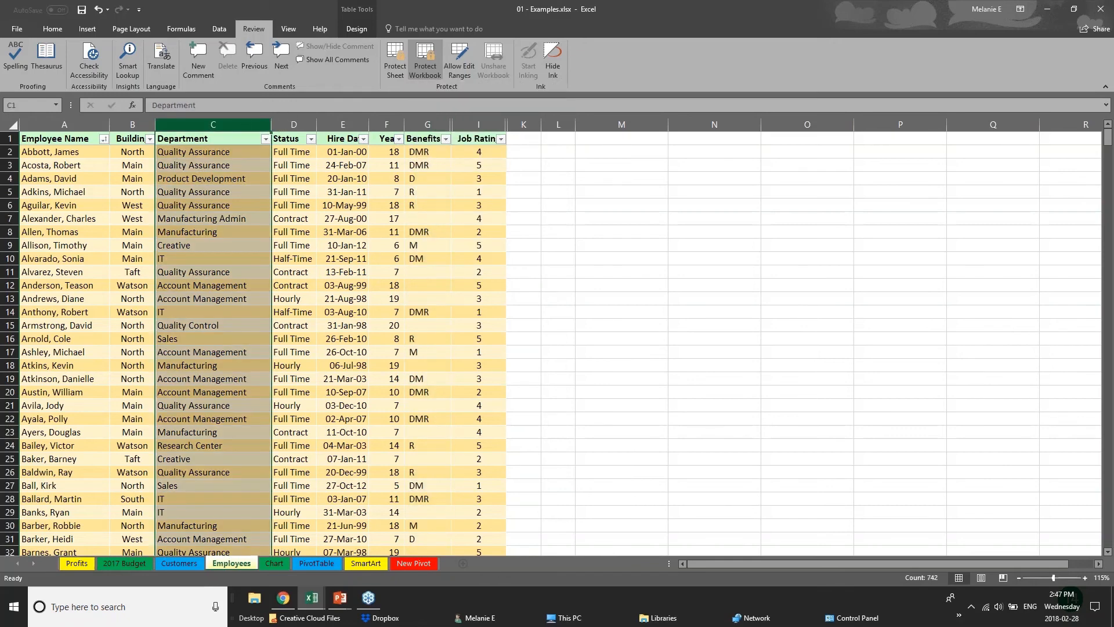
pyautogui.click(296, 125)
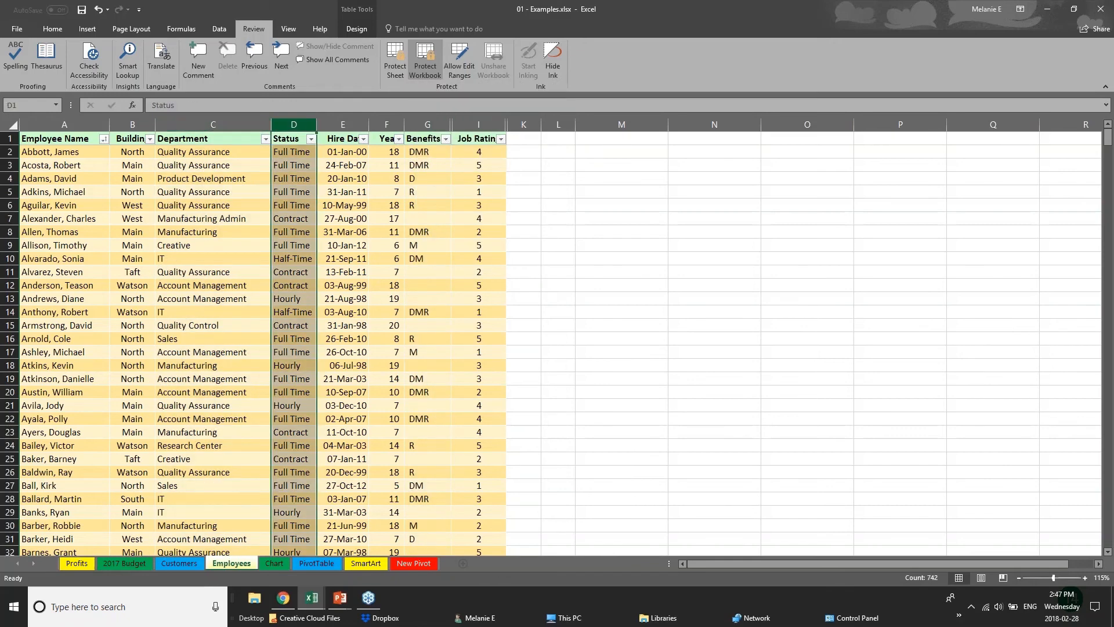
# Step: Inspect the protected workbook's Chart, PivotTable and Customers sheets, and check which sheet commands are available for the Employees sheet
pyautogui.click(345, 125)
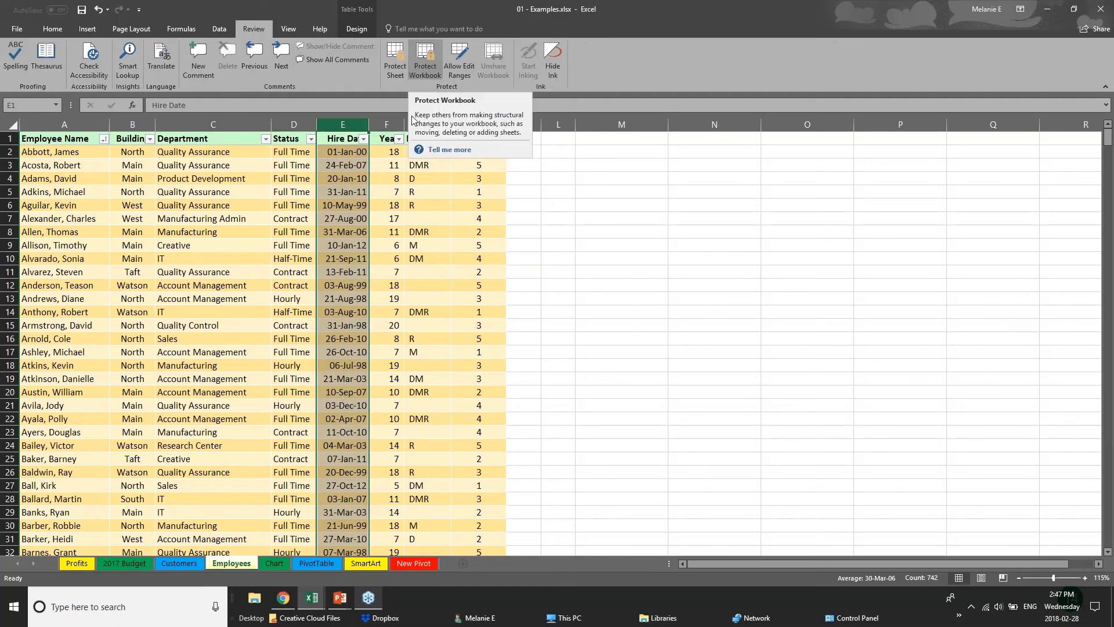
pyautogui.click(125, 566)
pyautogui.click(231, 563)
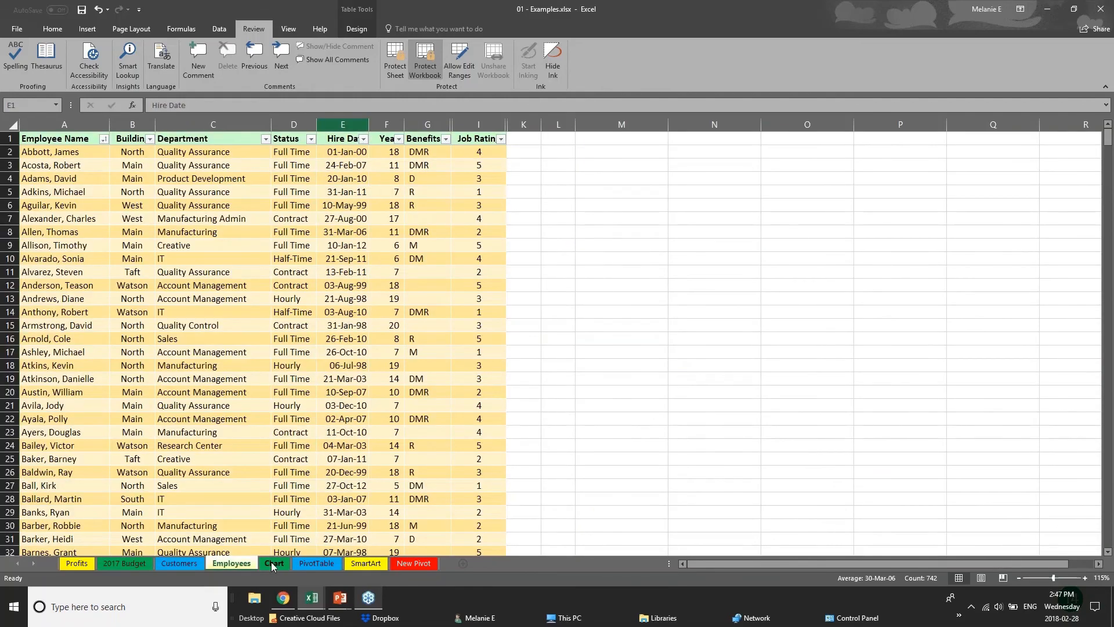
pyautogui.click(270, 562)
pyautogui.click(312, 564)
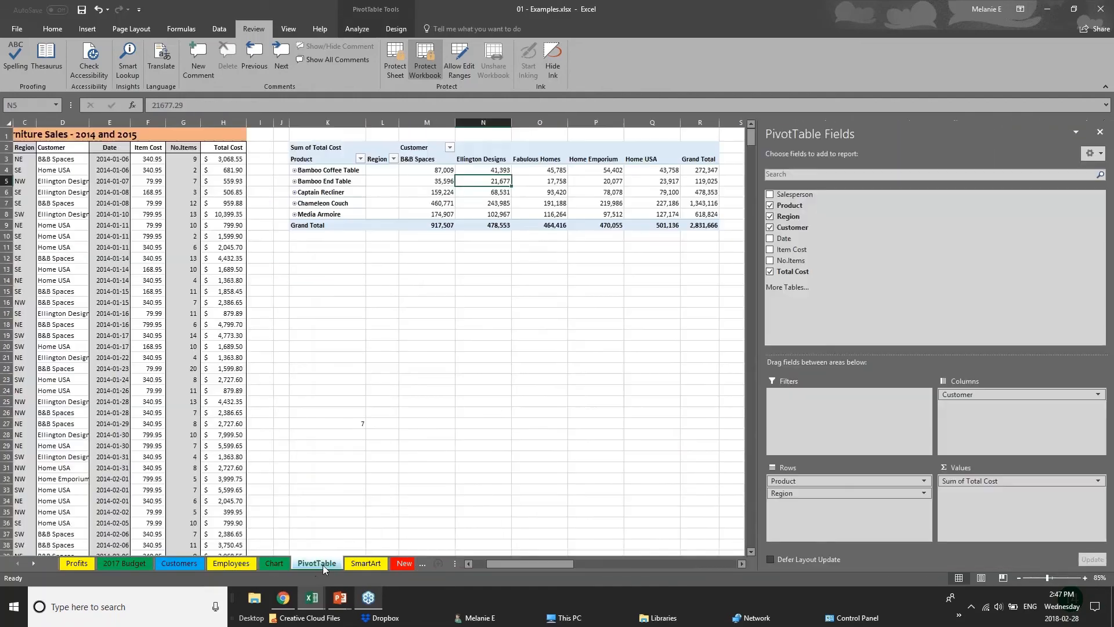
pyautogui.click(174, 563)
pyautogui.click(238, 564)
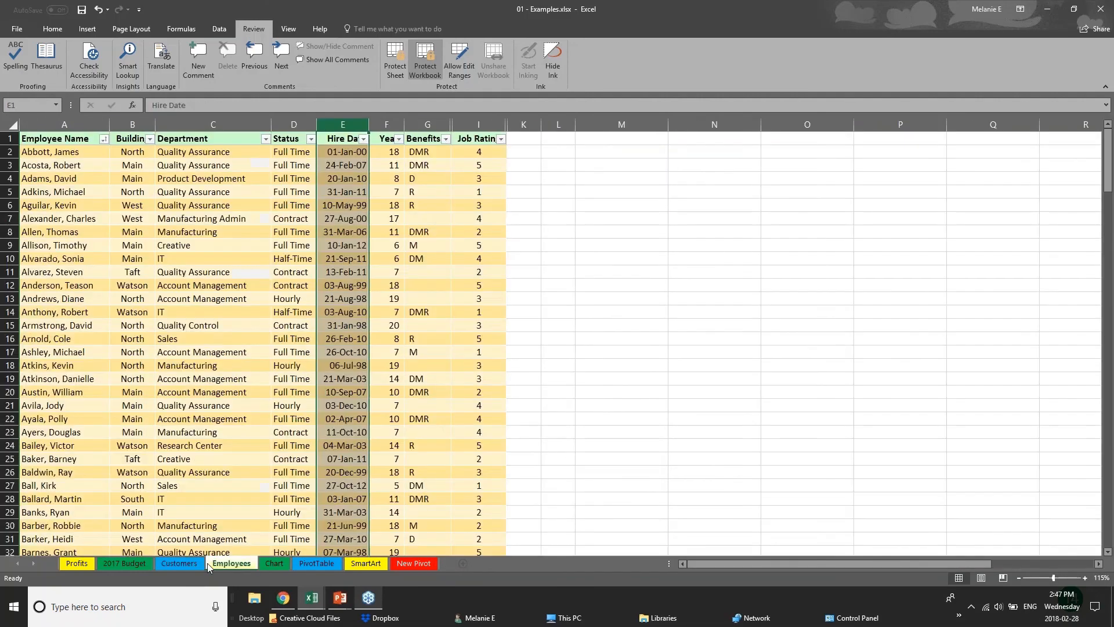
pyautogui.rightClick(238, 565)
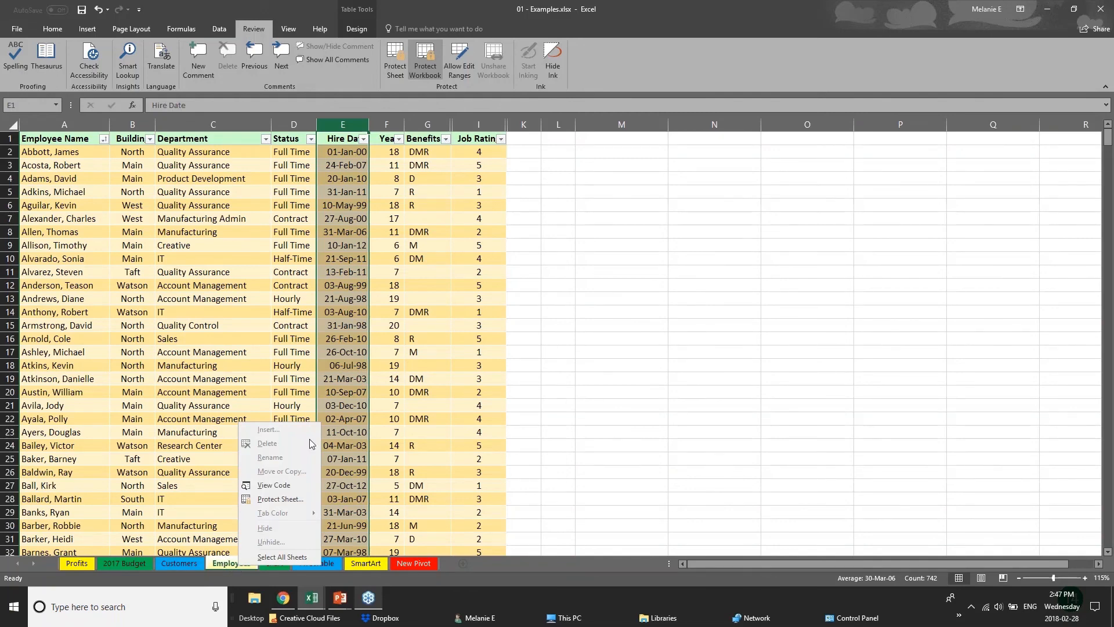
# Step: Unprotect the workbook by entering its password, and hide the Employees sheet
pyautogui.click(430, 65)
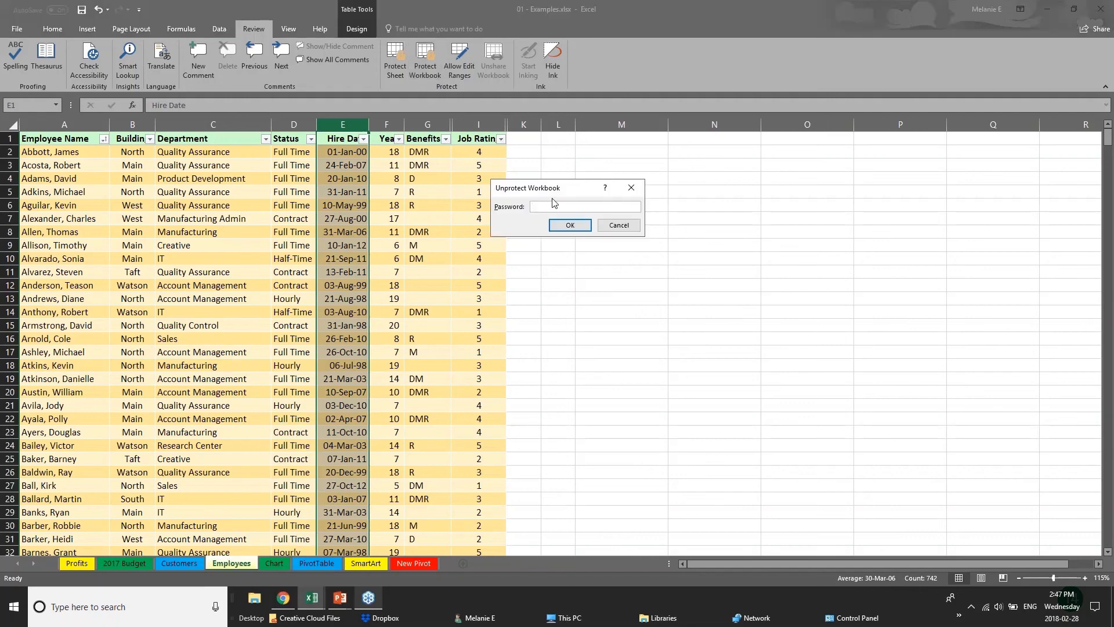
pyautogui.write('p')
pyautogui.press('Return')
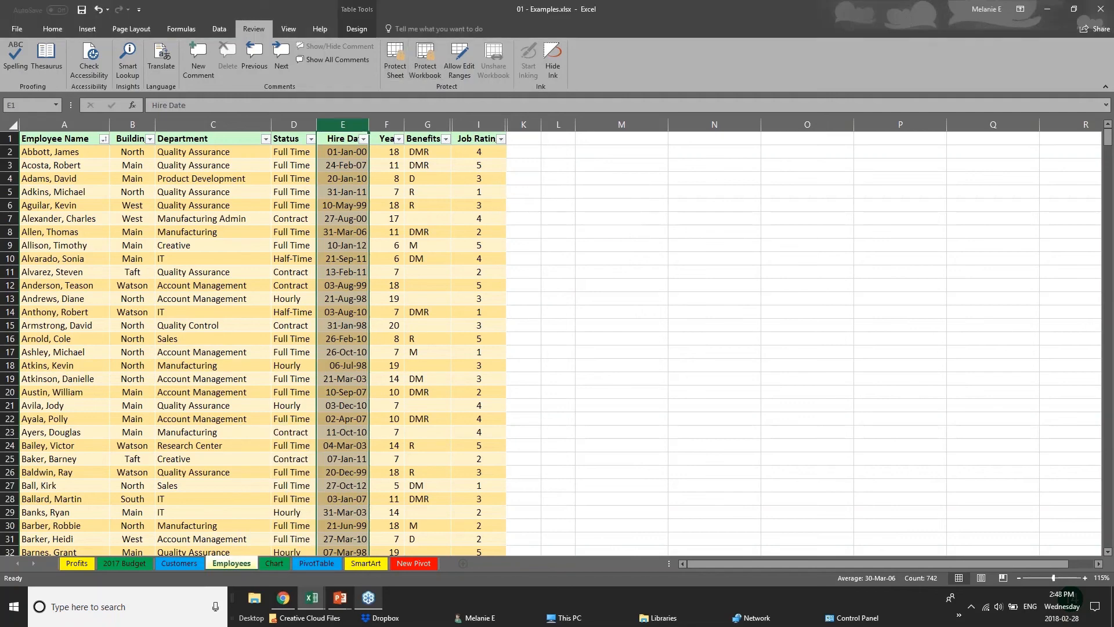
pyautogui.rightClick(246, 566)
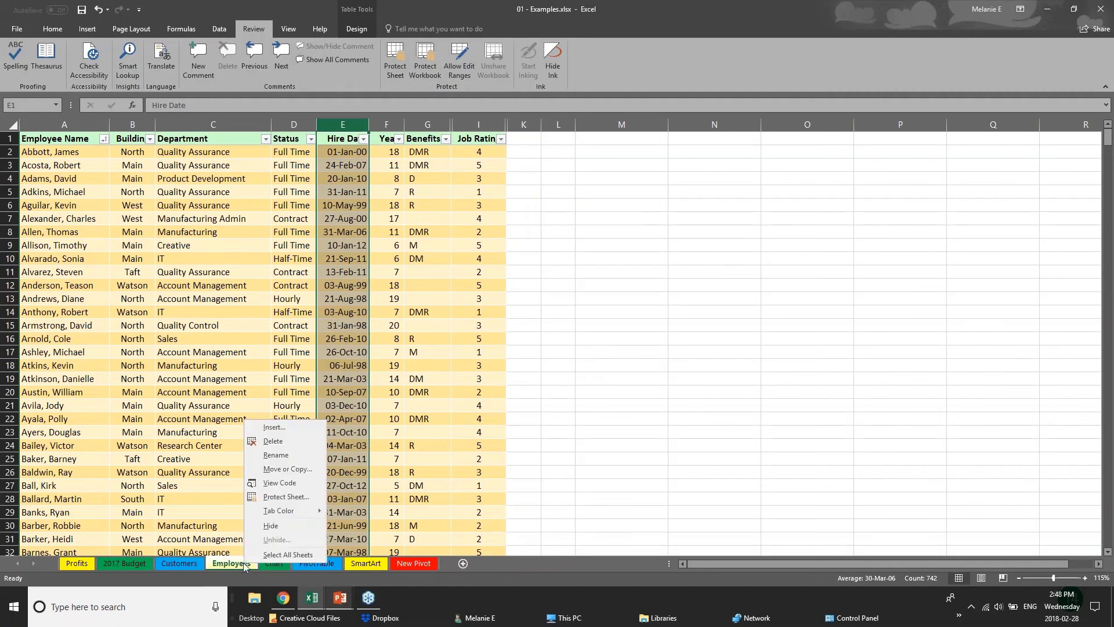
pyautogui.click(268, 526)
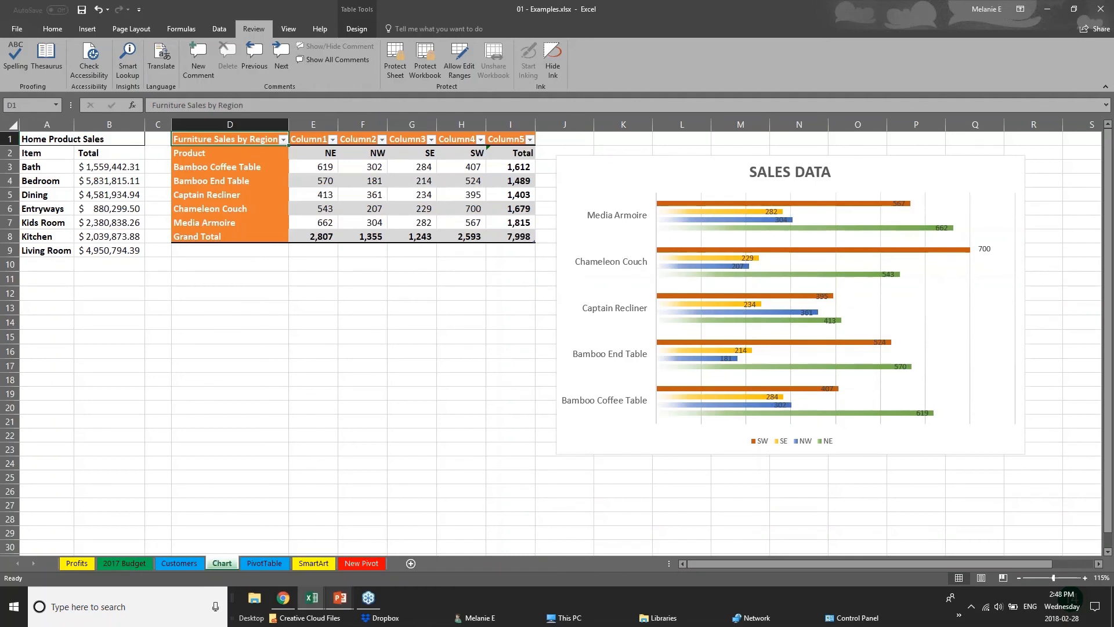
# Step: Protect the workbook's structure again with a password and confirm the password
pyautogui.click(430, 69)
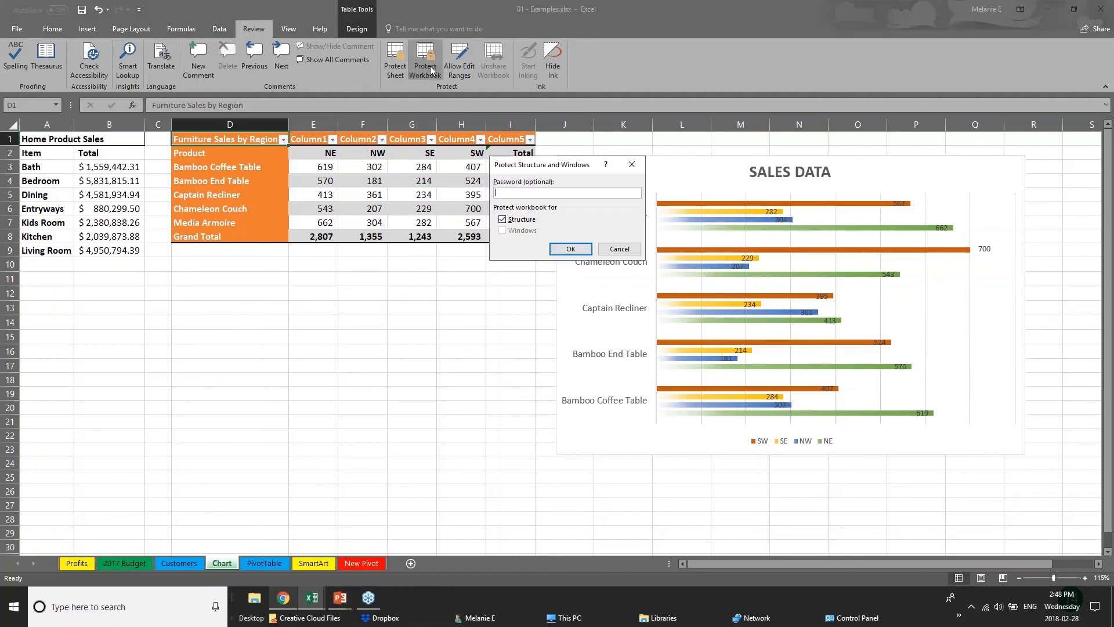
pyautogui.press('Return')
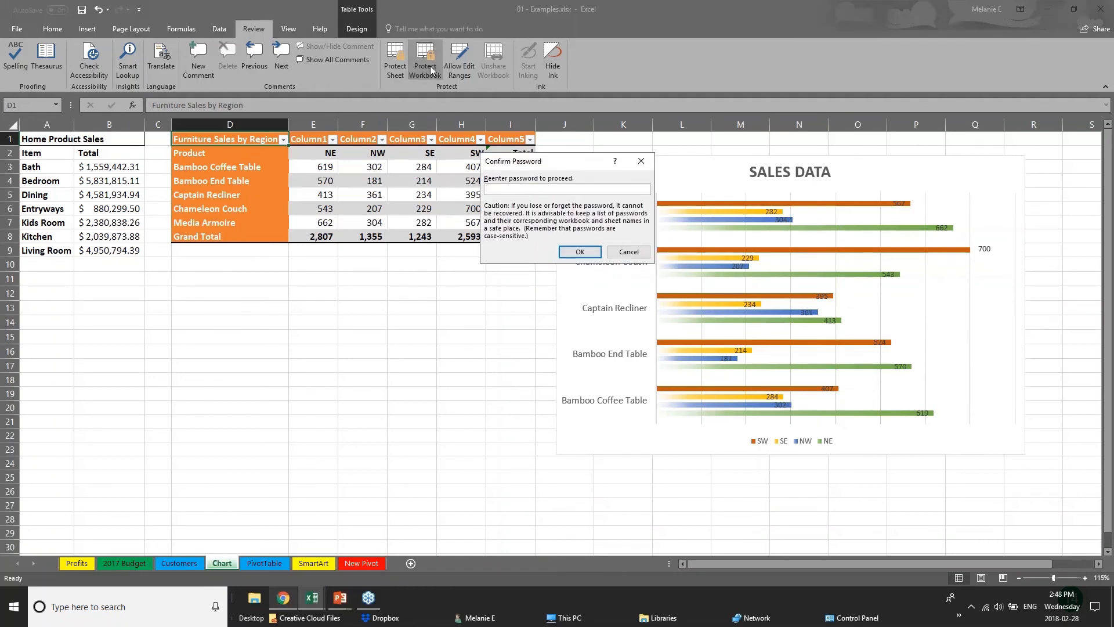
pyautogui.press('Return')
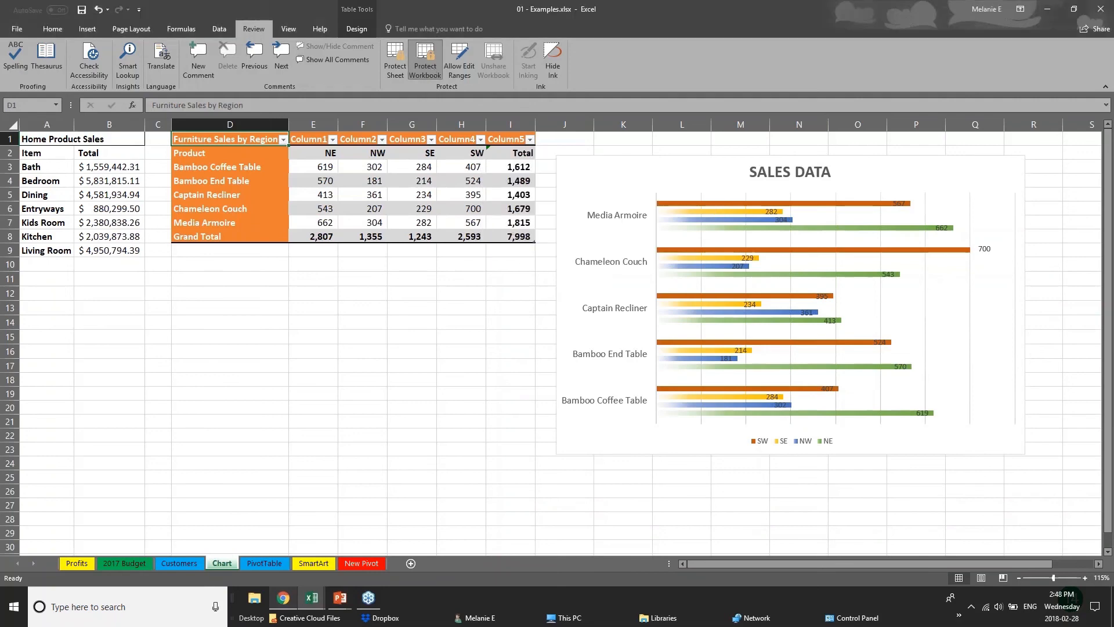
# Step: Check whether hidden sheets can be unhidden from the PivotTable sheet, and look through the 2017 Budget, Customers and Chart sheets
pyautogui.click(201, 564)
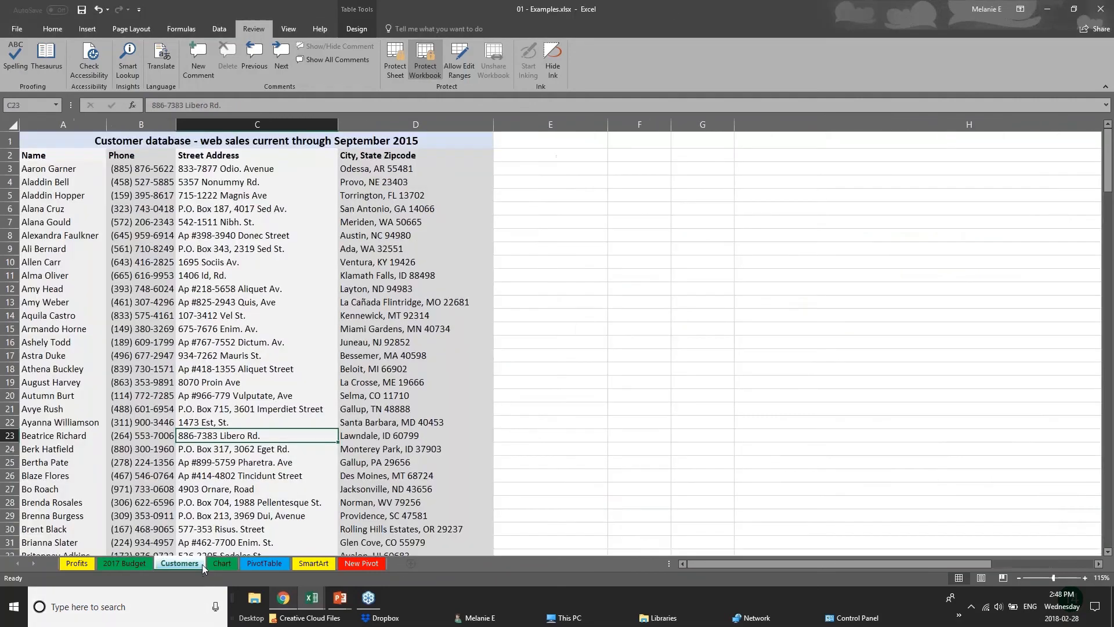
pyautogui.click(264, 563)
pyautogui.rightClick(265, 563)
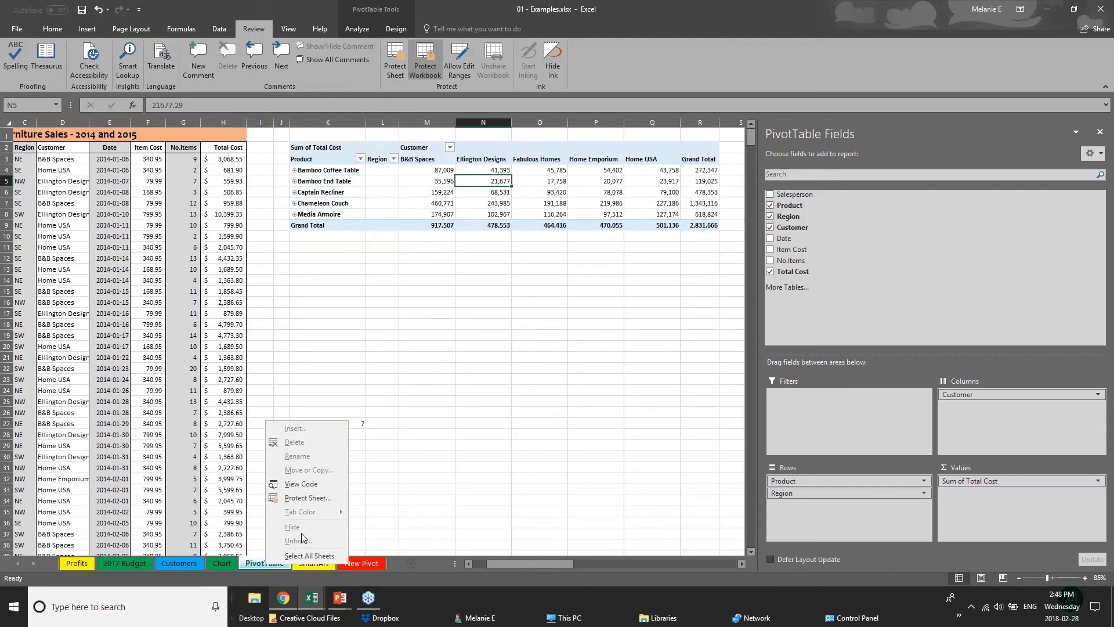
pyautogui.click(187, 566)
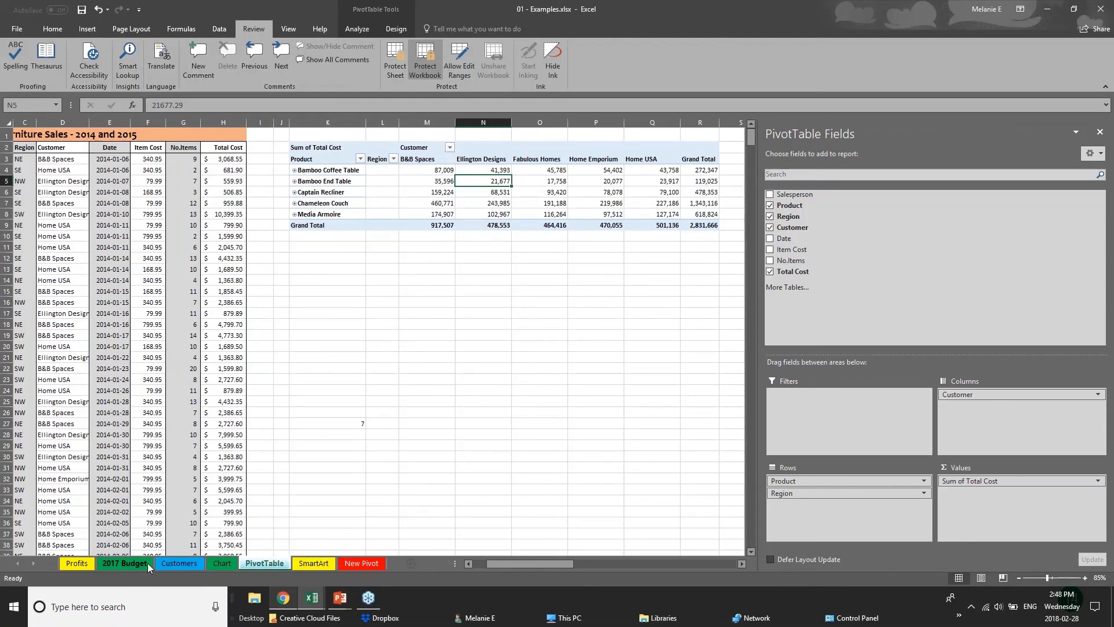
pyautogui.click(148, 563)
pyautogui.click(194, 563)
pyautogui.click(221, 563)
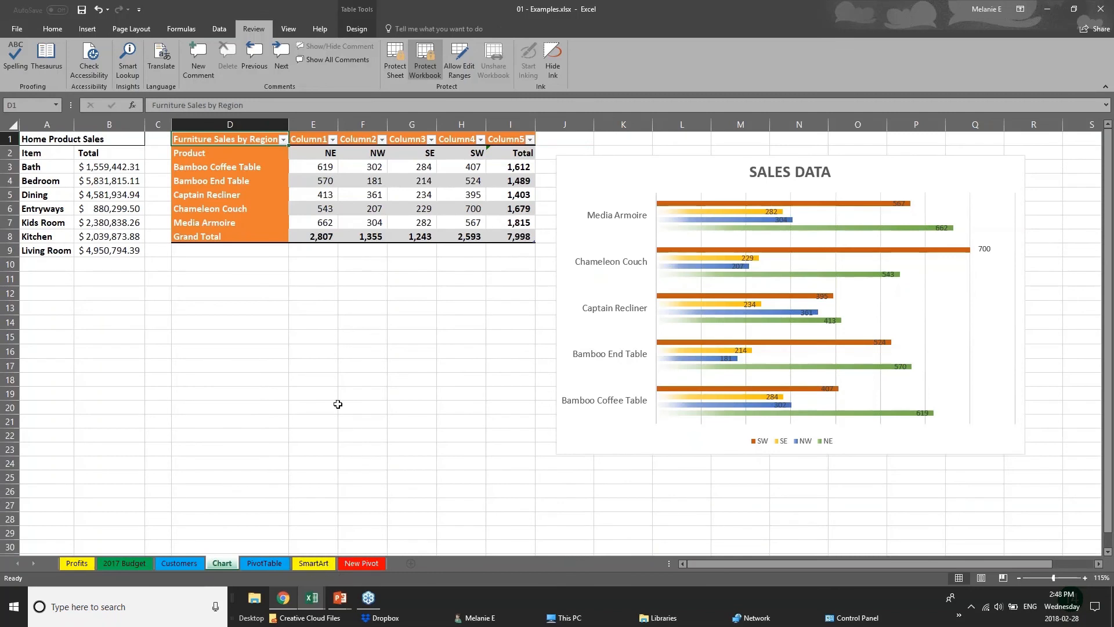
# Step: Remove the workbook's structure protection by entering the workbook password
pyautogui.click(425, 58)
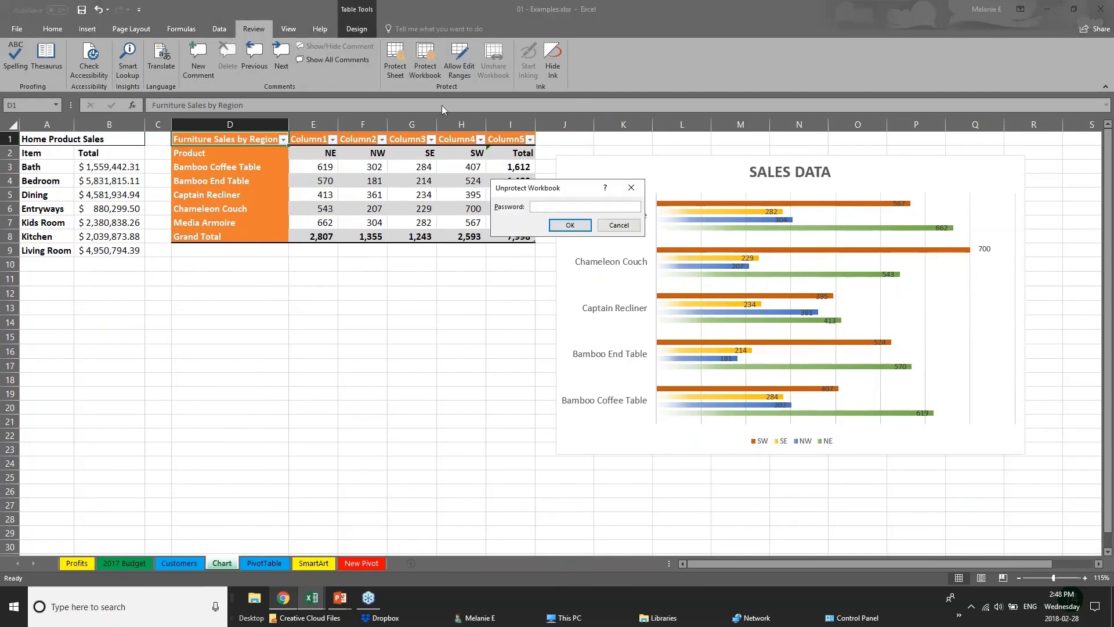
pyautogui.write('••')
pyautogui.press('Return')
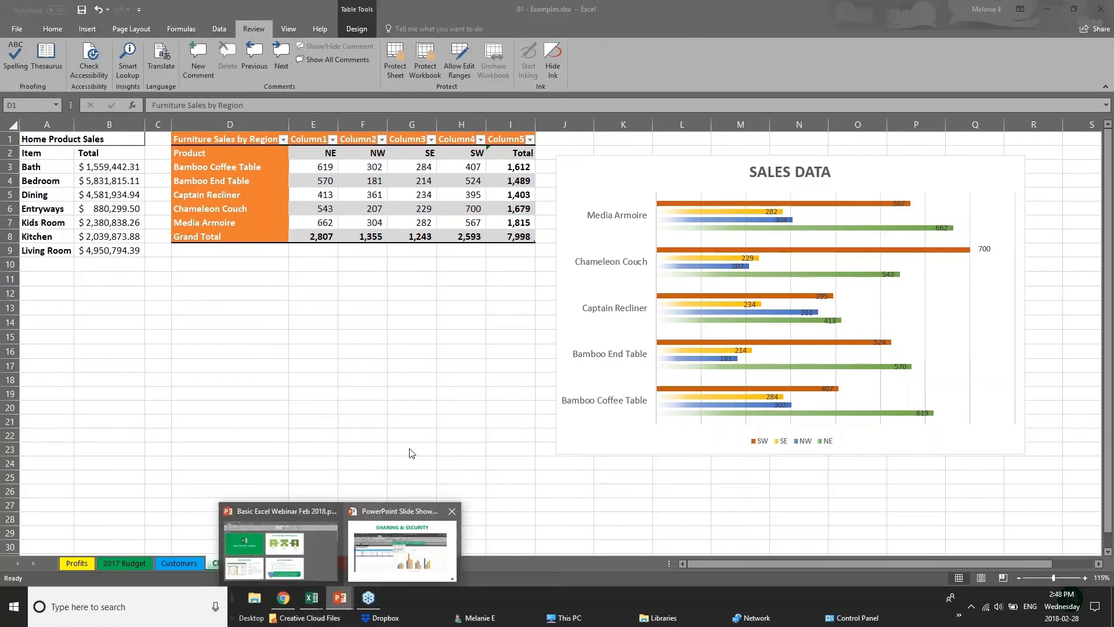
# Step: Start sharing 01 - Examples.xlsx by uploading a copy to the personal OneDrive
pyautogui.click(1100, 8)
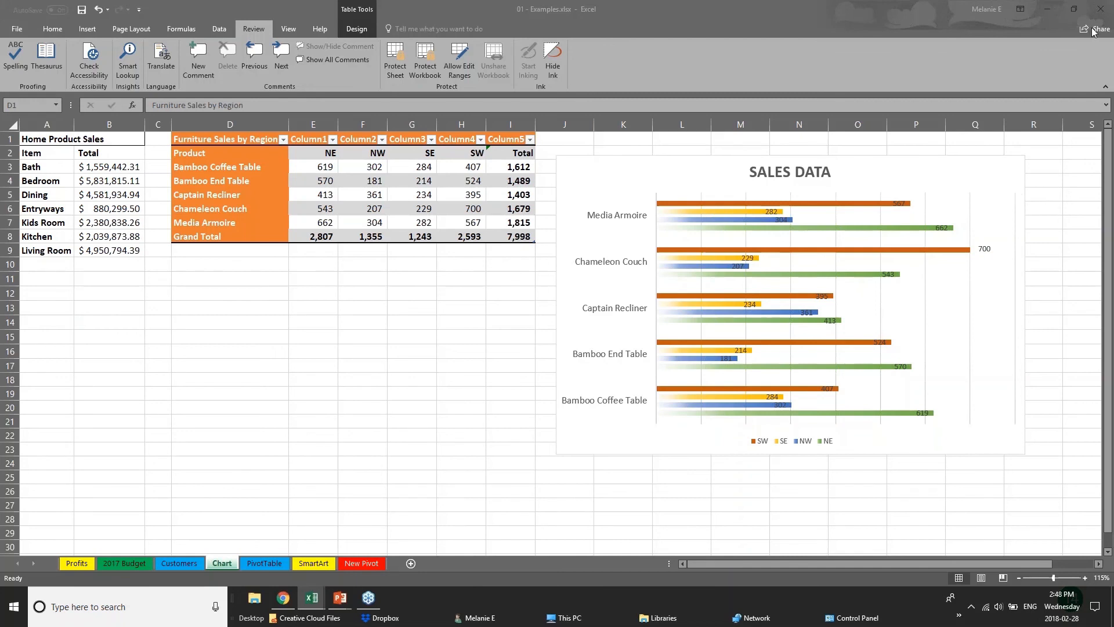
pyautogui.click(1087, 34)
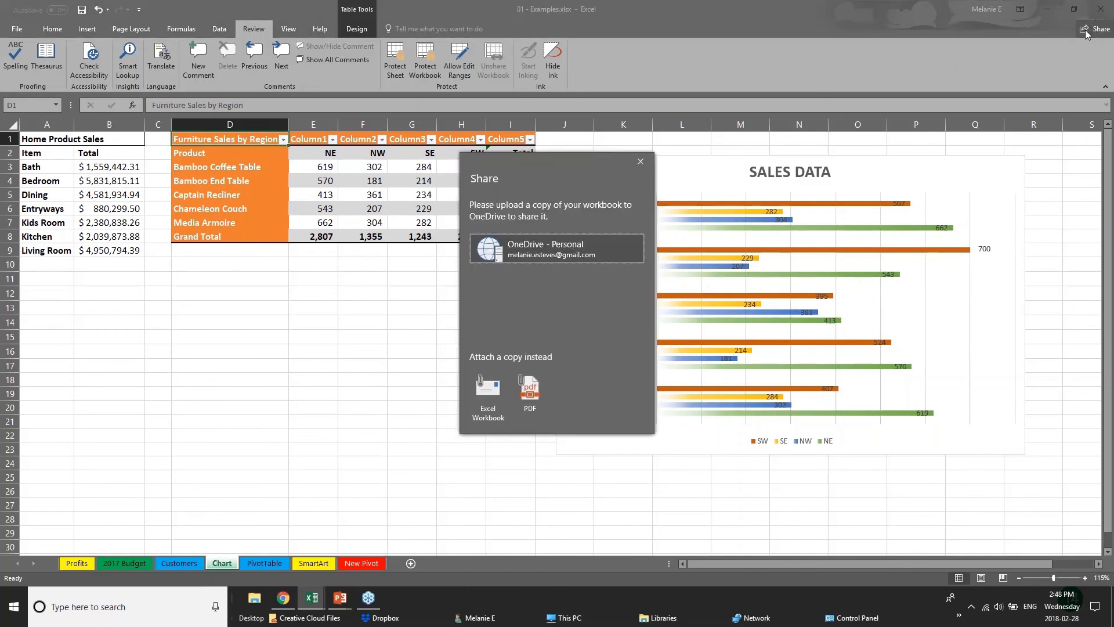
pyautogui.click(488, 254)
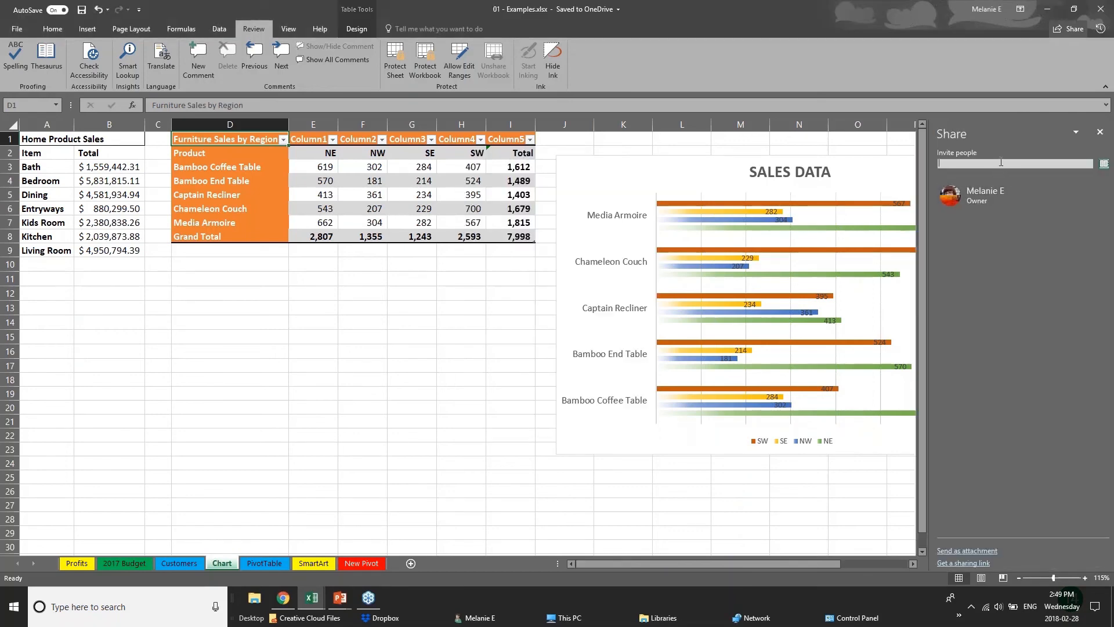
# Step: Prepare a sharing invitation for a suggested contact with the Can view permission, and close sharing without sending it
pyautogui.click(1001, 163)
pyautogui.write('chery')
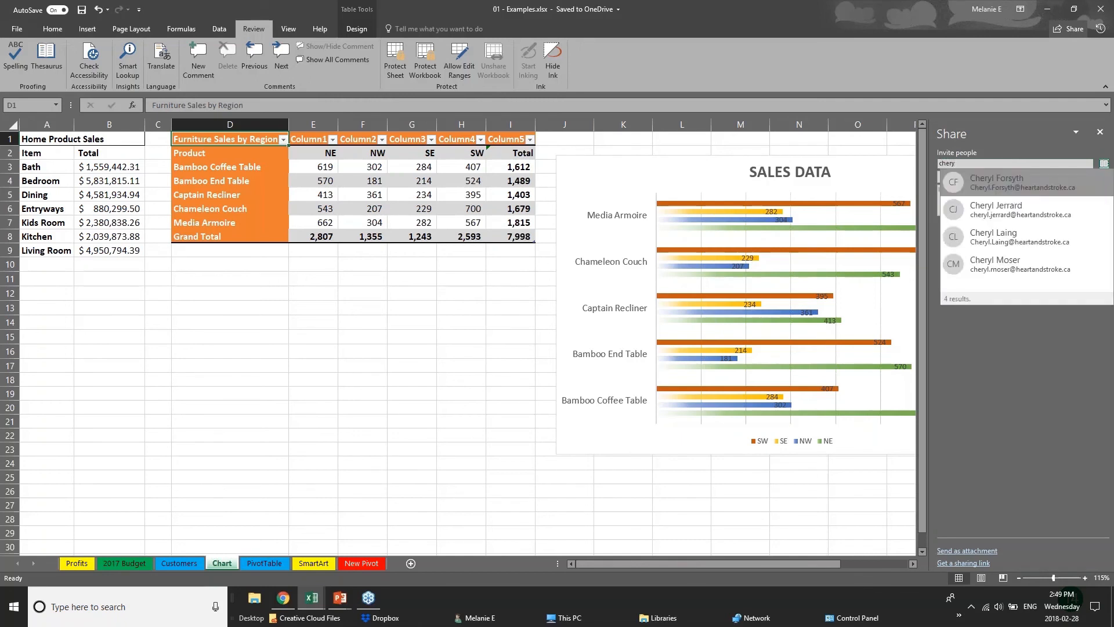
pyautogui.click(1047, 241)
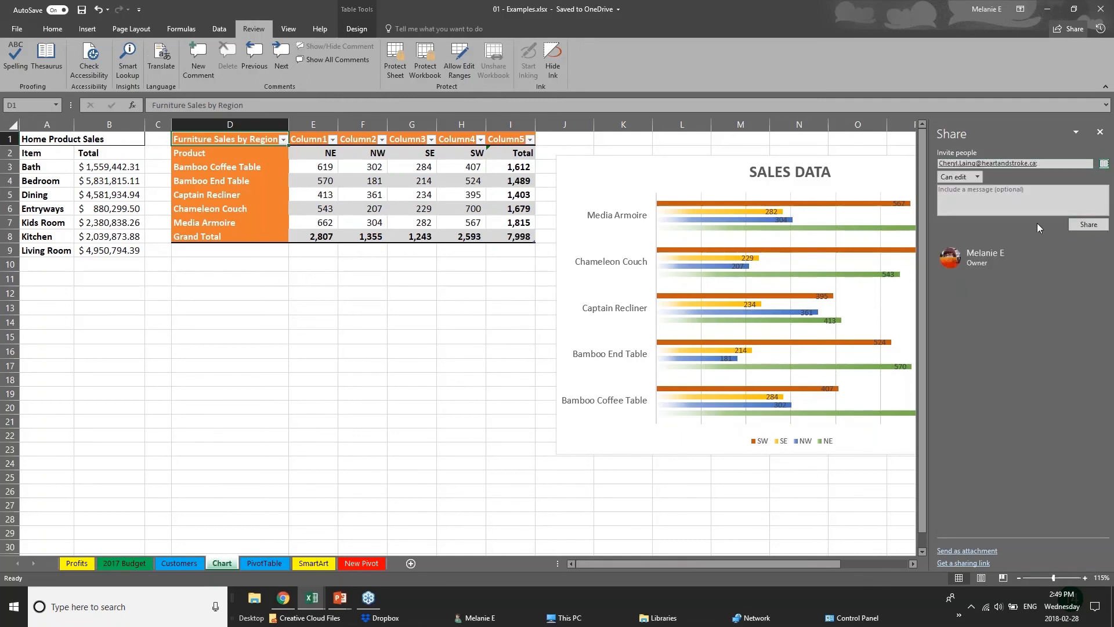
pyautogui.click(975, 177)
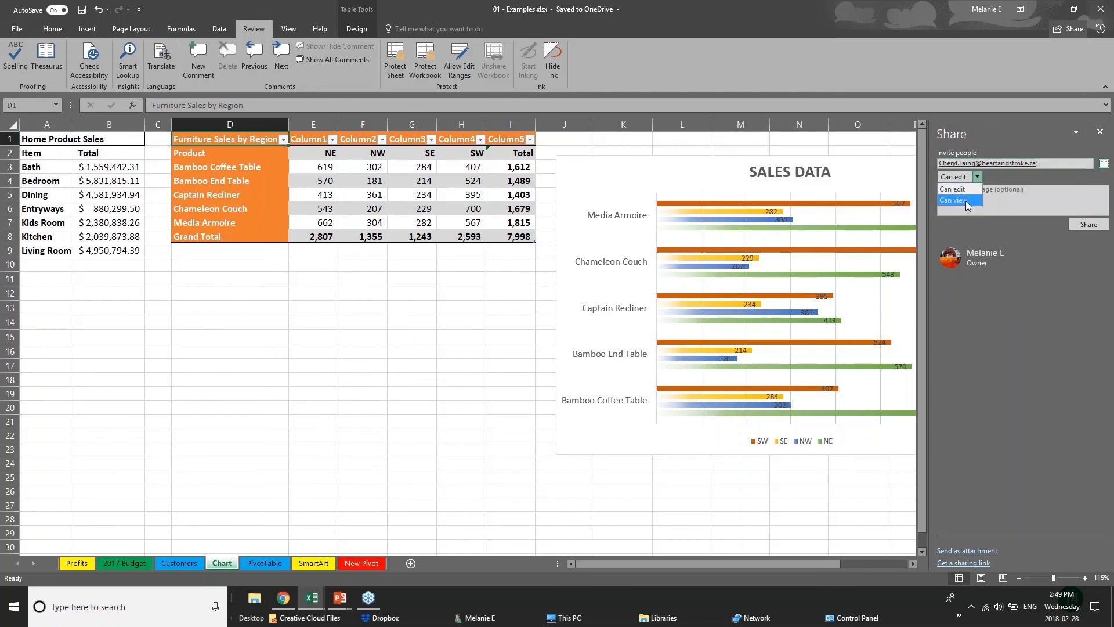
pyautogui.click(963, 200)
pyautogui.click(1100, 132)
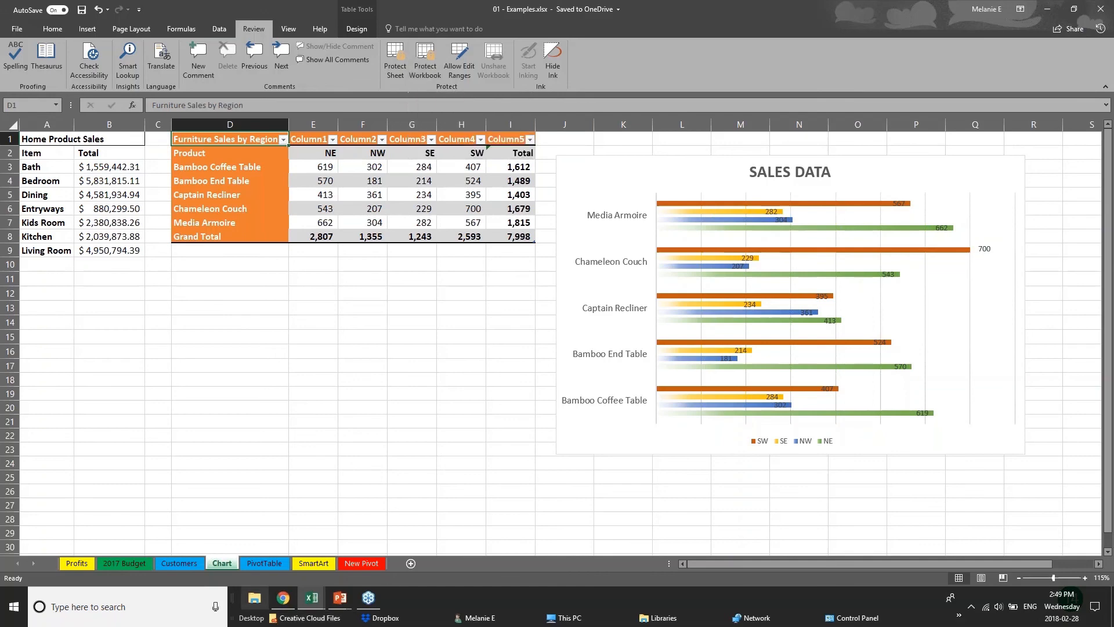
# Step: Switch to the PowerPoint slide show and advance to the Quick Analysis Tool slide
pyautogui.click(340, 598)
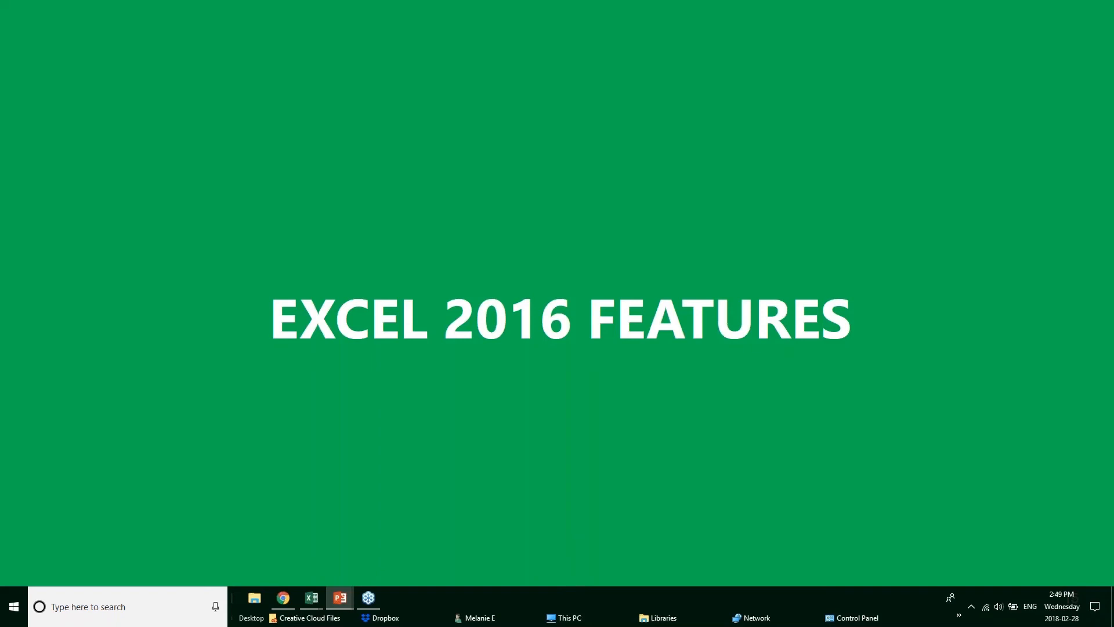
pyautogui.press('Right')
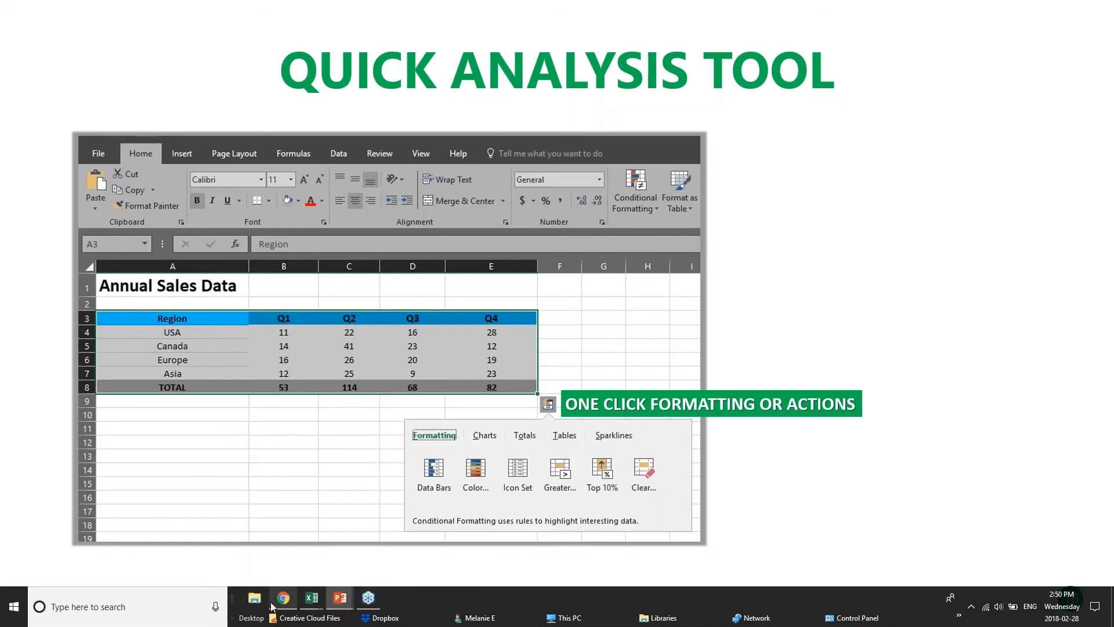
# Step: Switch to the Excel workbook Webinar Sample Workbook v1.xlsx and select empty cell F11 on the Sales Data sheet
pyautogui.moveTo(319, 605)
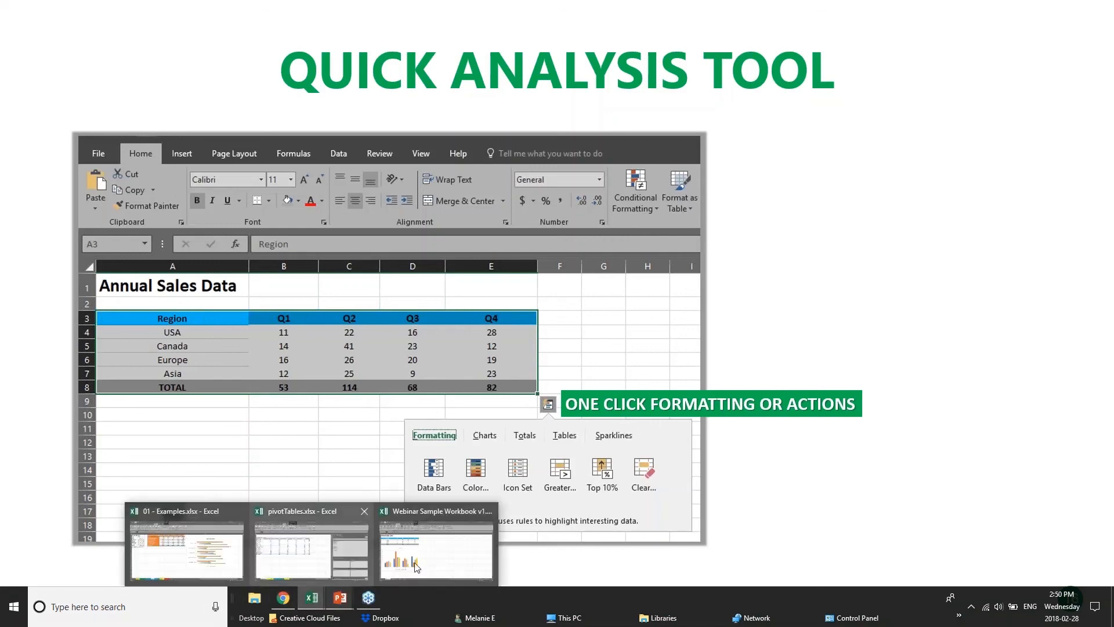
pyautogui.click(446, 548)
pyautogui.click(409, 260)
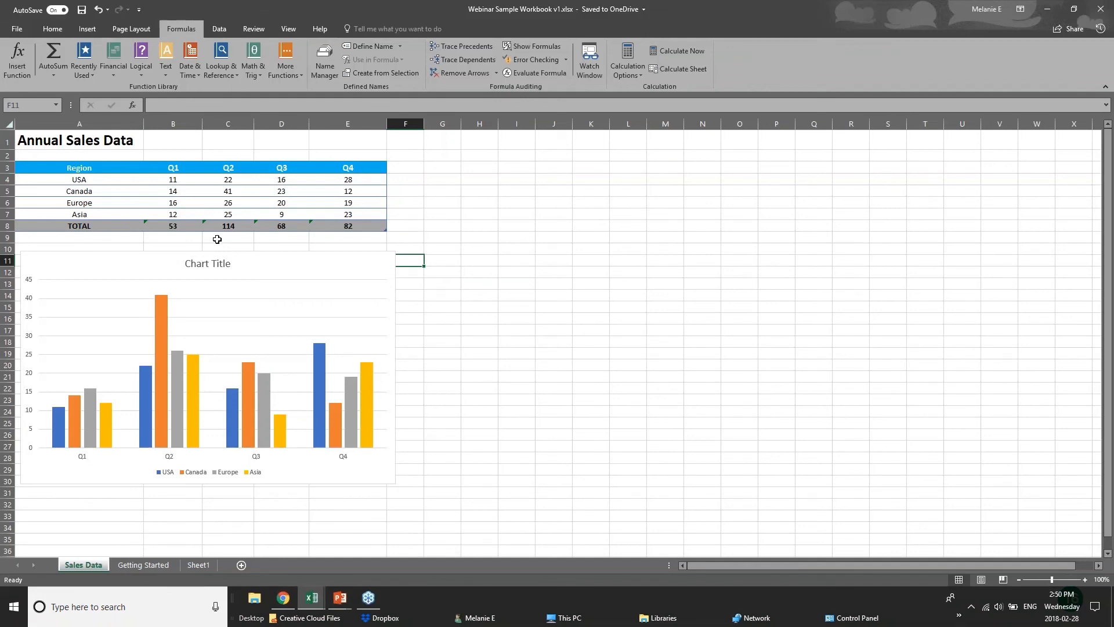
# Step: Apply a color scale and data bars to the Annual Sales Data table in A3:E8 using Quick Analysis
pyautogui.moveTo(86, 172); pyautogui.dragTo(371, 222)
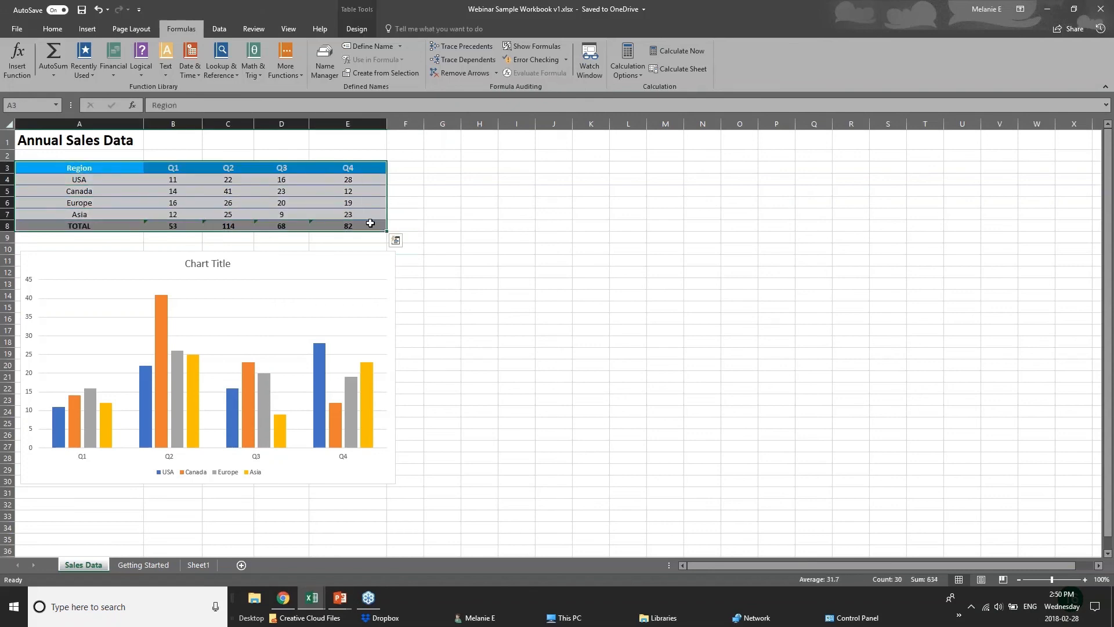
pyautogui.click(396, 240)
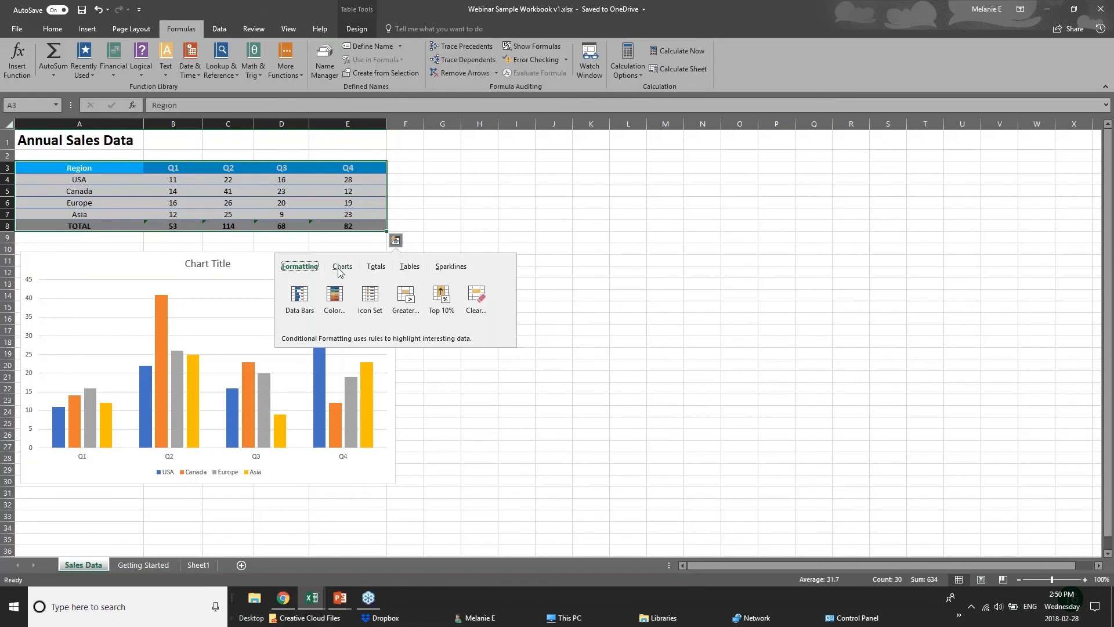
pyautogui.click(376, 268)
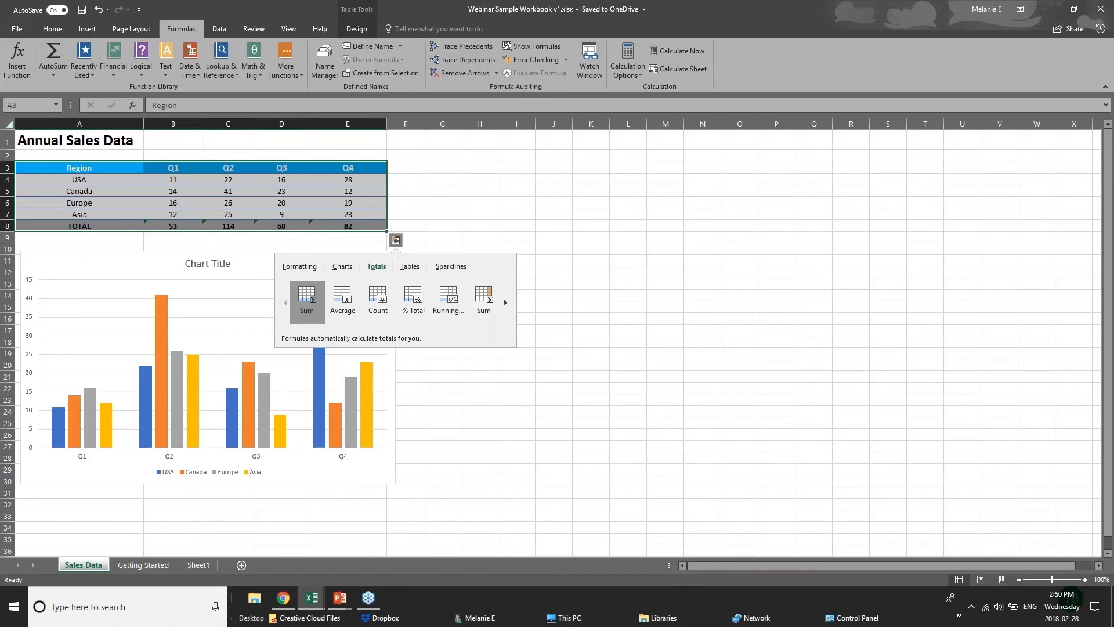
pyautogui.click(306, 267)
pyautogui.click(336, 303)
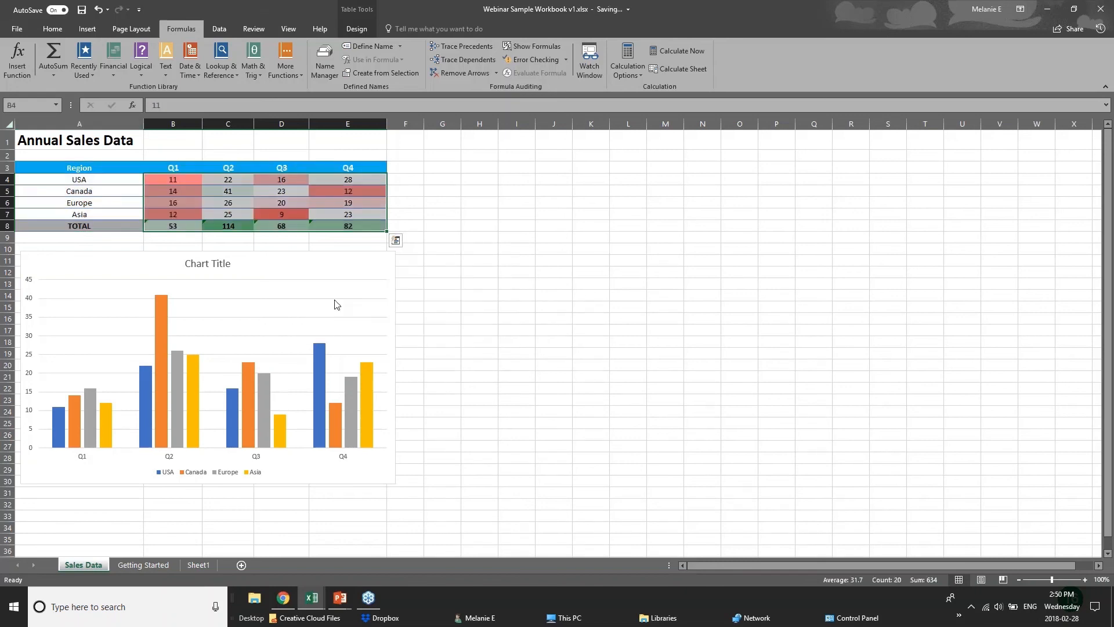
pyautogui.click(395, 240)
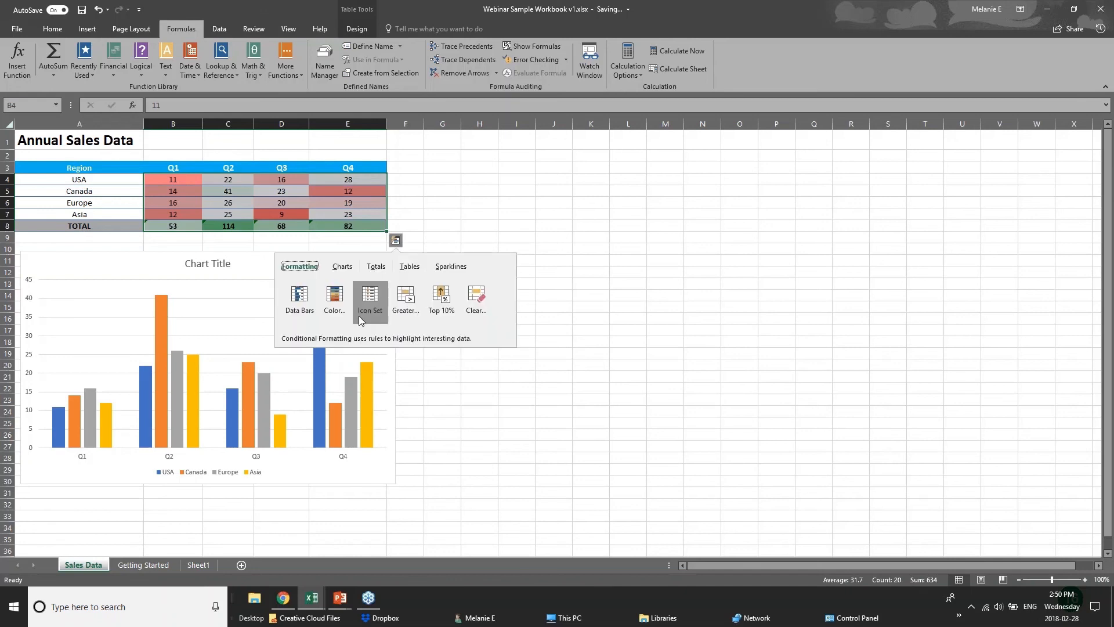
pyautogui.click(300, 299)
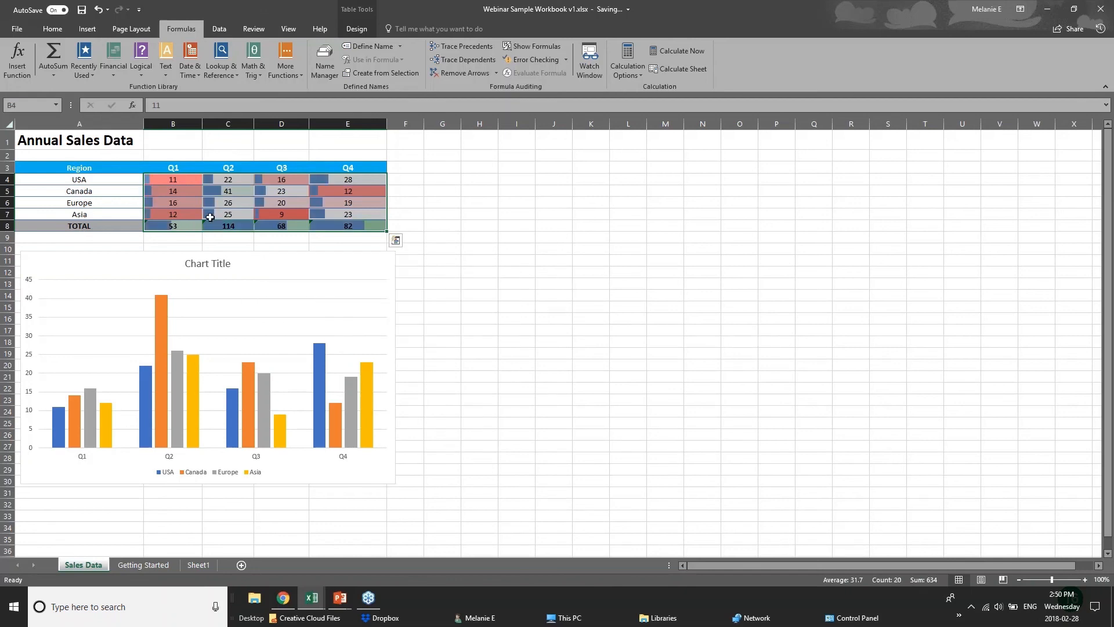
# Step: Apply a Greater Than rule with Light Red Fill with Dark Red Text to B4:E8 using Quick Analysis
pyautogui.click(395, 241)
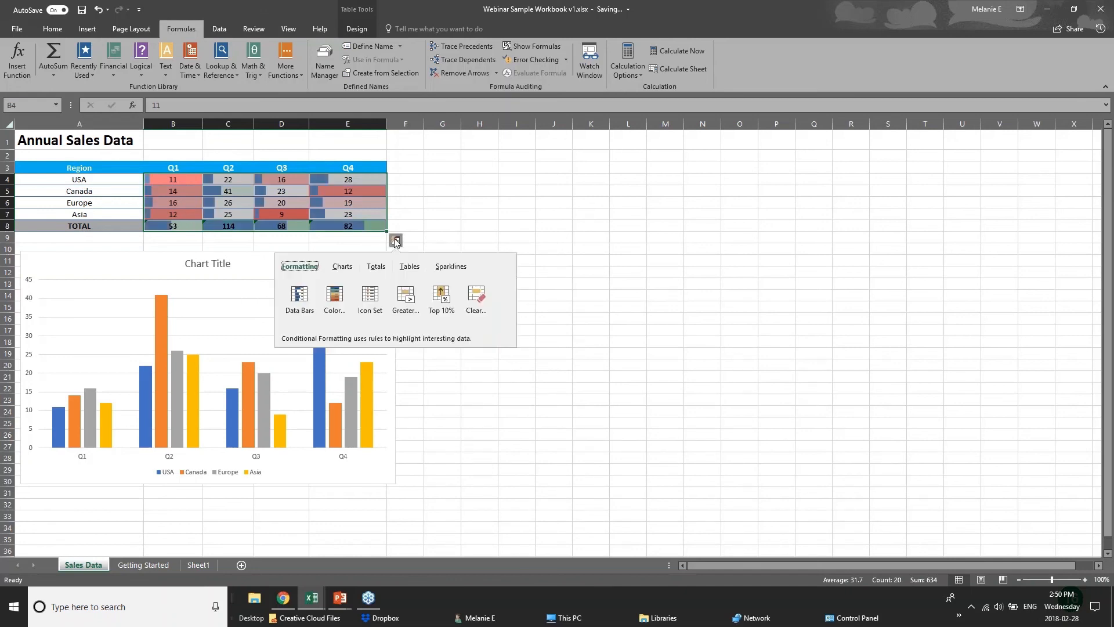
pyautogui.click(406, 303)
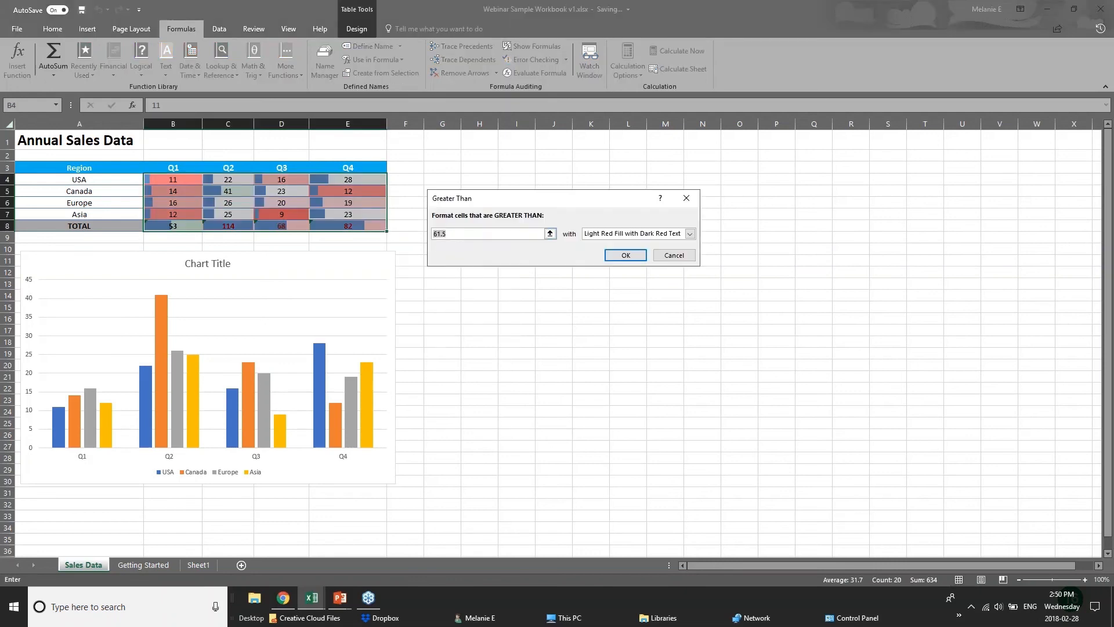
pyautogui.press('Return')
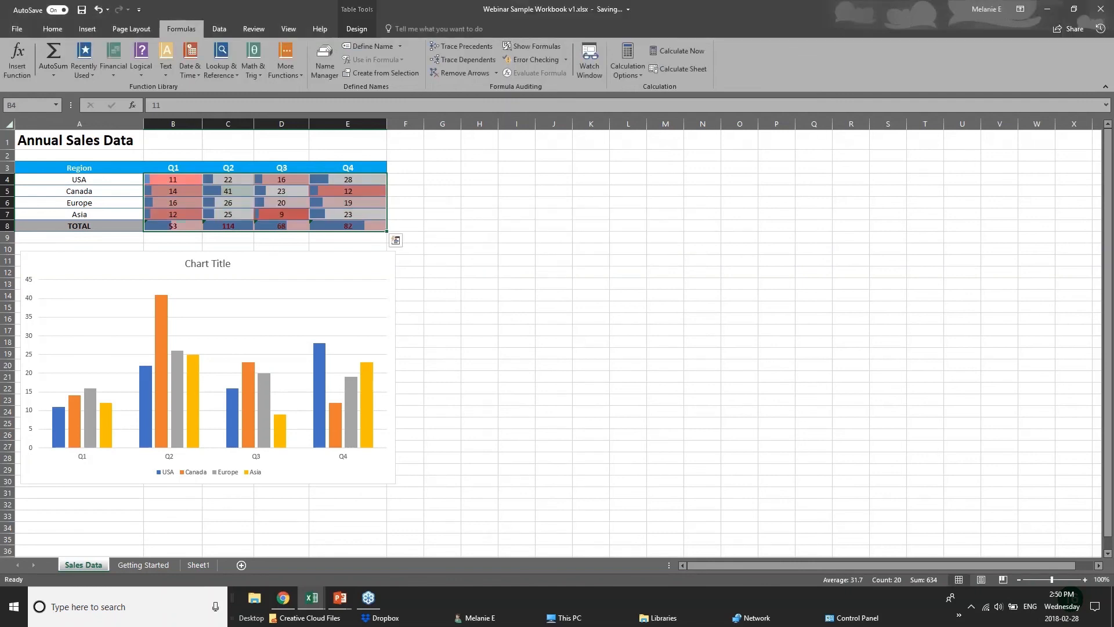
pyautogui.click(353, 264)
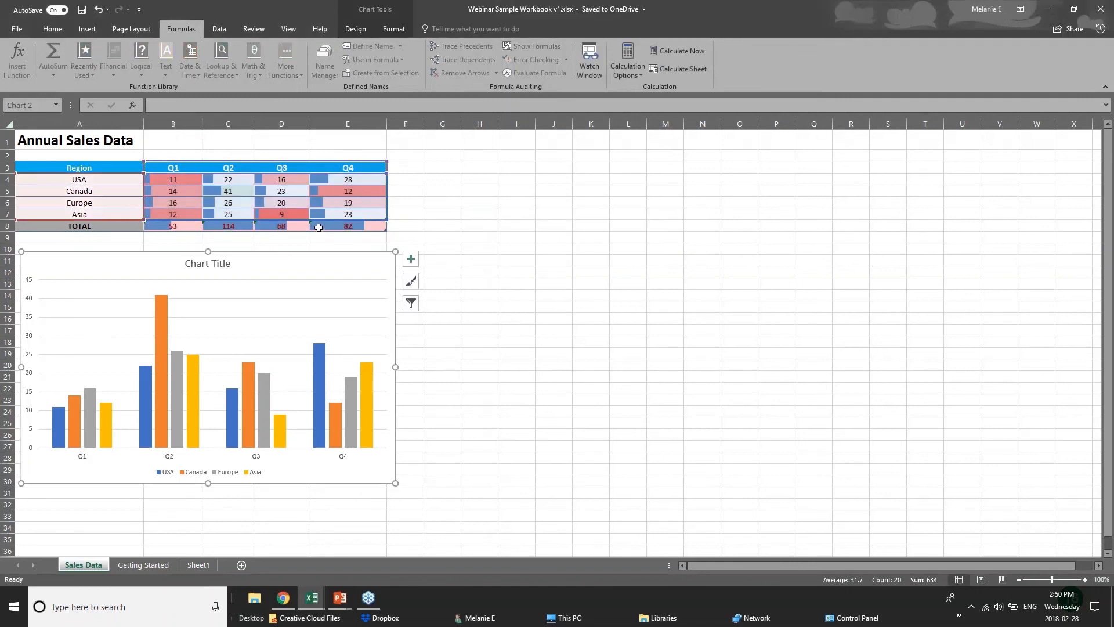
pyautogui.click(318, 227)
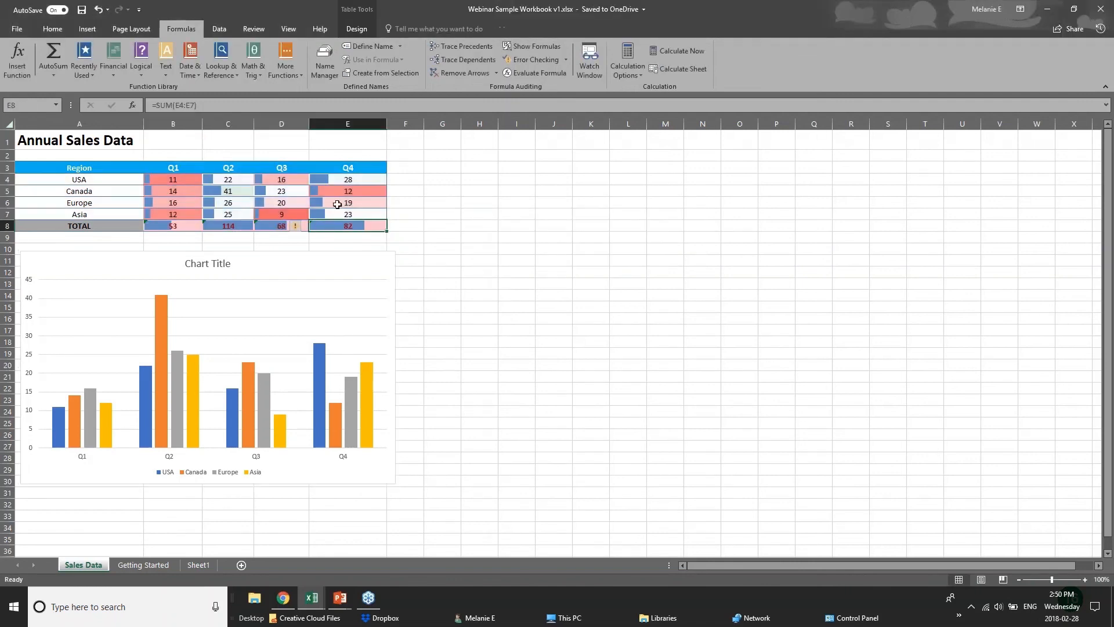
# Step: View the recommended charts that Quick Analysis offers for the Annual Sales Data table in A3:E8
pyautogui.moveTo(58, 167); pyautogui.dragTo(354, 227)
pyautogui.click(395, 240)
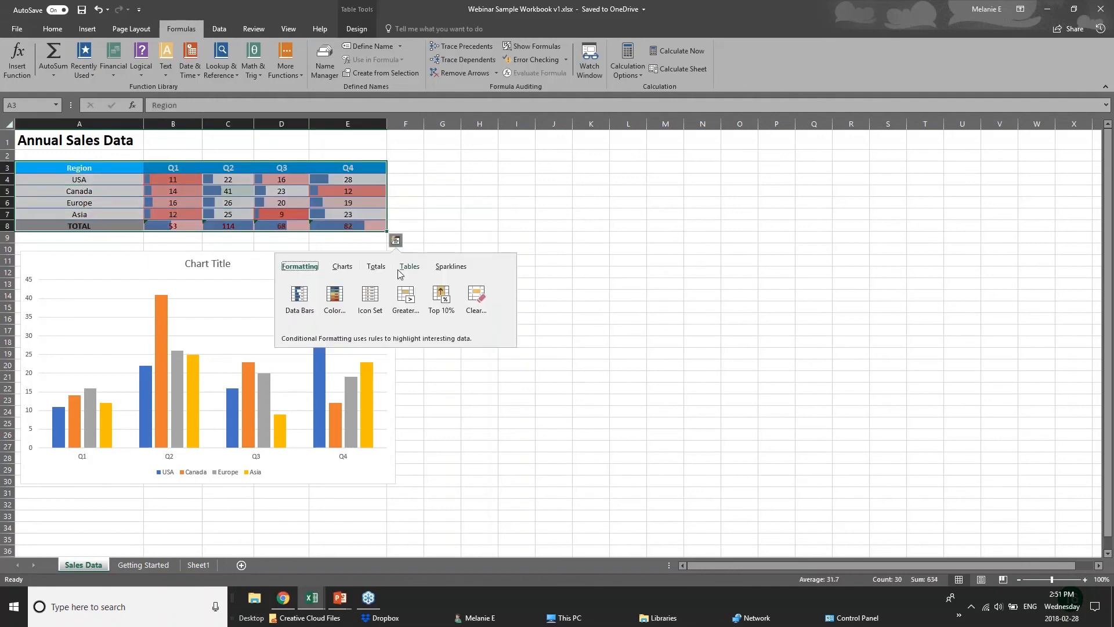
pyautogui.click(342, 266)
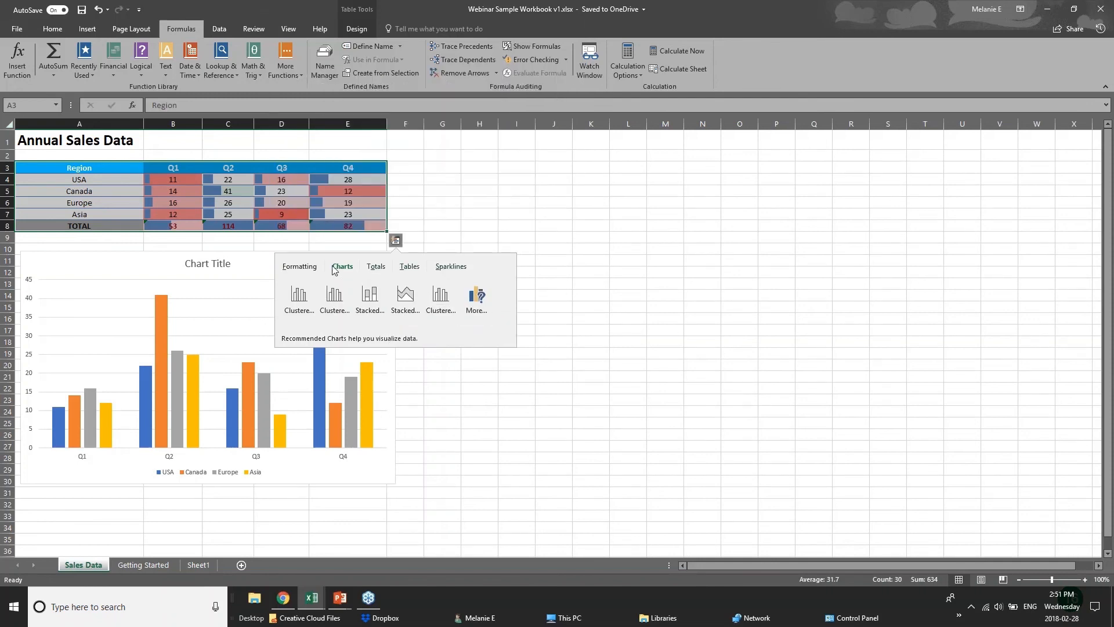
pyautogui.click(281, 168)
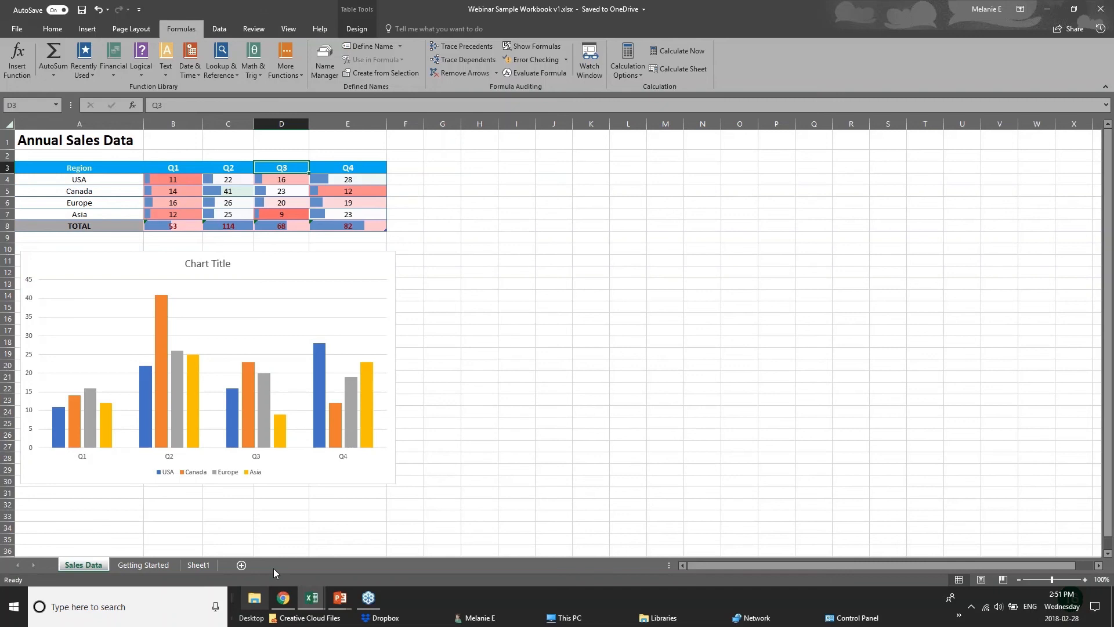
pyautogui.moveTo(79, 168); pyautogui.dragTo(281, 225)
pyautogui.click(405, 228)
# Step: Show the New Charts slide in PowerPoint and switch to the Excel workbook 01 - Examples.xlsx on the Chart sheet
pyautogui.click(343, 601)
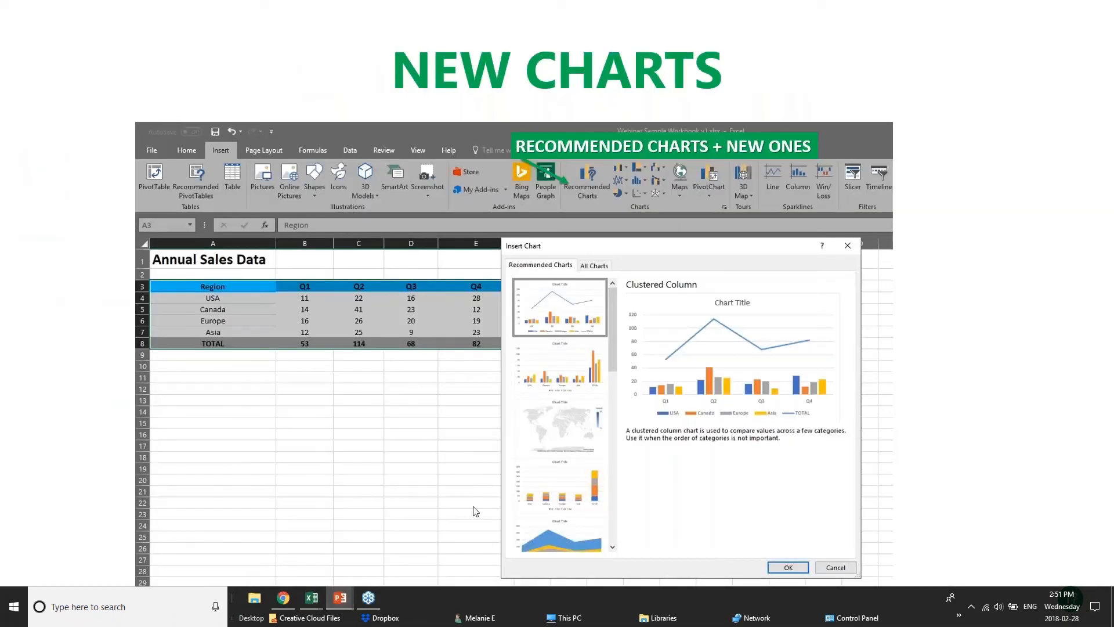
pyautogui.moveTo(311, 597)
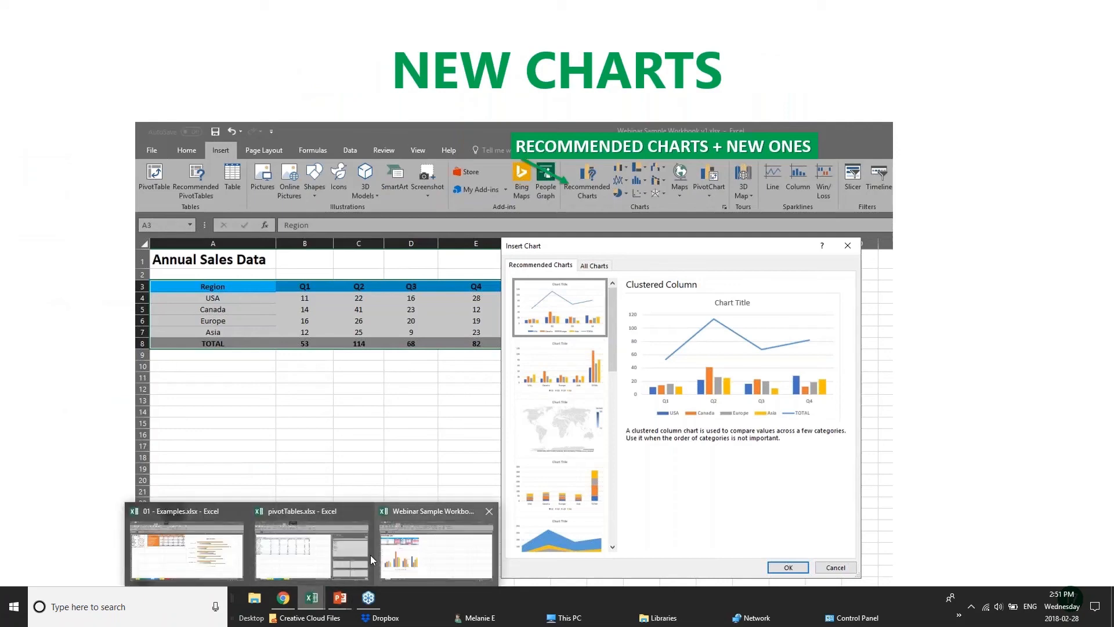
pyautogui.click(341, 556)
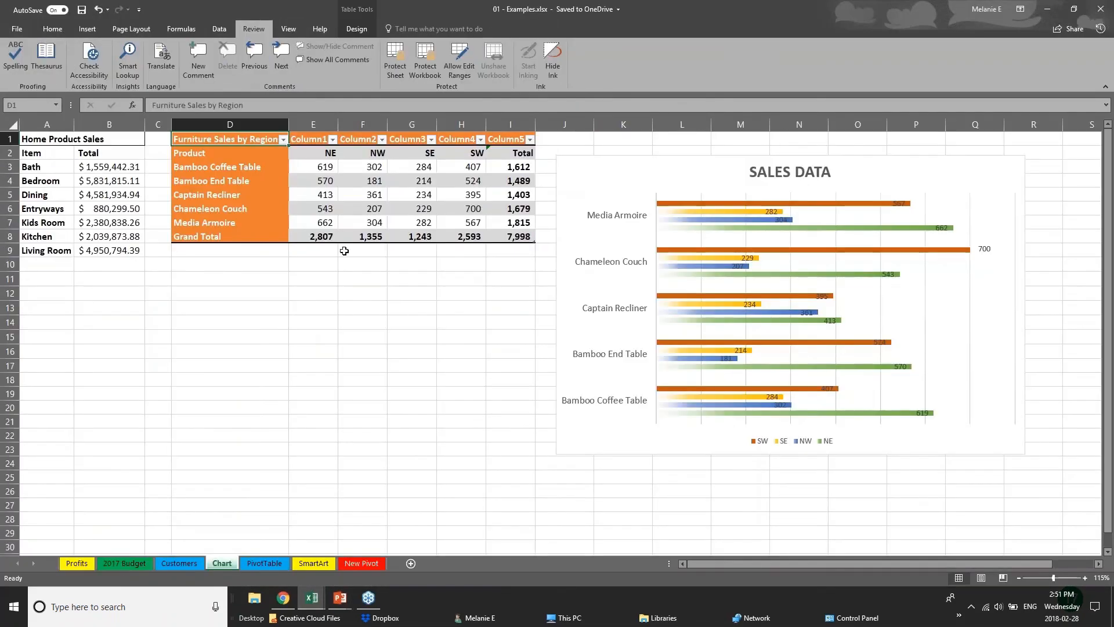
pyautogui.moveTo(447, 309); pyautogui.dragTo(450, 295)
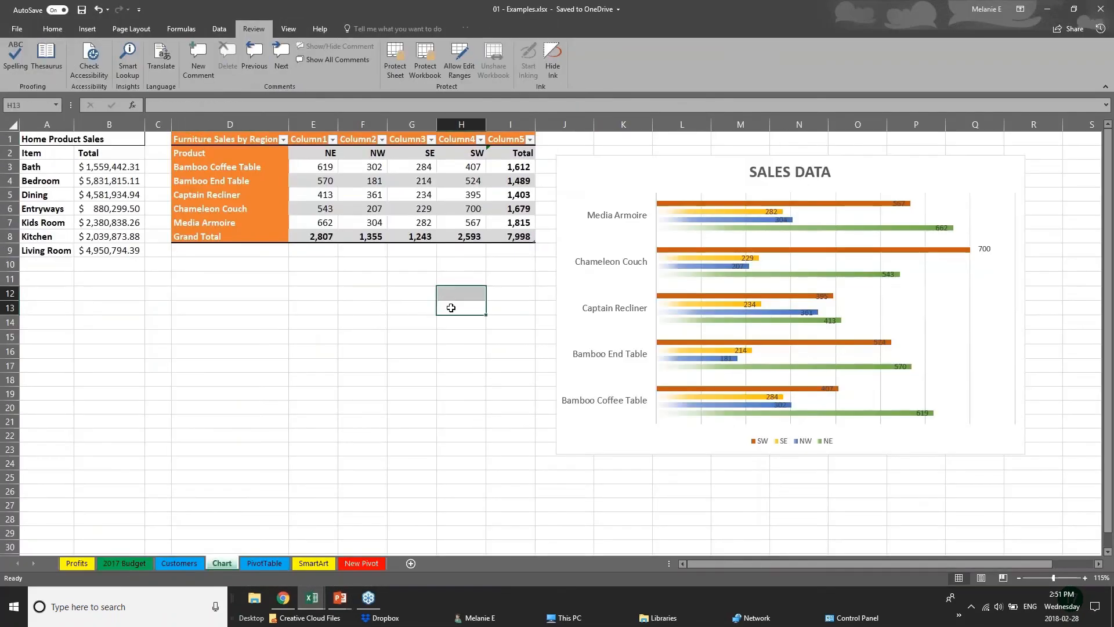
# Step: Insert a Treemap chart from the Furniture Sales by Region values in E3:I8
pyautogui.click(86, 29)
pyautogui.click(87, 183)
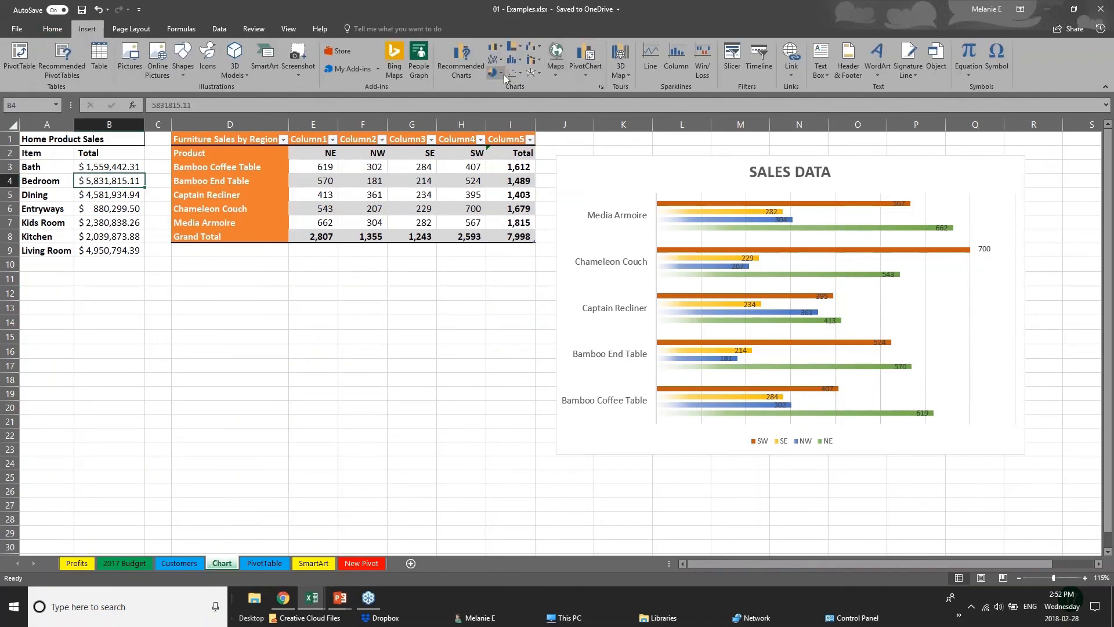
pyautogui.click(520, 49)
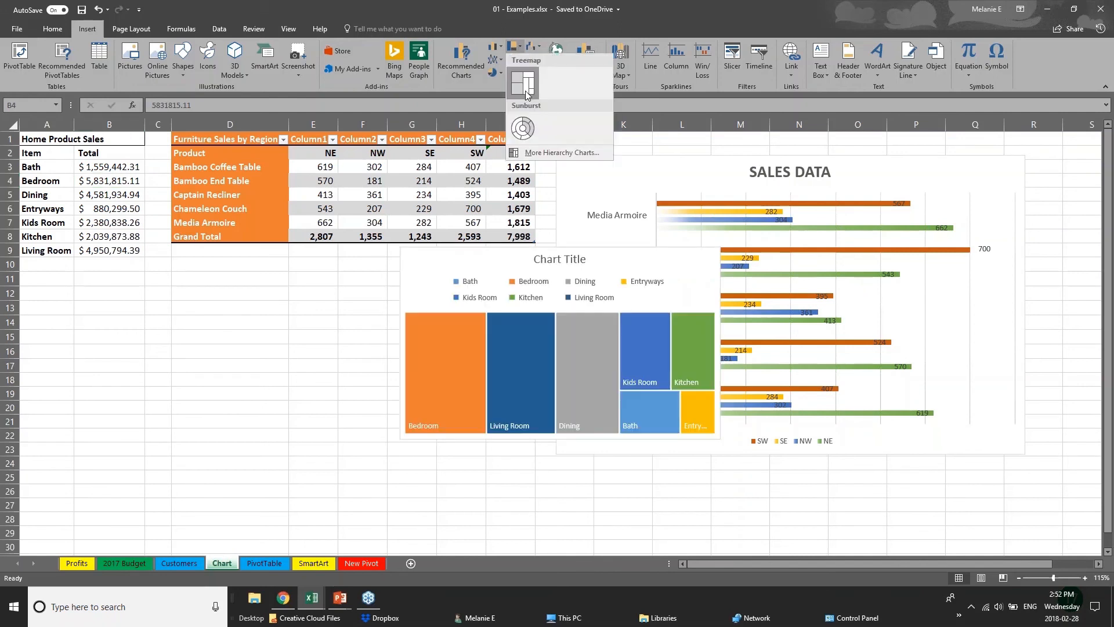
pyautogui.click(249, 141)
pyautogui.moveTo(250, 141); pyautogui.dragTo(523, 238)
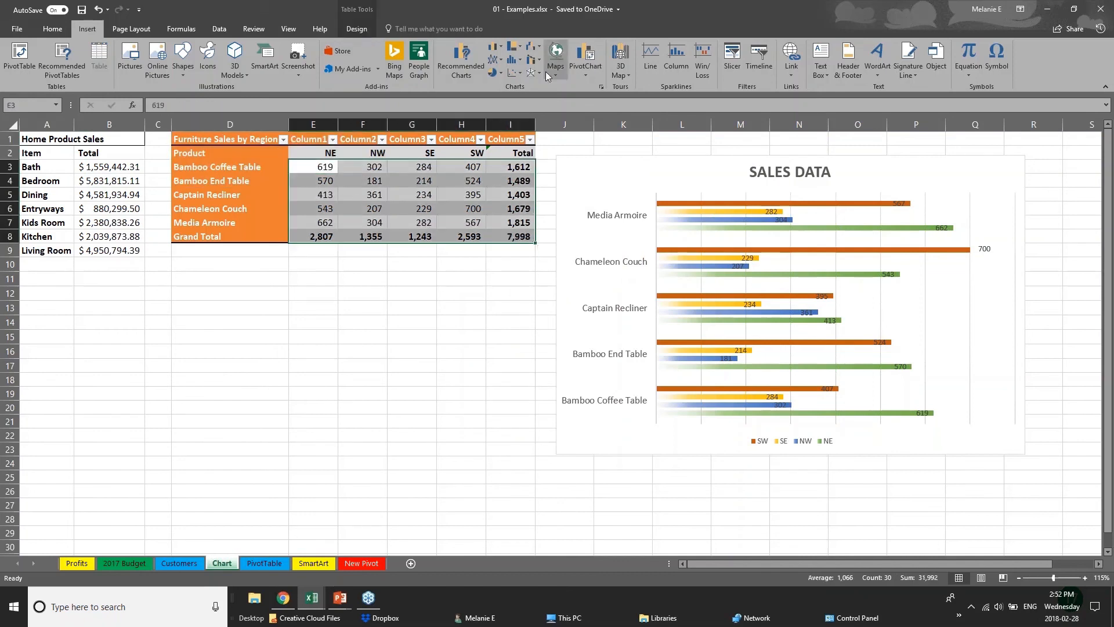
pyautogui.click(520, 51)
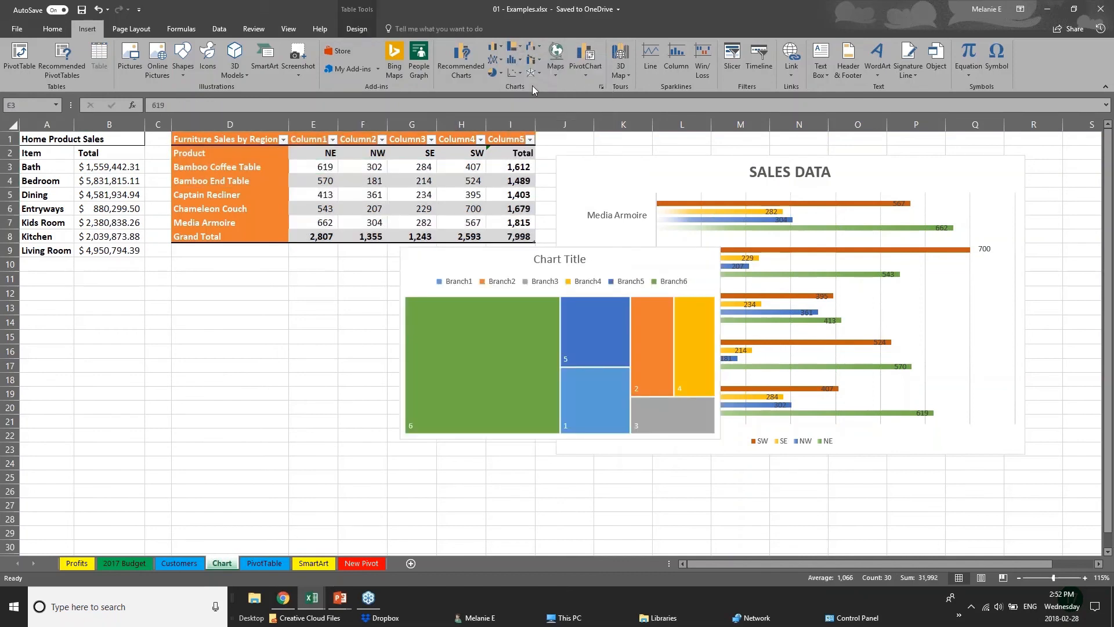
pyautogui.click(523, 83)
pyautogui.click(553, 447)
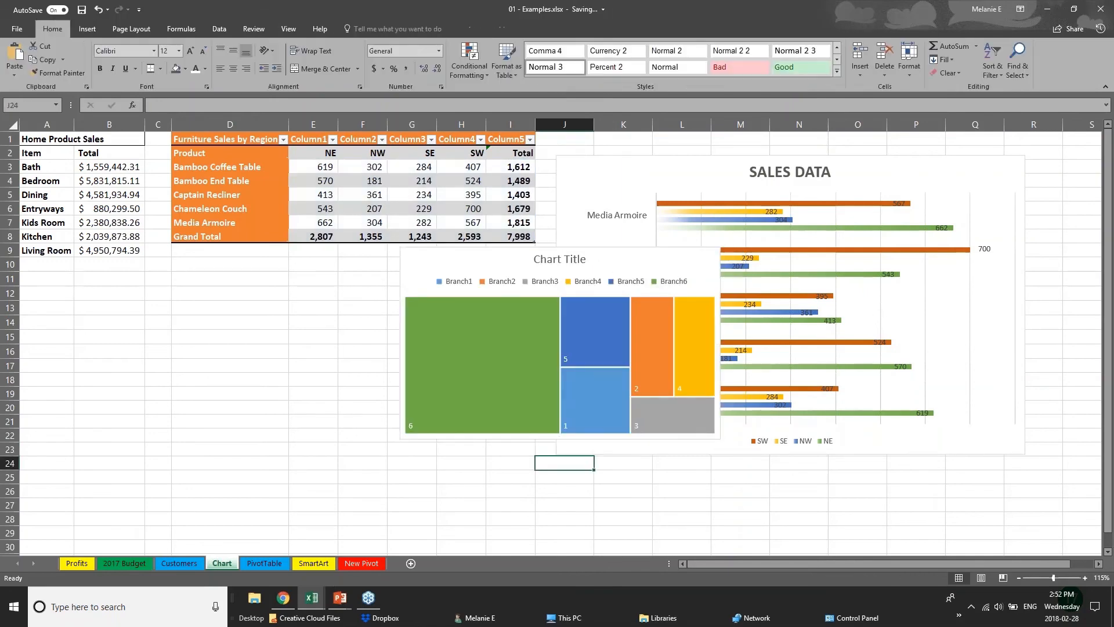
# Step: Move the treemap chart below the Furniture Sales by Region table and deselect it
pyautogui.click(505, 256)
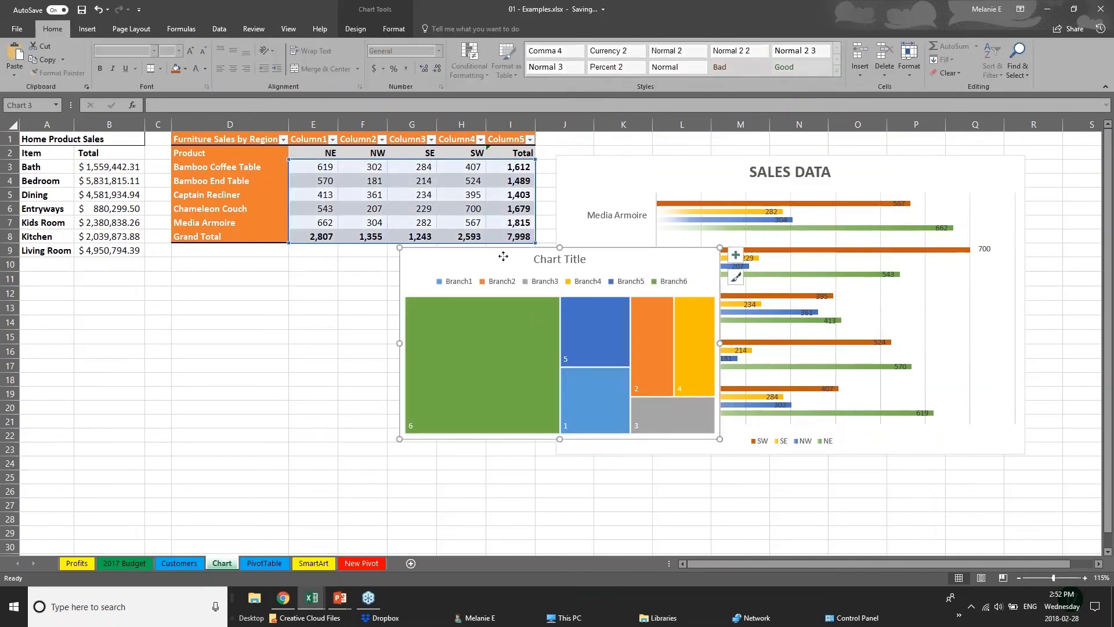
pyautogui.moveTo(505, 256); pyautogui.dragTo(284, 287)
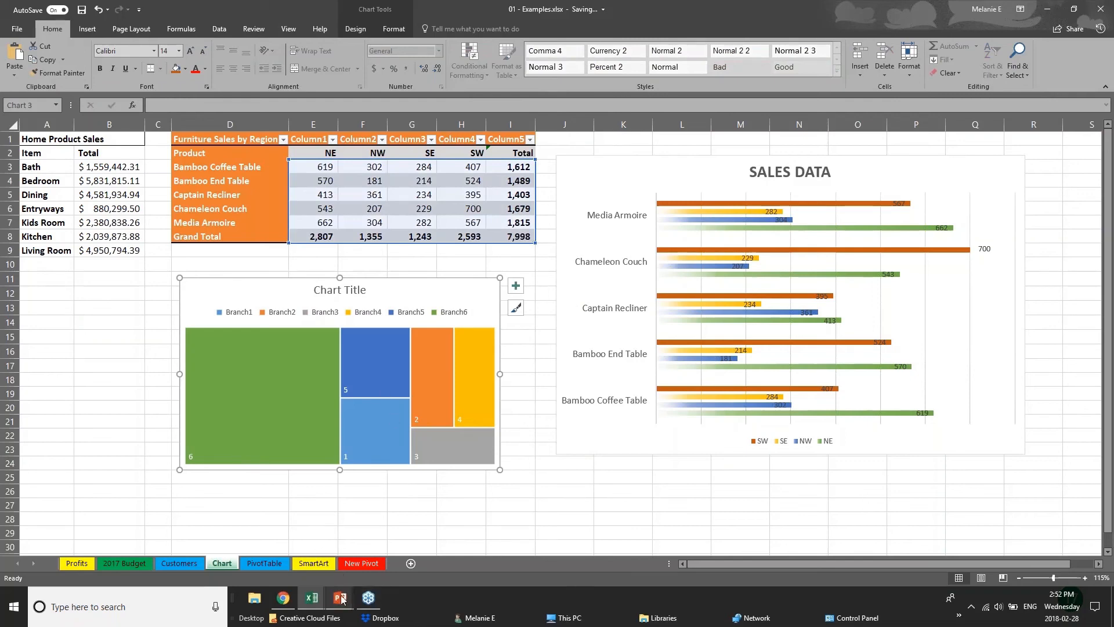
pyautogui.click(109, 394)
pyautogui.click(87, 28)
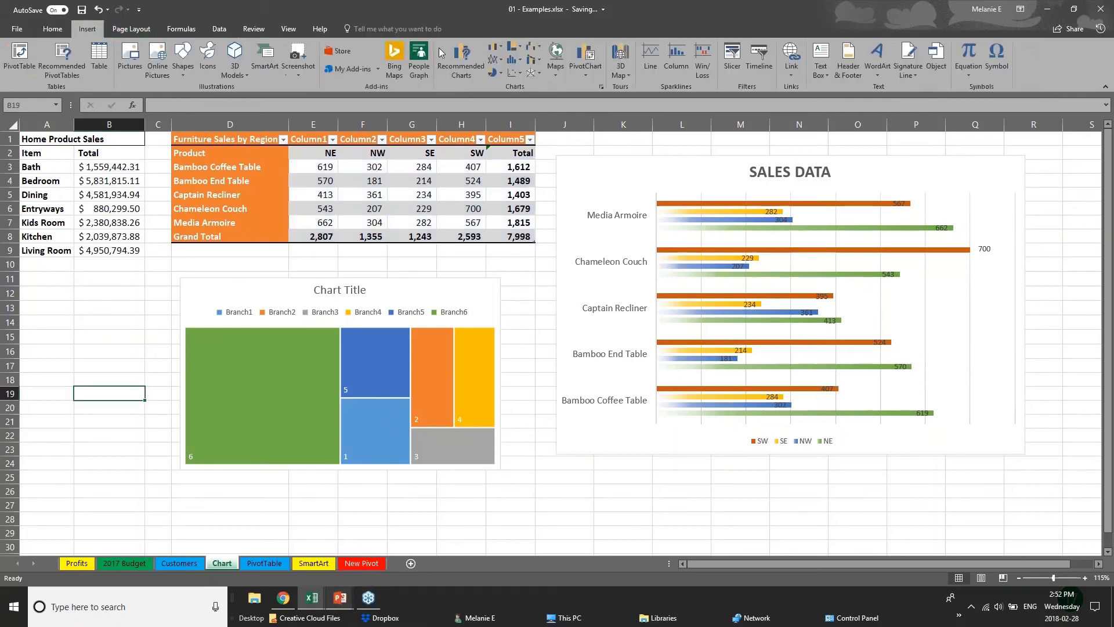
pyautogui.click(465, 64)
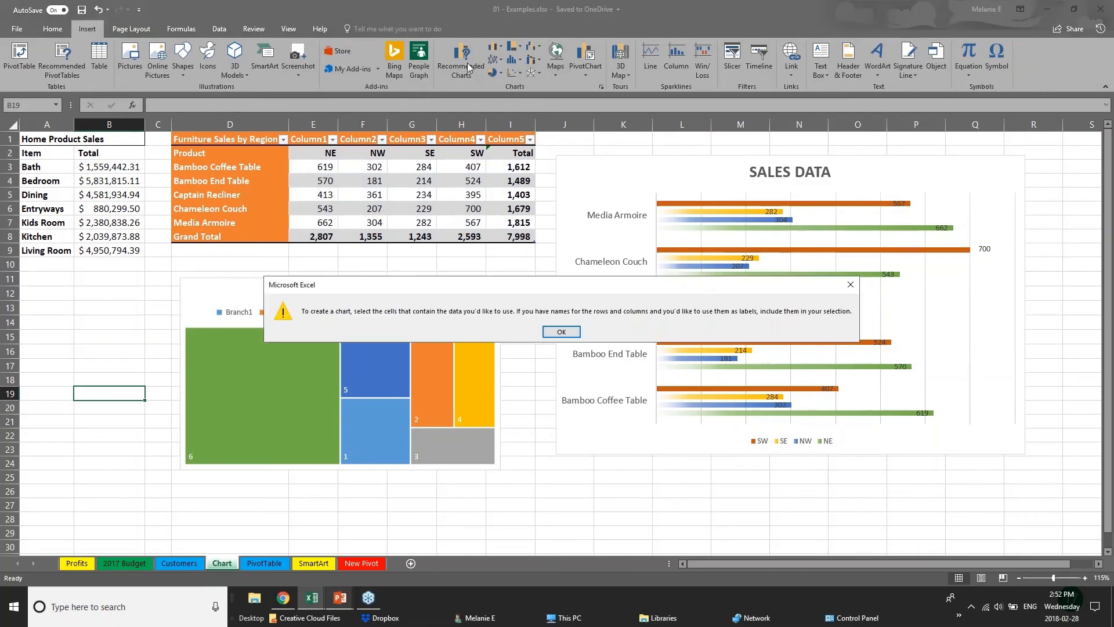
pyautogui.click(561, 332)
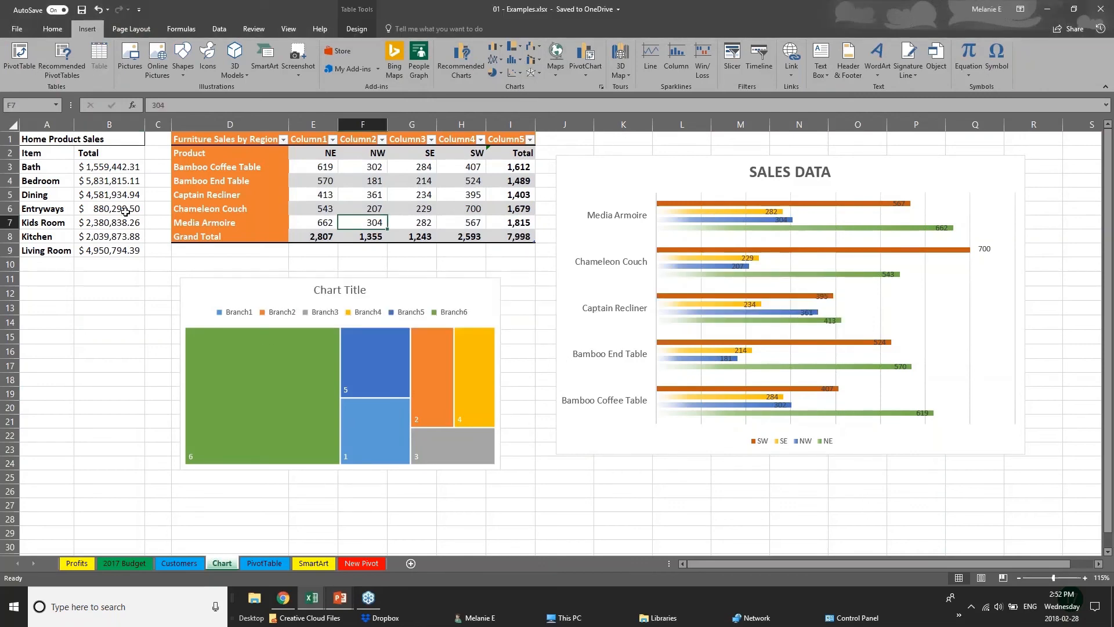
# Step: Preview the Waterfall, Treemap, Box & Whisker and Sunburst chart types for the data in E3:I8
pyautogui.moveTo(317, 168); pyautogui.dragTo(543, 250)
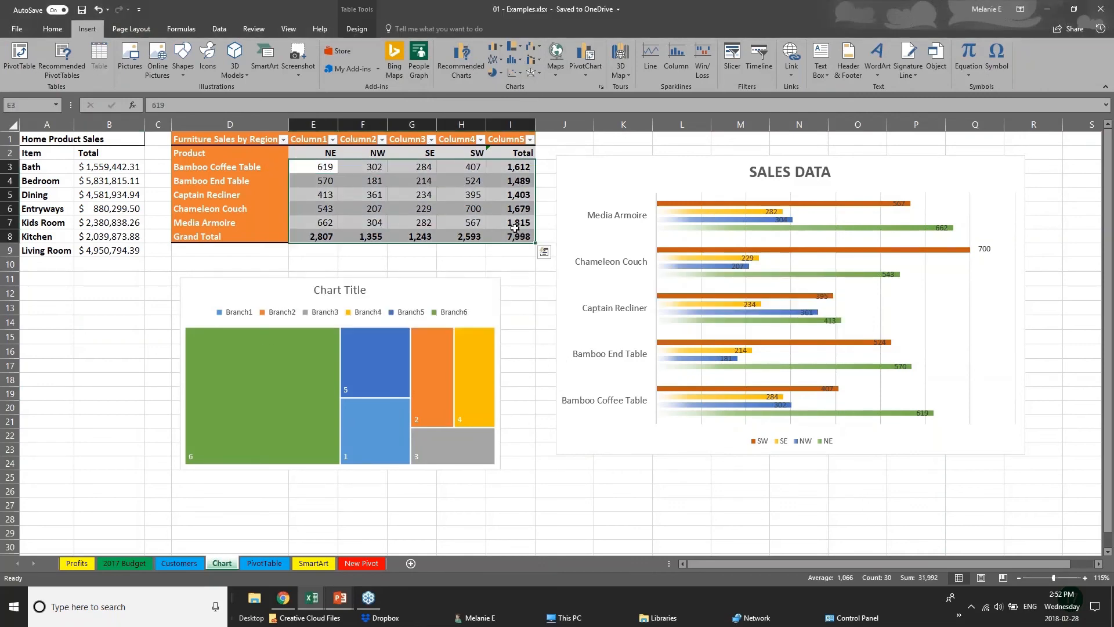
pyautogui.click(461, 62)
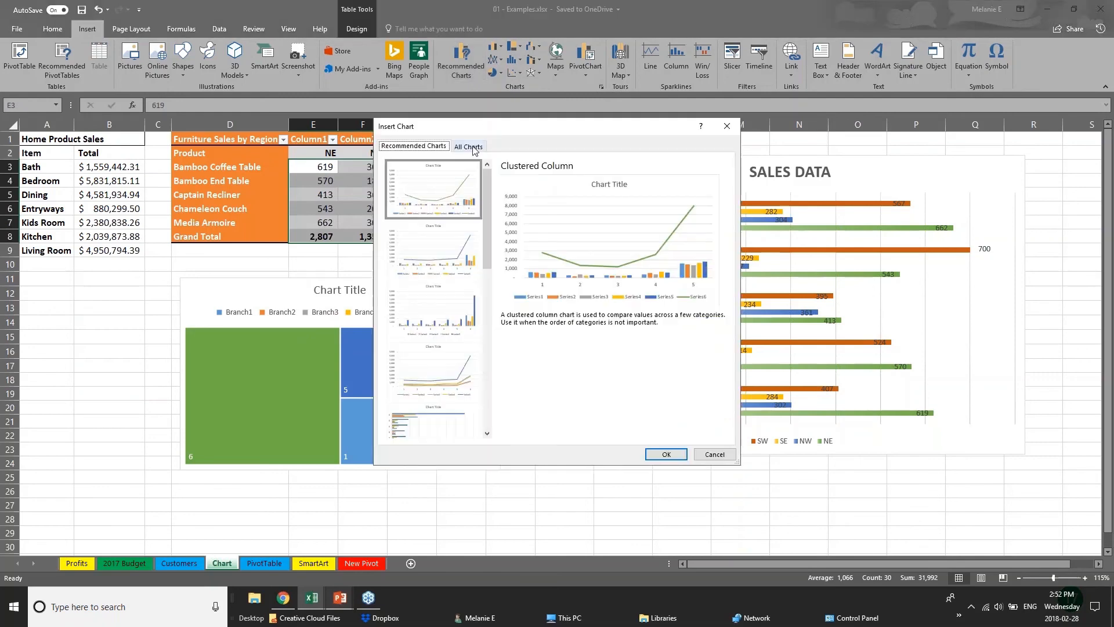
pyautogui.click(468, 146)
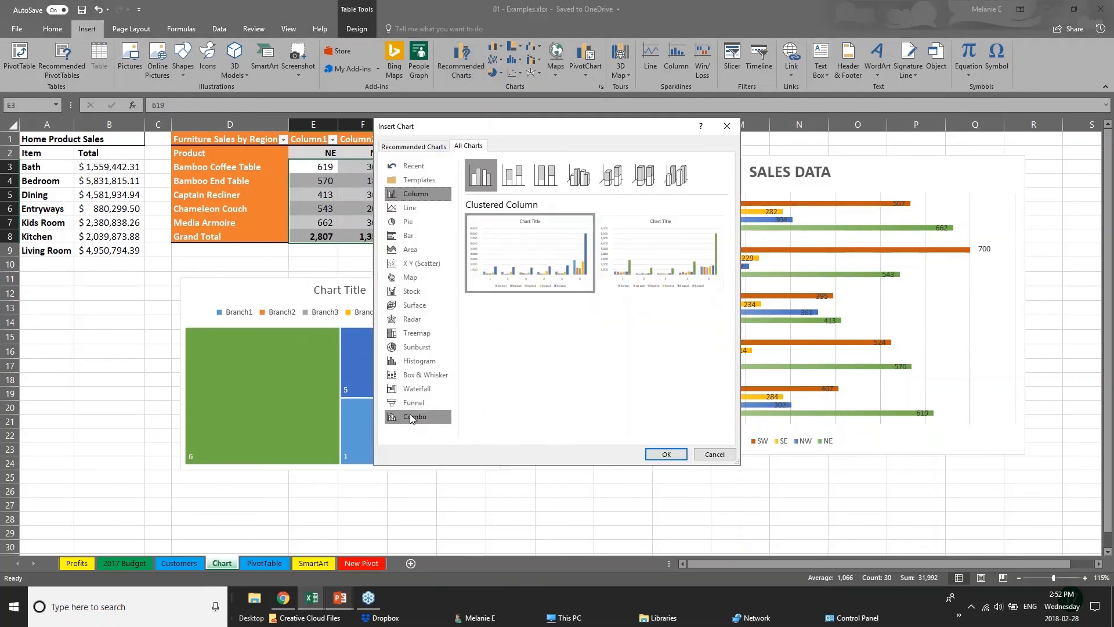
pyautogui.click(418, 393)
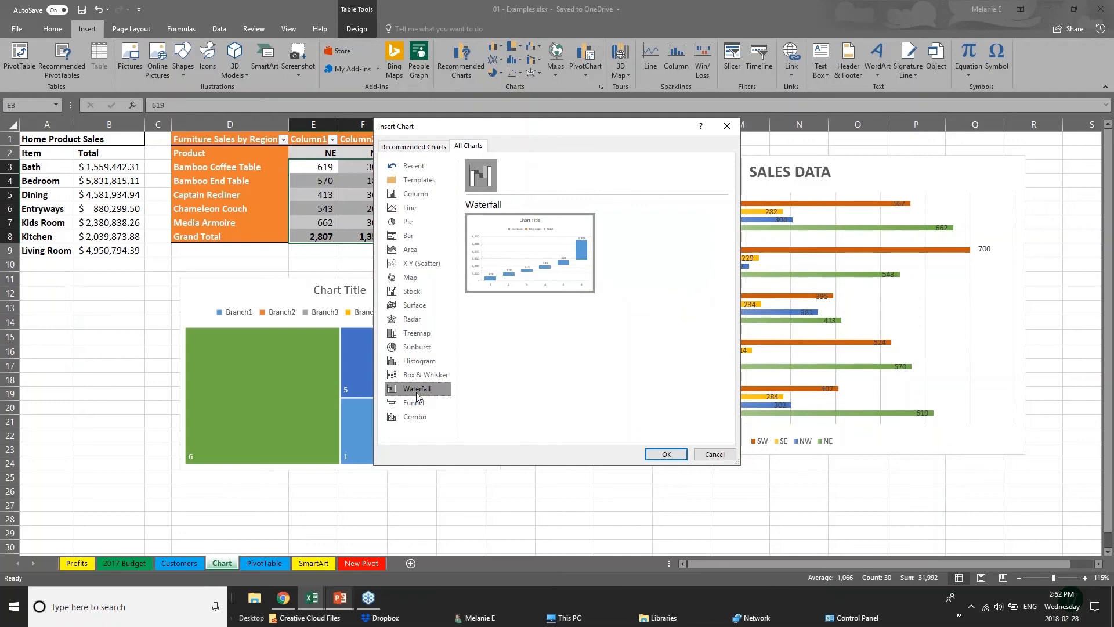
pyautogui.click(413, 334)
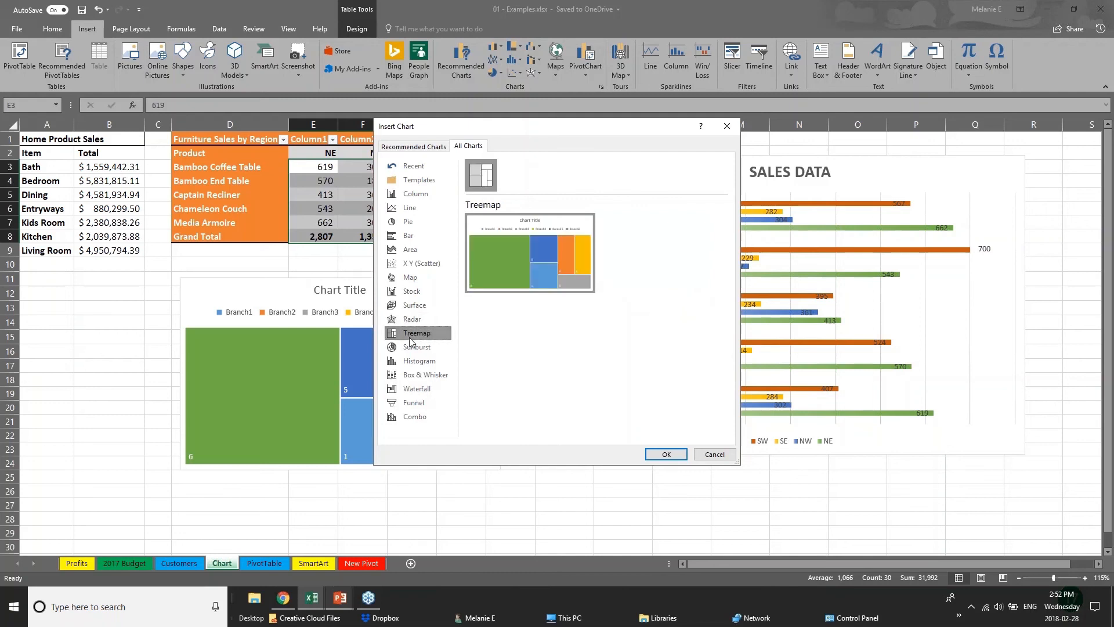
pyautogui.click(434, 377)
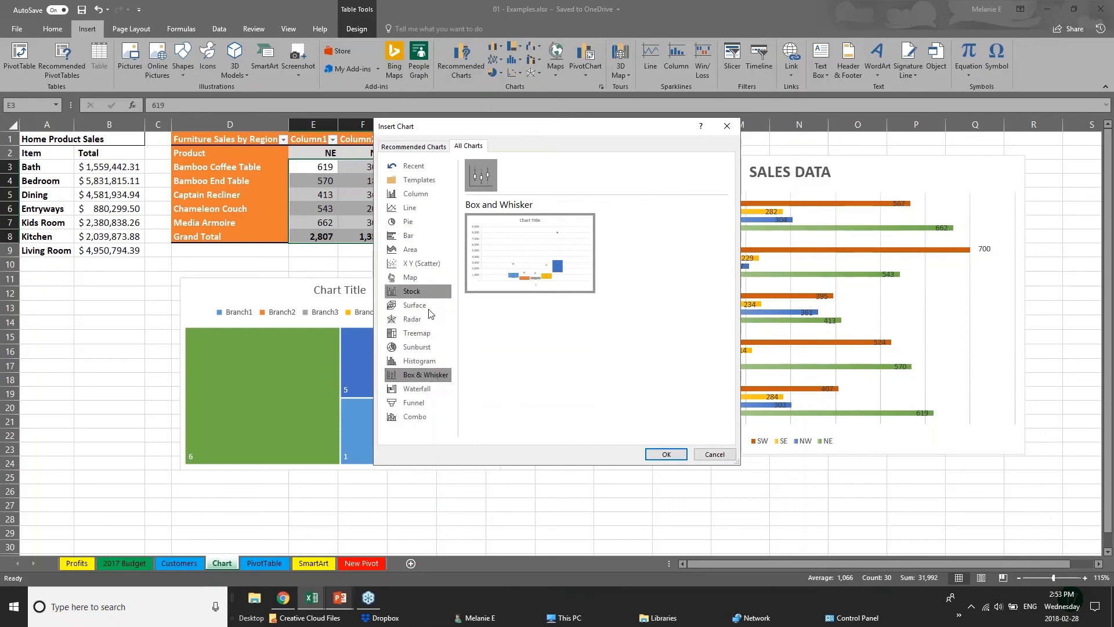
pyautogui.click(434, 345)
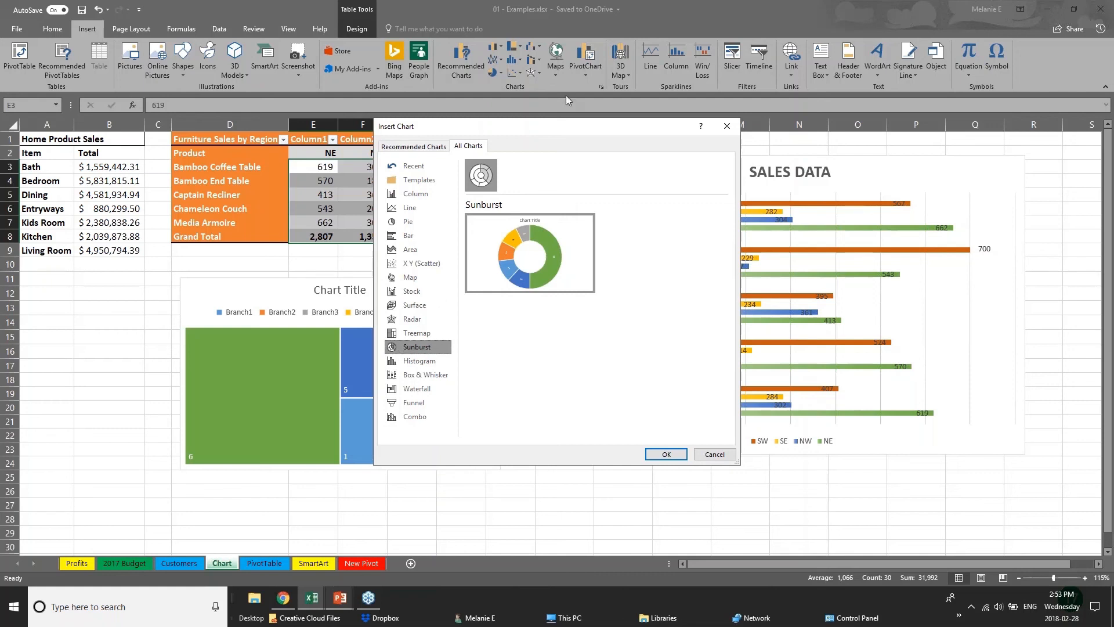
# Step: Preview the recommended Clustered Column and Line charts, and close the chart selection without inserting one
pyautogui.click(405, 147)
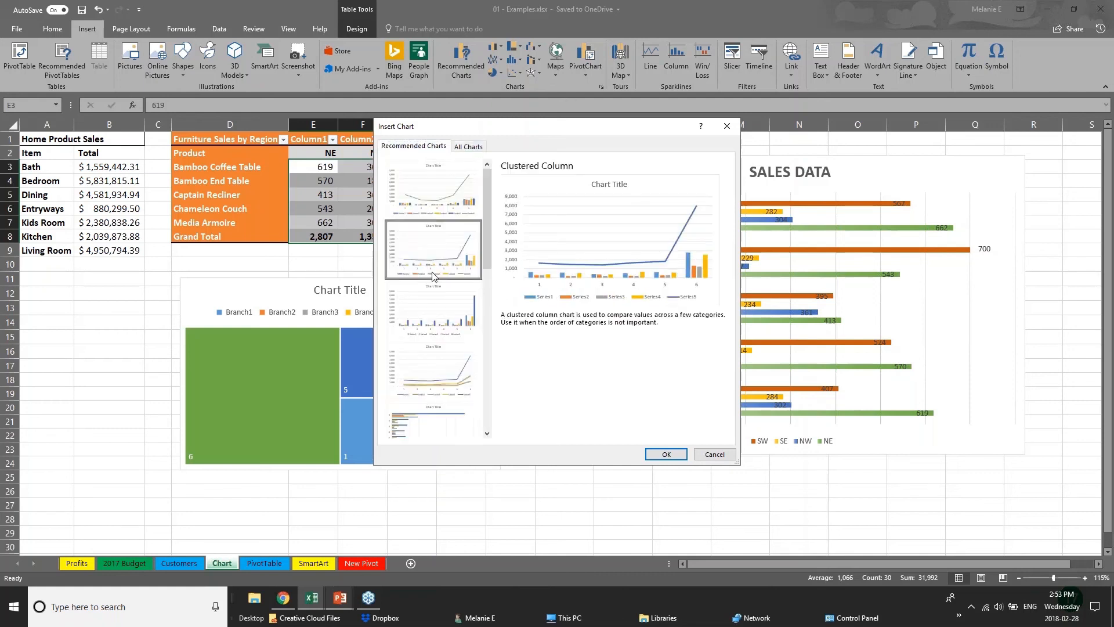
pyautogui.click(437, 369)
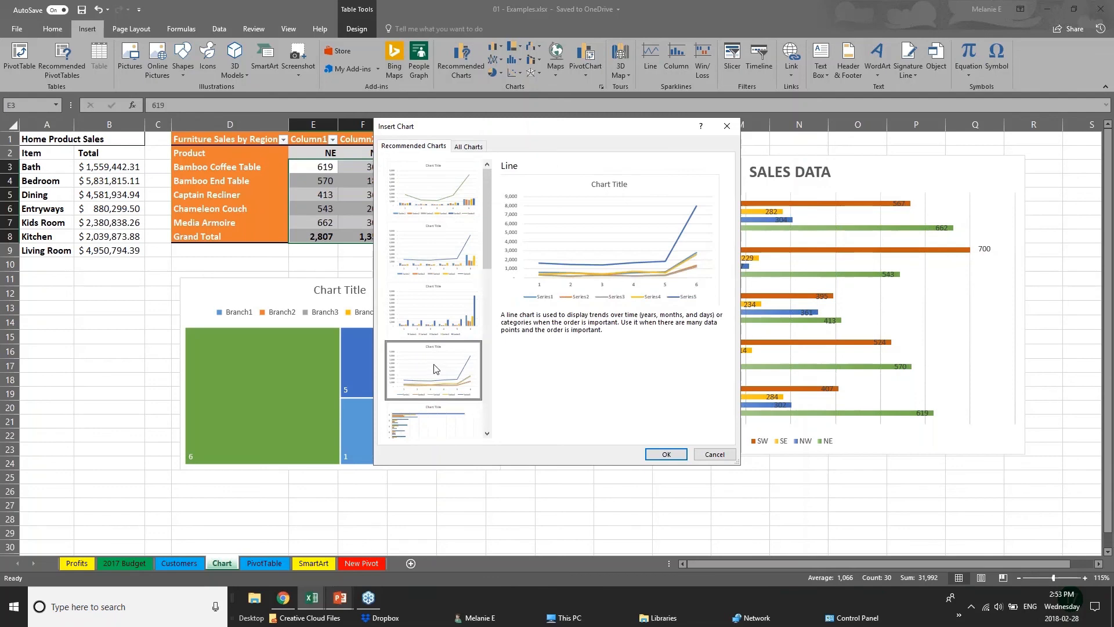
pyautogui.click(708, 454)
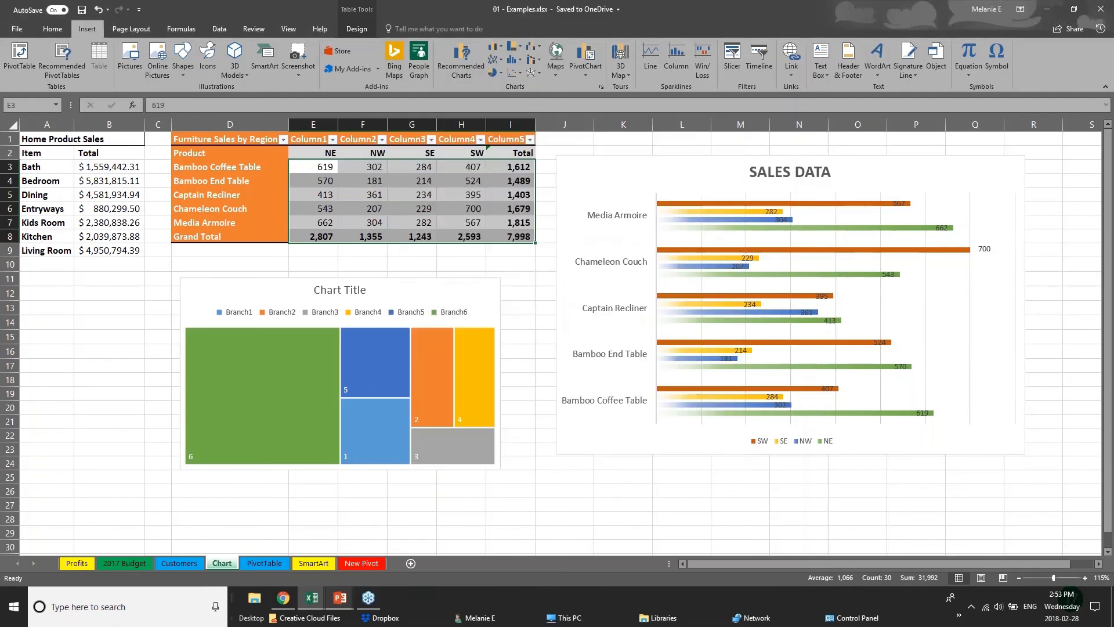
# Step: Switch to the PowerPoint slide show and advance to the 3D Power Maps slide
pyautogui.click(341, 605)
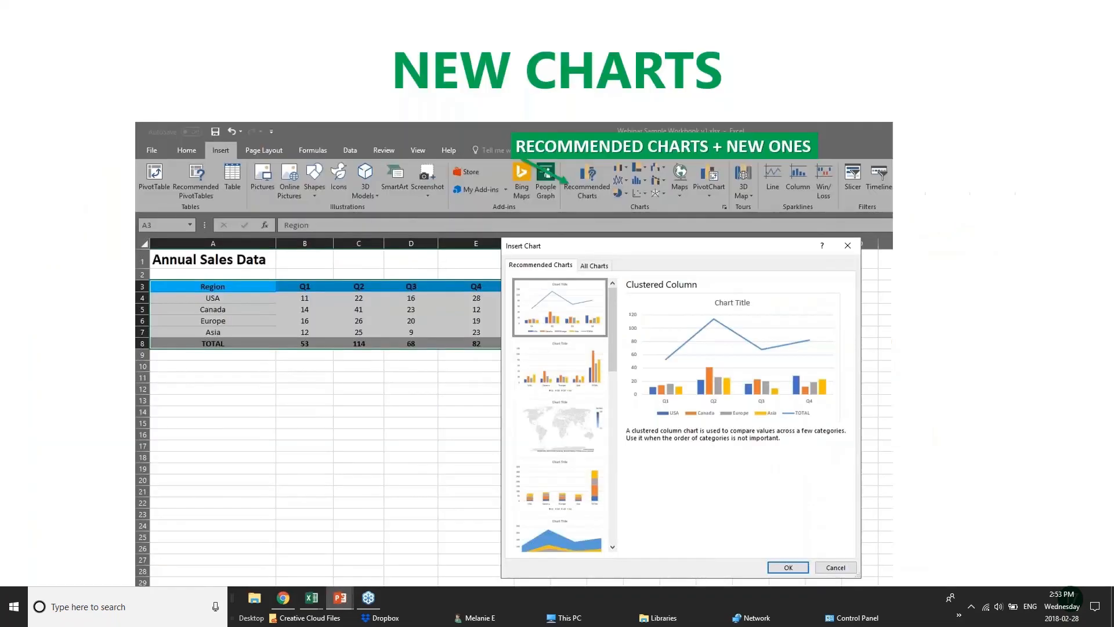
pyautogui.press('Right')
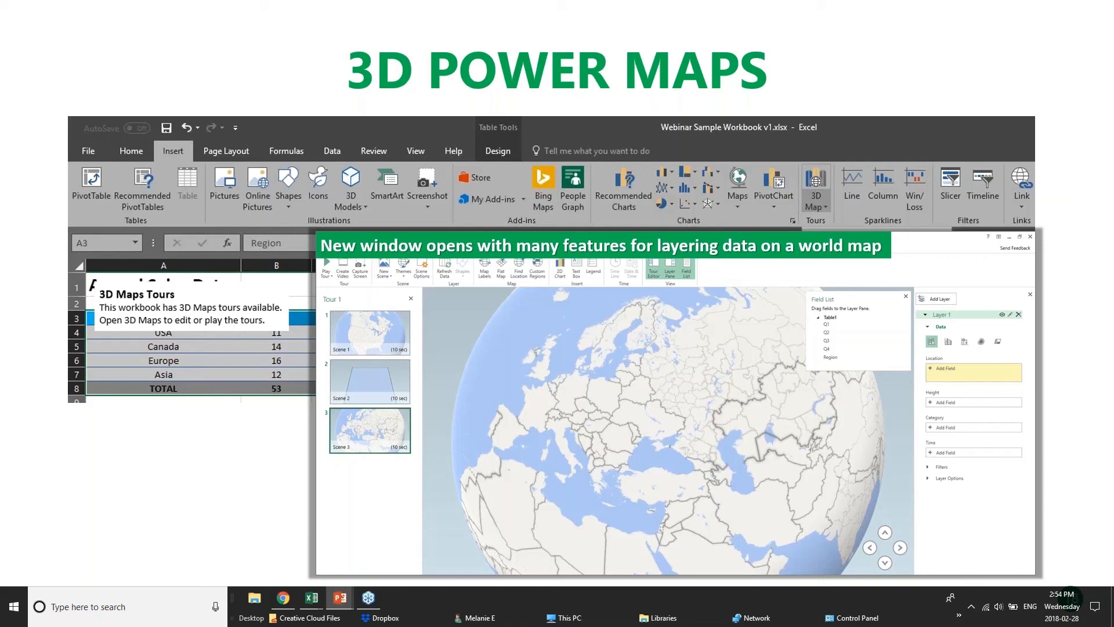
# Step: Switch to the 01 - Examples.xlsx workbook in Excel and show where the 3D Map command is
pyautogui.moveTo(312, 598)
pyautogui.click(186, 557)
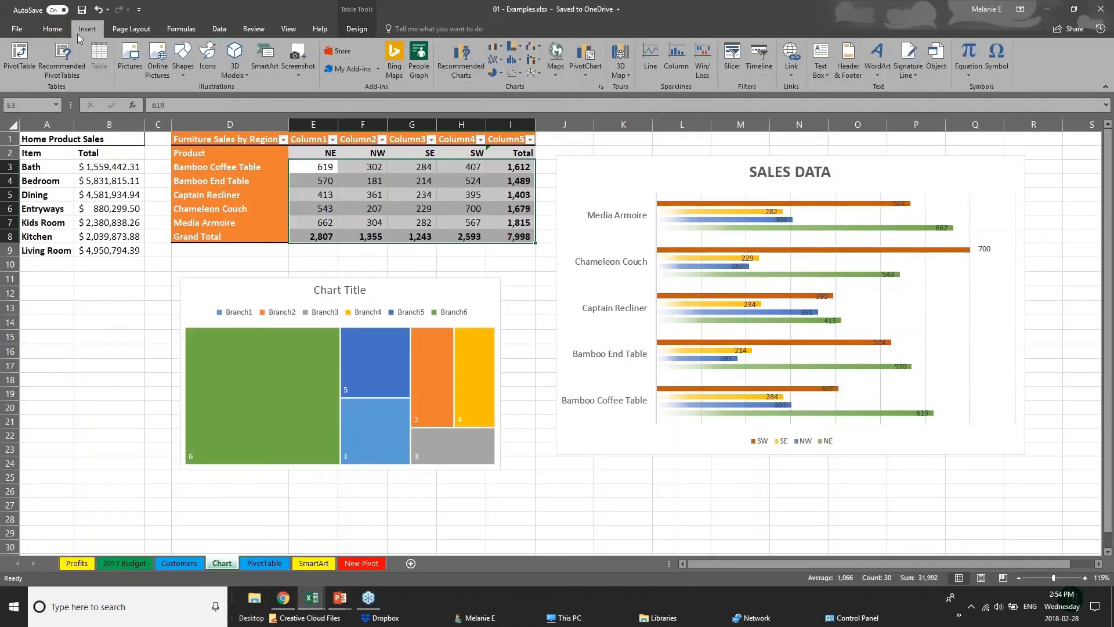
pyautogui.click(629, 74)
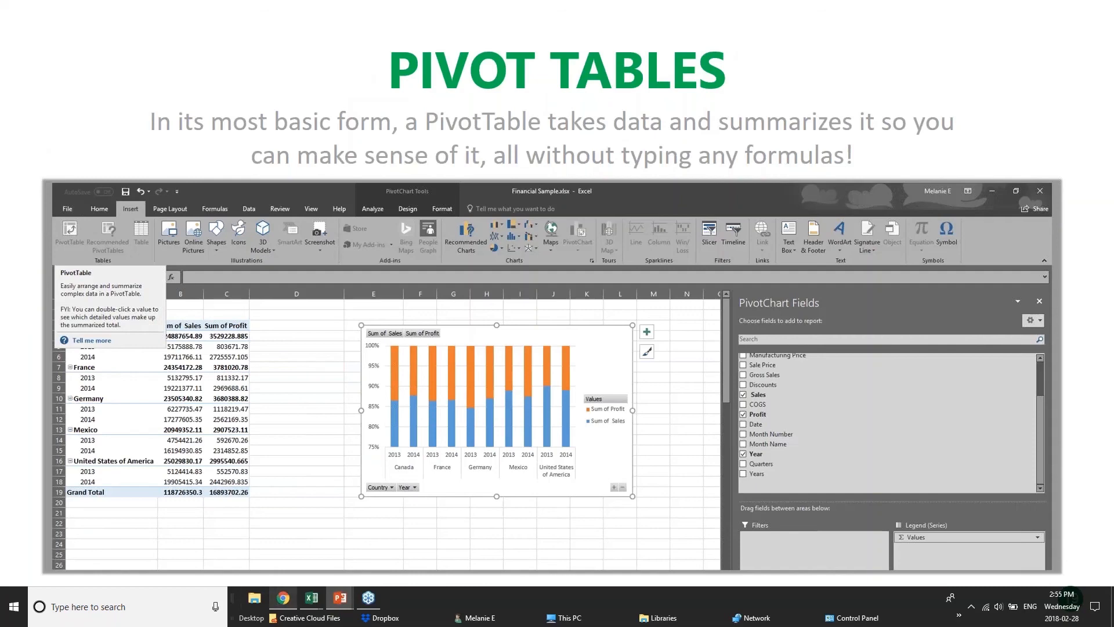
# Step: Switch to the pivotTables.xlsx workbook and view the DateGrouping, OtherGrouping and Slicers sheets
pyautogui.moveTo(312, 600)
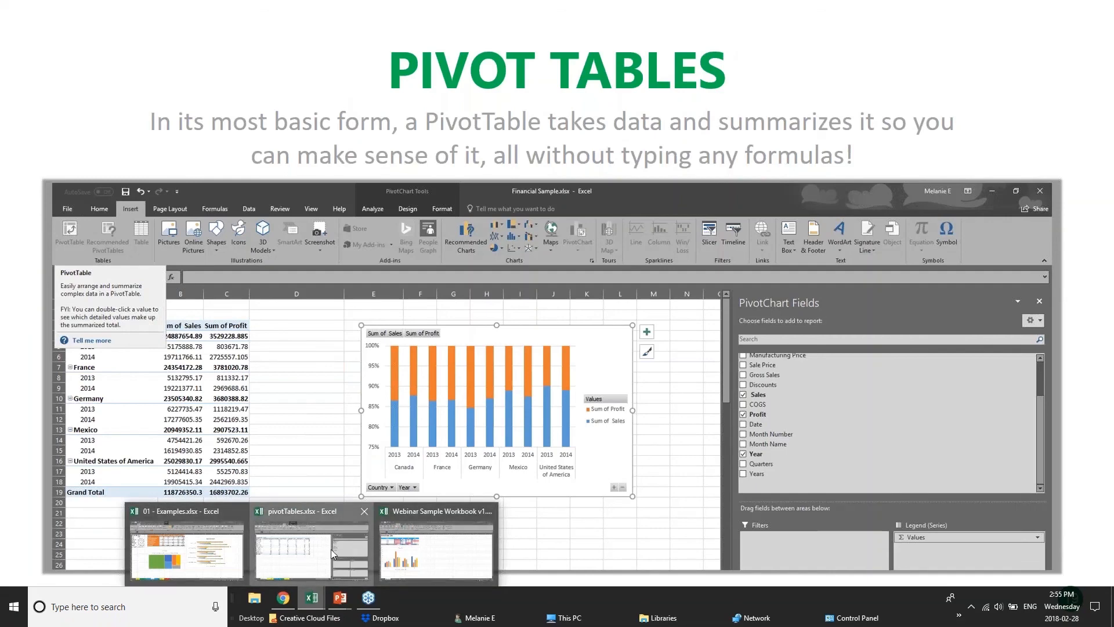
pyautogui.click(331, 549)
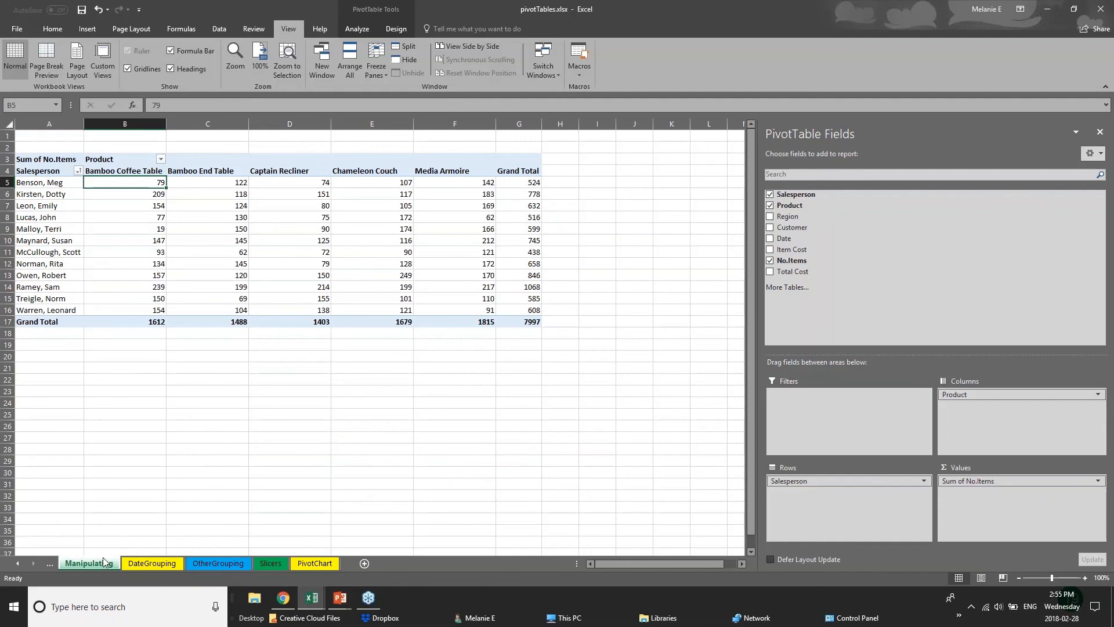
pyautogui.click(170, 564)
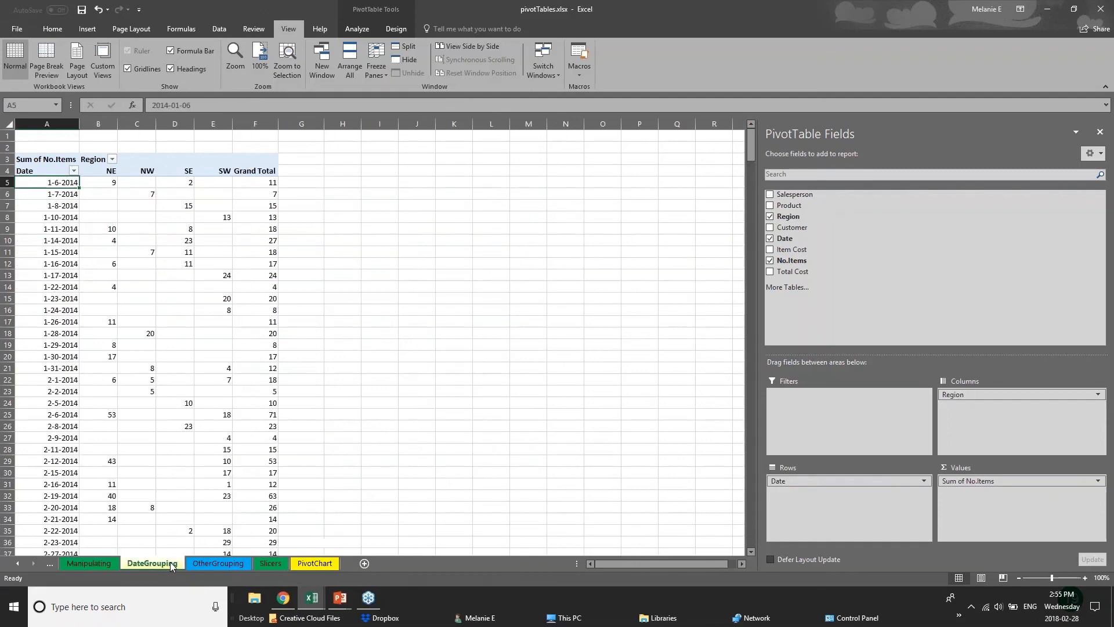
pyautogui.click(236, 564)
pyautogui.click(282, 564)
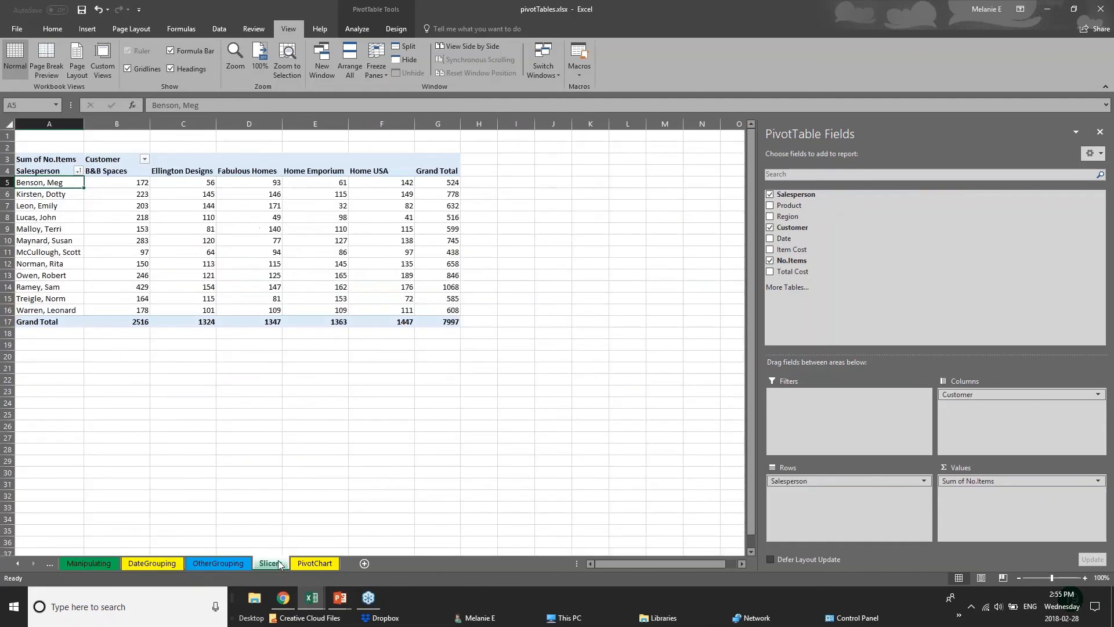
# Step: Close the PivotTable Fields pane and select the entire pivot table on the Slicers sheet
pyautogui.click(1098, 10)
pyautogui.click(1101, 135)
pyautogui.click(1101, 135)
pyautogui.click(121, 311)
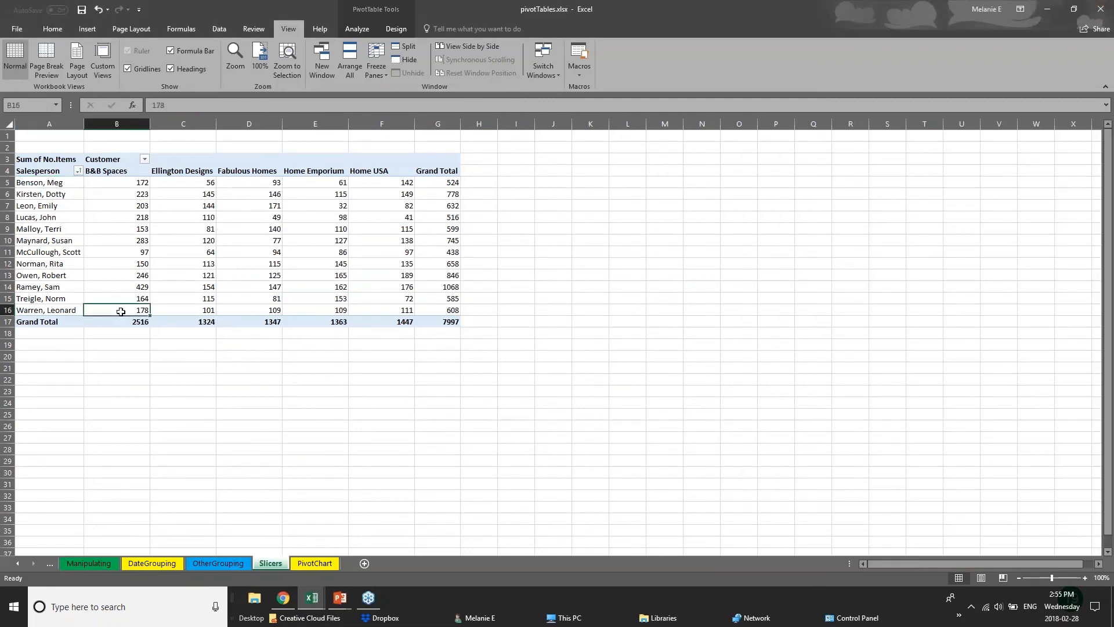
pyautogui.click(42, 152)
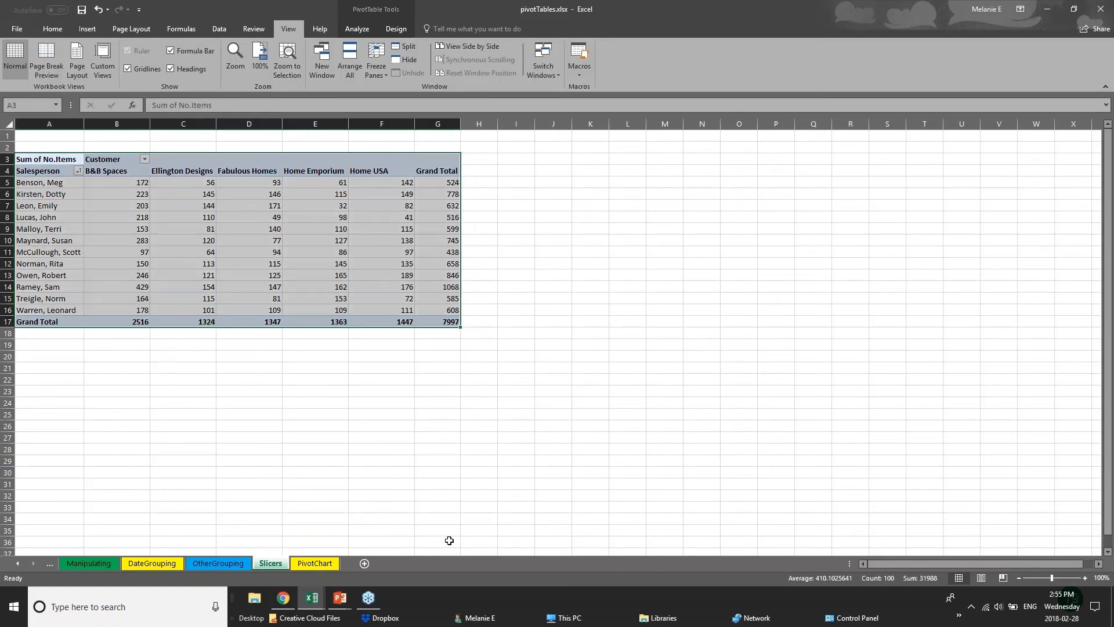
# Step: Switch to the Pivot Tables slide in PowerPoint, and return to pivotTables.xlsx in Excel
pyautogui.click(341, 598)
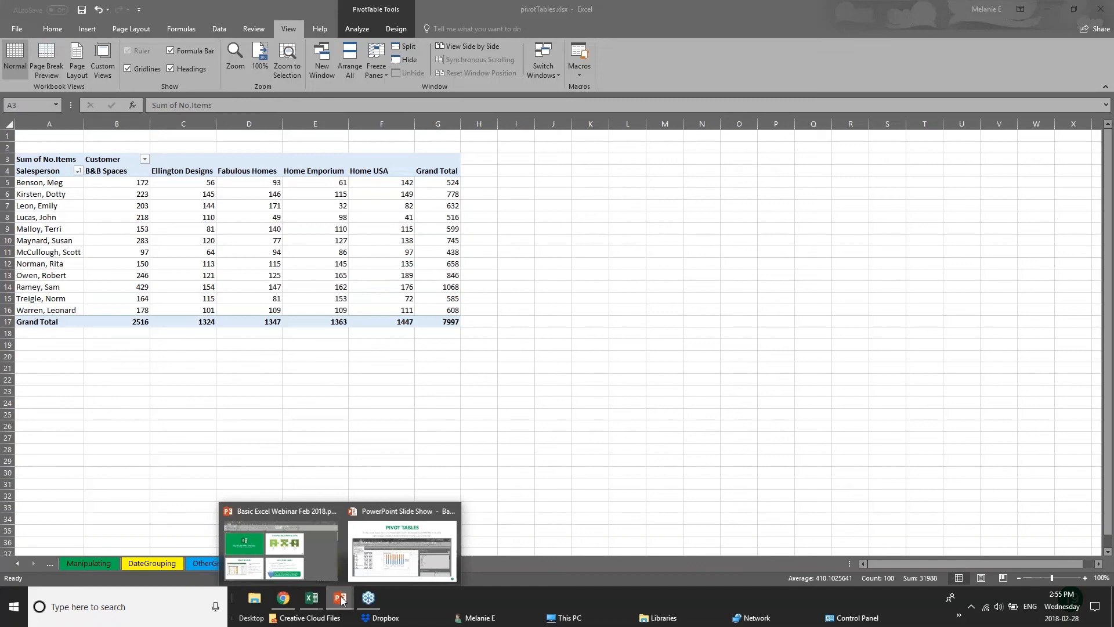
pyautogui.click(371, 557)
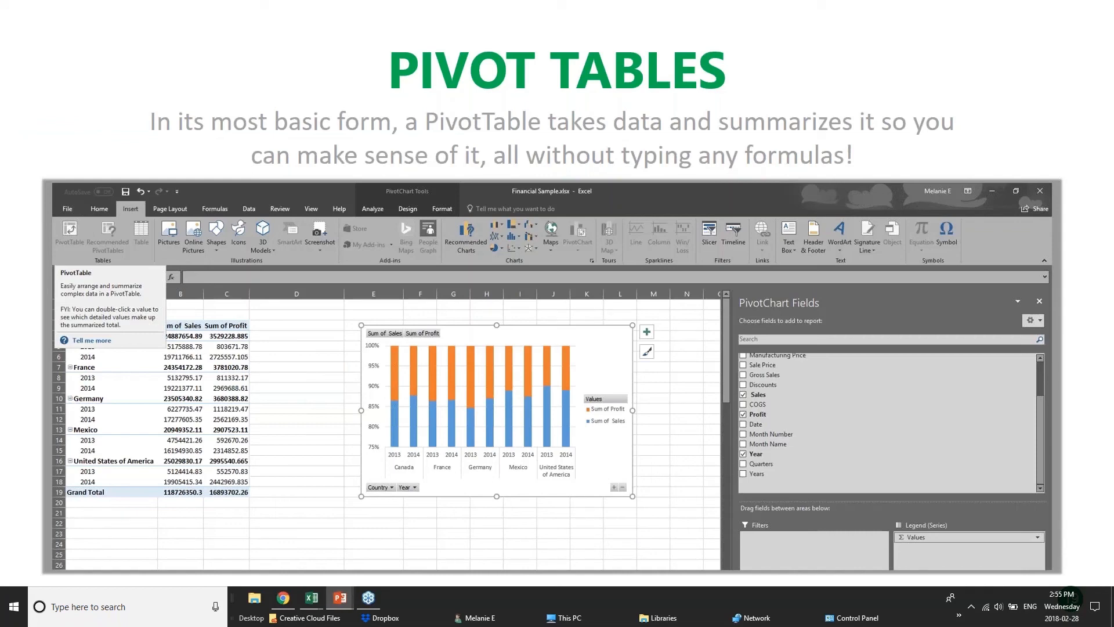
pyautogui.moveTo(320, 597)
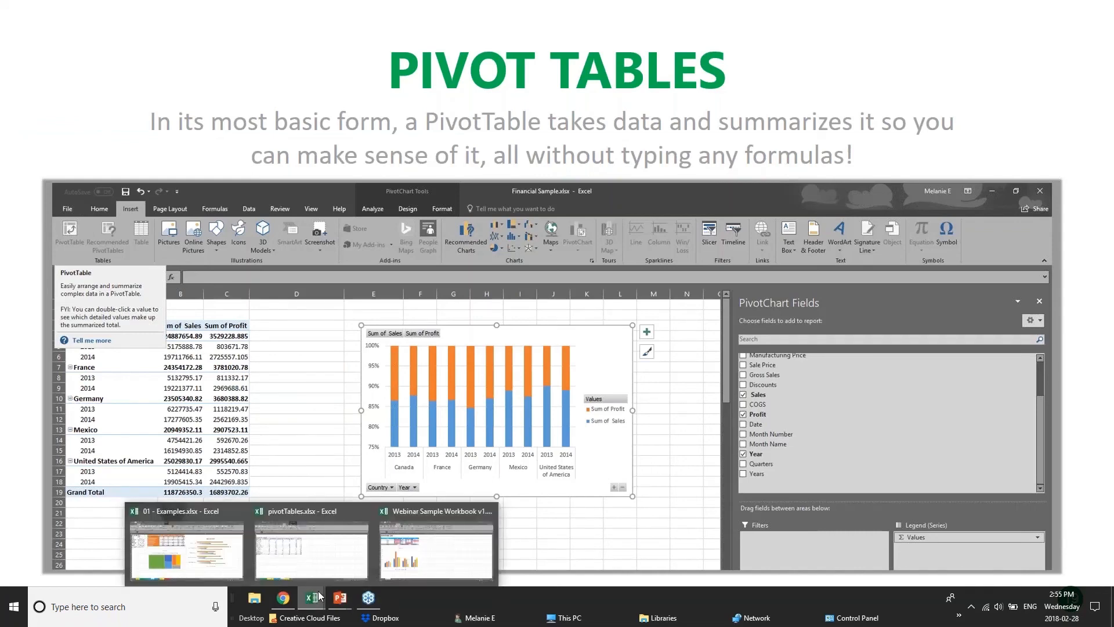
pyautogui.click(320, 558)
# Step: Examine the salesperson rows and customer columns of the Slicers pivot table, and glance at the OtherGrouping sheet
pyautogui.click(130, 196)
pyautogui.moveTo(21, 182); pyautogui.dragTo(378, 182)
pyautogui.click(475, 183)
pyautogui.moveTo(69, 206); pyautogui.dragTo(137, 216)
pyautogui.moveTo(186, 171); pyautogui.dragTo(186, 323)
pyautogui.click(242, 356)
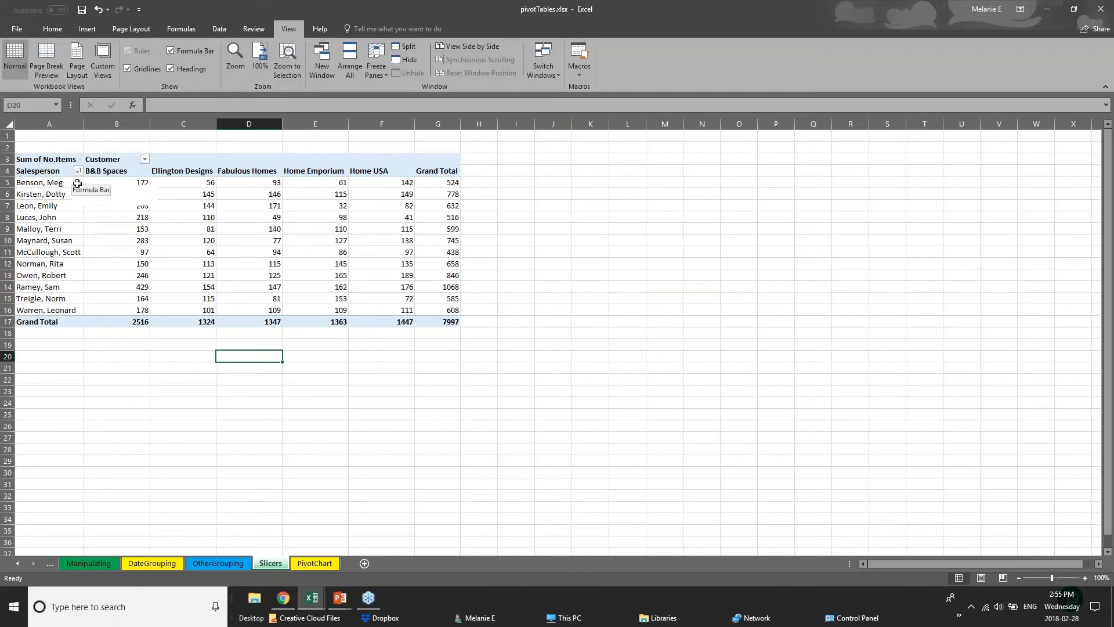
pyautogui.click(242, 564)
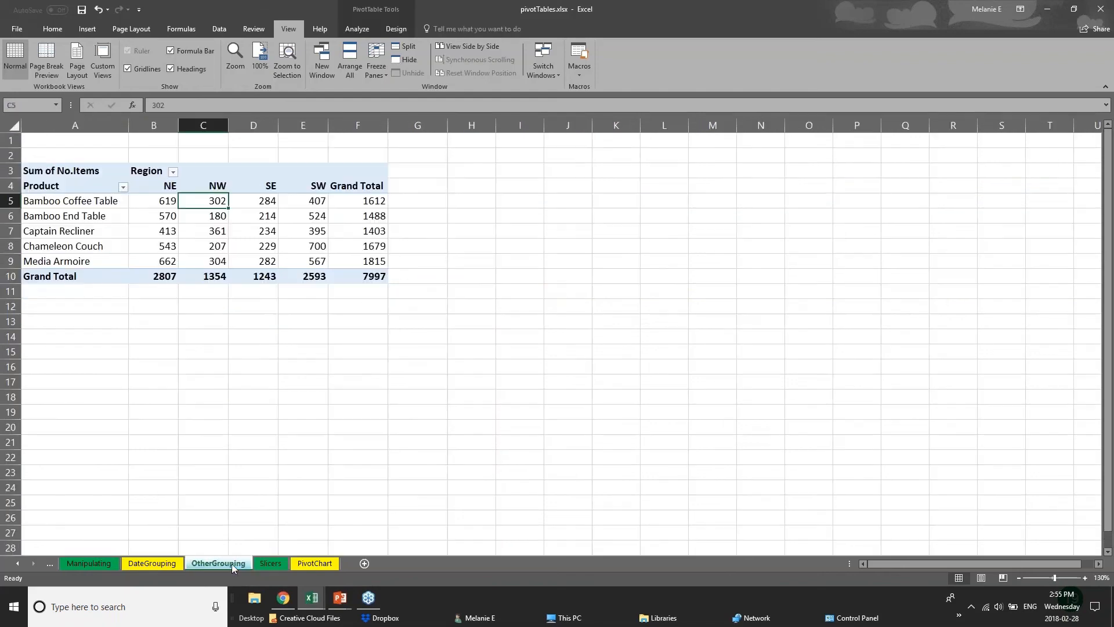
pyautogui.click(299, 564)
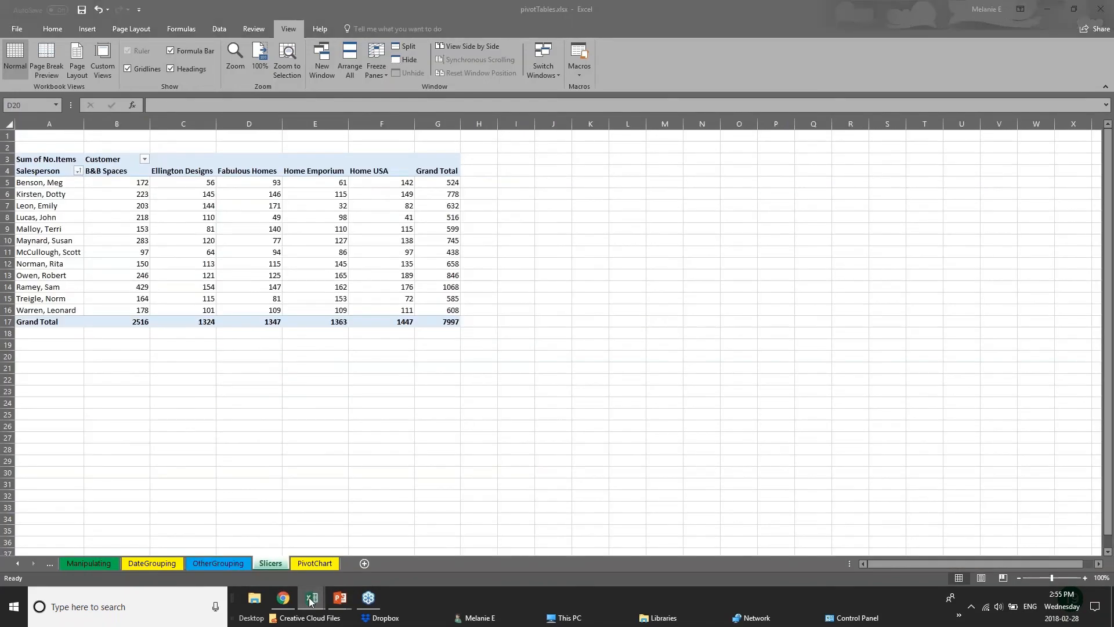
# Step: Switch to 01 - Examples.xlsx, open its PivotTable sheet and close the PivotTable Fields pane
pyautogui.moveTo(312, 597)
pyautogui.click(232, 563)
pyautogui.click(269, 565)
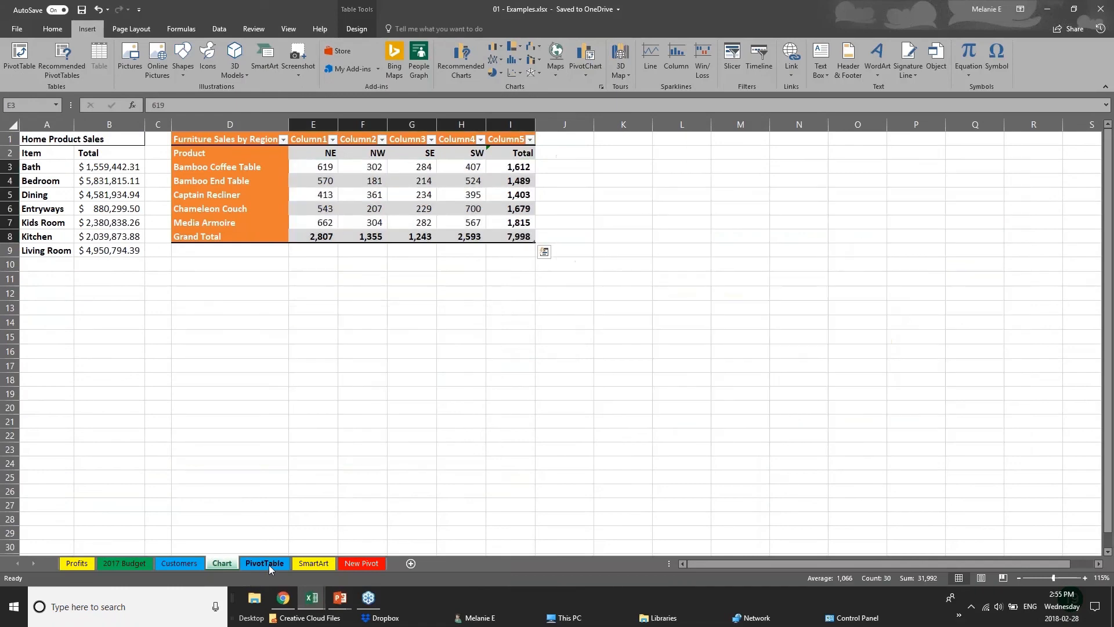
pyautogui.click(325, 147)
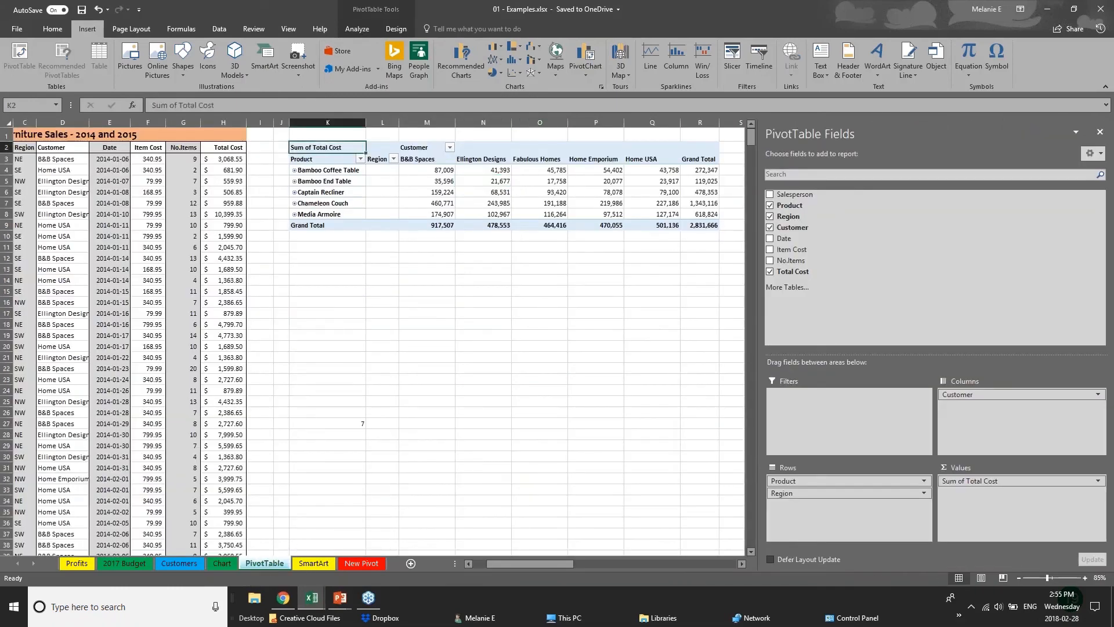
pyautogui.click(1100, 133)
# Step: Delete the existing pivot table beside the sales data by clearing the range K1:T11
pyautogui.moveTo(303, 134); pyautogui.dragTo(783, 246)
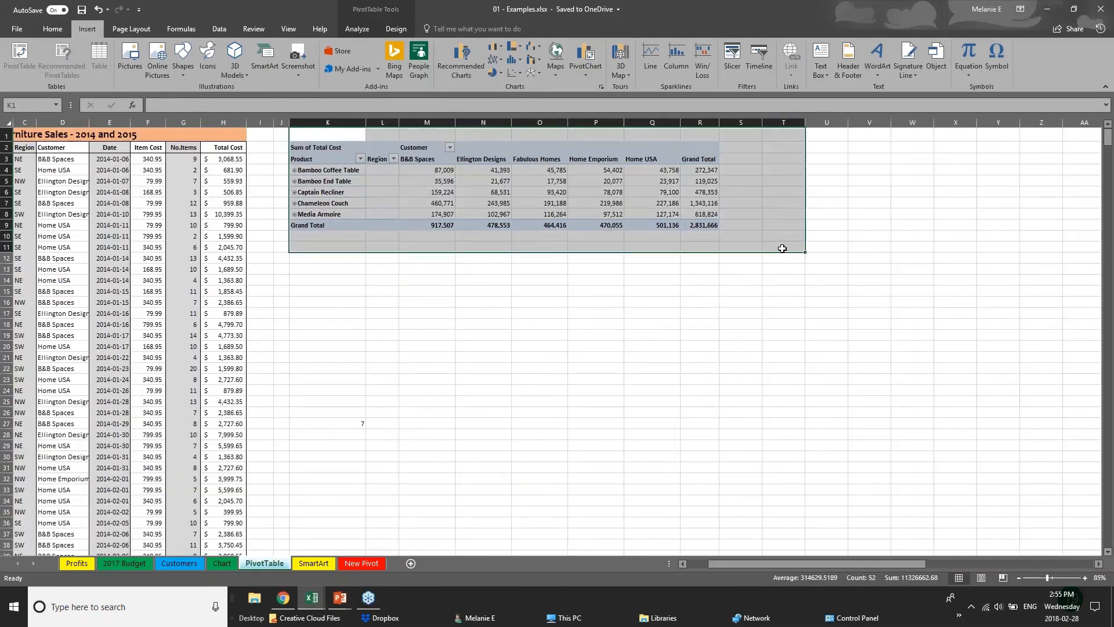
pyautogui.press('Delete')
pyautogui.click(155, 234)
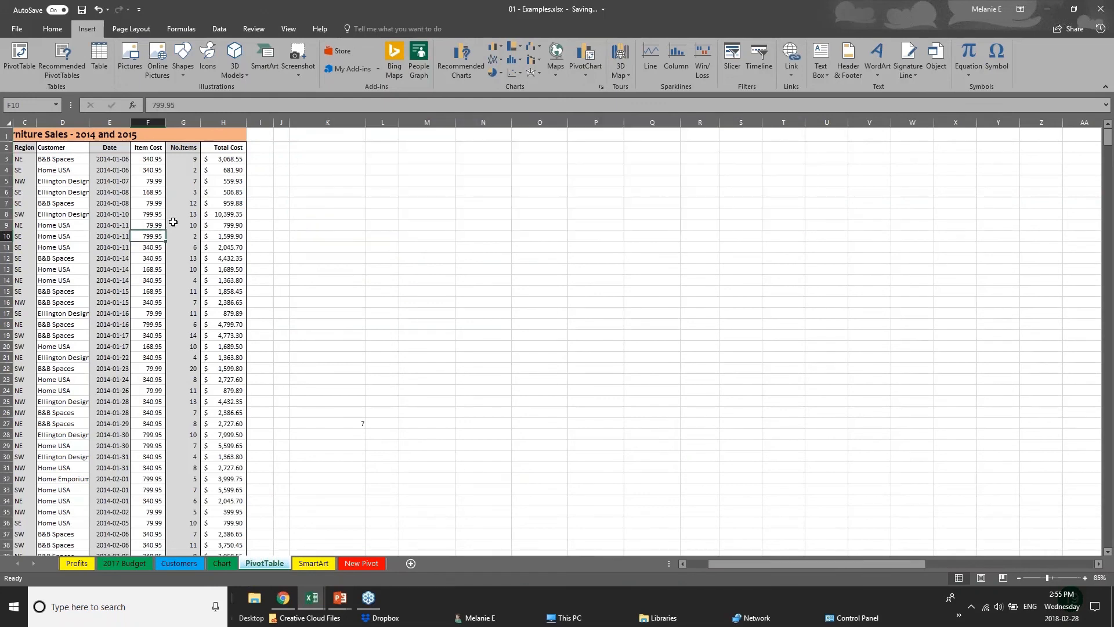
# Step: Examine the Furniture Sales - 2014 and 2015 data, from the Salesperson column across to the Total Cost formulas
pyautogui.click(20, 55)
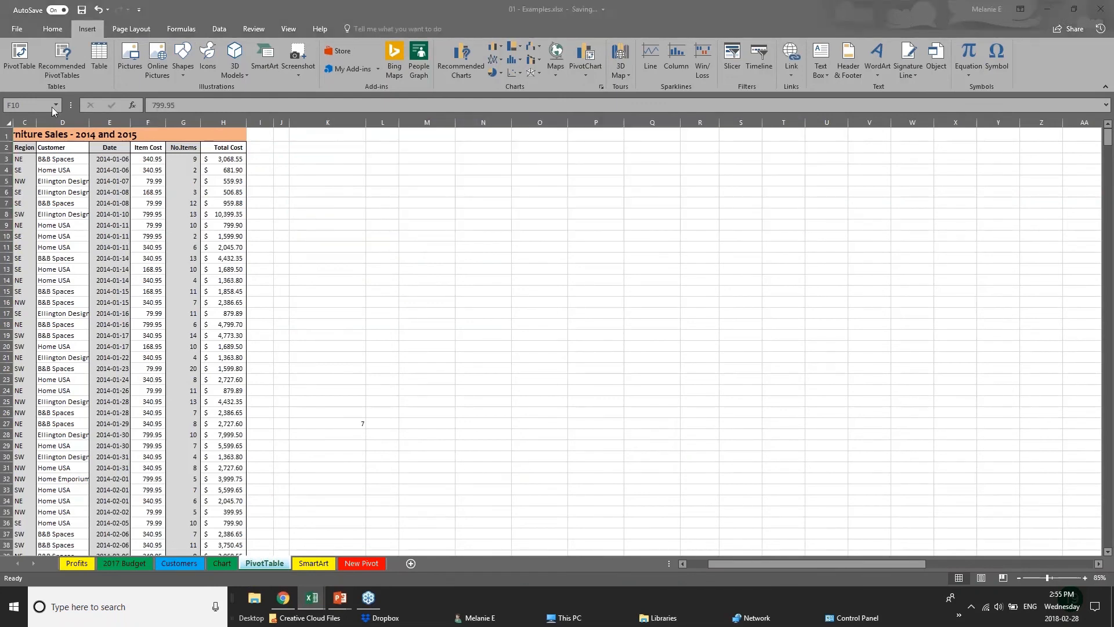
pyautogui.click(725, 562)
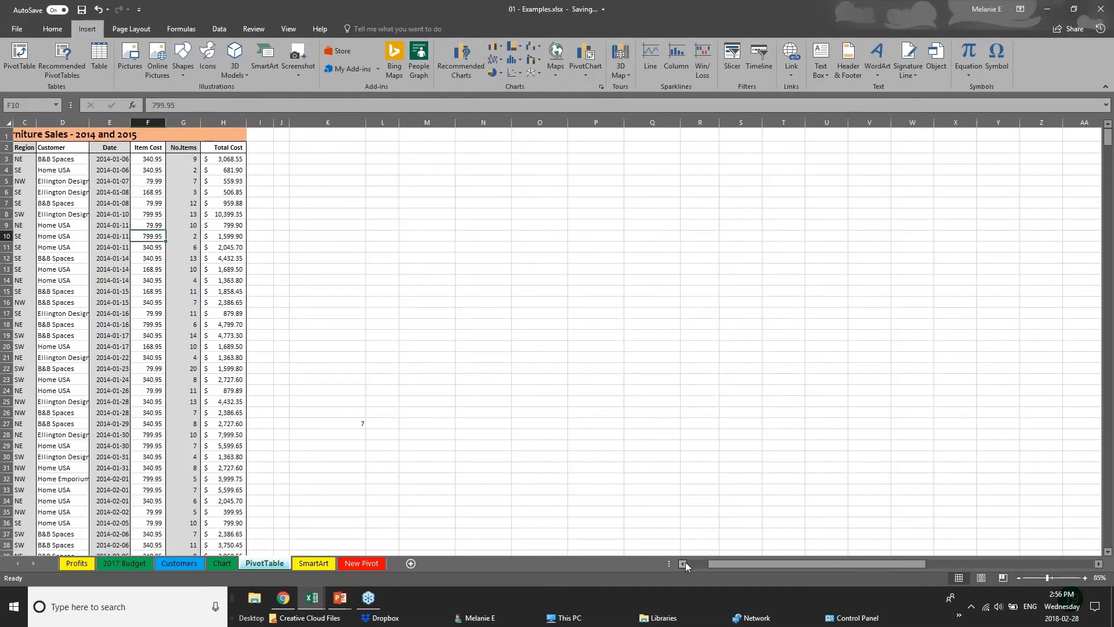
pyautogui.moveTo(709, 564); pyautogui.dragTo(687, 563)
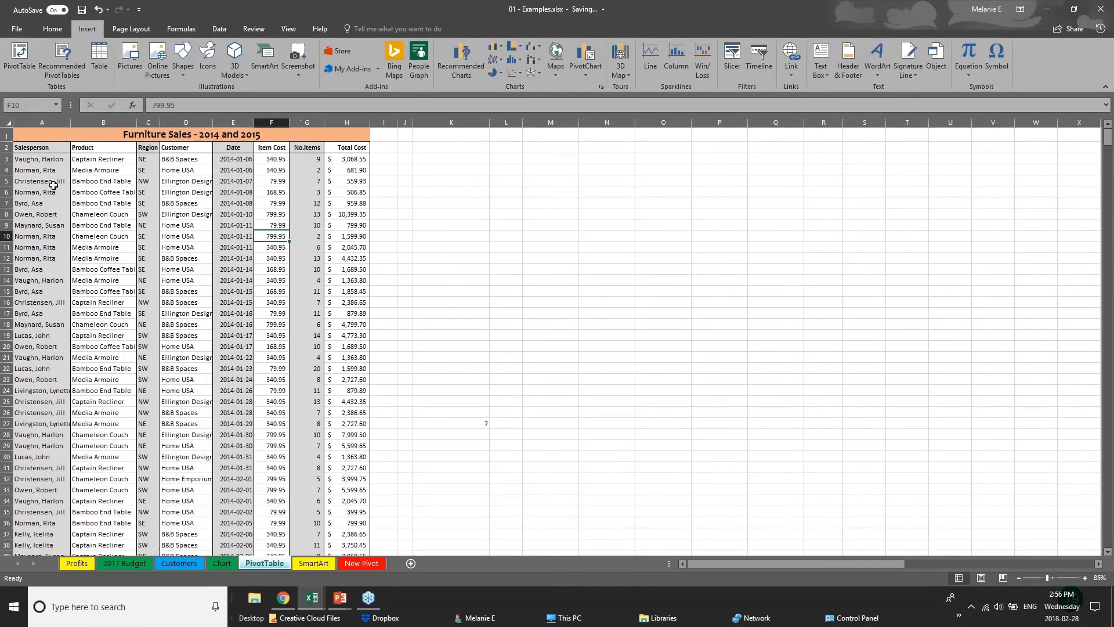
pyautogui.click(50, 181)
pyautogui.scroll(-5, 28, 340)
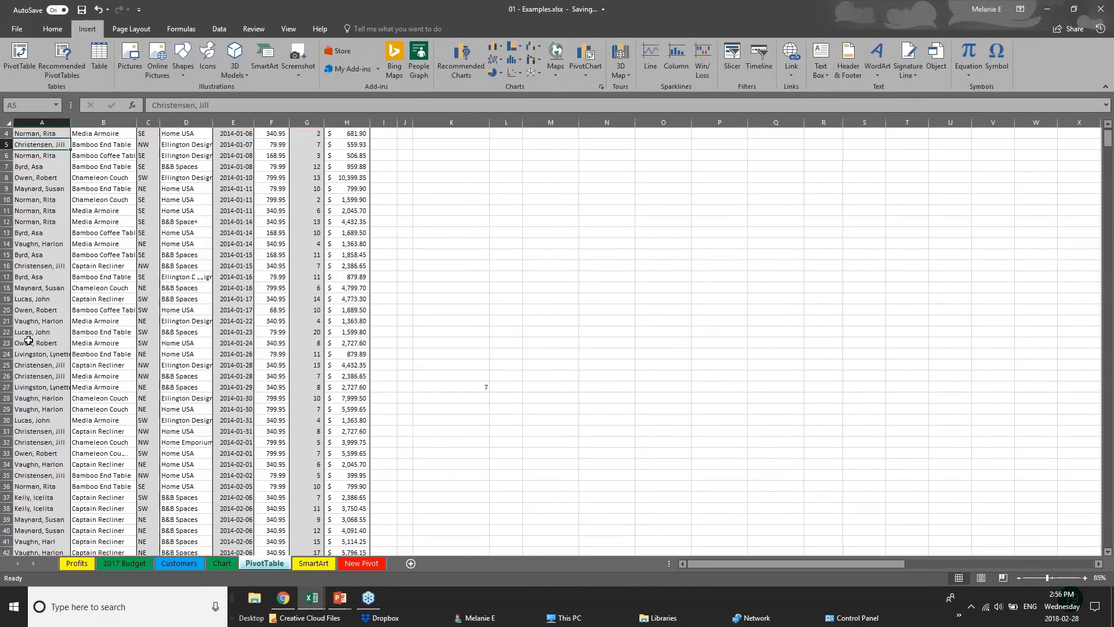
pyautogui.scroll(5, 29, 340)
pyautogui.click(340, 161)
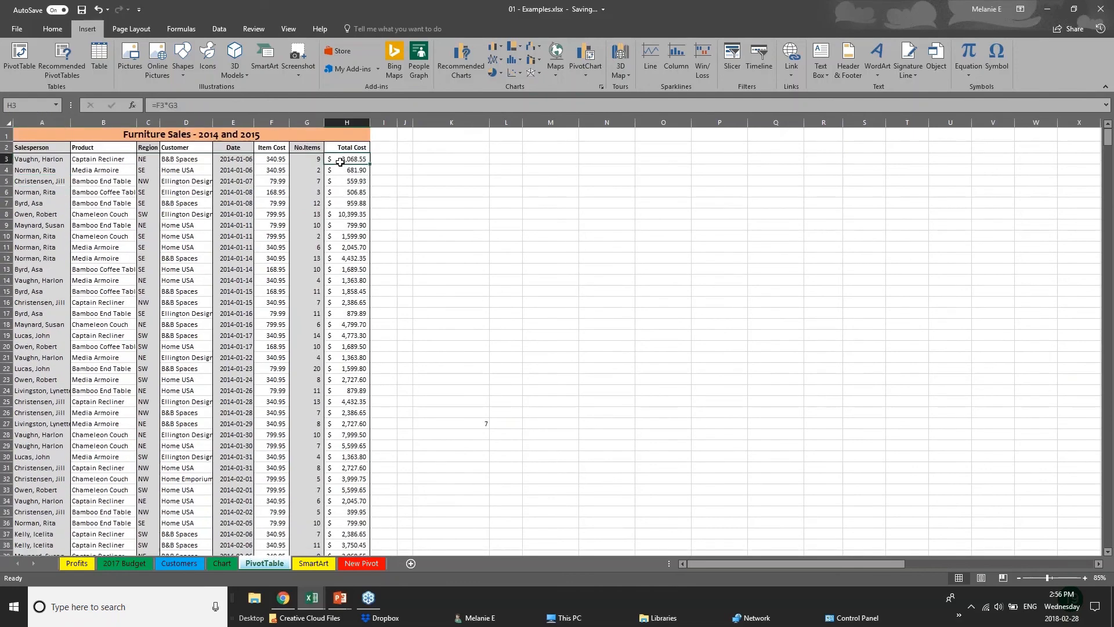
pyautogui.click(344, 232)
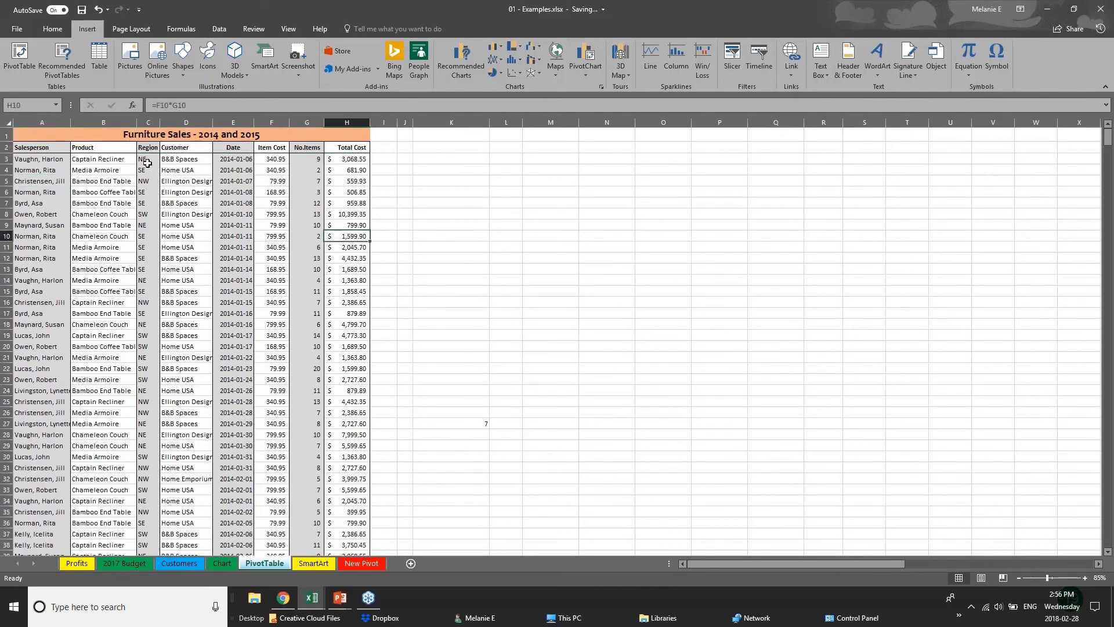
pyautogui.click(67, 323)
pyautogui.scroll(-20, 73, 462)
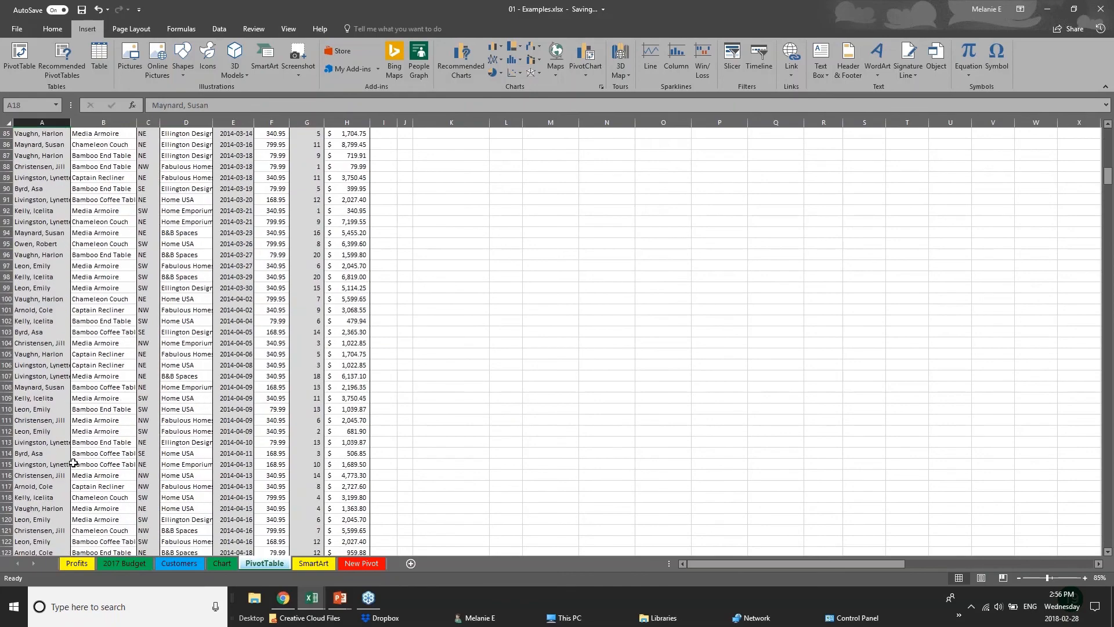
pyautogui.scroll(9, 73, 462)
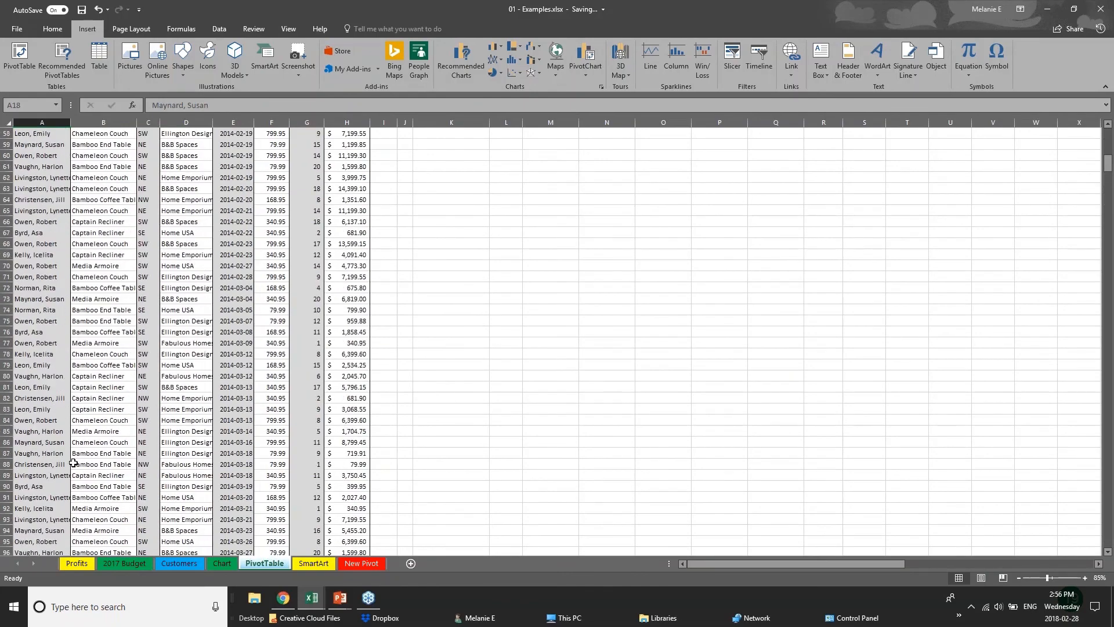
pyautogui.scroll(19, 74, 462)
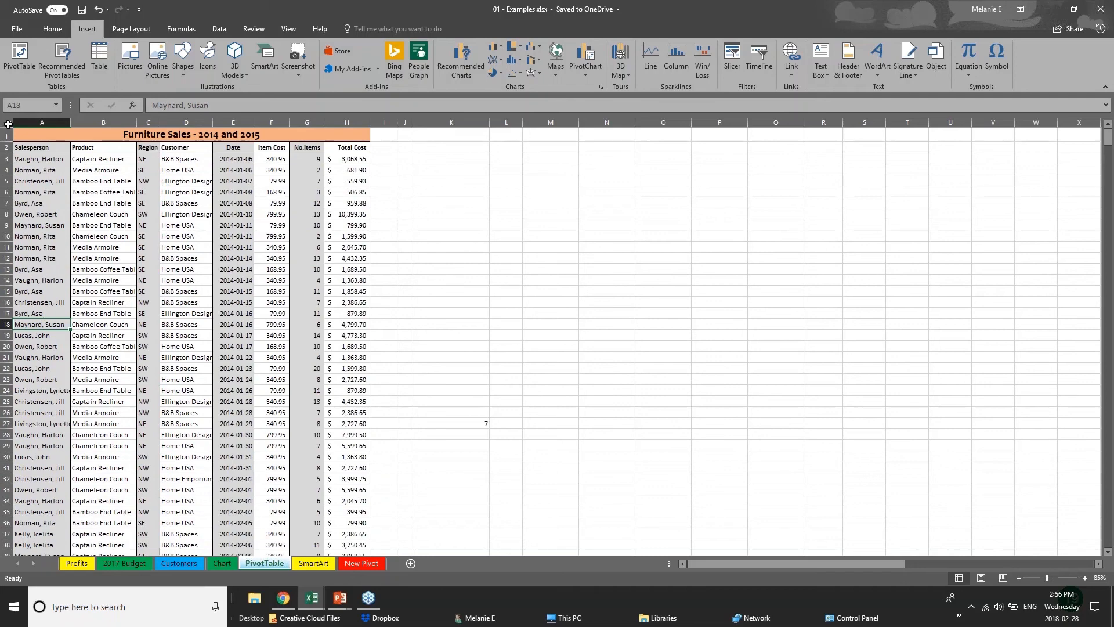
pyautogui.click(8, 124)
pyautogui.click(434, 278)
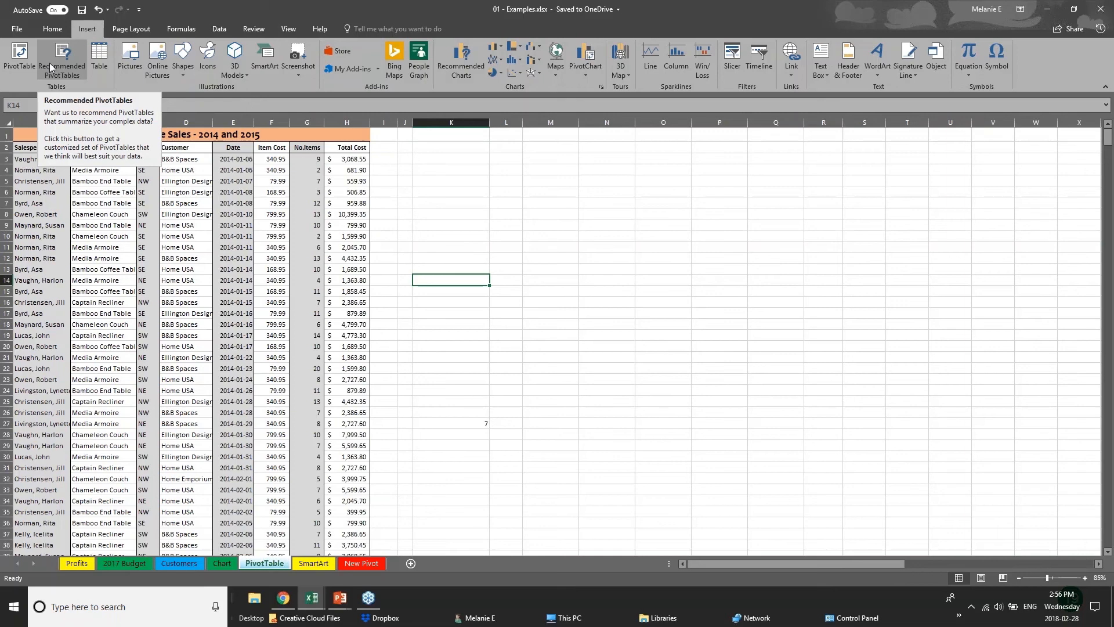
pyautogui.click(18, 72)
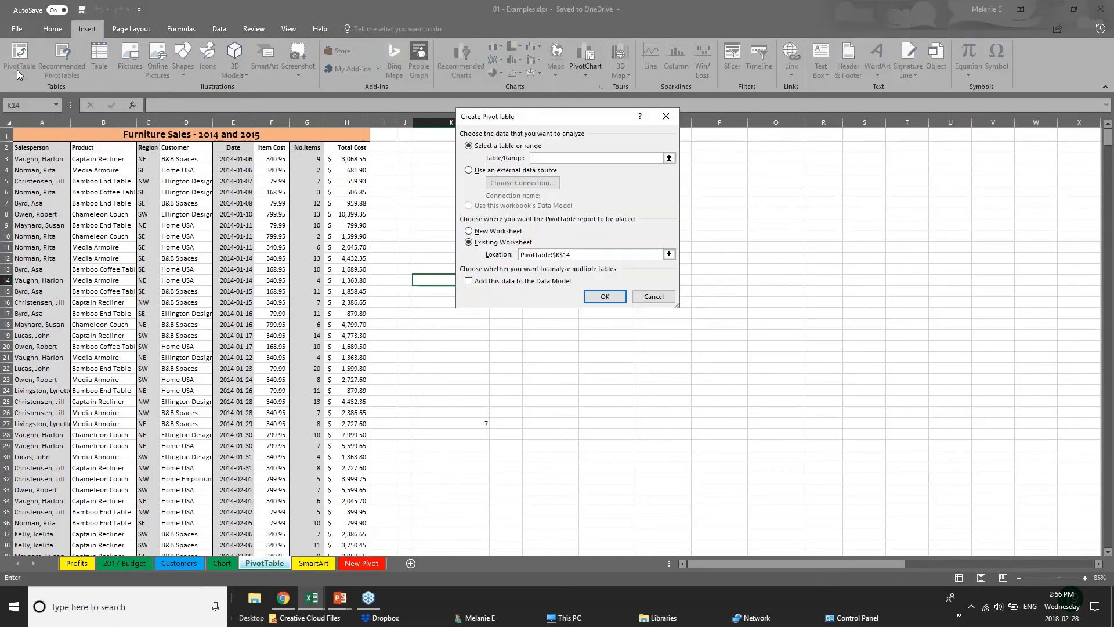
pyautogui.click(35, 123)
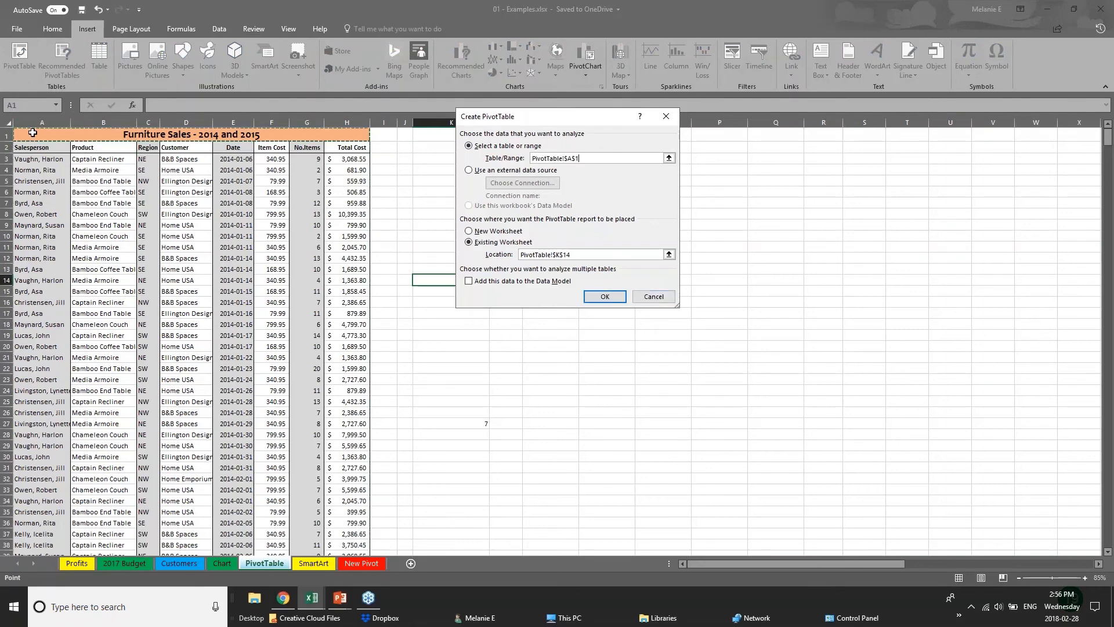
pyautogui.press('Return')
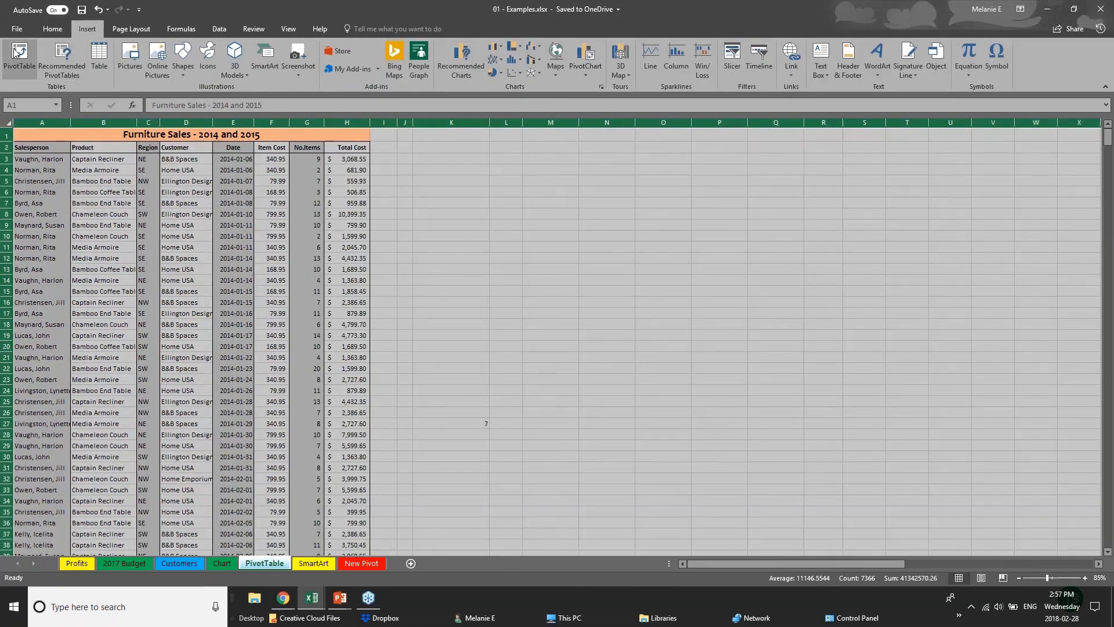
# Step: Try to create a PivotTable on a new worksheet from the whole-sheet range A:AM, and cancel the creation
pyautogui.click(19, 53)
pyautogui.click(604, 300)
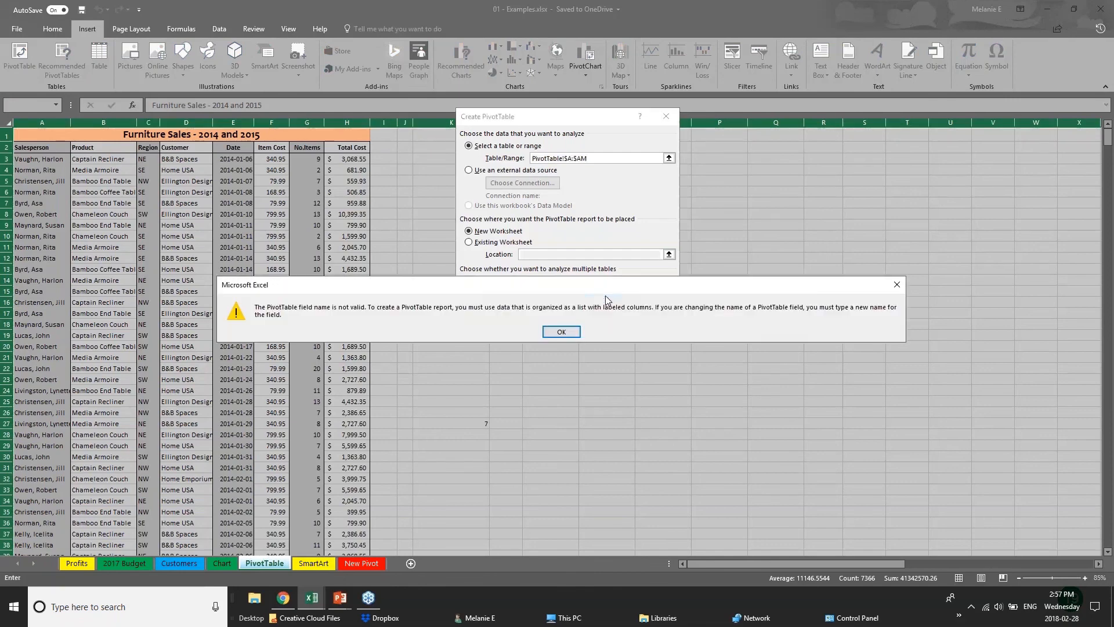
pyautogui.click(562, 331)
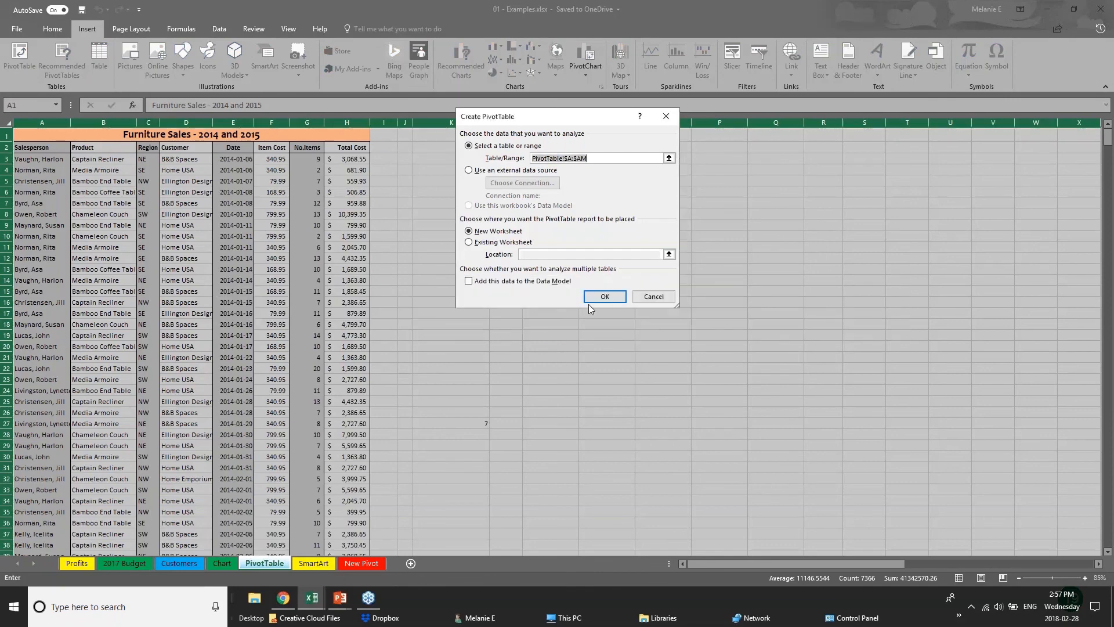
pyautogui.click(591, 303)
pyautogui.click(562, 332)
pyautogui.click(654, 298)
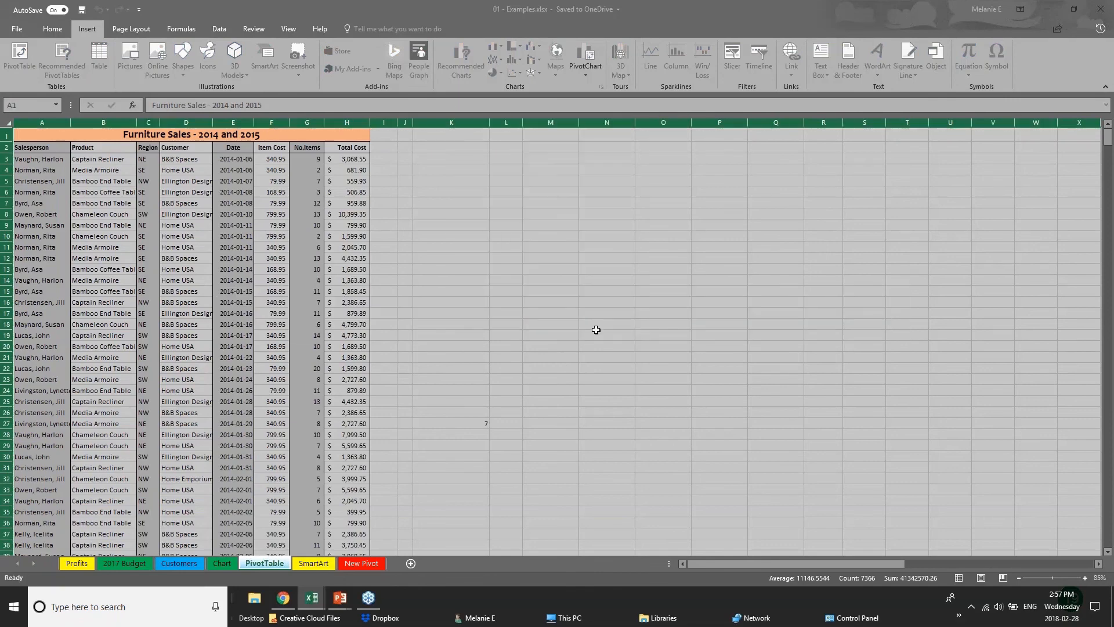
# Step: Create a PivotTable on a new worksheet from sales columns A to H, starting at the header row (A2:H1048576)
pyautogui.click(183, 169)
pyautogui.moveTo(21, 121); pyautogui.dragTo(371, 129)
pyautogui.click(19, 58)
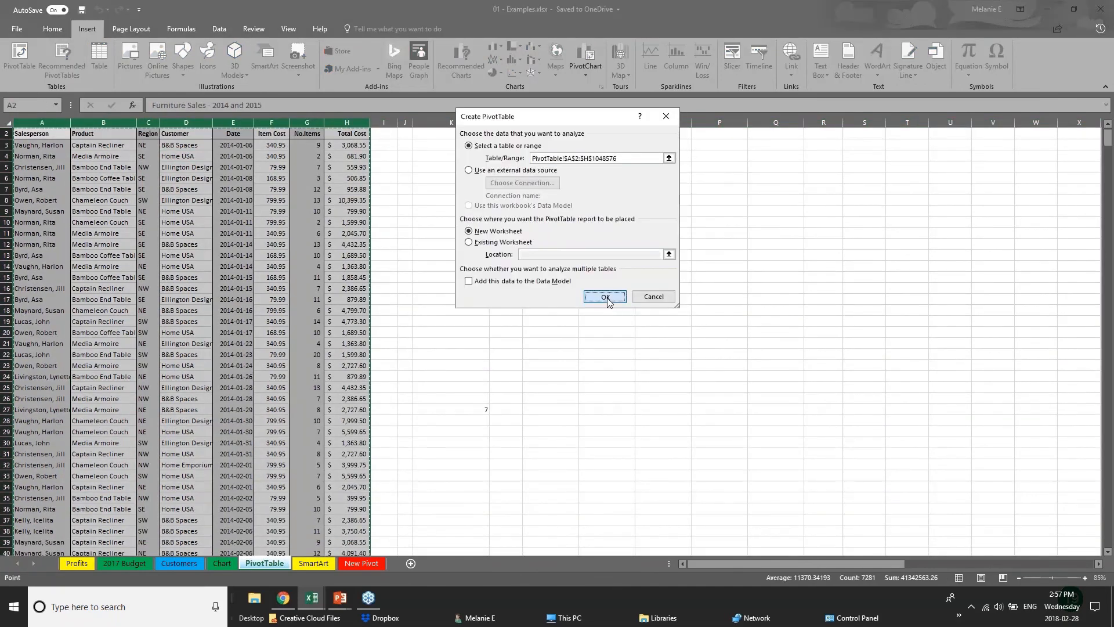
pyautogui.press('Return')
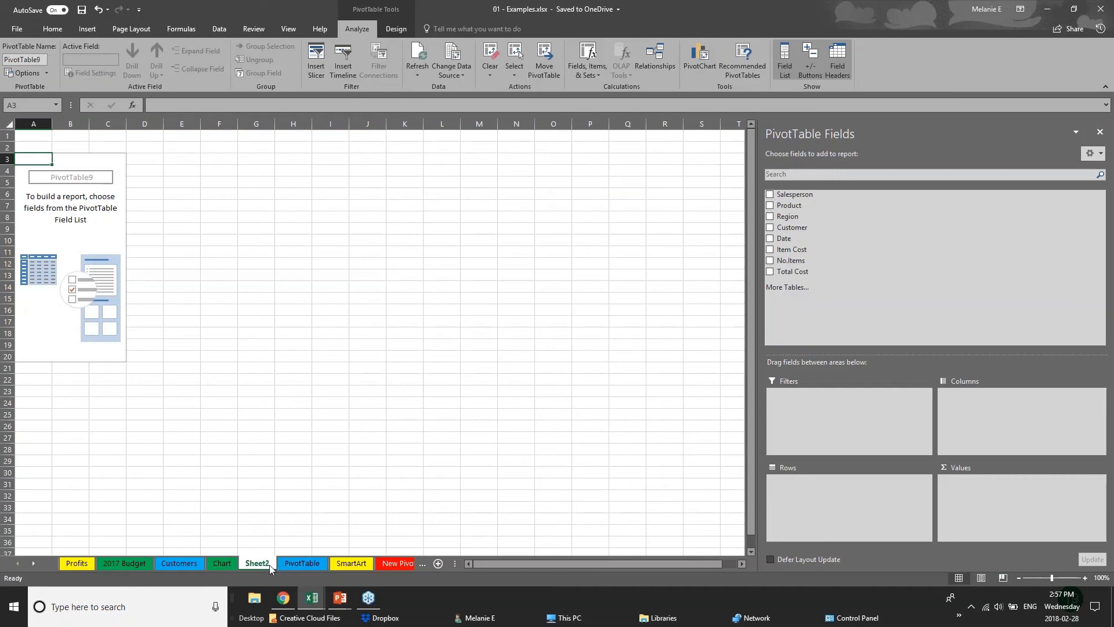
# Step: Rename the new worksheet as PIVOT 2
pyautogui.doubleClick(269, 565)
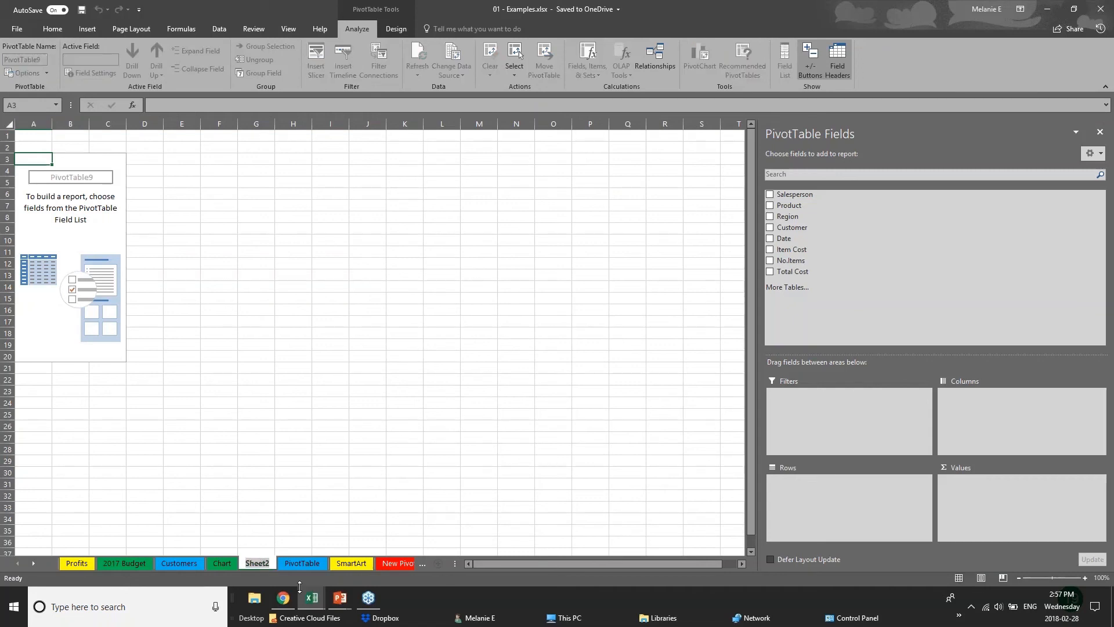
pyautogui.write('PIV')
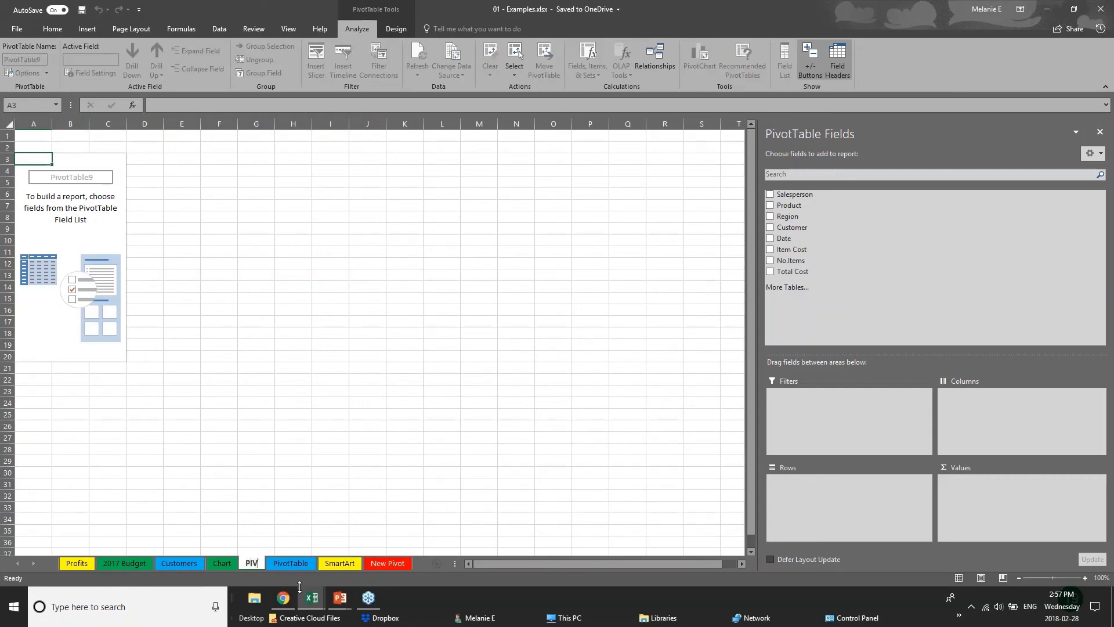
pyautogui.write('OT 2')
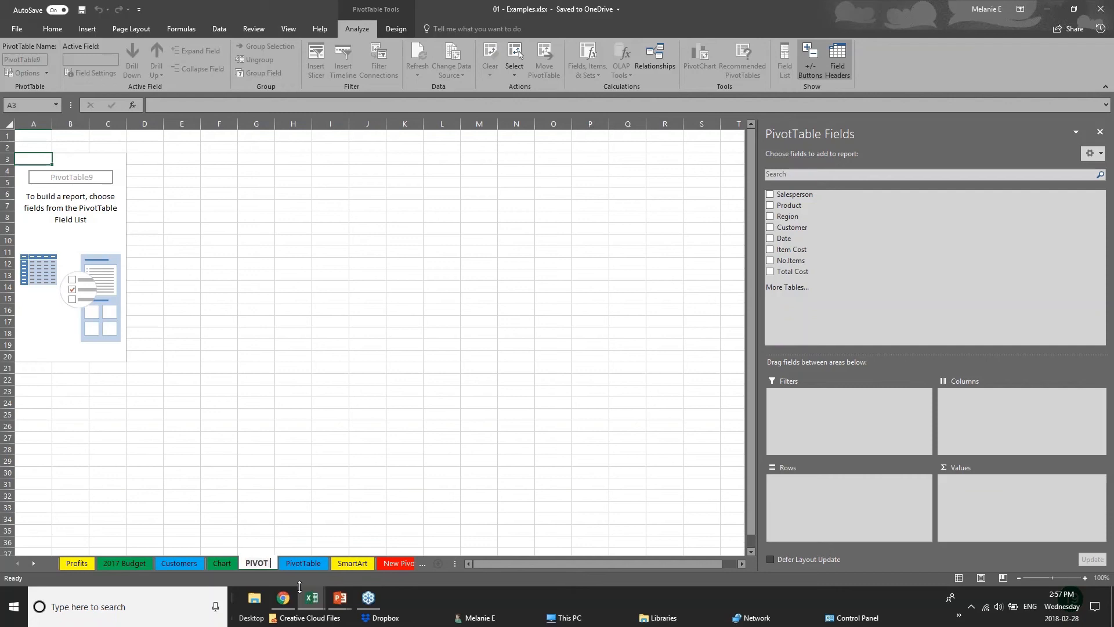
pyautogui.press('Return')
# Step: Group the empty PivotTable's rows by Region and Years, leaving out the Quarters and Date fields
pyautogui.click(83, 180)
pyautogui.press('Up')
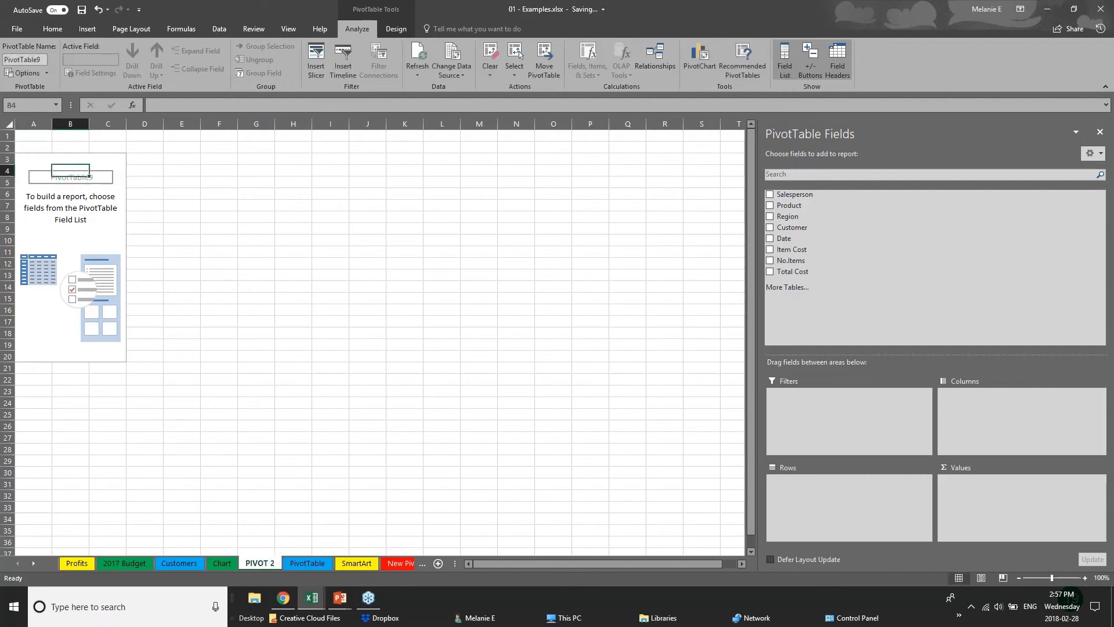
pyautogui.click(1099, 8)
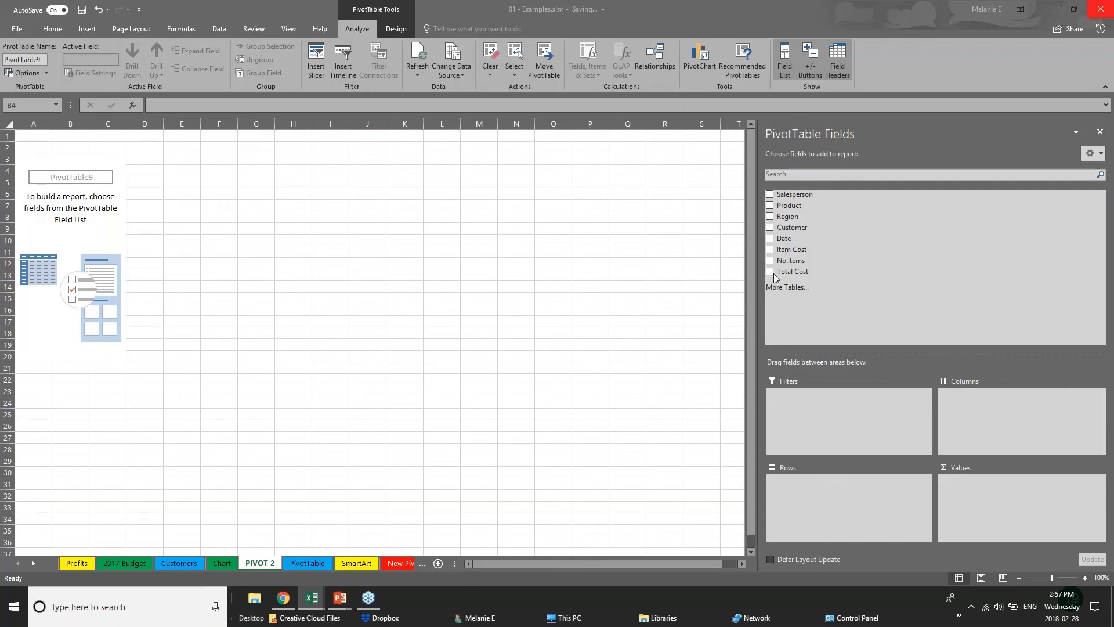
pyautogui.click(770, 218)
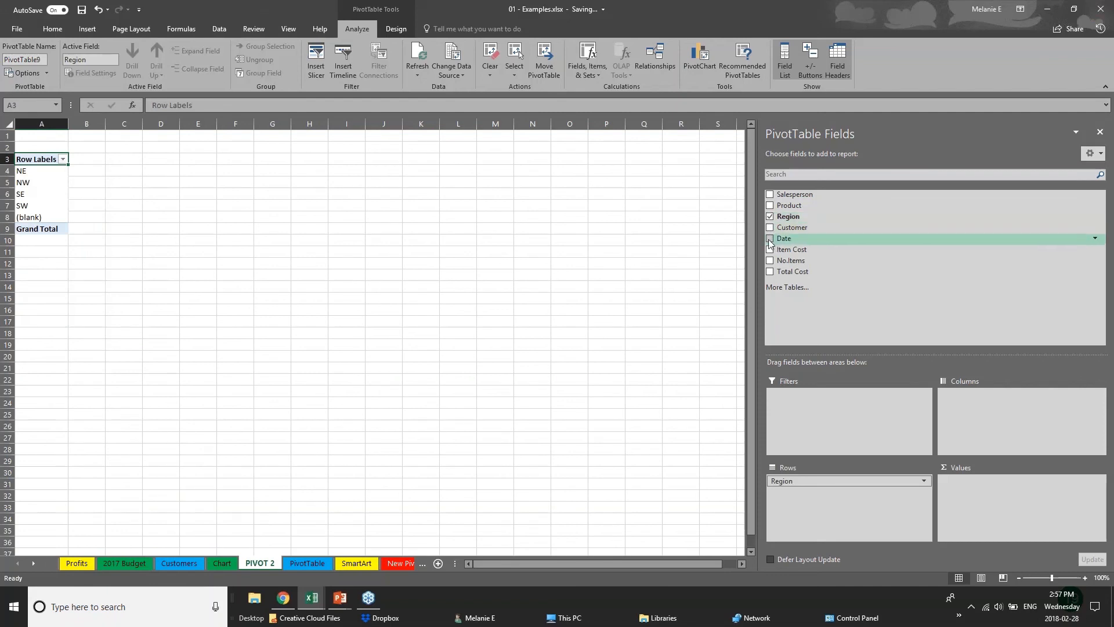
pyautogui.click(770, 238)
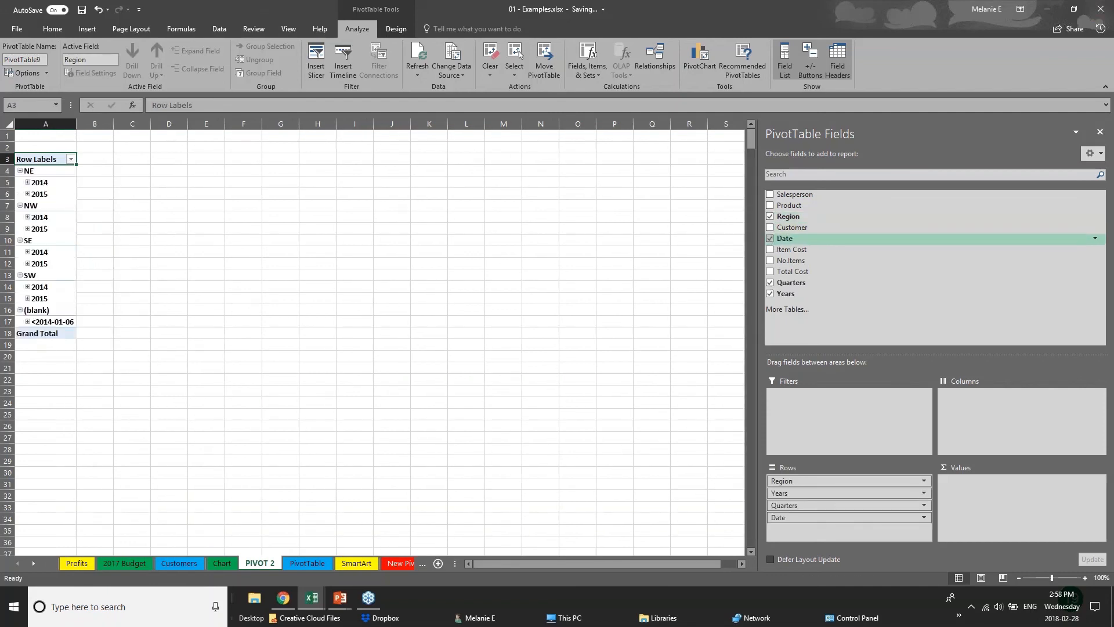
pyautogui.click(770, 282)
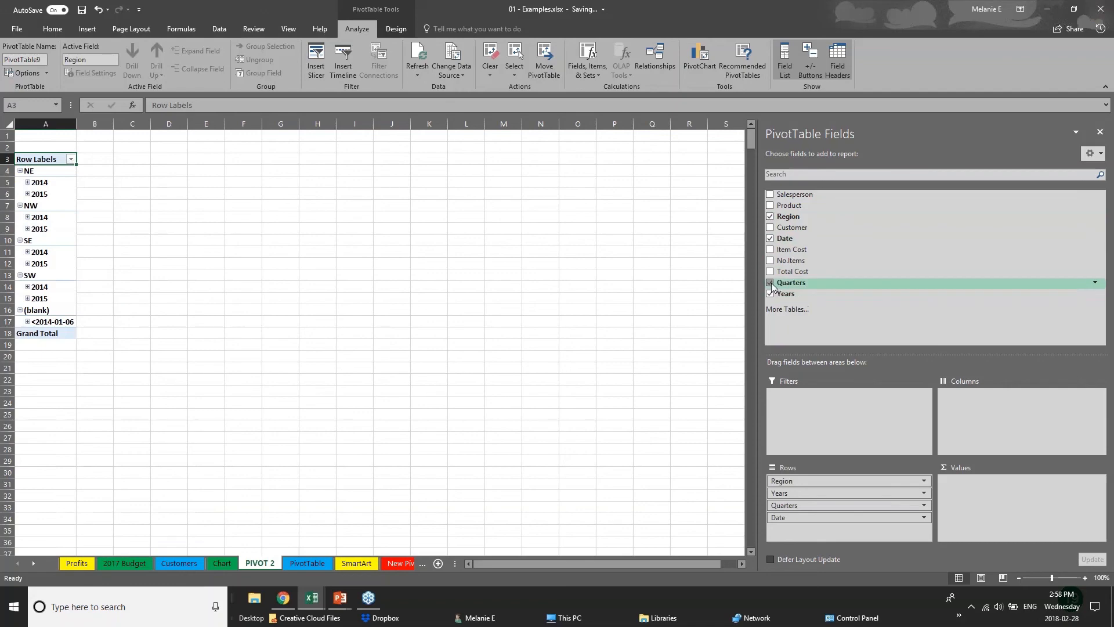
pyautogui.click(770, 239)
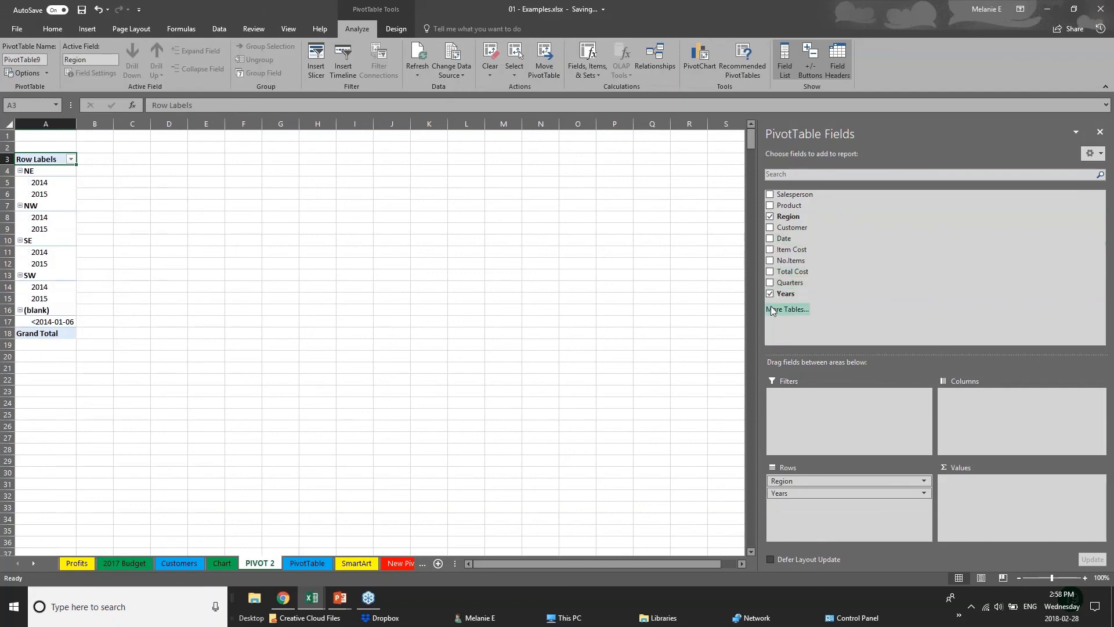
# Step: Add Total Cost as the summed value and widen columns A and B of the PivotTable
pyautogui.click(770, 272)
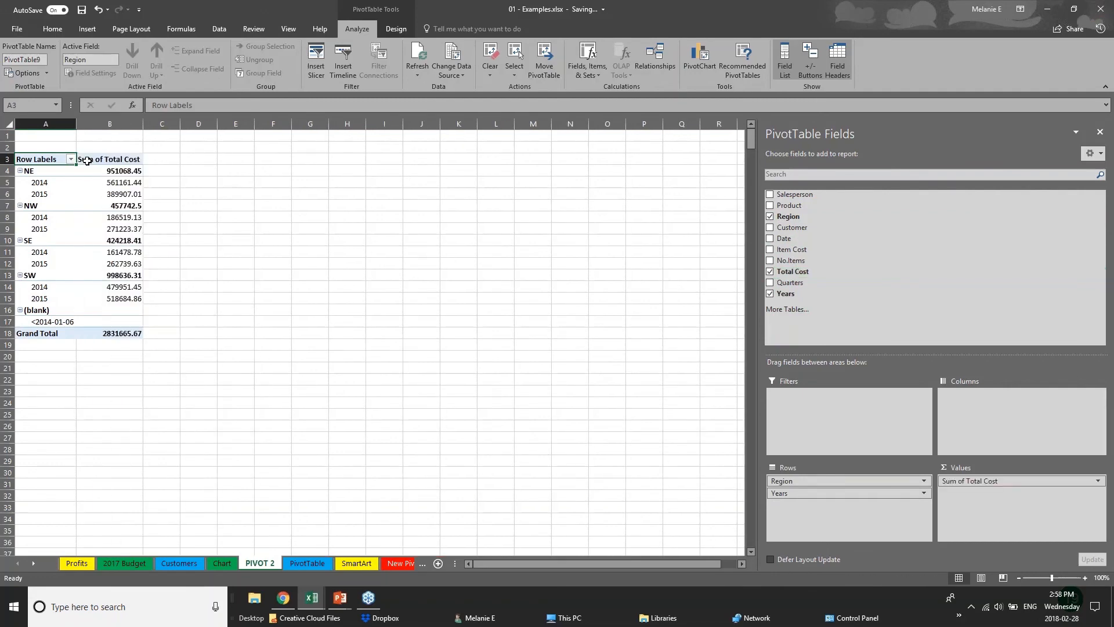
pyautogui.moveTo(77, 128); pyautogui.dragTo(121, 128)
pyautogui.moveTo(189, 128); pyautogui.dragTo(261, 127)
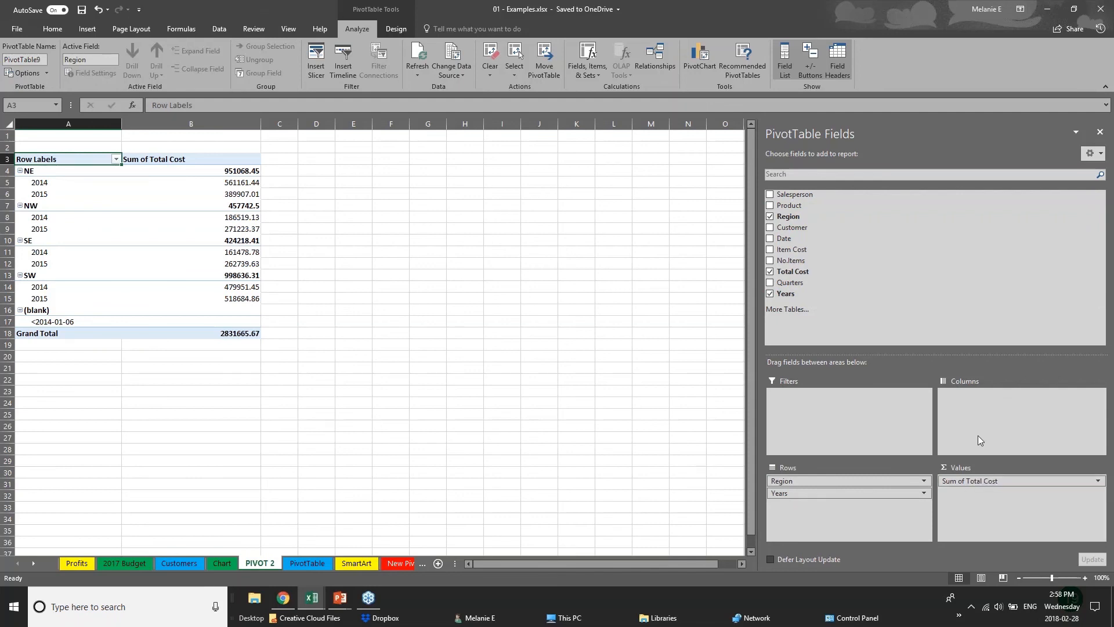
# Step: Move the Years field from the PivotTable's rows to its columns
pyautogui.click(815, 493)
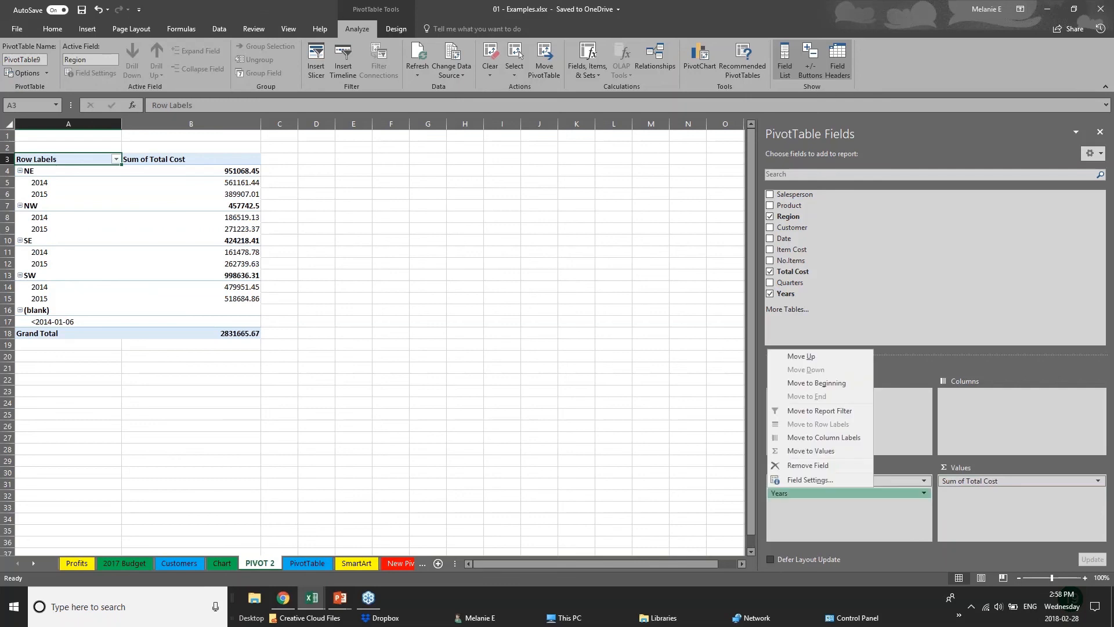
pyautogui.click(832, 497)
pyautogui.click(831, 496)
pyautogui.moveTo(830, 496); pyautogui.dragTo(992, 401)
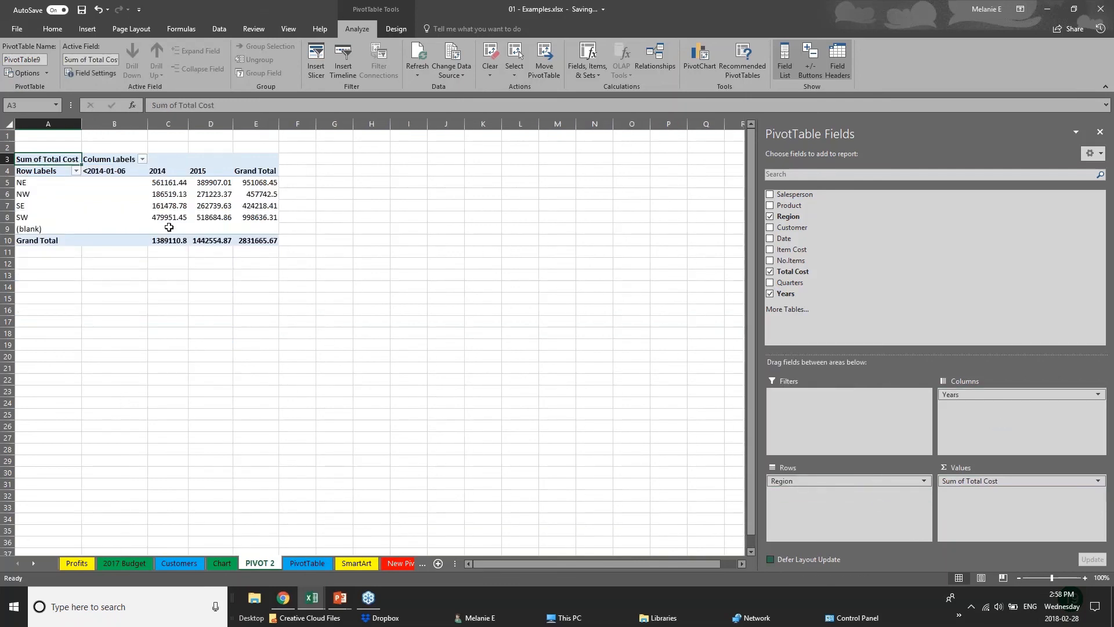
# Step: Examine the PivotTable's regions NE to SW and compare their 2014 and 2015 total costs
pyautogui.click(28, 184)
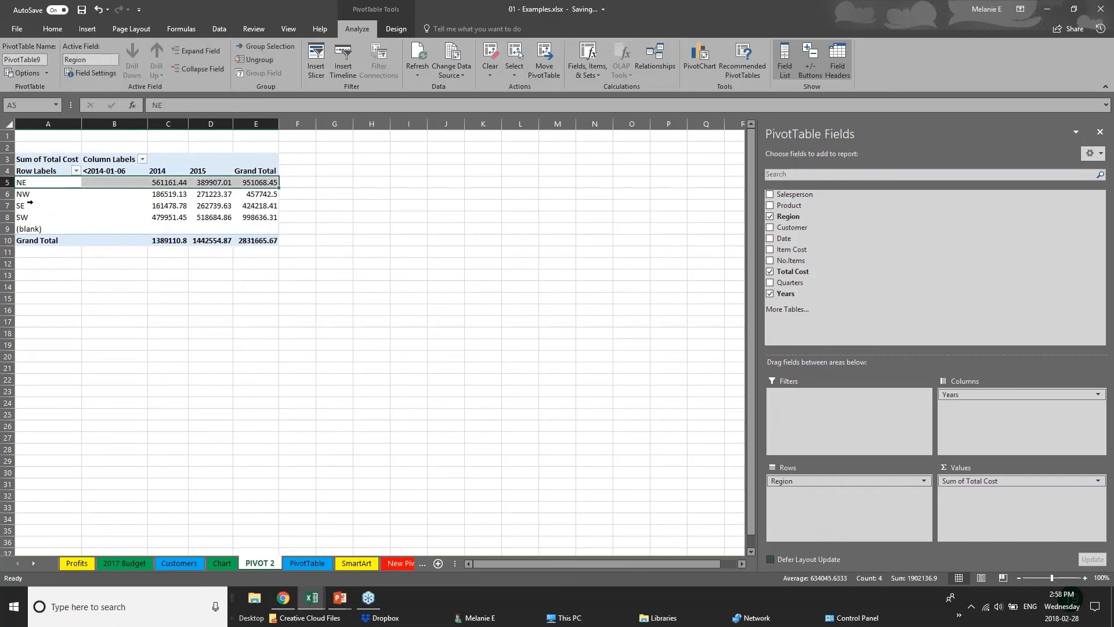
pyautogui.click(27, 205)
pyautogui.click(24, 217)
pyautogui.click(159, 182)
pyautogui.click(155, 207)
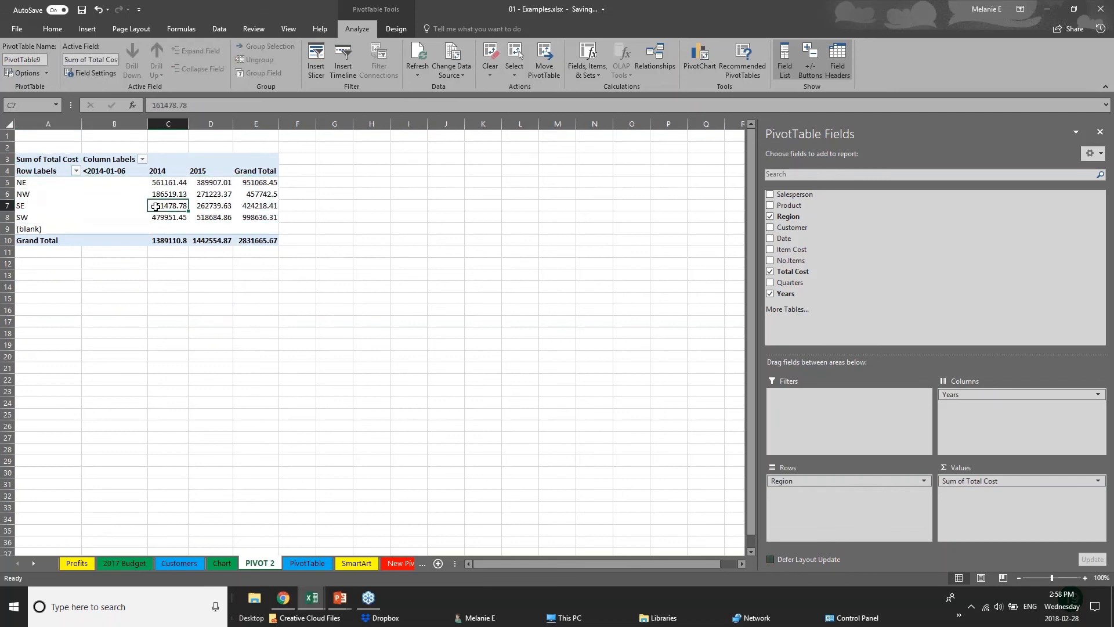
pyautogui.click(226, 173)
pyautogui.click(225, 195)
pyautogui.click(222, 217)
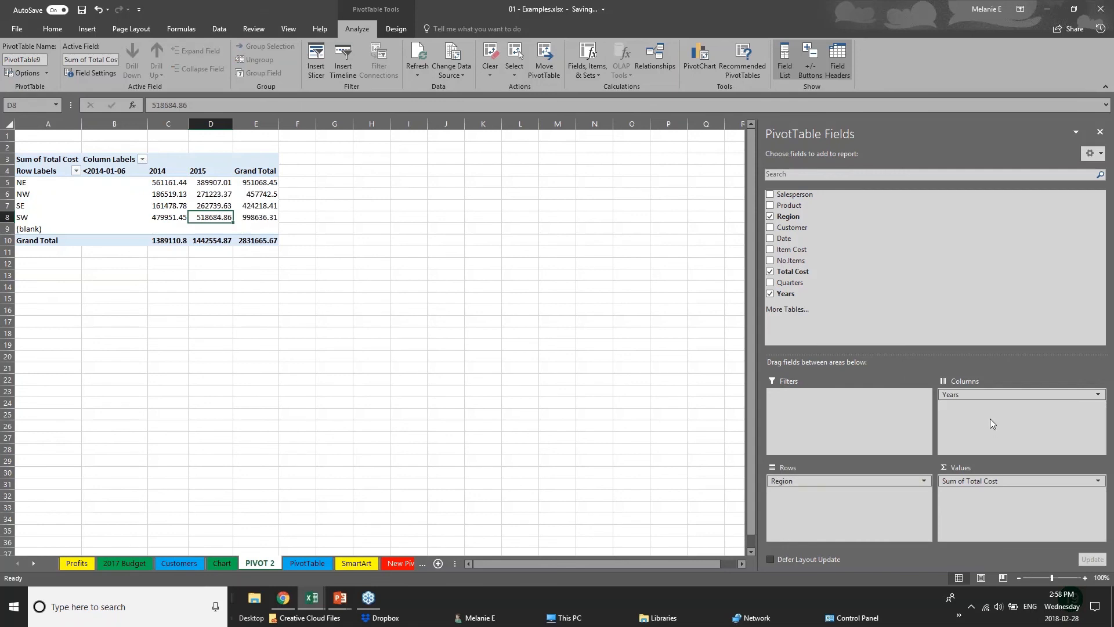
# Step: Swap the PivotTable layout so Years forms the rows and Region forms the columns
pyautogui.moveTo(998, 395); pyautogui.dragTo(958, 400)
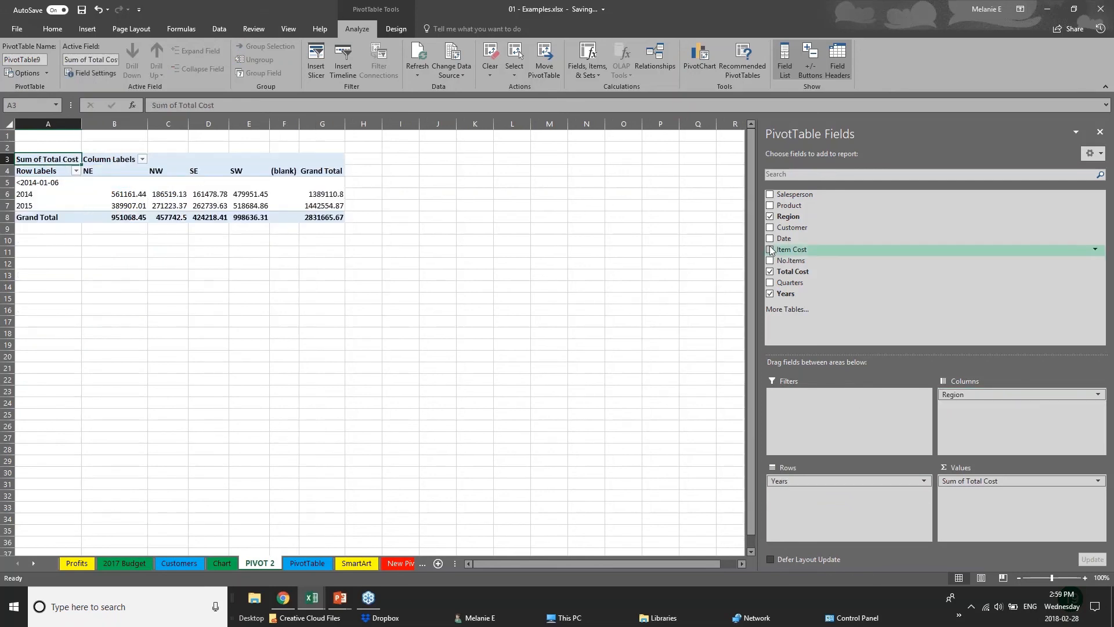
# Step: Add Date below Years in the rows and Customer below Region in the columns
pyautogui.click(770, 227)
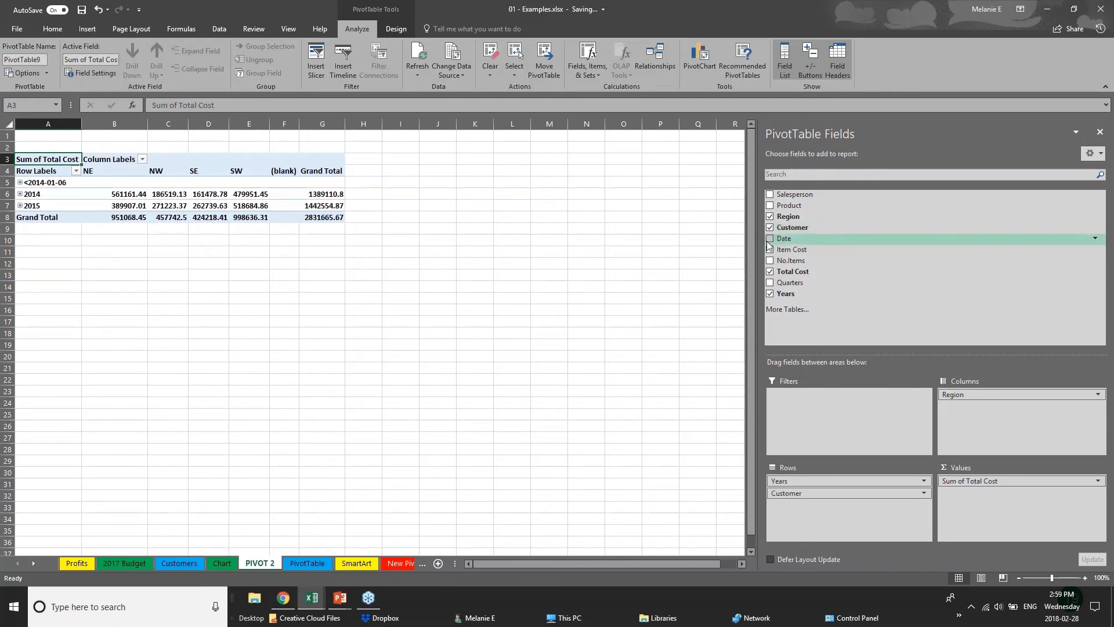
pyautogui.click(769, 238)
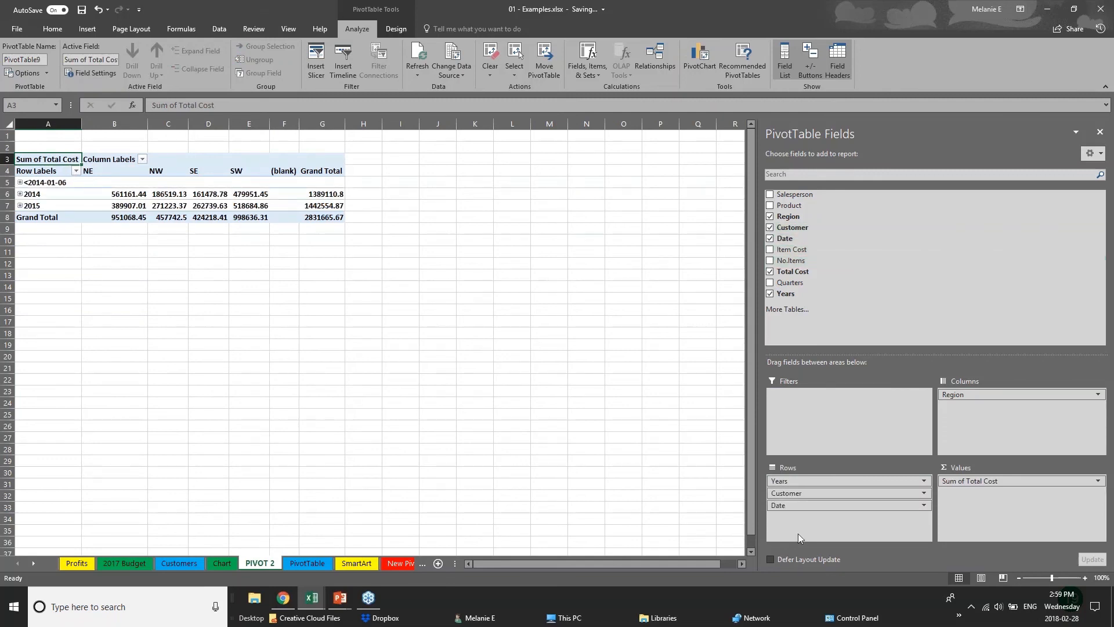
pyautogui.moveTo(847, 492); pyautogui.dragTo(986, 409)
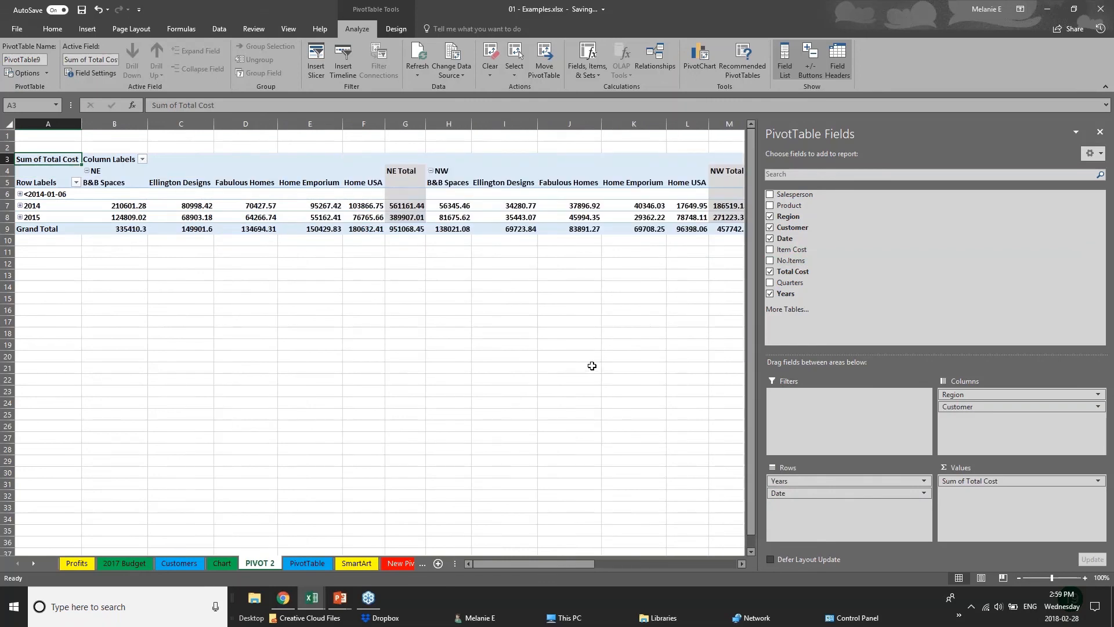
# Step: Expand and collapse the 2014 and 2015 rows to examine monthly costs and the regional totals per customer
pyautogui.click(21, 197)
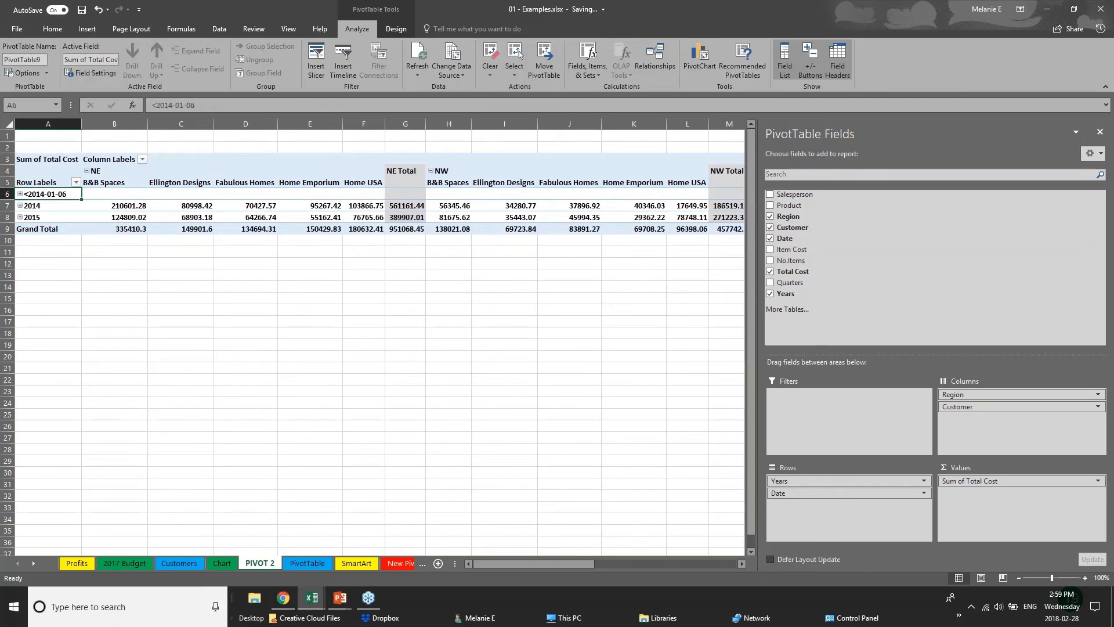
pyautogui.click(20, 207)
pyautogui.click(19, 207)
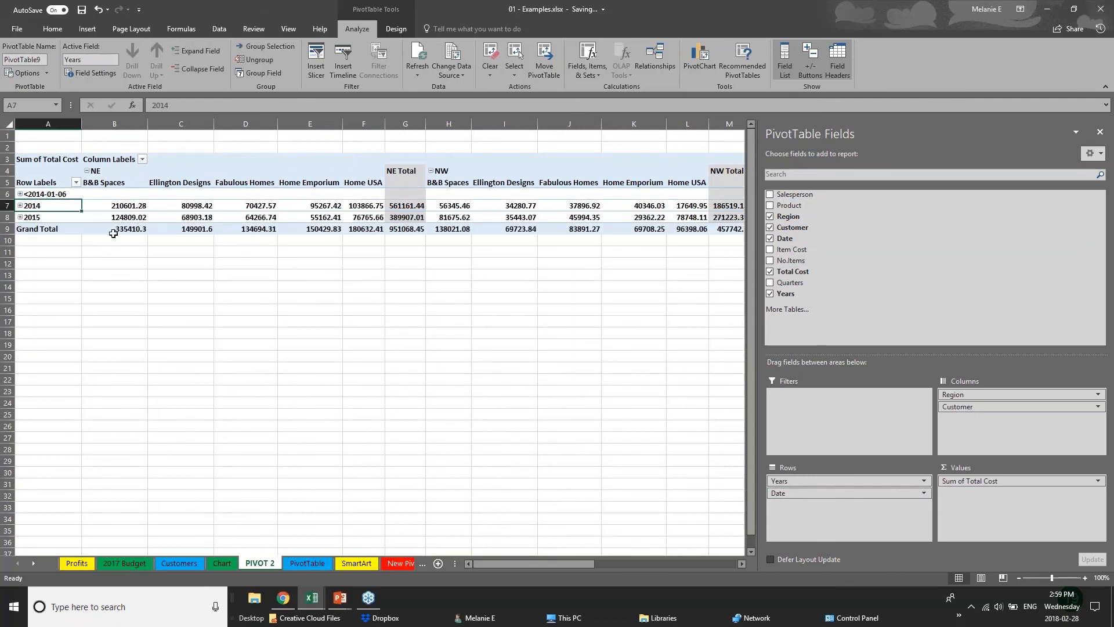
pyautogui.click(20, 217)
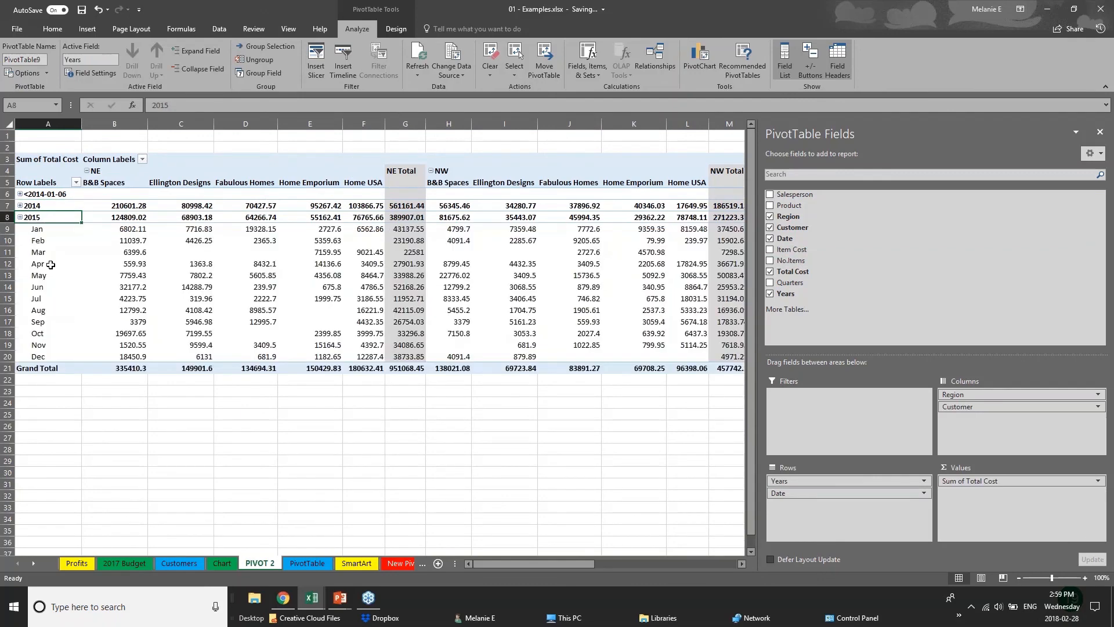
pyautogui.click(19, 217)
pyautogui.click(447, 282)
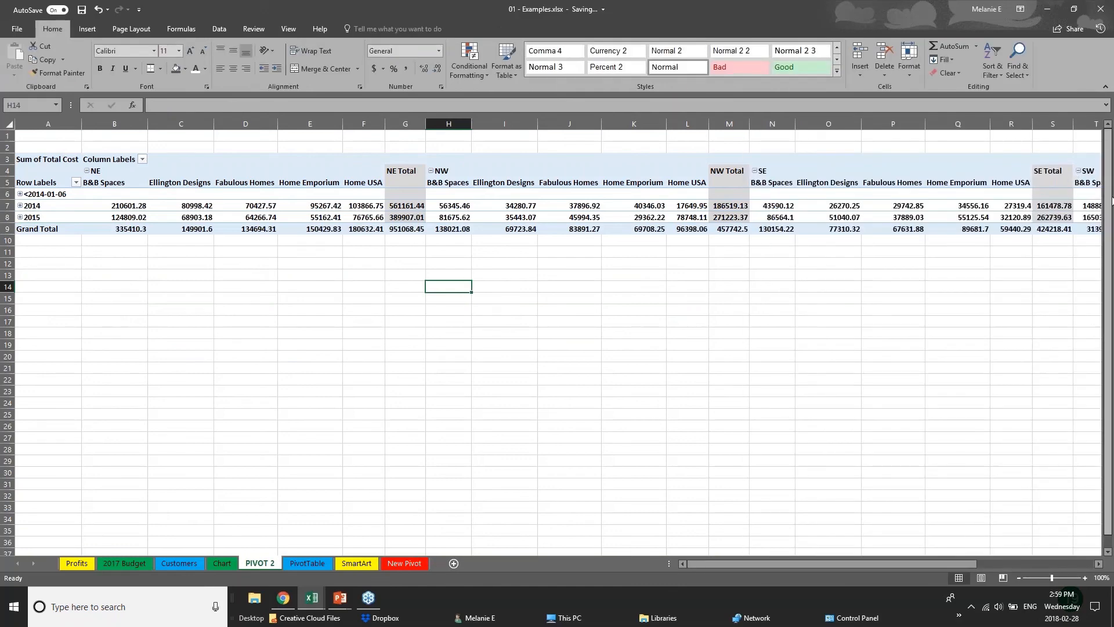
pyautogui.click(815, 195)
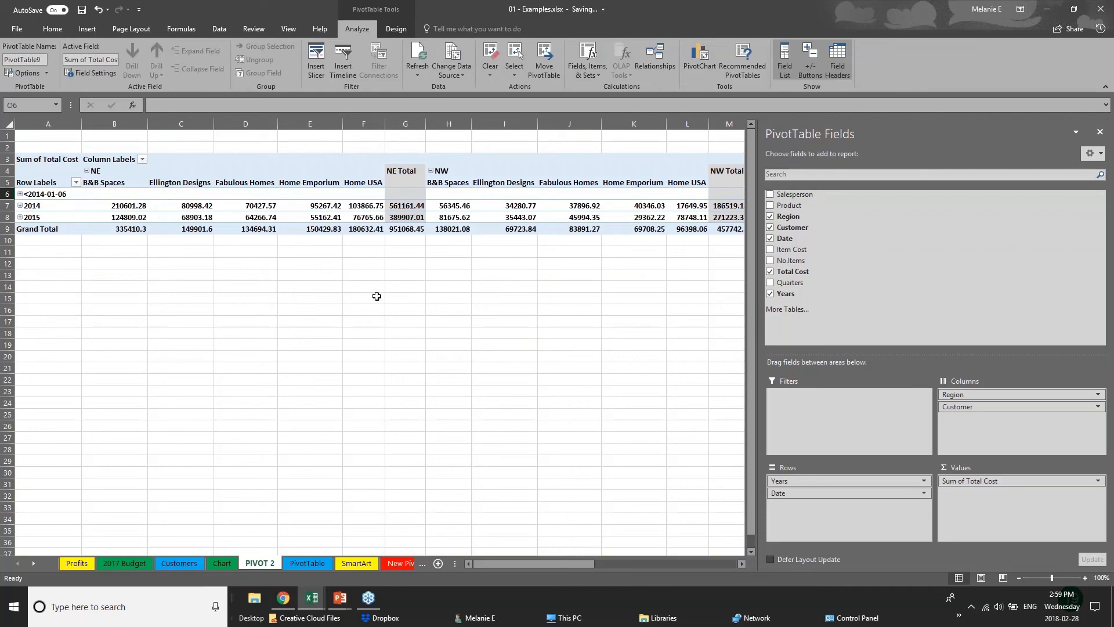
pyautogui.click(58, 275)
pyautogui.click(395, 219)
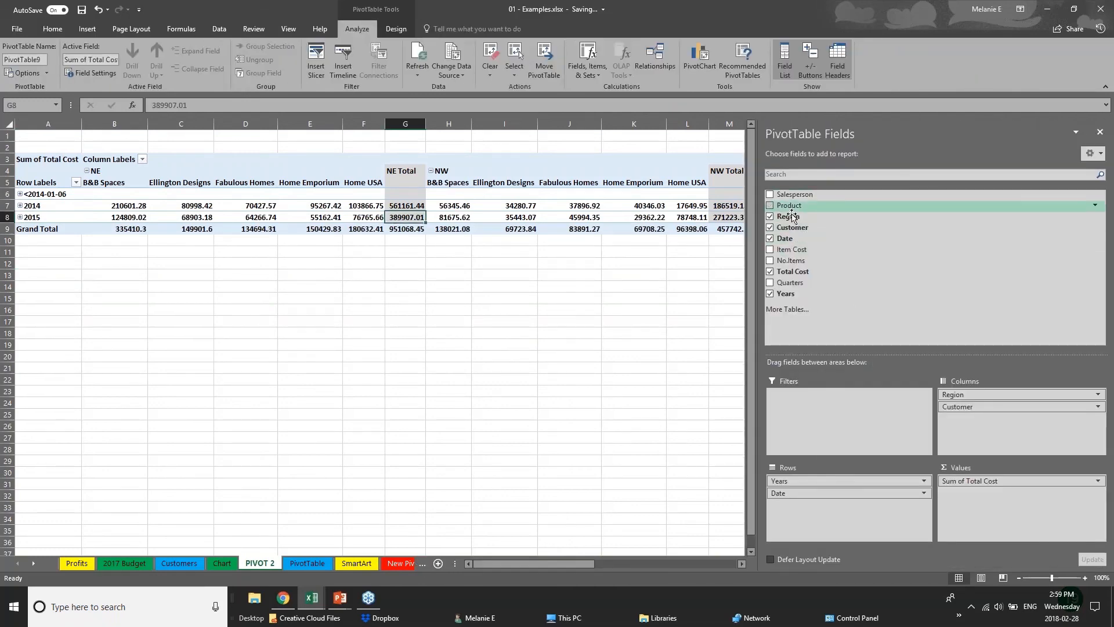
# Step: Remove the Customer and Date fields from the PivotTable
pyautogui.click(770, 227)
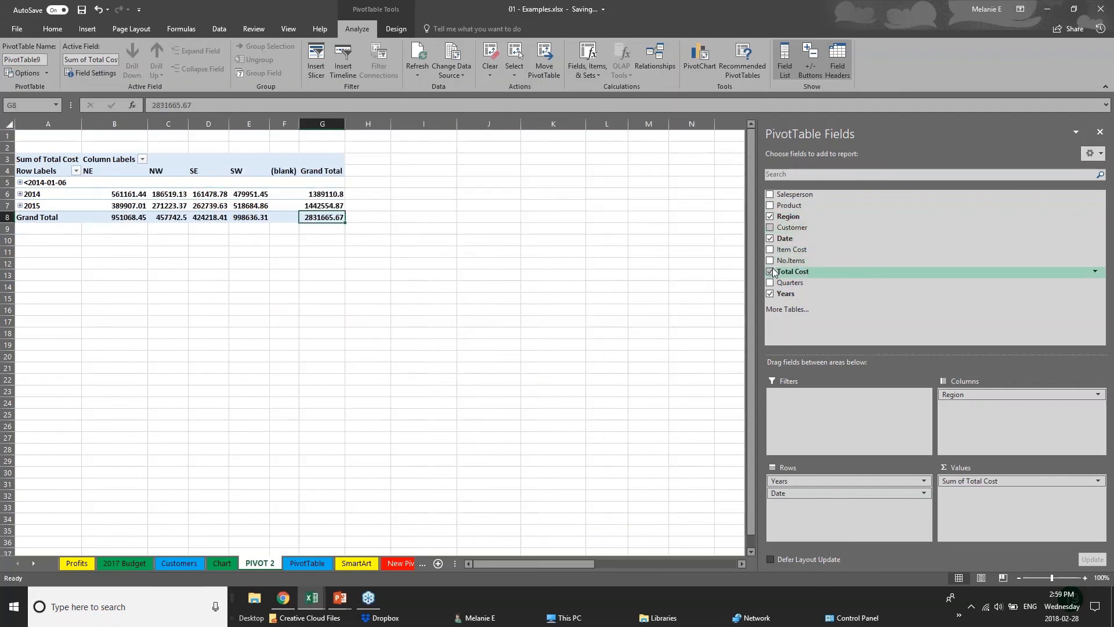
pyautogui.click(771, 238)
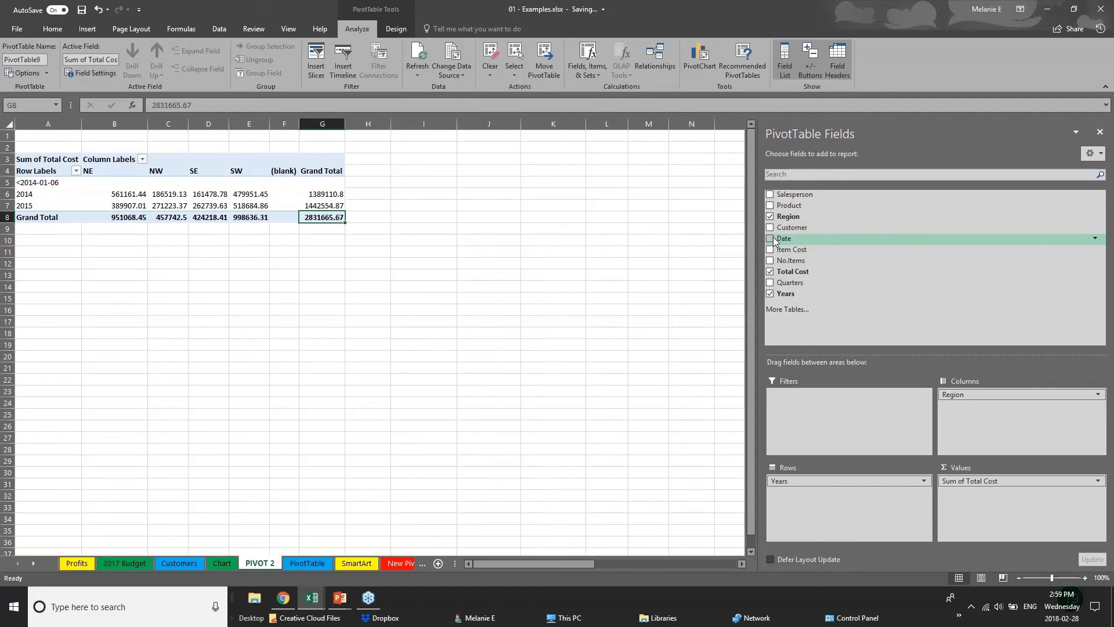
pyautogui.click(67, 249)
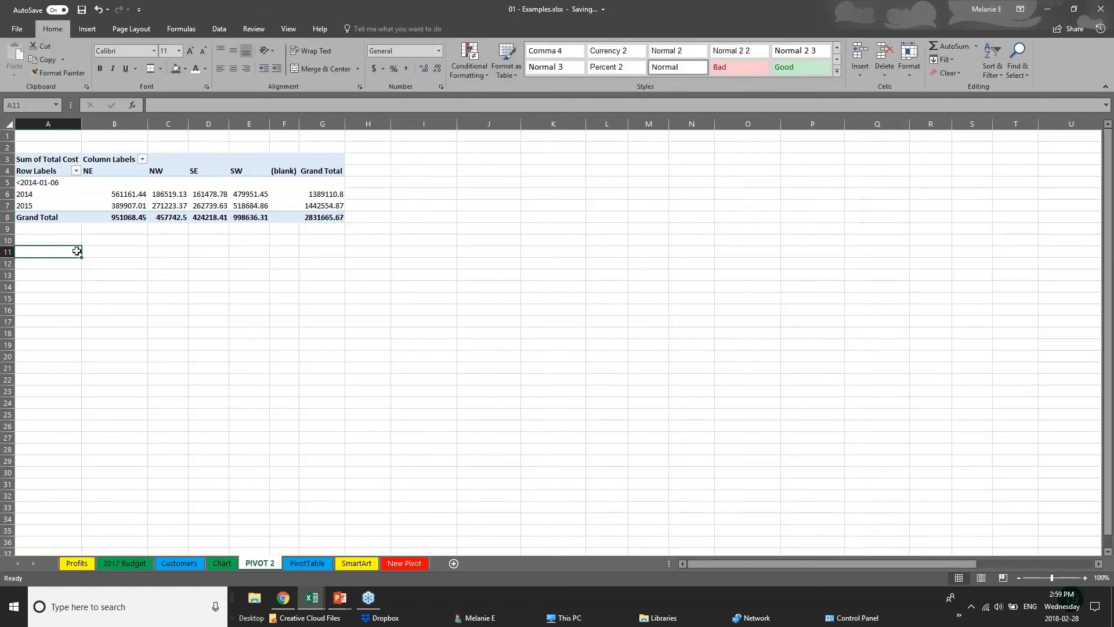
# Step: Insert a Clustered Column PivotChart from the PivotTable and place it beside the table, around columns I to N
pyautogui.click(175, 214)
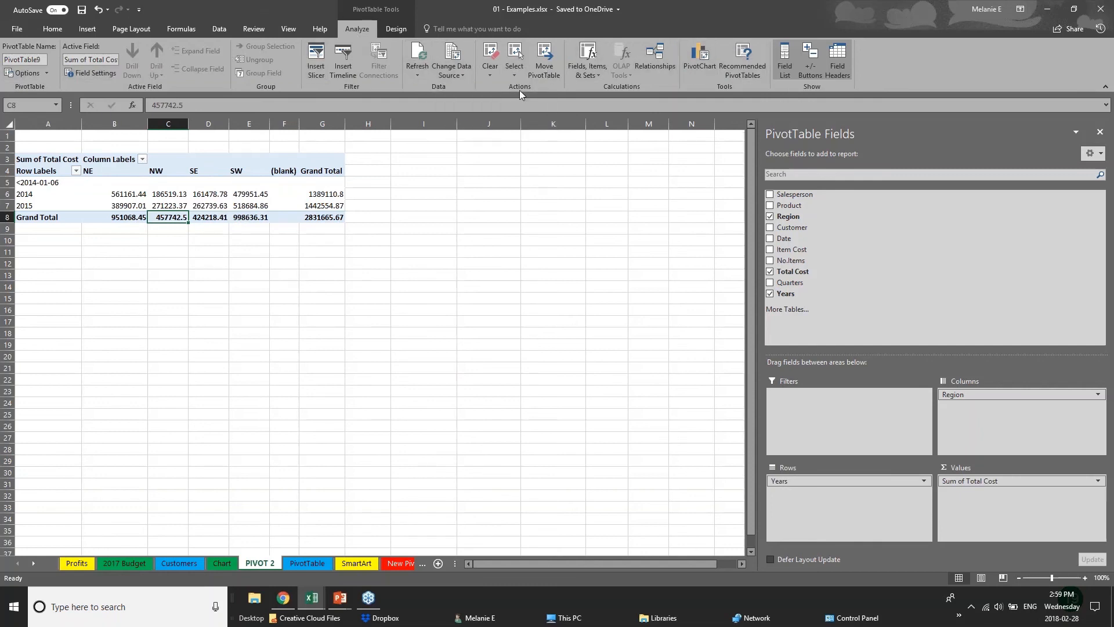
pyautogui.click(706, 68)
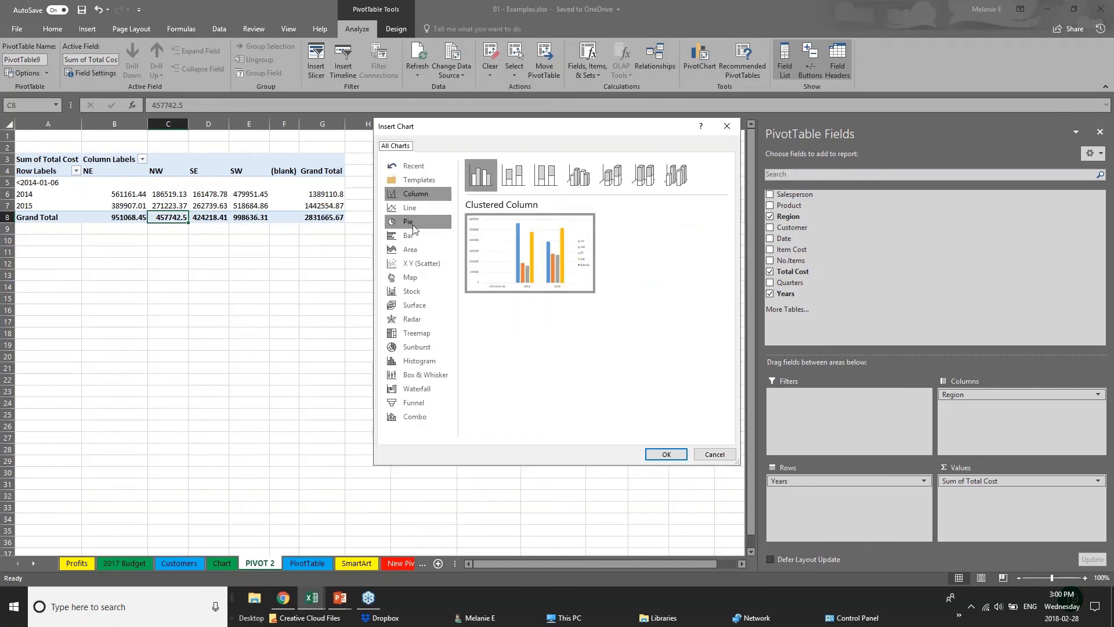
pyautogui.click(666, 455)
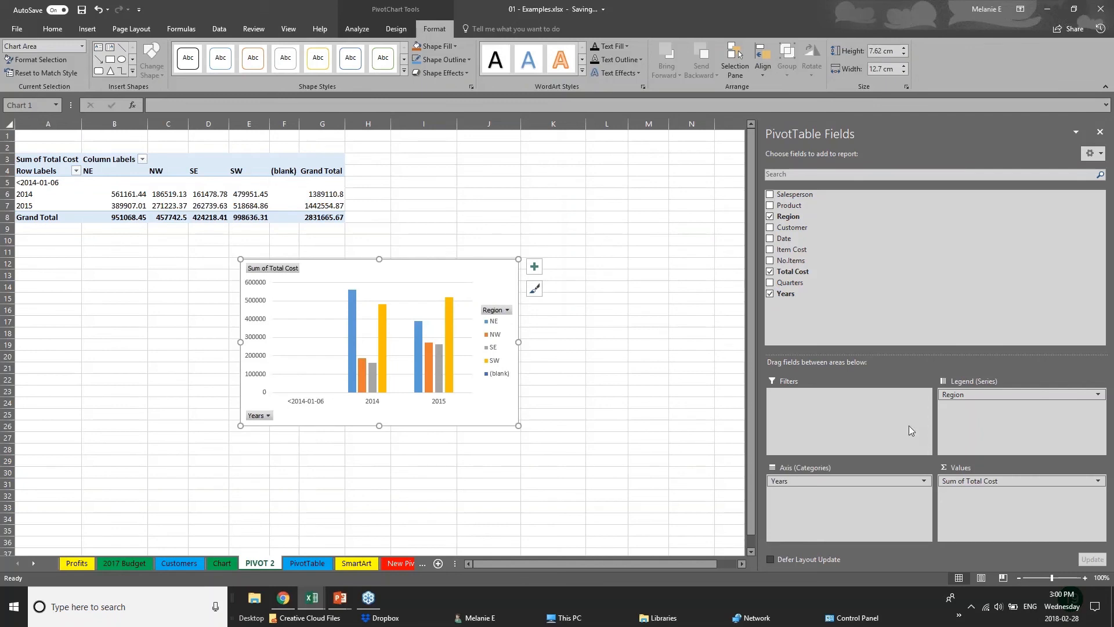
pyautogui.moveTo(468, 278); pyautogui.dragTo(642, 157)
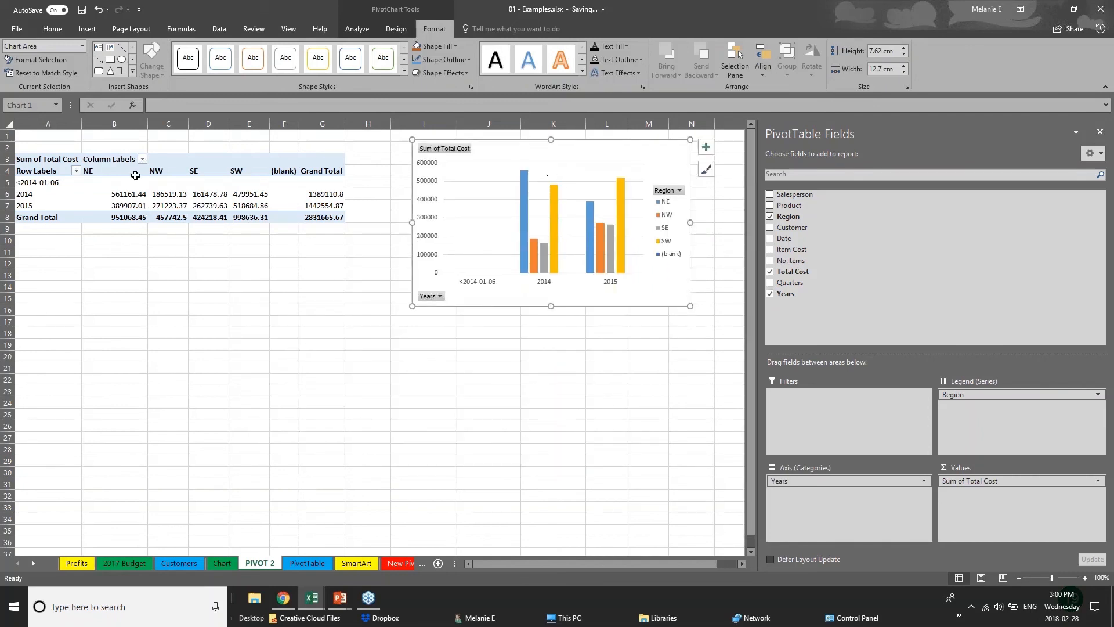
# Step: Add Product below Years in the PivotChart's axis categories and Customer below Region in its legend series
pyautogui.click(859, 483)
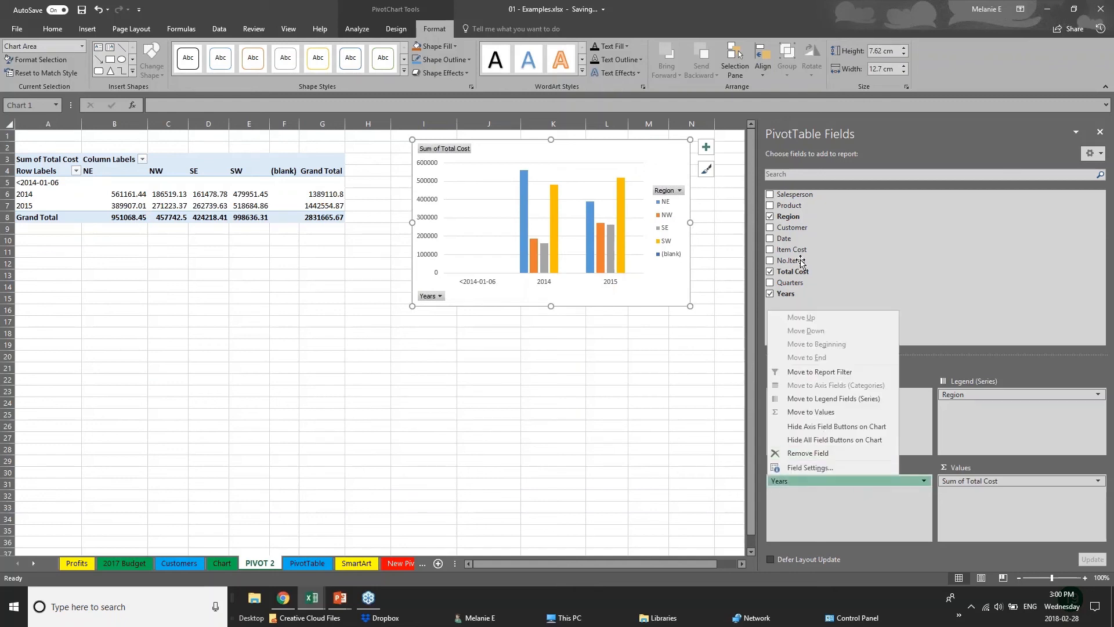
pyautogui.click(779, 207)
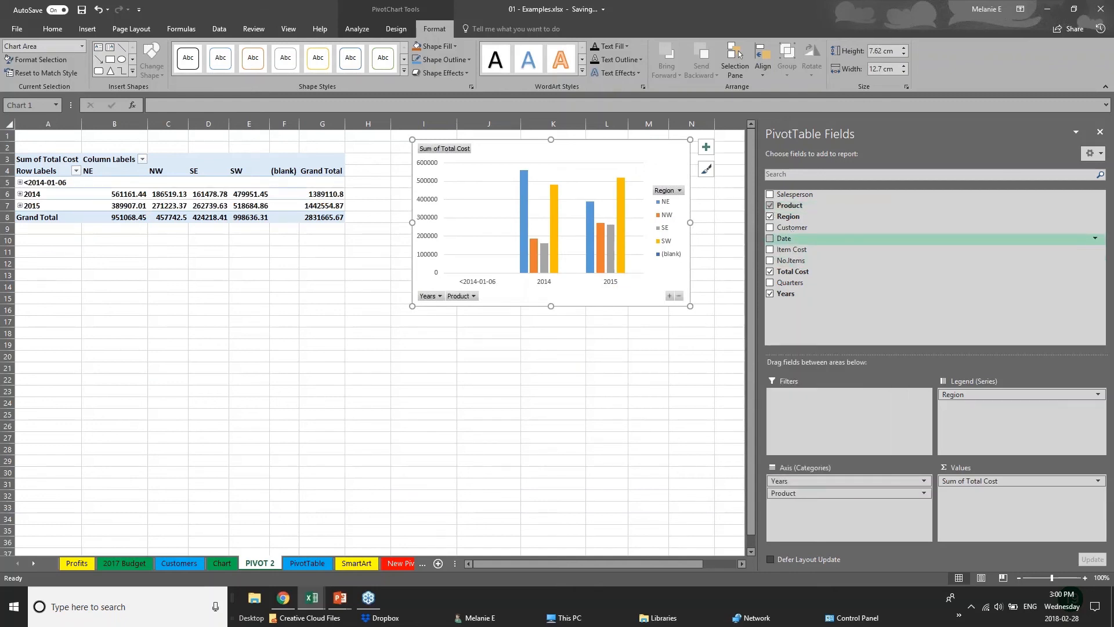
pyautogui.click(778, 228)
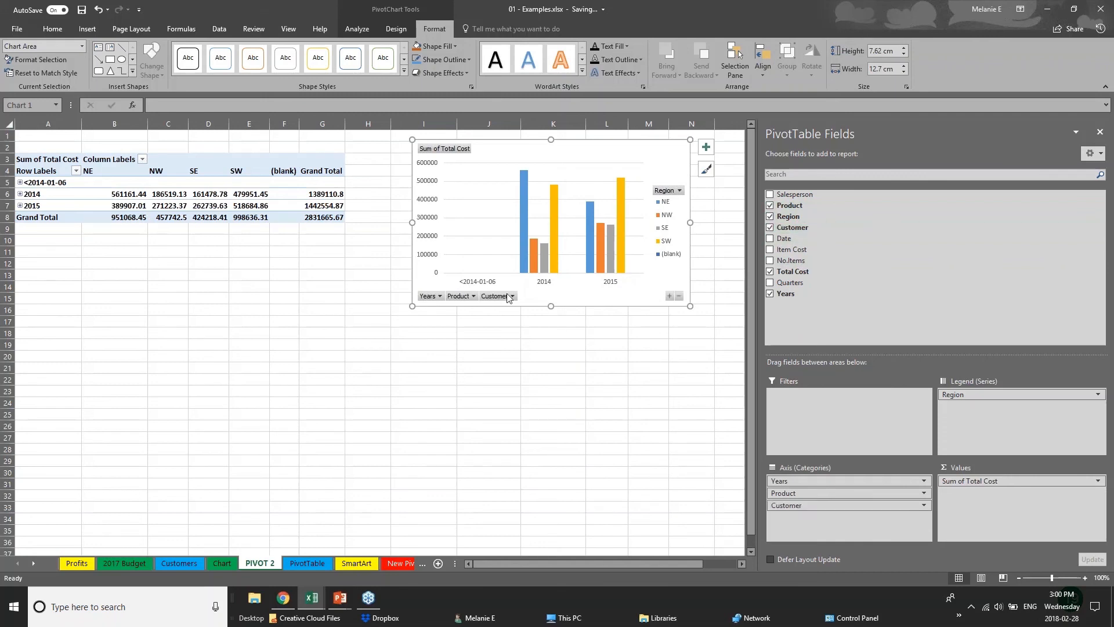
pyautogui.click(509, 297)
pyautogui.click(531, 324)
pyautogui.click(514, 297)
pyautogui.click(724, 418)
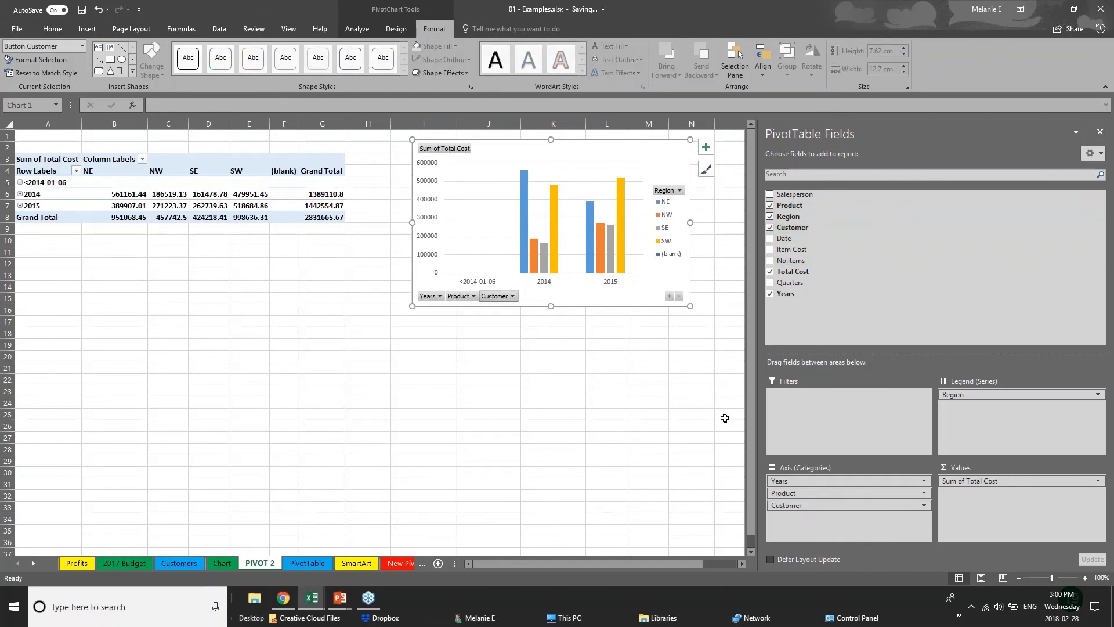
pyautogui.moveTo(847, 504); pyautogui.dragTo(989, 407)
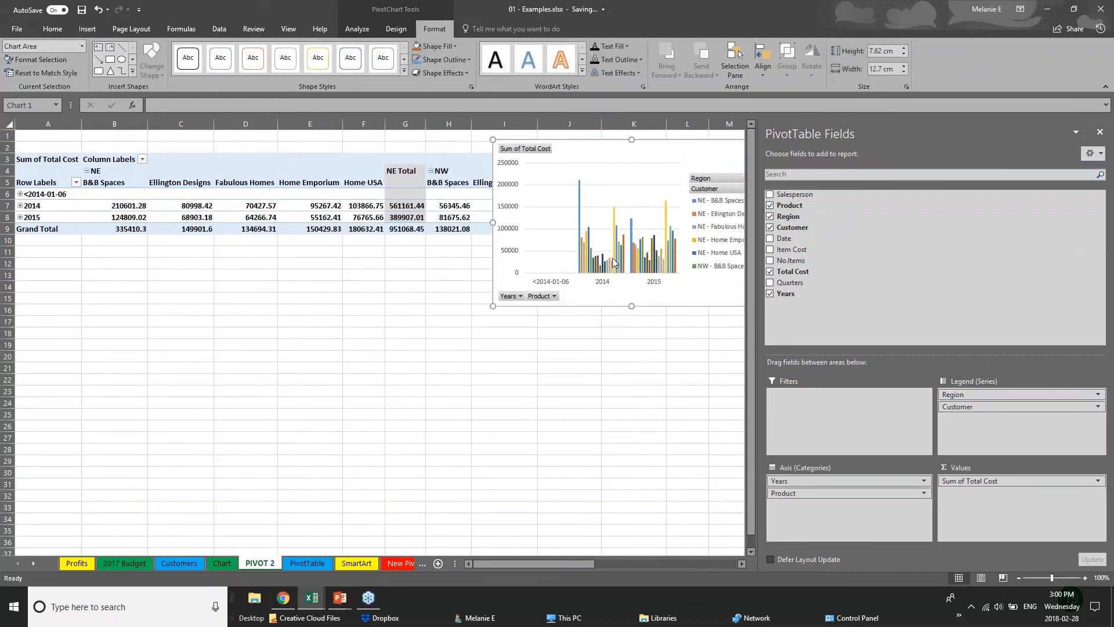
# Step: Place the PivotChart below the PivotTable, starting around row 18, and swap Region and Product so that Region follows Years and Product follows Customer
pyautogui.moveTo(698, 153); pyautogui.dragTo(535, 343)
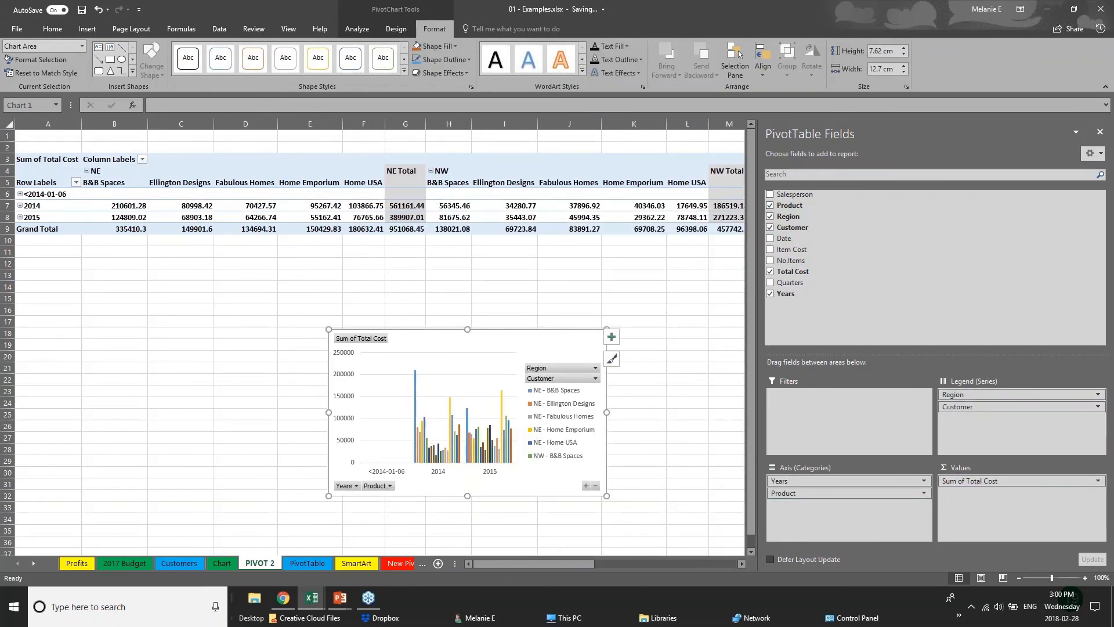
pyautogui.moveTo(963, 394)
pyautogui.mouseDown()
pyautogui.moveTo(833, 501)
pyautogui.moveTo(971, 409)
pyautogui.mouseUp()
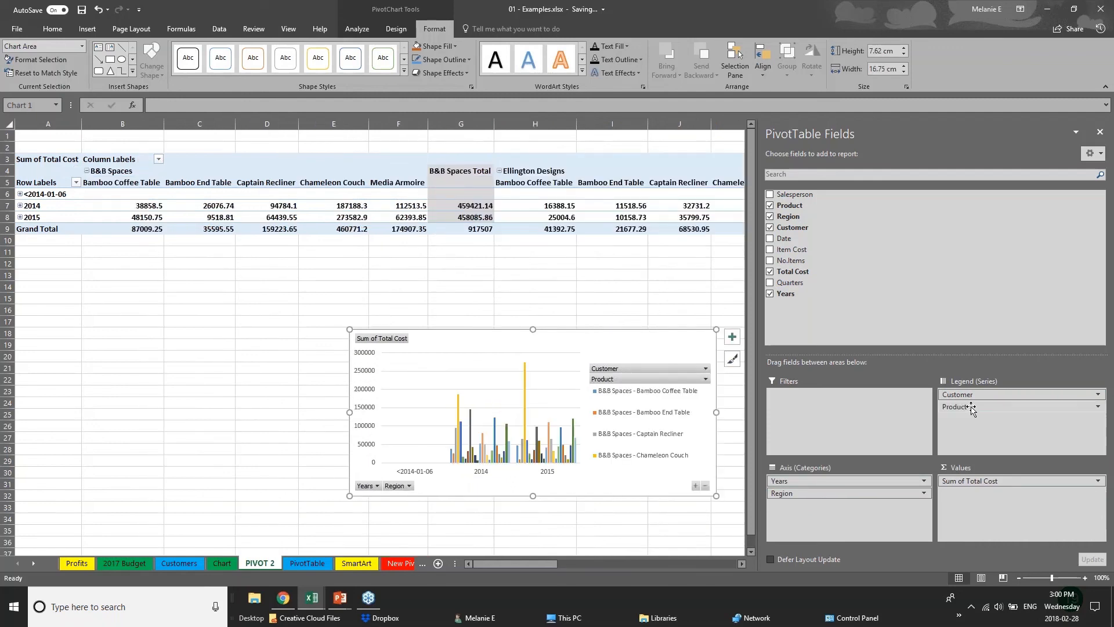
pyautogui.click(87, 29)
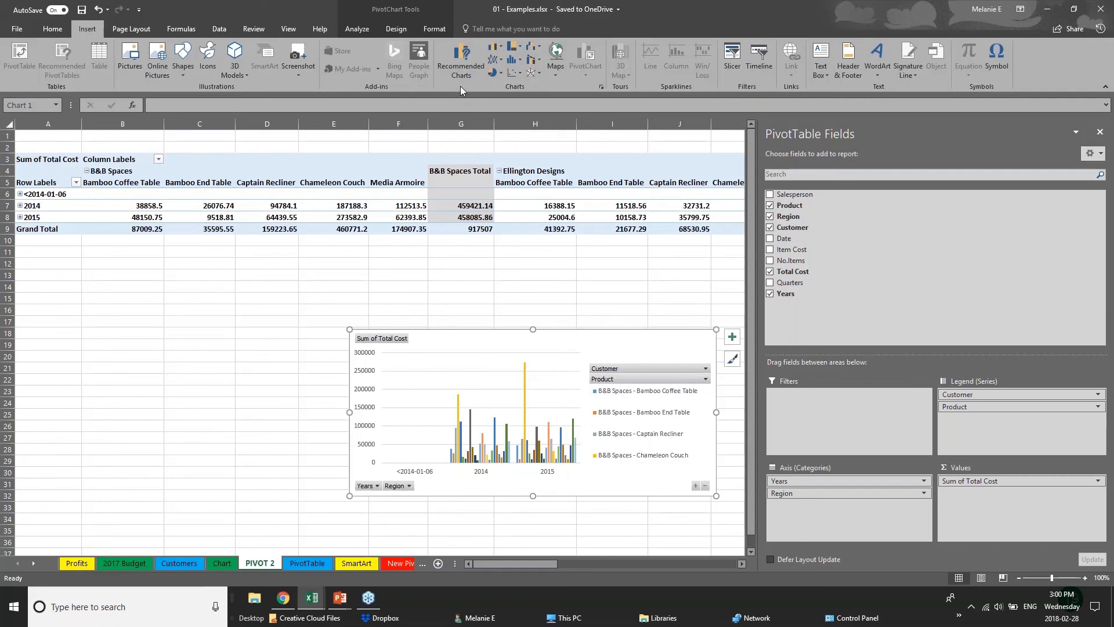
pyautogui.click(320, 347)
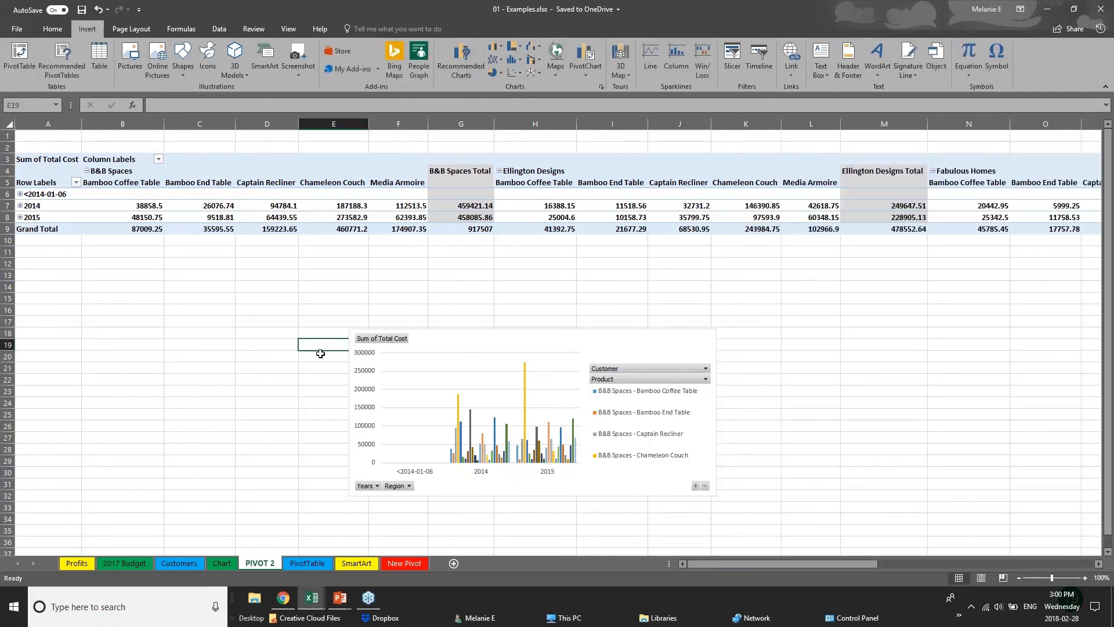
# Step: Switch to the running PowerPoint slide show and advance from the Pivot Tables slide to the closing Thank you slide
pyautogui.click(340, 598)
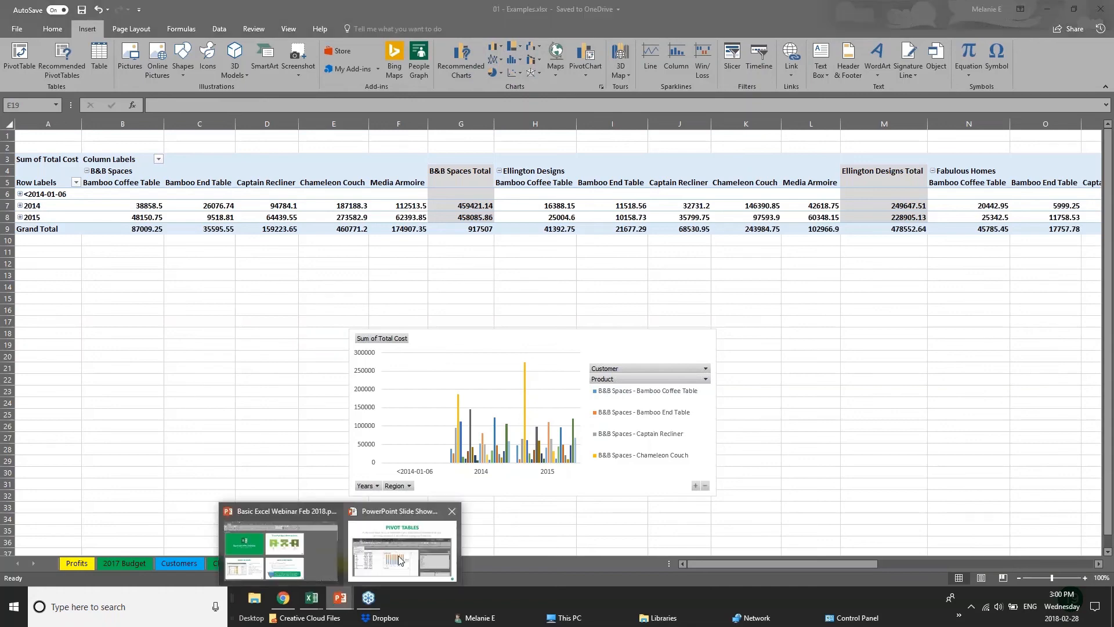
pyautogui.click(401, 554)
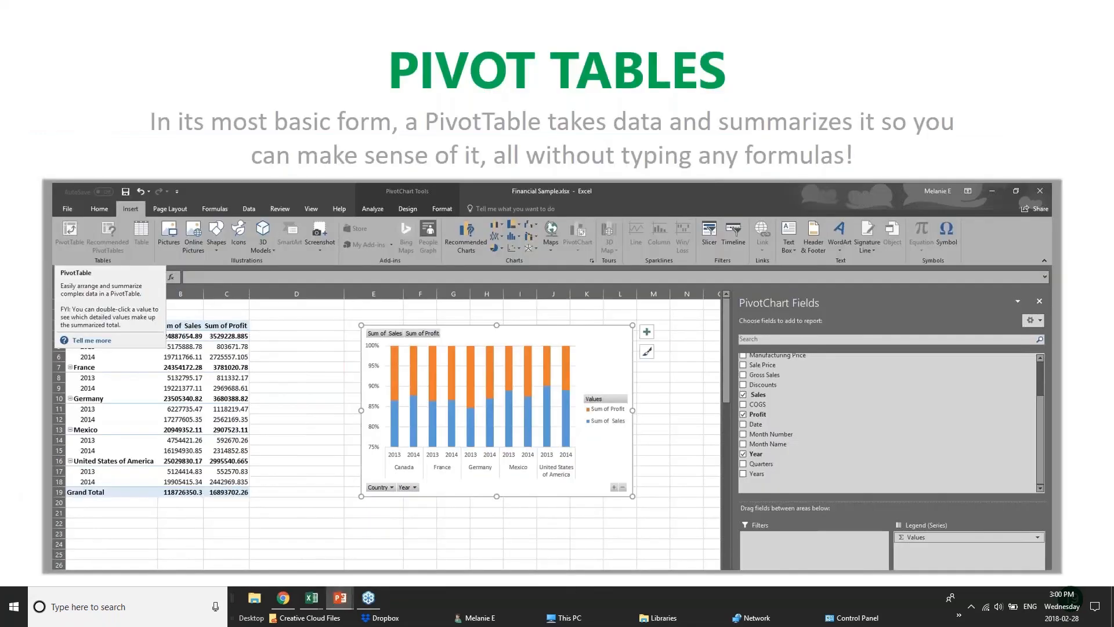
pyautogui.press('Right')
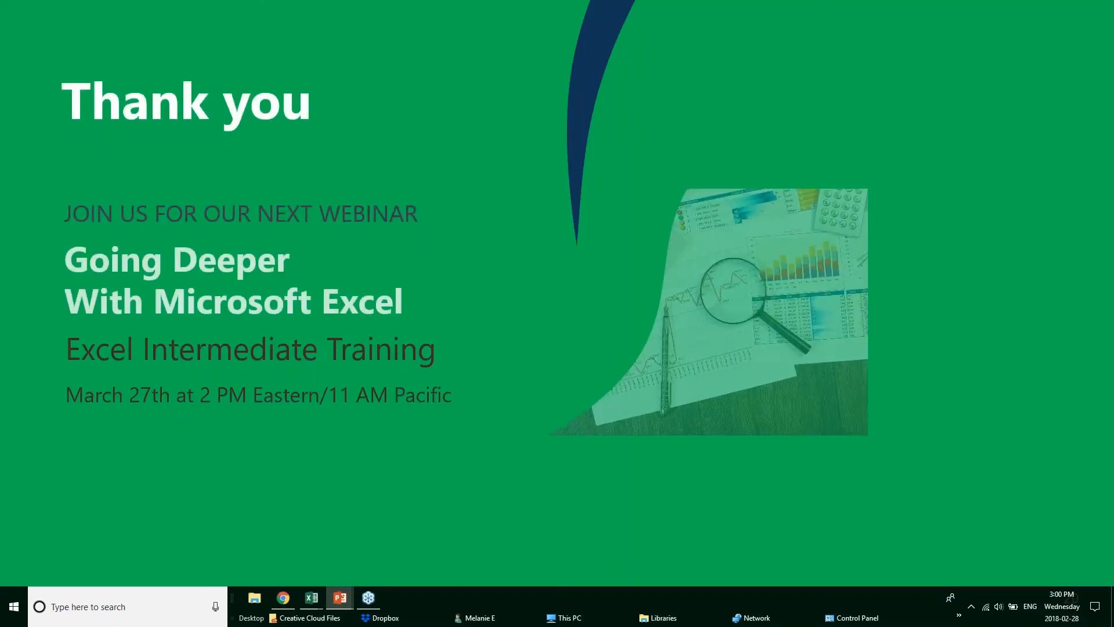